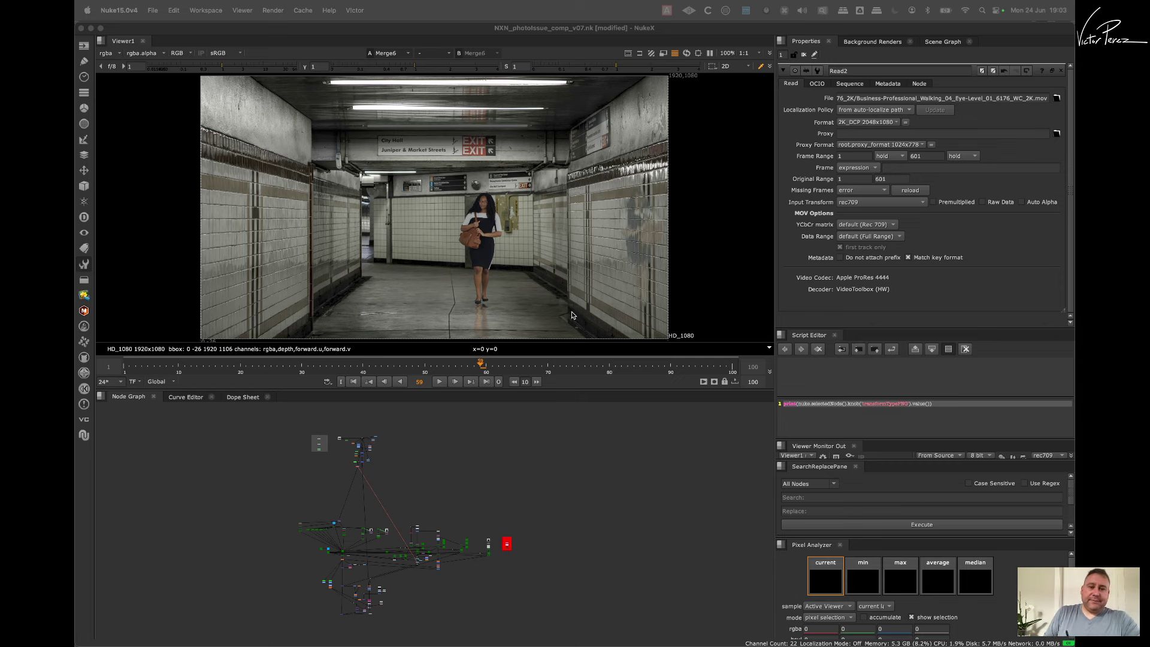
Step: Examine the woman in the final subway composite up close and in full at several frames, finishing at frame 45
scroll(516, 223, "up", 5)
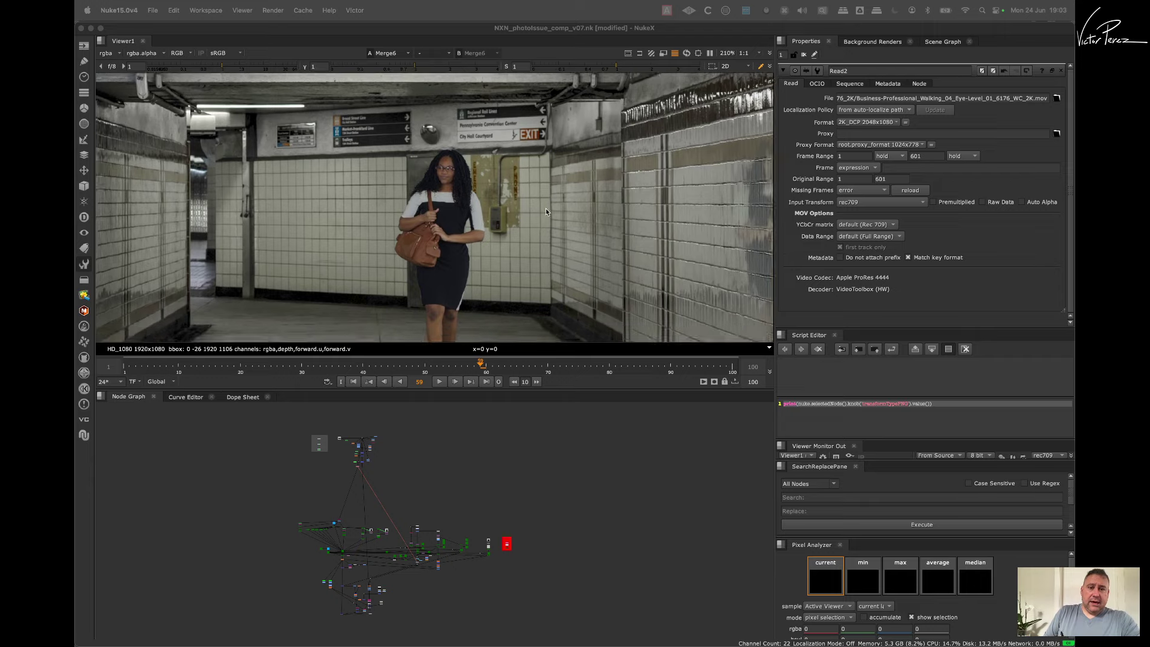
scroll(501, 157, "up", 10)
scroll(489, 153, "down", 5)
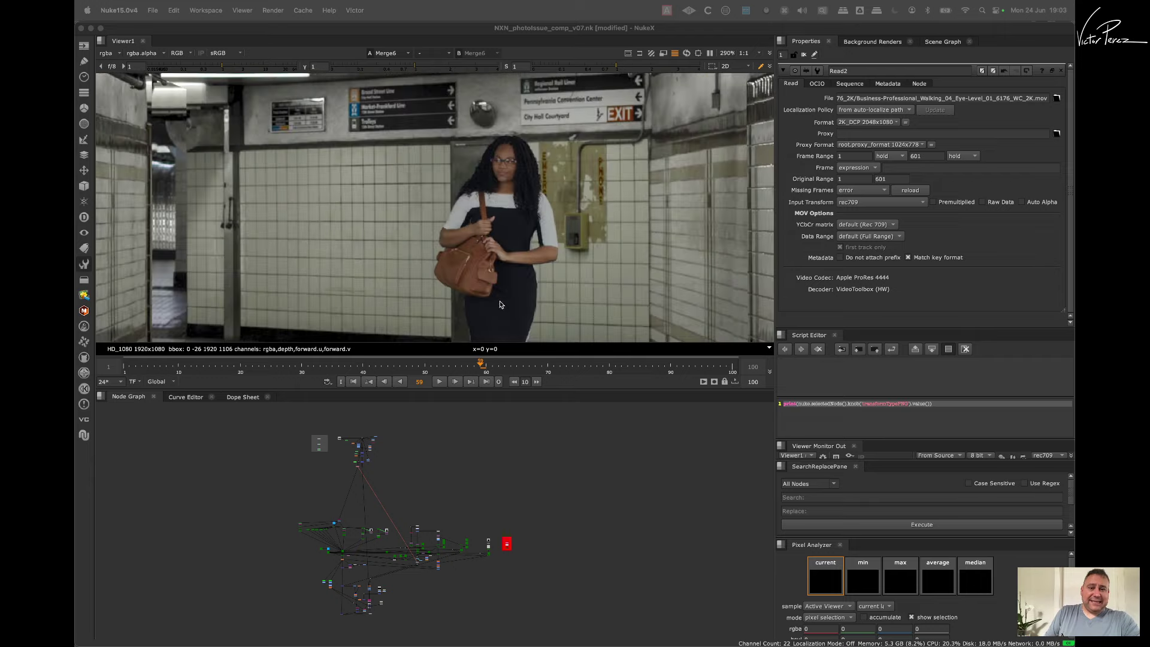
left_click(529, 366)
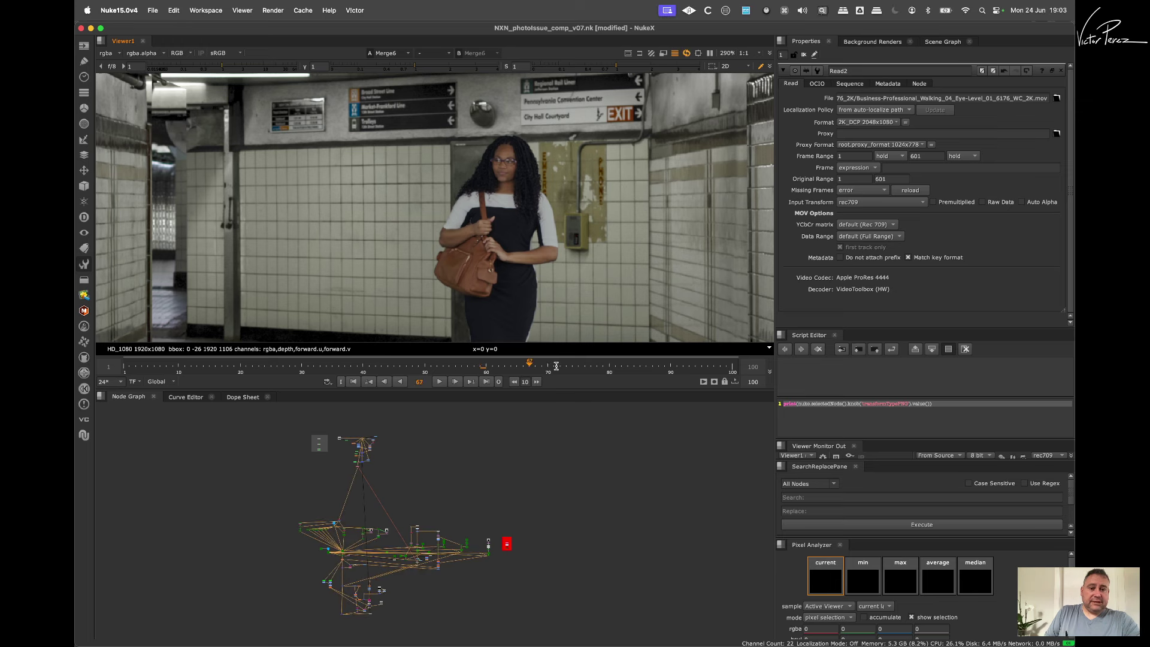
key("Left")
left_click(584, 364)
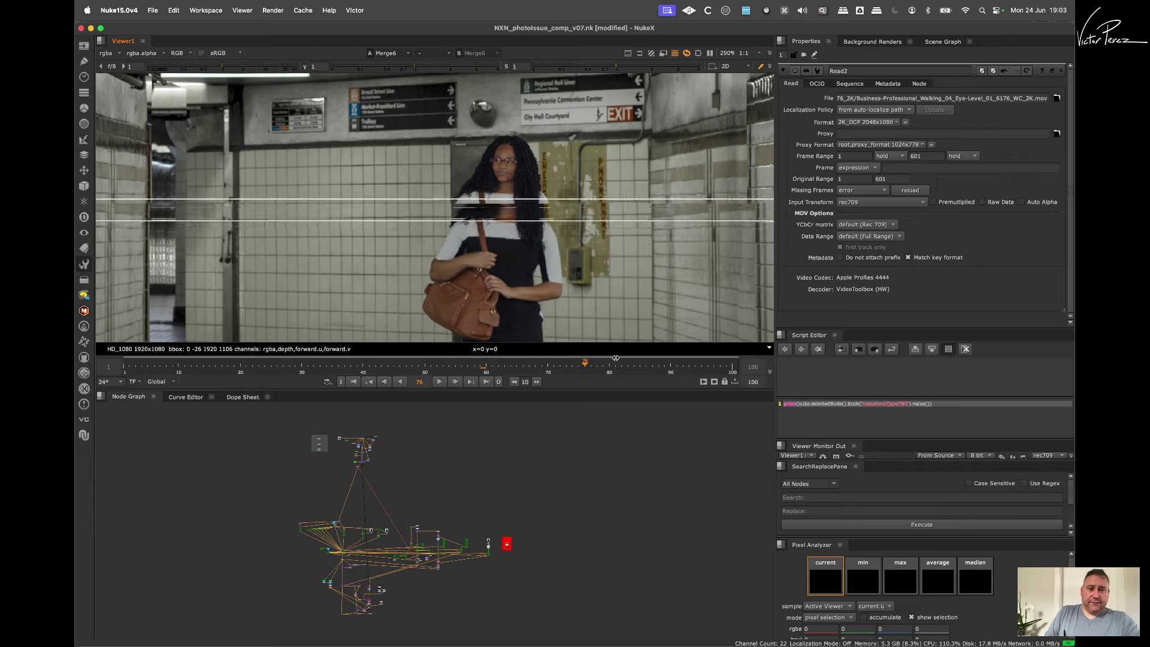
scroll(593, 230, "down", 5)
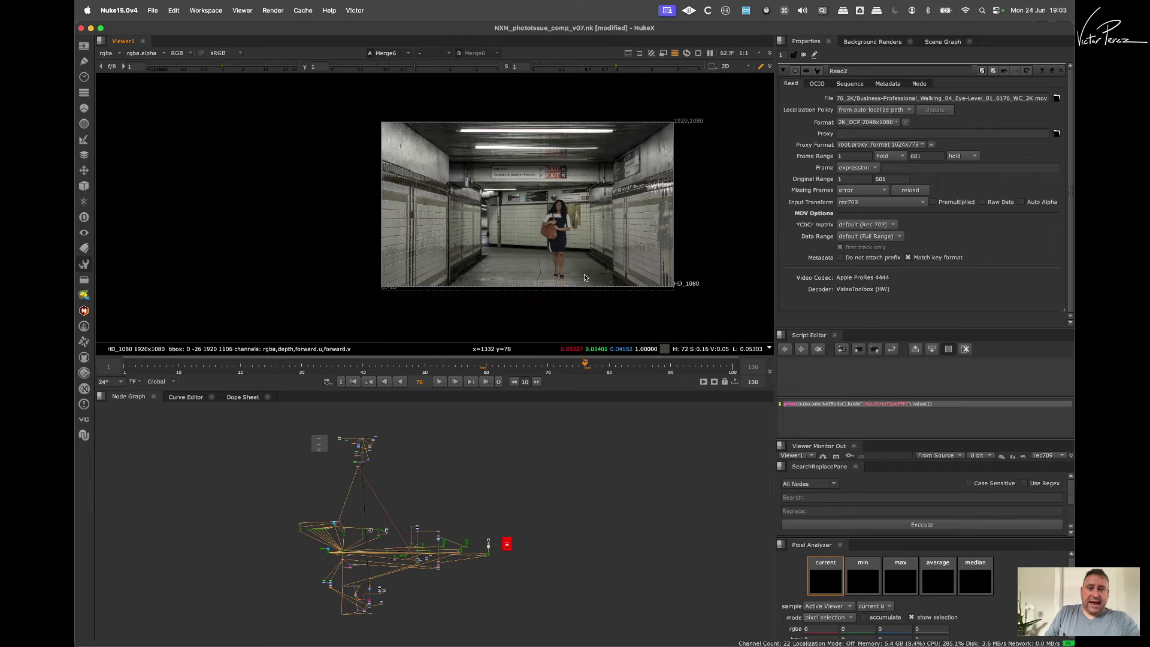
left_click(640, 363)
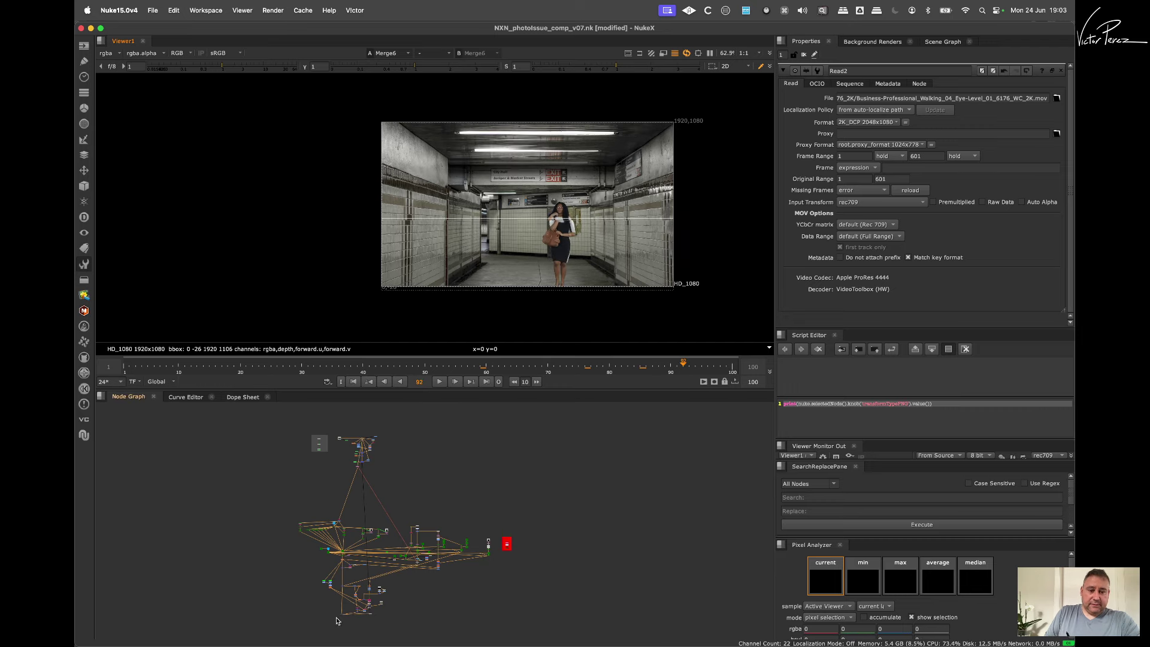
scroll(560, 204, "up", 8)
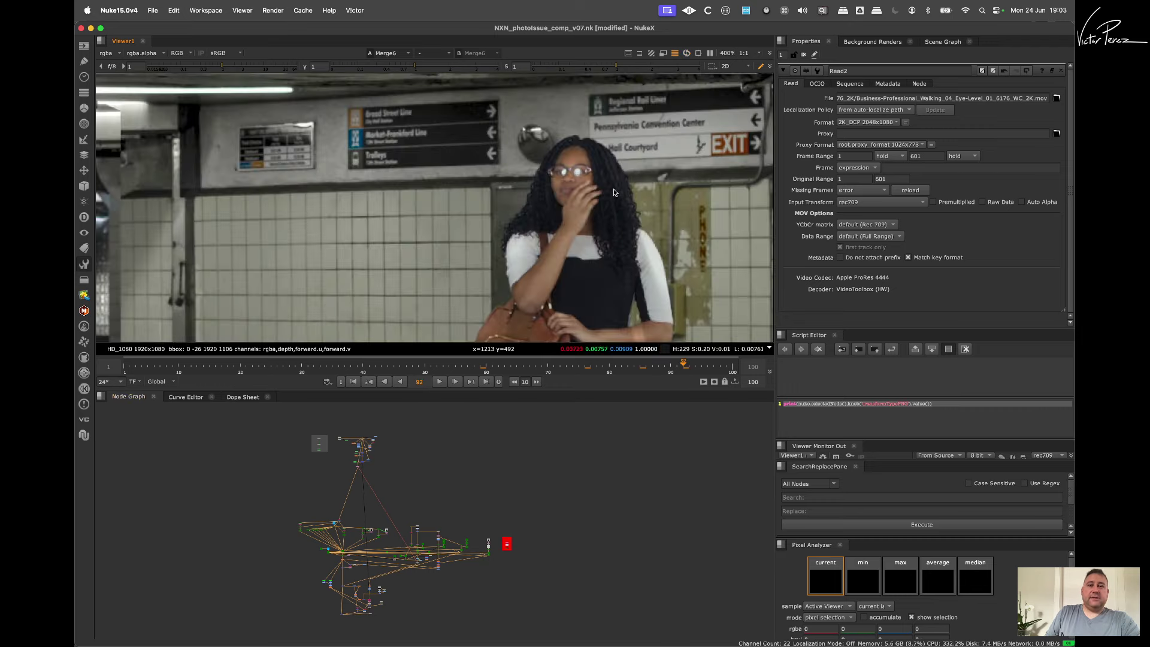
scroll(613, 195, "down", 5)
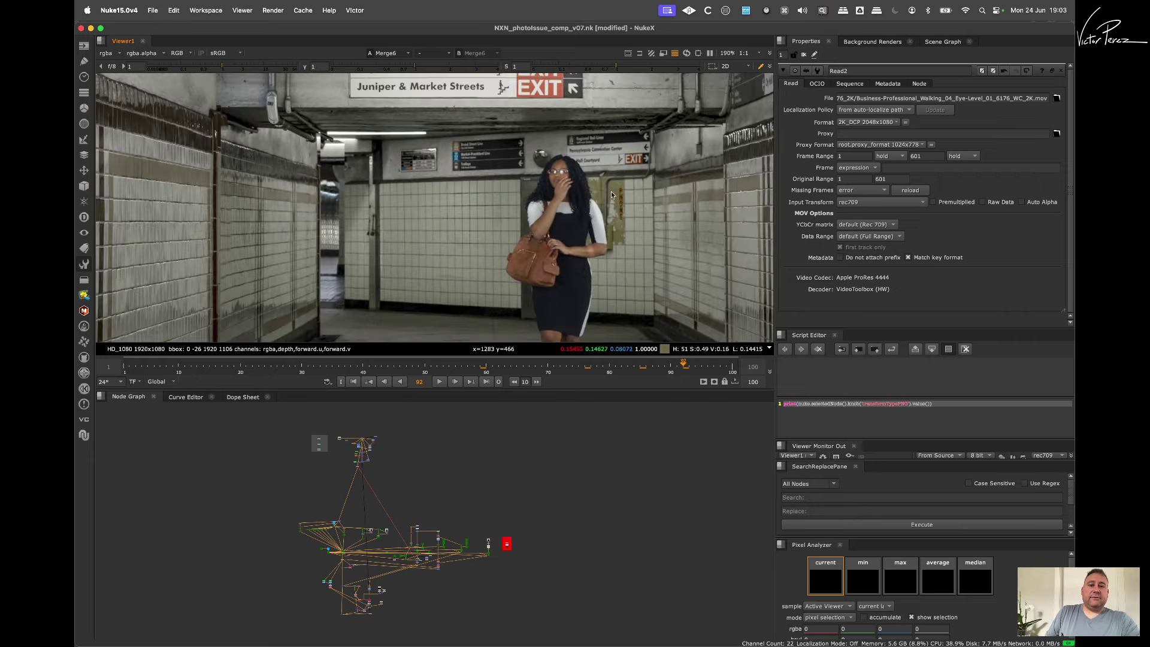
scroll(497, 211, "down", 1)
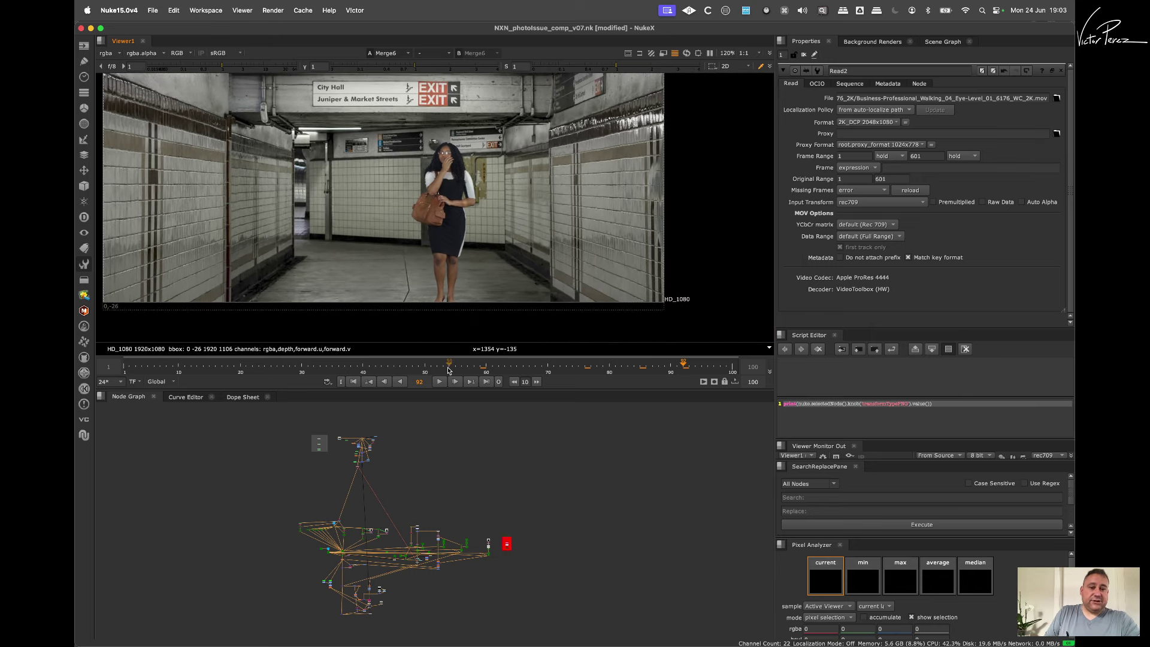
left_click(394, 368)
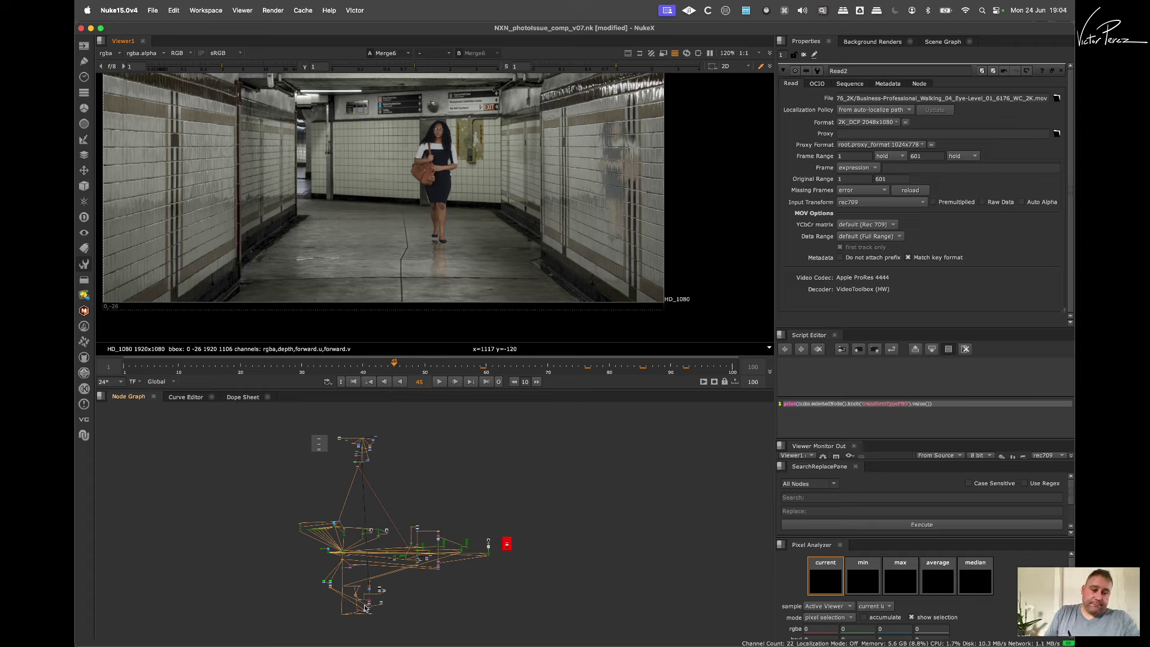
Step: Show the output of the ScanlineRender node beneath Scene1 in the viewer, with the whole tunnel frame in view
scroll(366, 596, "up", 10)
scroll(276, 540, "up", 5)
left_click(274, 555)
key("1")
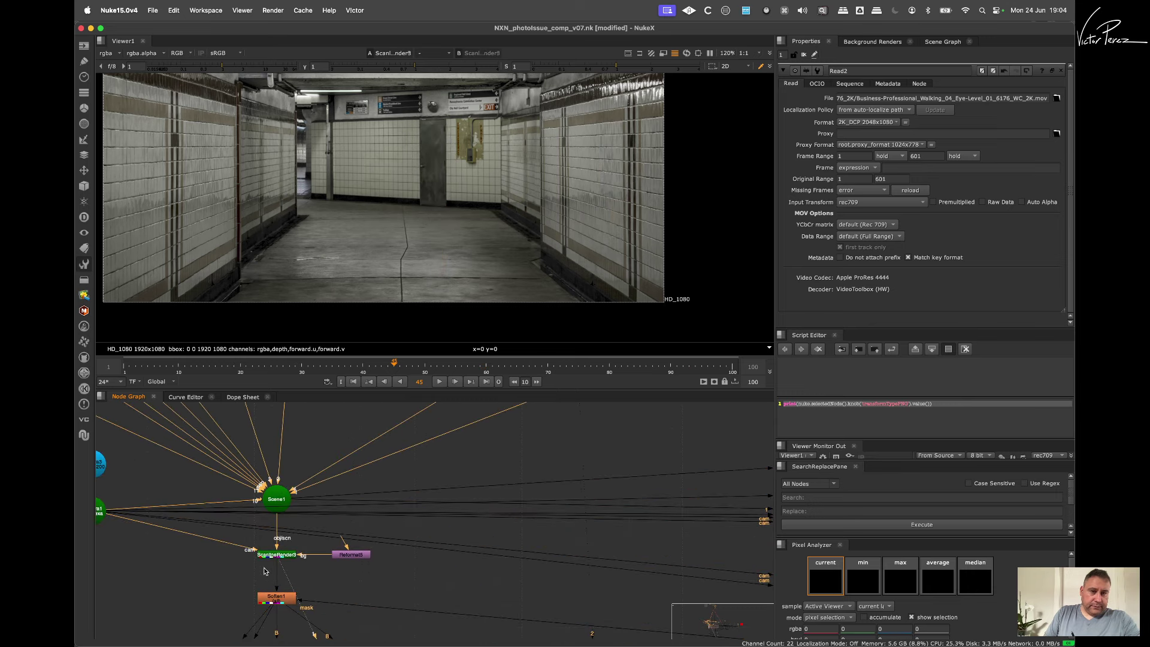
scroll(465, 232, "down", 5)
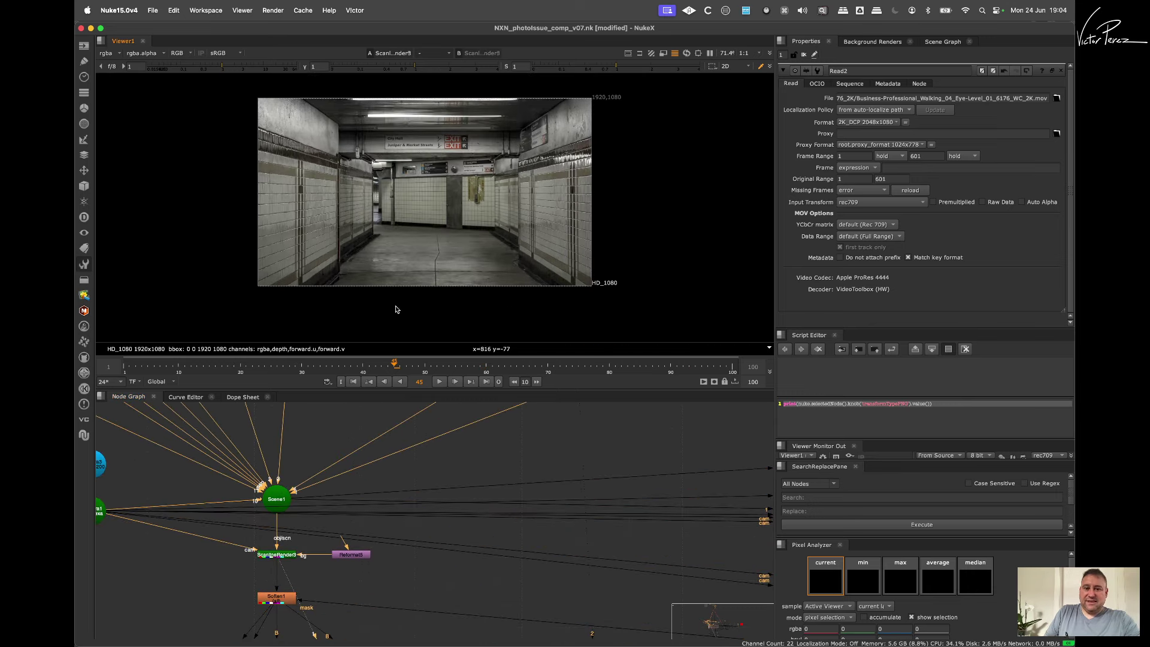
Step: Play back the tunnel render, with the viewer downscaled to 1:4 and the image shown at 50% size
left_click(442, 382)
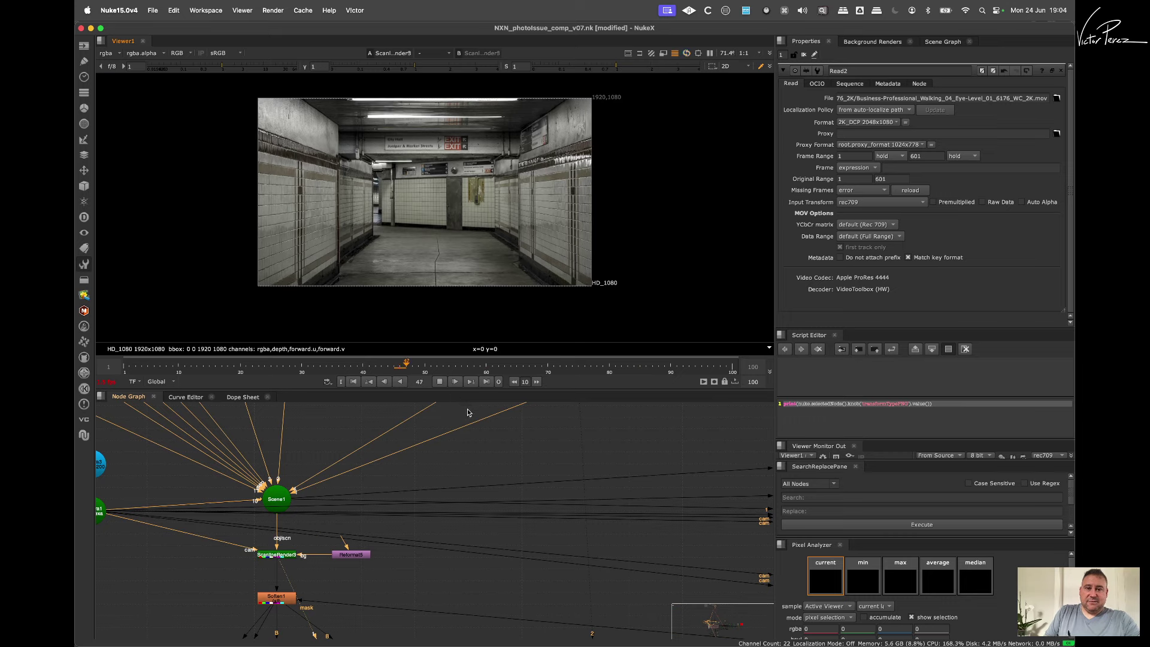
left_click(755, 52)
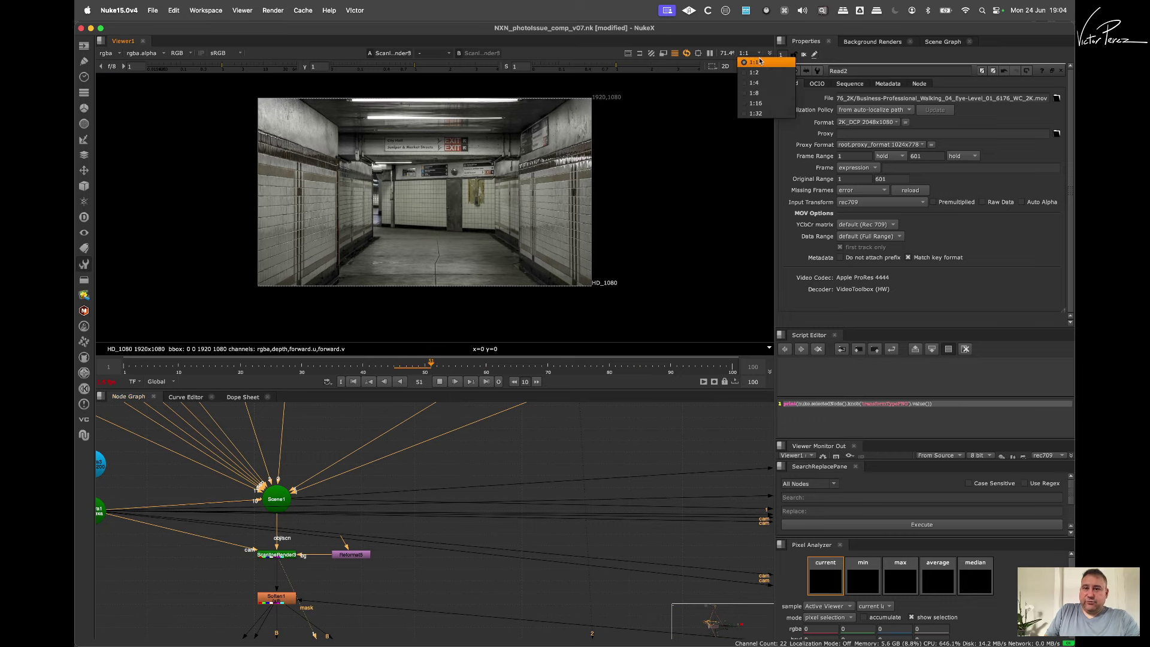
left_click(764, 85)
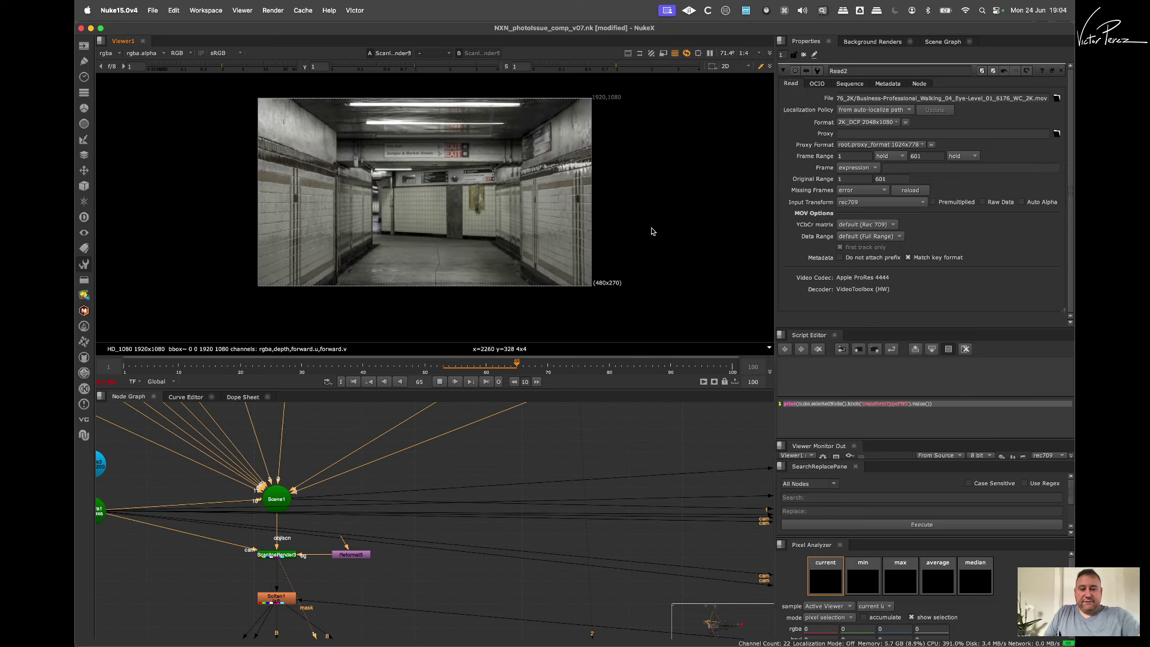
key("super+1")
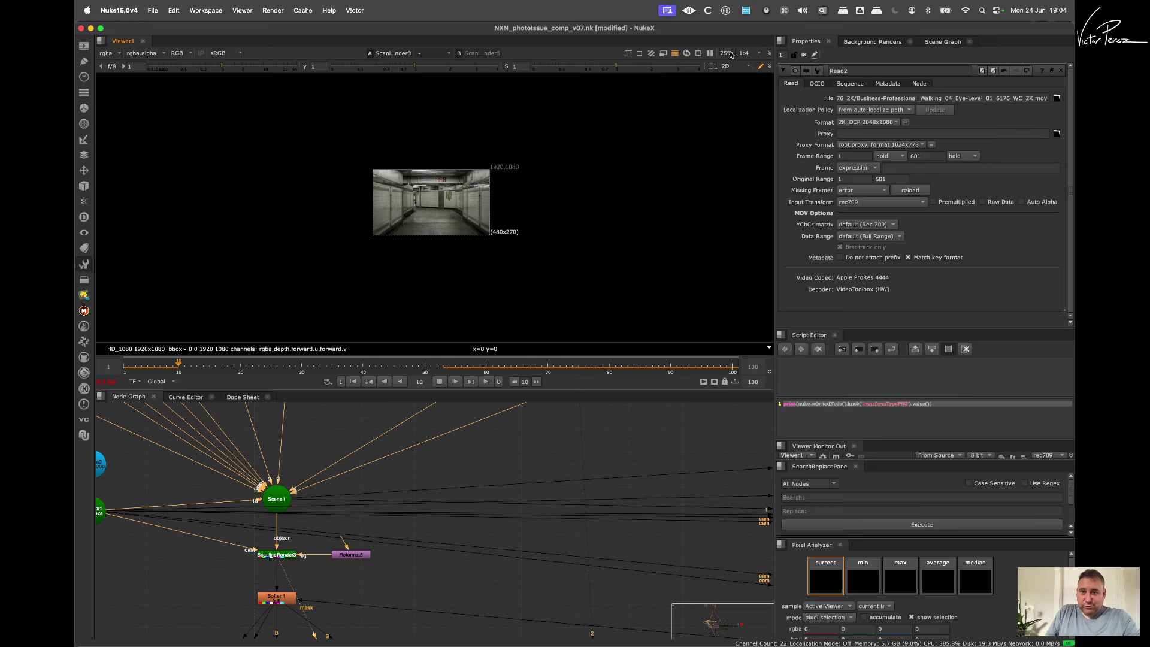
key("plus")
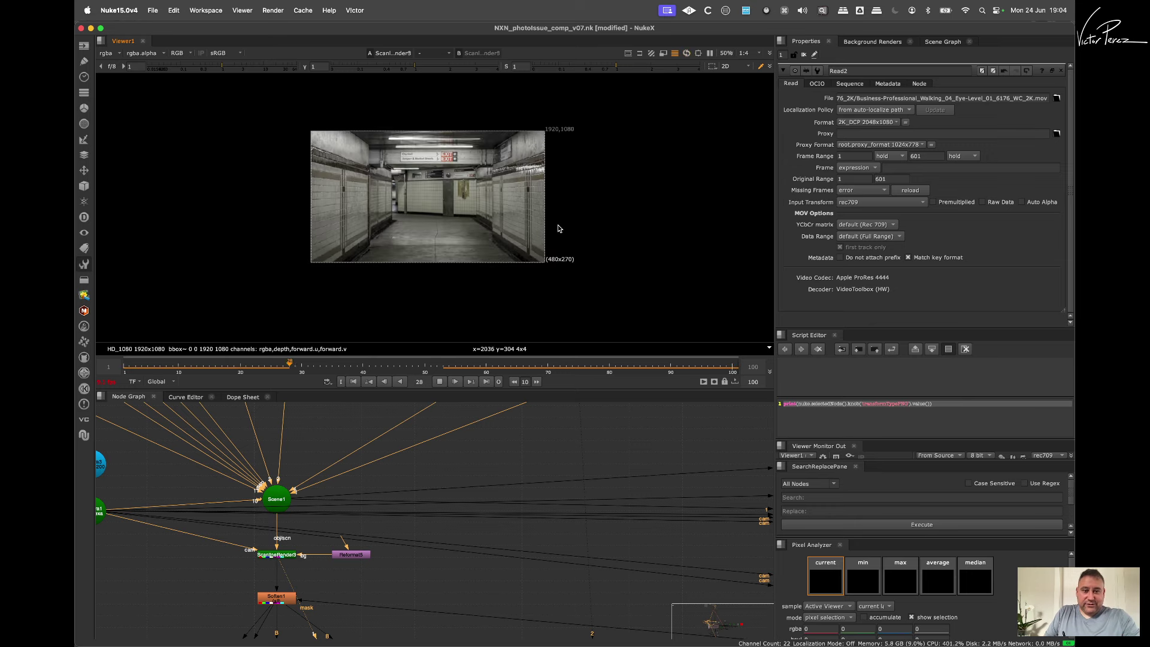
middle_click_drag(485, 194, 486, 209)
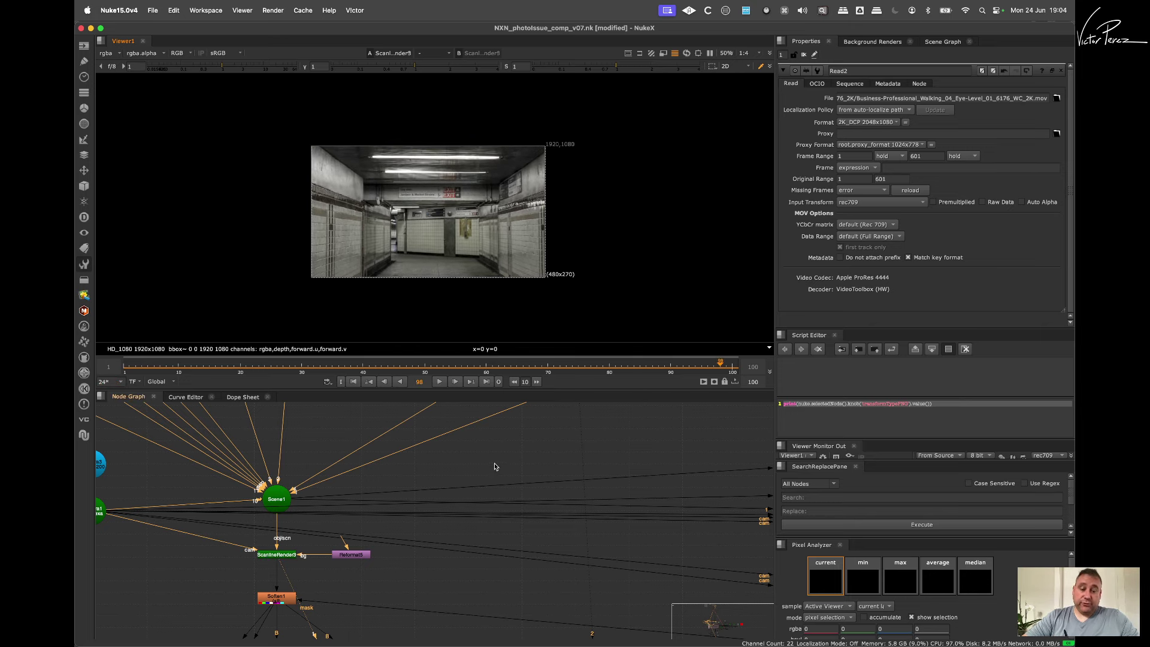
Step: Show the original tunnel photo from the Read1 node in the viewer and inspect its detail
scroll(447, 480, "down", 5)
mouse_move(413, 426)
middle_mouse_down()
mouse_move(420, 592)
mouse_move(382, 579)
middle_mouse_up()
middle_click_drag(454, 404, 430, 463)
scroll(431, 463, "up", 10)
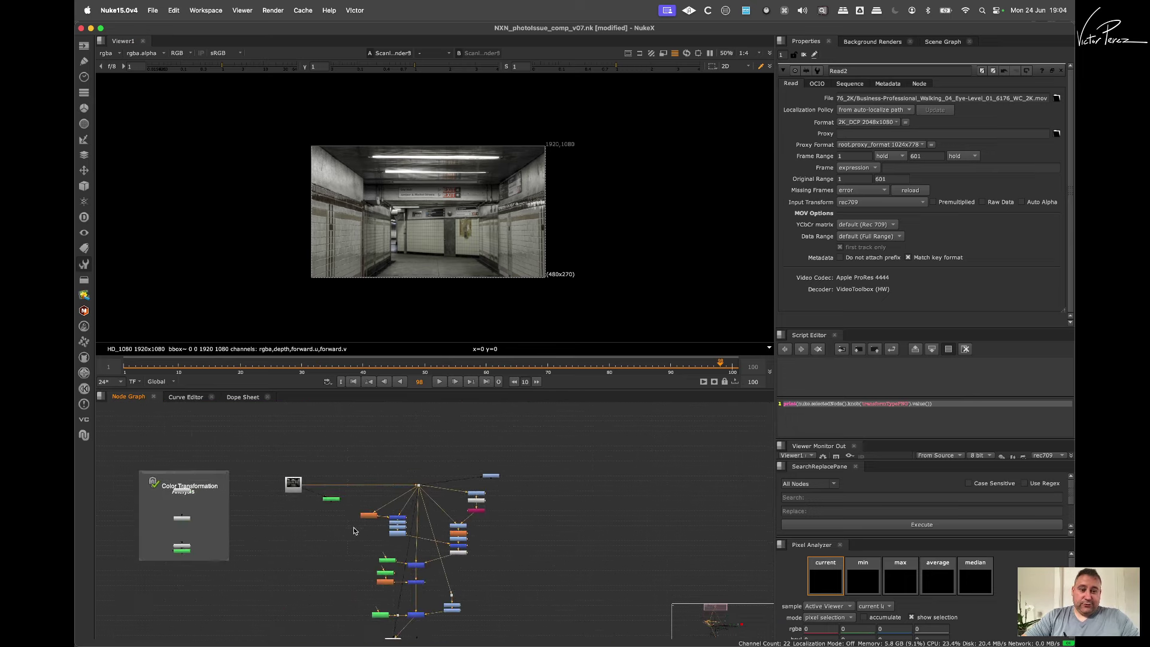
left_click(294, 492)
key("1")
left_click(268, 540)
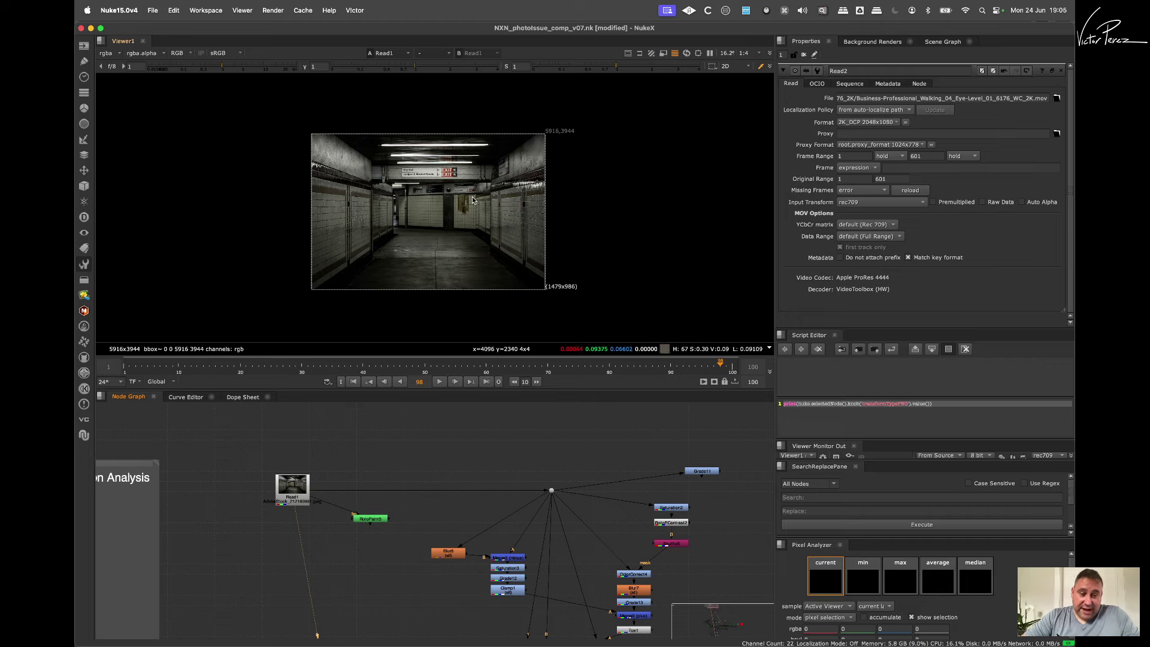
scroll(472, 197, "up", 5)
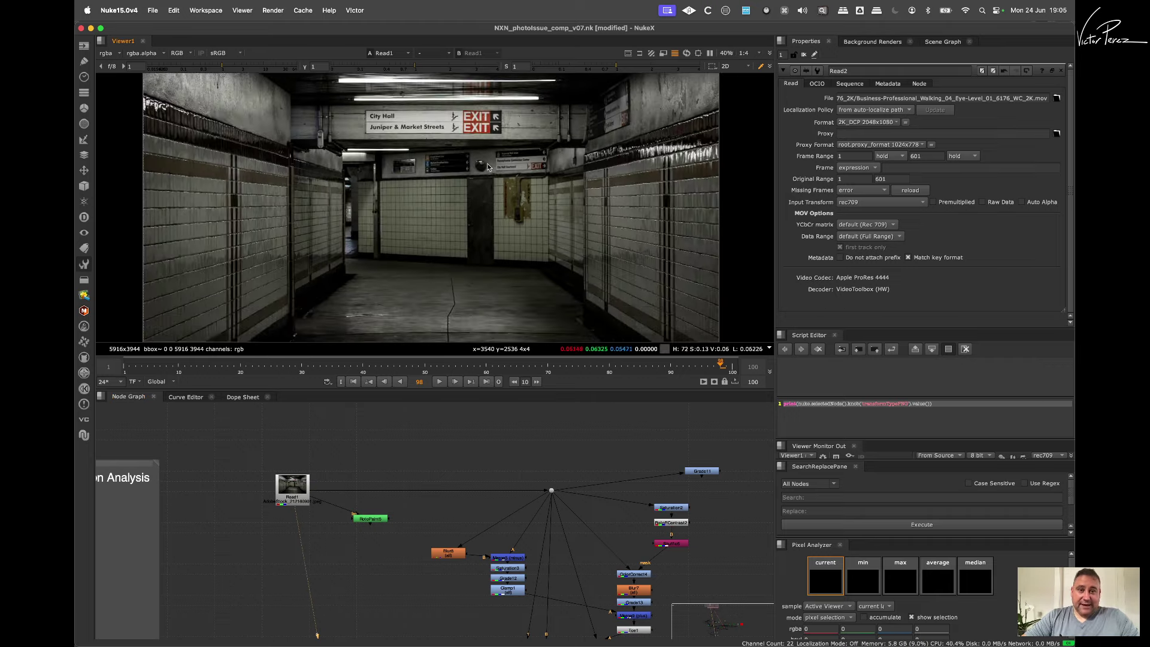
scroll(489, 167, "down", 3)
Step: View the output of the dot fed by Read1 and examine the node tree from there down to the 3D scene setup
left_click(552, 491)
key("1")
scroll(553, 482, "down", 5)
middle_click_drag(555, 532, 522, 450)
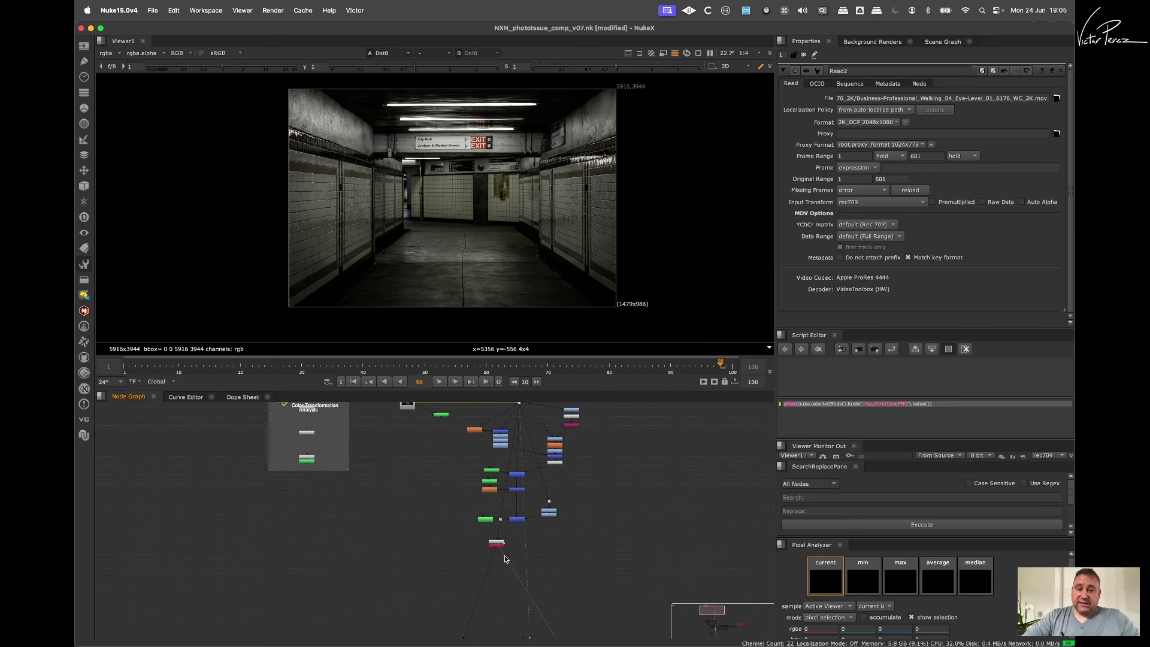
scroll(510, 548, "up", 3)
scroll(471, 516, "down", 1)
middle_click_drag(460, 596, 508, 482)
scroll(461, 514, "down", 2)
scroll(438, 584, "down", 1)
scroll(443, 581, "up", 3)
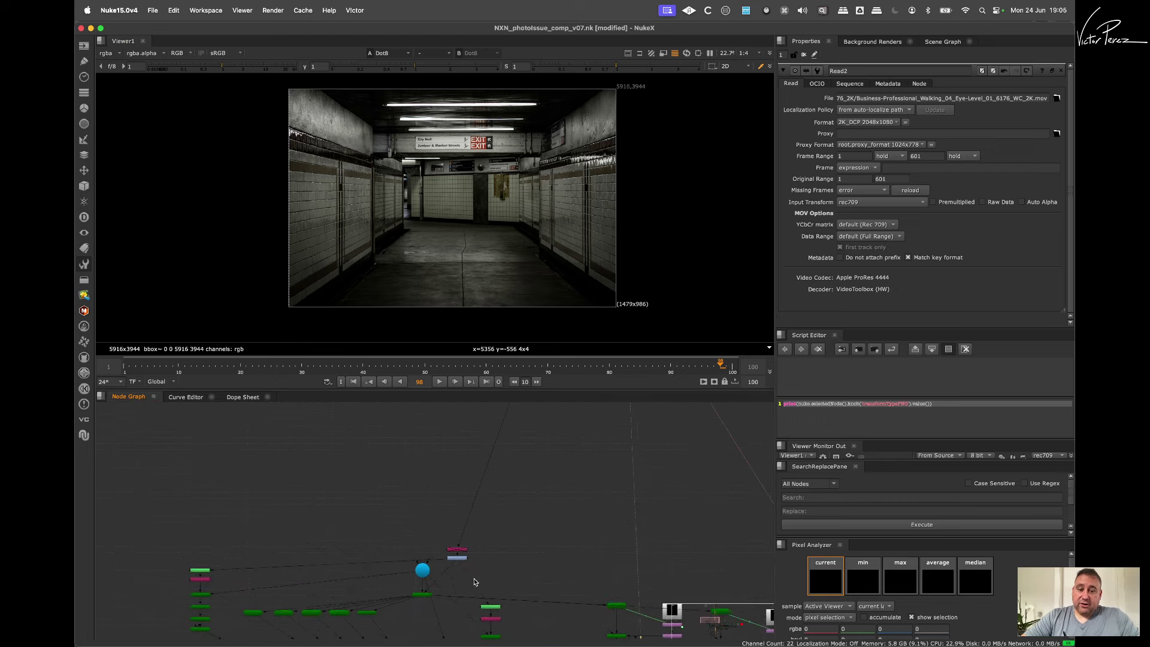
middle_click_drag(415, 577, 418, 498)
scroll(474, 566, "down", 2)
middle_click_drag(472, 568, 434, 456)
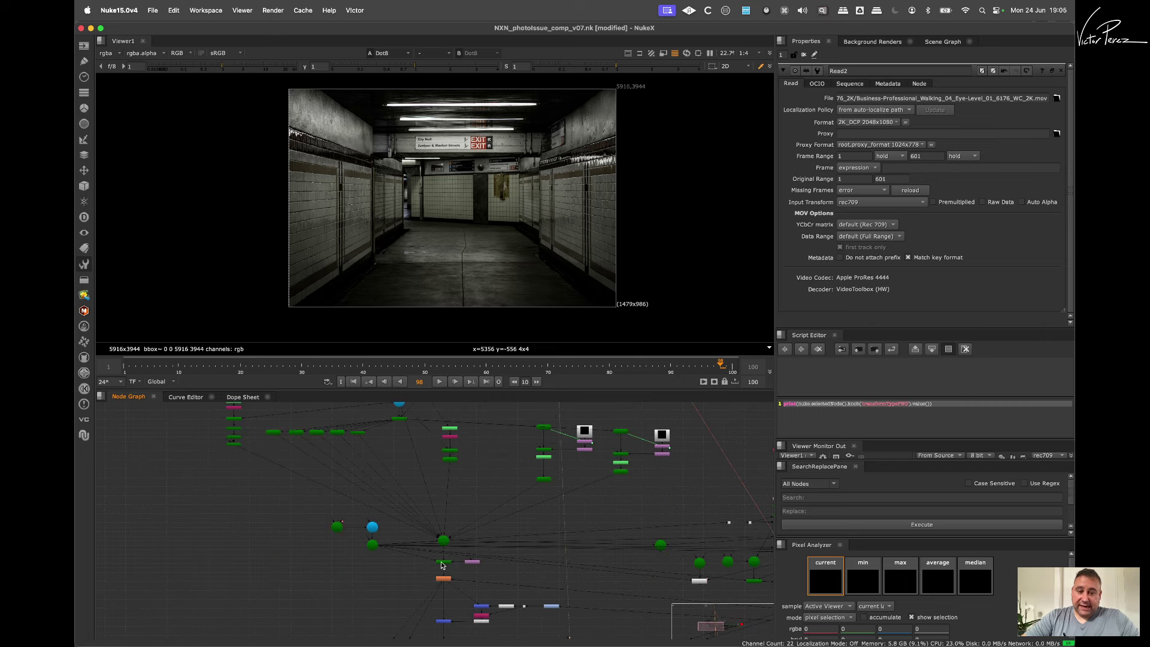
Step: Show the ScanlineRender output under the scene node and set the viewer downscale to 1:1
scroll(444, 562, "up", 3)
left_click_drag(463, 576, 425, 556)
key("1")
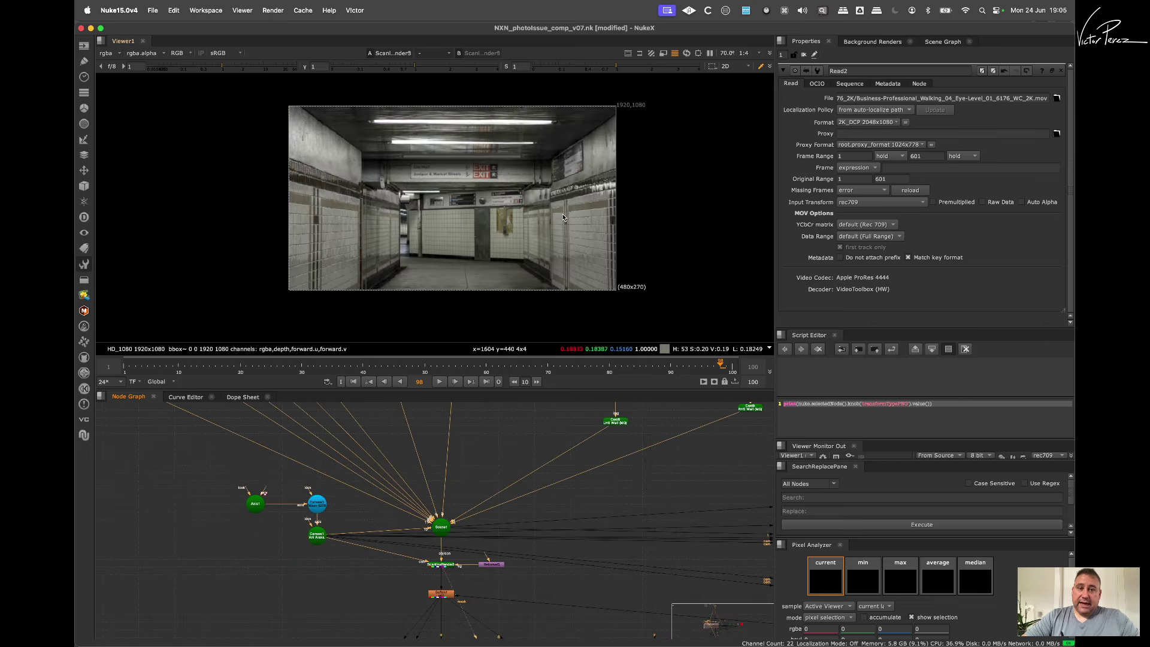
left_click(746, 54)
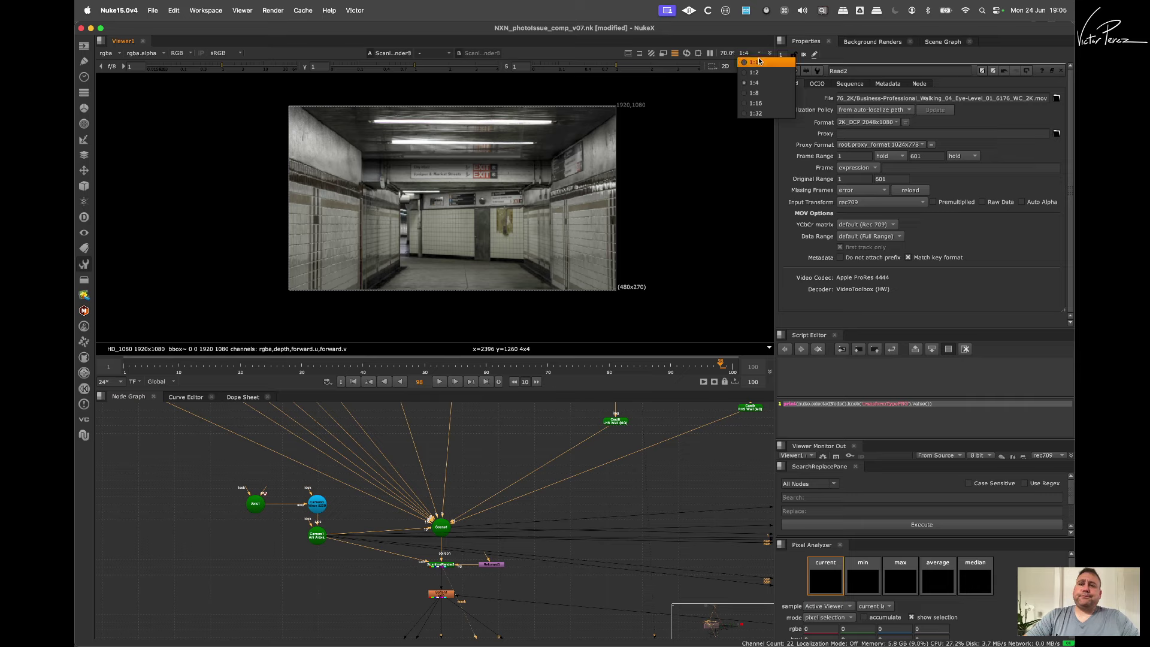
left_click(749, 63)
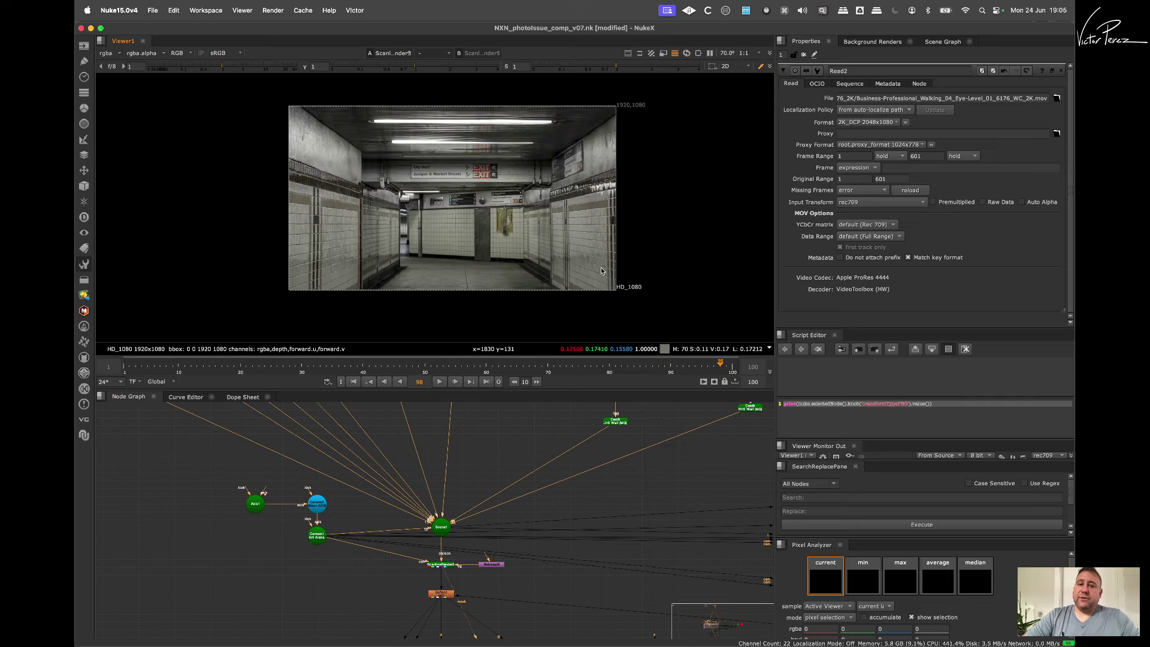
Step: Show Scene1 in the 3D viewer and inspect the projected tunnel geometry from outside the camera
left_click_drag(463, 472, 423, 557)
key("1")
middle_click_drag(603, 224, 348, 361, "alt")
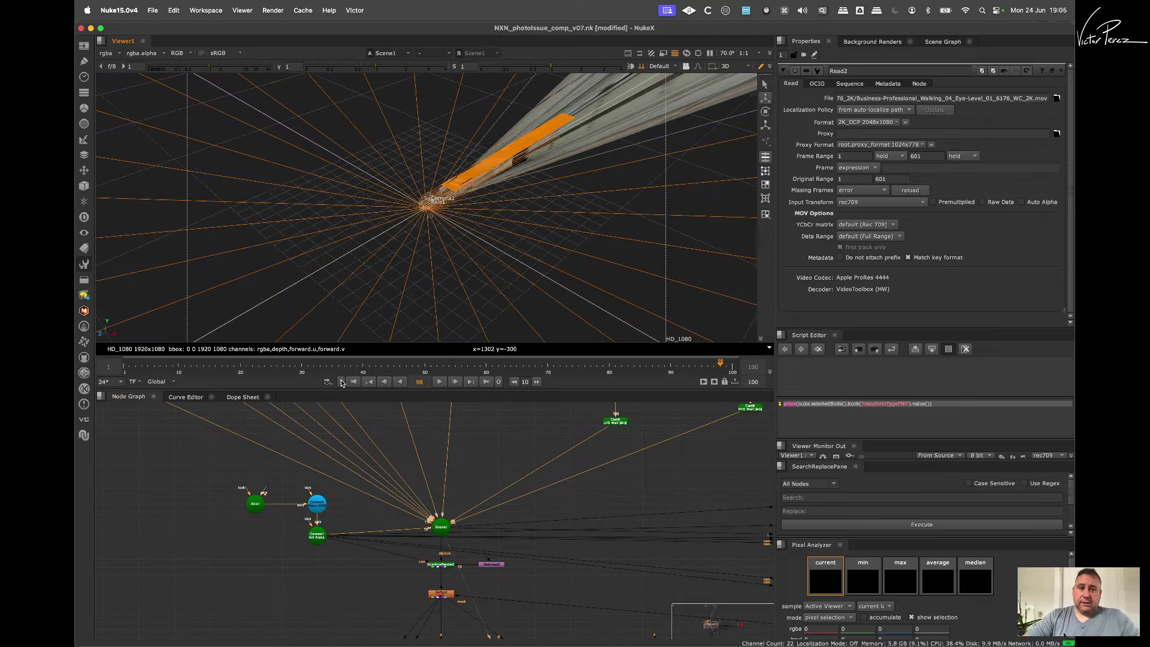
middle_click_drag(445, 276, 521, 262, "alt")
left_click_drag(521, 266, 509, 199, "ctrl")
Step: Show the final composite with the woman from the Merge6 node at the end of the tree
scroll(498, 505, "down", 10)
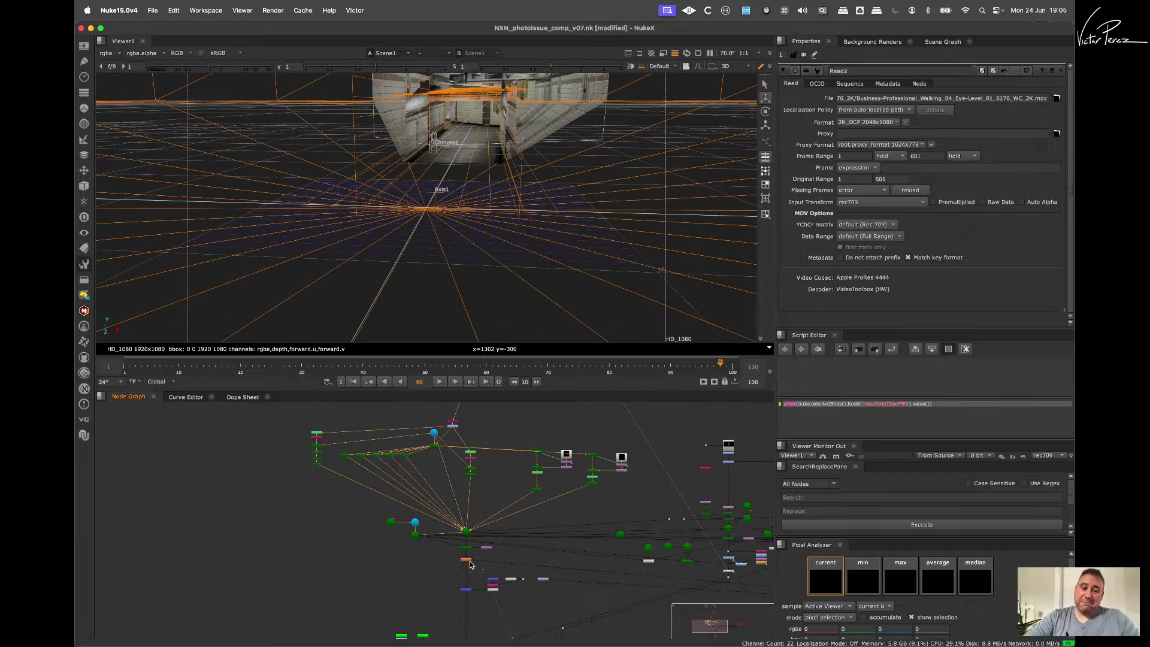
scroll(460, 567, "up", 3)
left_click(449, 597)
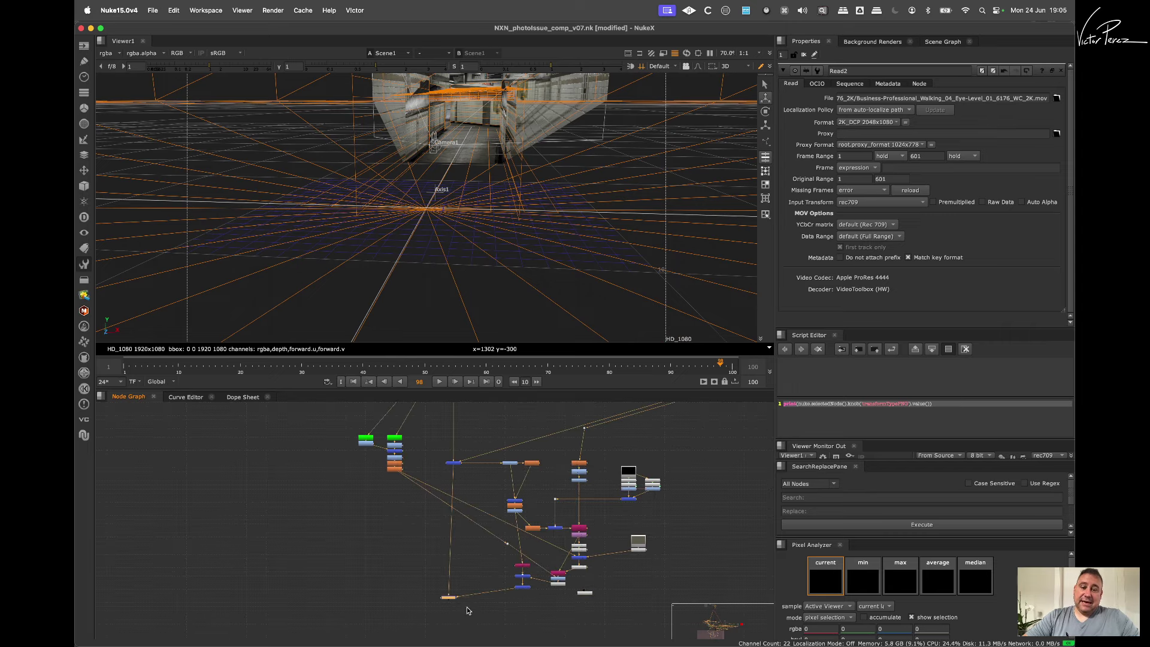
key("1")
left_click(468, 610)
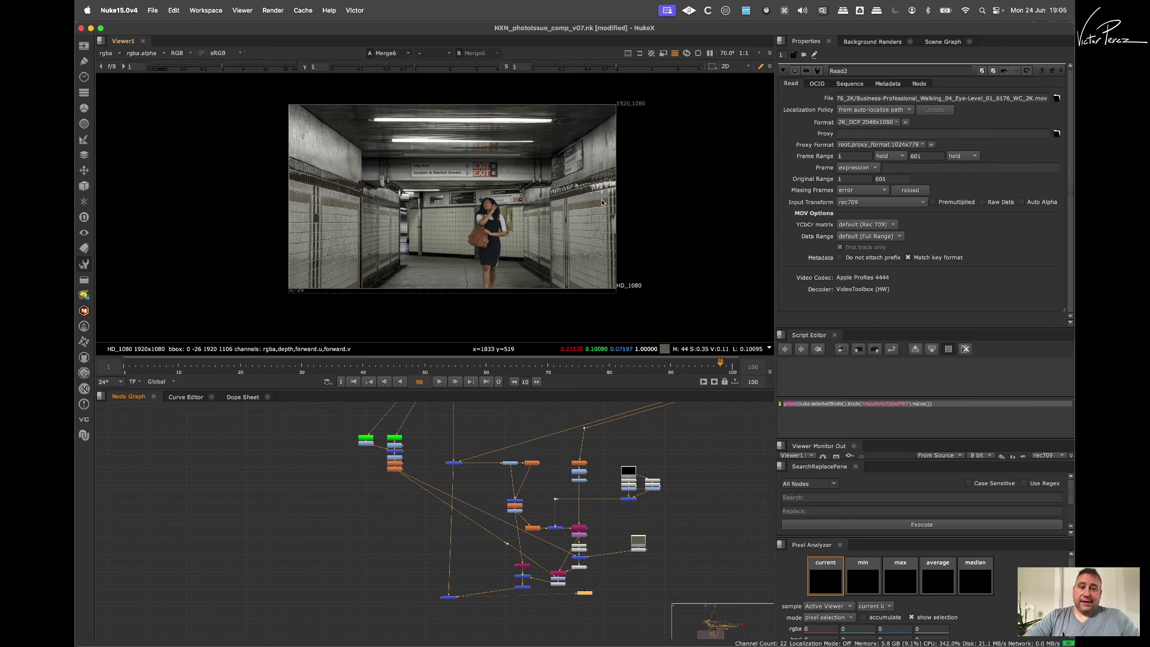
Step: Switch the viewer back to the ScanlineRender node and inspect the empty tunnel render at 100% size
scroll(558, 465, "up", 5)
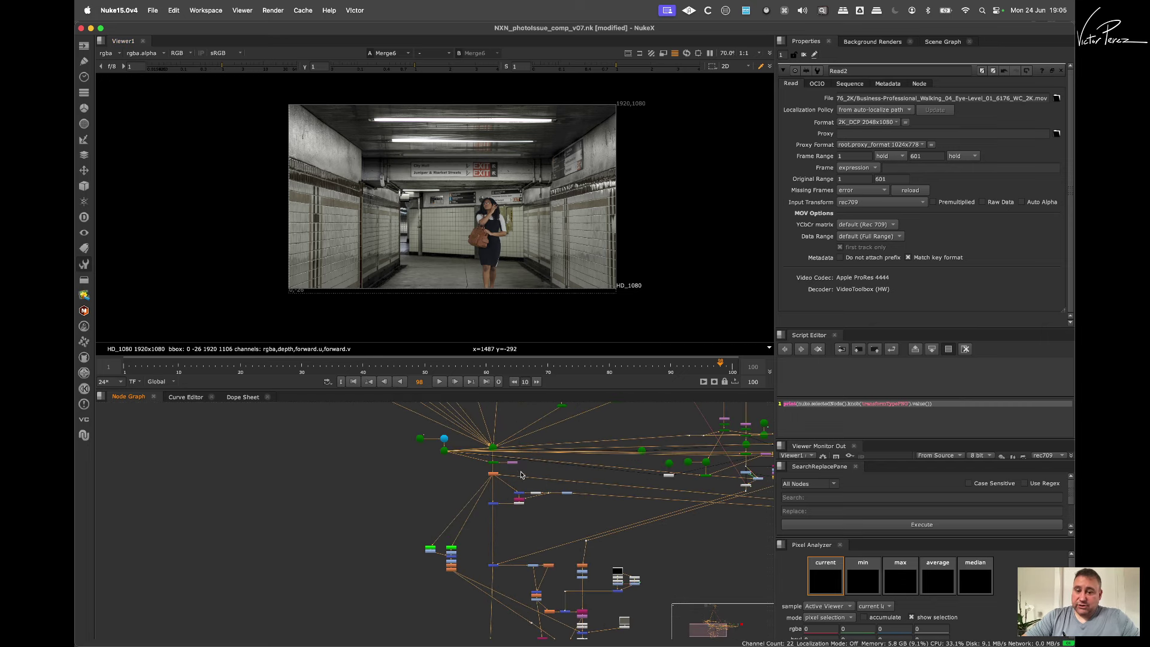
scroll(486, 483, "up", 3)
left_click(486, 460)
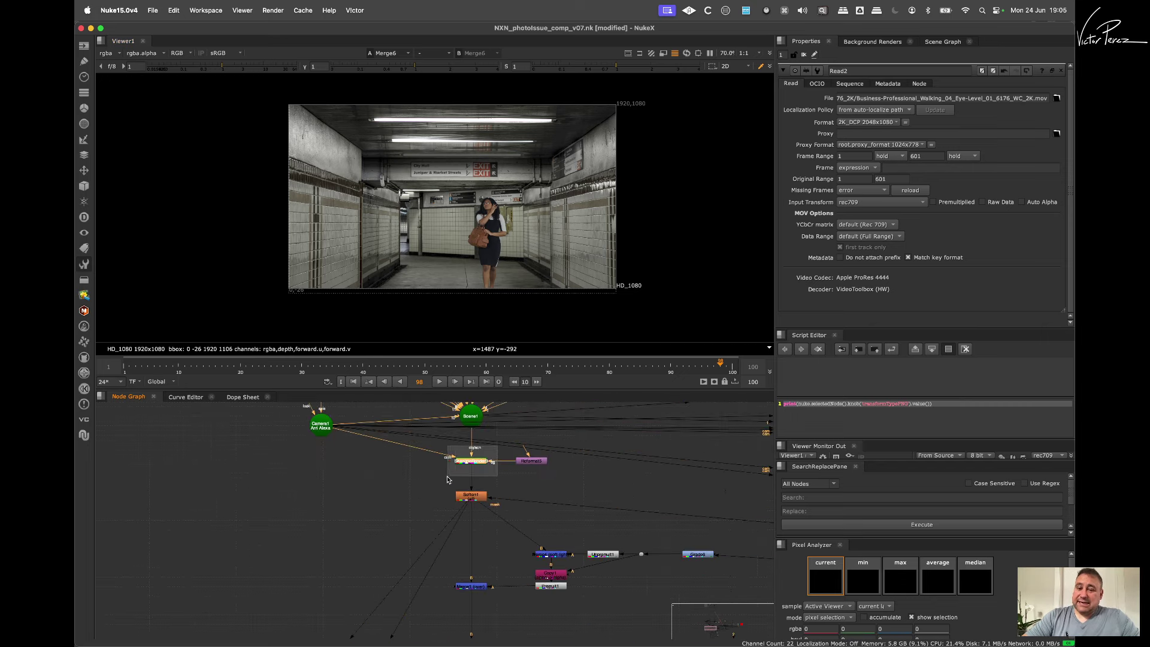
key("1")
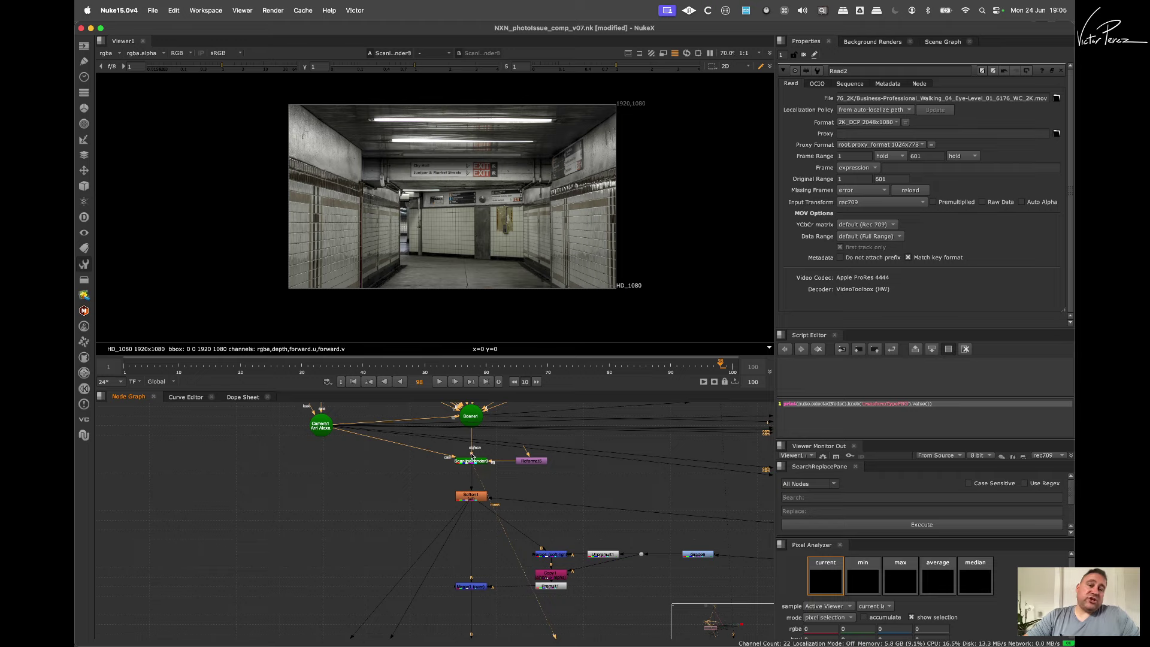
middle_click_drag(616, 225, 621, 250, "alt")
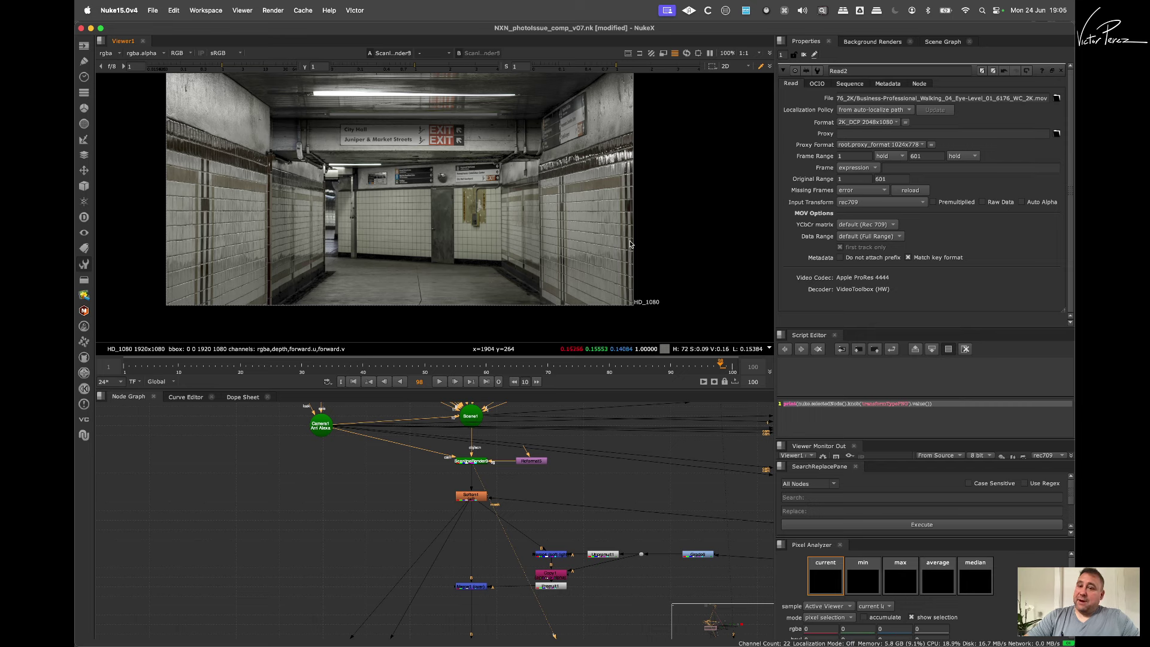
Step: Inspect the tiled wall of the tunnel render up close and look over the projection nodes feeding the scene
scroll(573, 269, "up", 3)
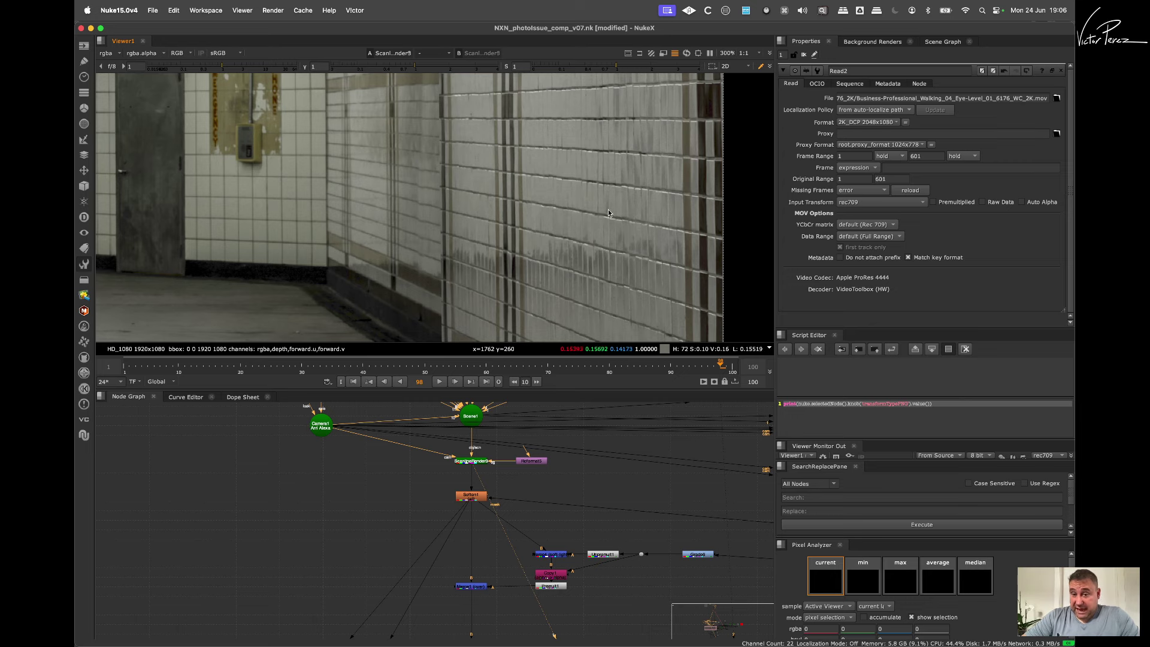
scroll(563, 207, "down", 2)
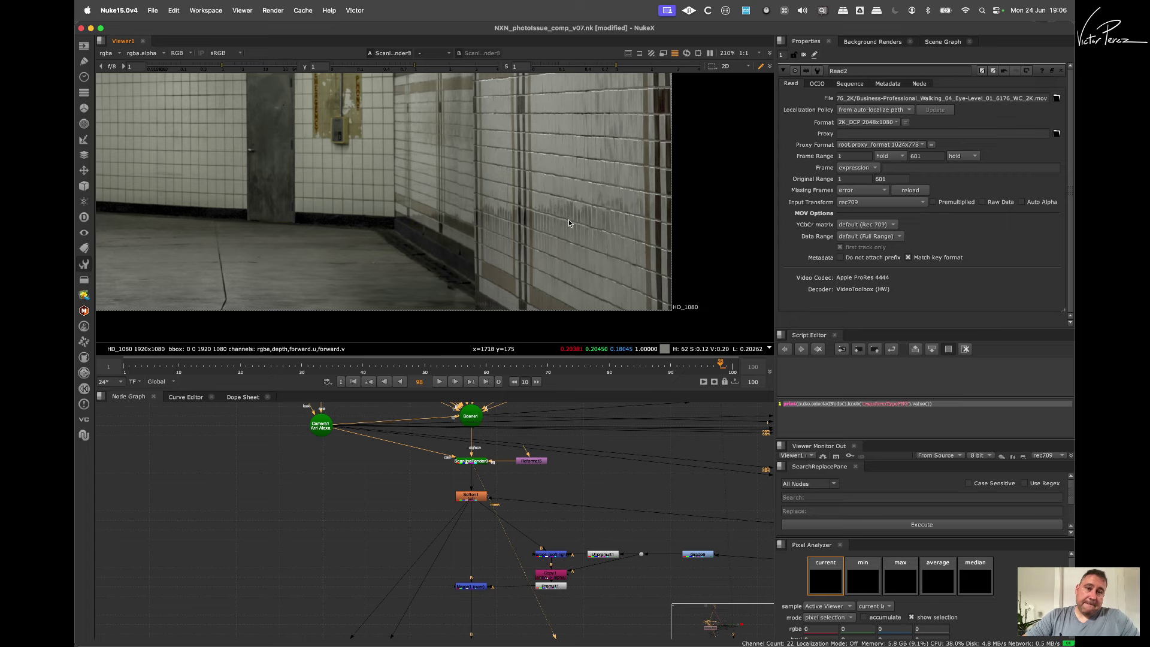
scroll(569, 219, "down", 6)
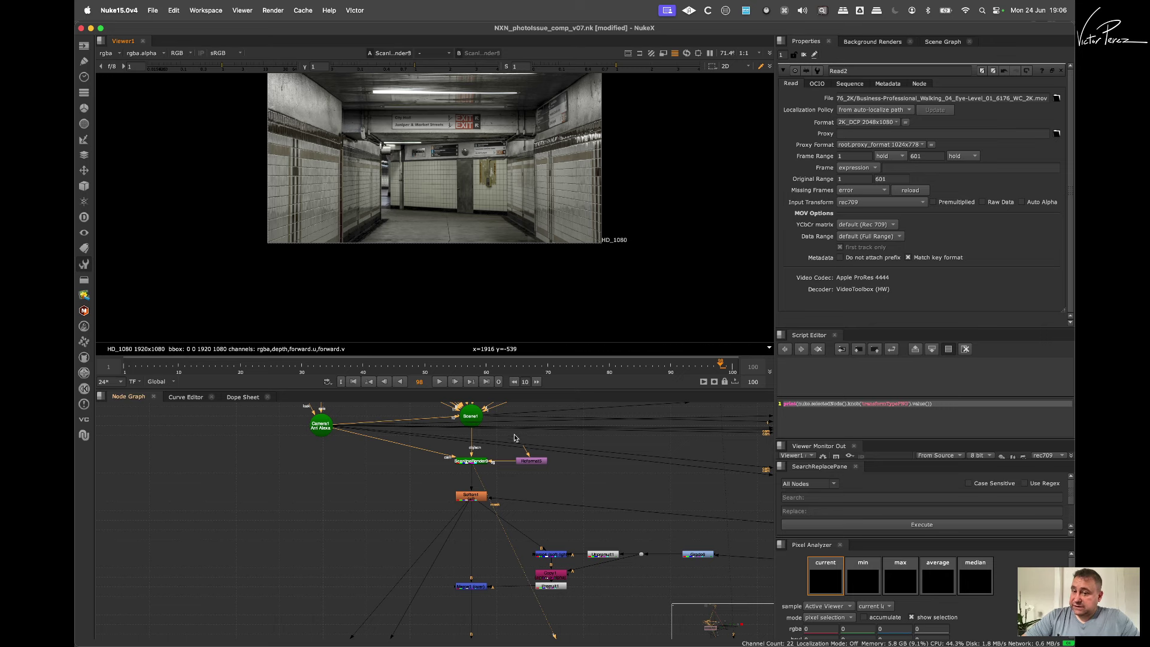
scroll(548, 441, "down", 3)
scroll(557, 449, "down", 3)
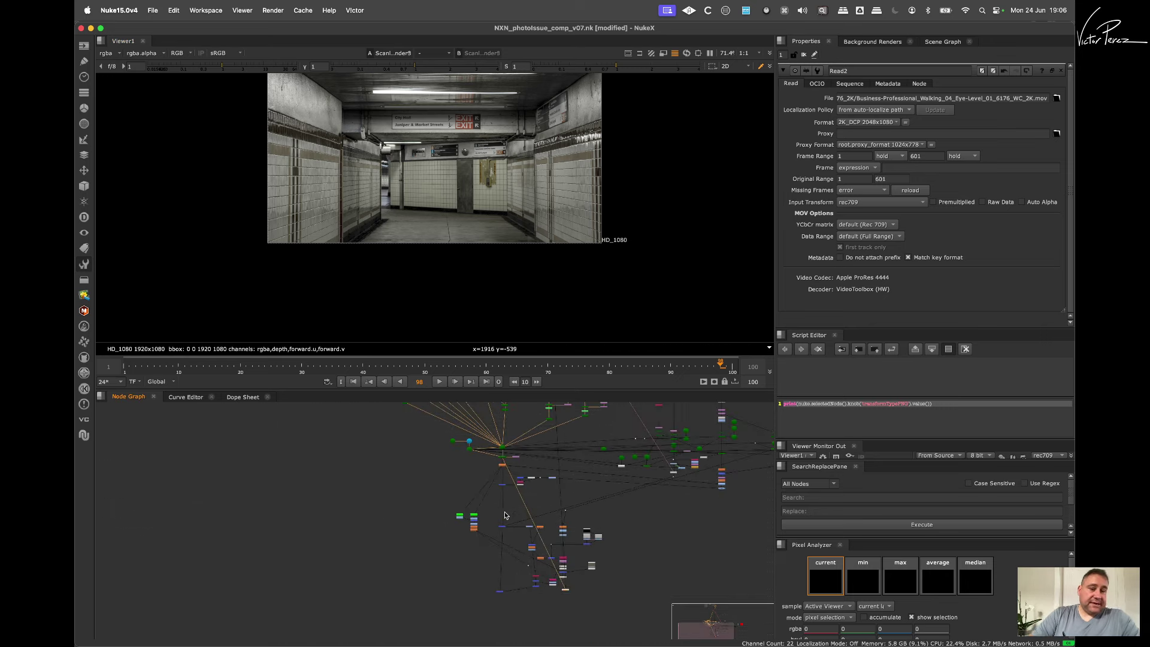
middle_click_drag(560, 452, 543, 519)
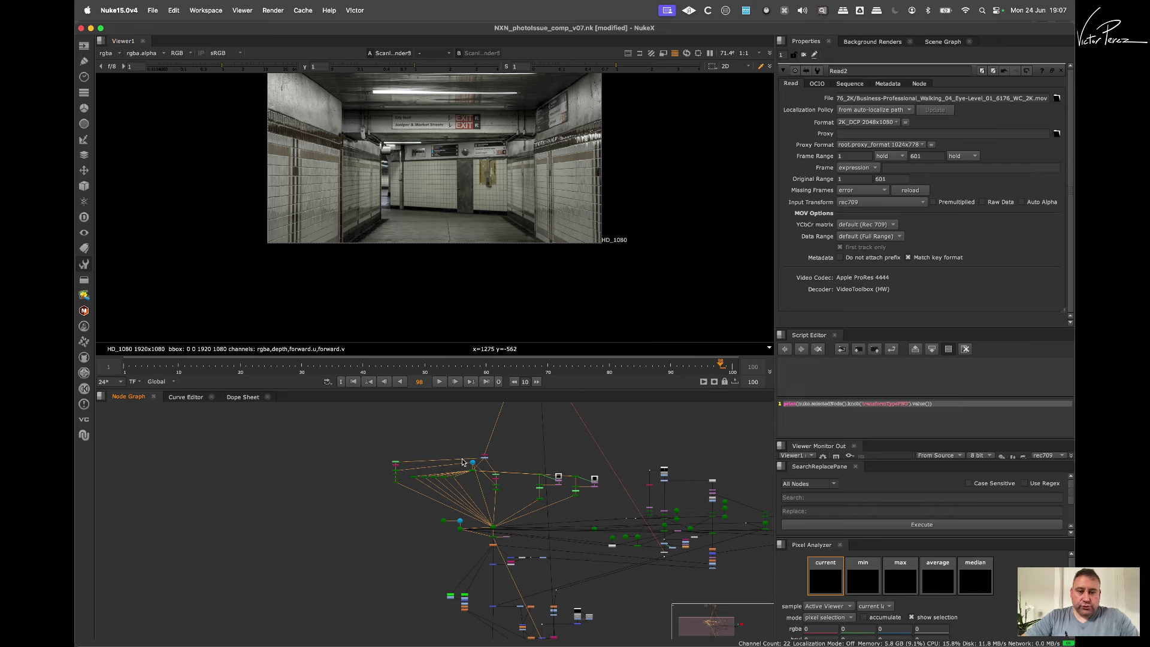
scroll(462, 462, "up", 5)
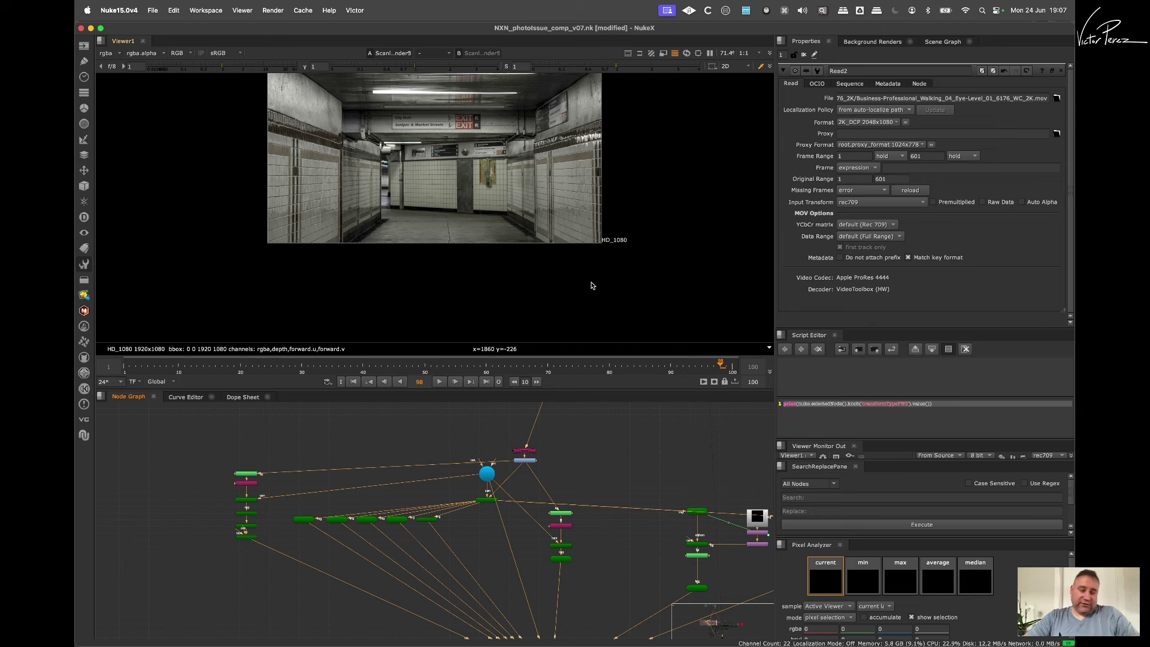
scroll(573, 200, "up", 1)
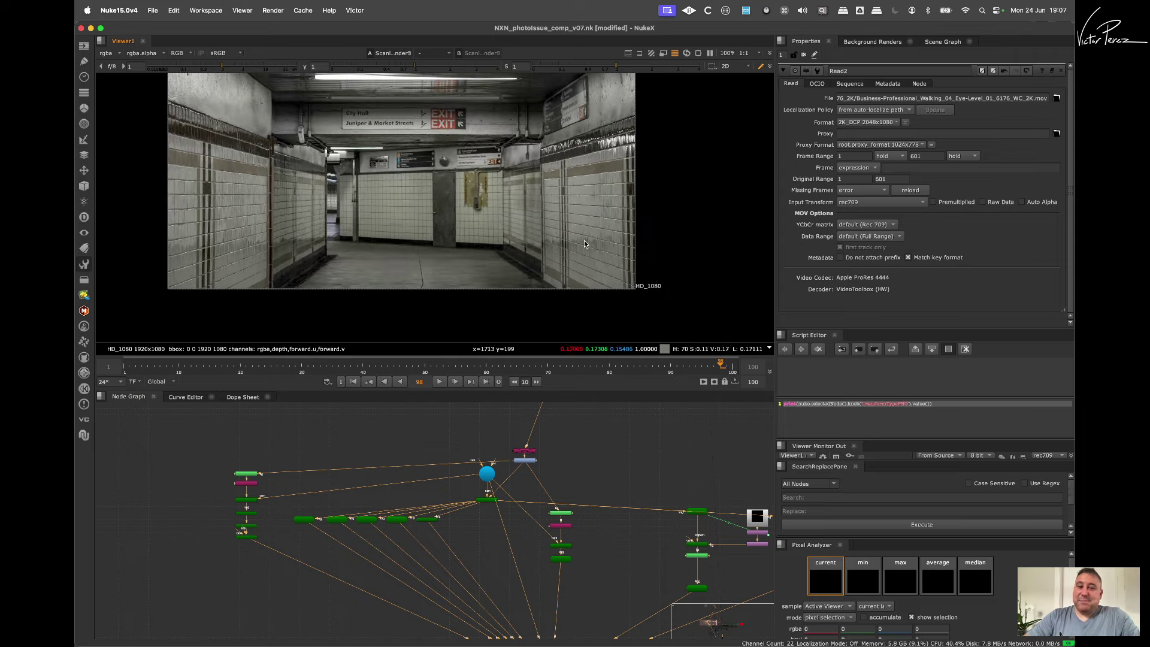
scroll(465, 516, "up", 1)
Step: Show Scene1 in the 3D viewer again and look at the whole projected scene from farther away
middle_click_drag(465, 516, 465, 449)
scroll(464, 474, "down", 4)
middle_click_drag(463, 496, 444, 450)
scroll(520, 481, "up", 2)
left_click(489, 516)
key("1")
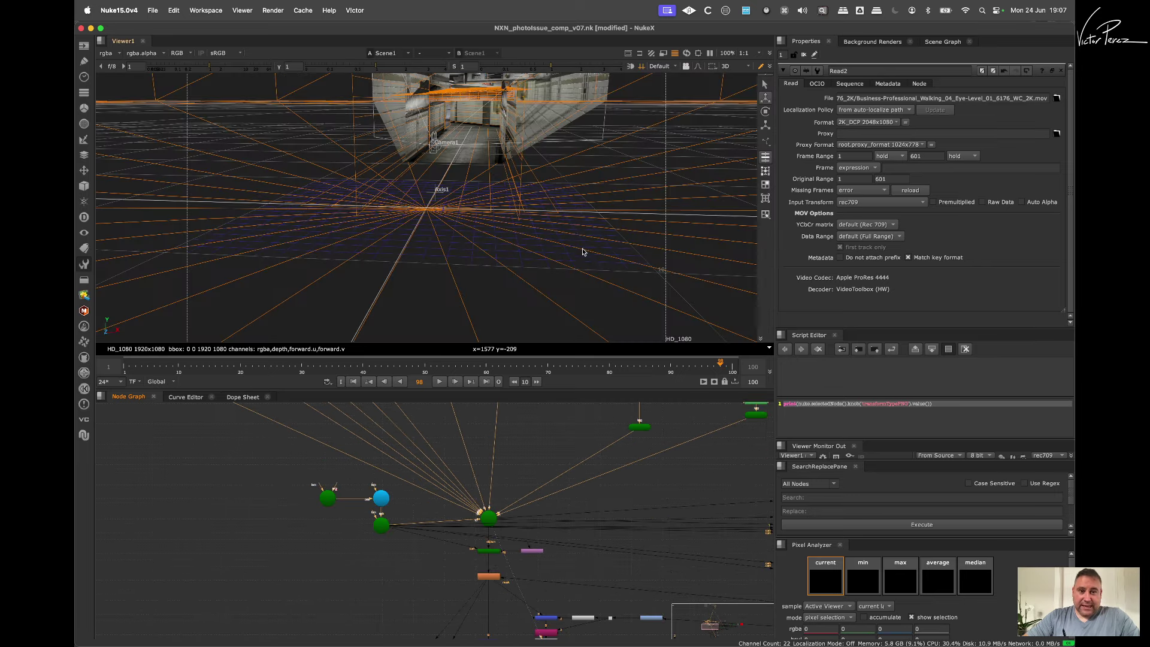
scroll(523, 270, "down", 5)
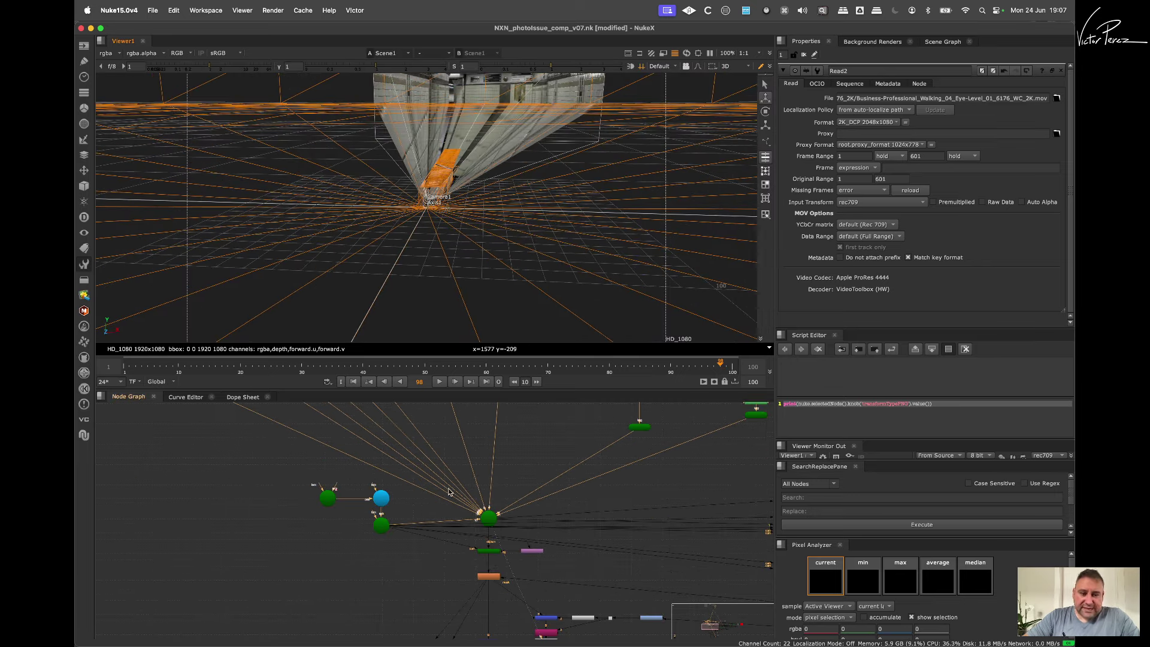
scroll(448, 492, "up", 5)
scroll(408, 498, "down", 5)
Step: Disconnect the Sphere1 and TransformGeo1 branch from Scene1, leaving its output loose at a dot
scroll(367, 514, "down", 3)
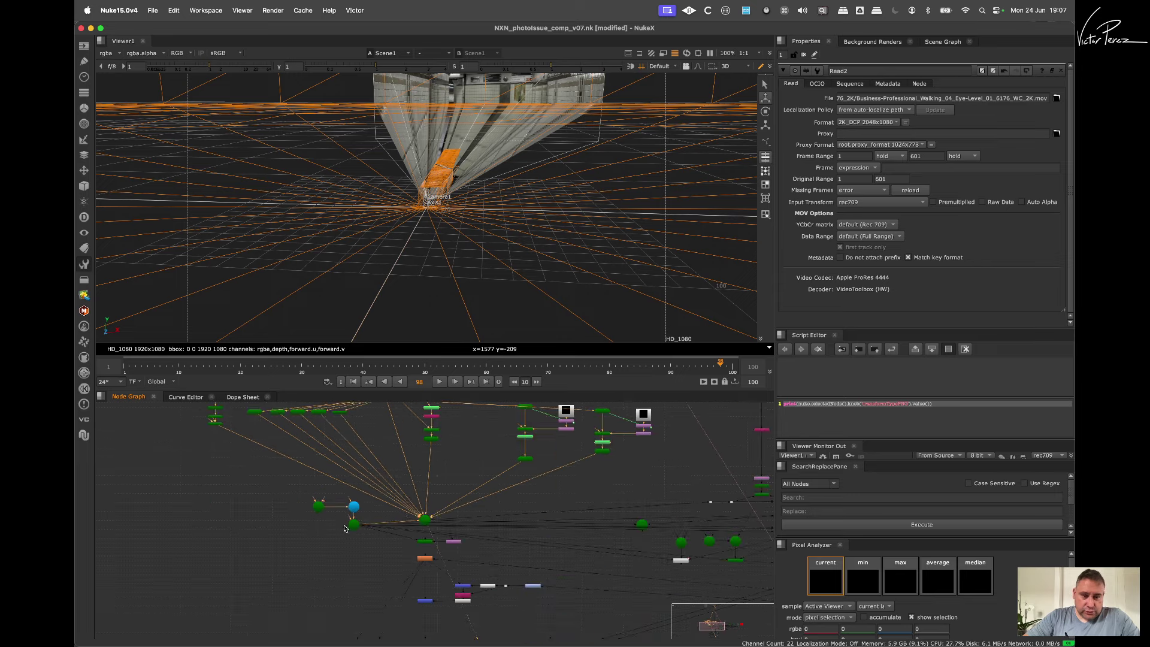
middle_click_drag(464, 460, 429, 550)
scroll(479, 491, "up", 5)
scroll(546, 494, "down", 4)
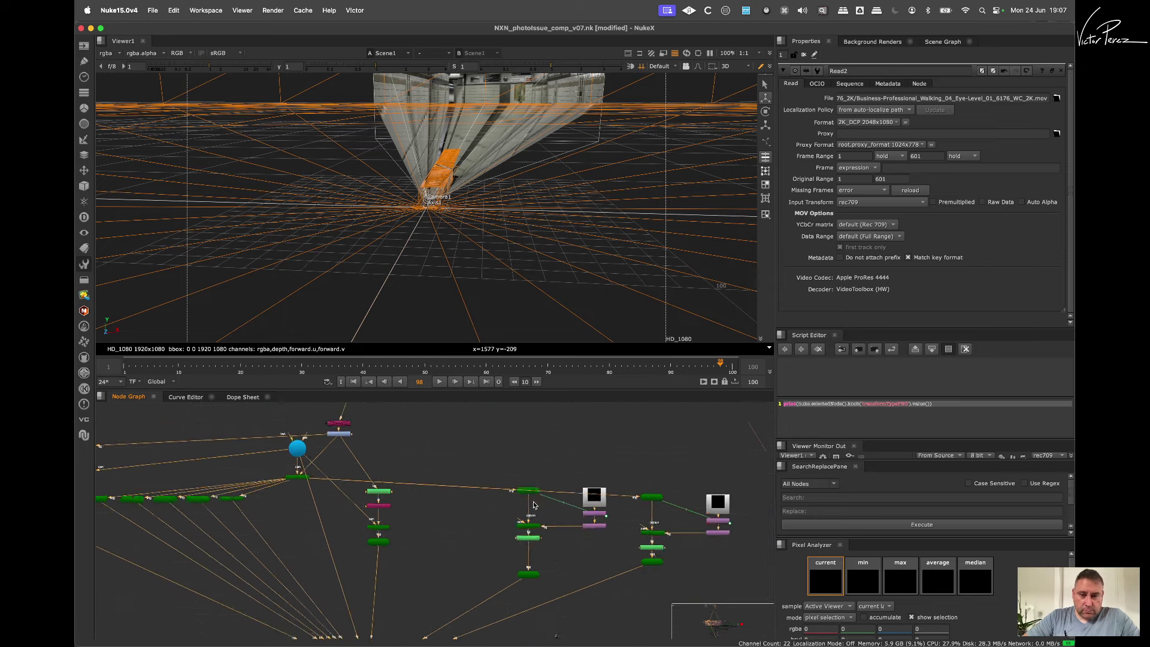
scroll(371, 496, "up", 4)
scroll(370, 498, "left", 10)
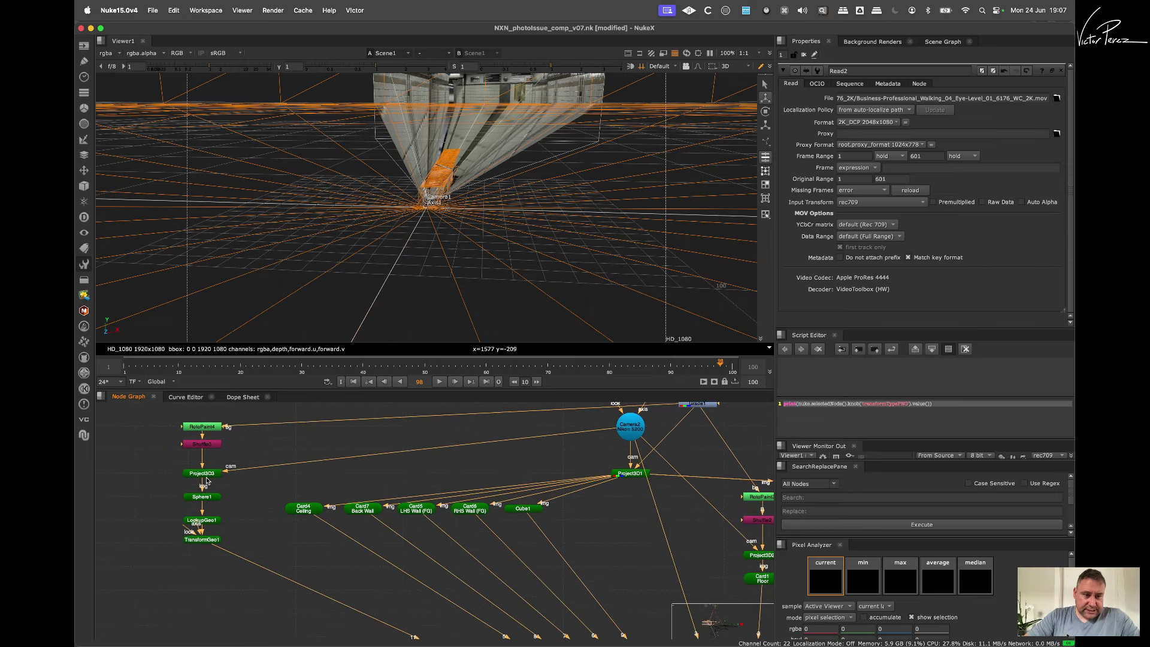
scroll(348, 504, "left", 3)
scroll(347, 503, "down", 1)
middle_click_drag(346, 498, 292, 460)
scroll(360, 524, "down", 3)
left_click_drag(420, 526, 440, 543)
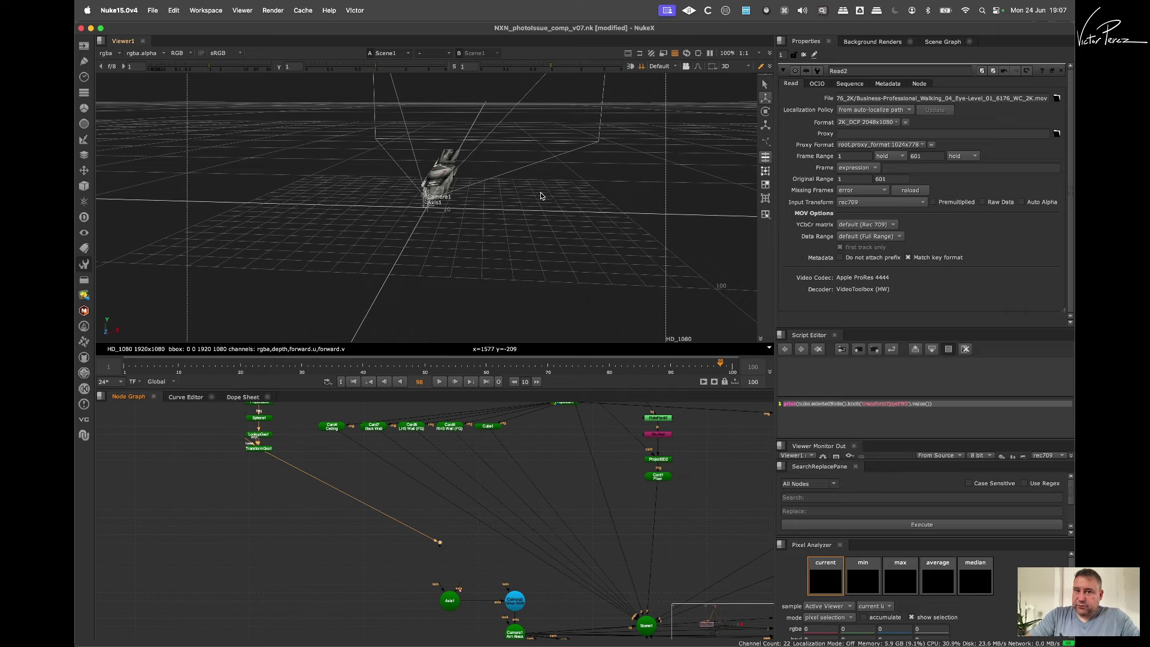
Step: Inspect the floor, walls and ceiling cards of the tunnel from outside the camera, and switch off the highlighted viewer option
left_click(457, 214)
scroll(499, 128, "up", 5)
scroll(568, 98, "up", 4)
left_click_drag(499, 129, 535, 131, "super")
scroll(535, 132, "up", 3)
scroll(535, 132, "up", 5)
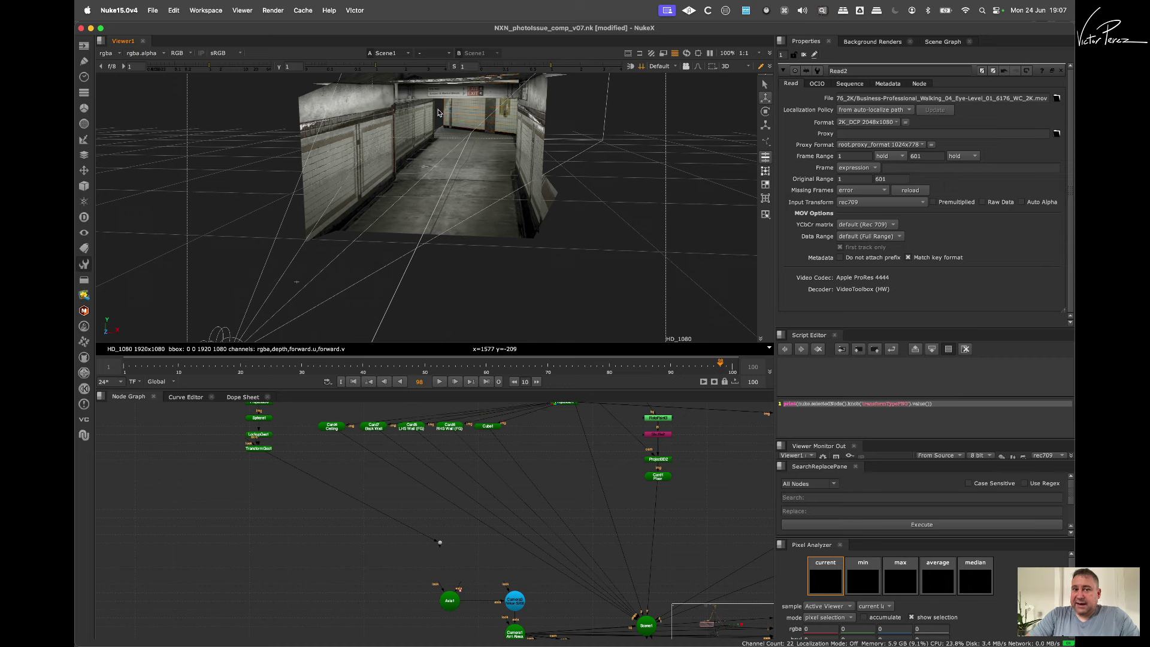
left_click_drag(463, 170, 533, 220, "super")
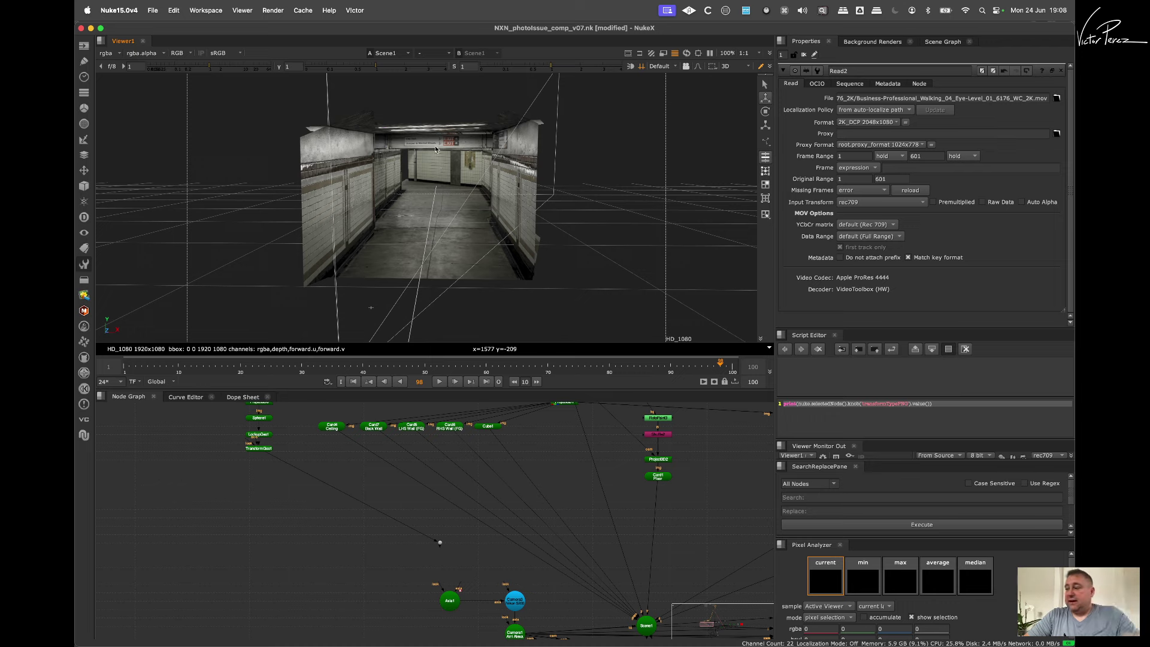
left_click_drag(425, 209, 443, 194, "alt")
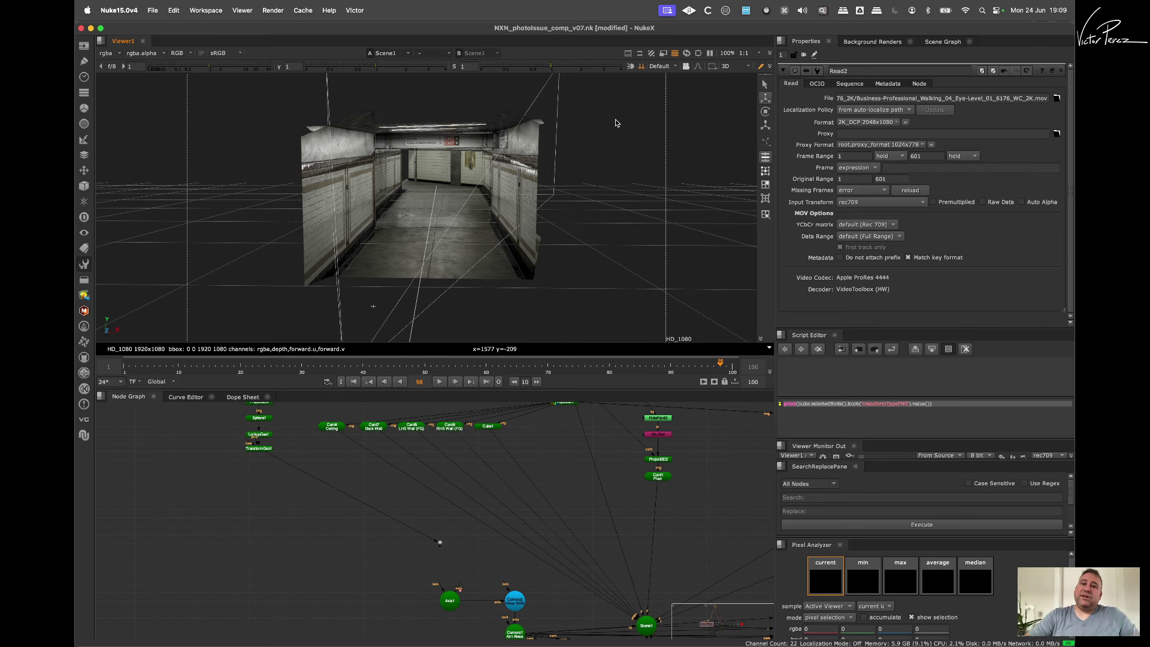
left_click(676, 54)
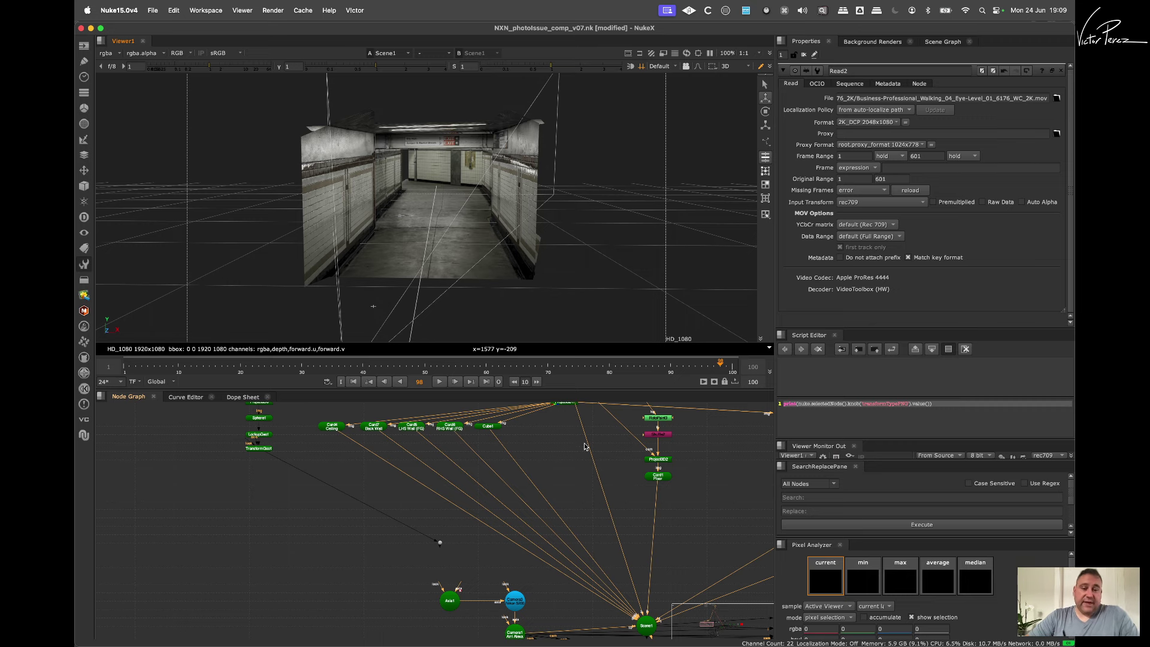
Step: Duplicate the whole projection setup, including its cameras, cards, scene and ScanlineRender, into the empty graph area beside the original
scroll(582, 443, "down", 5)
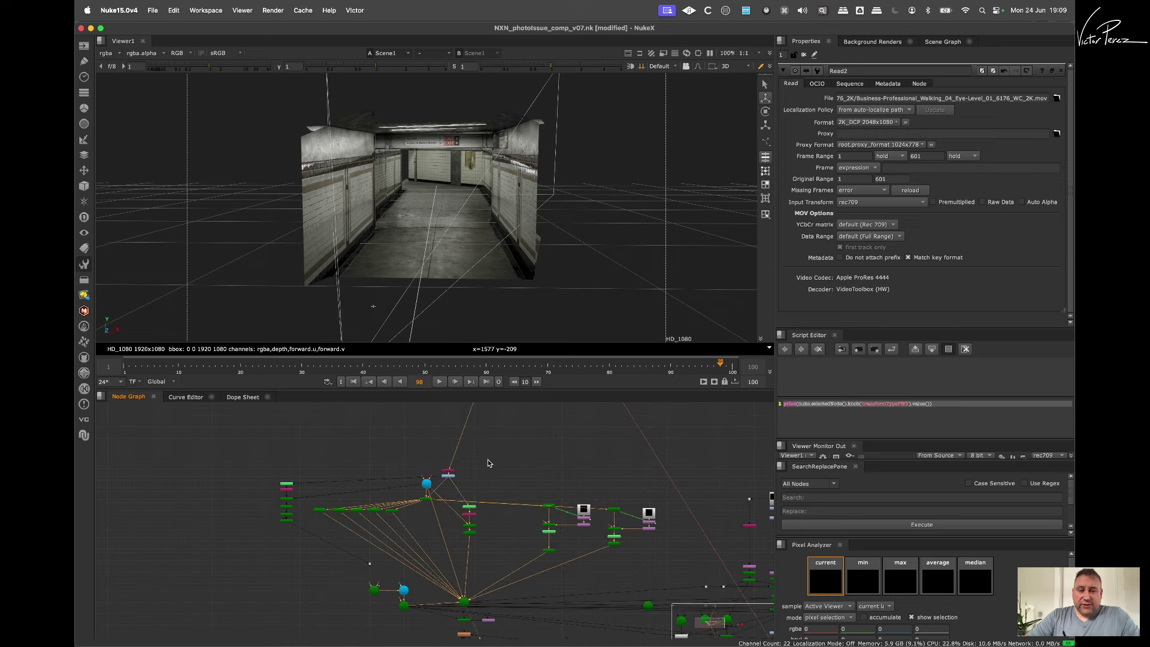
scroll(504, 473, "up", 3)
scroll(515, 523, "down", 4)
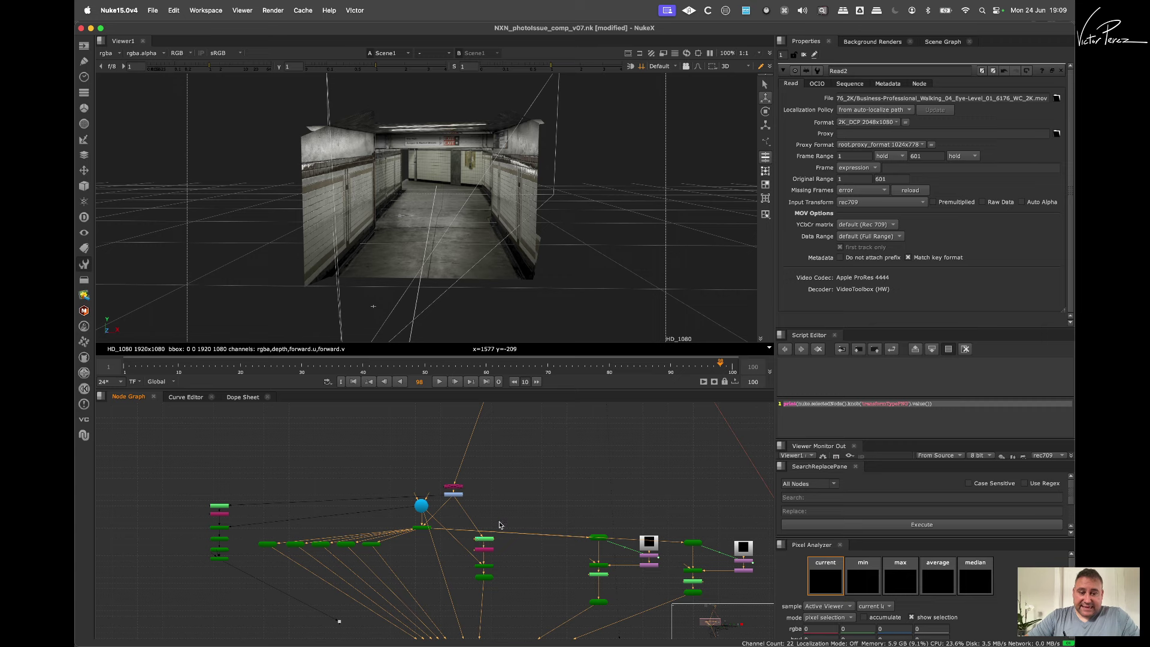
left_click_drag(283, 420, 620, 553)
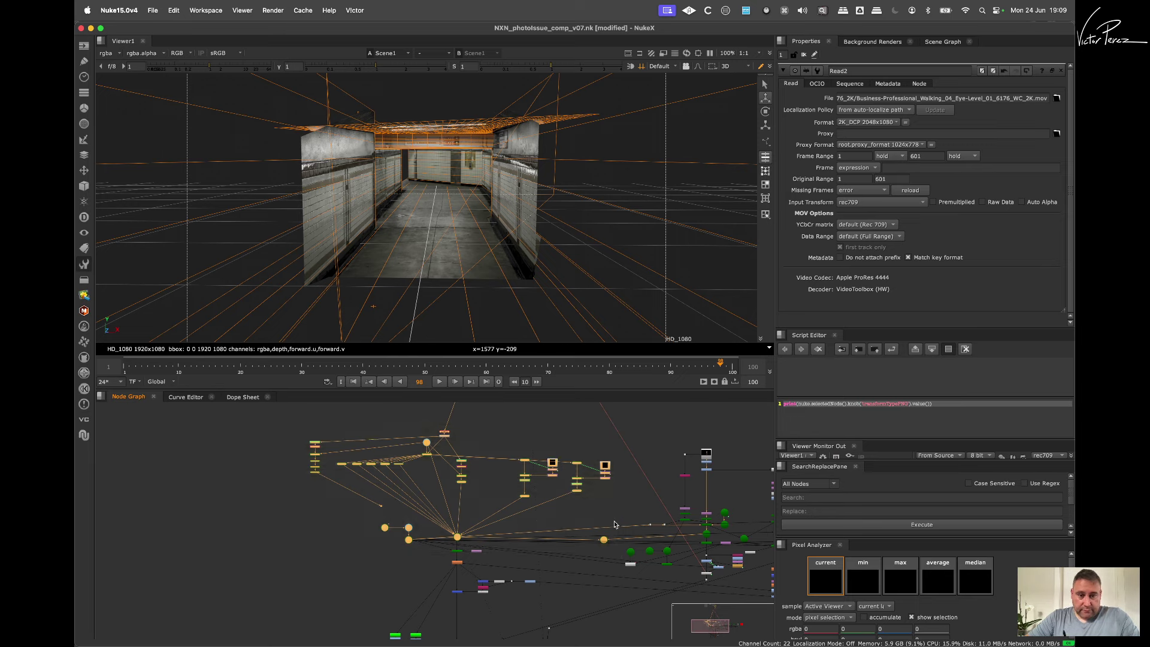
scroll(616, 531, "down", 10)
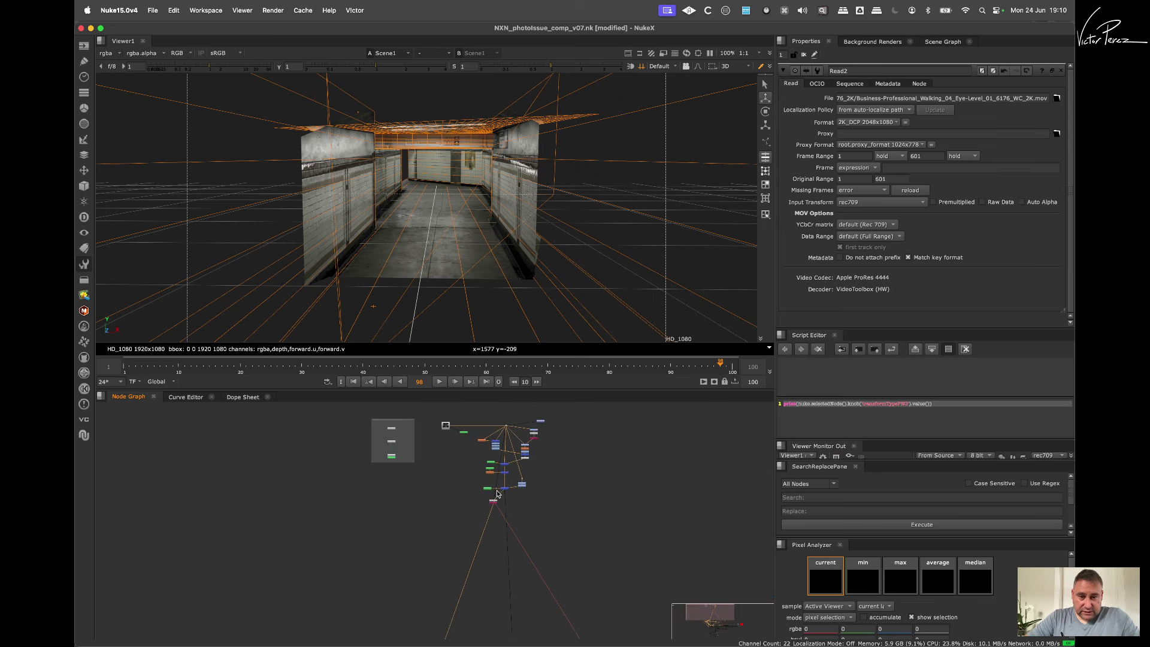
scroll(497, 493, "up", 6)
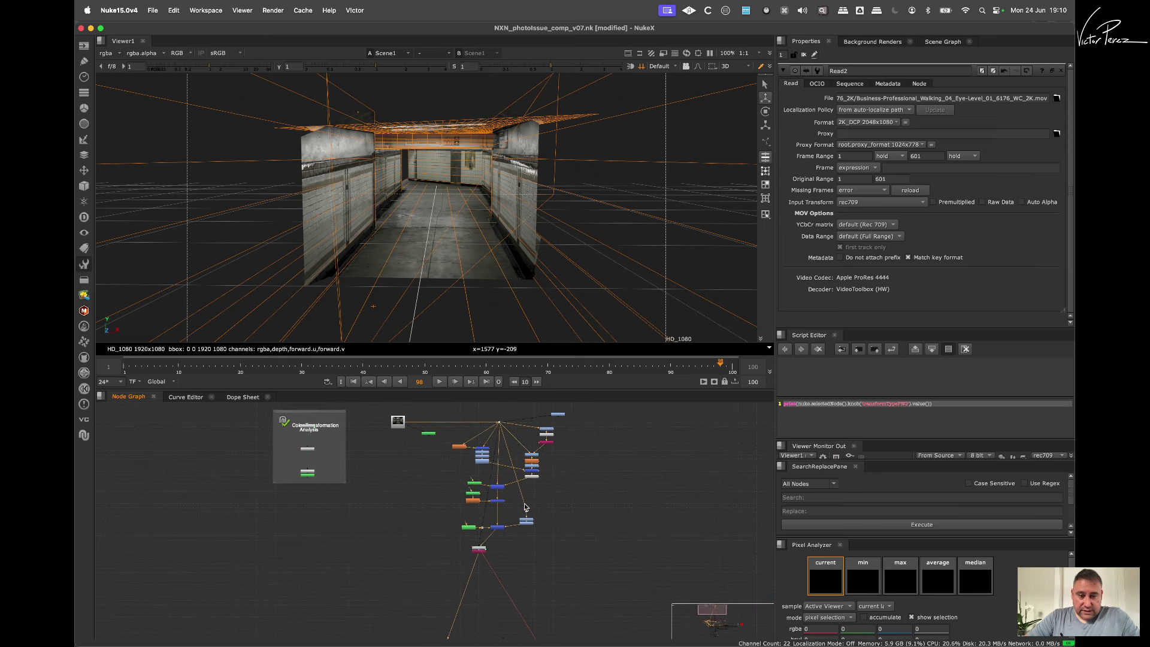
scroll(525, 507, "down", 3)
middle_click_drag(504, 548, 522, 448)
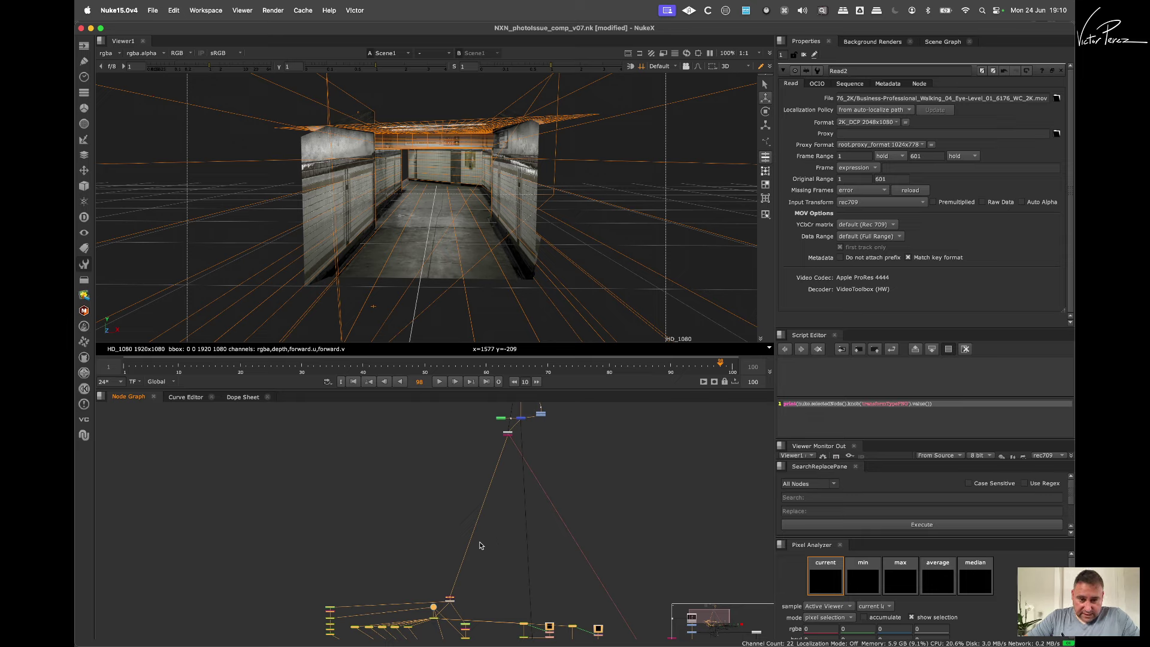
scroll(520, 508, "down", 3)
middle_click_drag(497, 507, 482, 455)
left_click_drag(322, 488, 573, 604)
scroll(349, 561, "left", 10)
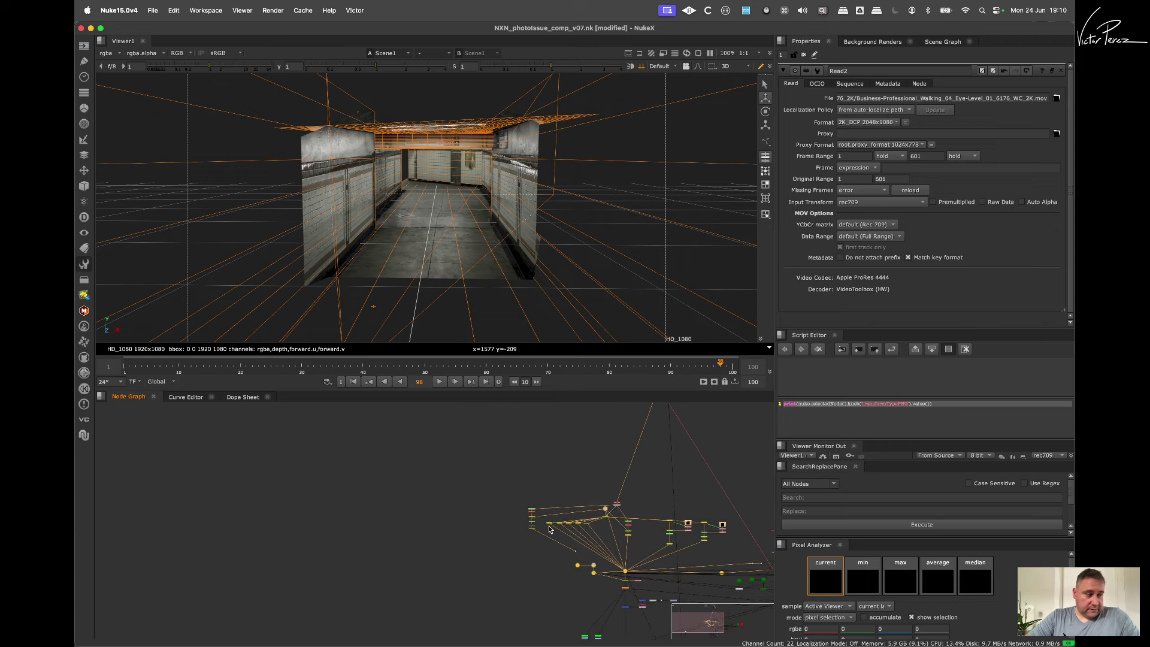
middle_click_drag(368, 518, 421, 509)
left_click(492, 494)
key("super+v")
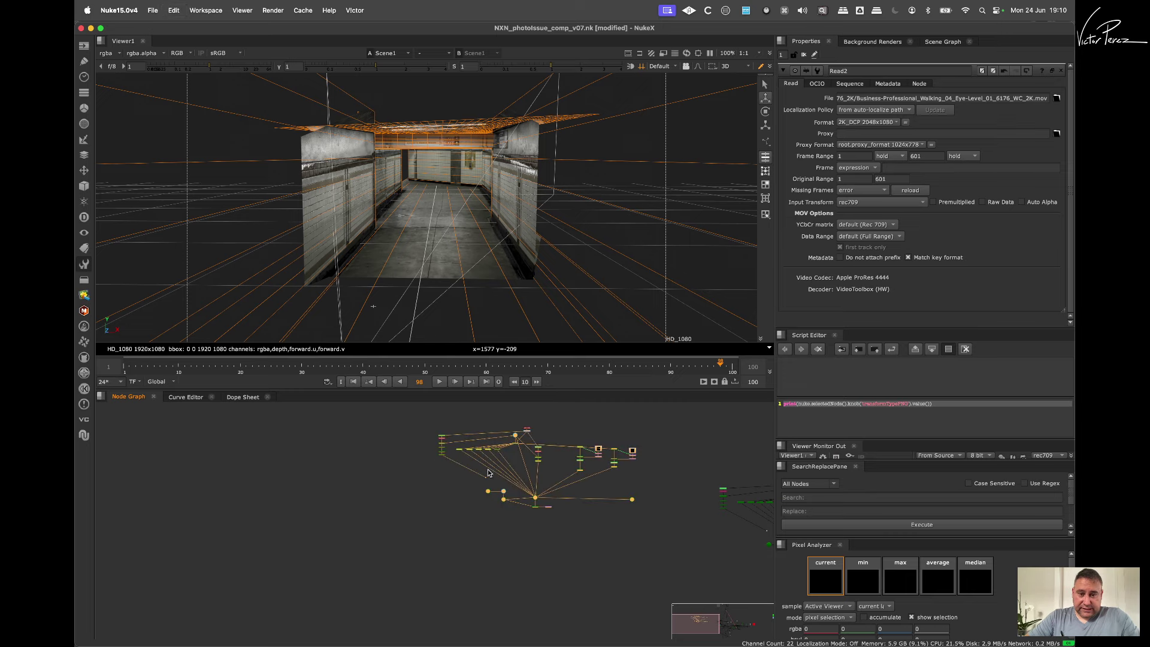
Step: Connect the duplicated setup's topmost node to the end of the source photo branch
scroll(515, 467, "up", 3)
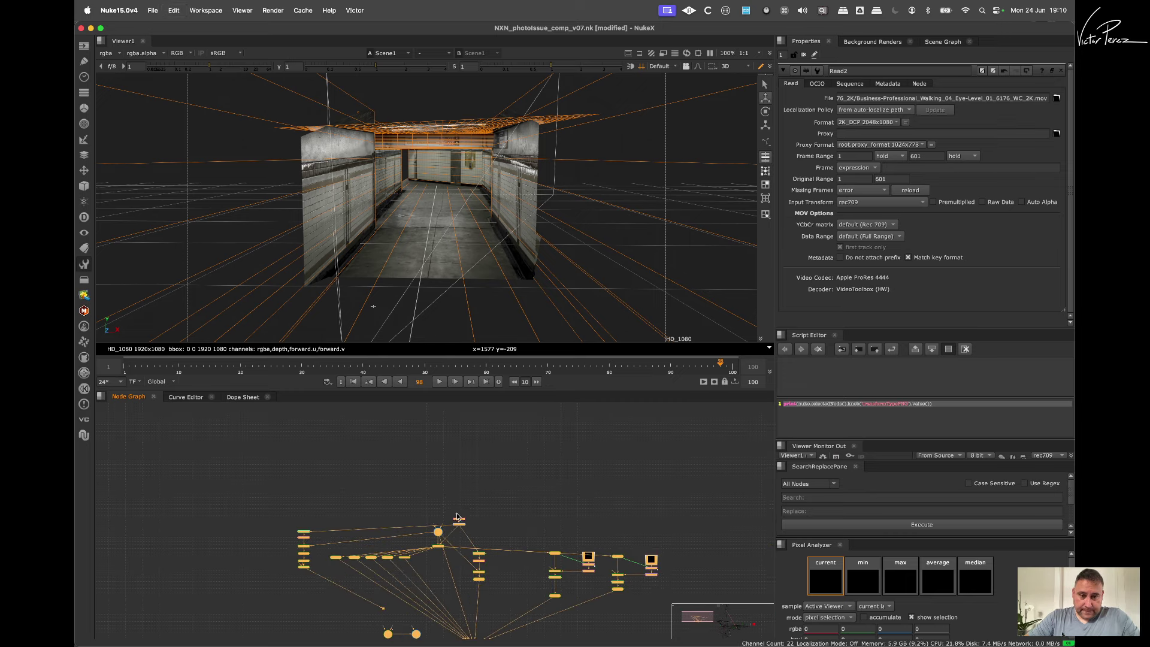
left_click(458, 516)
middle_click_drag(574, 446, 364, 517)
middle_click_drag(651, 442, 404, 534)
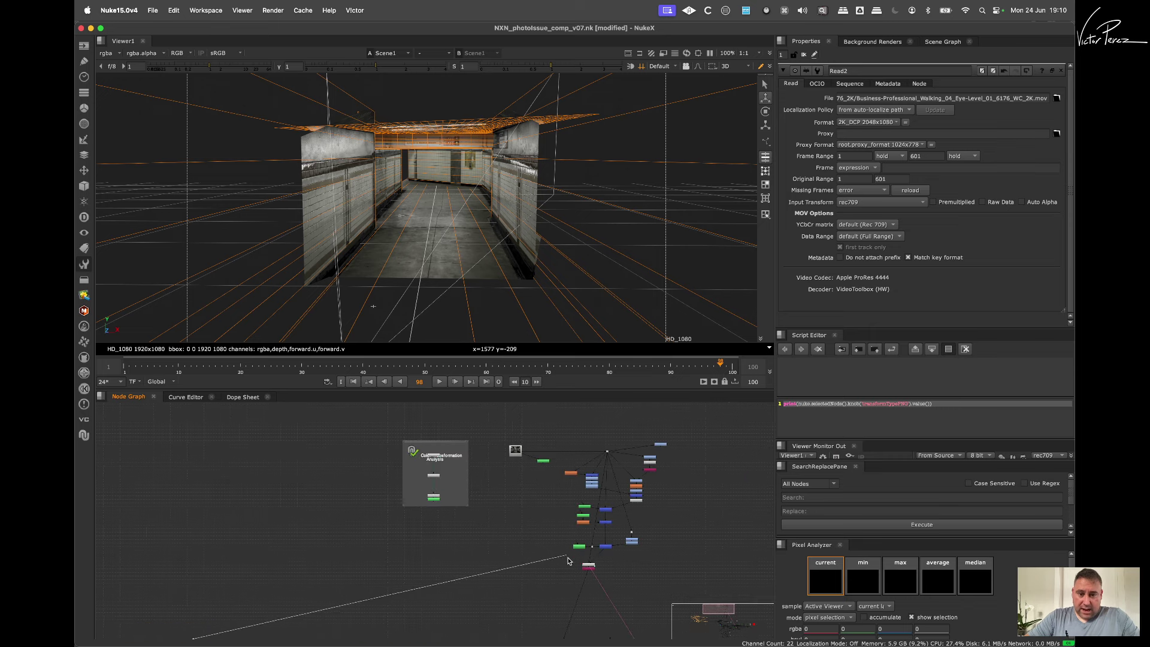
scroll(539, 569, "right", 2)
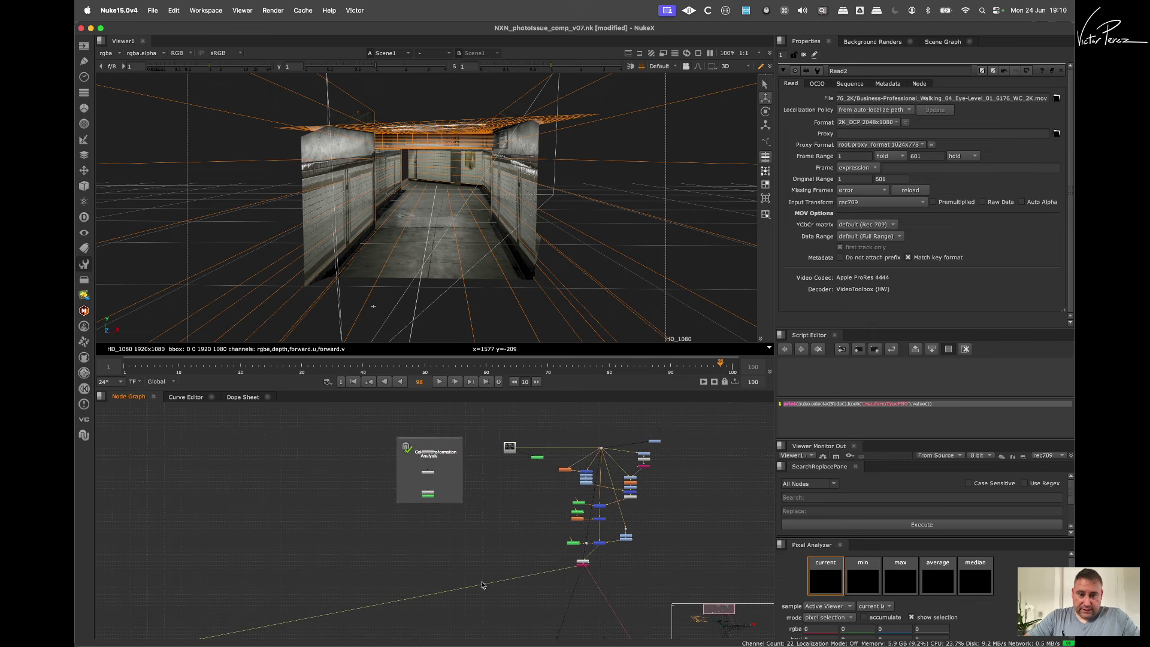
Step: Delete the extra Scene9 node attached to the duplicated projection setup
scroll(482, 586, "down", 5)
middle_click_drag(427, 493, 526, 455)
scroll(362, 495, "up", 3)
middle_click_drag(355, 560, 393, 503)
scroll(389, 484, "up", 10)
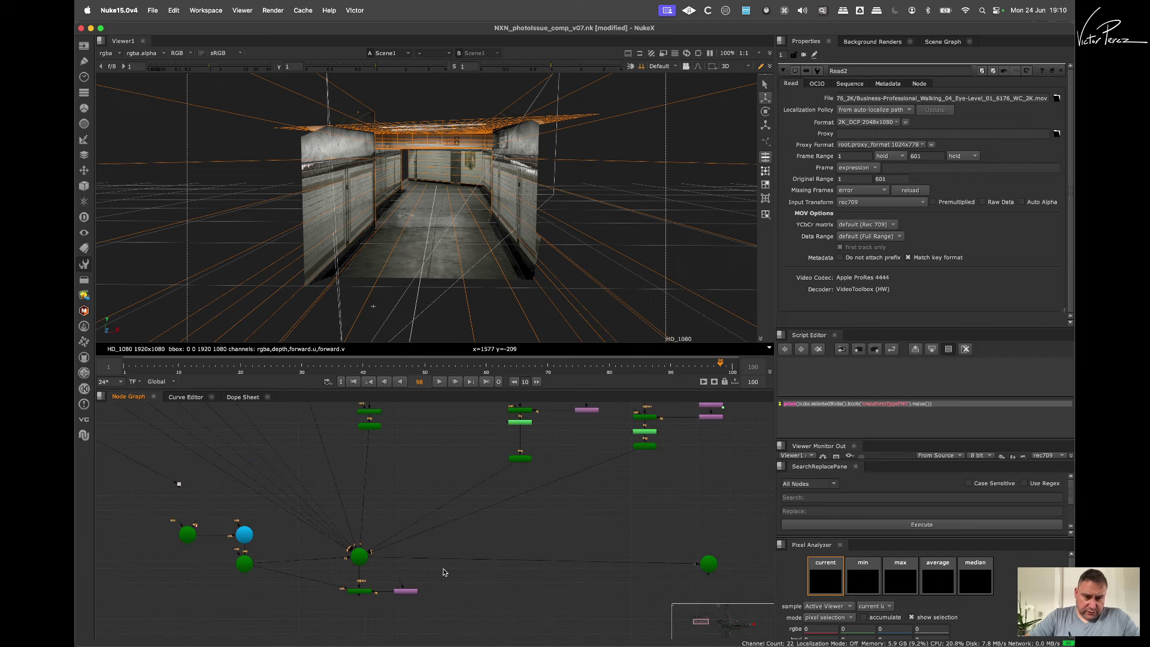
left_click_drag(683, 491, 588, 595)
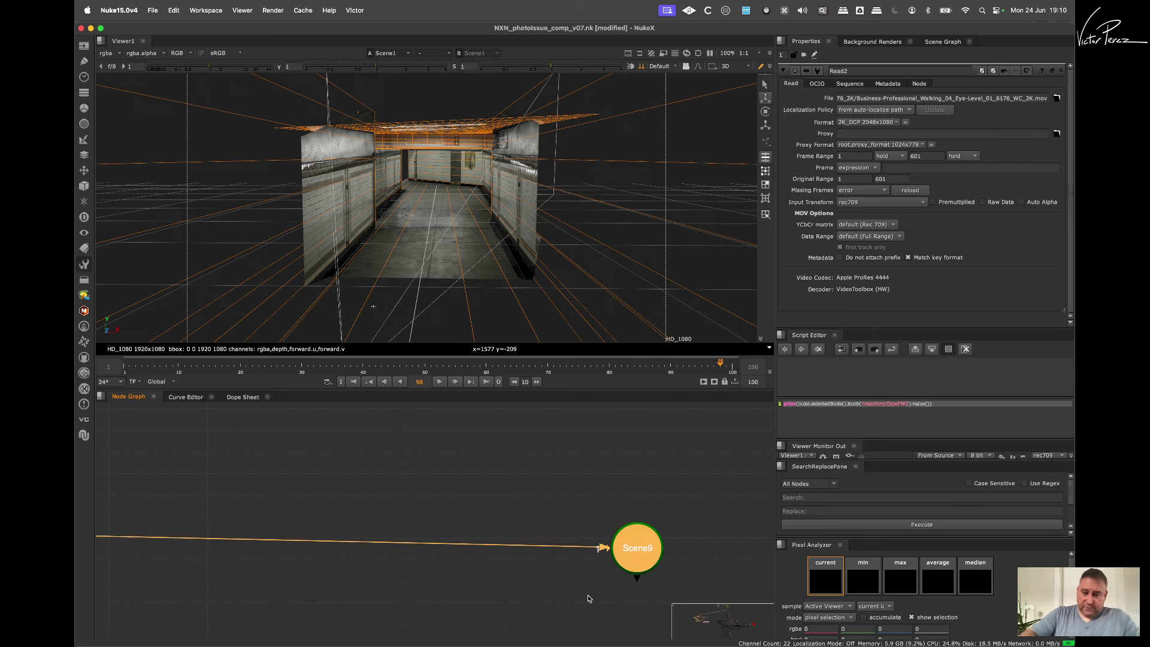
key("BackSpace")
Step: Send the duplicated ScanlineRender to the viewer and inspect the copied tunnel geometry in 3D together with its nodes
scroll(265, 593, "down", 10)
middle_click_drag(272, 560, 332, 542)
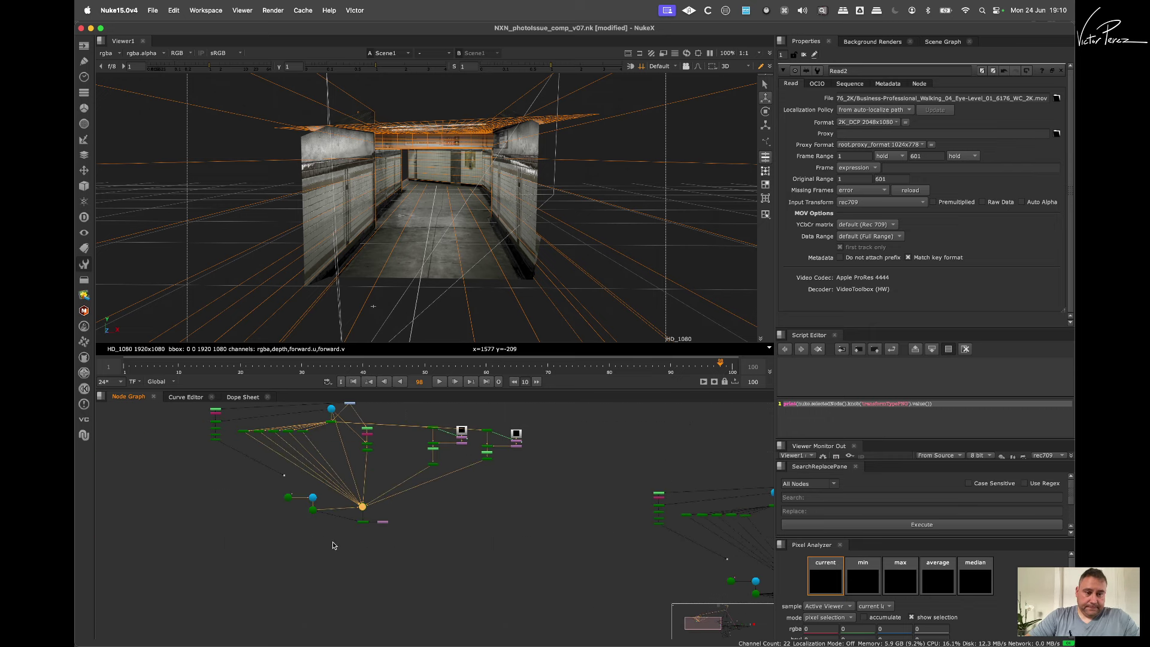
scroll(348, 518, "up", 6)
left_click_drag(411, 546, 369, 517)
key("1")
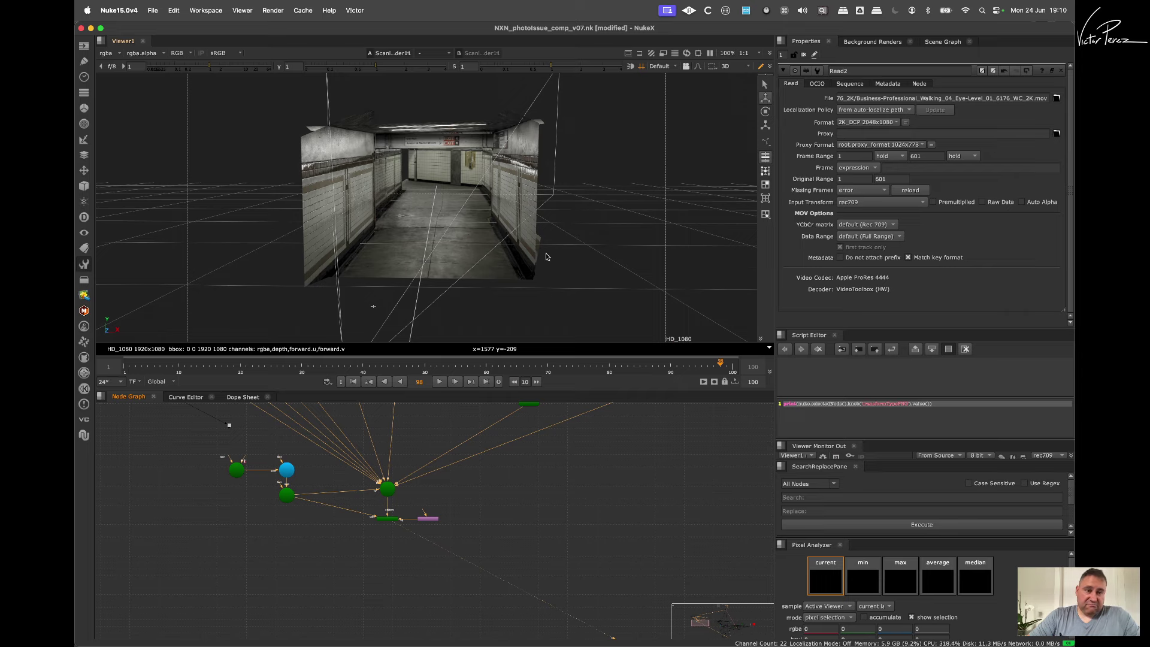
left_click_drag(546, 256, 517, 276, "super")
middle_click_drag(517, 277, 430, 250)
middle_click_drag(258, 477, 311, 542)
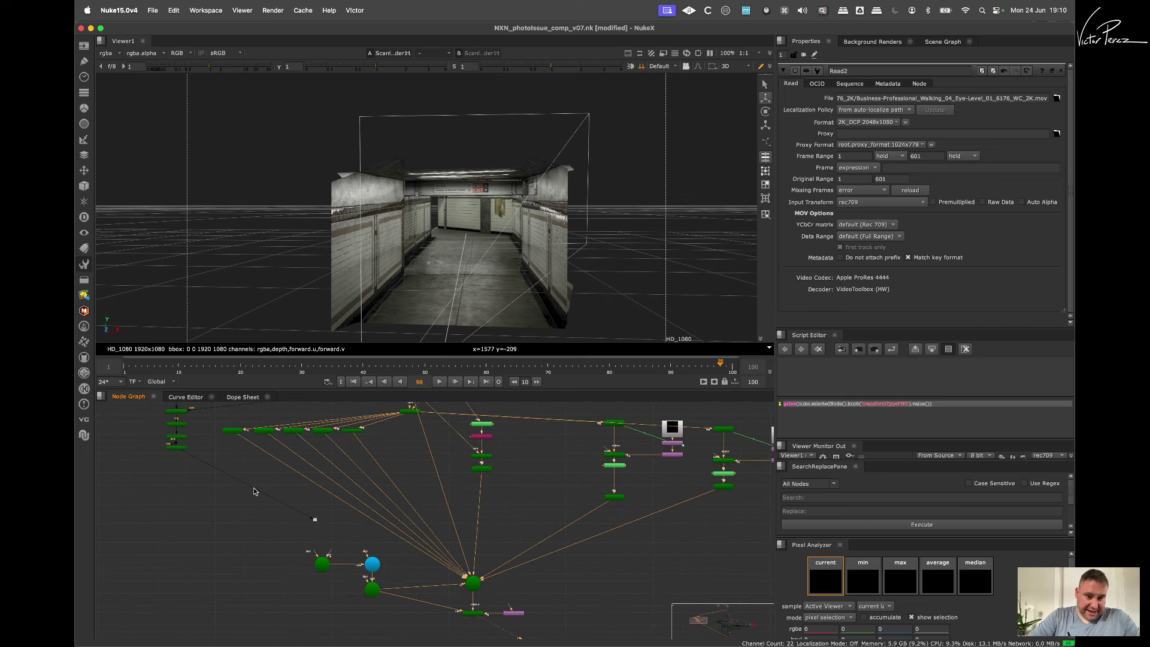
scroll(333, 526, "up", 2)
middle_click_drag(516, 581, 457, 537)
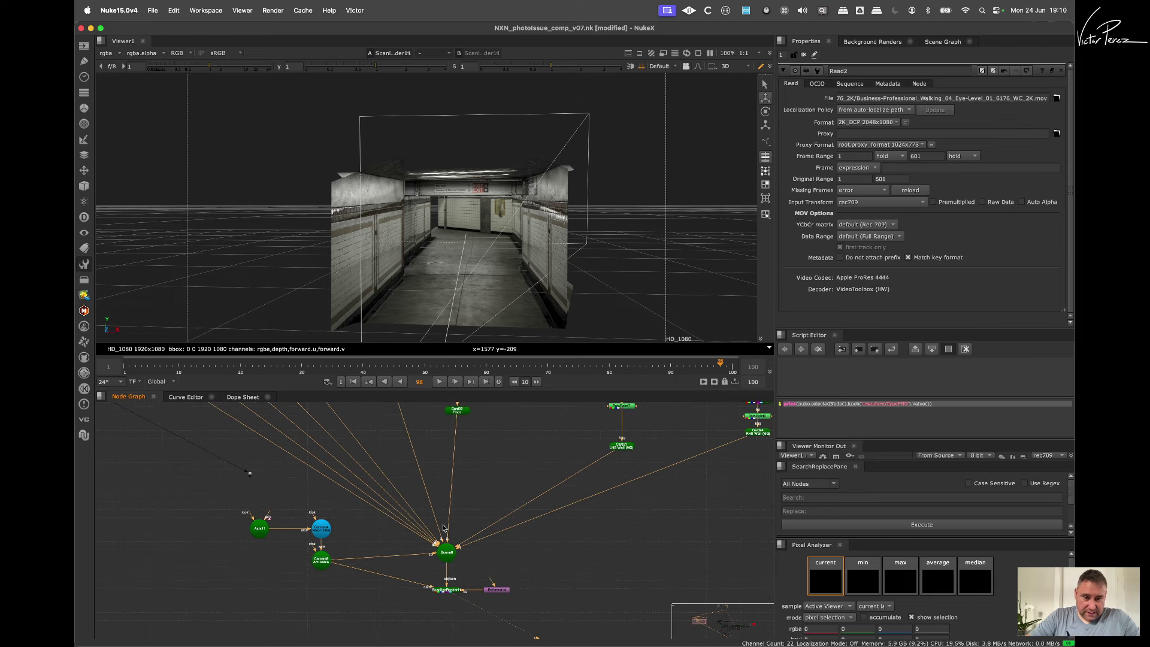
scroll(548, 464, "down", 5)
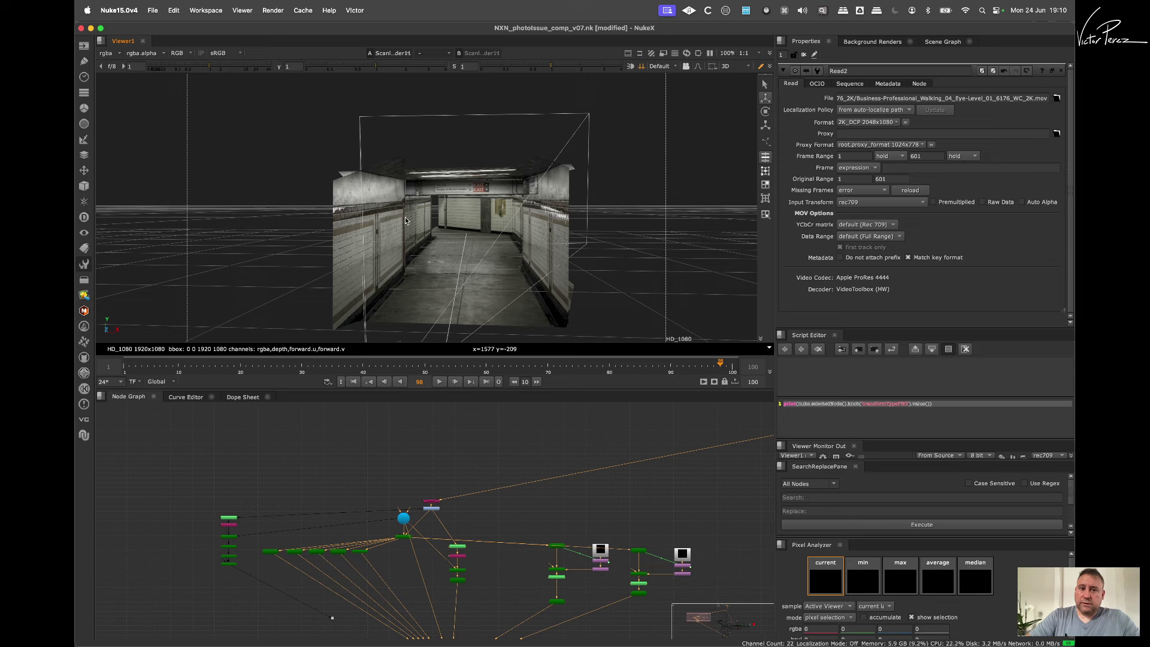
Step: Examine which card nodes make up the tunnel's left-hand wall by selecting its geometry in 3D and the matching nodes
left_click(382, 250)
left_click(423, 232)
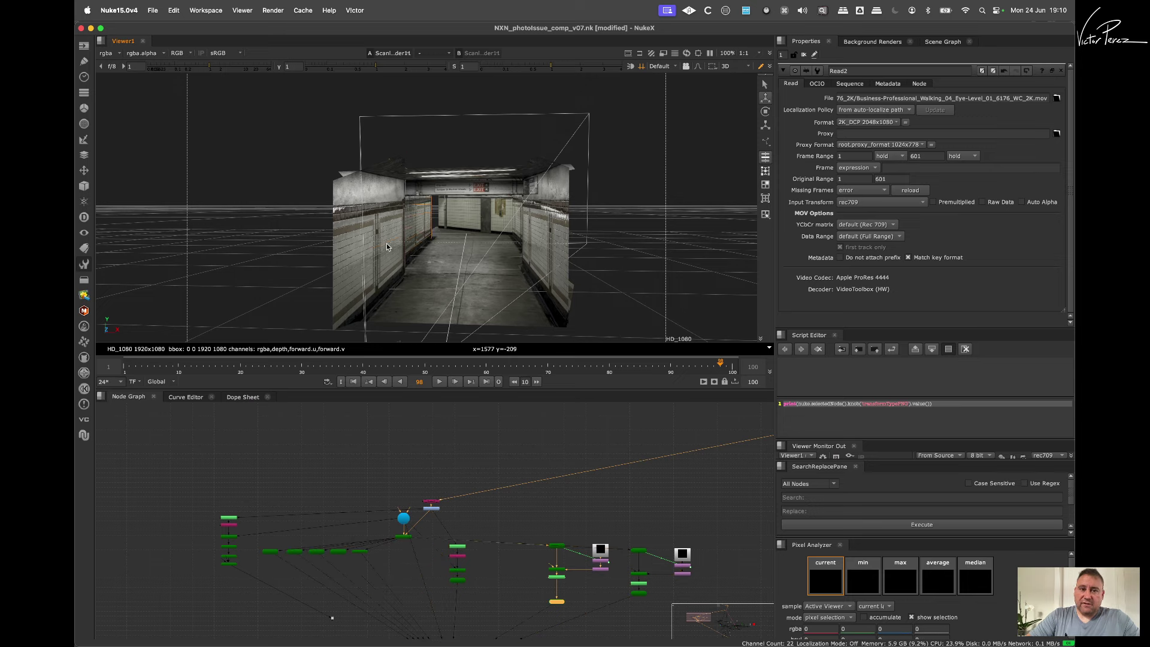
left_click(402, 230)
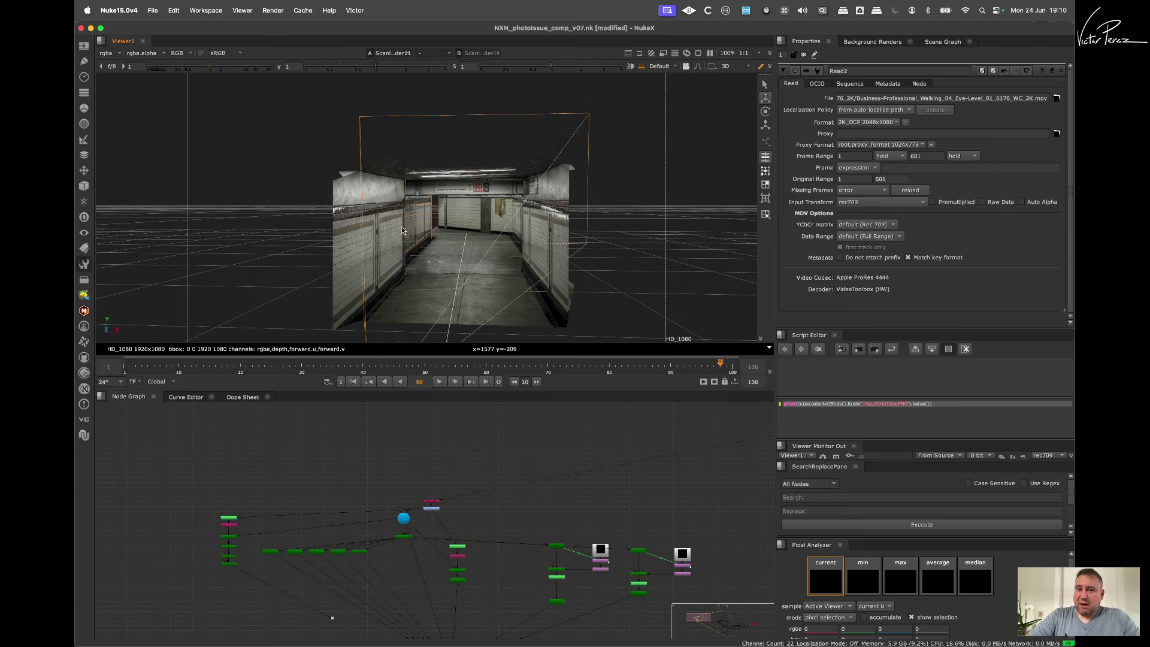
left_click(351, 250)
left_click(418, 230)
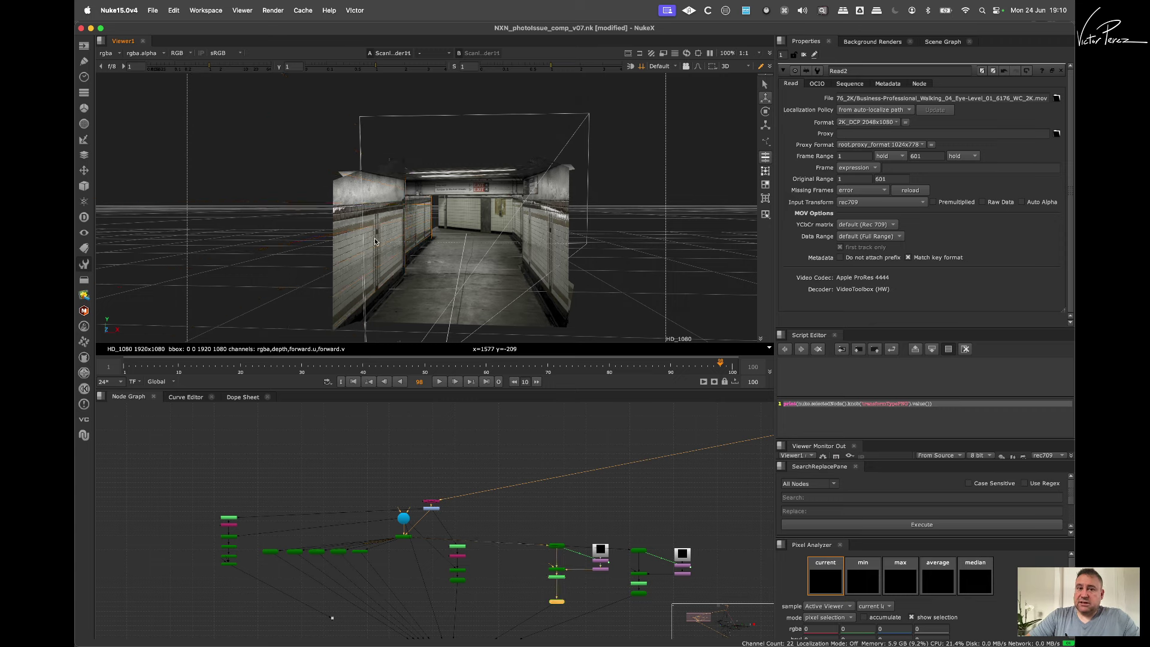
left_click(315, 551)
scroll(318, 549, "up", 6)
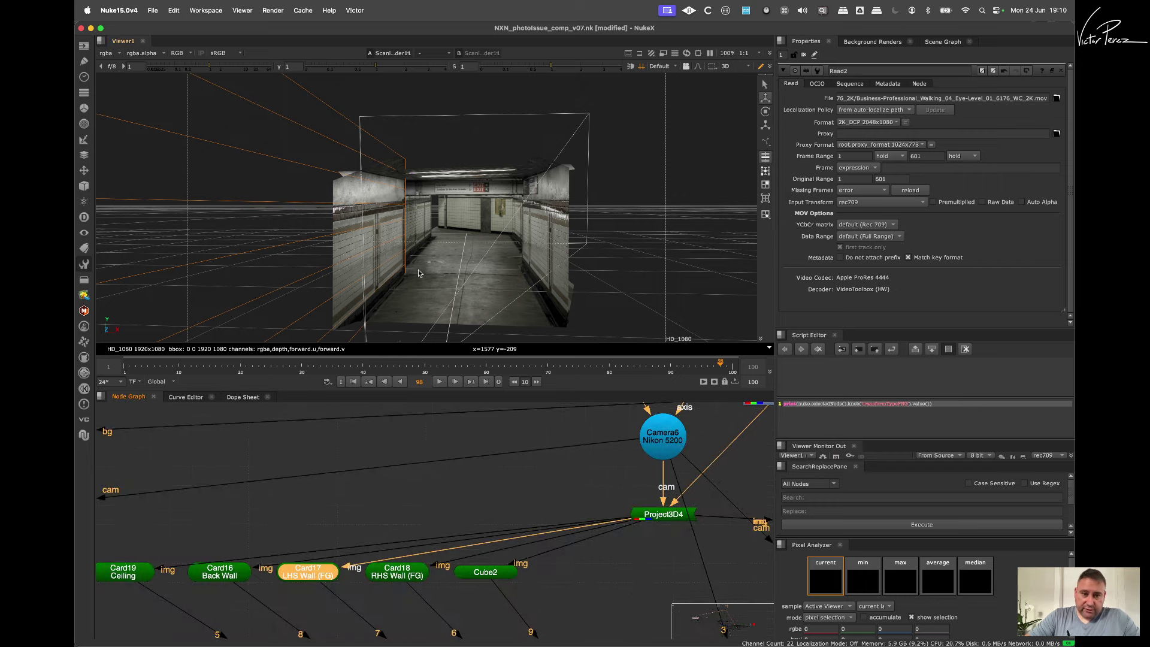
left_click(418, 228)
scroll(395, 506, "down", 6)
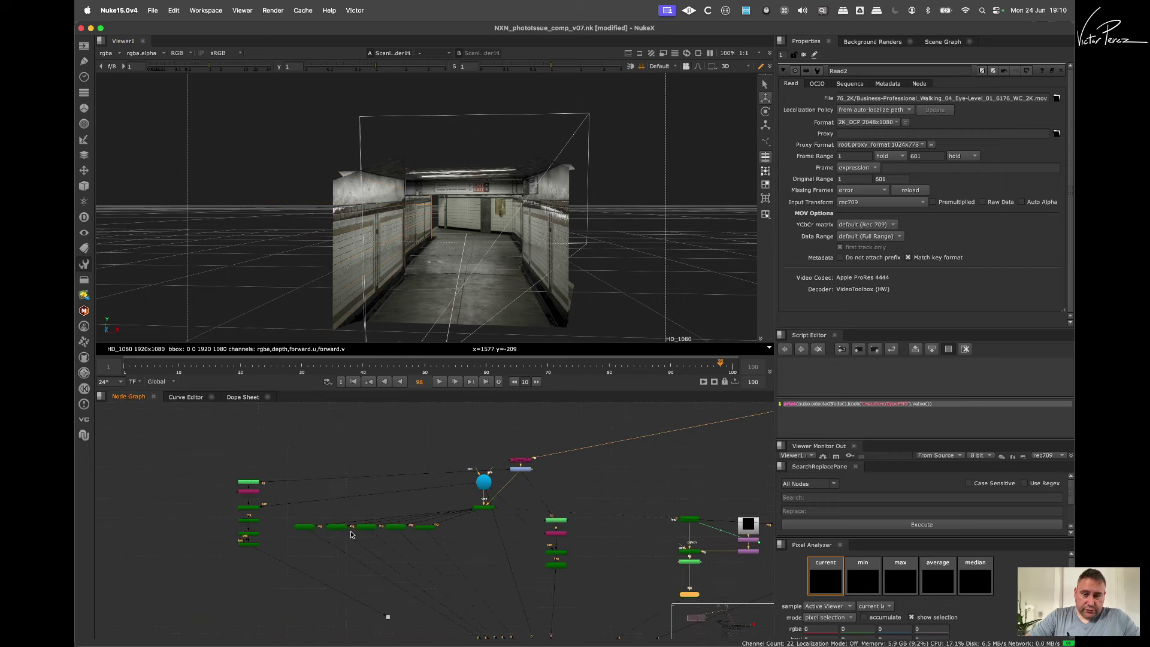
Step: Move the LHS Wall (MG) and LHS Wall (FG) card nodes side by side into the empty graph area below the Floor card
scroll(486, 543, "down", 2)
middle_click_drag(560, 555, 462, 528)
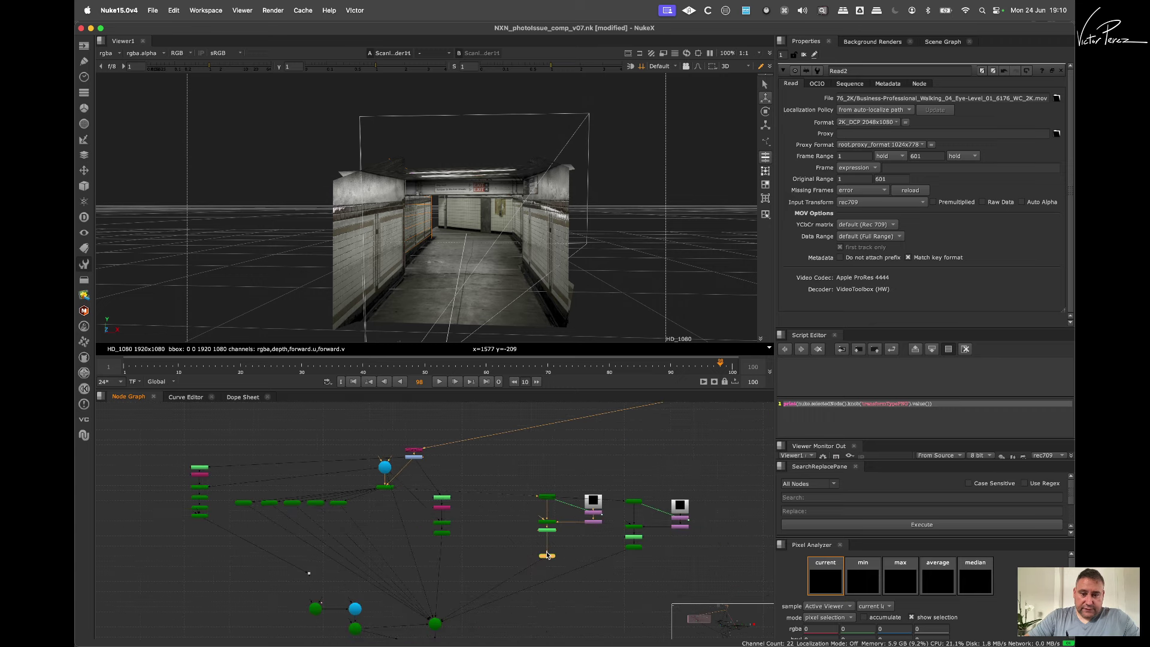
left_click_drag(547, 555, 550, 549)
scroll(552, 547, "up", 3)
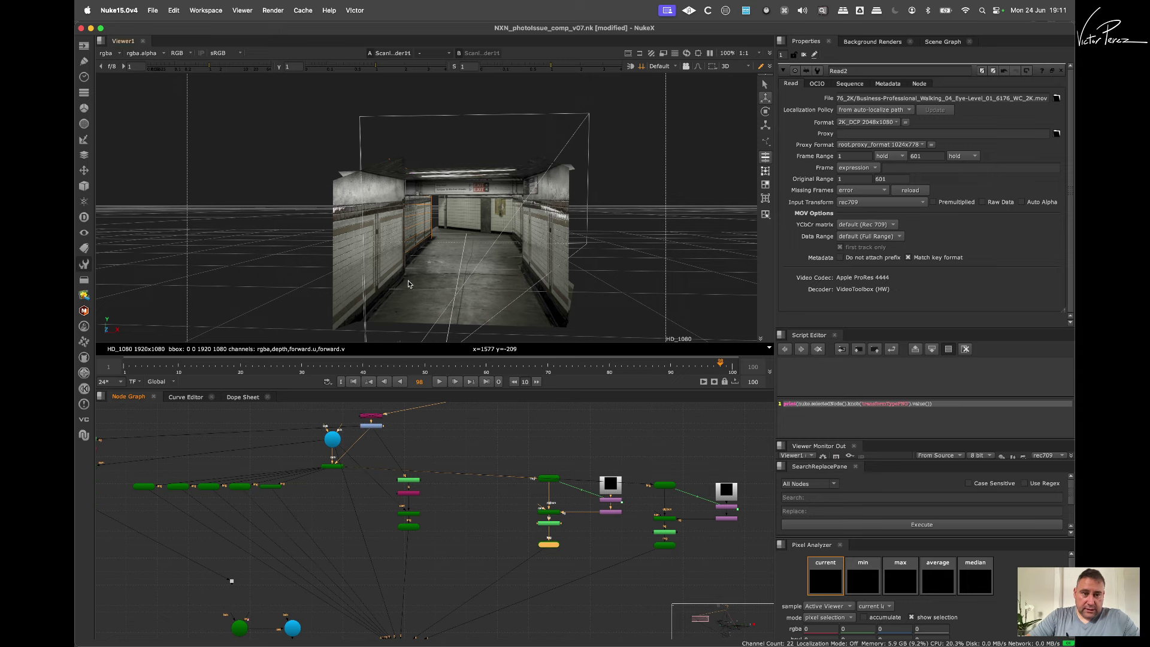
left_click_drag(548, 545, 467, 546)
left_click(387, 242)
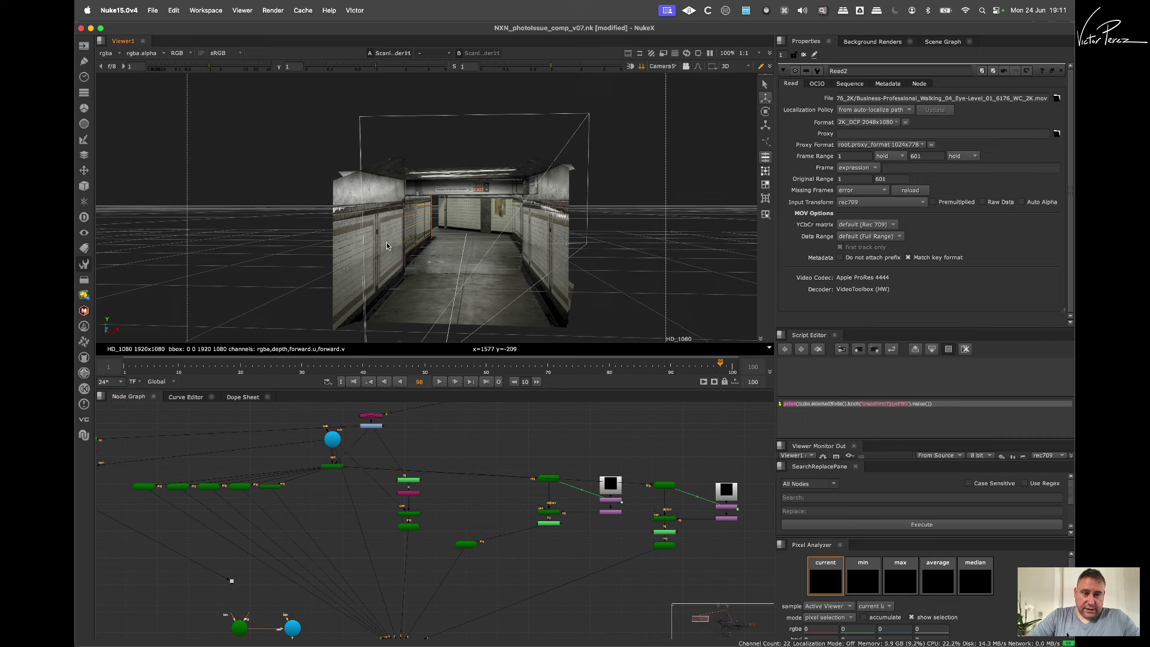
left_click(208, 486)
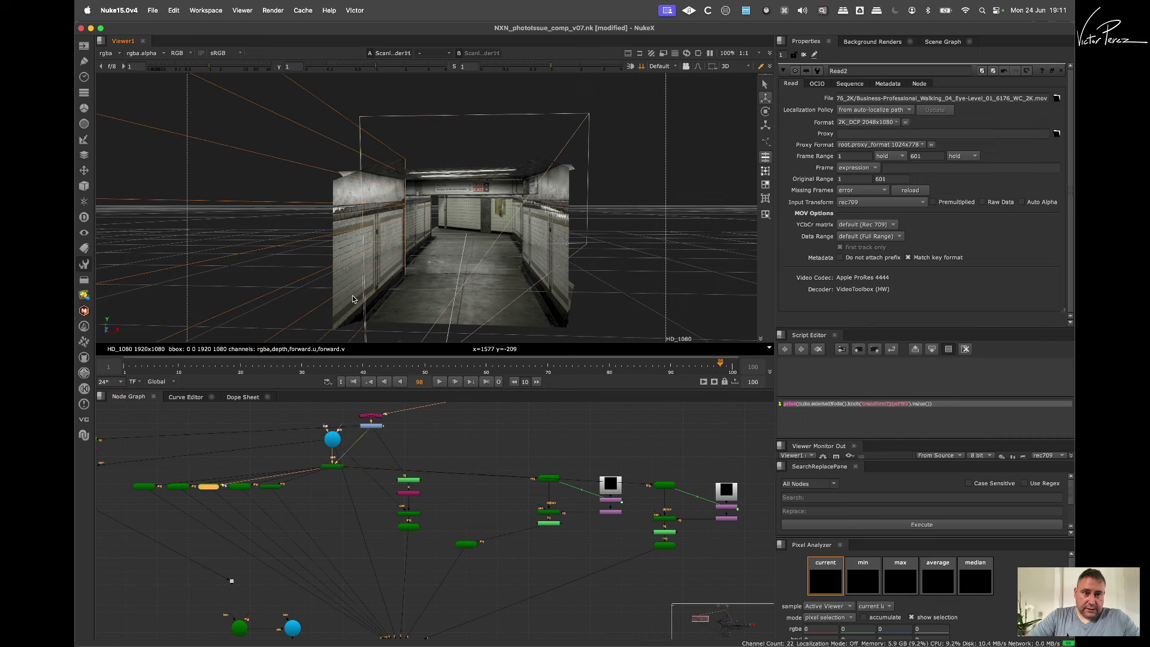
left_click_drag(210, 488, 458, 546)
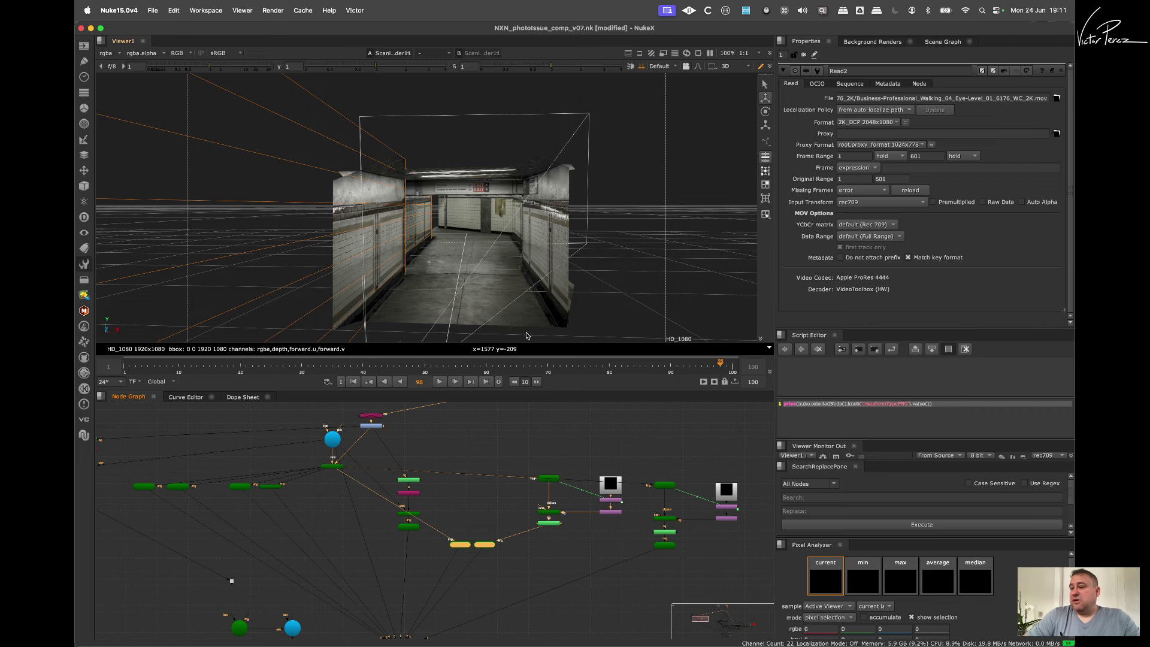
Step: Disconnect the img inputs of the LHS Wall (FG) and LHS Wall (MG) cards
scroll(498, 526, "up", 3)
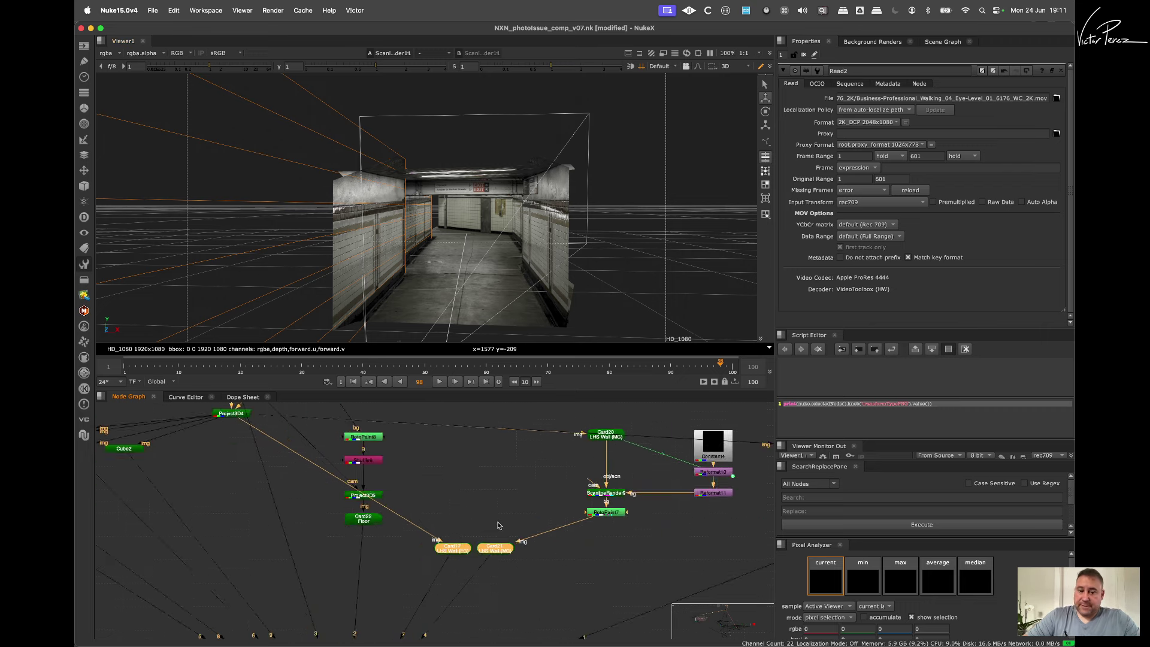
scroll(498, 526, "up", 5)
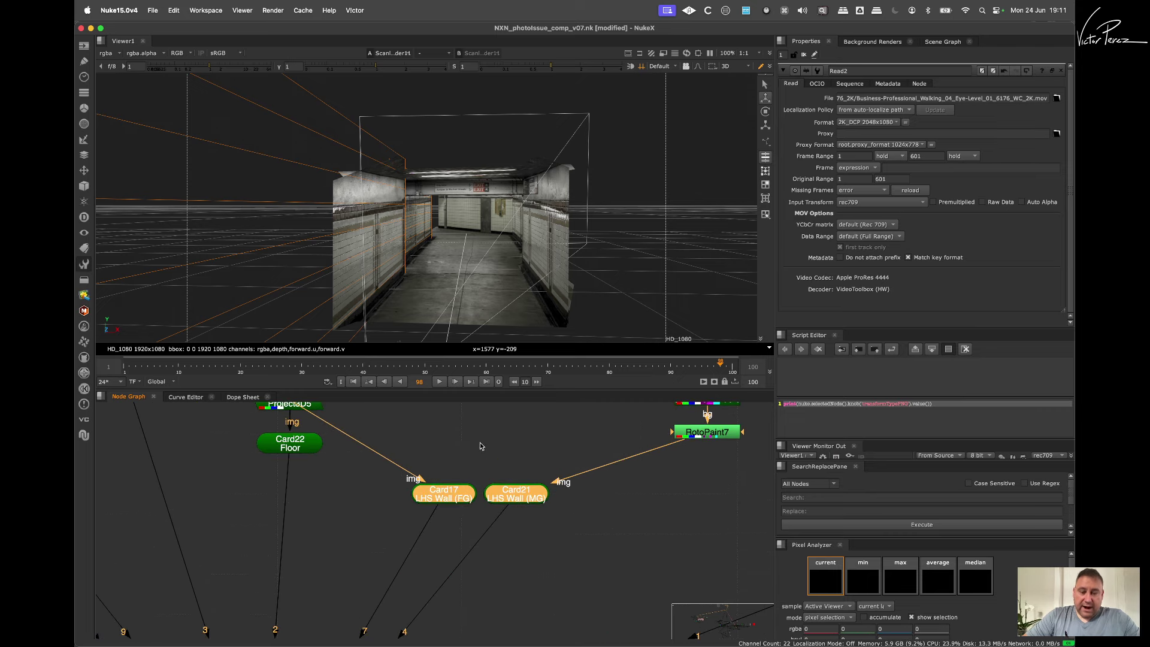
middle_click_drag(456, 474, 432, 529)
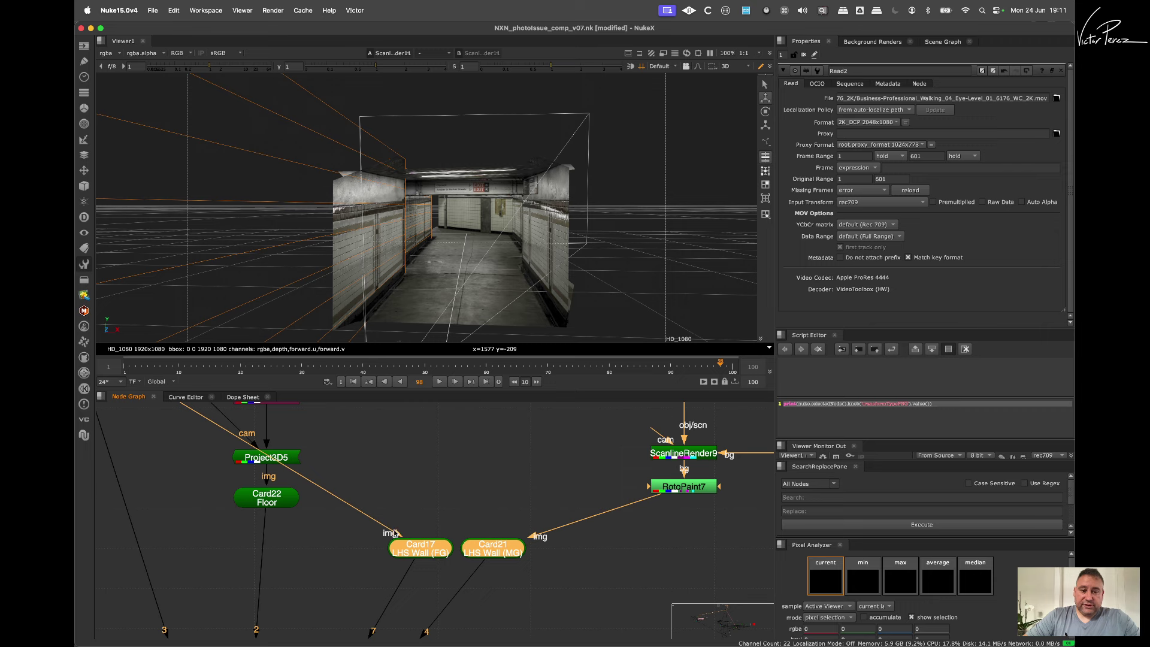
left_click_drag(395, 532, 420, 484)
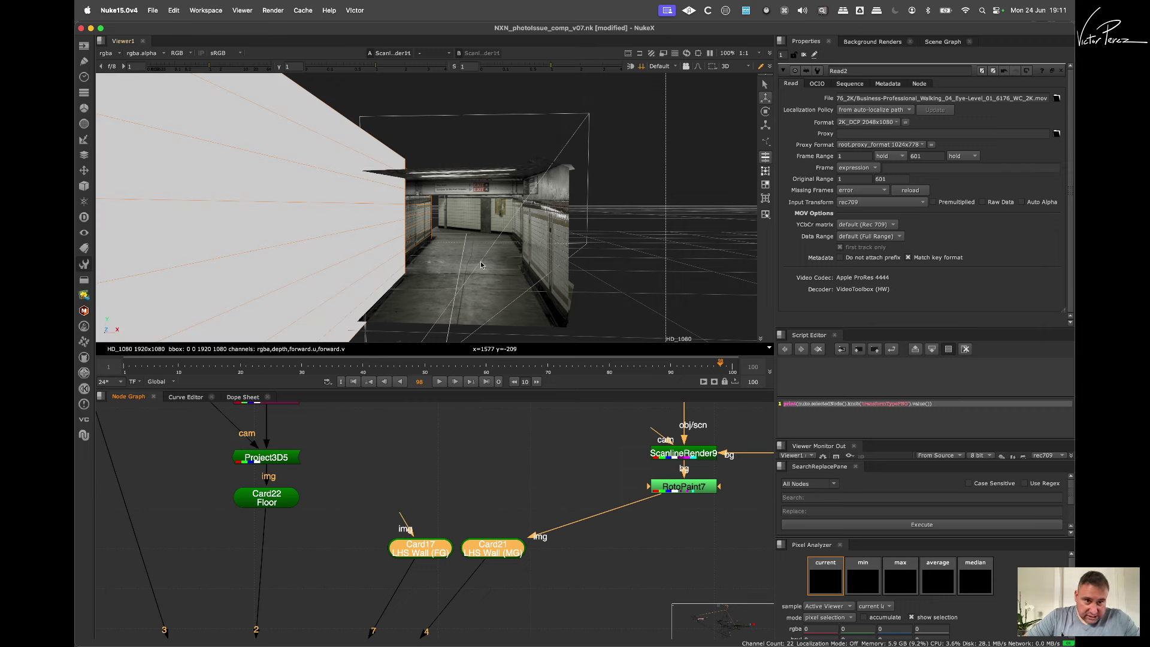
left_click_drag(540, 537, 608, 534)
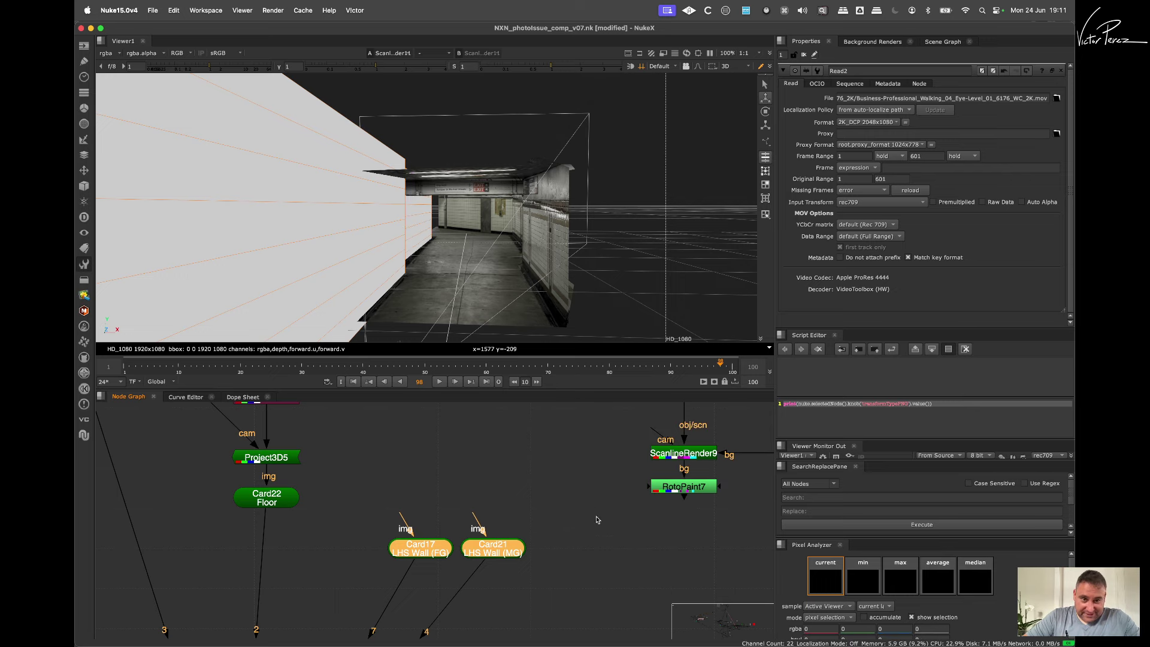
mouse_move(599, 256)
left_mouse_down("super")
mouse_move(534, 251)
mouse_move(585, 257)
mouse_move(589, 272)
left_mouse_up("super")
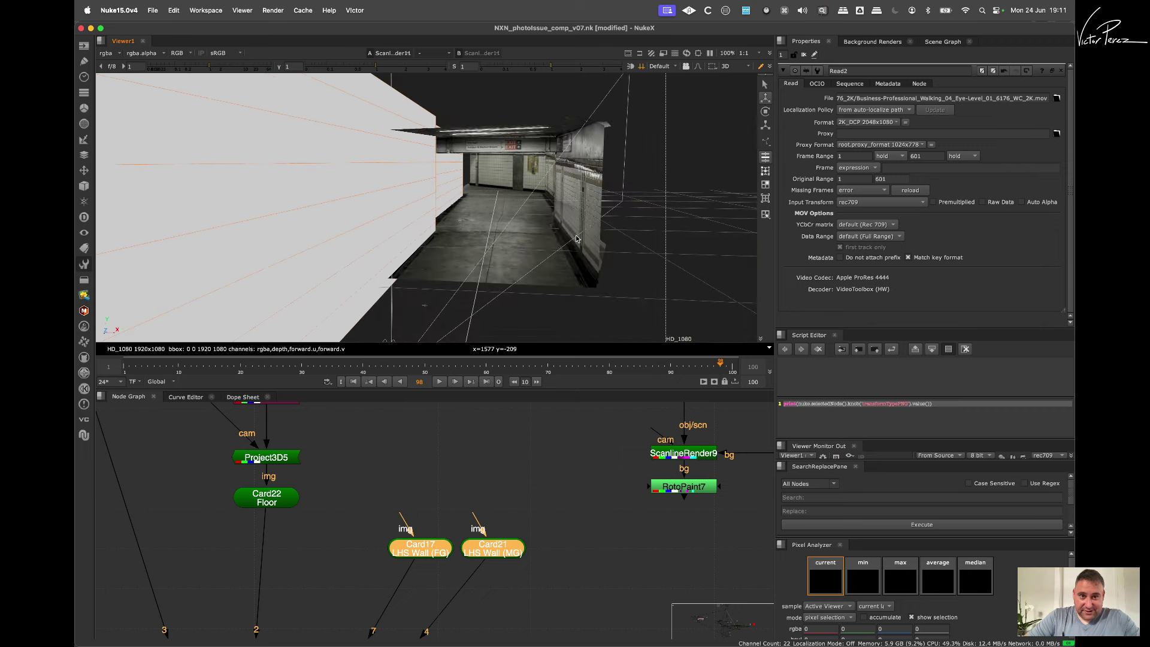
Step: Add an ApplyMaterial node and insert it beneath the LHS Wall (MG) card
left_click(488, 492)
key("Tab")
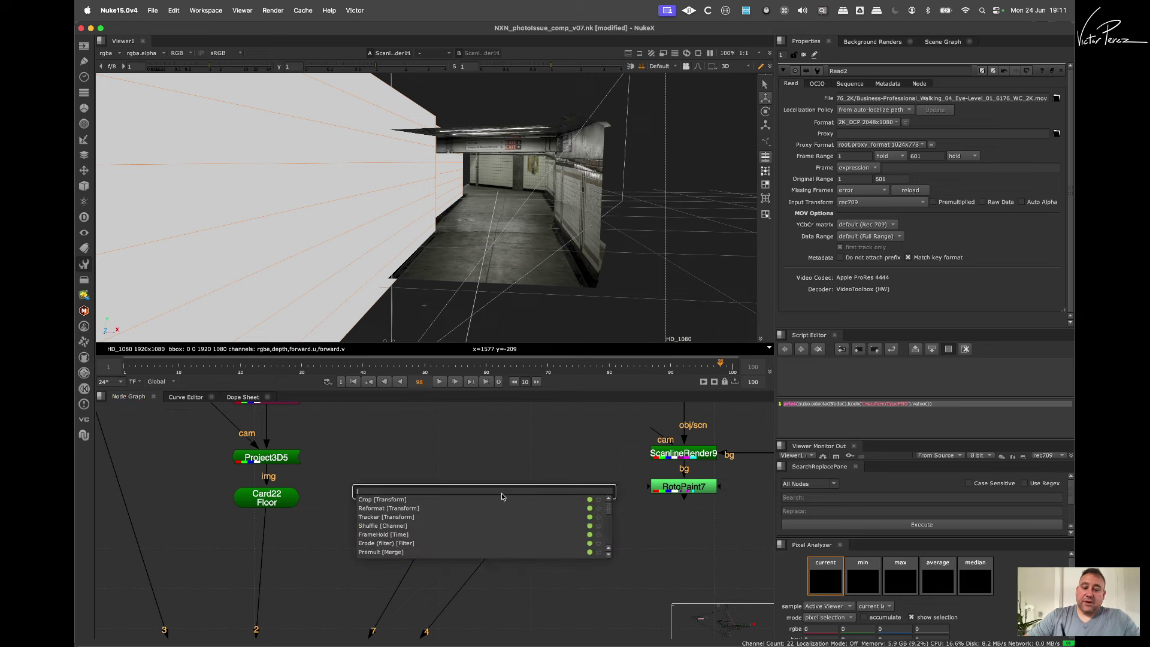
type("app")
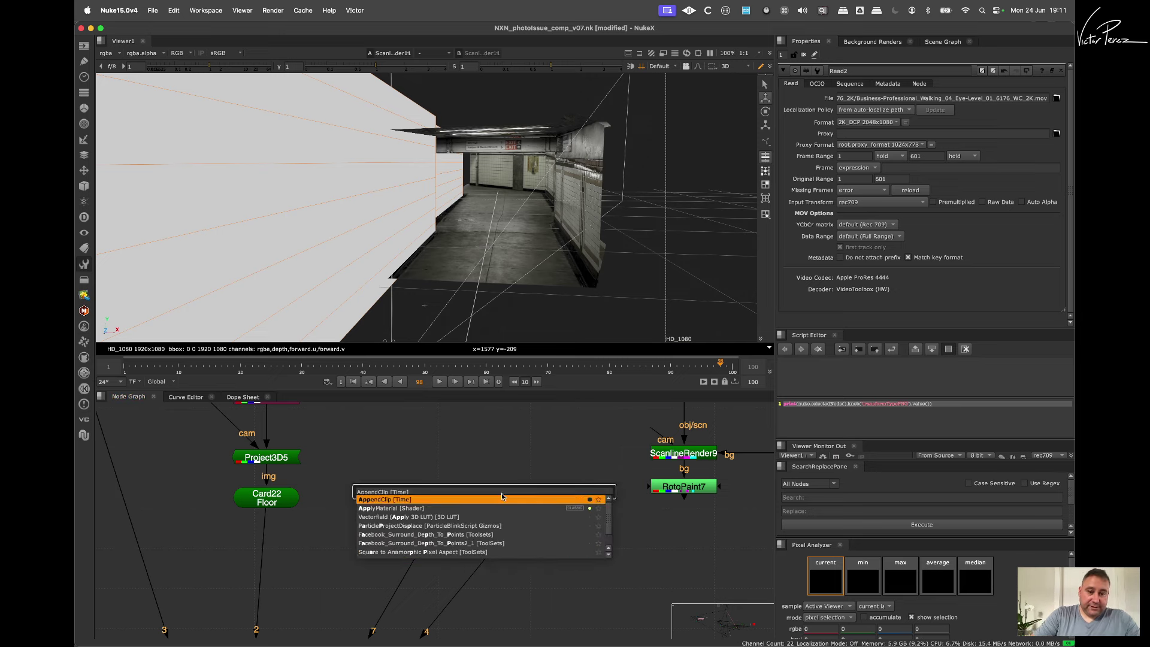
key("Return")
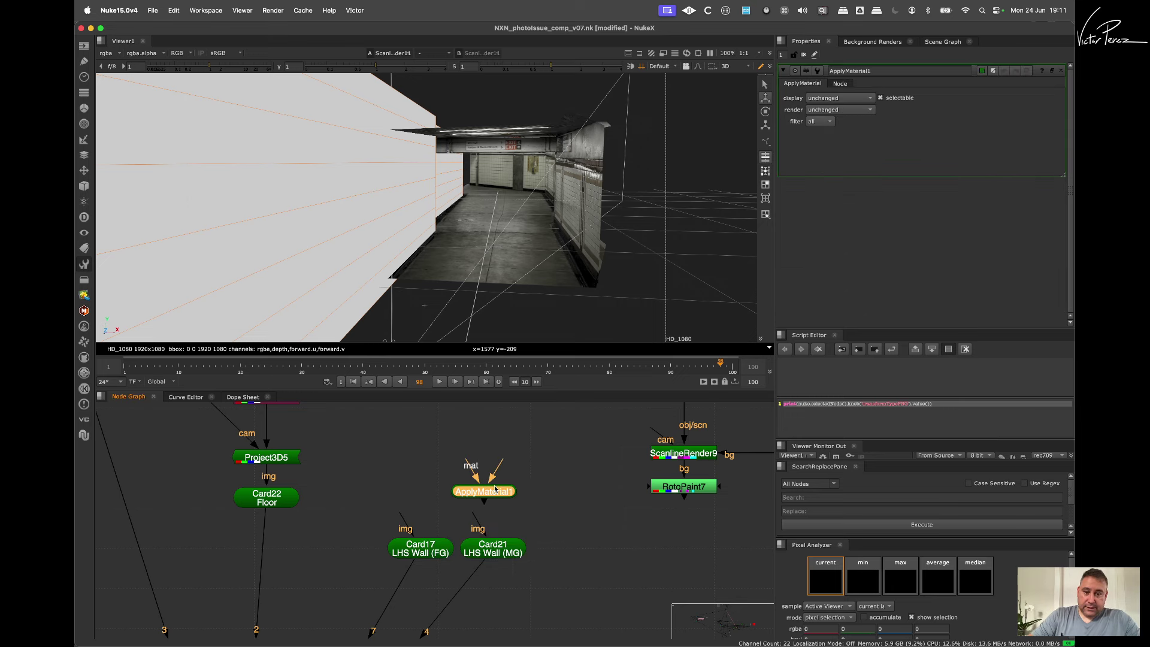
left_click_drag(495, 490, 524, 605)
middle_click_drag(523, 605, 561, 587)
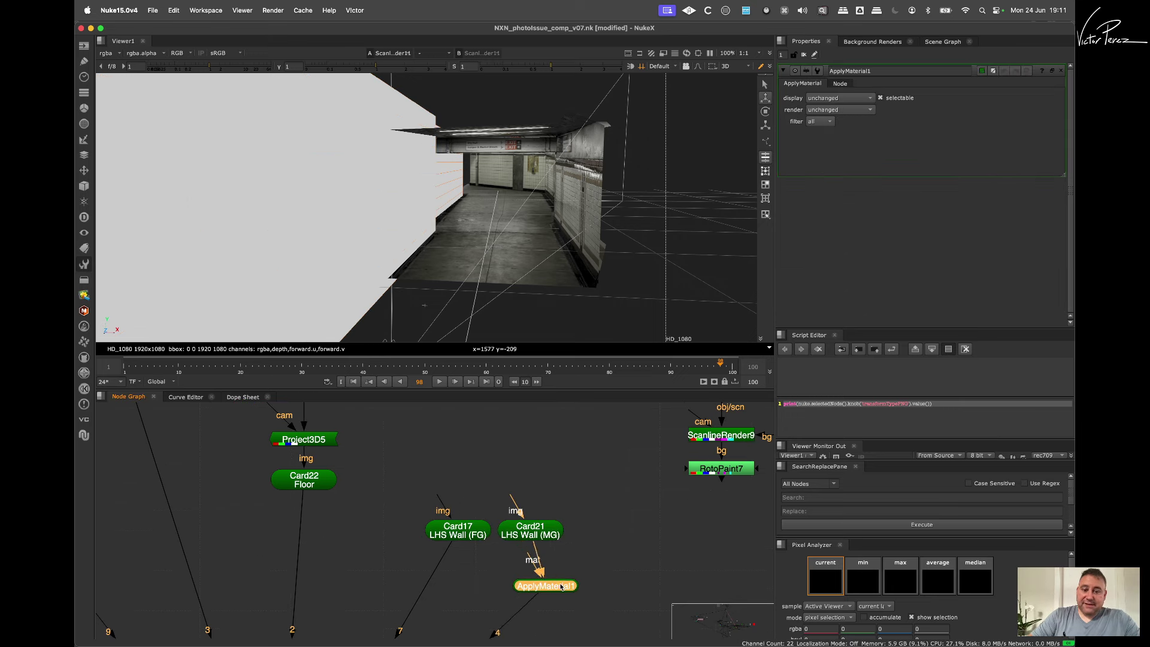
Step: Copy the ApplyMaterial node and insert the copy beneath the LHS Wall (FG) card
left_click_drag(562, 588, 445, 598)
key("super+c")
left_click(462, 583)
key("super+v")
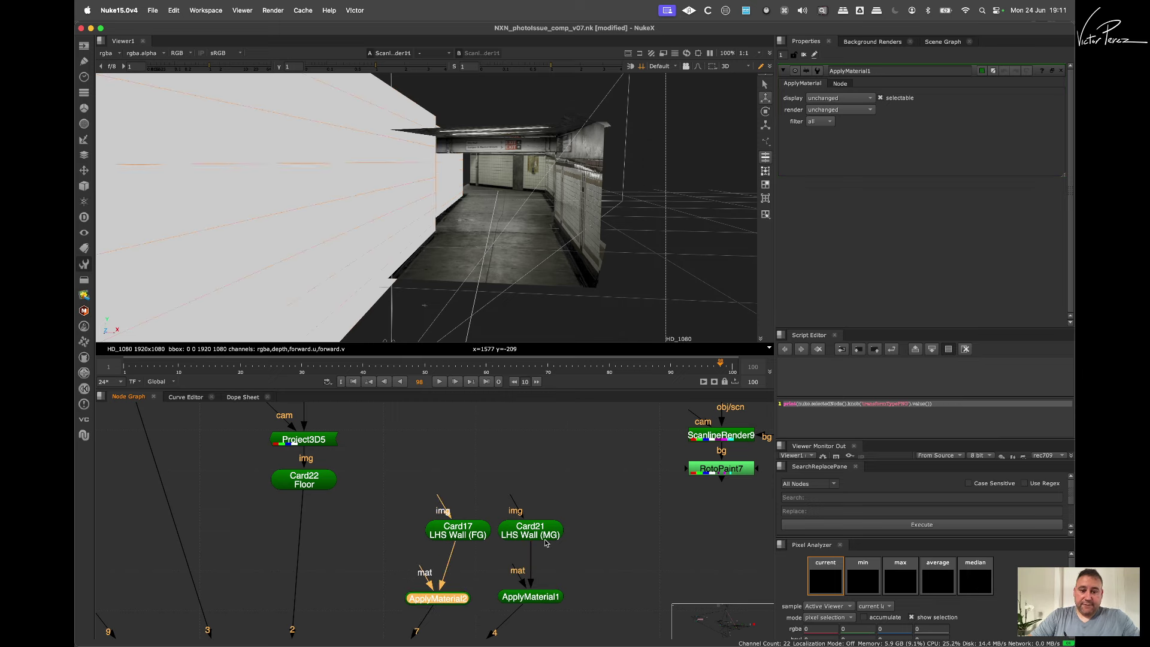
Step: Move the LHS Wall (MG) card and its ApplyMaterial node further away from the LHS Wall (FG) pair
left_click_drag(585, 490, 472, 627)
left_click_drag(536, 597, 605, 598)
left_click(534, 565)
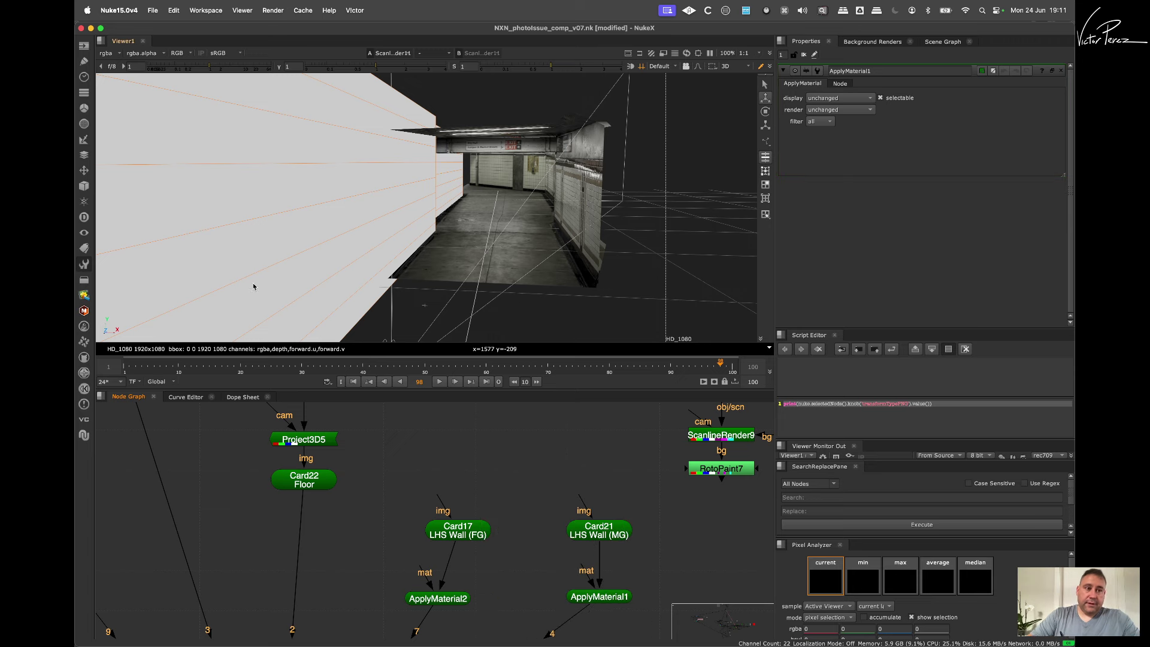
left_click(83, 186)
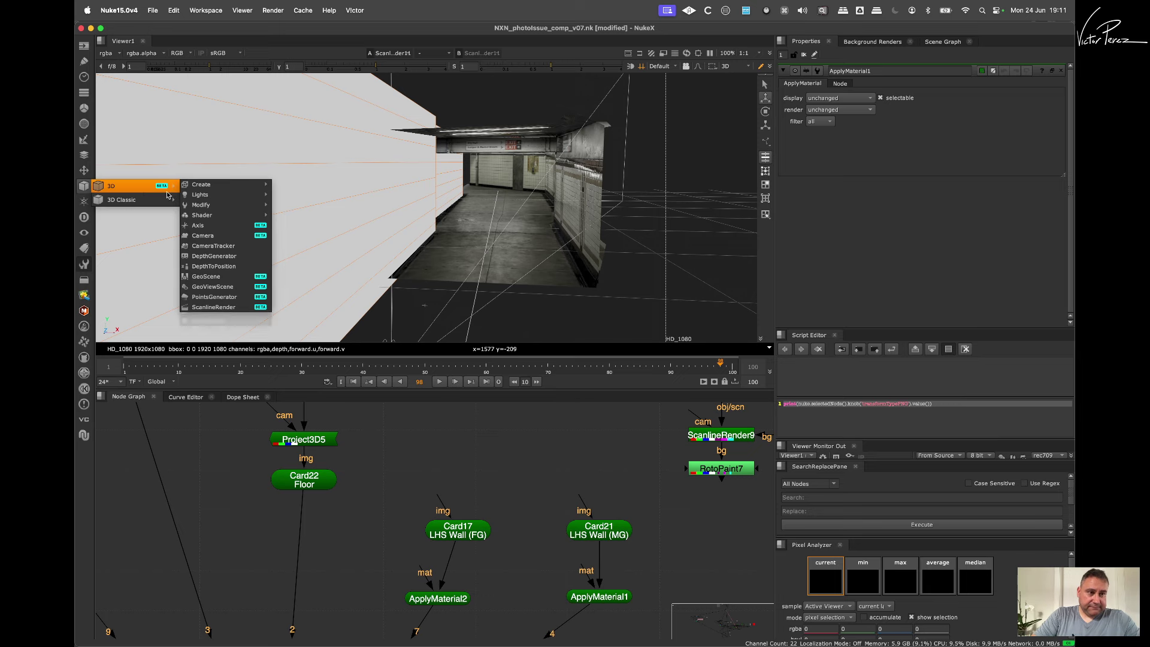
mouse_move(233, 210)
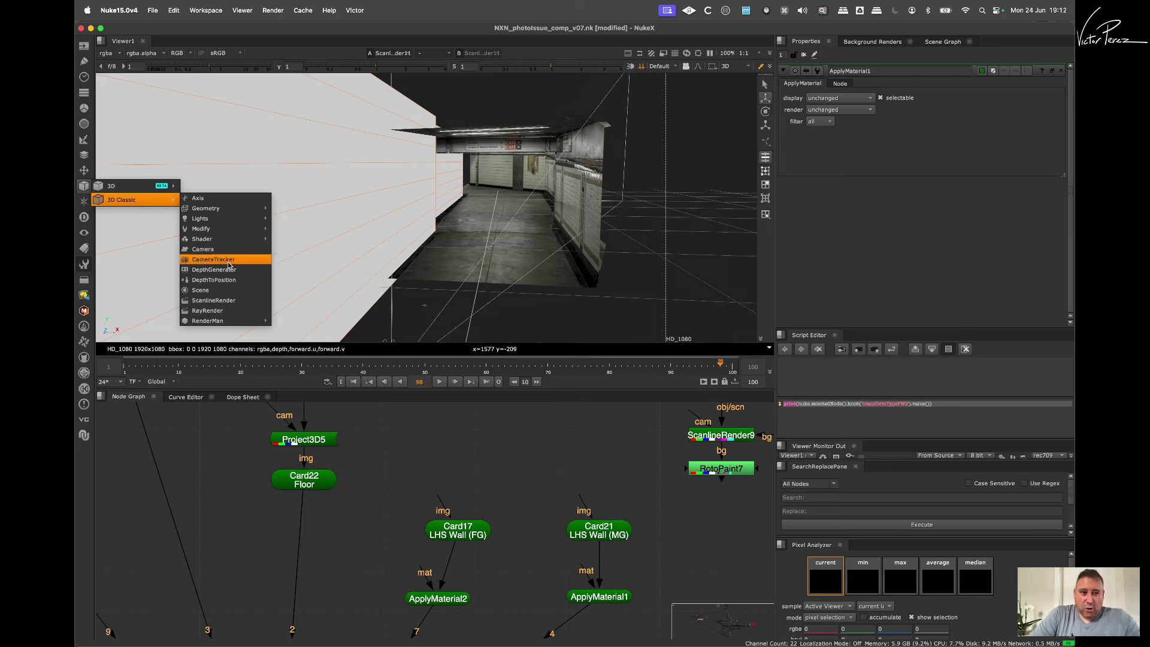
left_click(403, 449)
left_click(402, 448)
Step: Save the script as a new version named NXN_photoIssue_comp_v08.nk
key("super+shift+s")
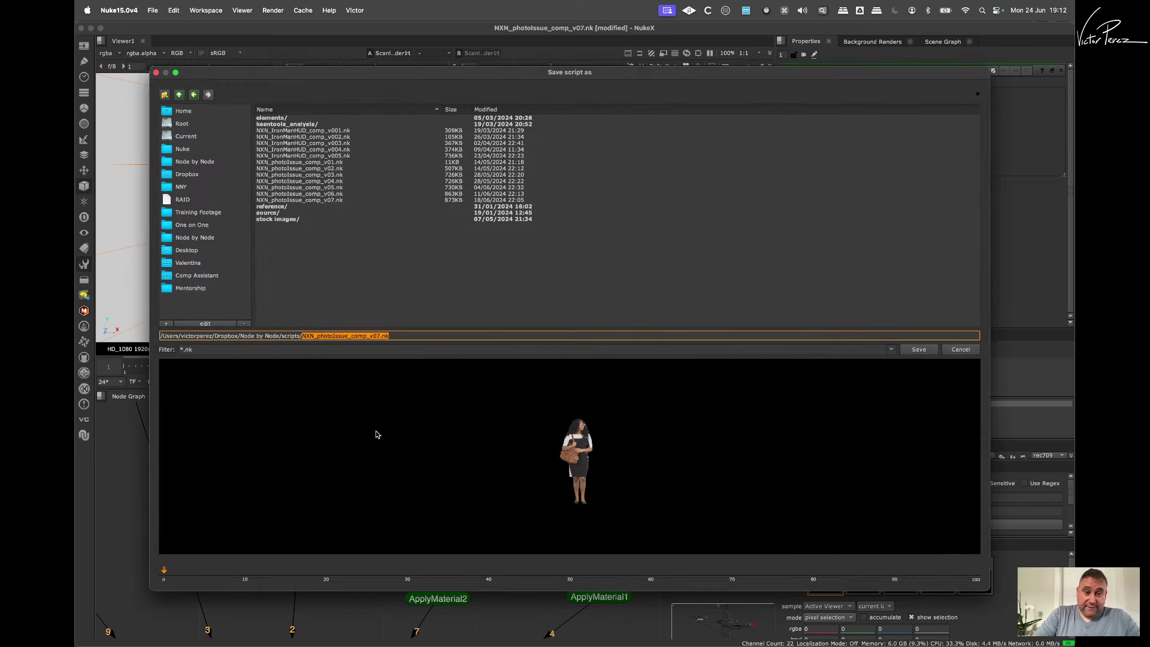
key("Left")
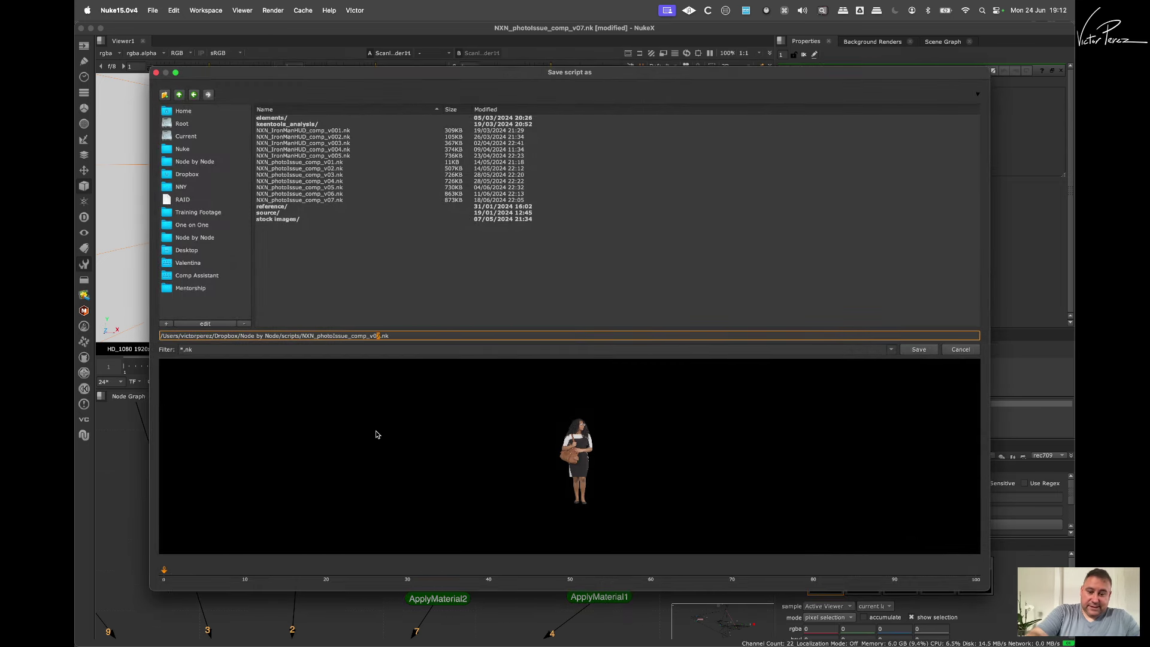
key("Return")
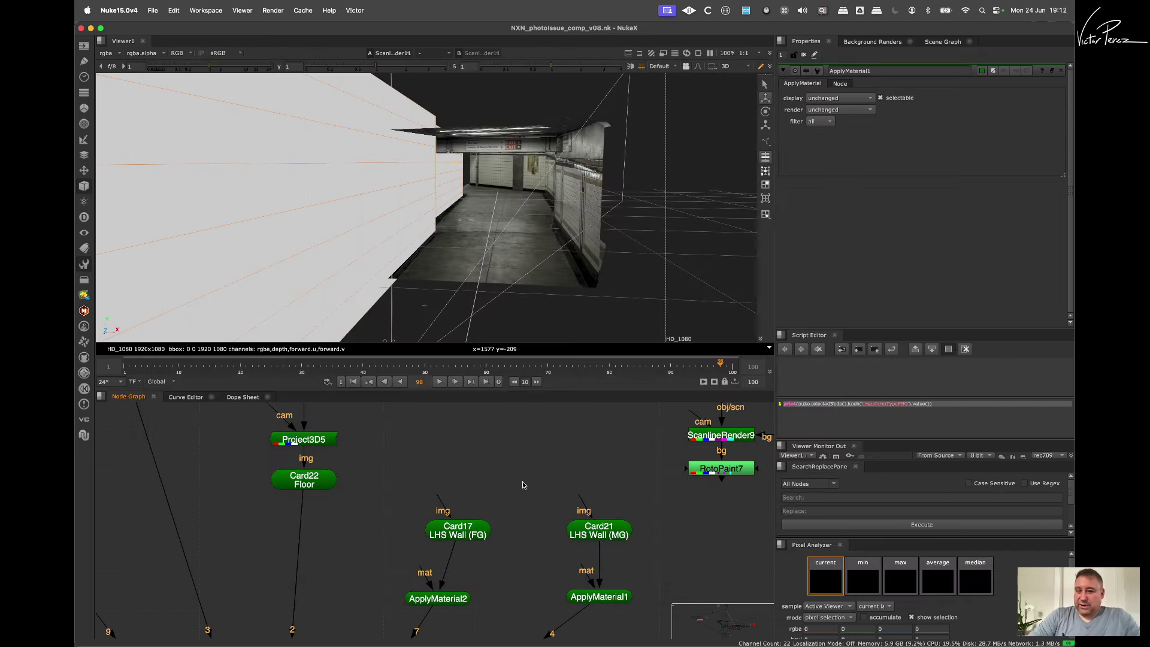
Step: Line up both left wall cards and place each ApplyMaterial node straight below its card
left_click_drag(458, 531, 449, 510)
left_click(531, 530)
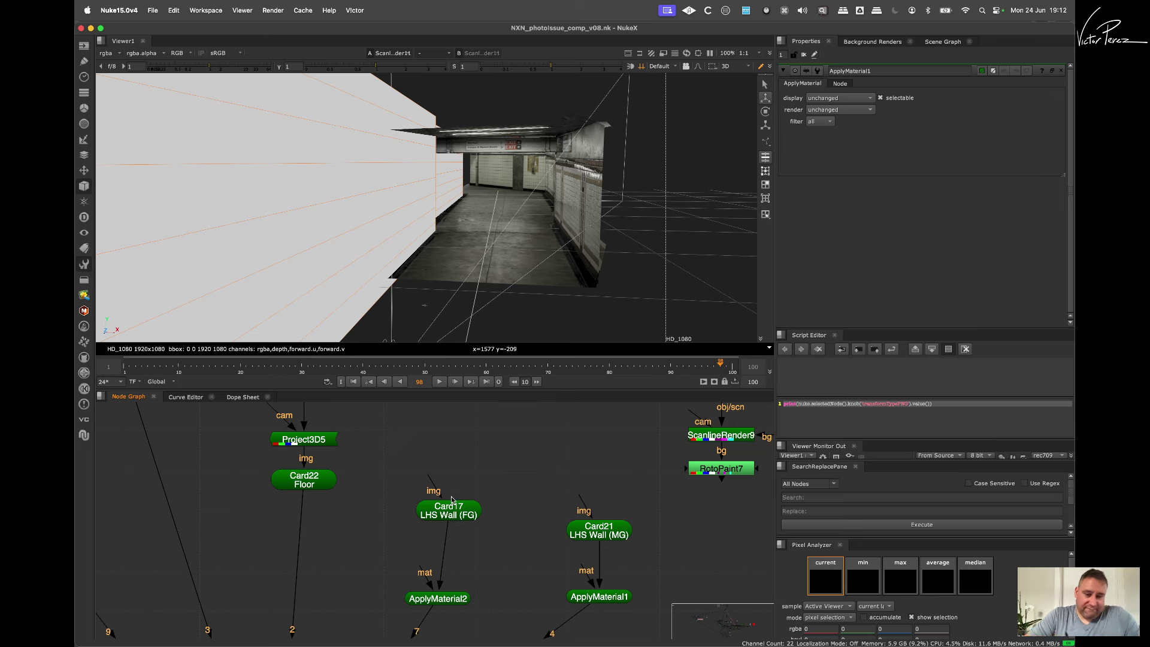
mouse_move(464, 598)
left_mouse_down()
mouse_move(456, 593)
mouse_move(476, 585)
left_mouse_up()
left_click_drag(601, 539, 606, 520)
left_click_drag(611, 599, 609, 593)
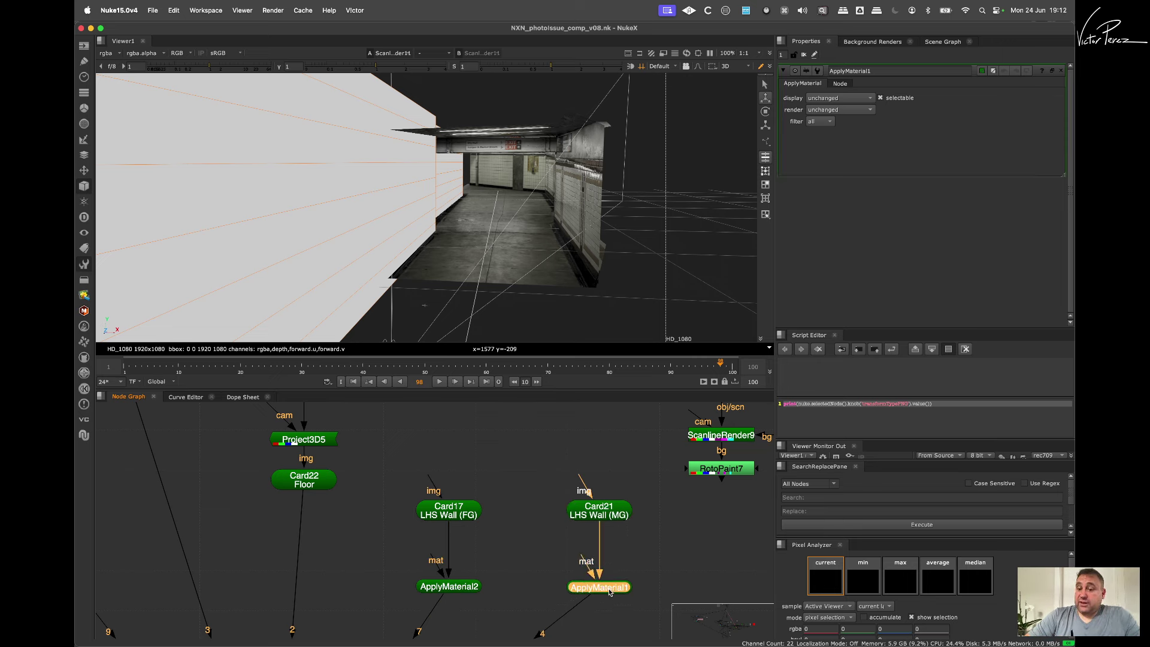
left_click(513, 573)
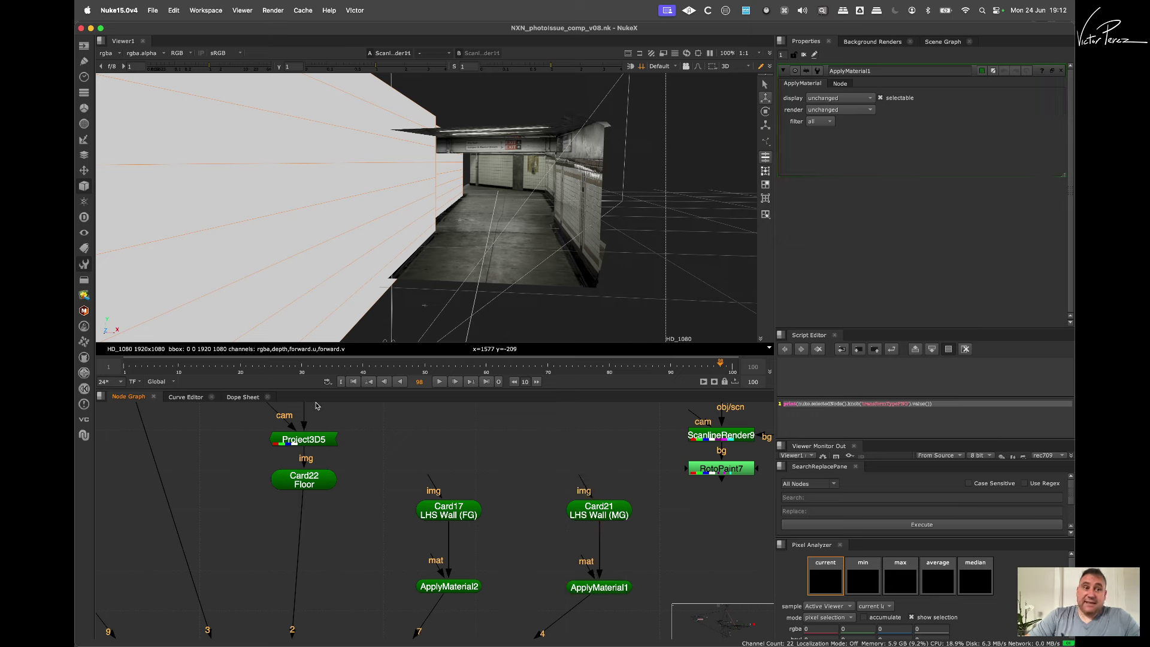
left_click(154, 10)
left_click(154, 5)
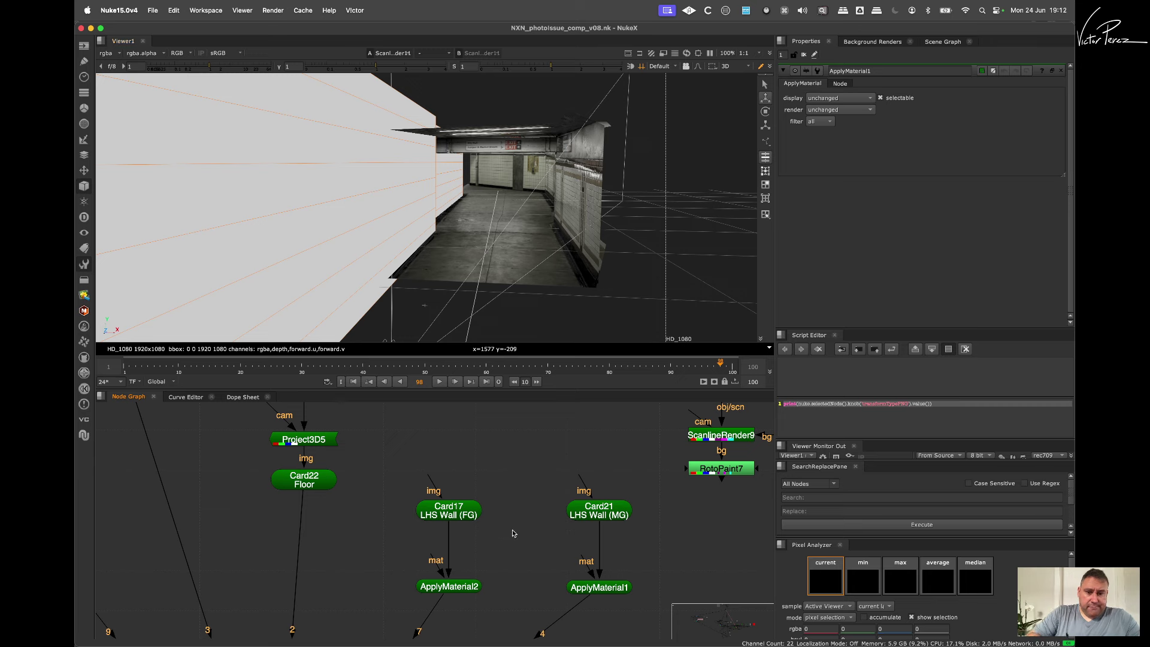
Step: Add a classic 3D BasicMaterial node between the two wall cards and connect it to the mat input of both ApplyMaterial nodes
left_click(84, 186)
mouse_move(145, 200)
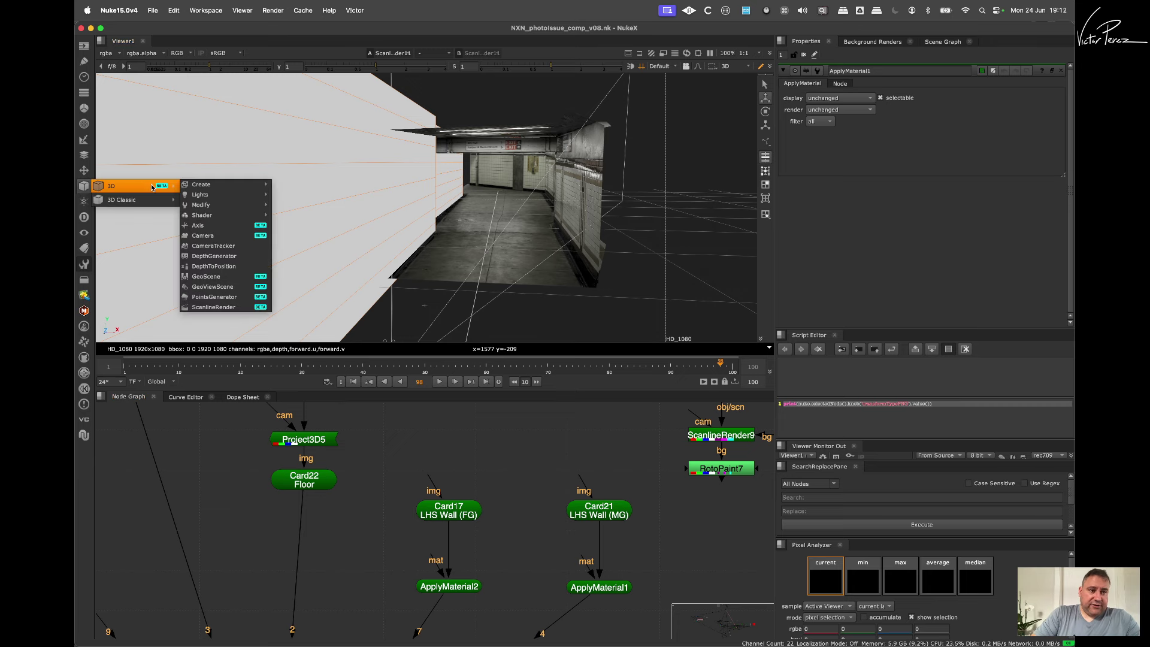
mouse_move(227, 242)
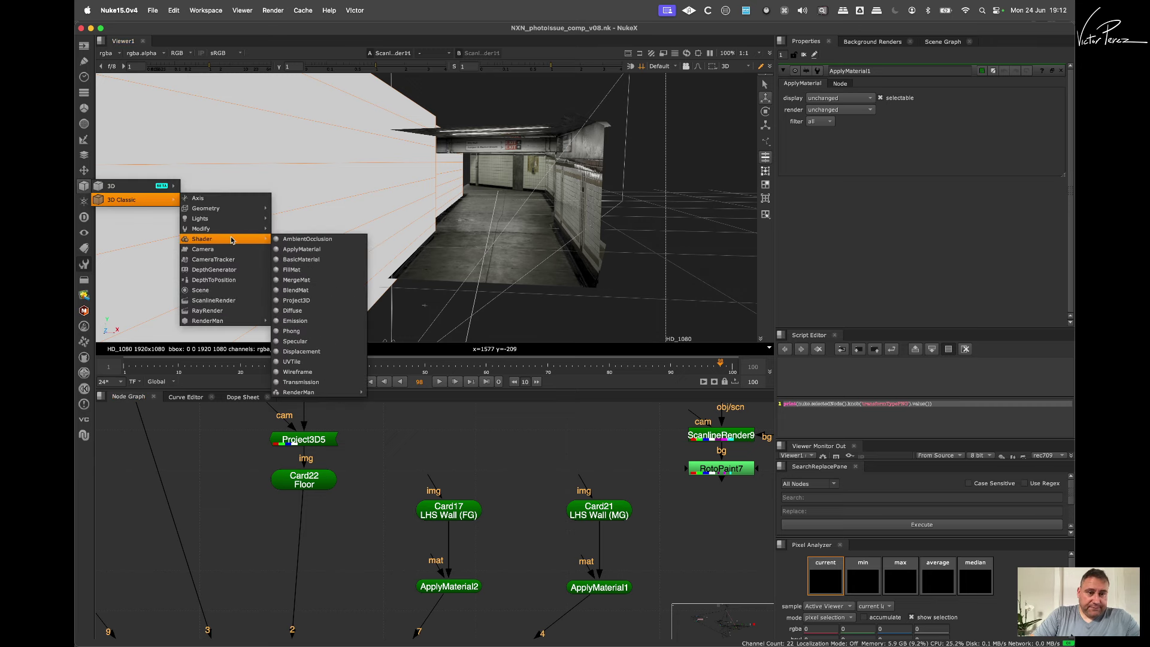
left_click(329, 260)
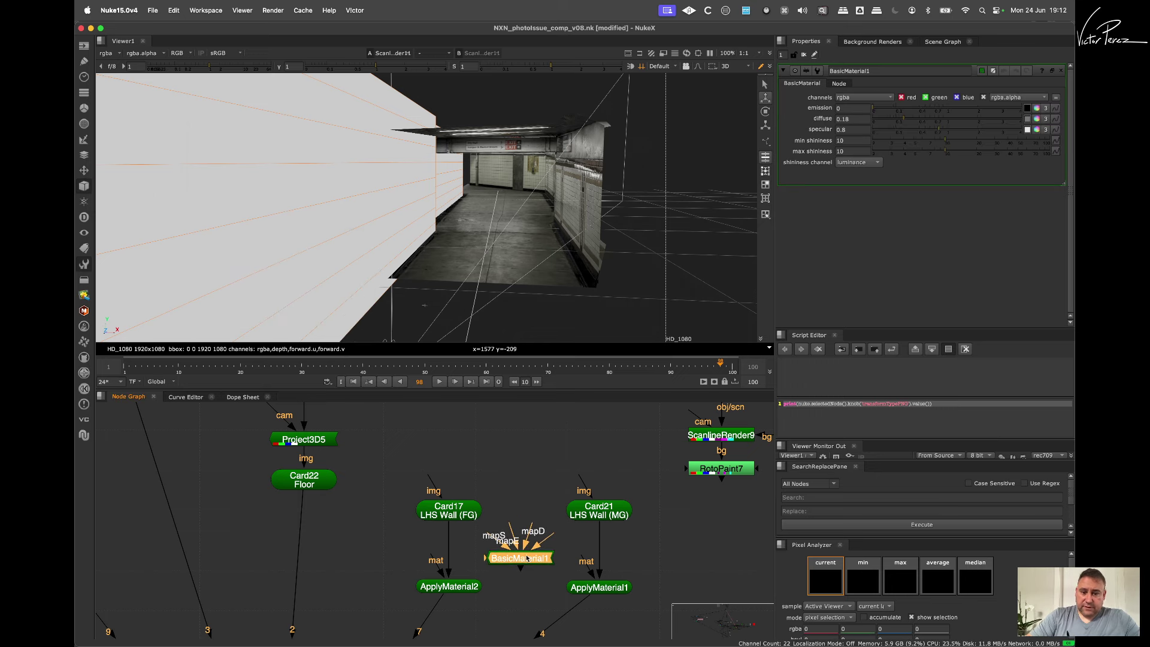
left_click_drag(527, 557, 528, 559)
left_click_drag(439, 566, 511, 556)
left_click_drag(587, 566, 533, 560)
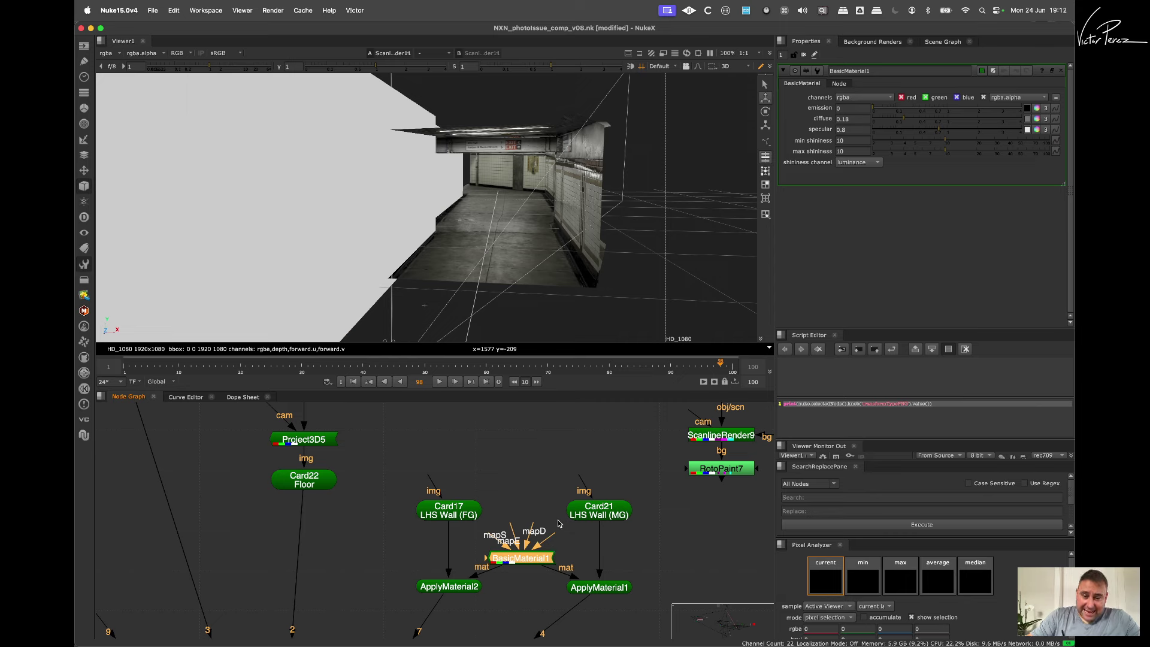
Step: Set BasicMaterial1's diffuse, min shininess and max shininess to 0 and its specular to 1
middle_click_drag(558, 523, 554, 483)
left_click_drag(520, 520, 520, 520)
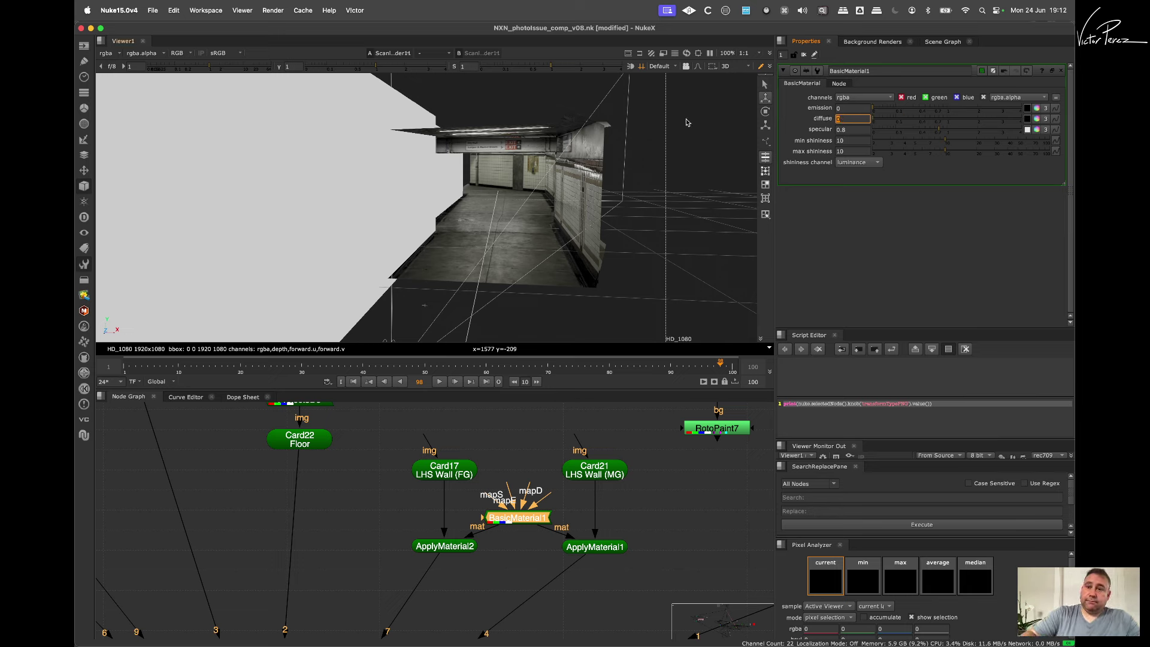
left_click(852, 140)
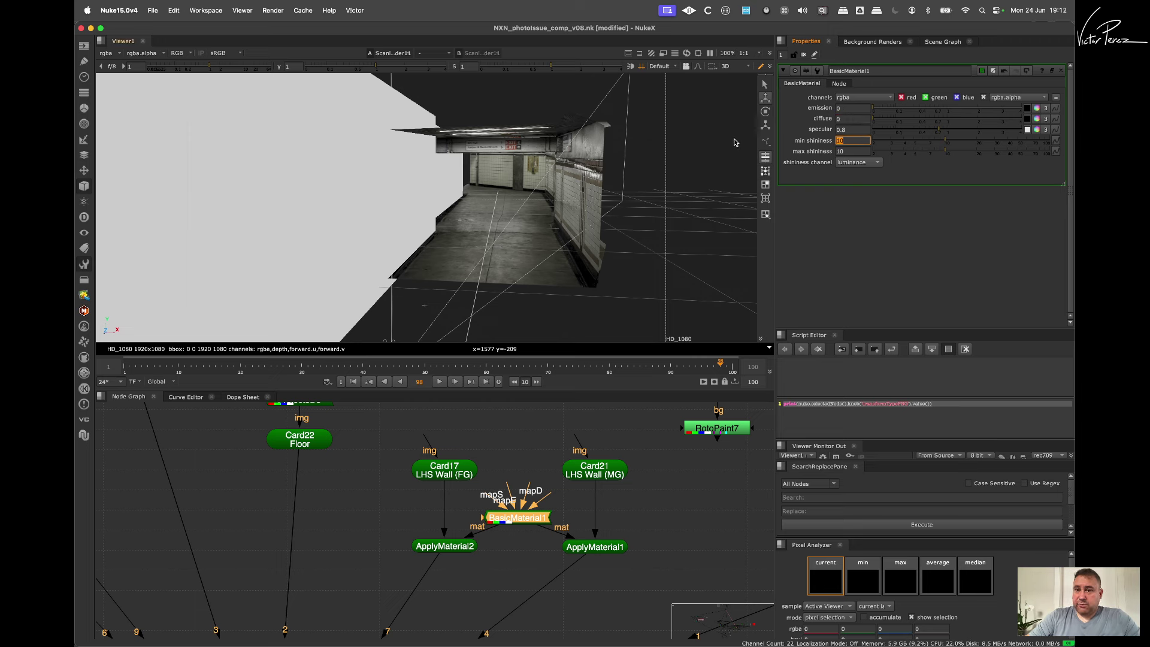
left_click(841, 151)
type("0")
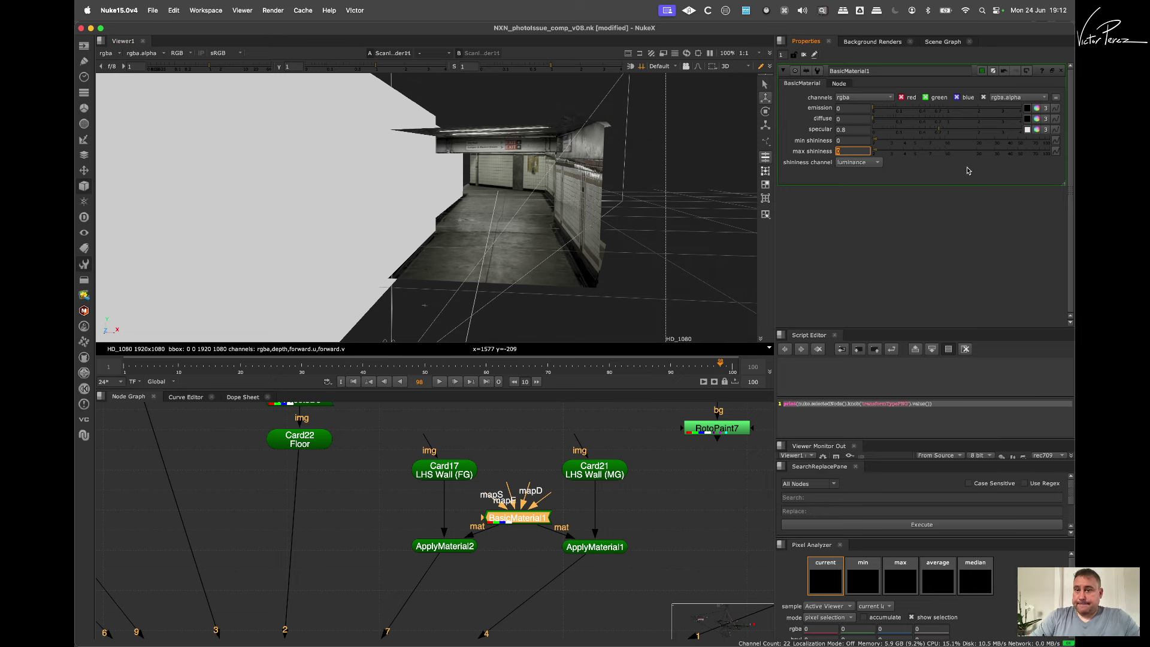
double_click(855, 130)
type("1")
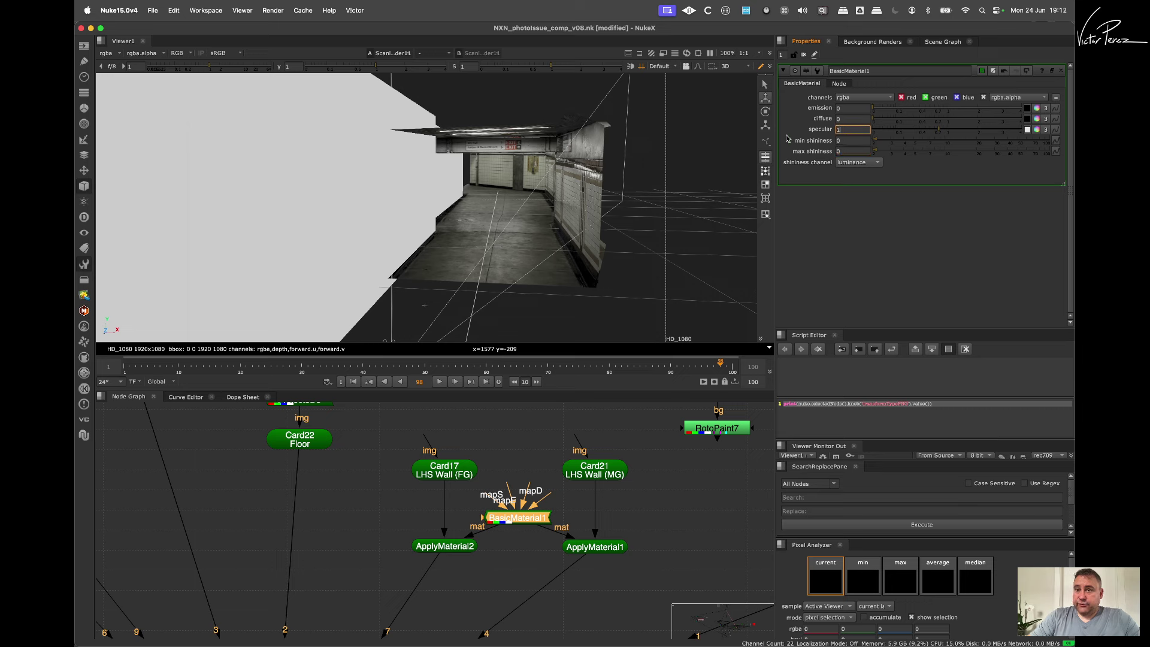
left_click(853, 118)
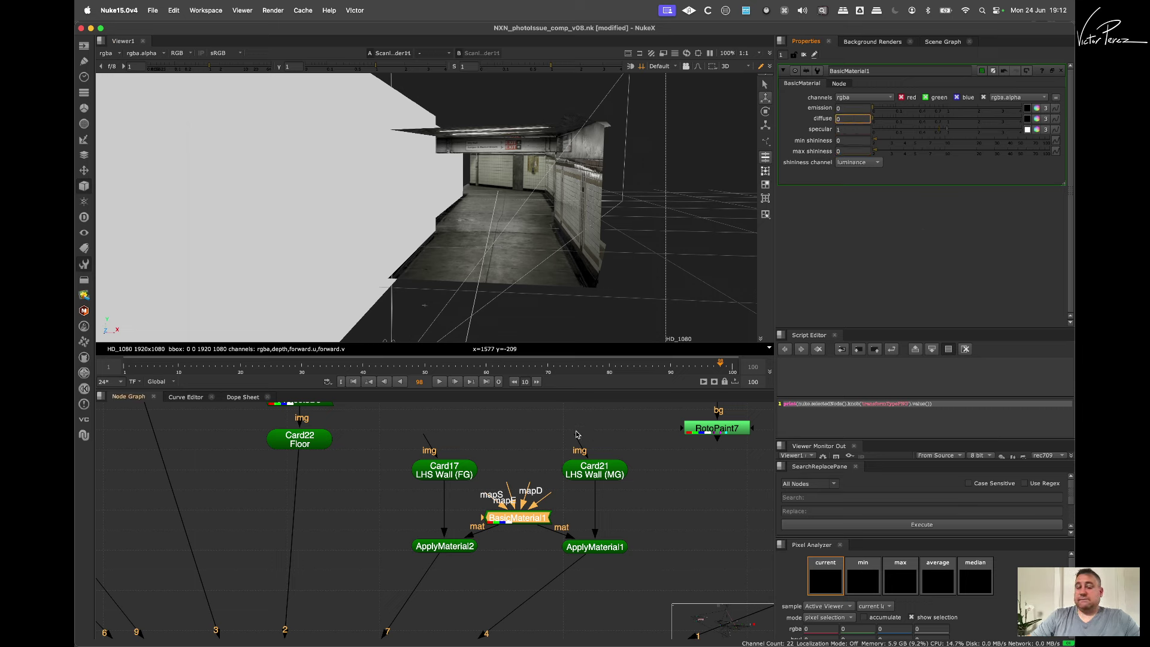
Step: Switch the viewer to the 2D render and raise the BasicMaterial1 node slightly between the two wall cards
scroll(577, 435, "down", 6)
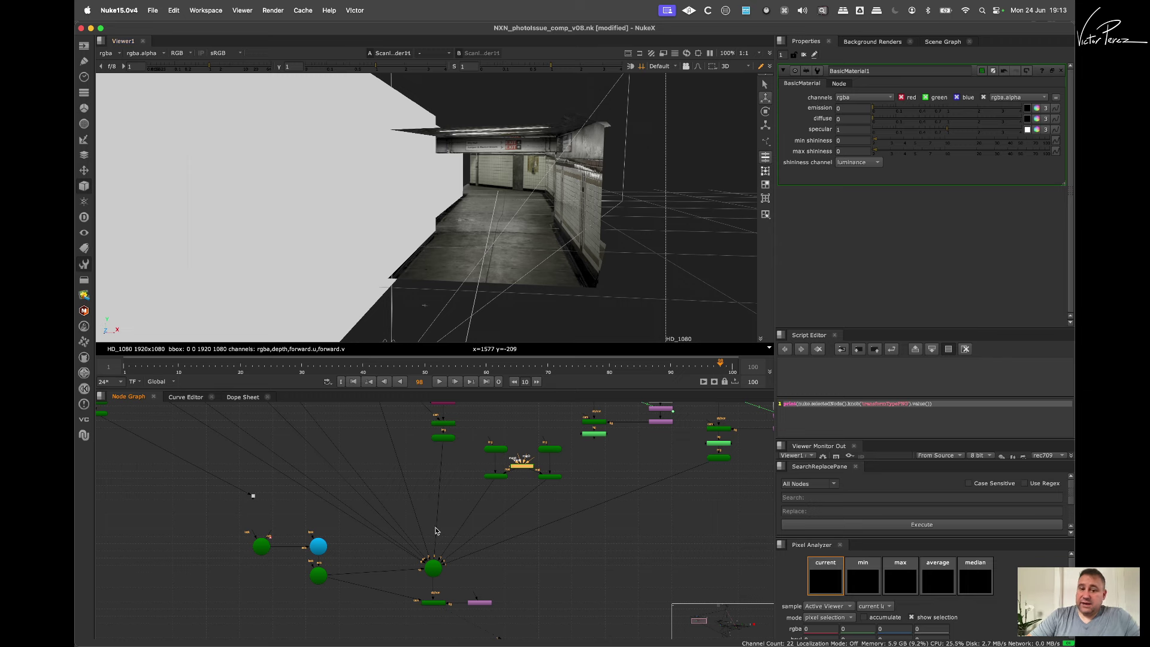
scroll(468, 575, "up", 5)
left_click_drag(463, 538, 417, 586)
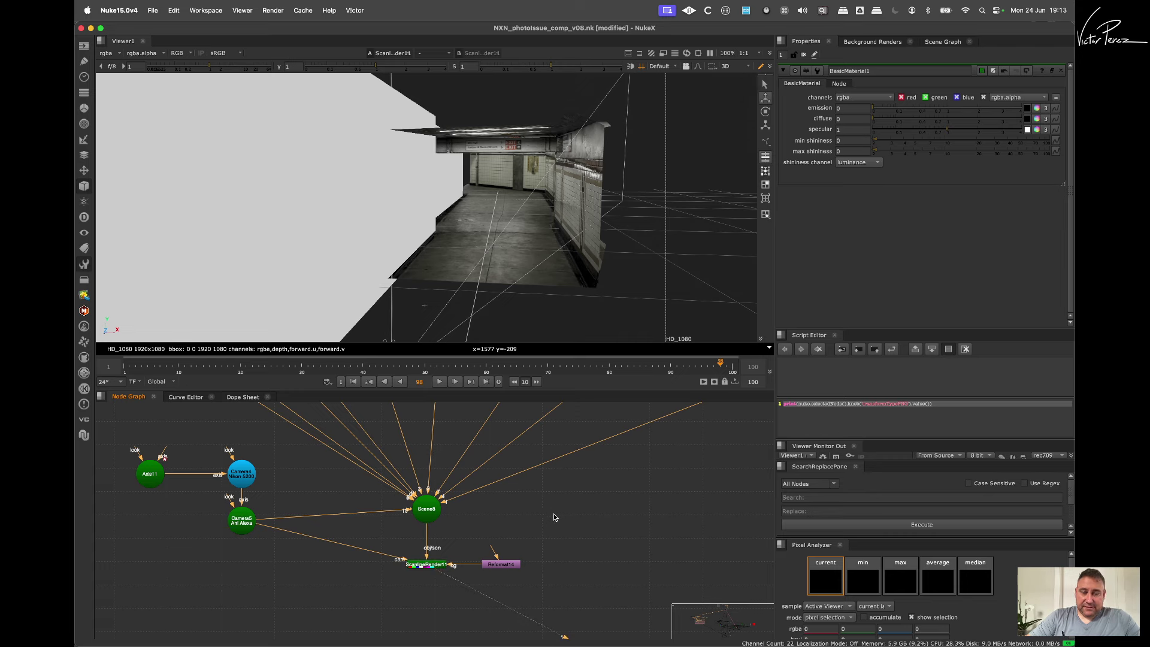
scroll(543, 525, "down", 2)
key("Tab")
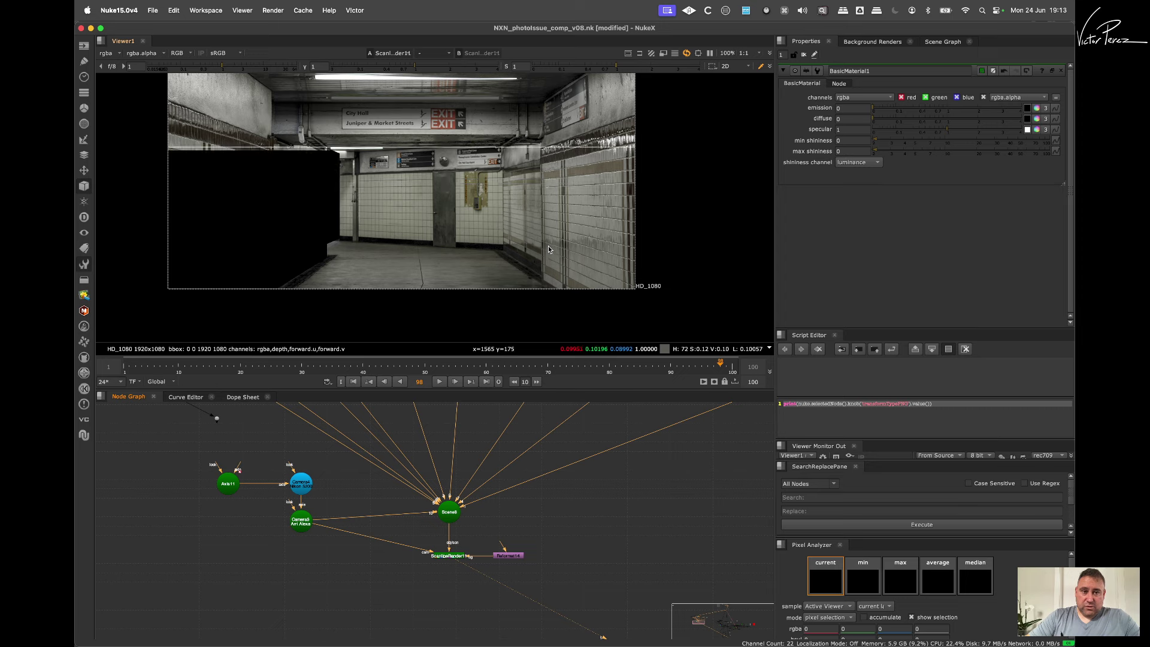
scroll(497, 496, "down", 5)
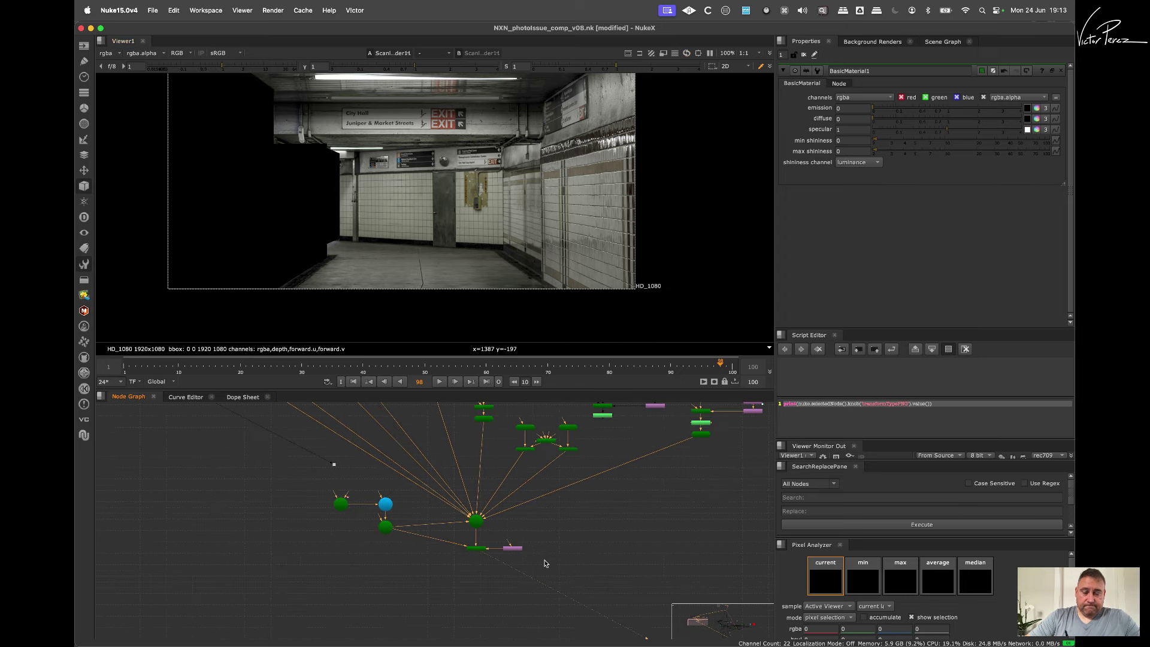
scroll(475, 477, "up", 5)
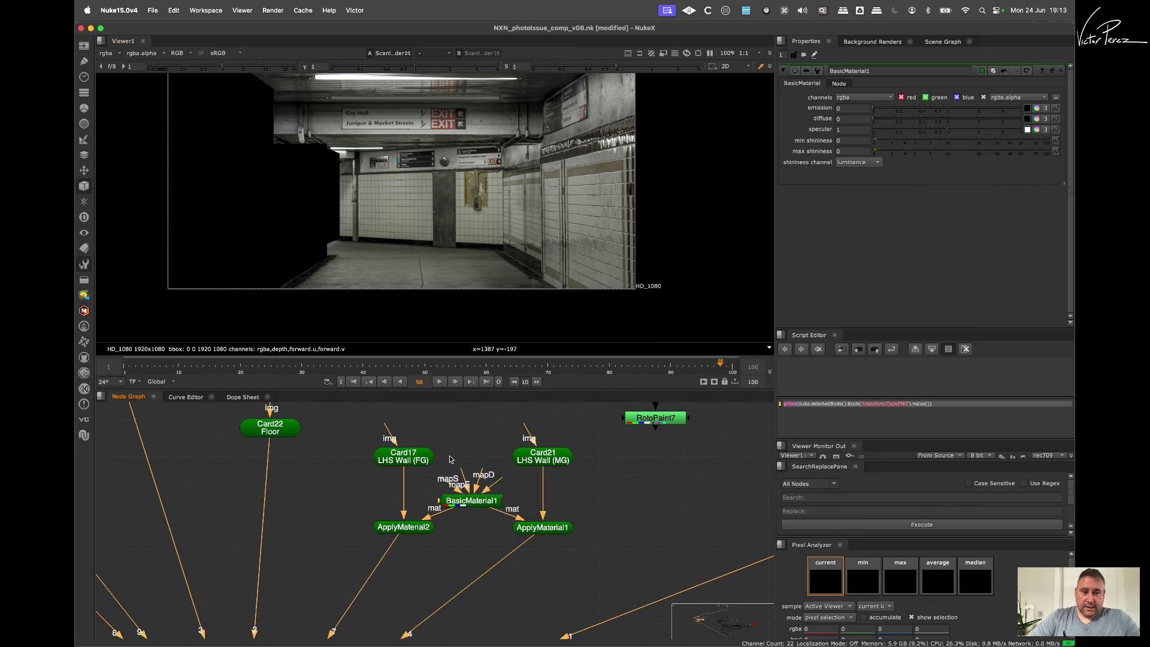
left_click_drag(486, 501, 486, 488)
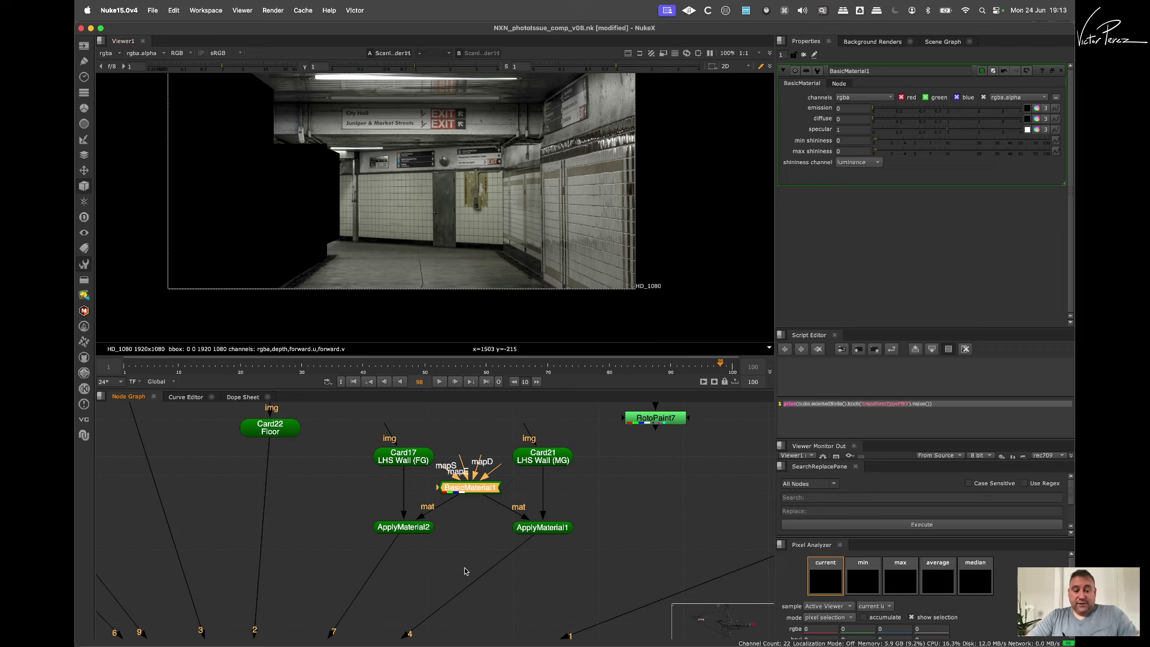
Step: Add a classic 3D RayRender node and connect it to Scene8, the Arri Alexa camera and the Reformat14 background
scroll(468, 569, "down", 3)
scroll(396, 548, "up", 5)
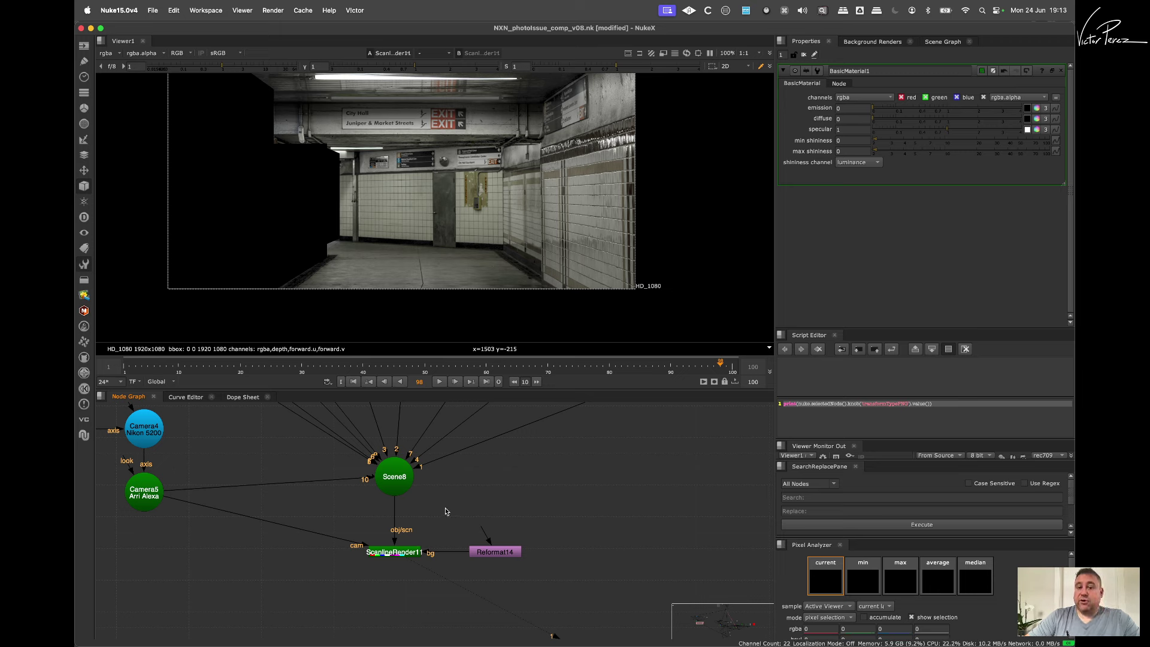
left_click(84, 185)
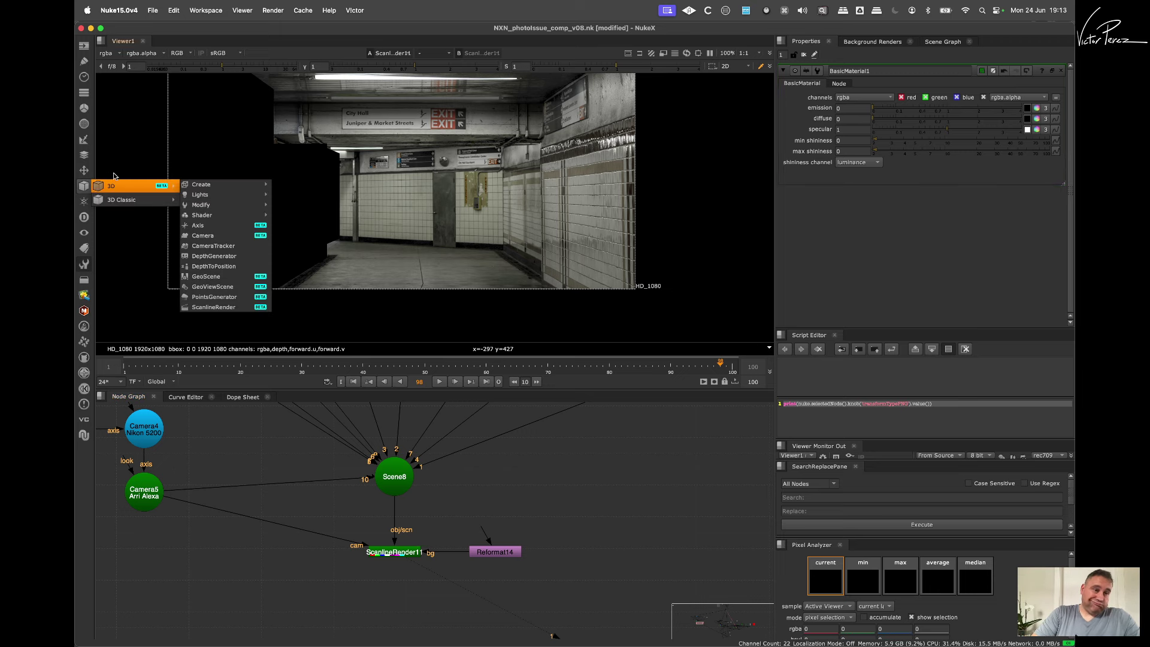
mouse_move(131, 199)
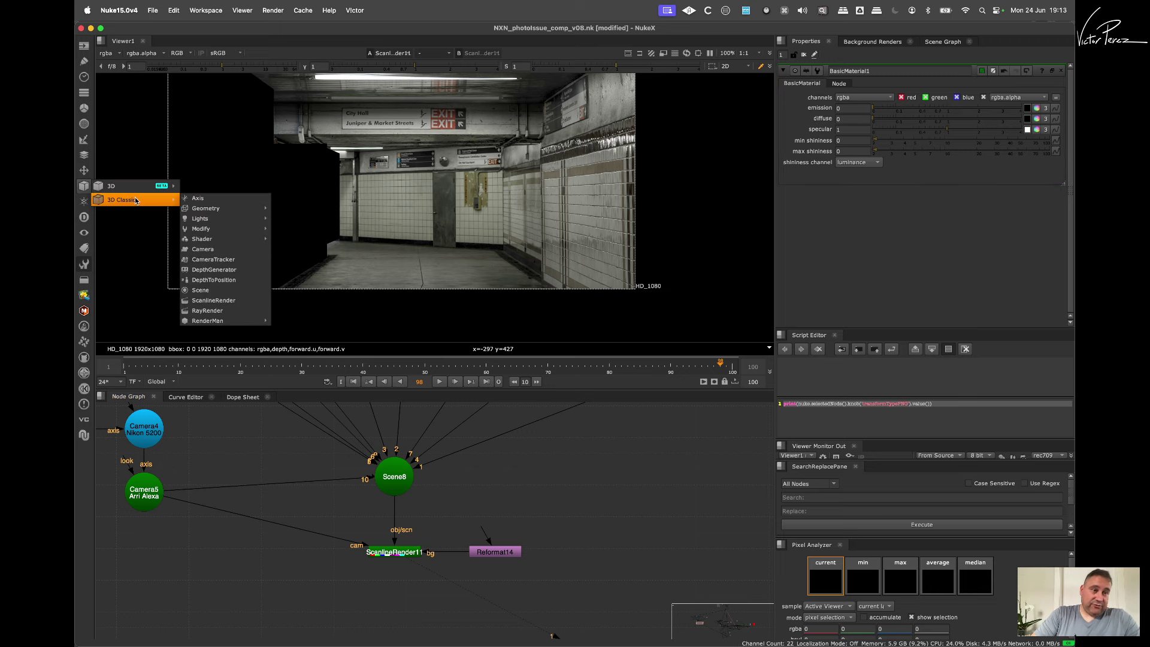
left_click(243, 310)
left_click_drag(453, 513, 395, 478)
left_click_drag(383, 592, 147, 505)
left_click_drag(411, 579, 499, 550)
Step: Delete ScanlineRender11, put the RayRender node in its place below Scene8 and view its output
left_click_drag(415, 554, 572, 513)
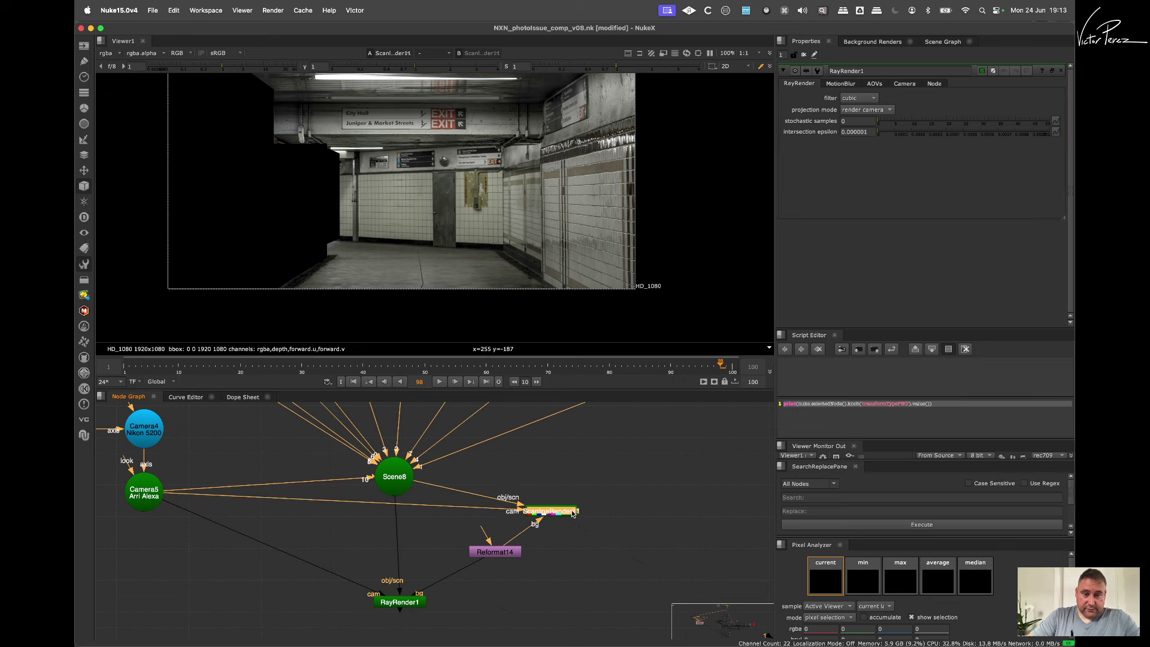
key("Delete")
left_click_drag(411, 604, 400, 555)
key("1")
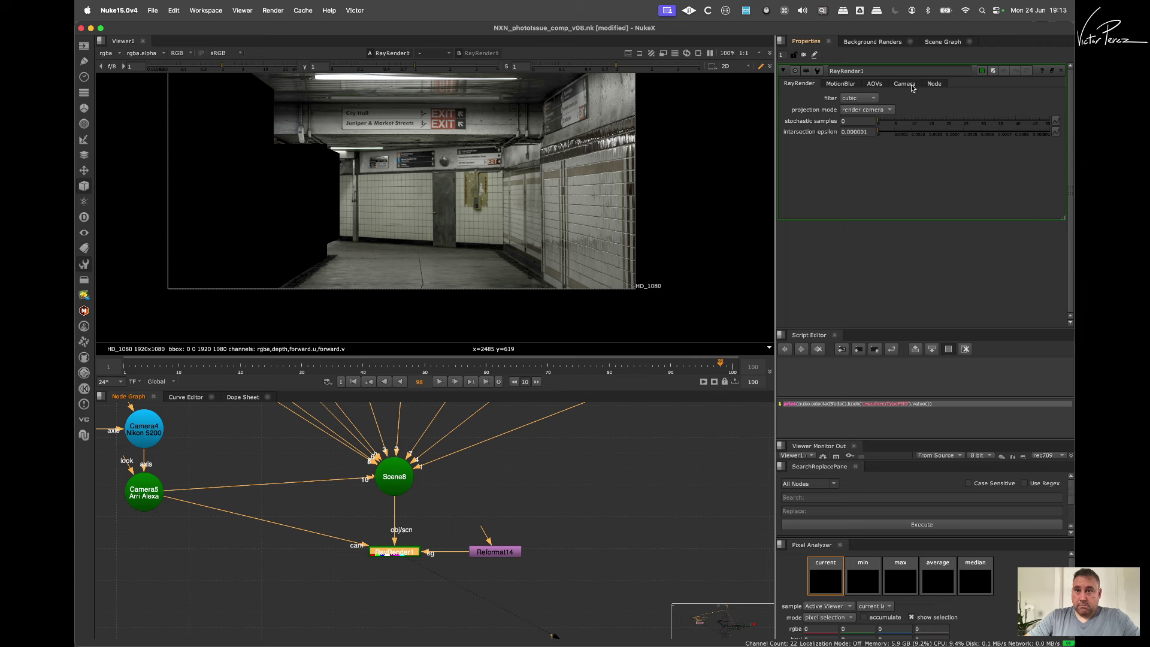
left_click_drag(404, 553, 404, 550)
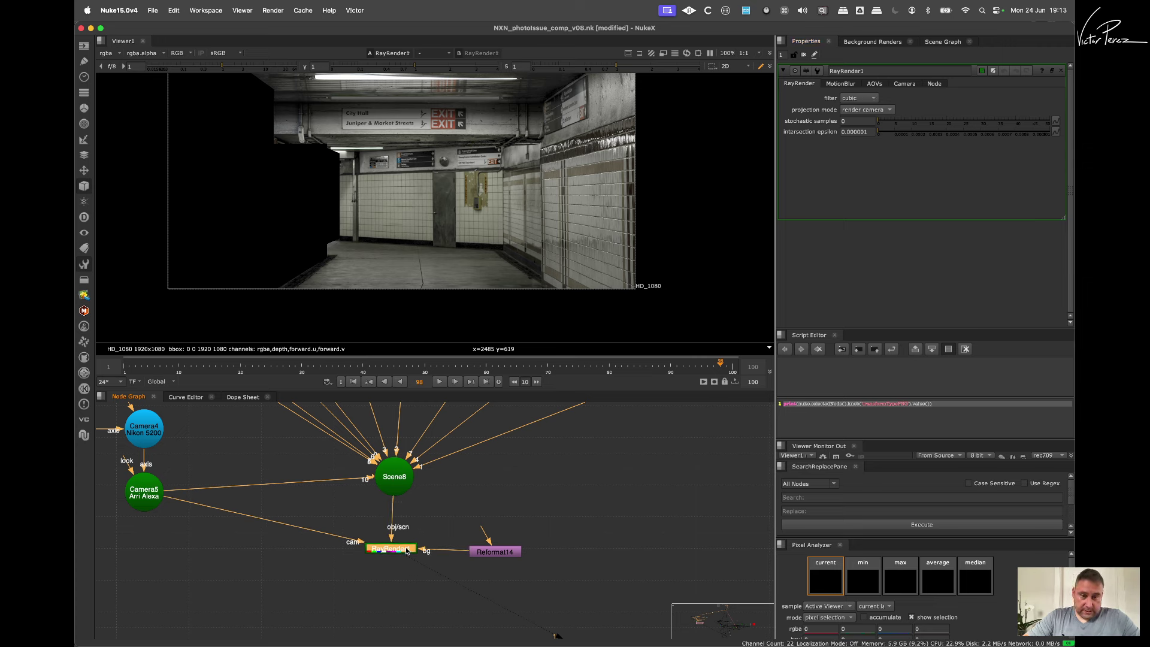
Step: Check the RayRender node's motion blur settings and the BasicMaterial1 connections between the left wall cards
left_click(842, 83)
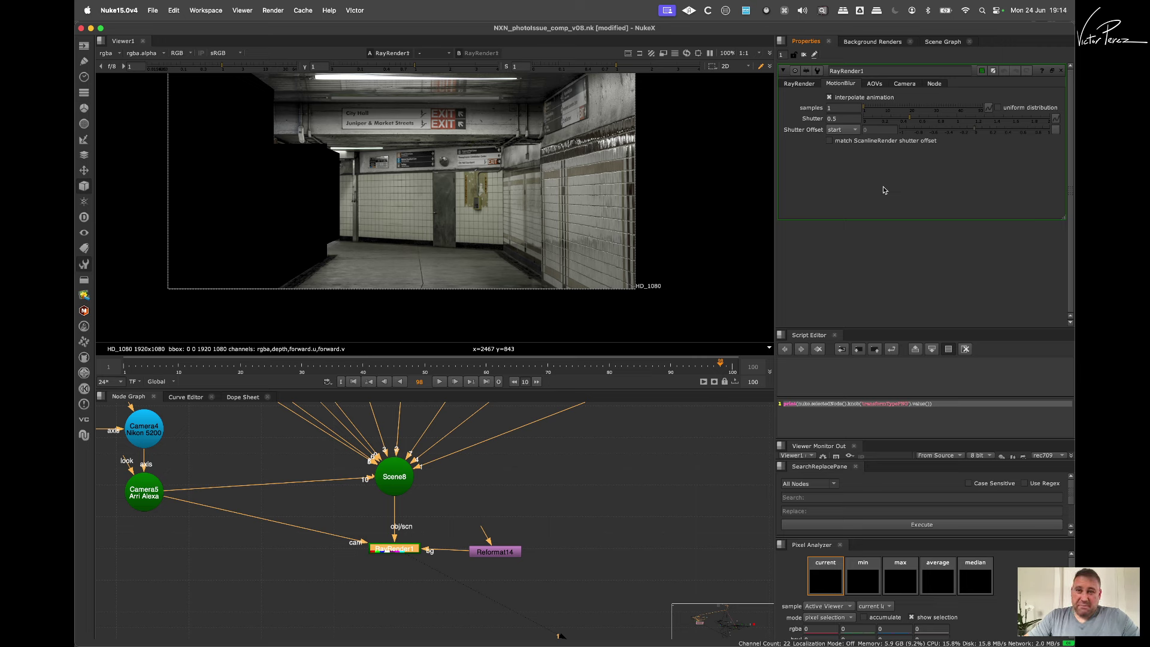
left_click(808, 83)
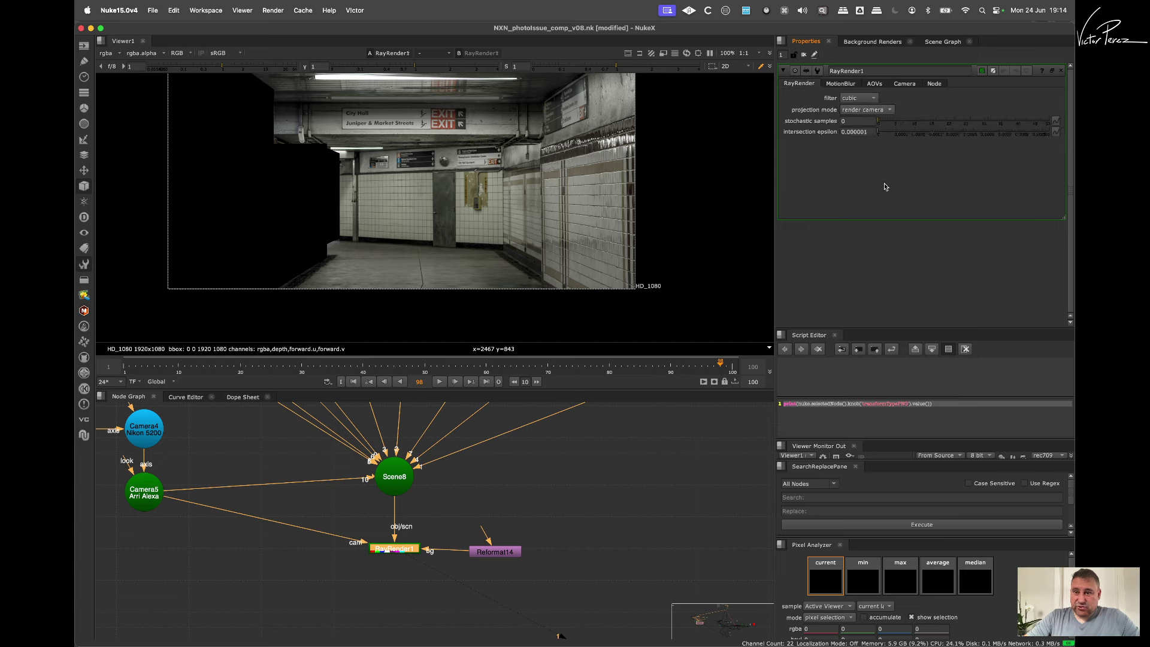
scroll(539, 474, "down", 5)
scroll(551, 431, "up", 4)
left_click_drag(509, 465, 508, 473)
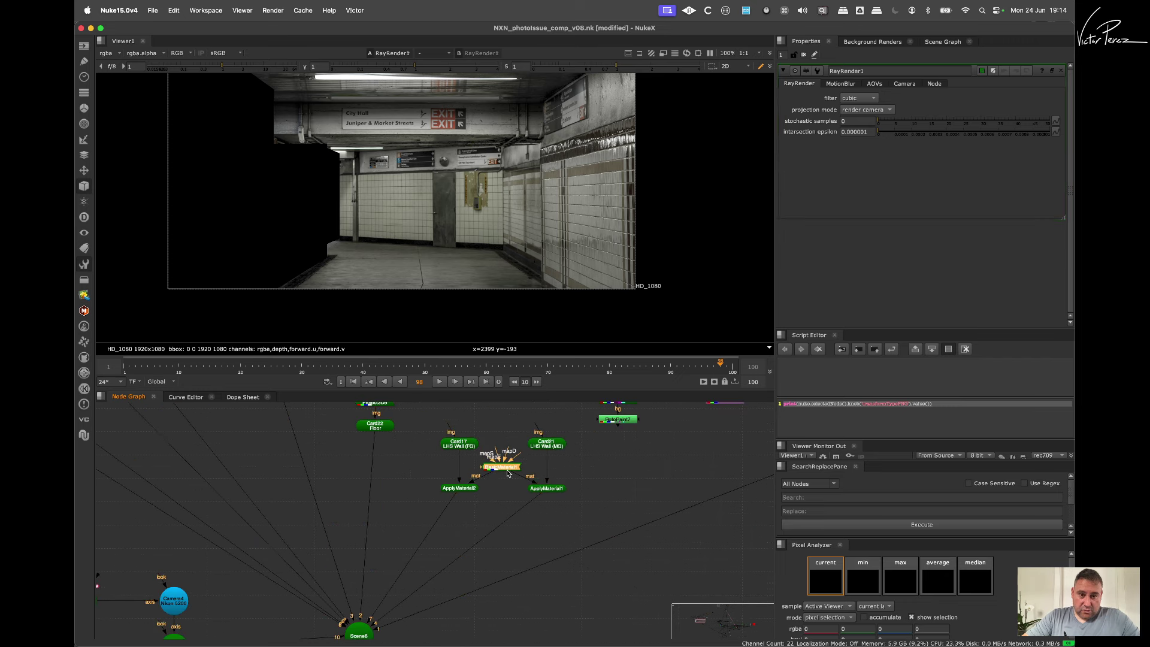
scroll(521, 466, "up", 2)
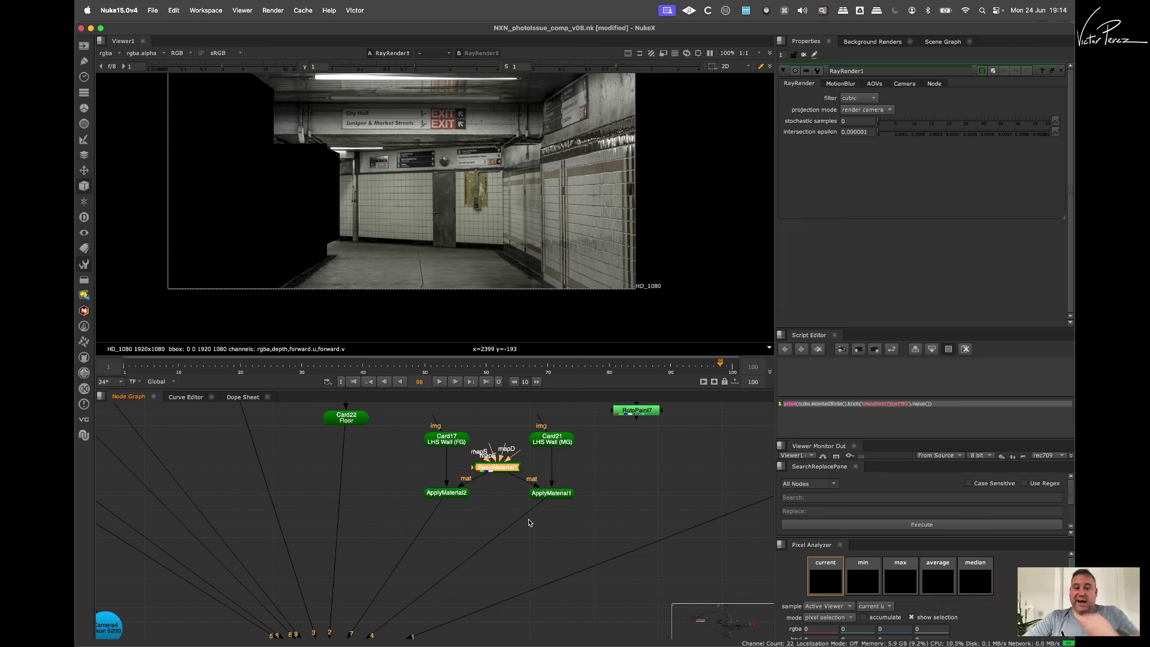
left_click(580, 532)
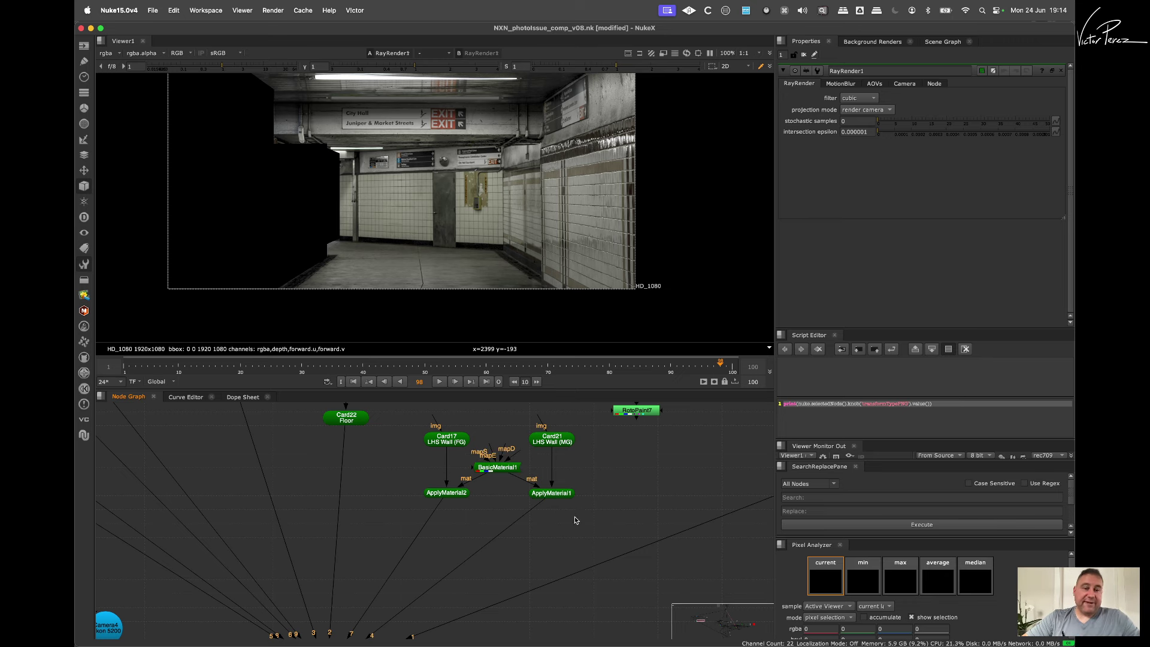
scroll(552, 530, "down", 2)
middle_click_drag(497, 599, 532, 532)
scroll(529, 540, "up", 2)
key("Tab")
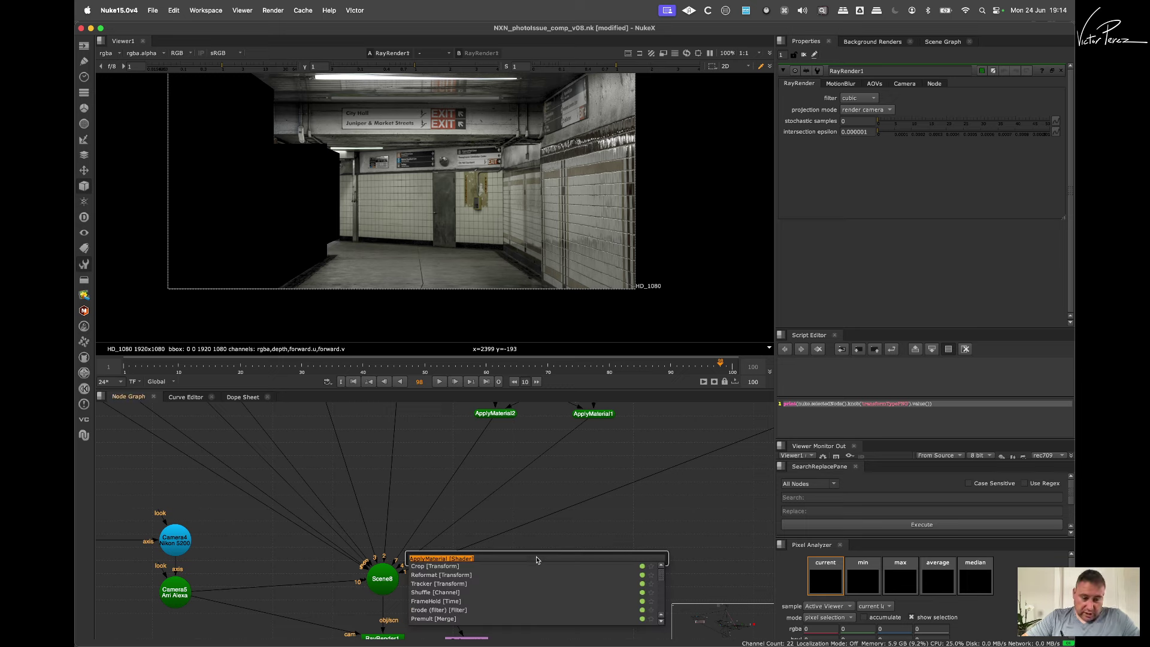
type("en")
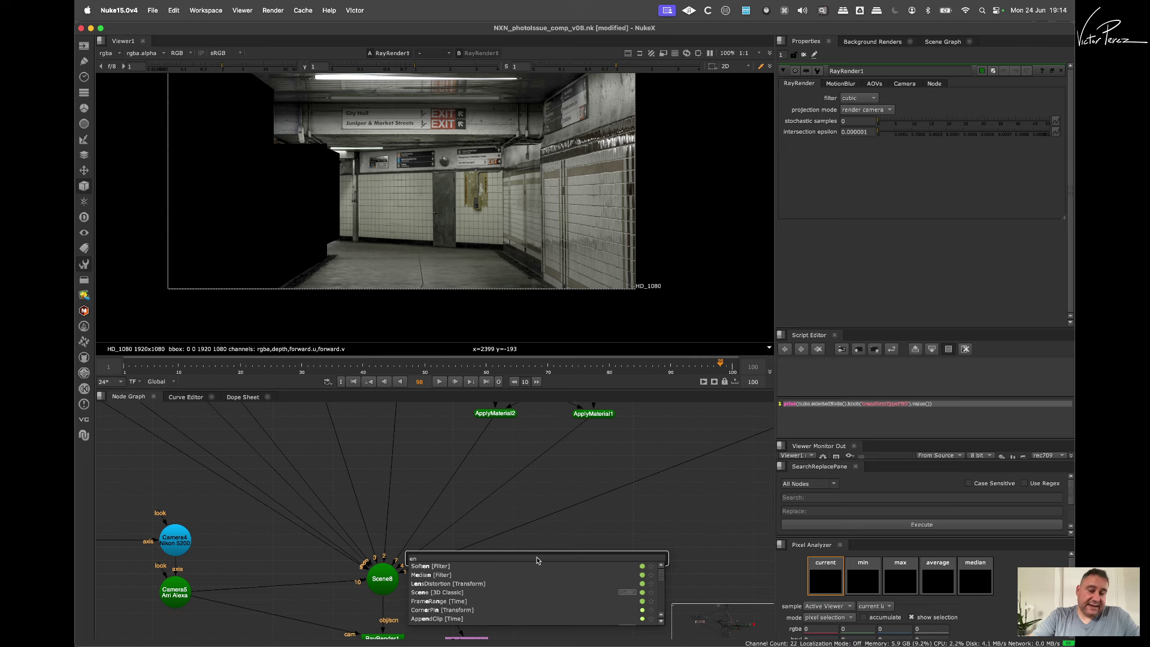
key("Escape")
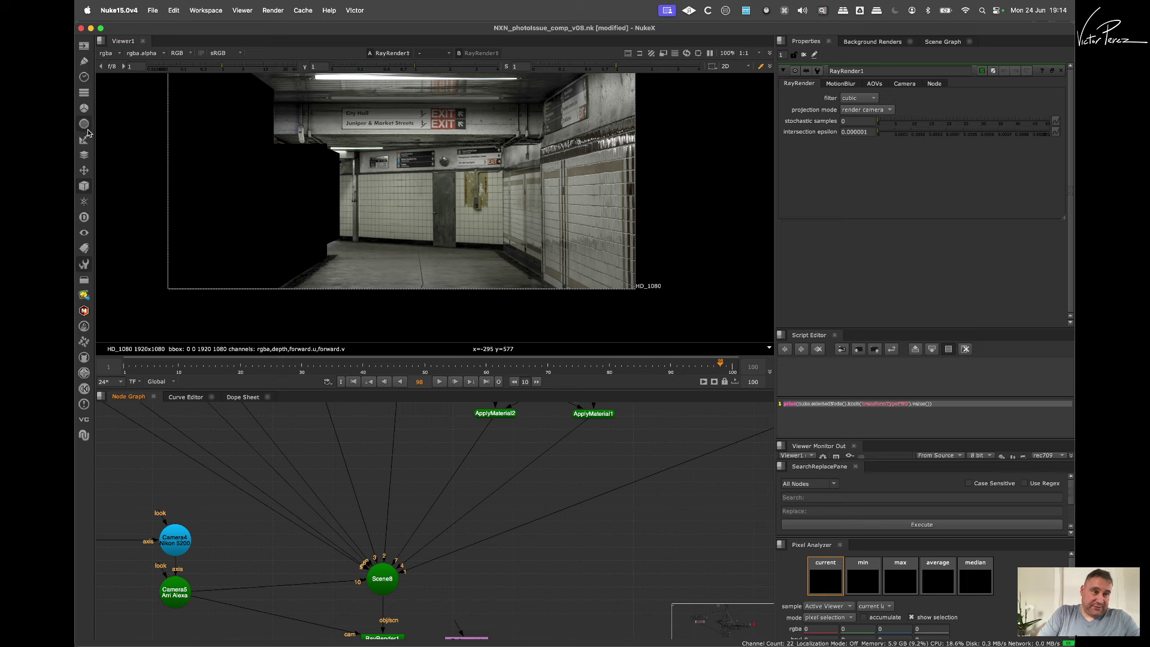
Step: Add a classic 3D Environment light, connect it to Scene8 and place it beside the scene node
left_click(82, 186)
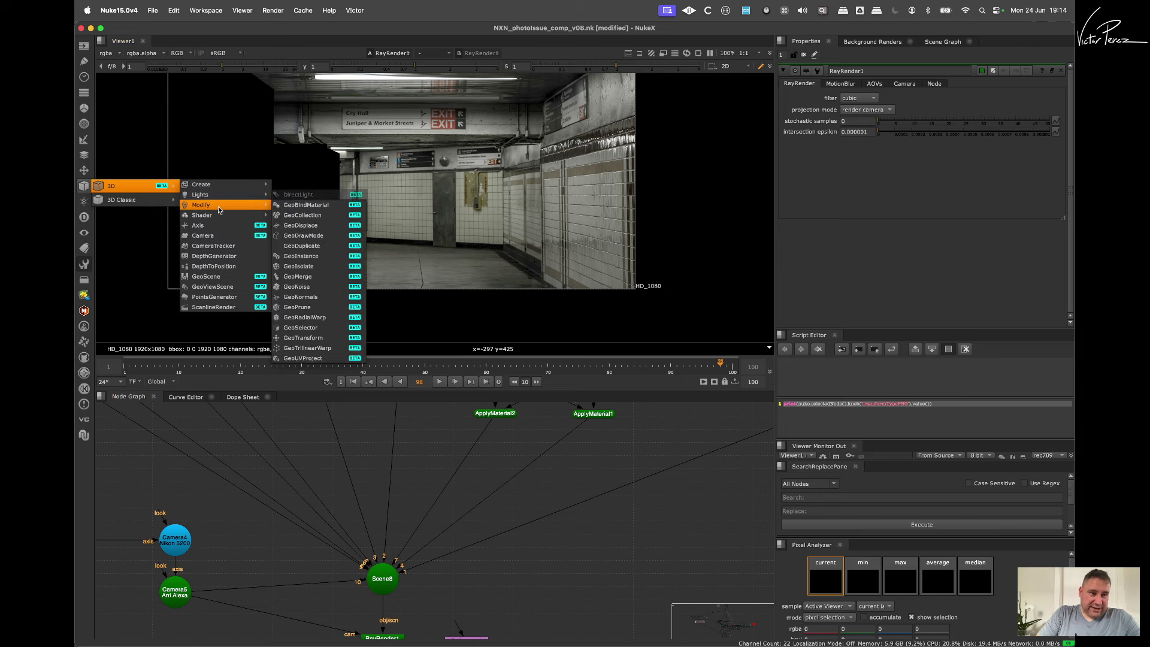
mouse_move(148, 203)
mouse_move(224, 208)
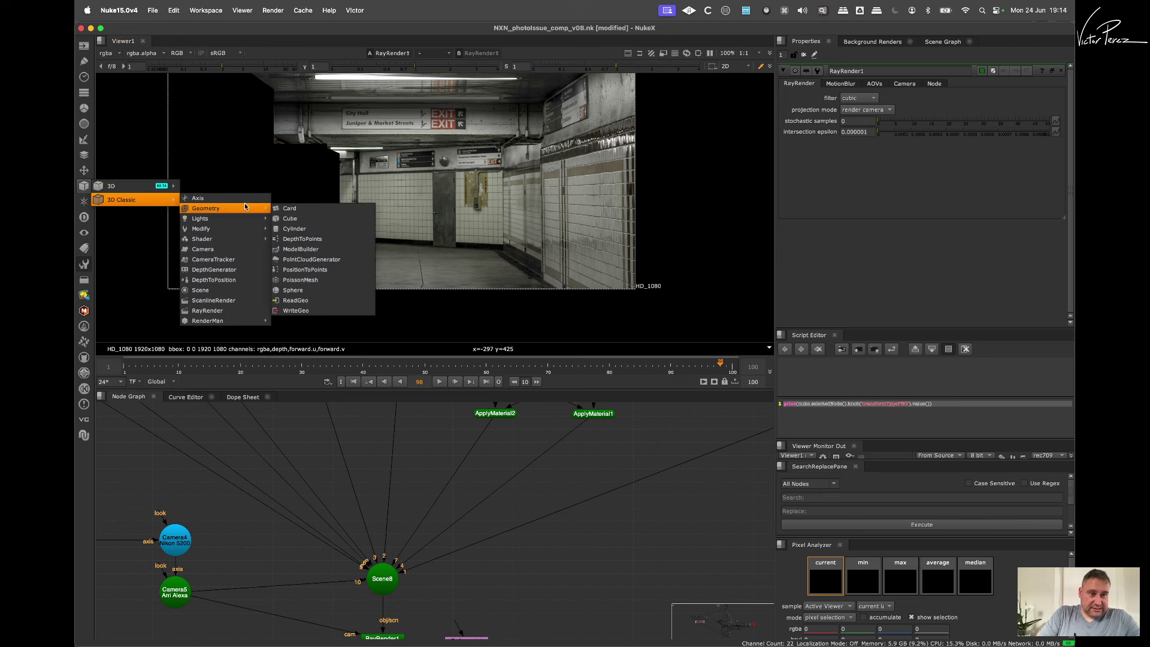
mouse_move(255, 219)
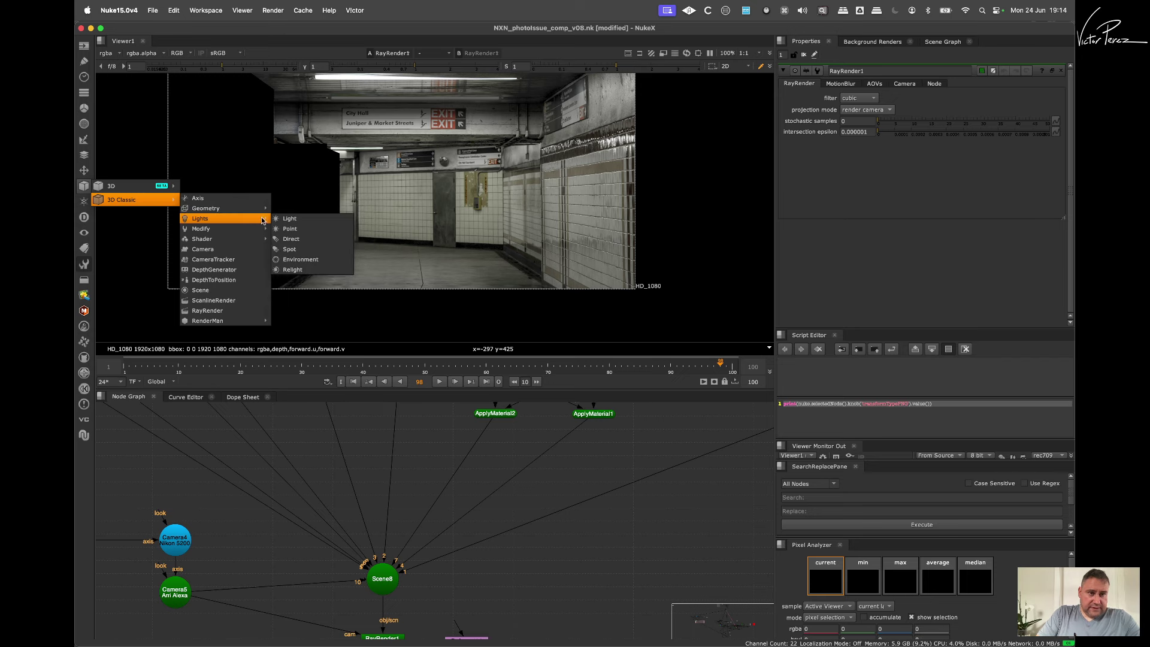
left_click(309, 259)
left_click_drag(625, 518, 395, 574)
left_click_drag(546, 565, 592, 573)
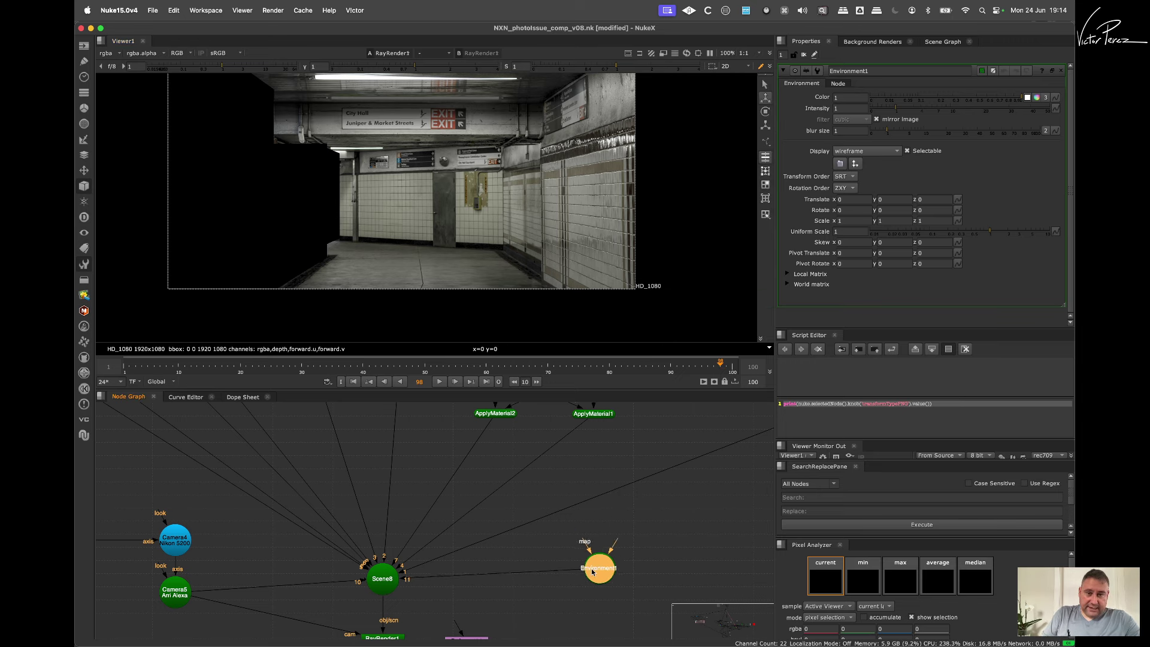
Step: Load the RADSKY-001SX.hdr sky image from the HDR Skies folder inside Training Footage's HDR Images beside the Environment light
left_click(644, 525)
key("r")
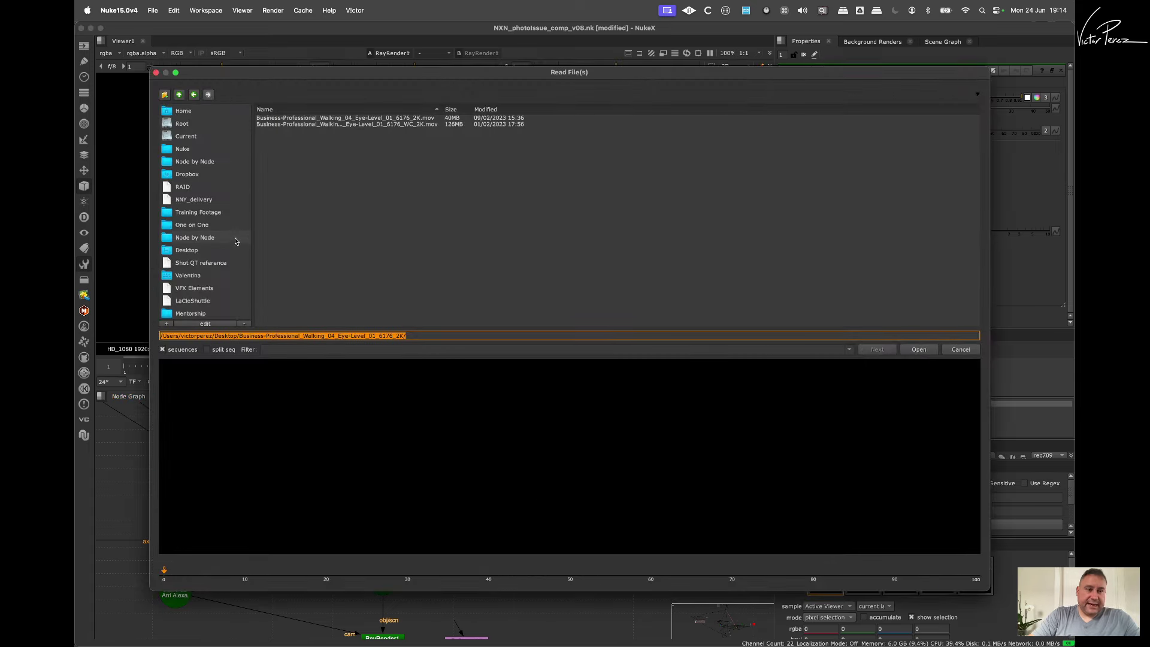
left_click(231, 212)
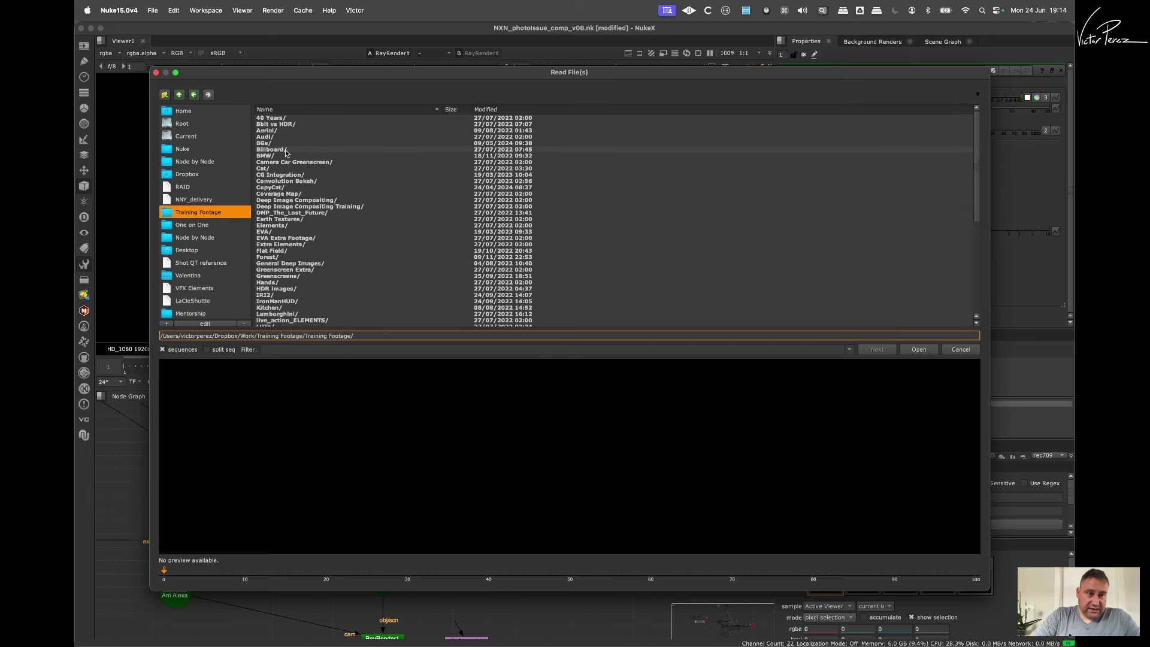
double_click(279, 288)
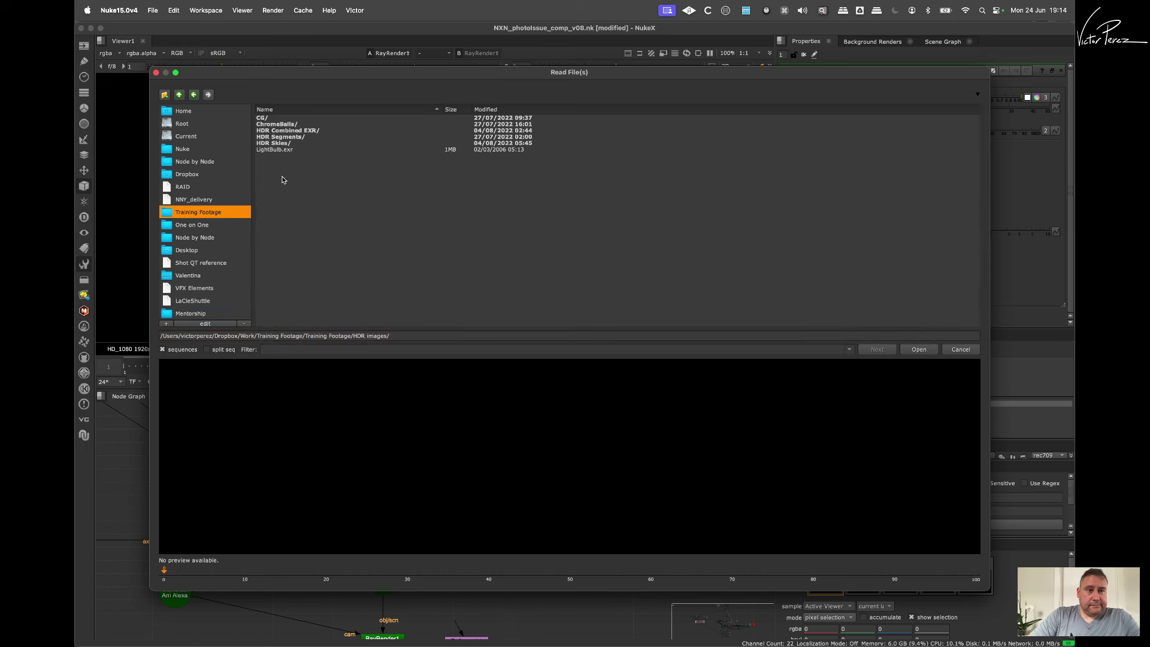
double_click(279, 143)
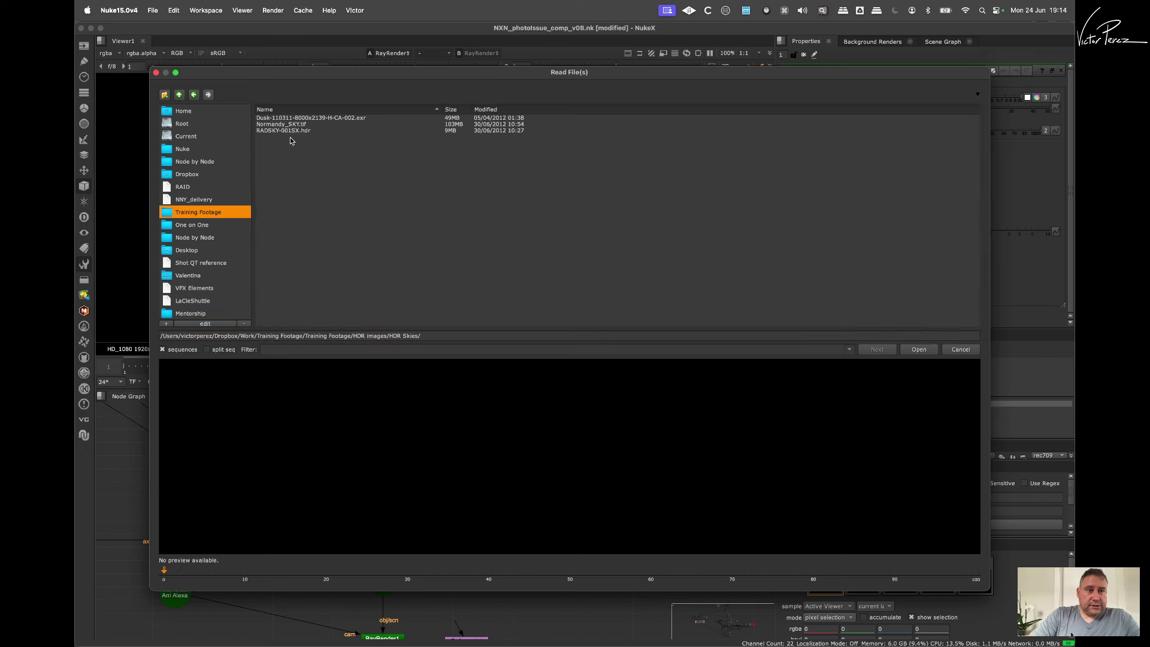
left_click(292, 131)
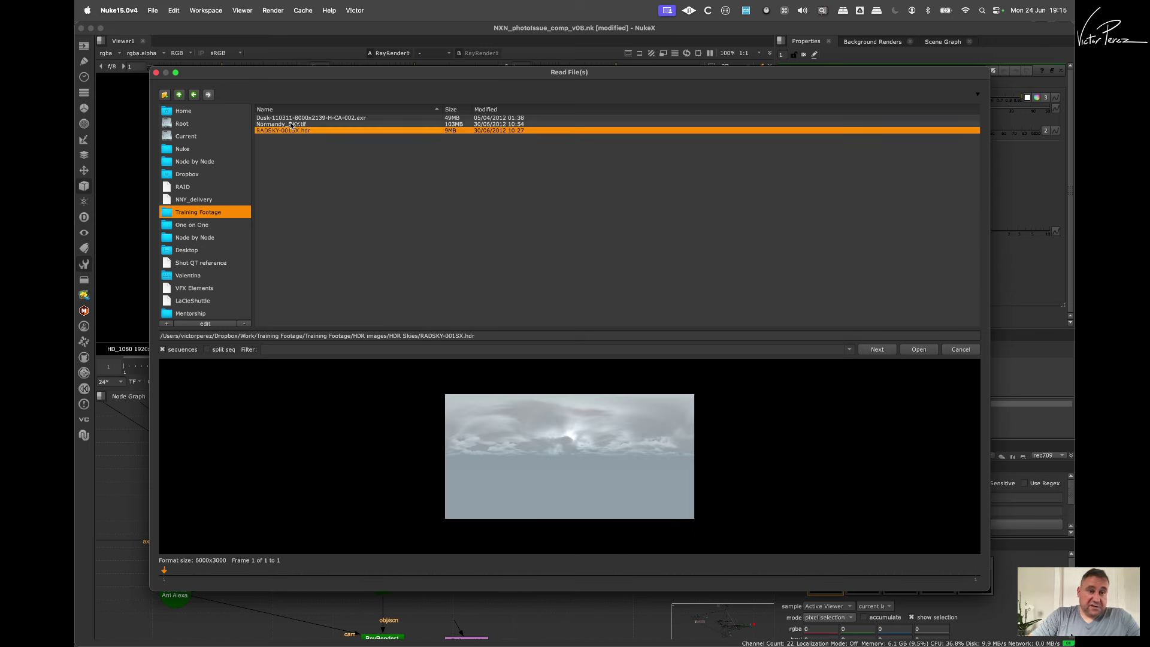
left_click(309, 119)
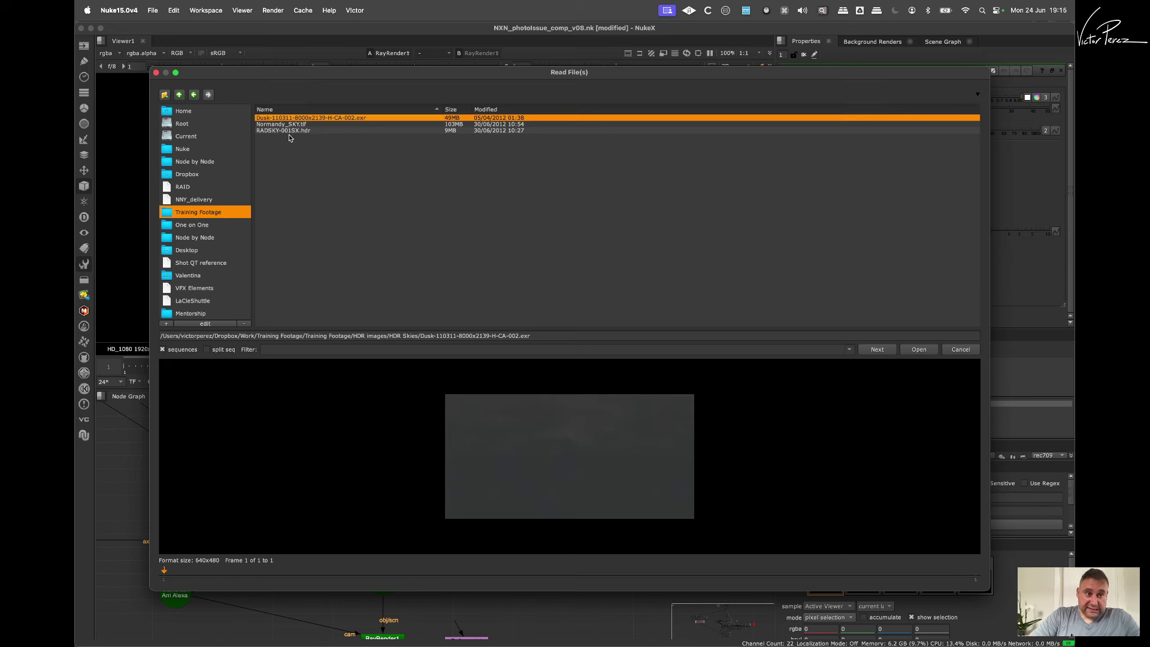
left_click(294, 131)
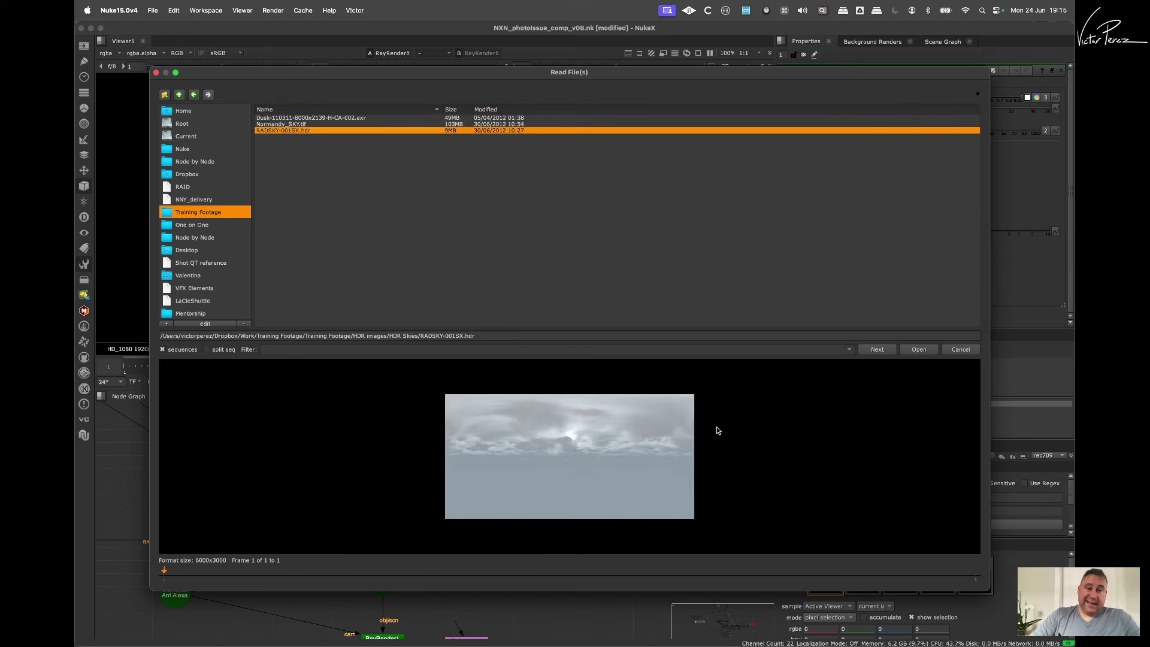
left_click(921, 350)
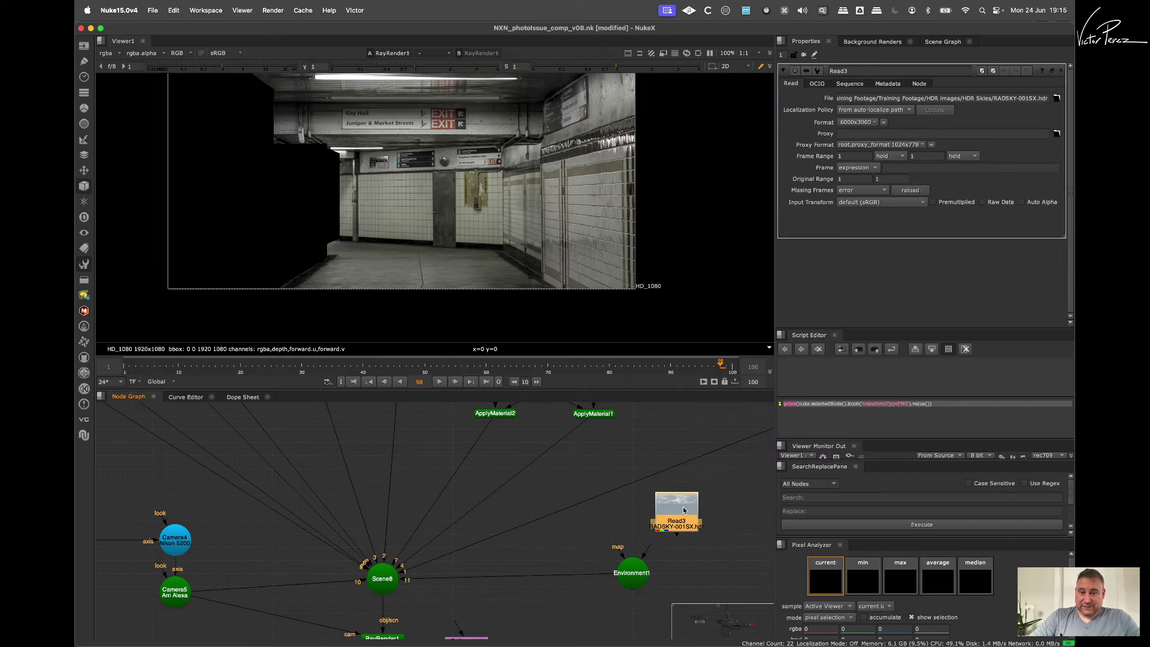
Step: Connect the RADSKY sky image to Environment1's map input and place it beside the light
left_click_drag(673, 512, 618, 518)
scroll(405, 552, "down", 1)
middle_click_drag(410, 574, 413, 502)
left_click_drag(615, 461, 704, 482)
middle_click_drag(512, 458, 433, 545)
scroll(488, 491, "down", 3)
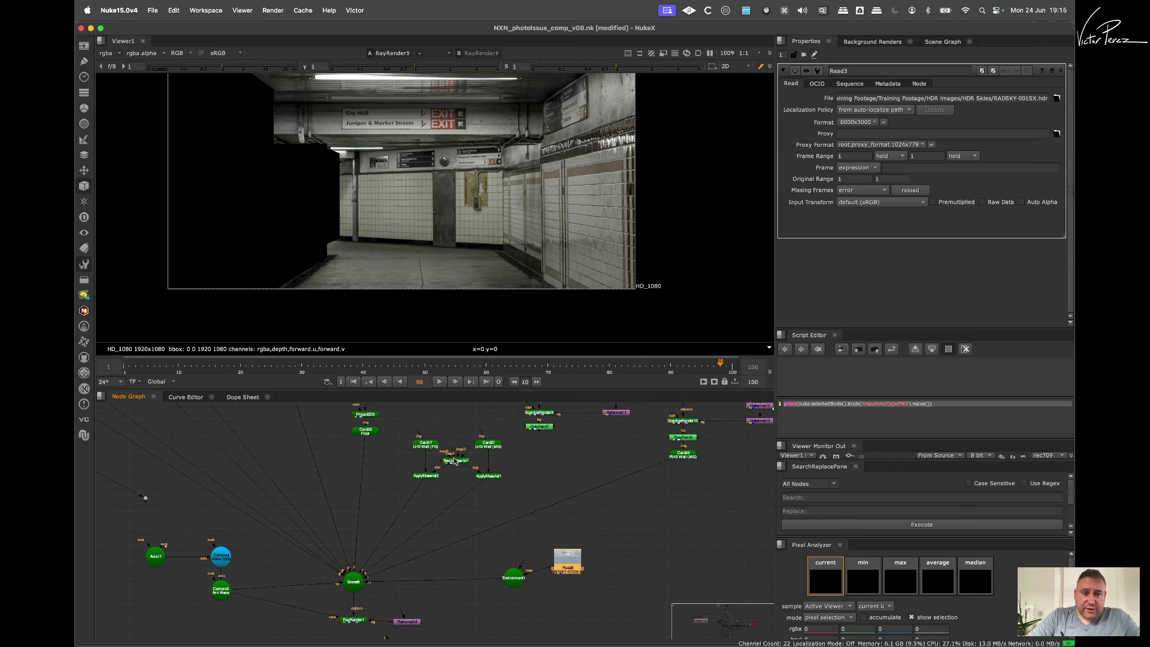
Step: Check how BasicMaterial1 feeds the two left wall ApplyMaterial nodes and how RayRender1 is connected below Scene8
scroll(458, 459, "up", 5)
left_click(468, 472)
left_click_drag(468, 472, 468, 464)
left_click(410, 496)
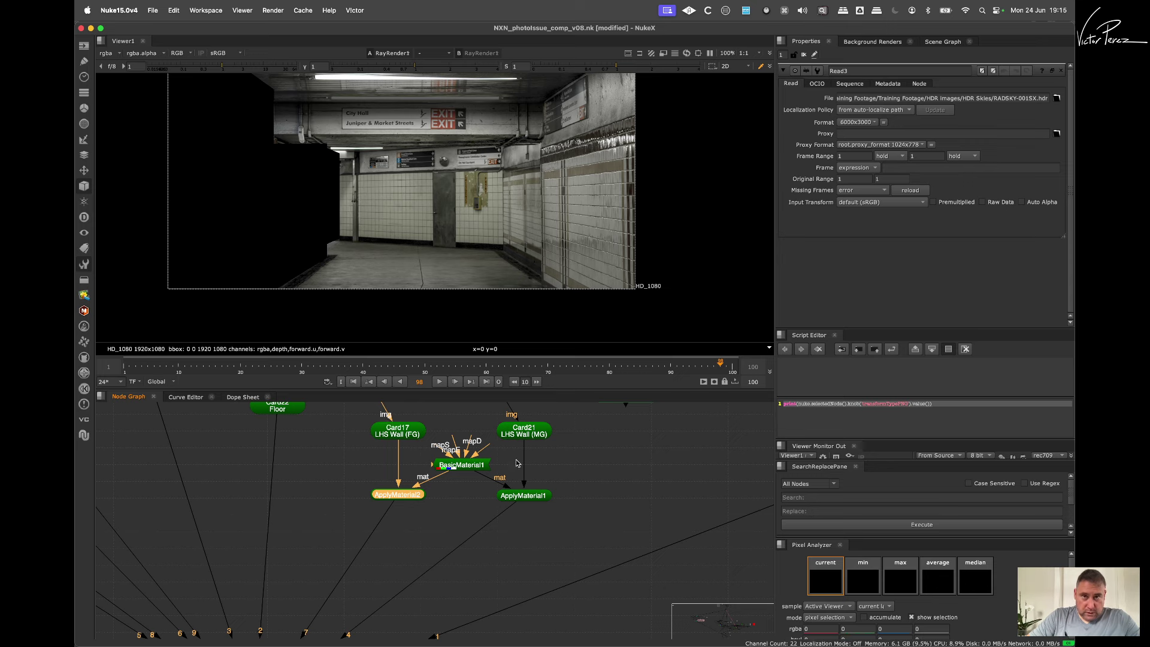
scroll(516, 464, "down", 3)
middle_click_drag(511, 521, 529, 472)
middle_click_drag(380, 570, 409, 487)
left_click_drag(412, 514, 356, 582)
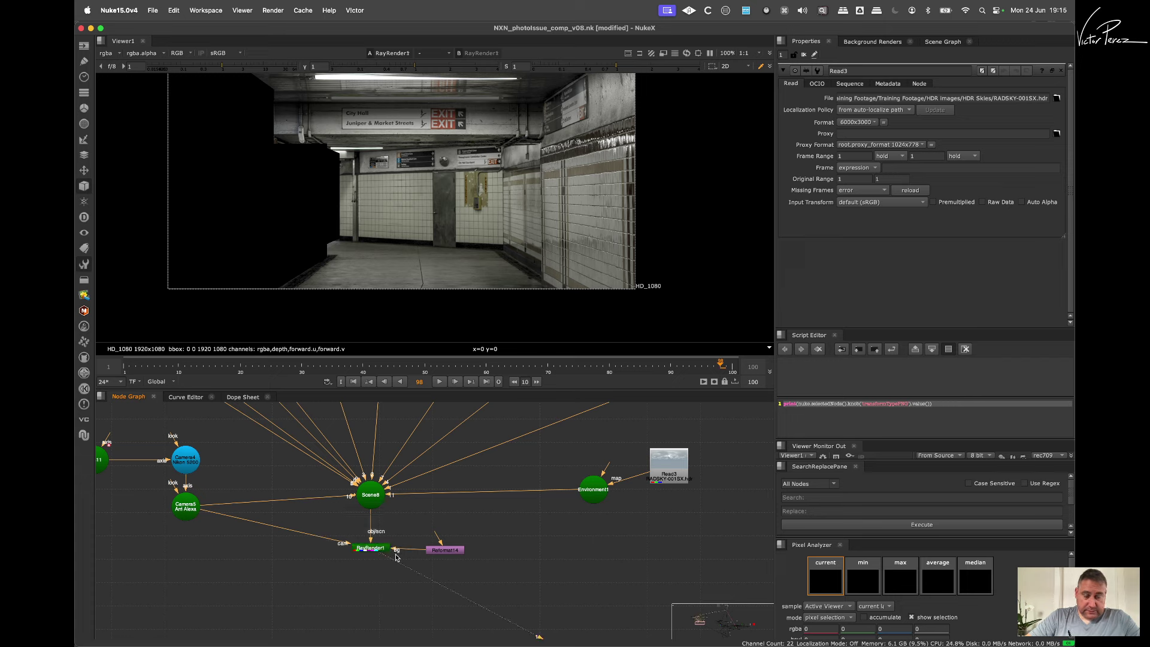
Step: Add a classic 3D ScanlineRender, connect it to Scene8, the Arri Alexa camera and the Reformat14 background, and view its output
left_click(425, 532)
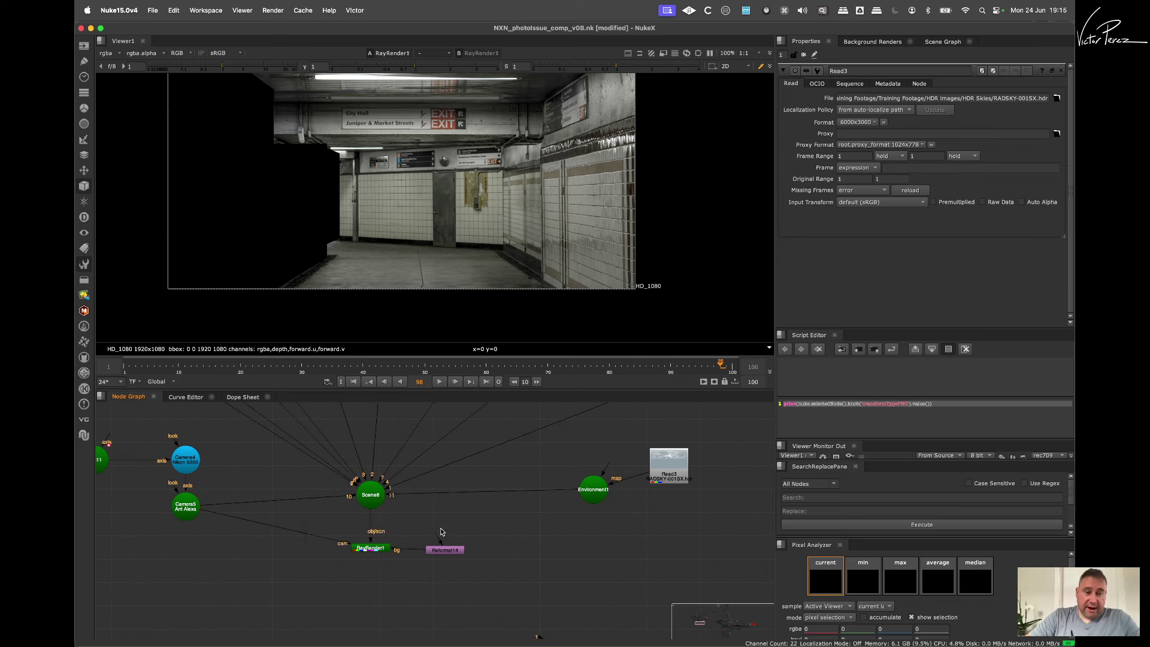
key("Tab")
type("scal")
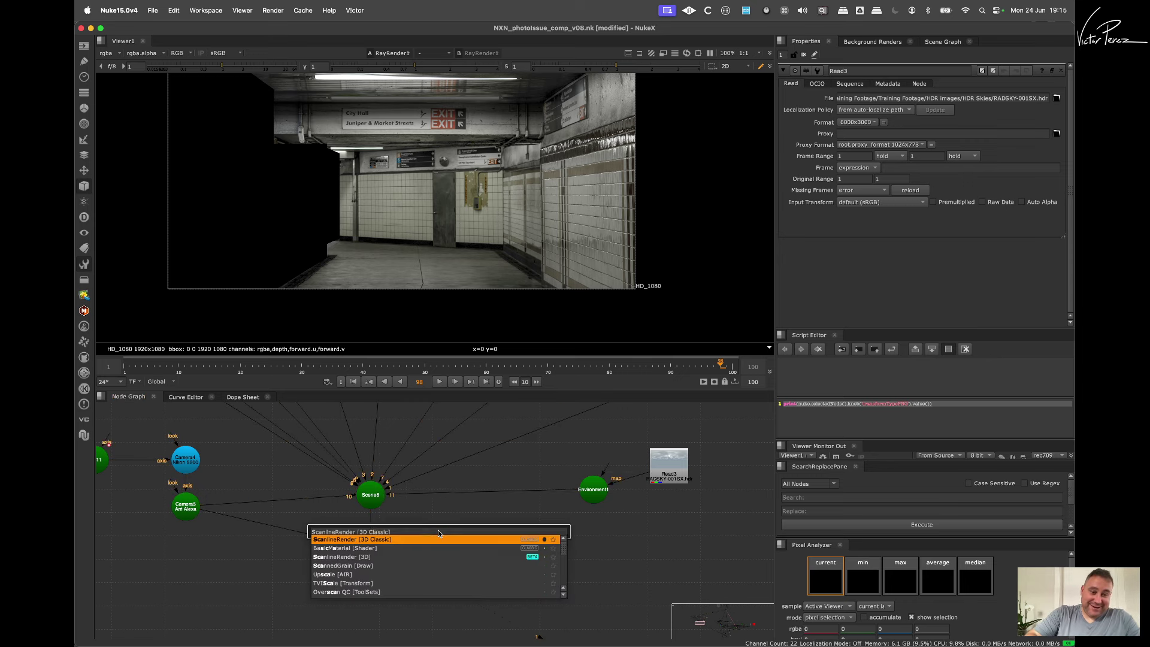
key("Return")
left_click_drag(429, 525, 371, 499)
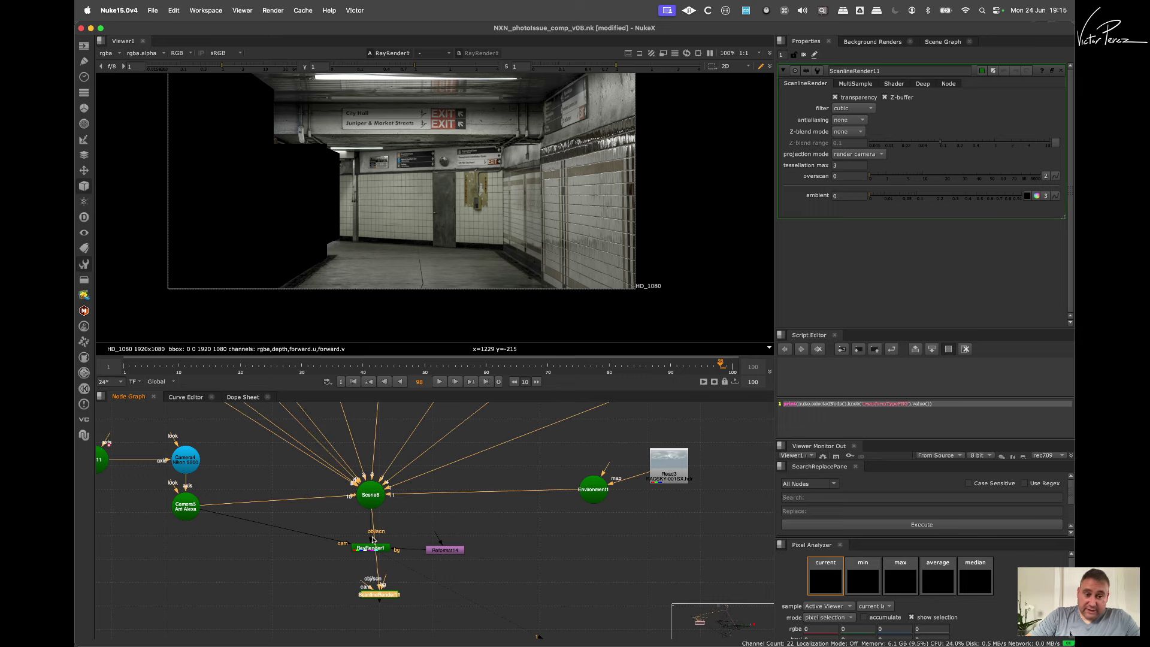
left_click_drag(366, 588, 424, 592)
key("1")
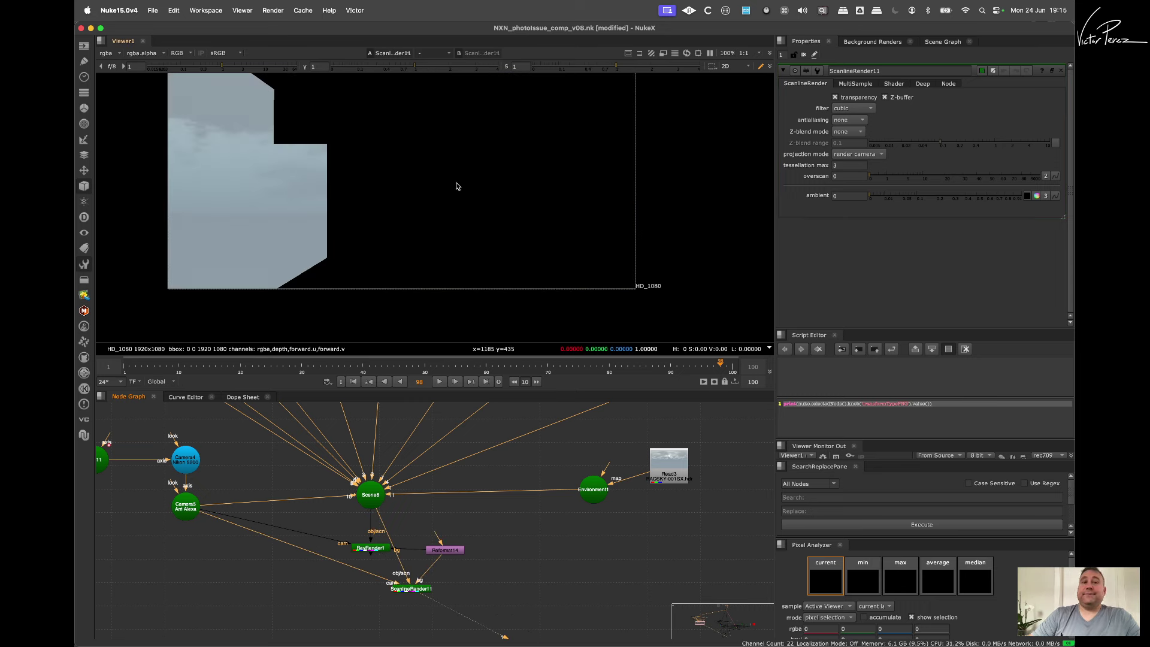
scroll(424, 182, "down", 8)
scroll(359, 175, "up", 17)
scroll(421, 173, "down", 10)
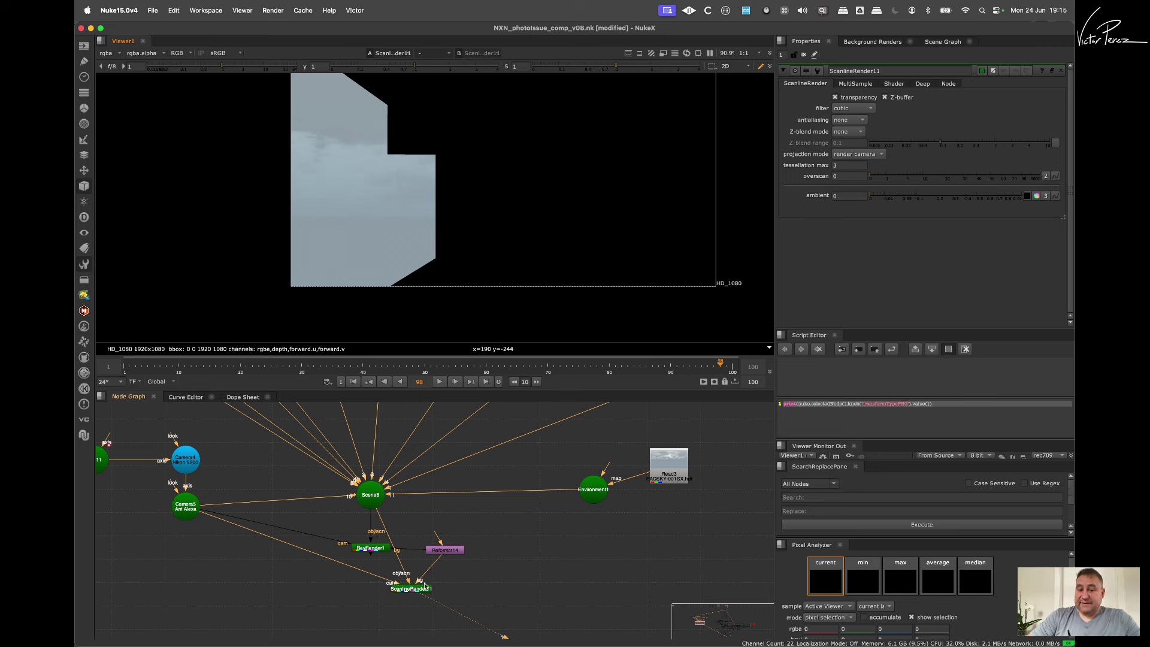
Step: Move ScanlineRender11 aside and add a Merge node combining it with the full textured subway render, viewing the result
left_click_drag(424, 586, 563, 564)
left_click(645, 557)
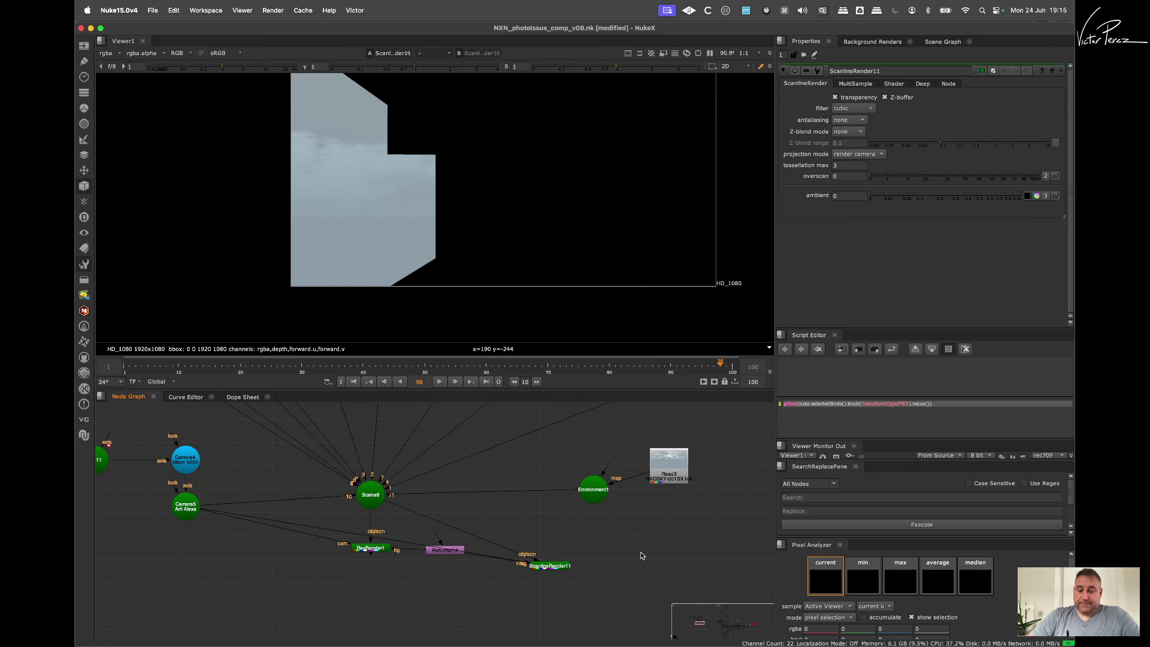
key("m")
left_click_drag(641, 555, 620, 603)
left_click(609, 587)
middle_click_drag(690, 568, 450, 523)
middle_click_drag(670, 509, 392, 528)
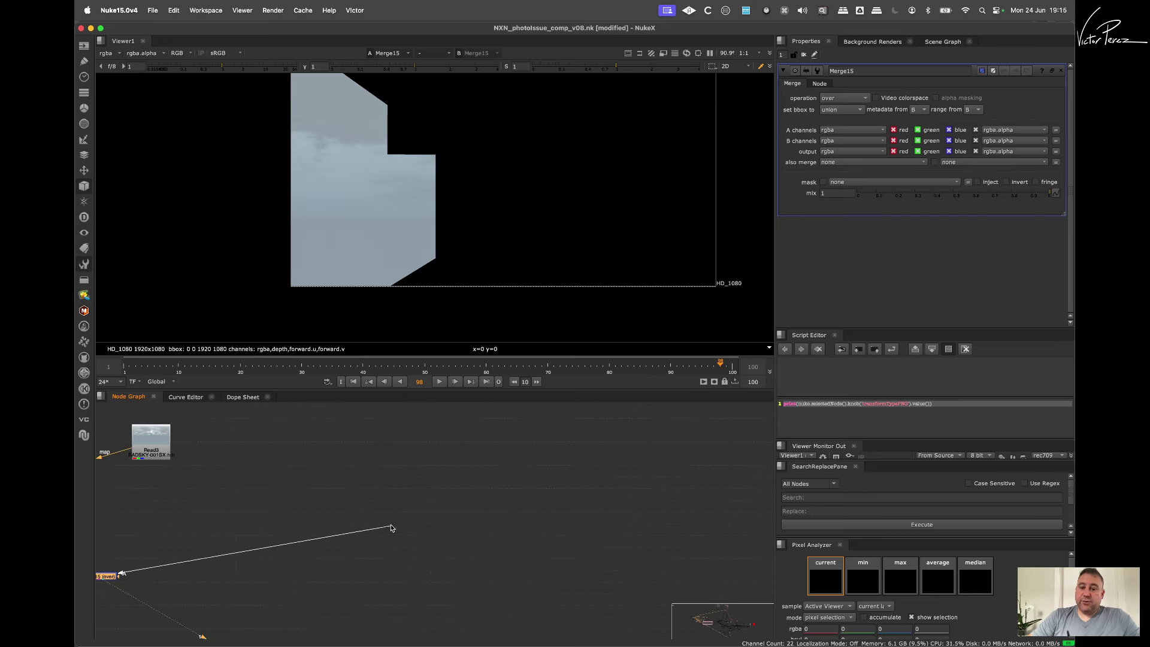
left_click_drag(391, 528, 522, 519)
scroll(330, 512, "down", 5)
scroll(281, 474, "up", 6)
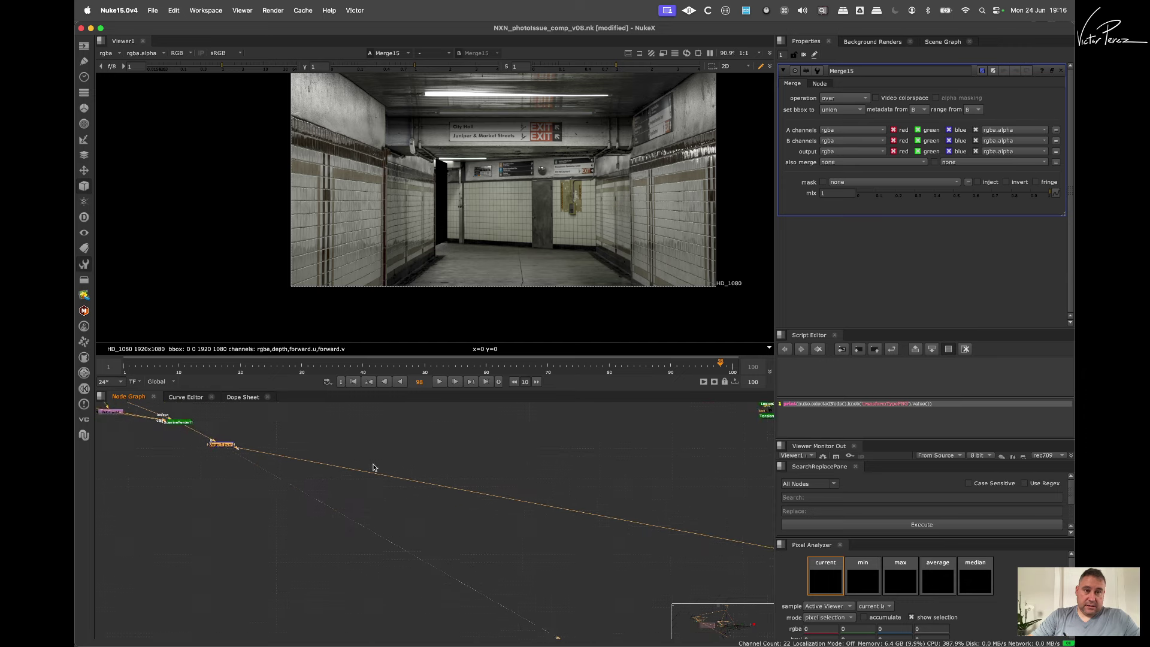
Step: Reposition the Merge15 node and set its operation to plus
left_click_drag(283, 477, 405, 561)
left_click(843, 99)
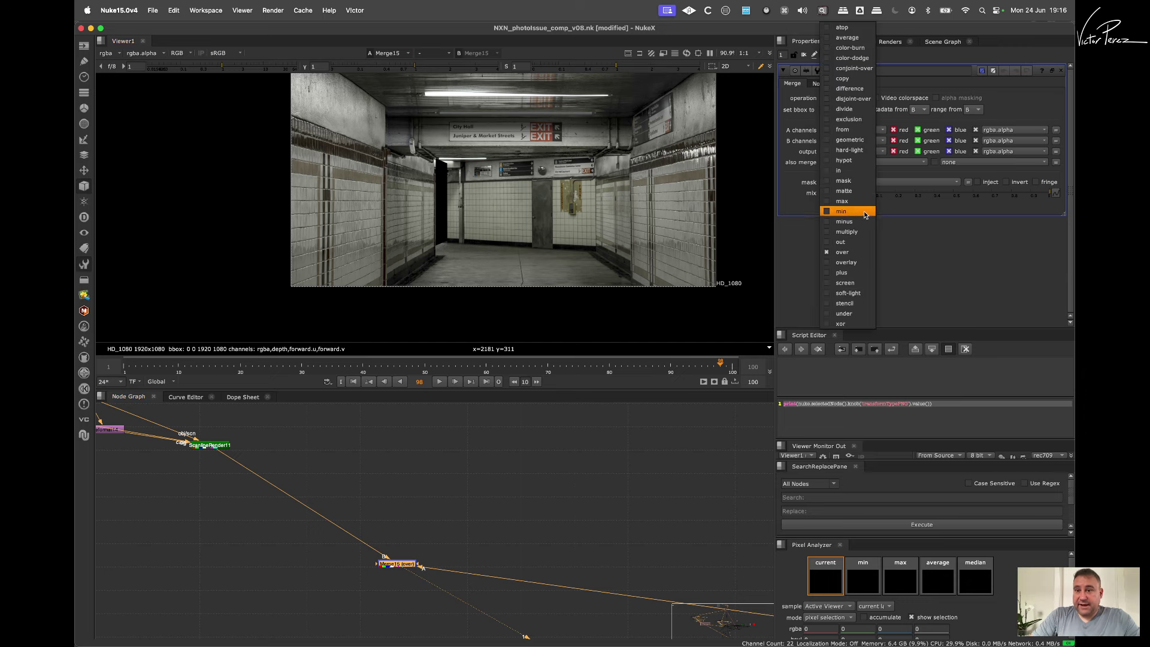
left_click(847, 267)
scroll(393, 188, "up", 2)
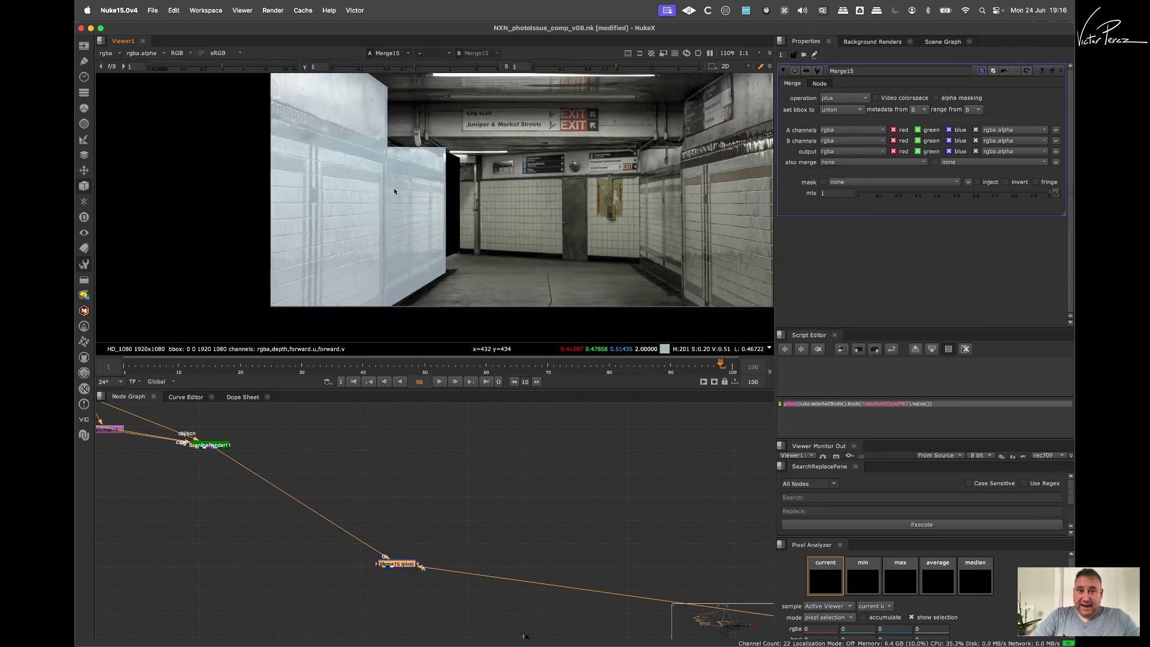
scroll(378, 182, "down", 2)
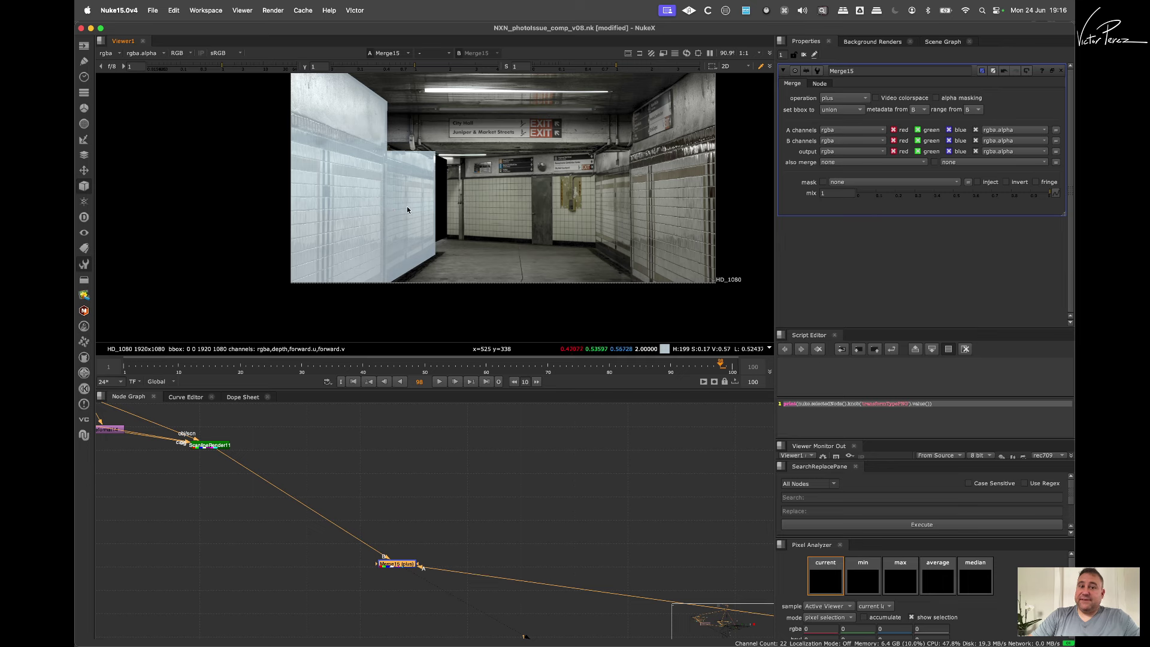
Step: View the original ScanlineRender below Scene1 and examine the left wall tiles up close without the environment reflection
scroll(303, 476, "down", 2)
left_click_drag(267, 448, 219, 486)
scroll(480, 533, "down", 2)
middle_click_drag(480, 534, 321, 506)
scroll(566, 534, "up", 6)
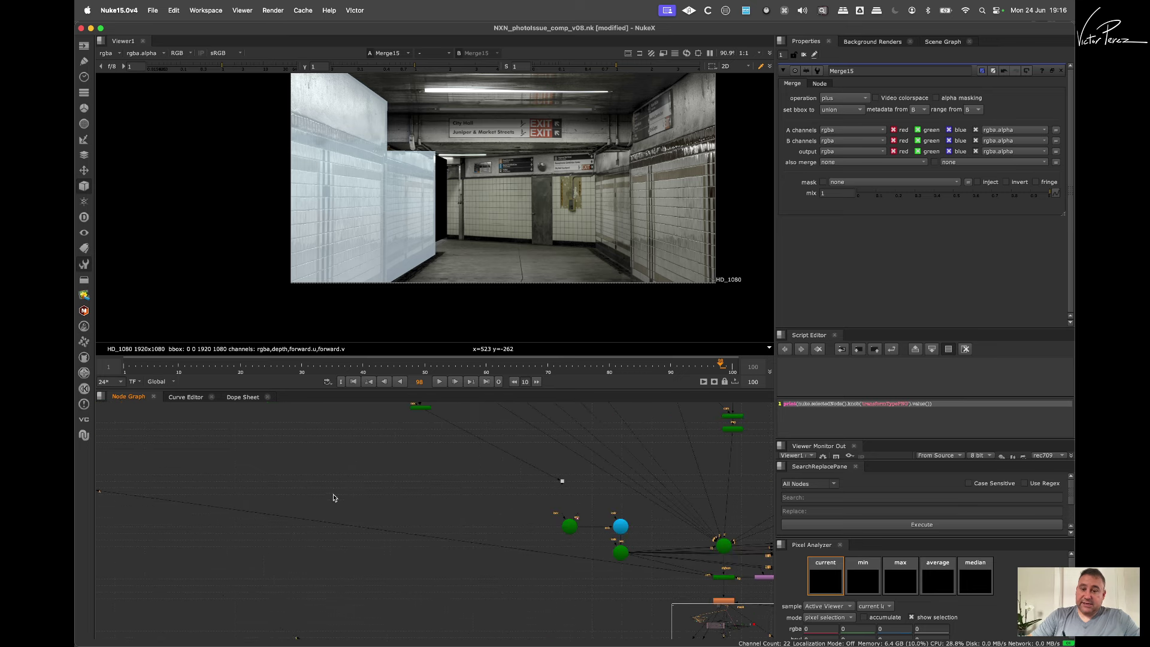
left_click(577, 518)
key("1")
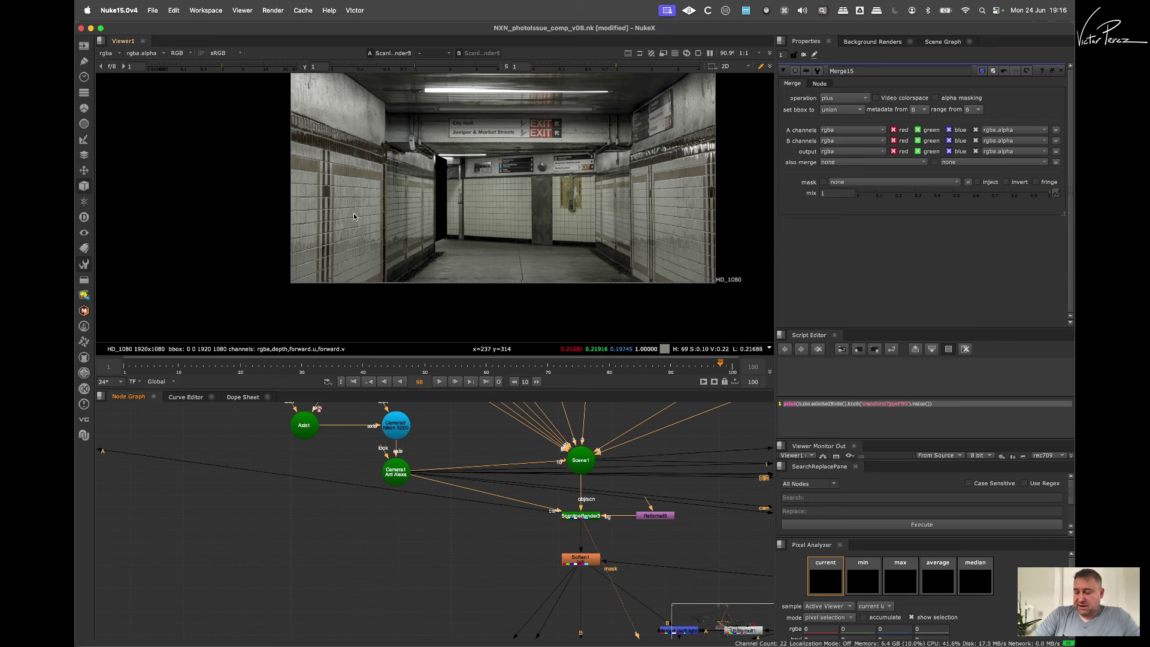
scroll(361, 541, "down", 5)
middle_click_drag(152, 502, 438, 546)
scroll(286, 528, "up", 2)
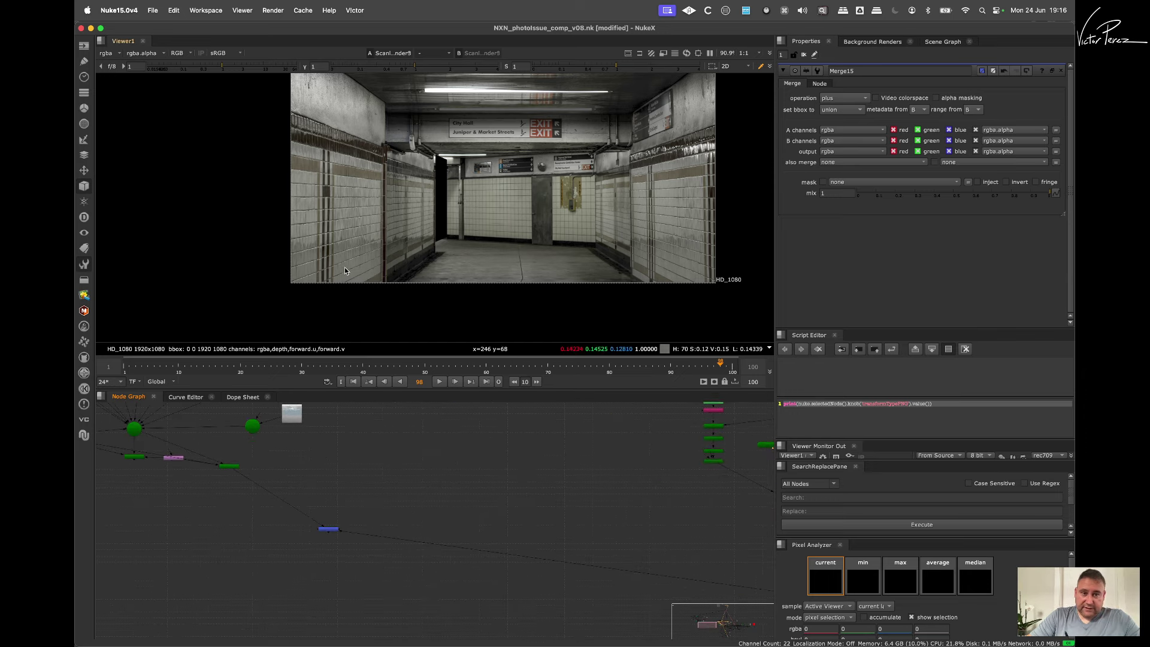
scroll(356, 247, "up", 5)
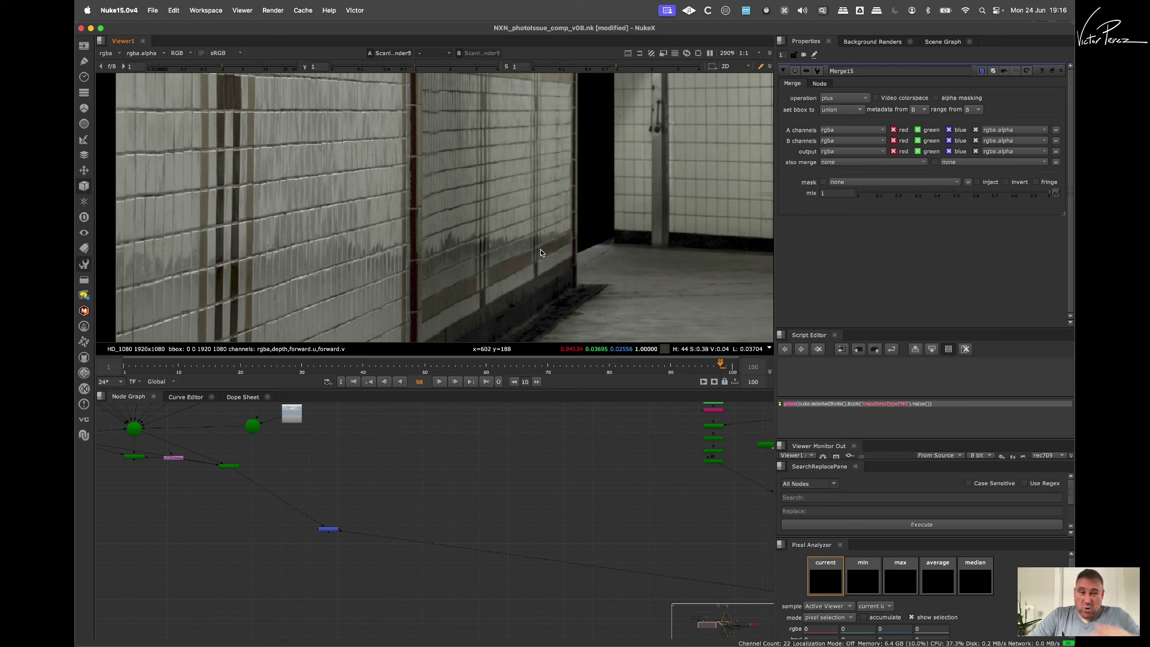
Step: View the Merge15 result and compare the reflective left walls with the sky image feeding Environment1
left_click_drag(367, 505, 325, 546)
key("1")
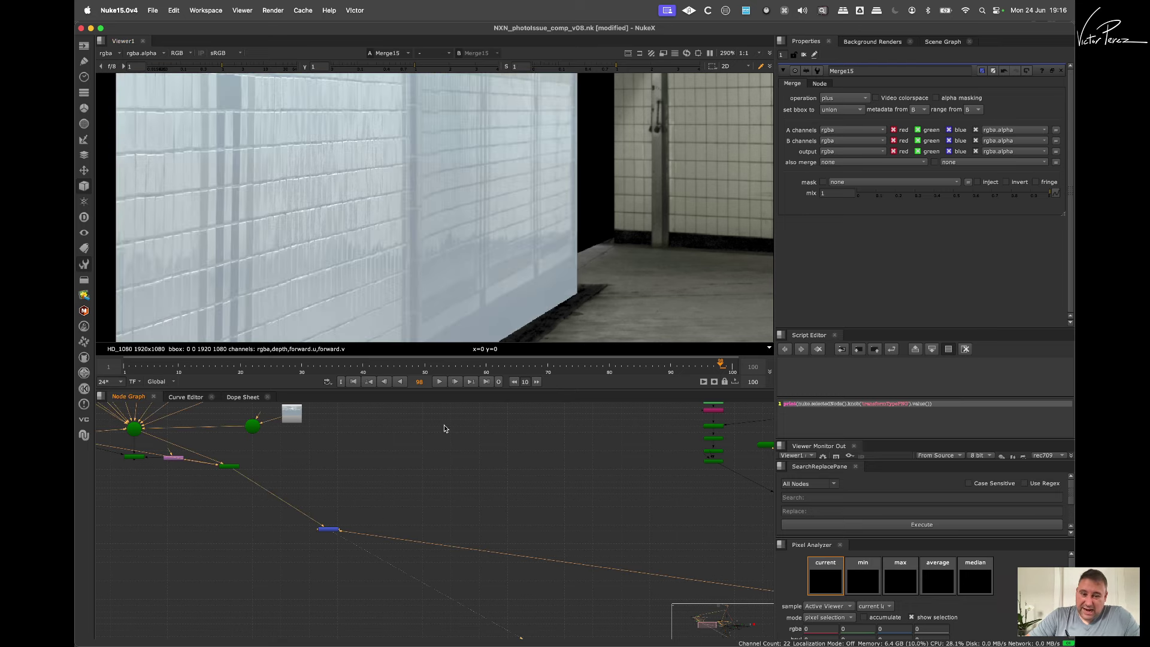
scroll(454, 247, "down", 7)
middle_click_drag(338, 484, 413, 536)
scroll(412, 540, "up", 5)
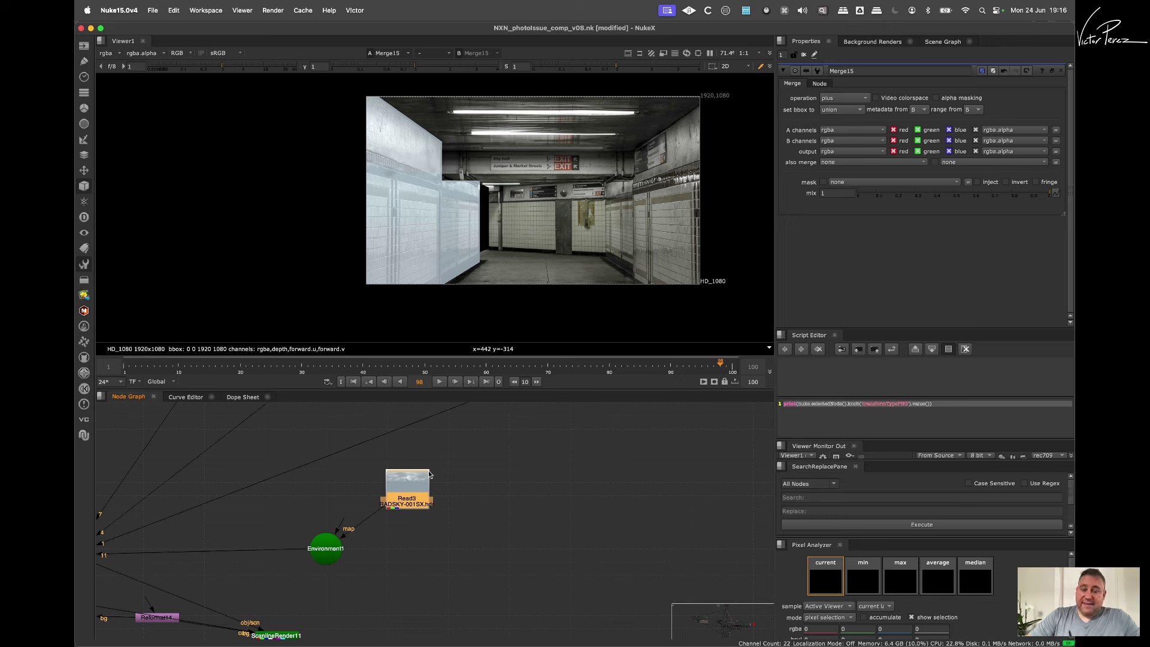
scroll(398, 469, "down", 2)
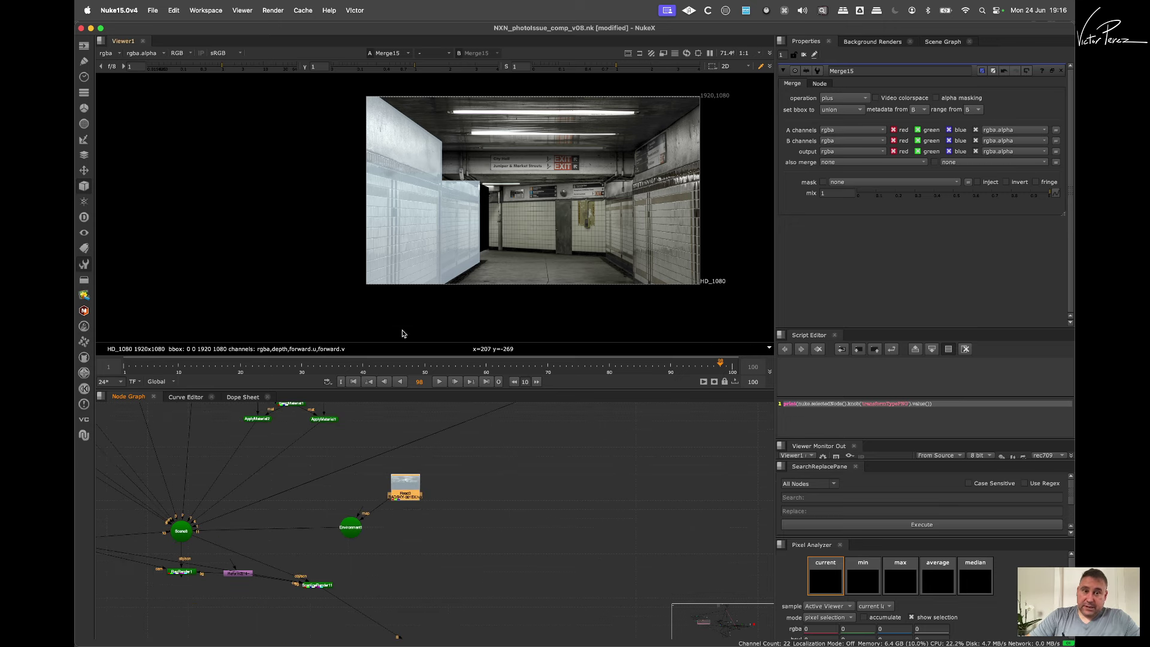
Step: Go back to RayRender1 below Scene8 and view its output
middle_click_drag(412, 506, 441, 566)
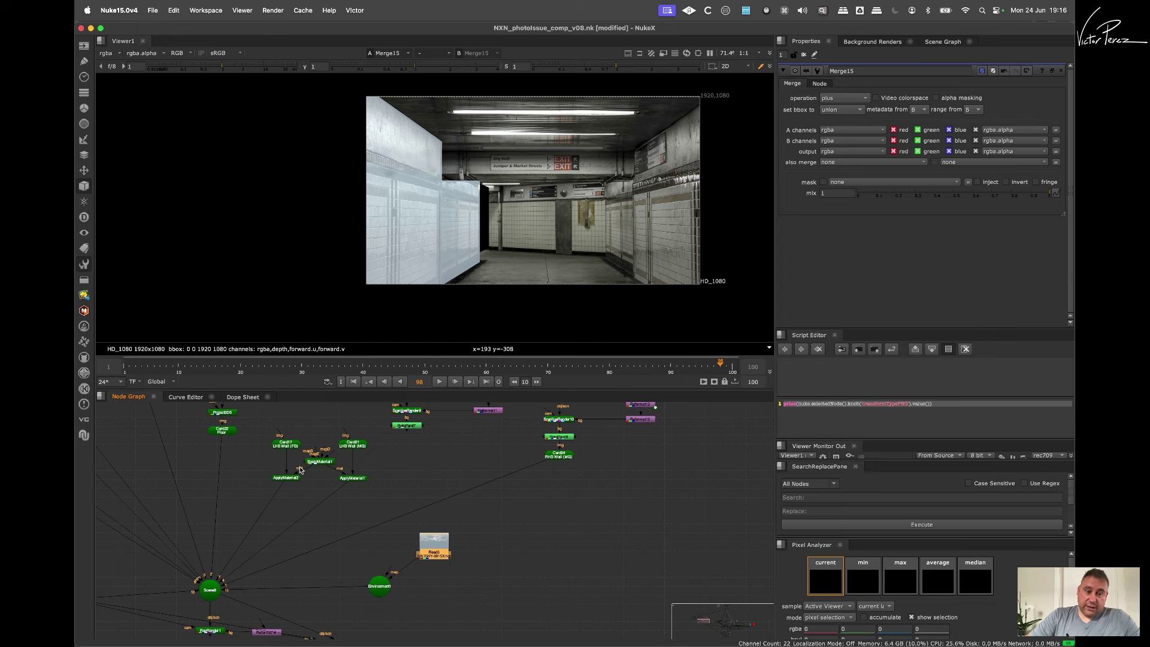
middle_click_drag(402, 563, 471, 494)
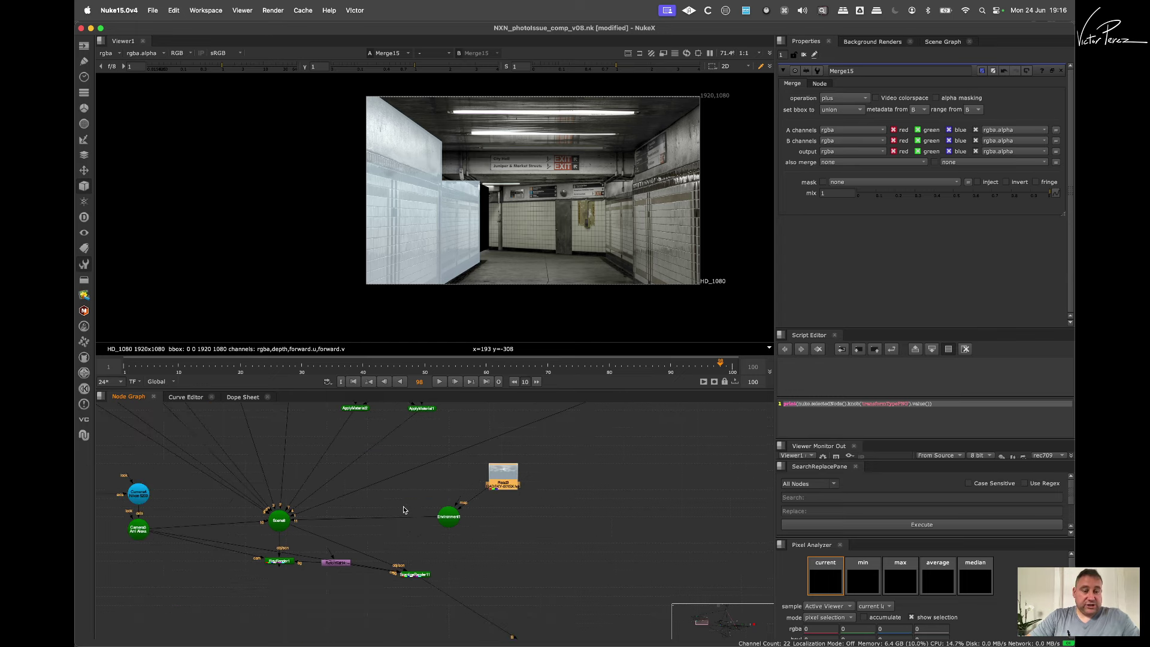
left_click_drag(284, 564, 284, 573)
key("1")
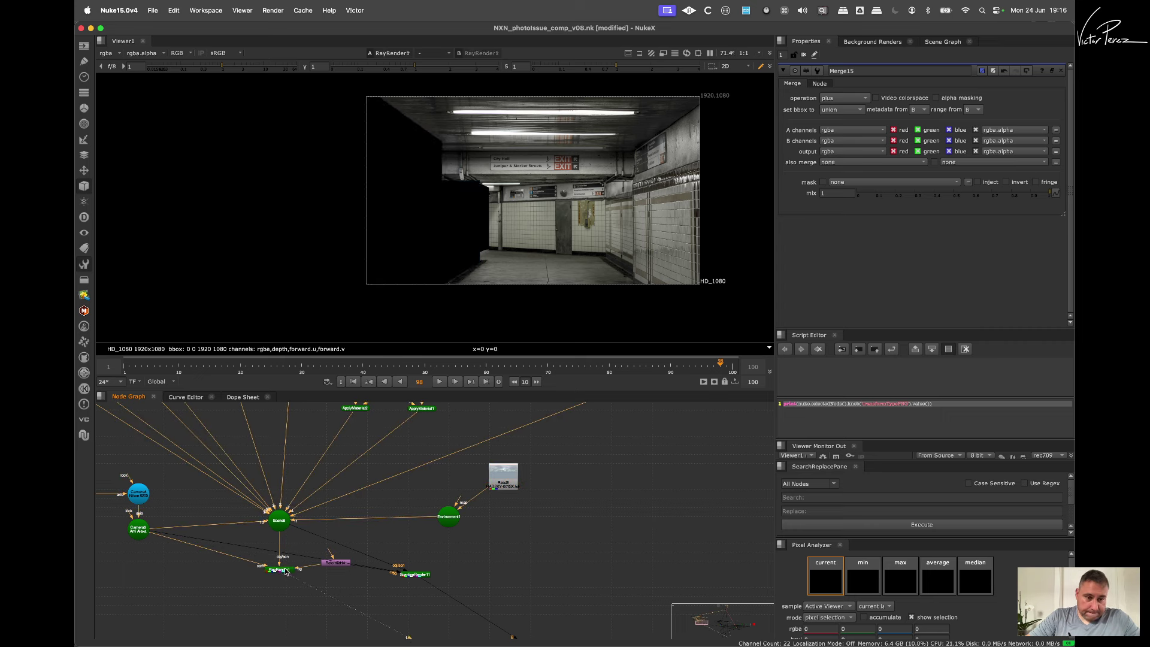
Step: Try 8 stochastic samples on RayRender1 and return the setting to 0
double_click(285, 570)
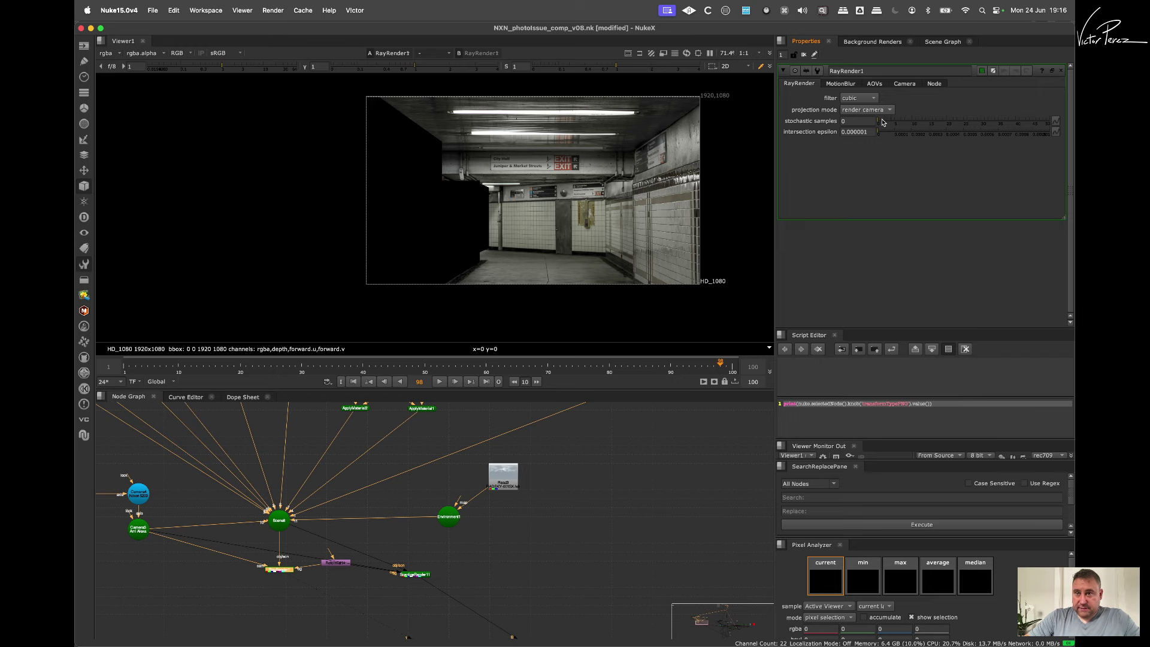
left_click(907, 123)
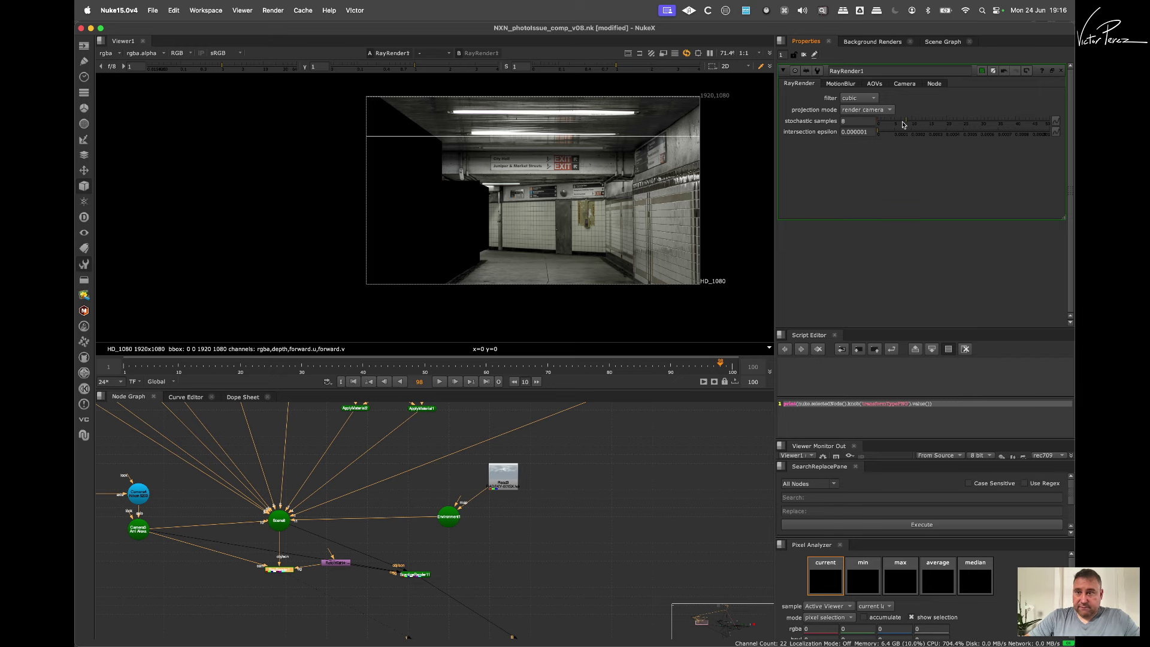
left_click_drag(904, 125, 786, 127)
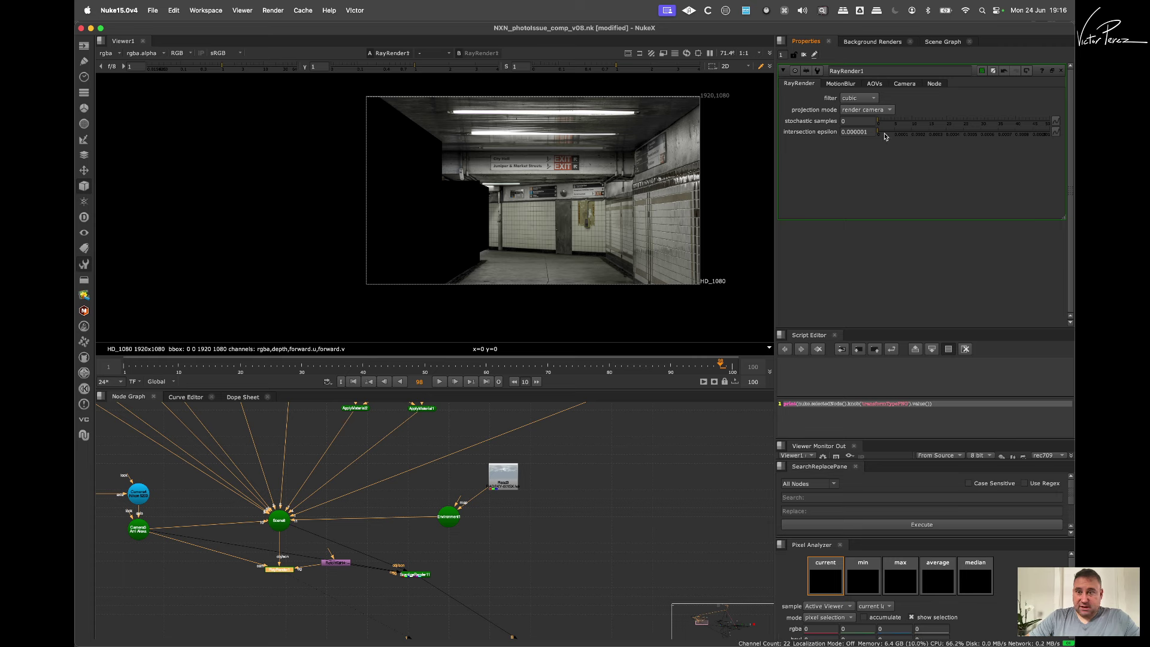
Step: Look through RayRender1's motion blur and AOV settings and try the rgba layer for the reflection AOV
left_click(842, 84)
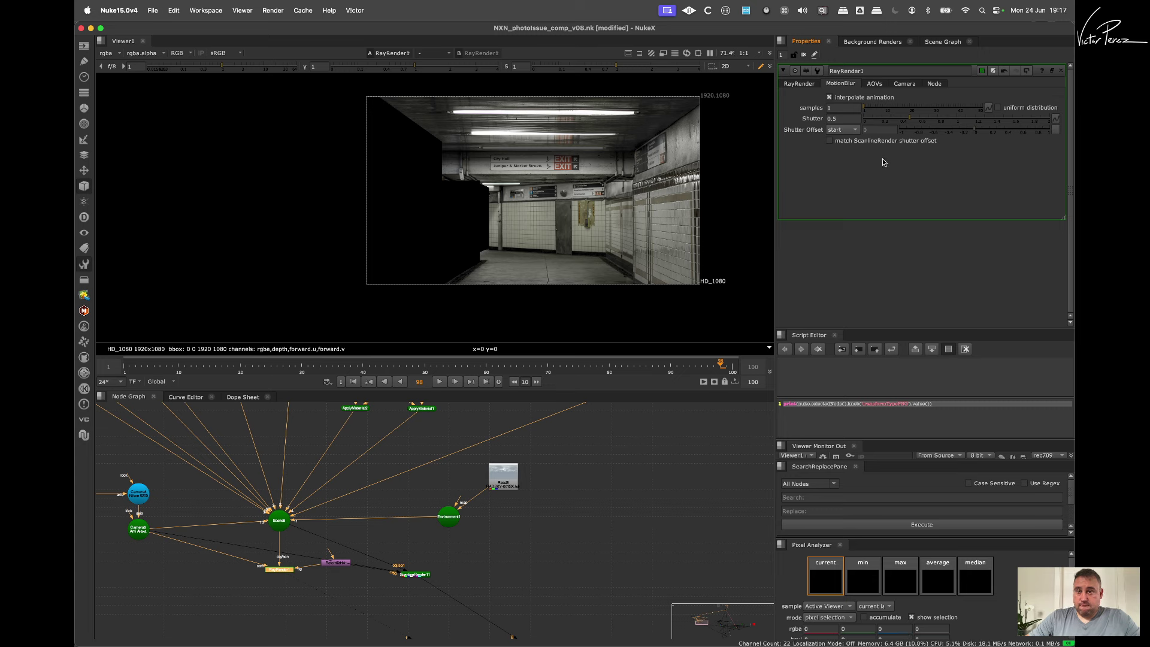
left_click(877, 84)
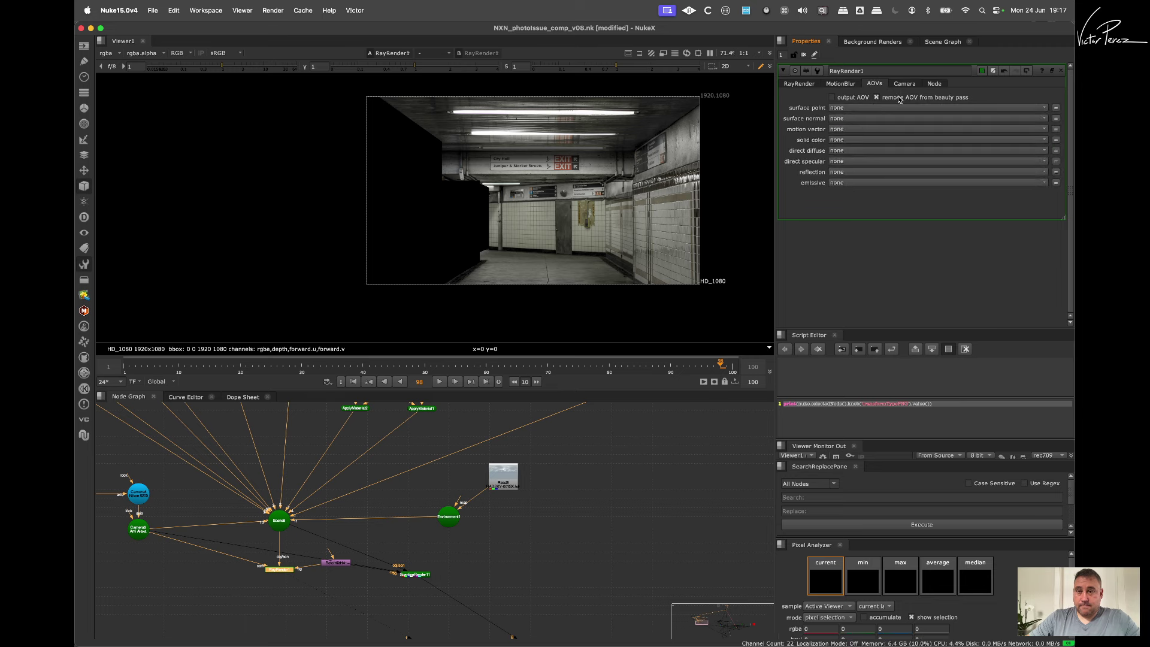
left_click(849, 172)
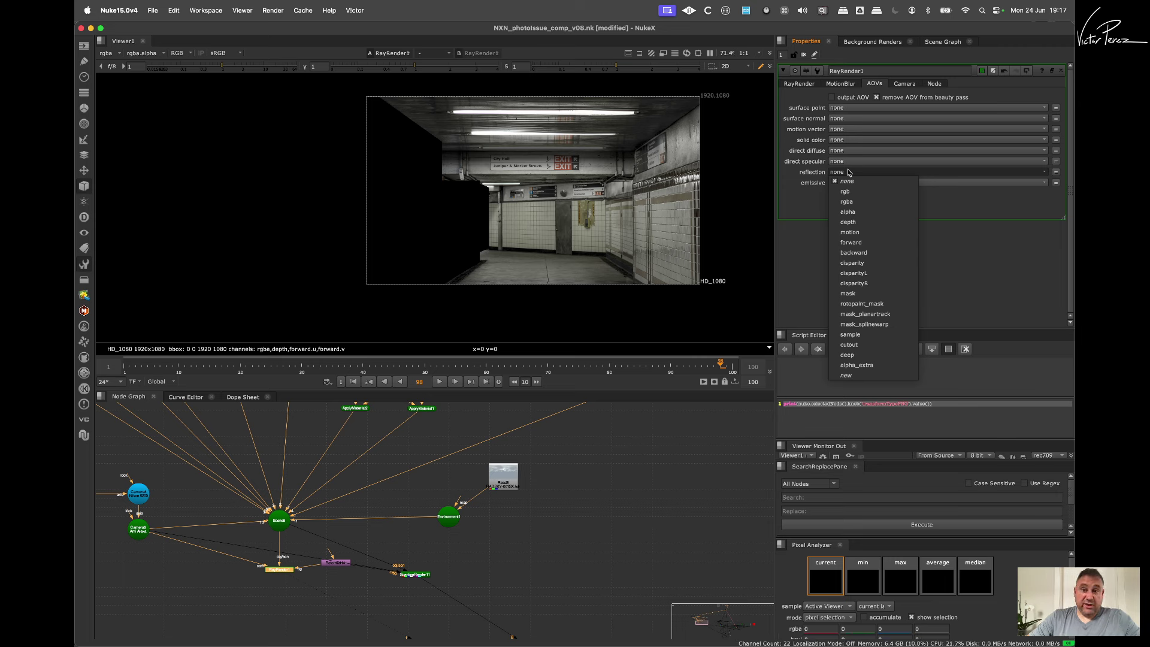
left_click(865, 202)
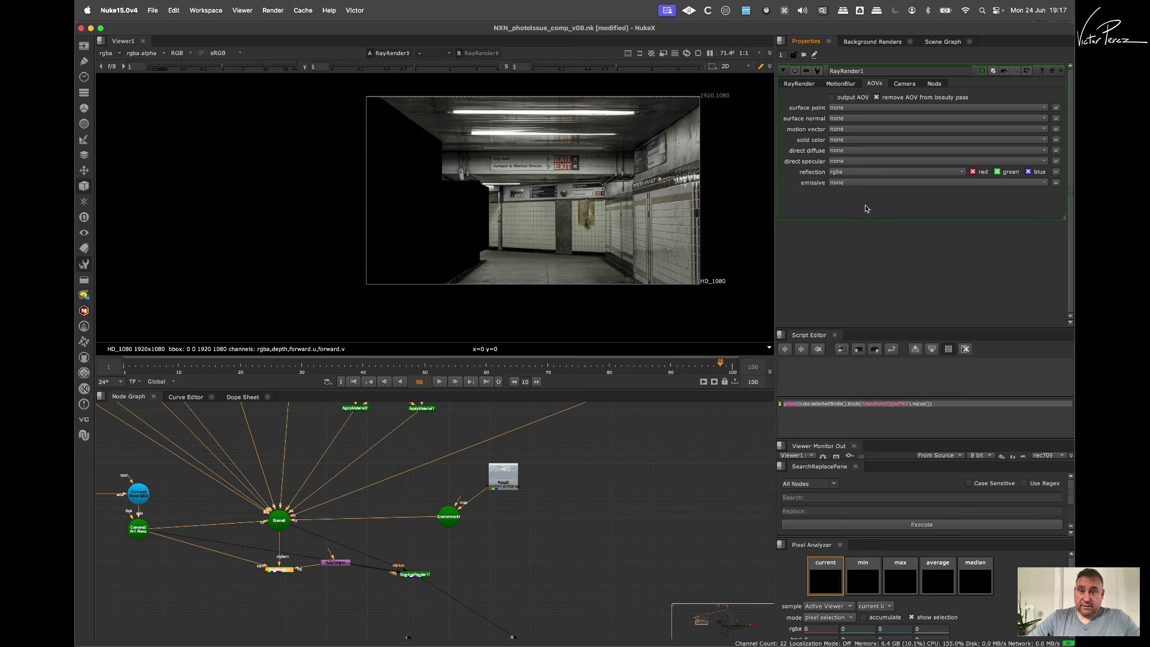
scroll(307, 582, "up", 5)
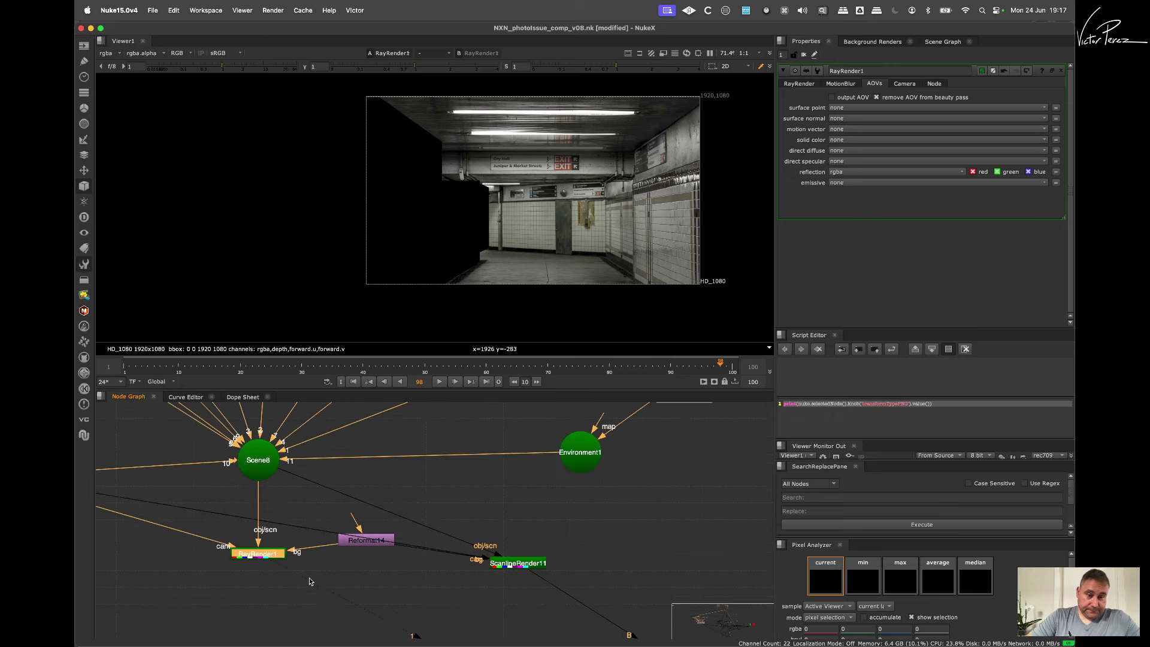
left_click(242, 555)
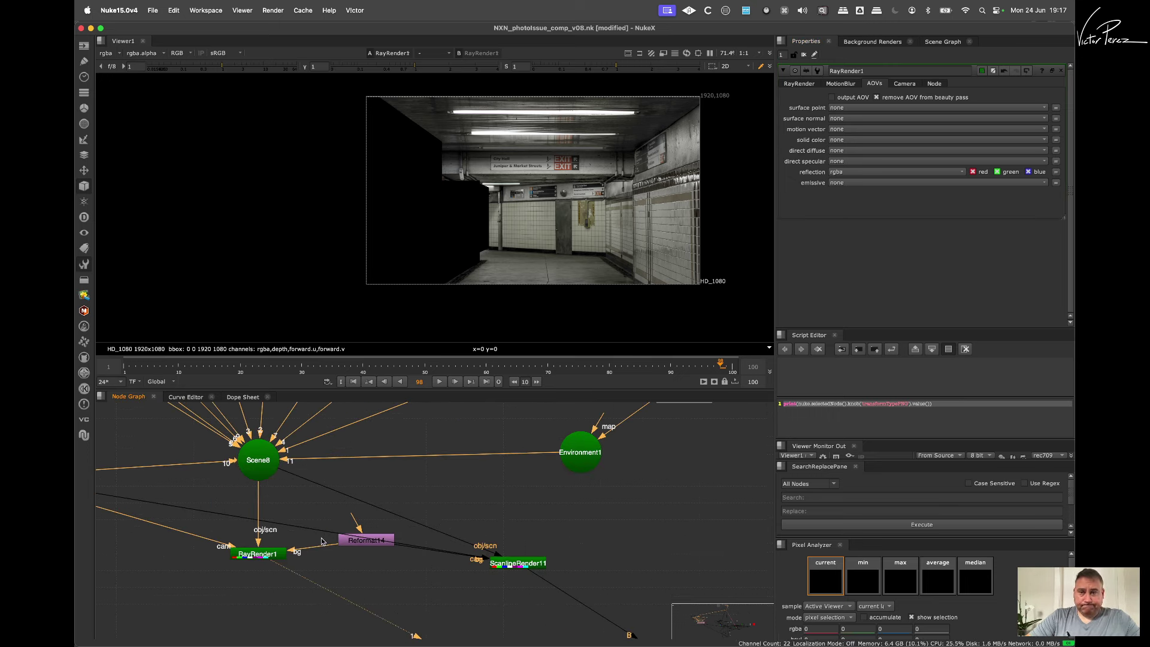
Step: Assign RayRender1's reflection AOV to a new layer named reflection with rgba channels and enable AOV output
left_click(872, 172)
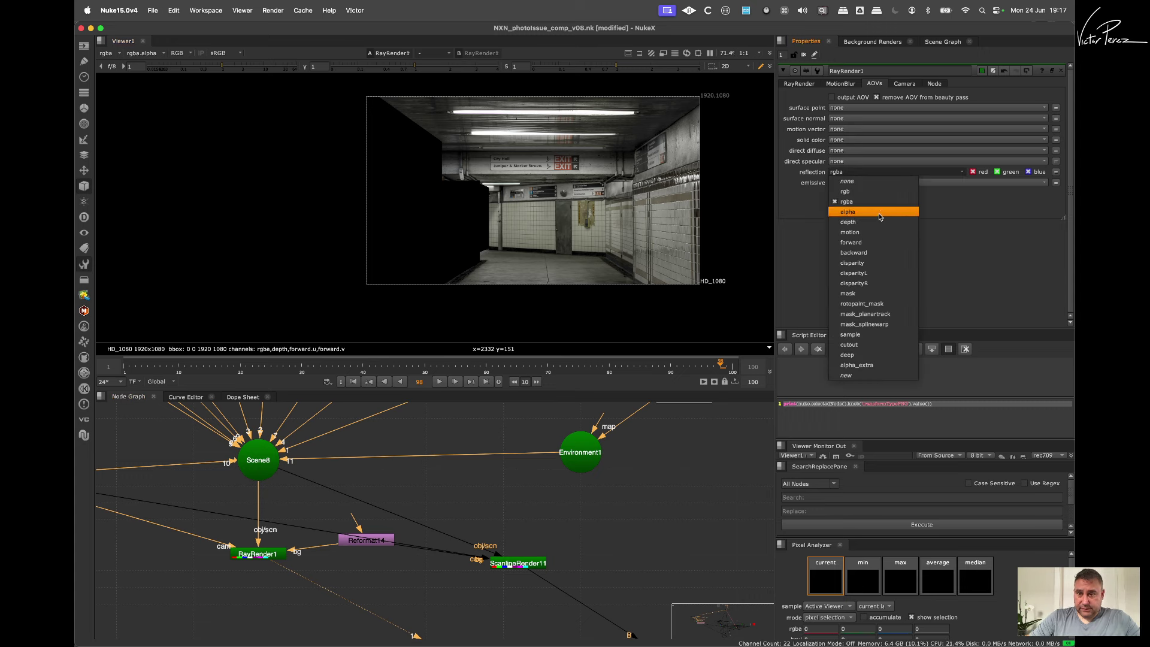
left_click(899, 375)
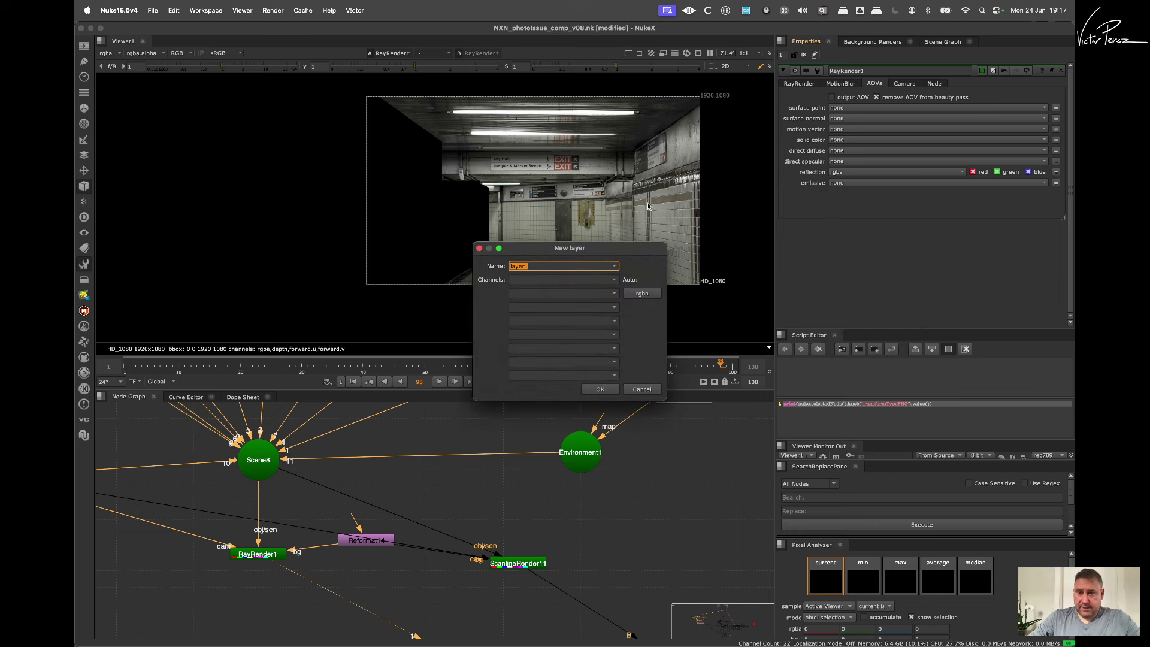
type("re")
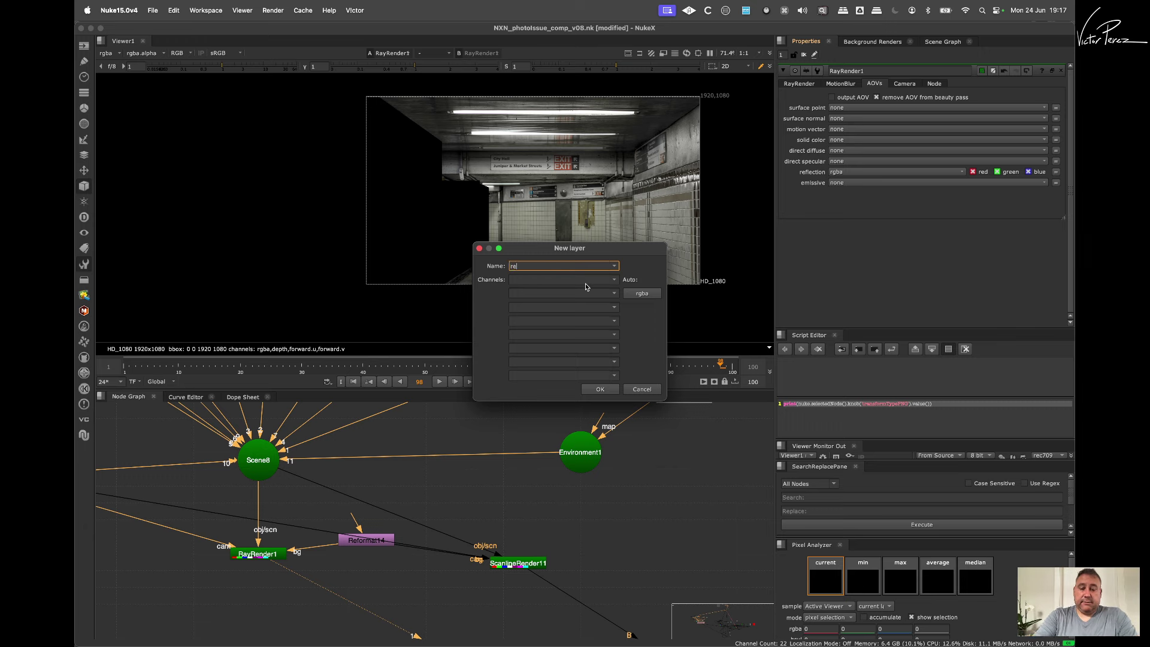
type("flection")
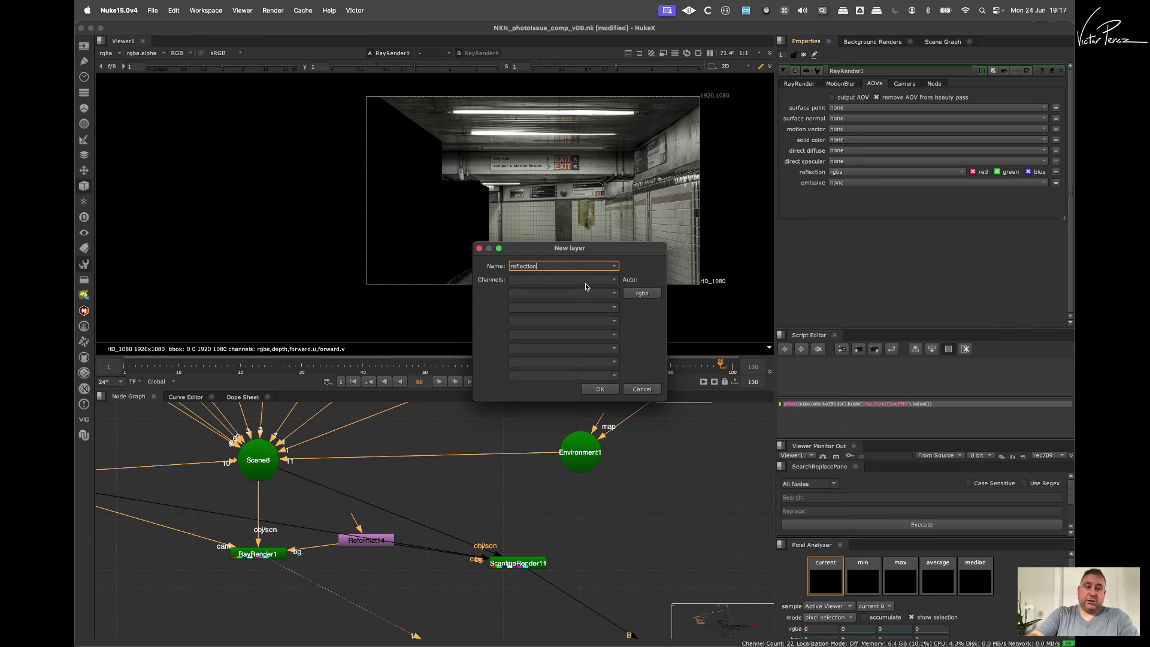
left_click(643, 294)
left_click(600, 389)
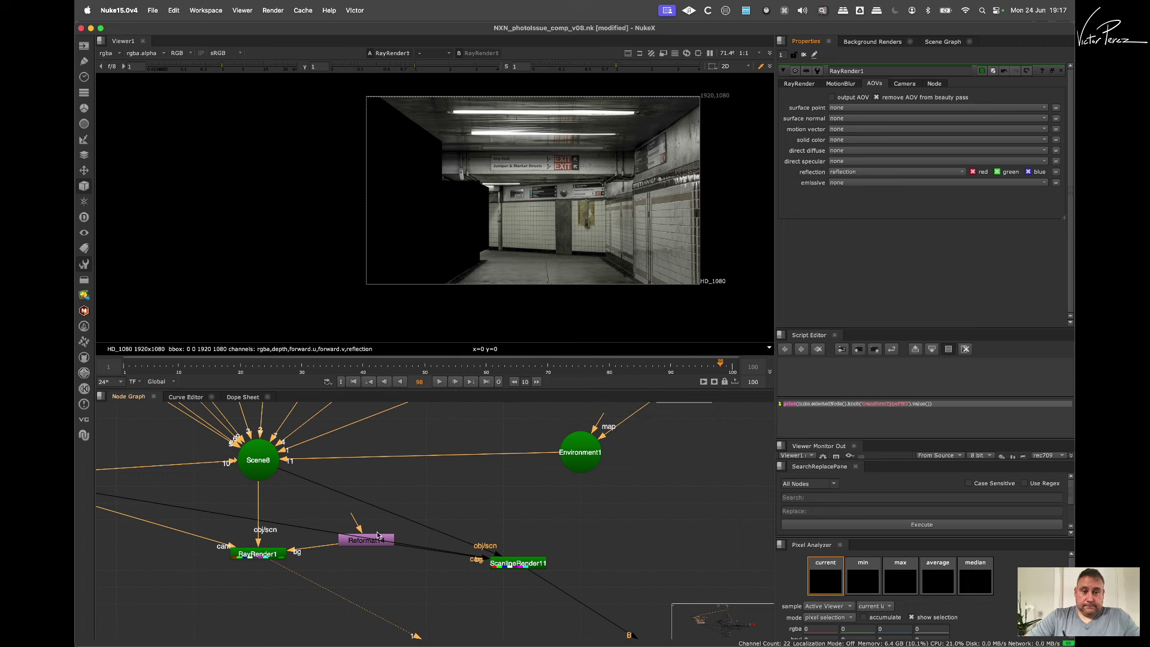
scroll(420, 539, "down", 2)
middle_click_drag(393, 562, 453, 528)
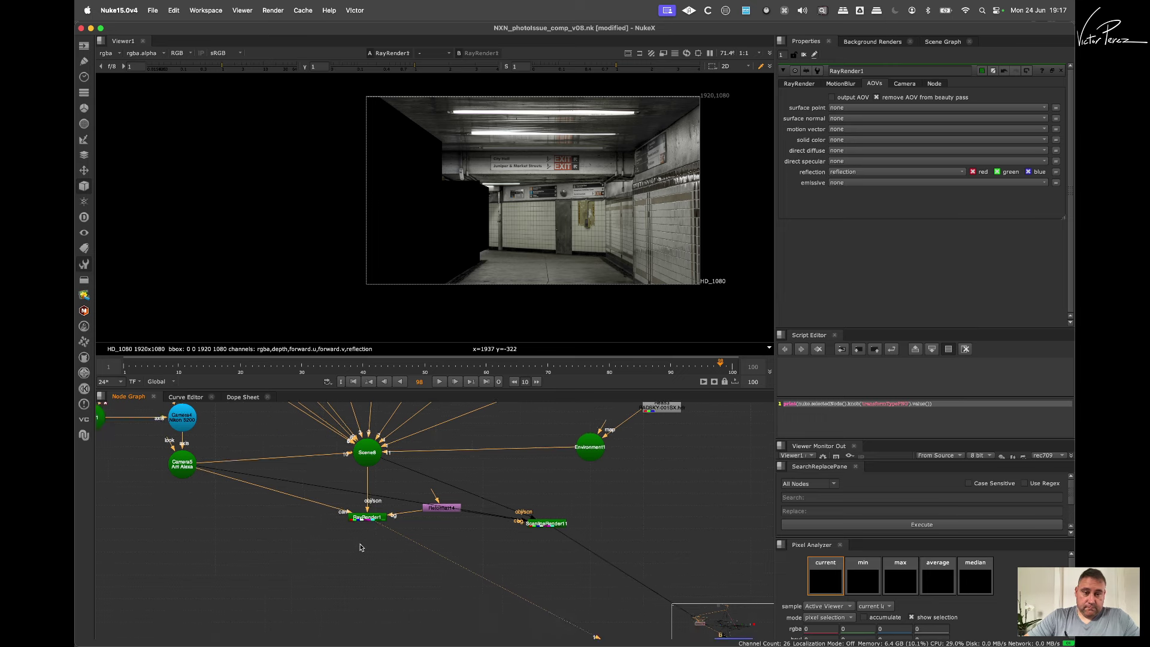
scroll(381, 519, "up", 2)
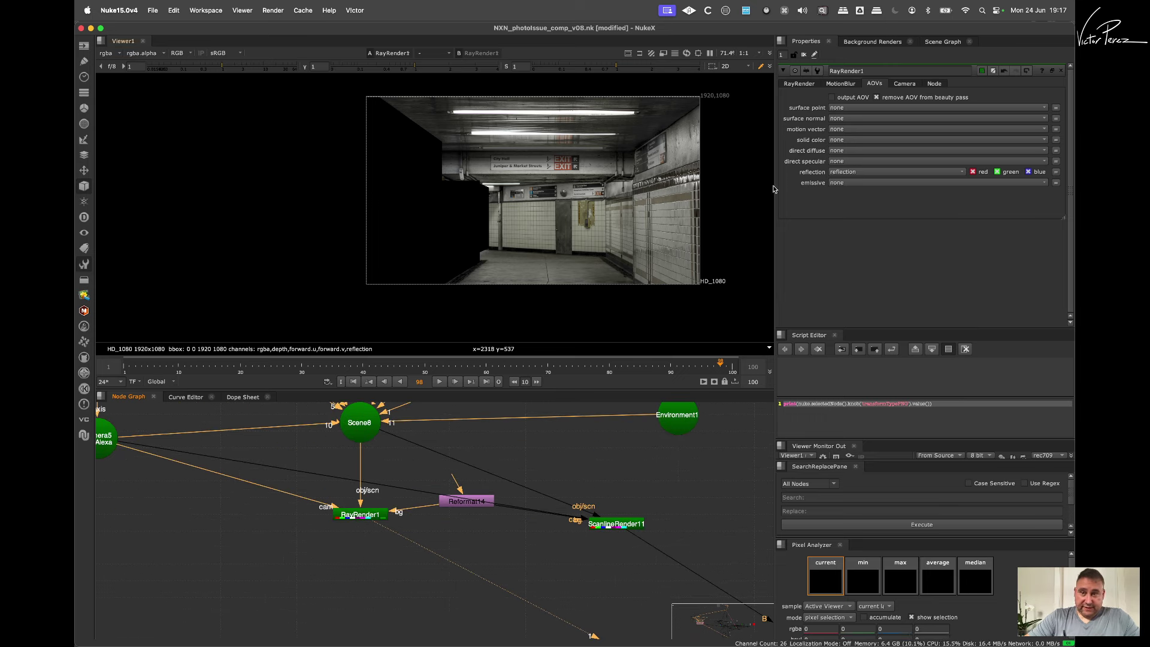
left_click(856, 100)
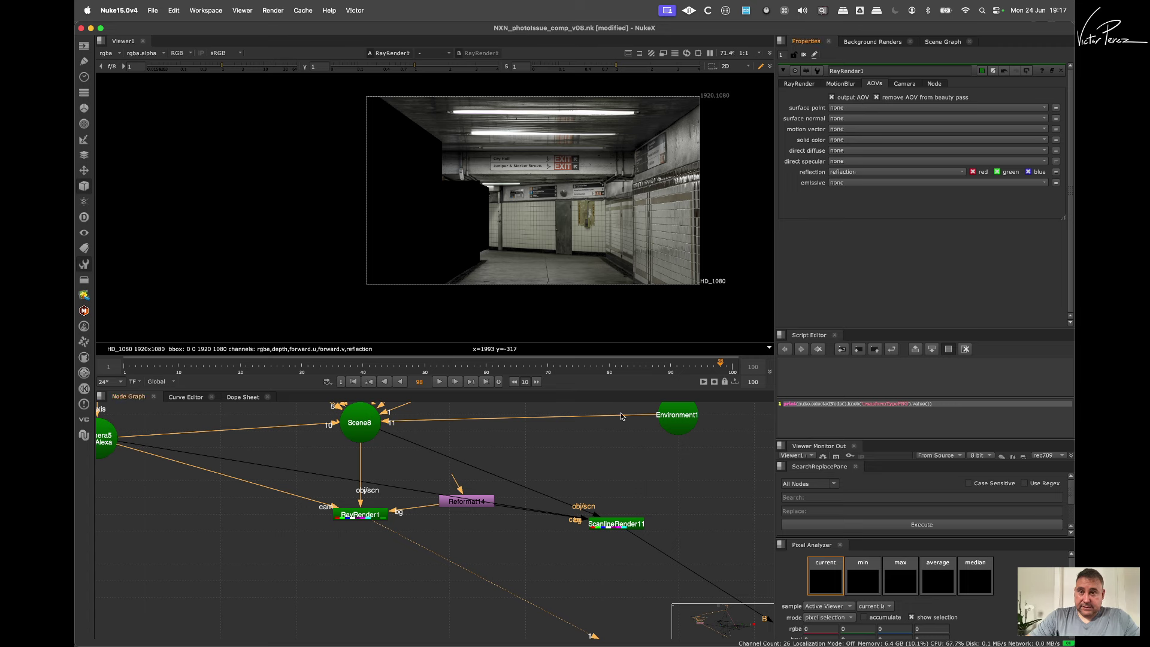
Step: Add a LayerContactSheet below RayRender1 and view its output
scroll(359, 562, "up", 1)
left_click(360, 562)
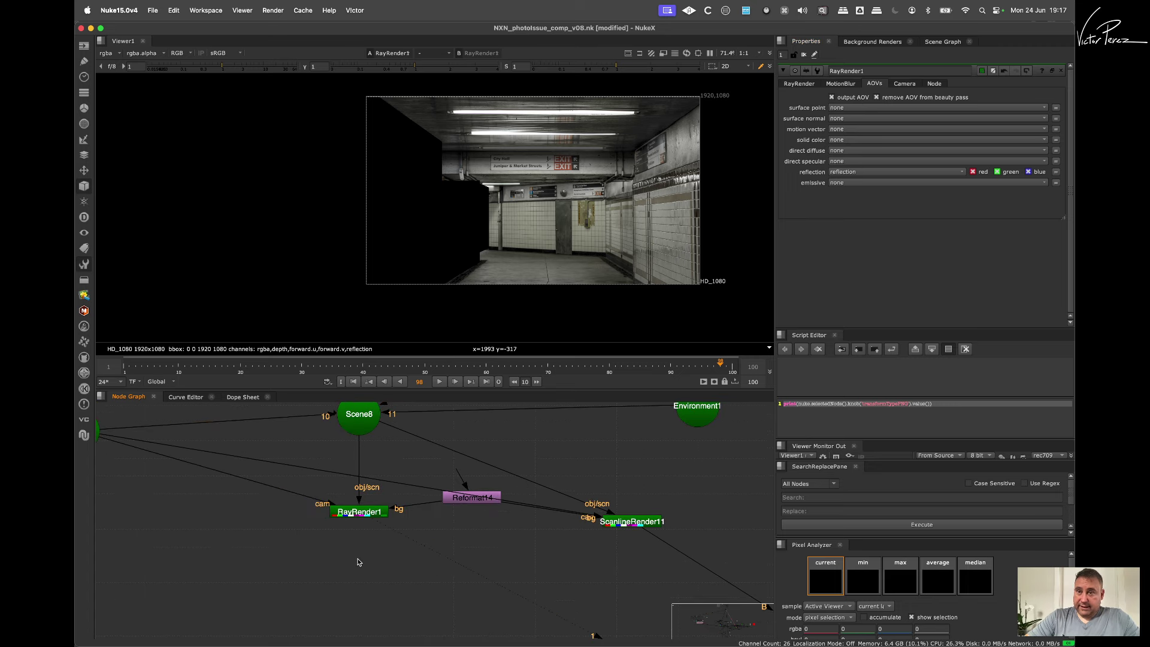
key("Tab")
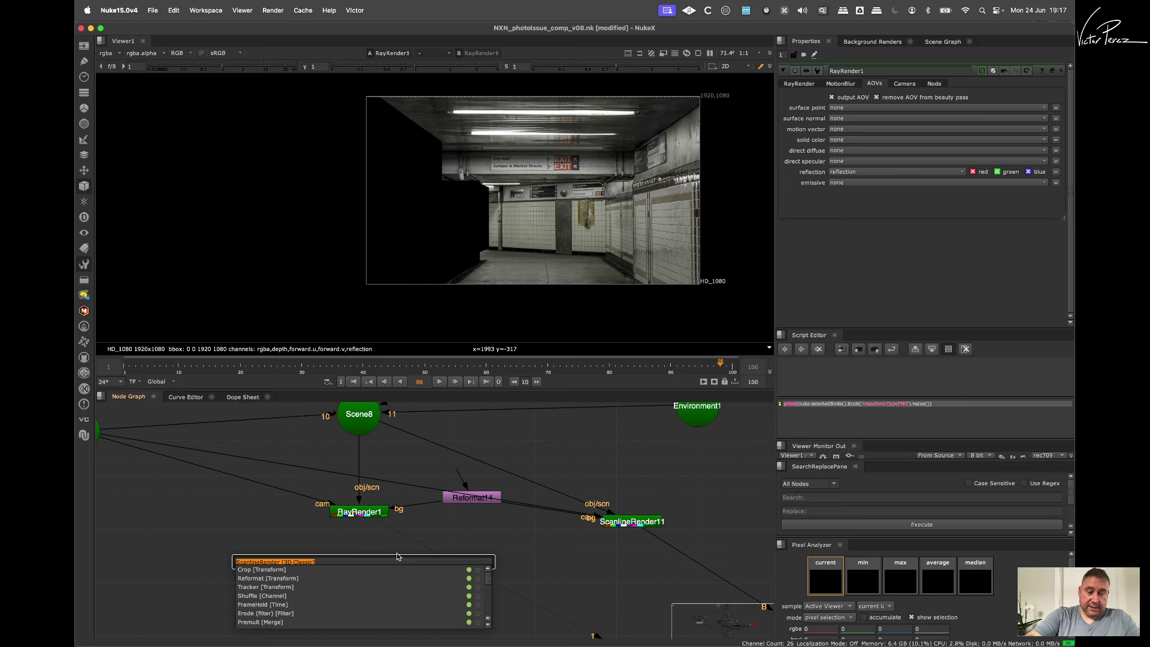
type("layer")
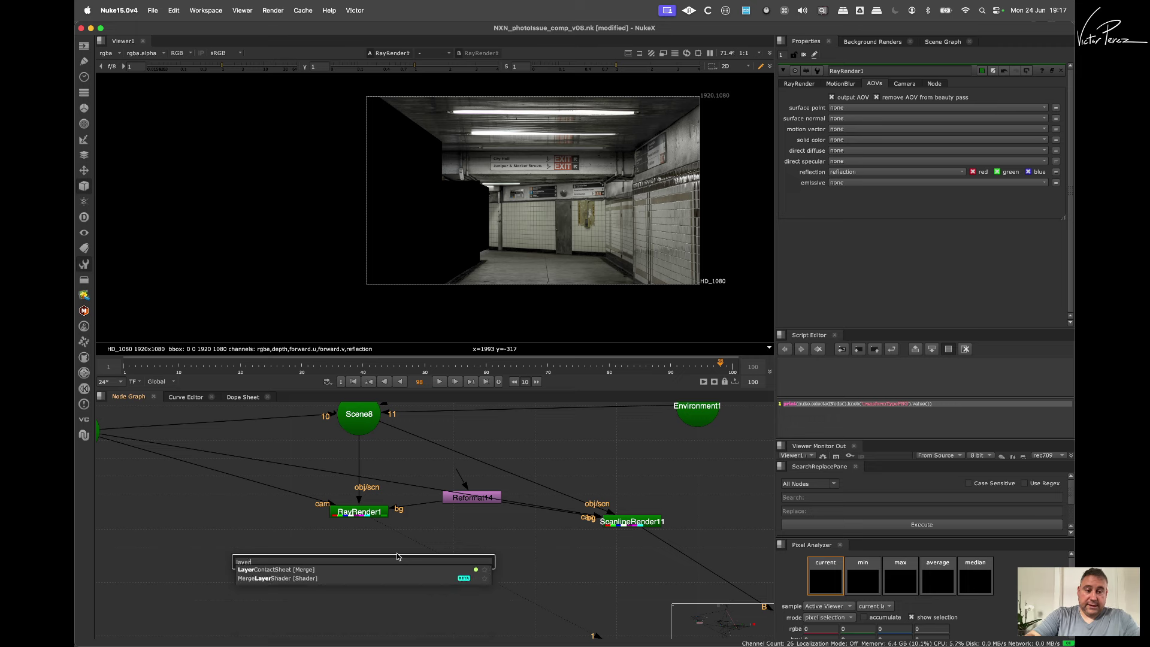
key("Down")
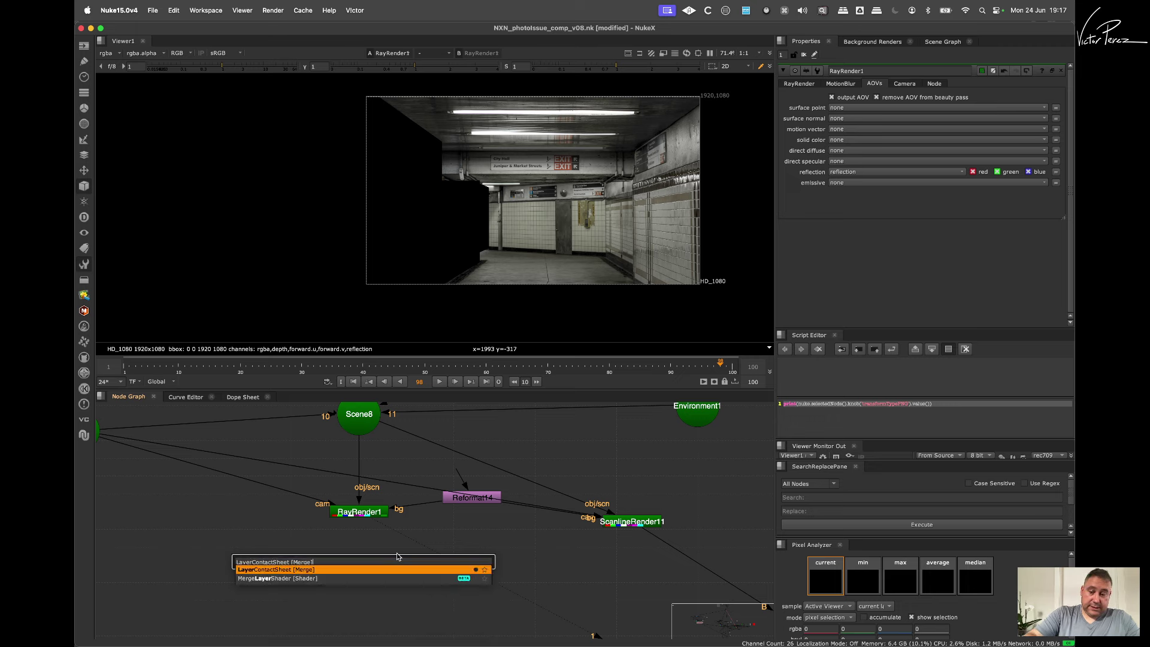
key("Return")
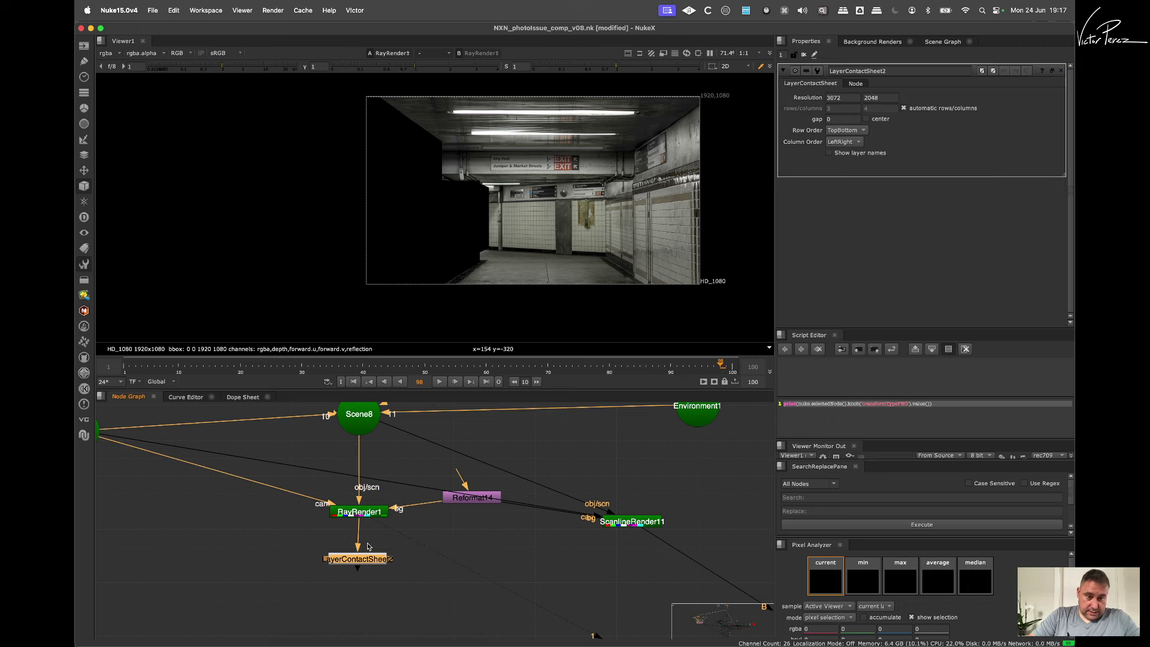
key("1")
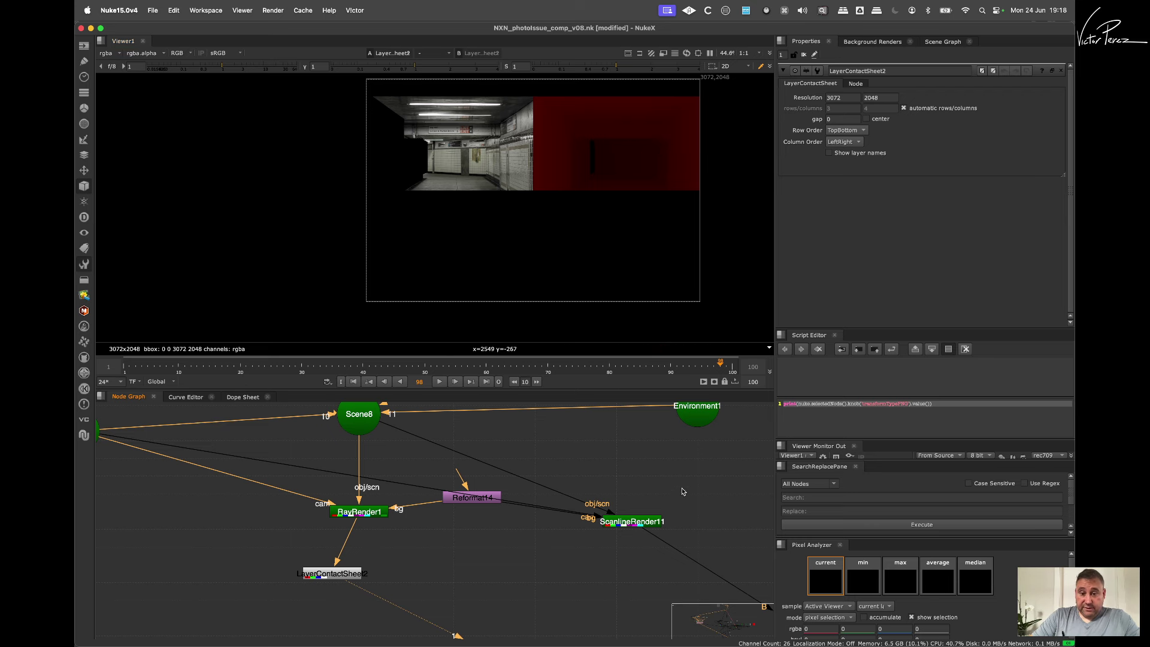
Step: Feed the contact sheet from ScanlineRender11 to compare its layers, then reconnect it to RayRender1 and align it underneath
left_click_drag(679, 495, 533, 578)
left_click_drag(353, 534, 629, 522)
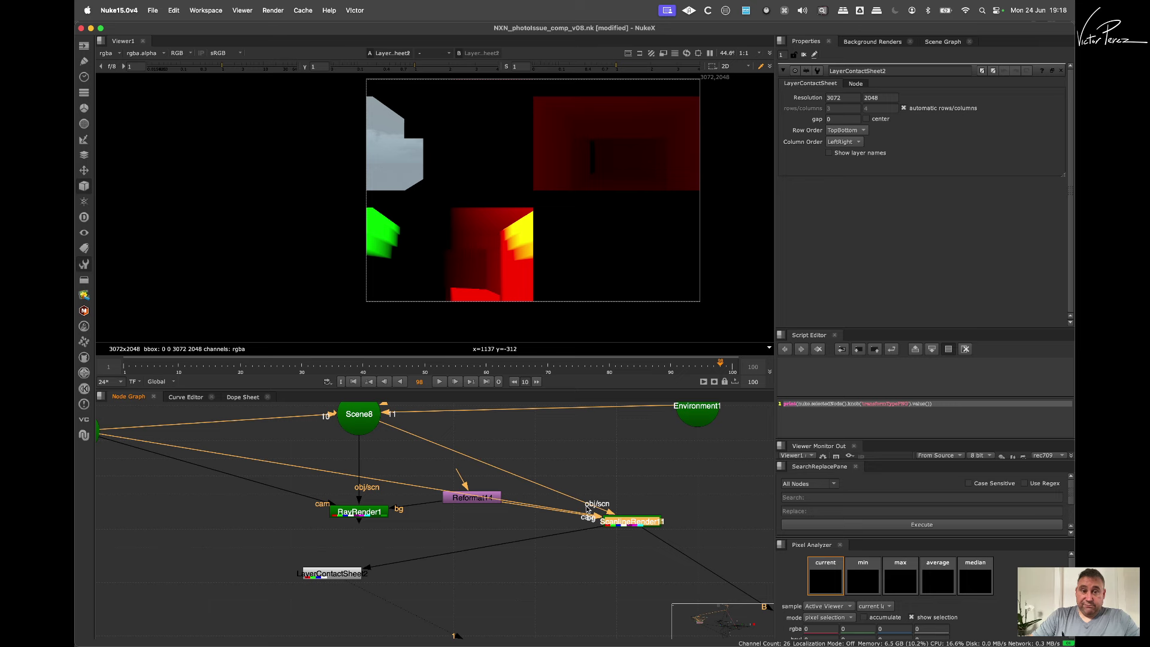
left_click_drag(593, 537, 353, 520)
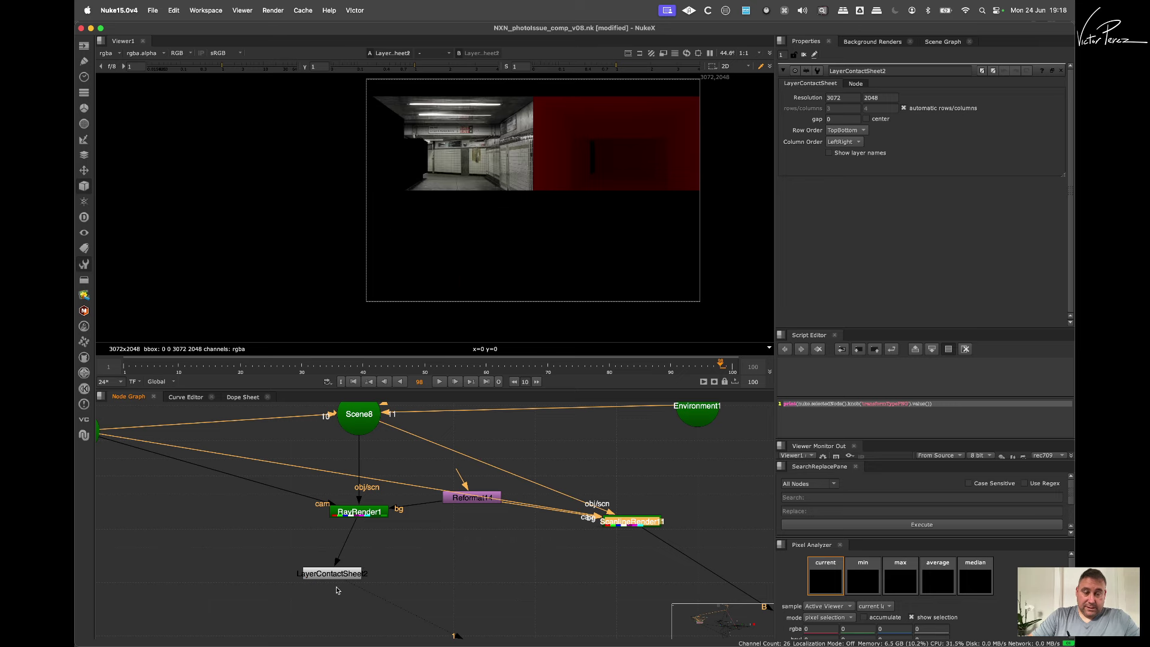
left_click_drag(341, 574, 367, 585)
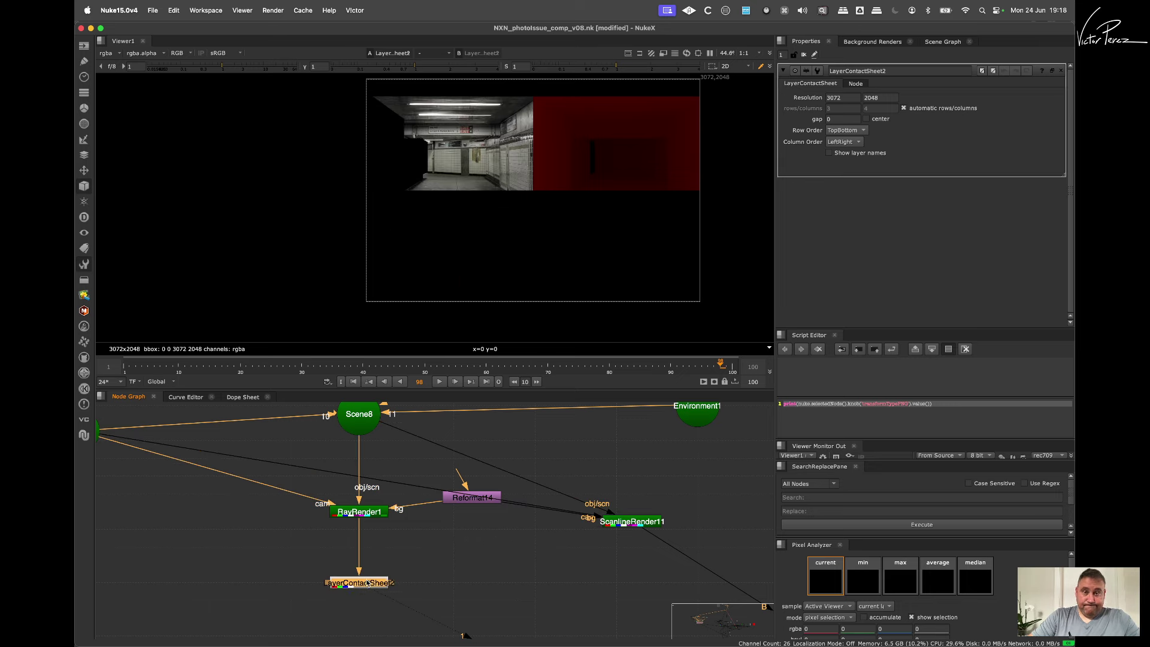
Step: Disable both the AOV output and the removal of AOVs from the beauty pass on RayRender1
scroll(451, 533, "down", 3)
scroll(400, 514, "up", 4)
double_click(370, 517)
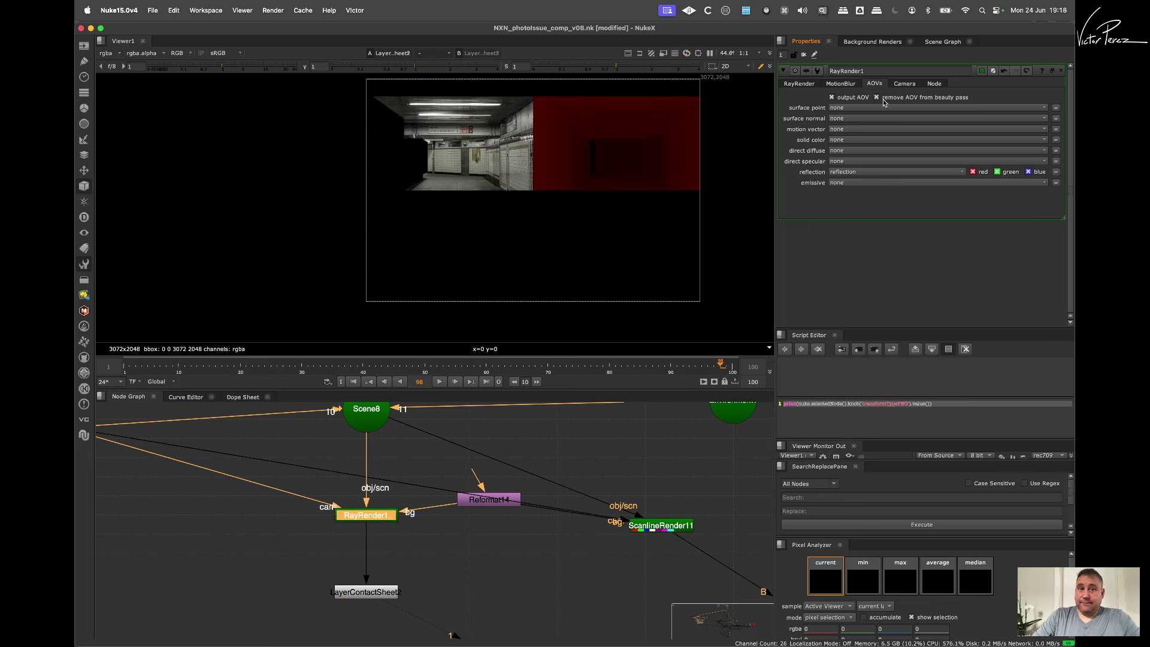
left_click(877, 98)
left_click(849, 97)
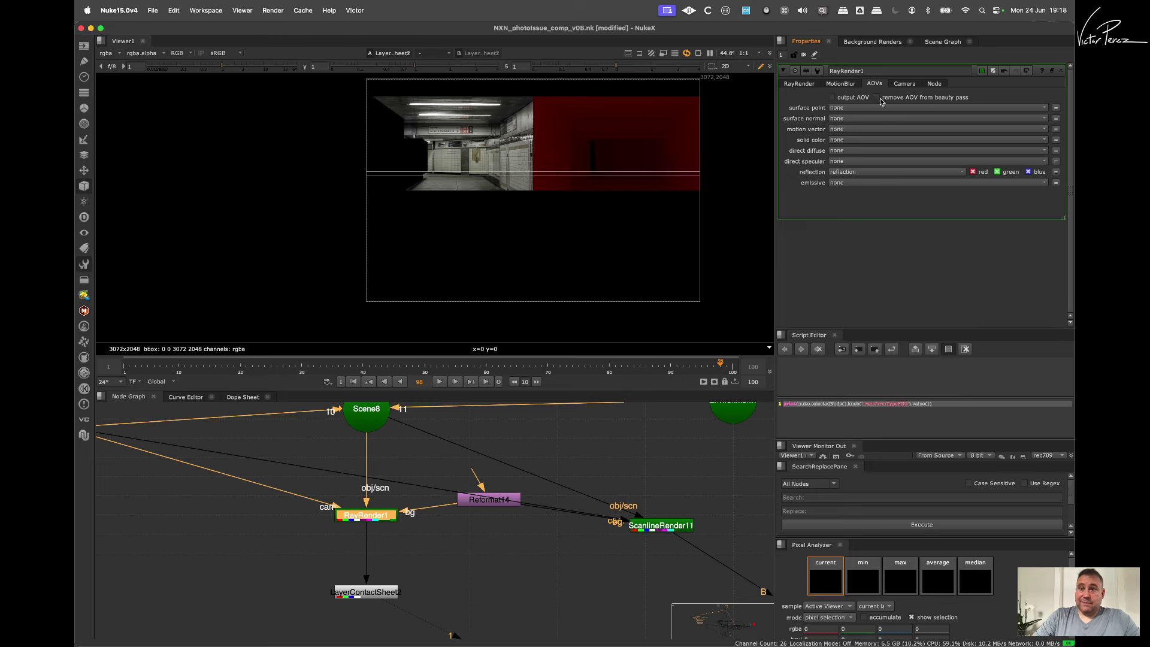
Step: Look through RayRender1's camera, motion blur and main render settings
left_click(907, 85)
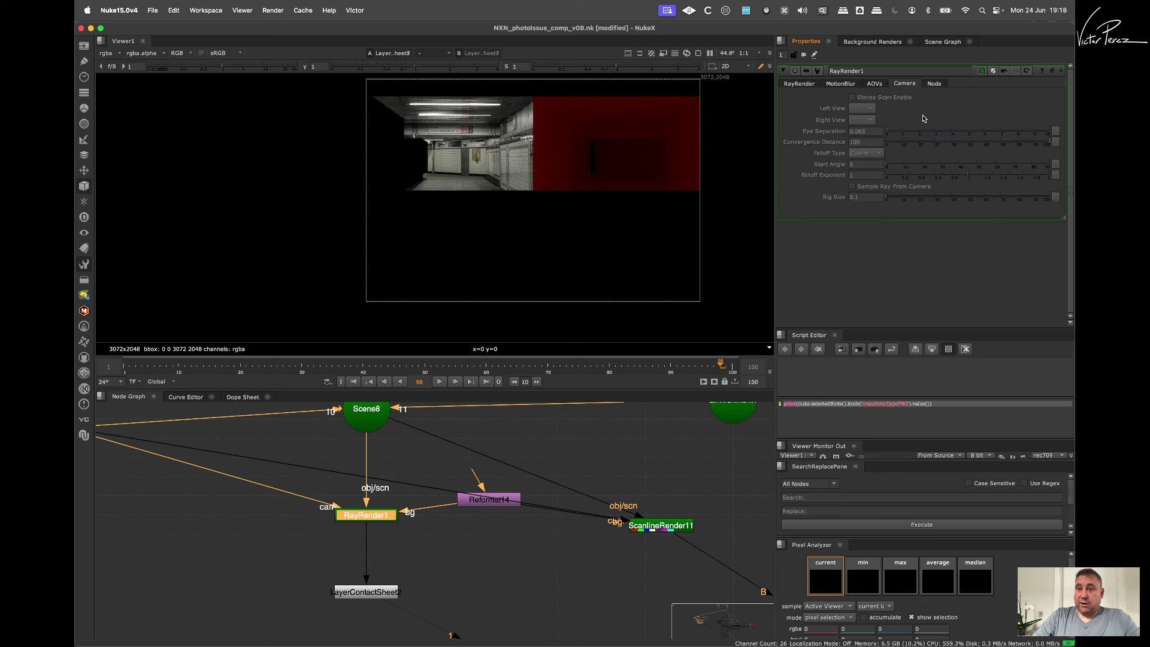
left_click(841, 84)
left_click(800, 84)
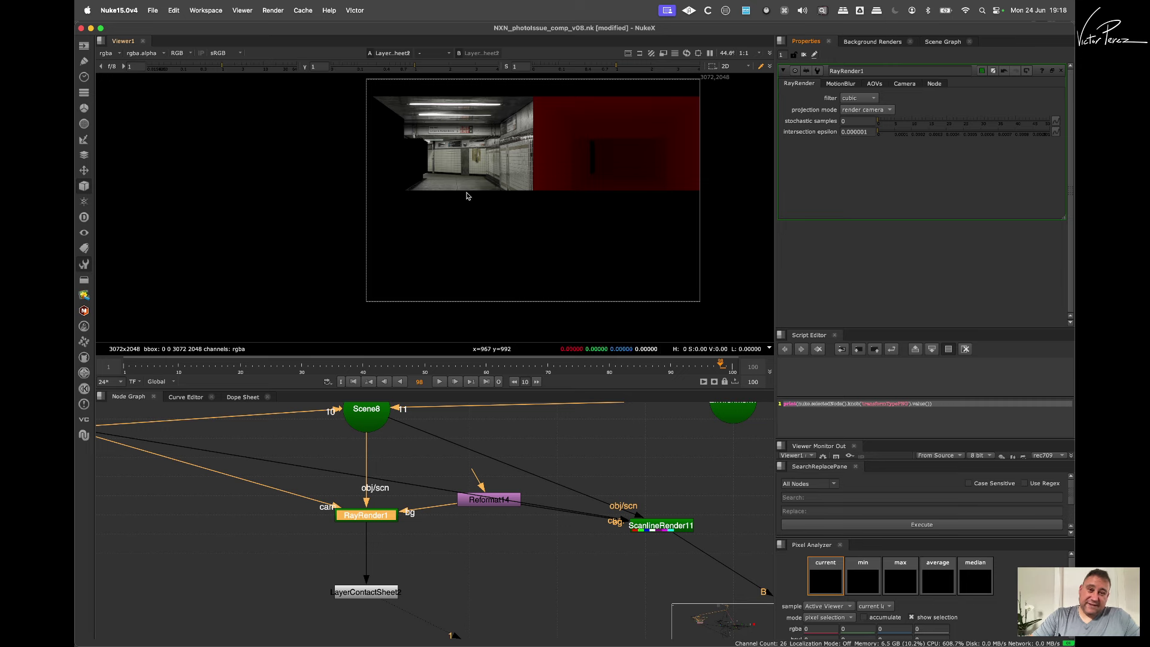
scroll(429, 553, "down", 3)
middle_click_drag(431, 553, 446, 578)
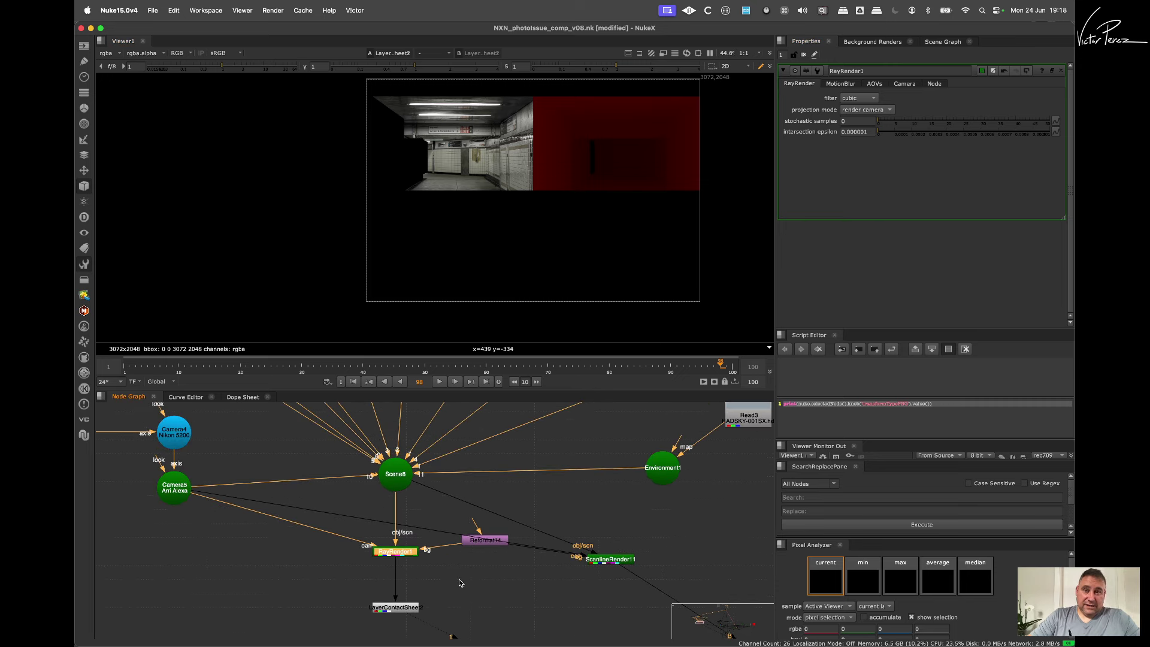
left_click(330, 577)
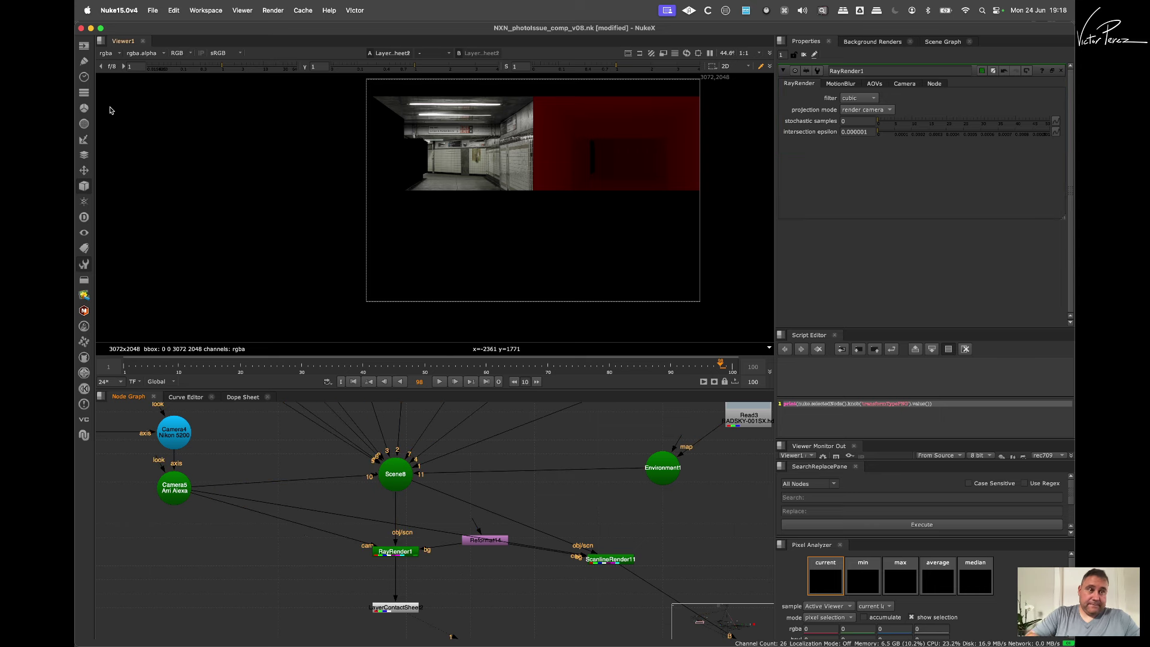
left_click(84, 171)
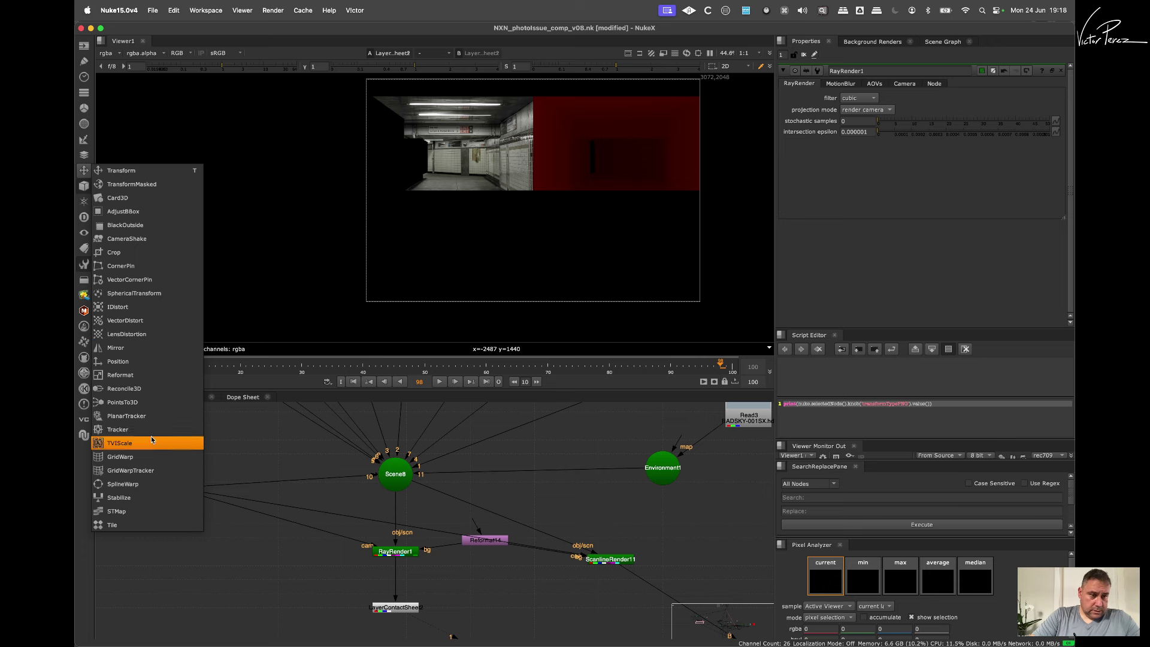
left_click(83, 173)
left_click(84, 186)
mouse_move(137, 199)
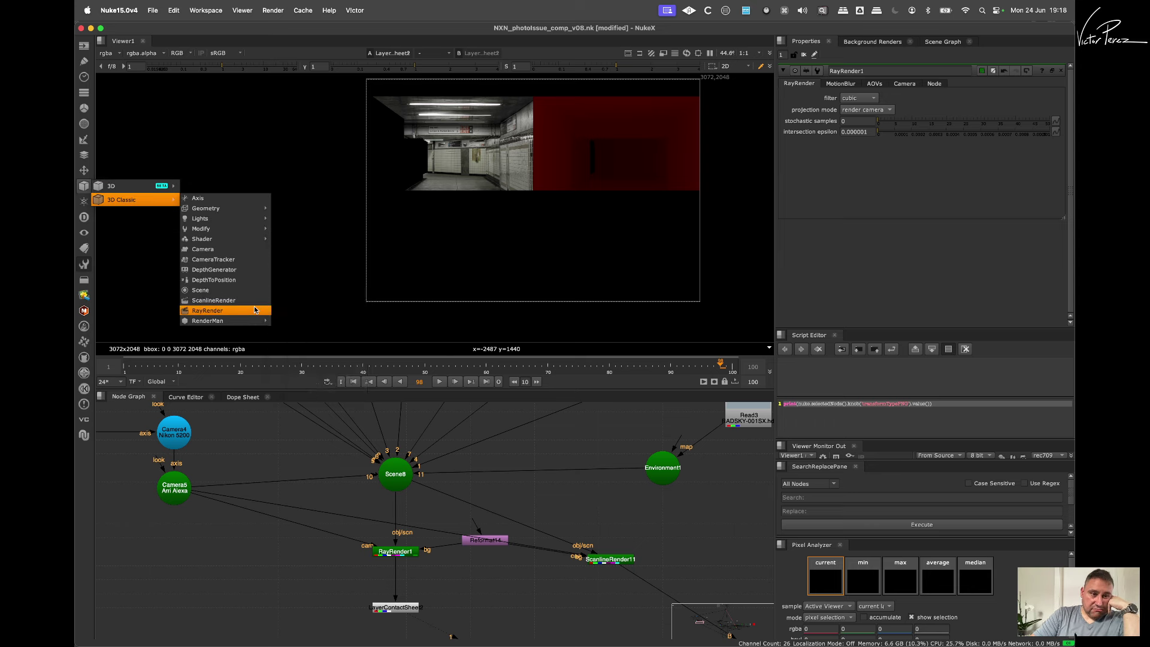
mouse_move(255, 323)
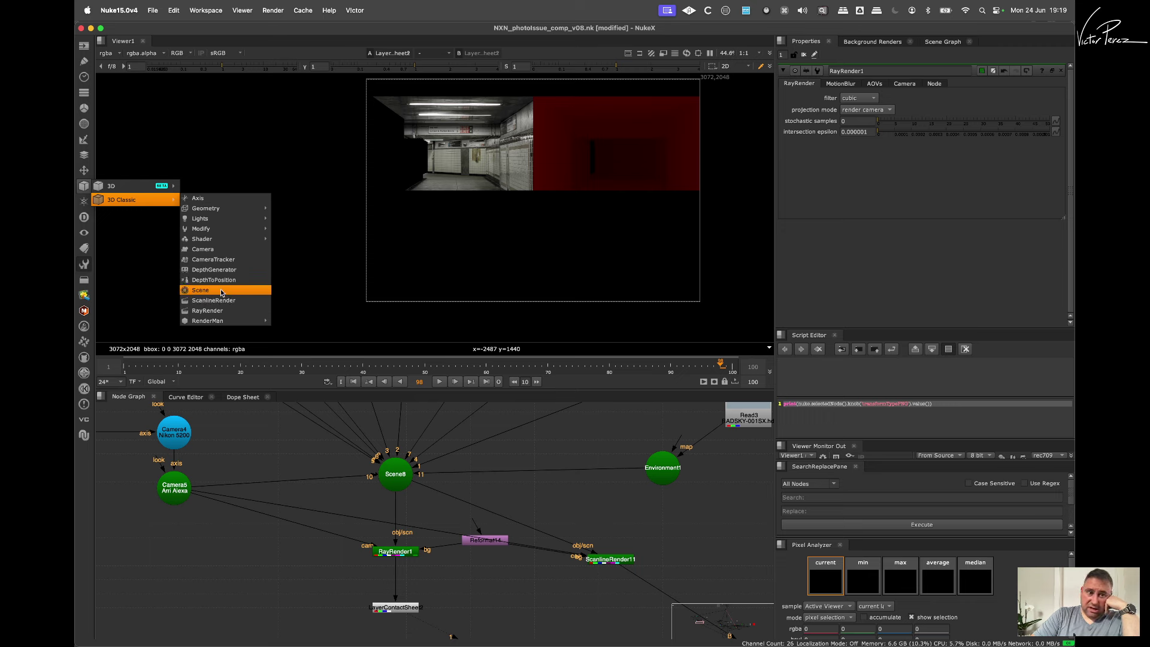
left_click(575, 485)
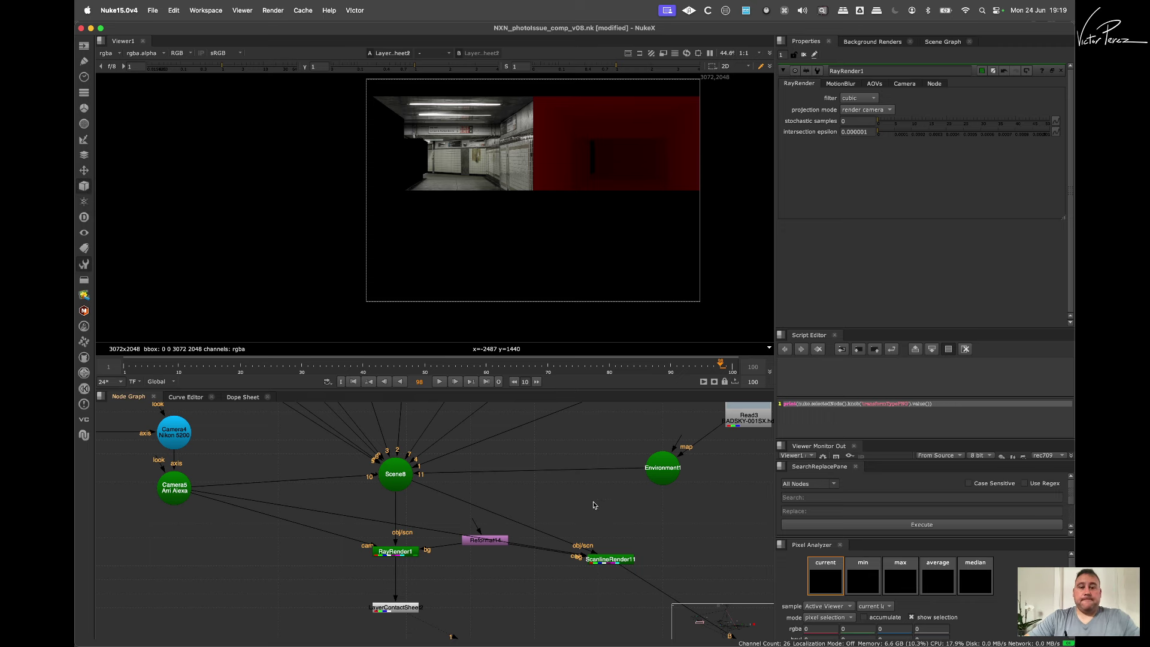
scroll(475, 524, "down", 5)
scroll(598, 477, "up", 4)
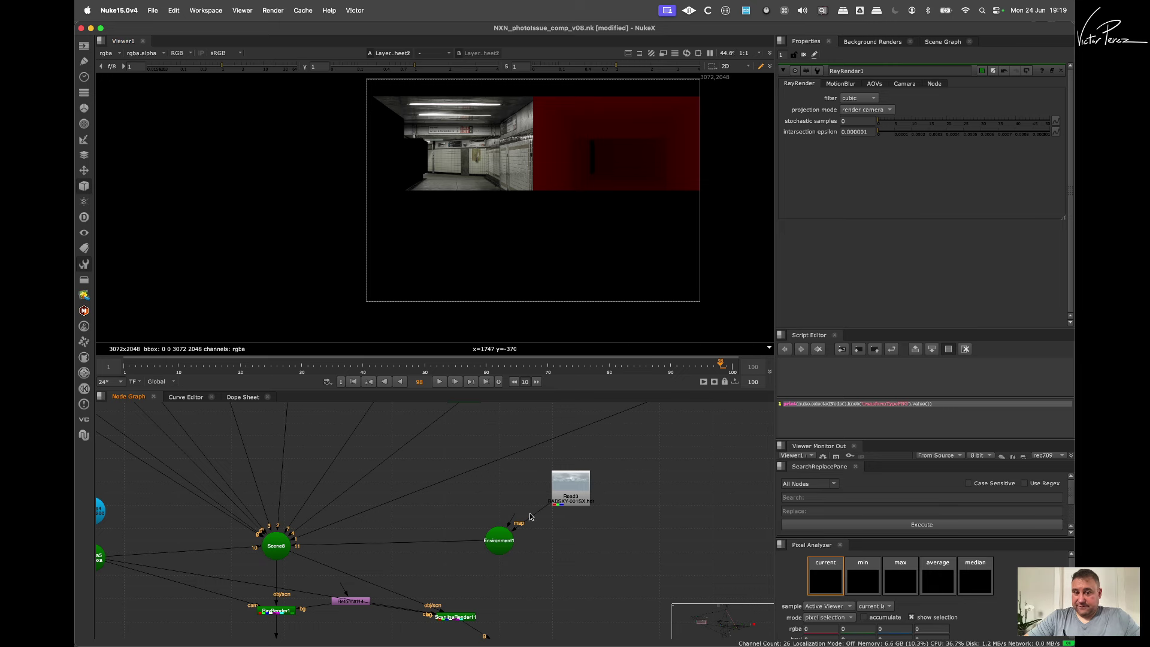
scroll(530, 517, "down", 5)
scroll(526, 514, "up", 4)
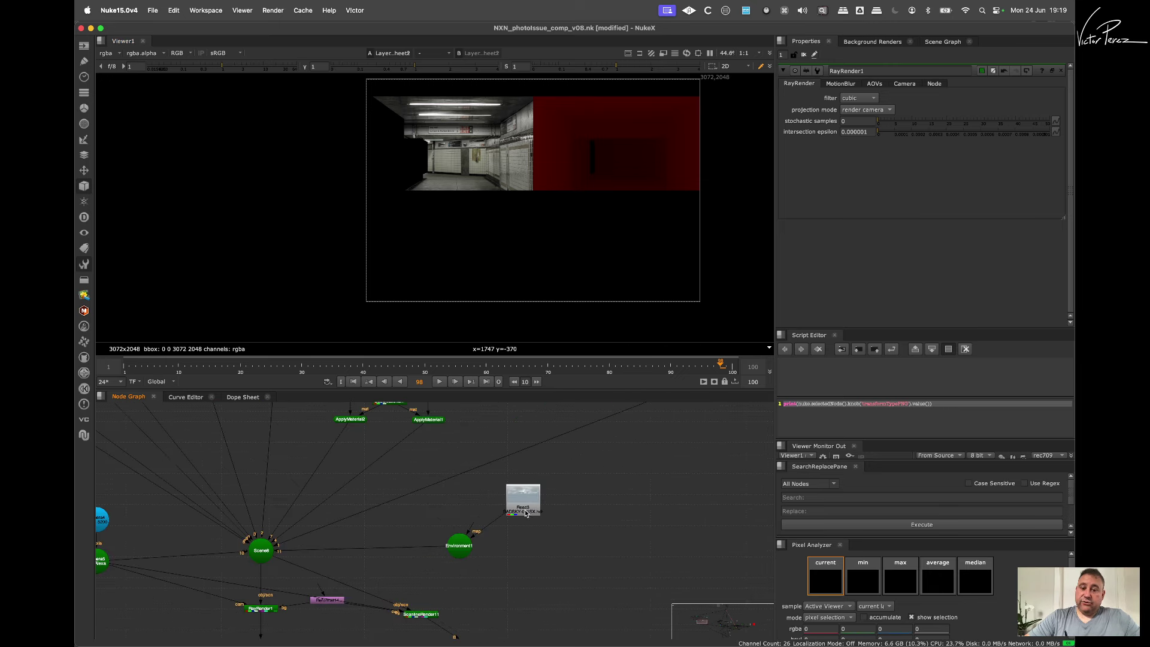
Step: Move the HDR sky Read node farther from Environment1 and view its full lat-long image
left_click_drag(526, 513, 574, 509)
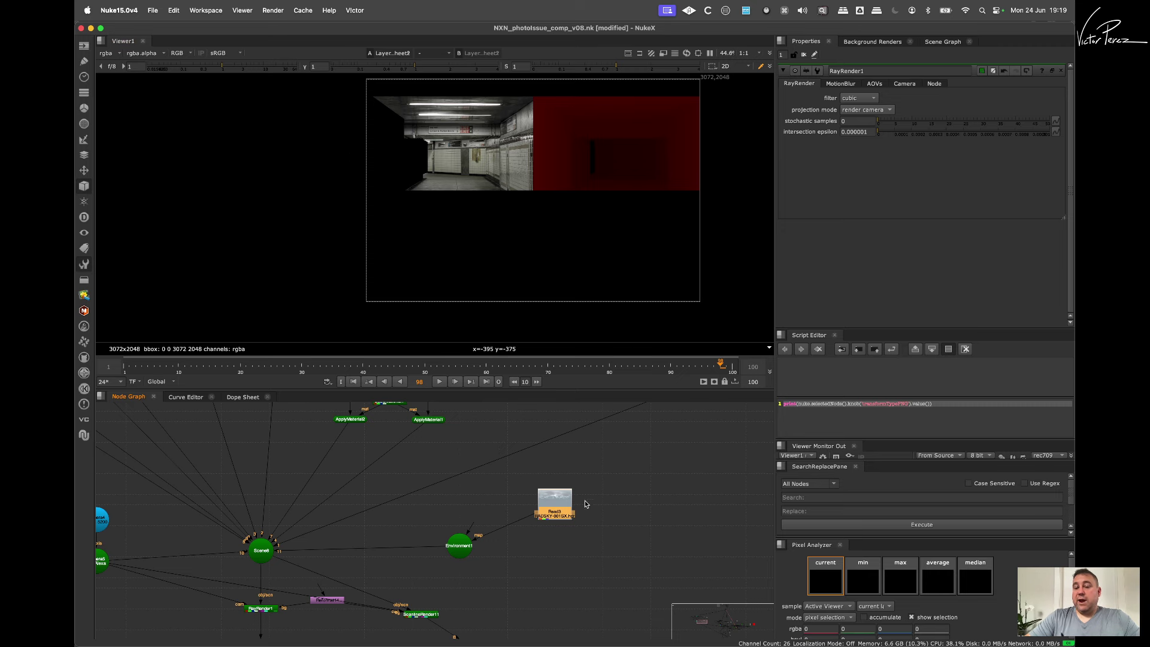
scroll(547, 504, "up", 2)
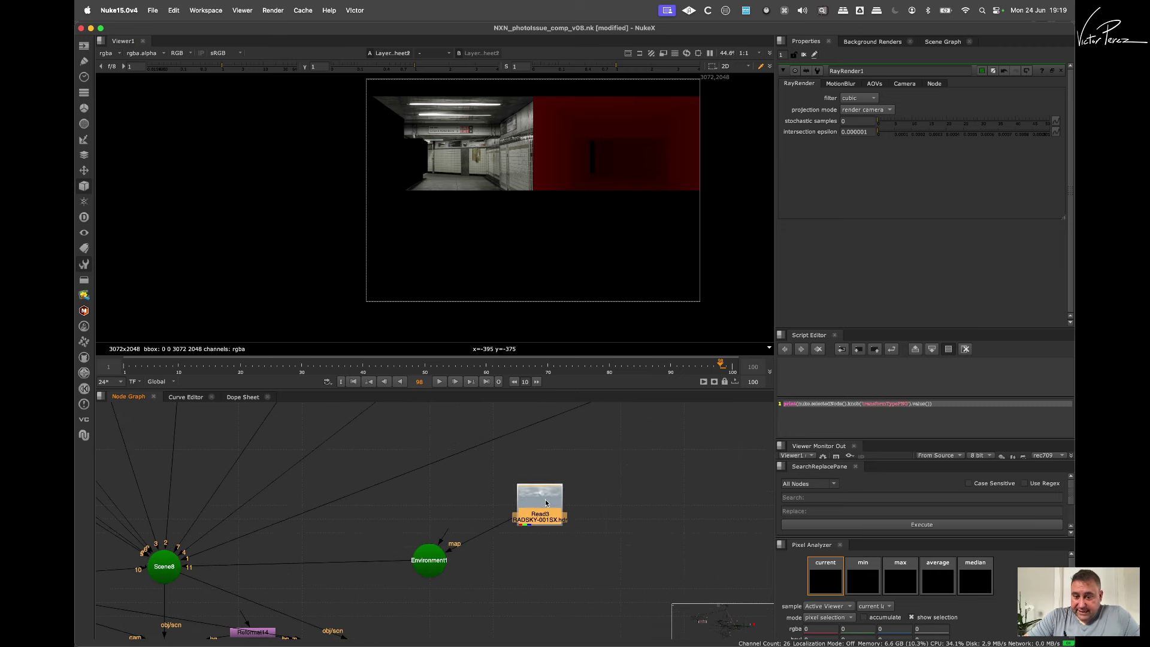
key("1")
scroll(588, 195, "down", 4)
scroll(490, 193, "up", 1)
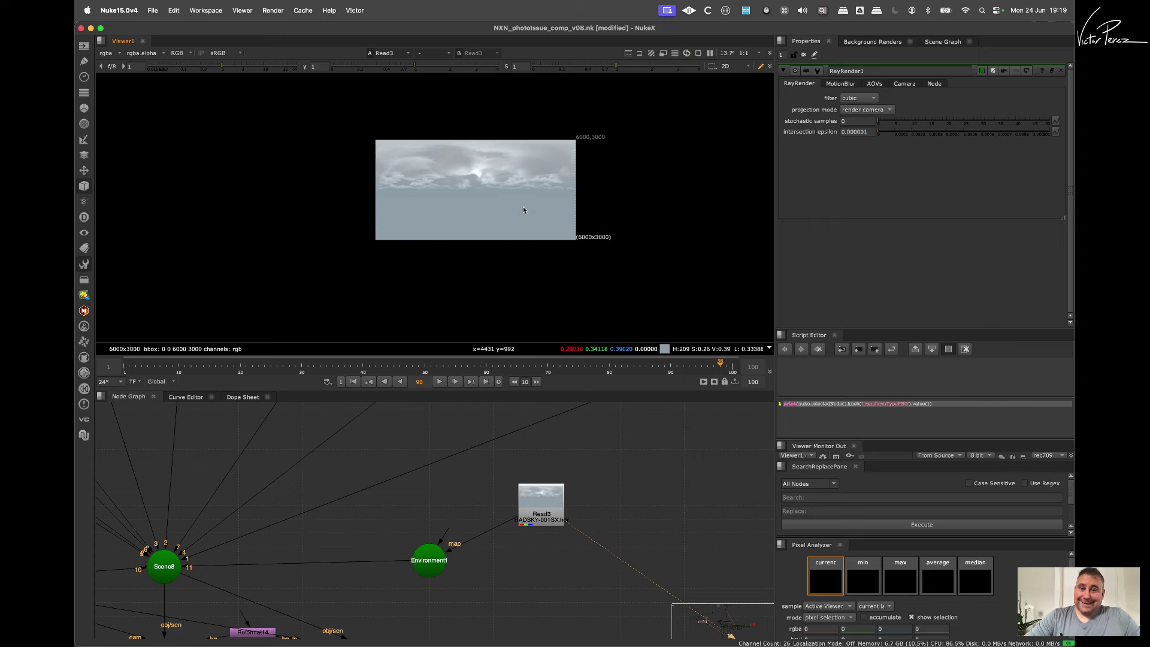
scroll(483, 180, "up", 2)
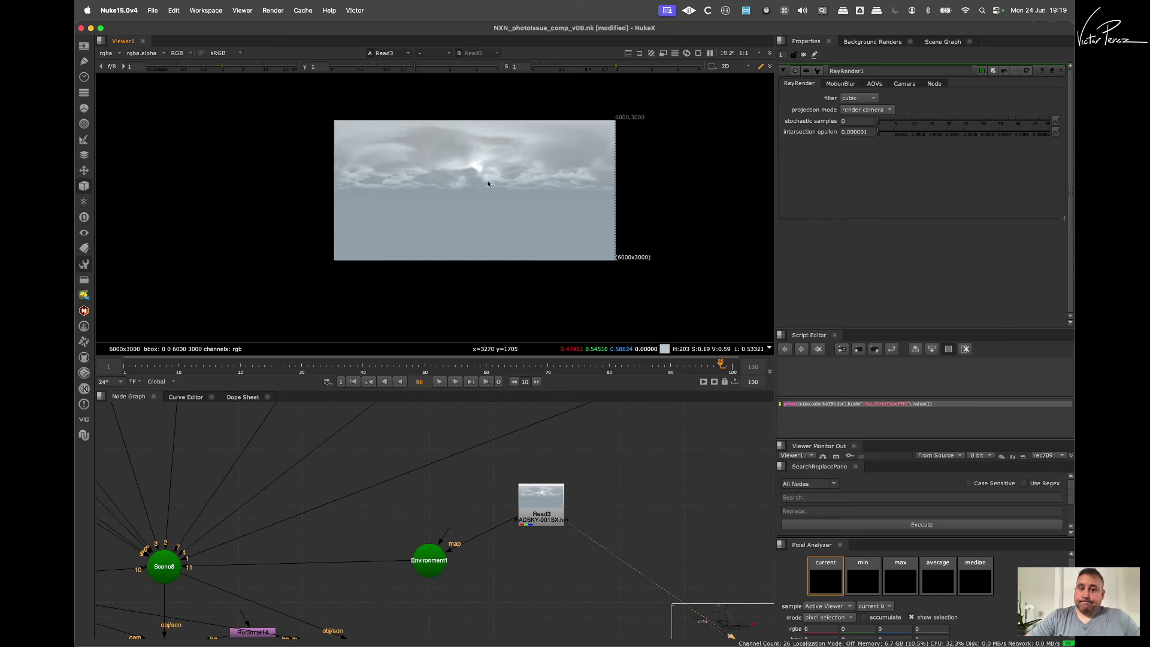
scroll(433, 201, "up", 2)
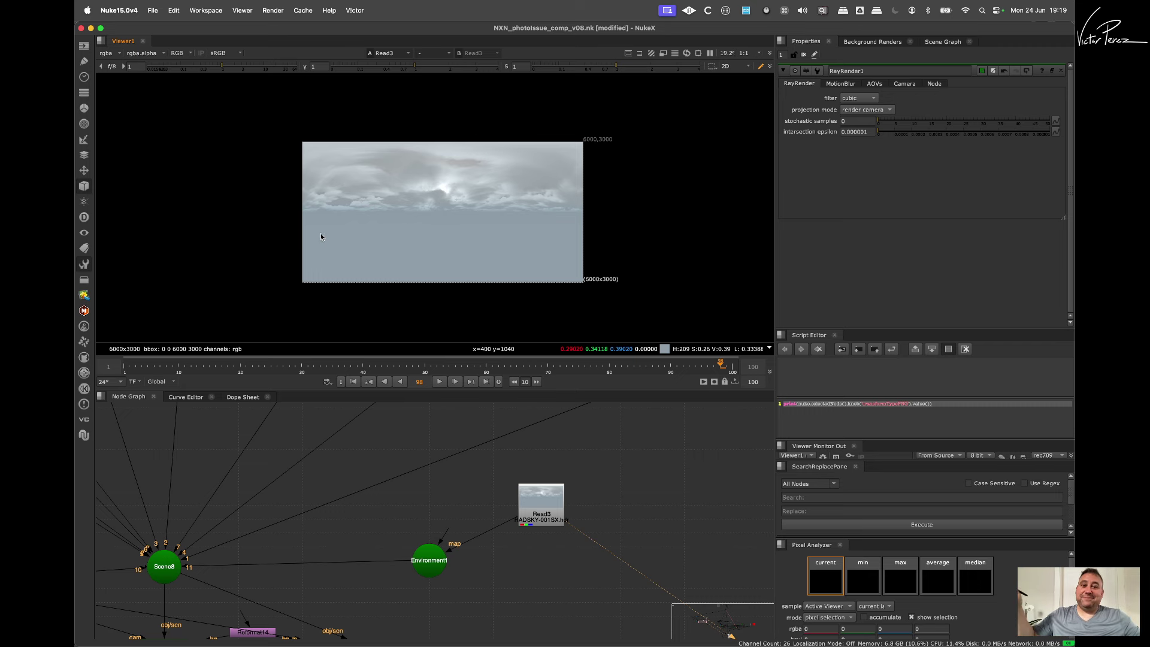
scroll(490, 508, "down", 2)
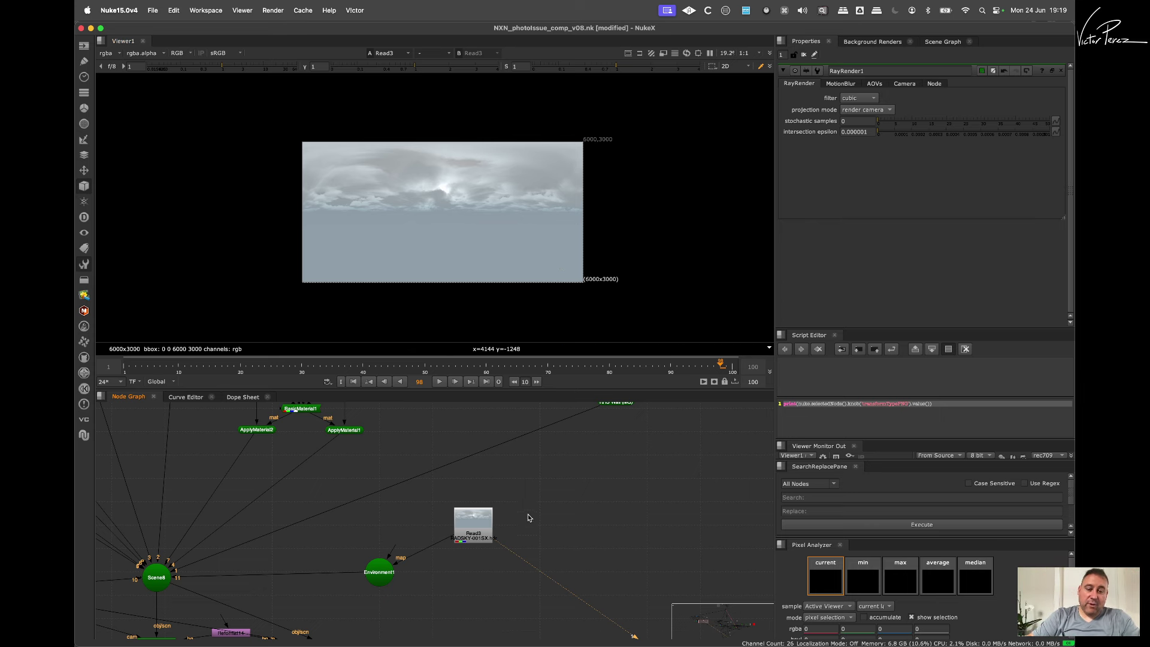
Step: Import EarthMap_2500x1250.jpg from the Training Footage folder Earth Textures/Earth beside the HDR sky node and view it
middle_click_drag(526, 513, 499, 505)
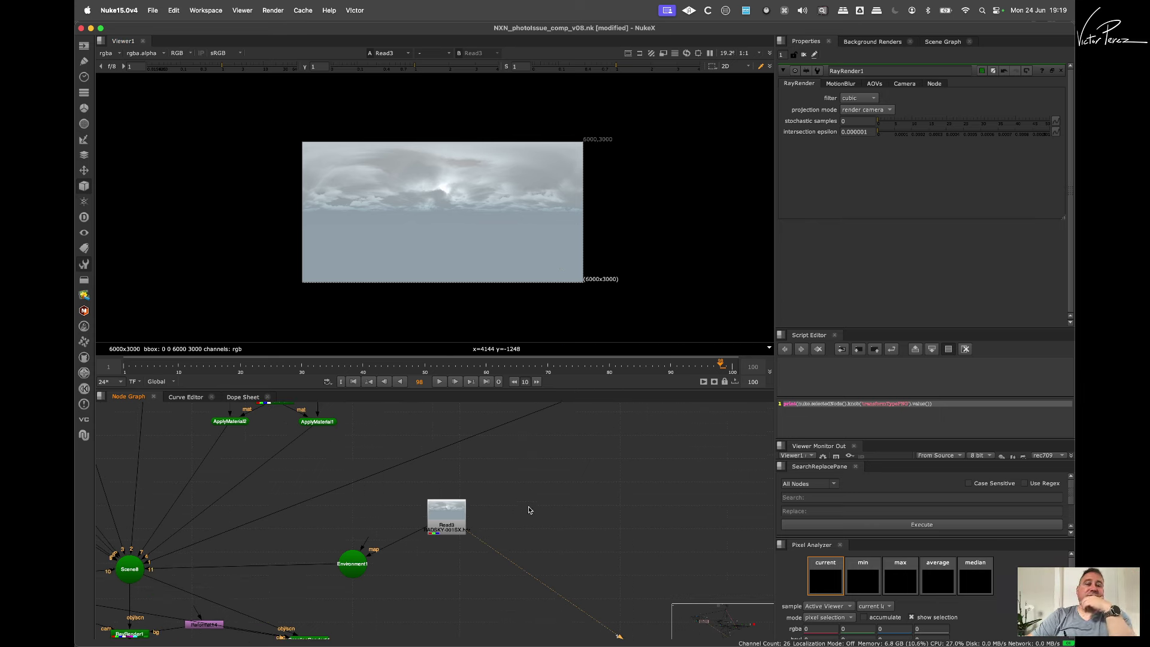
key("r")
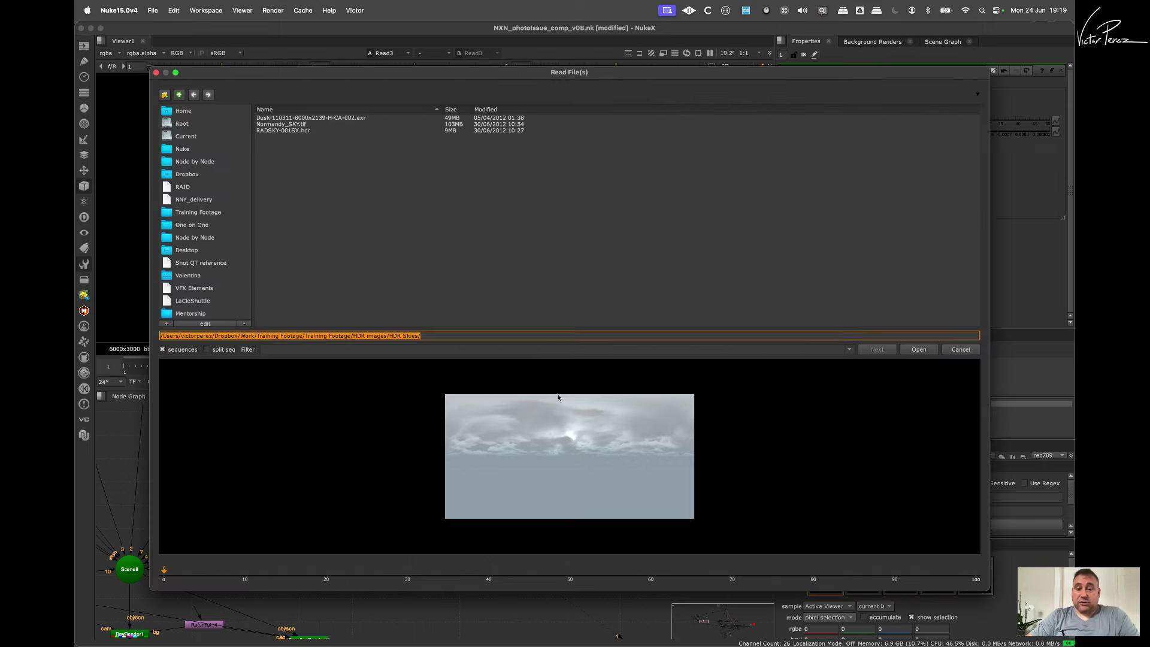
left_click(198, 213)
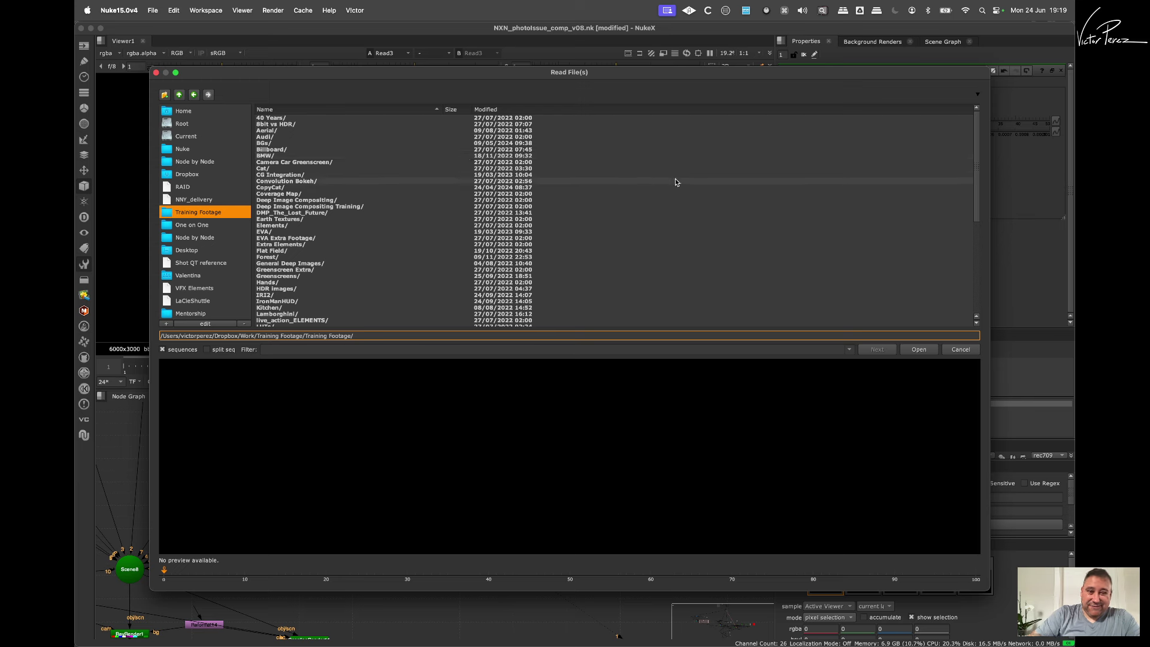
double_click(291, 220)
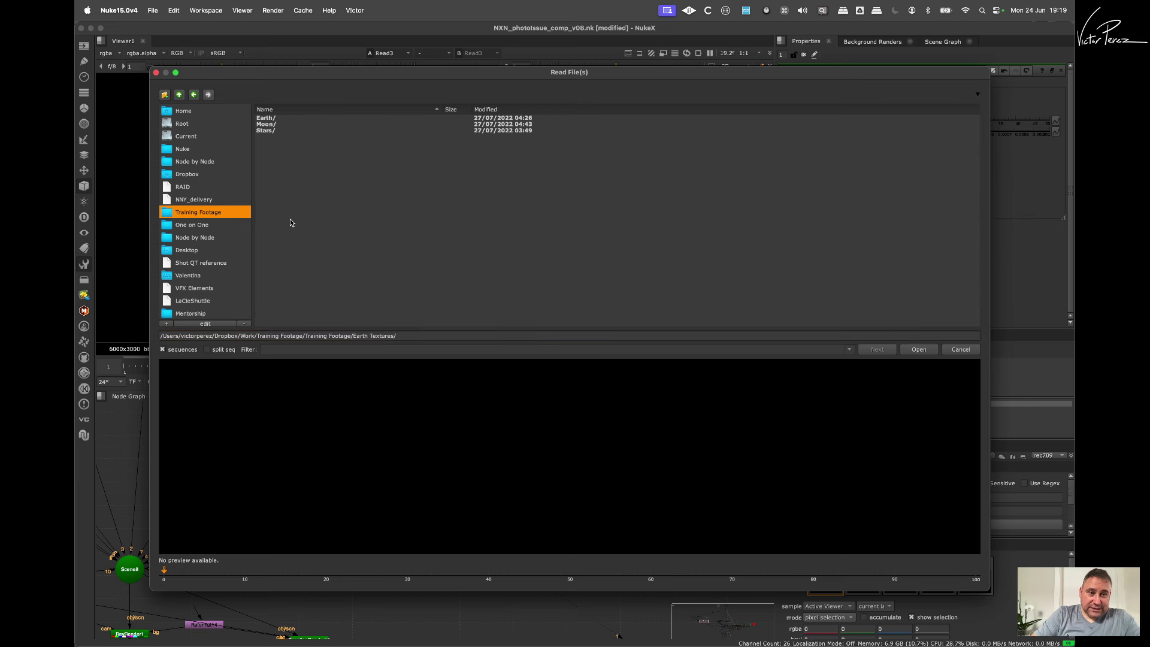
double_click(274, 117)
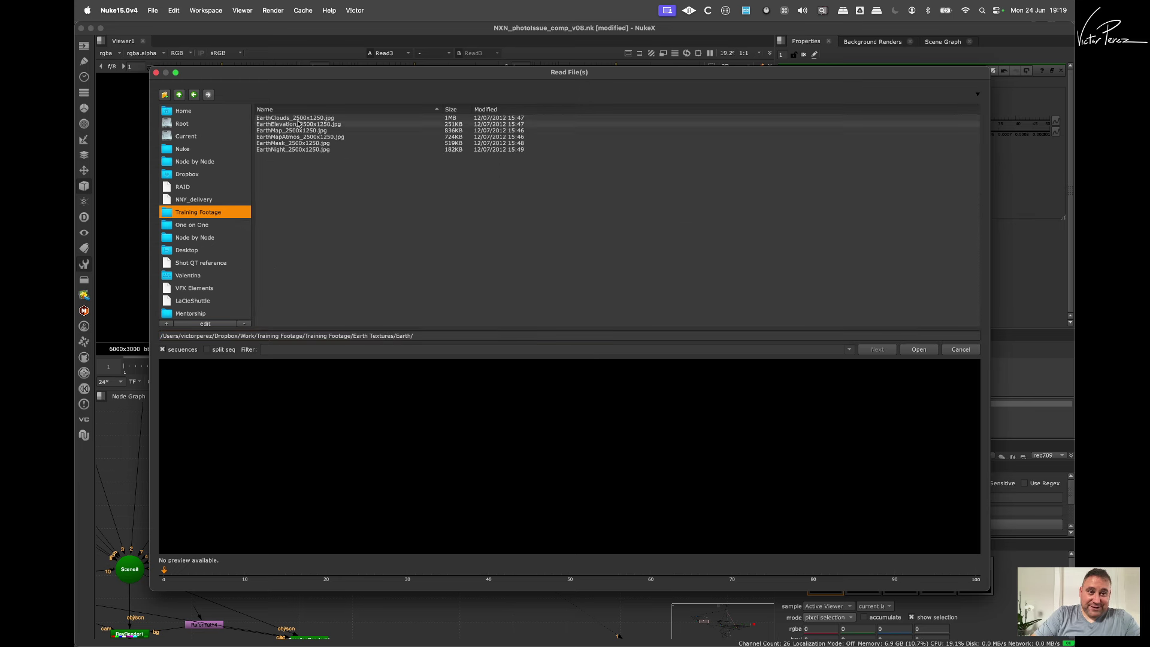
left_click(306, 118)
left_click(311, 124)
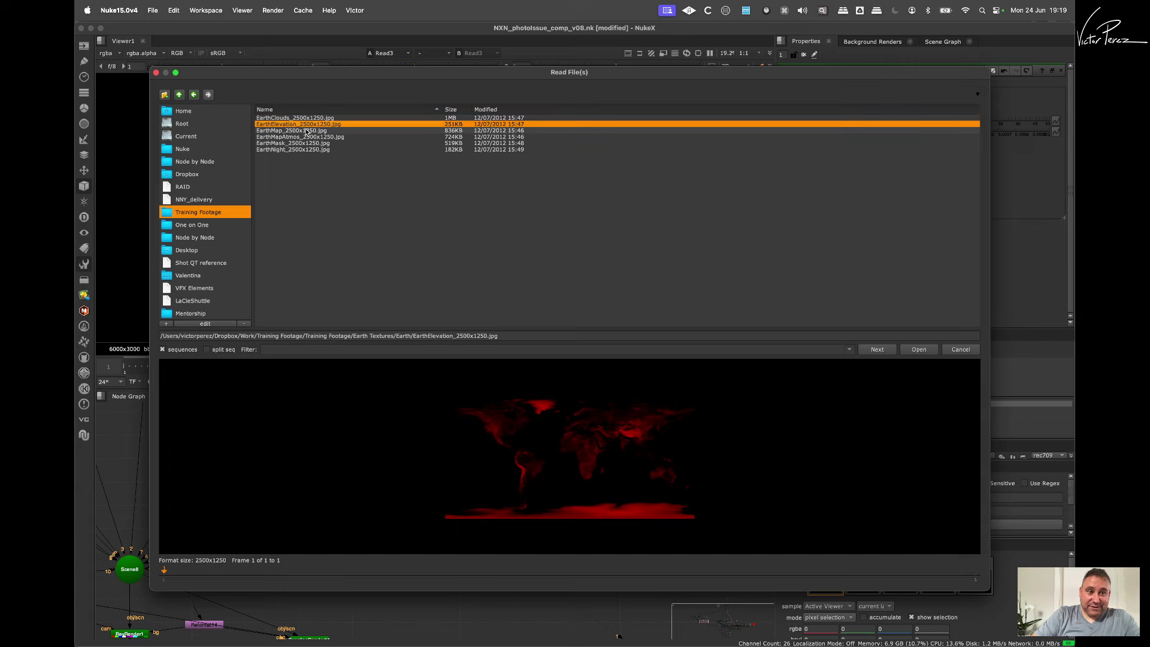
left_click(308, 130)
left_click(919, 350)
key("1")
middle_click_drag(521, 207, 538, 191)
scroll(542, 189, "up", 1)
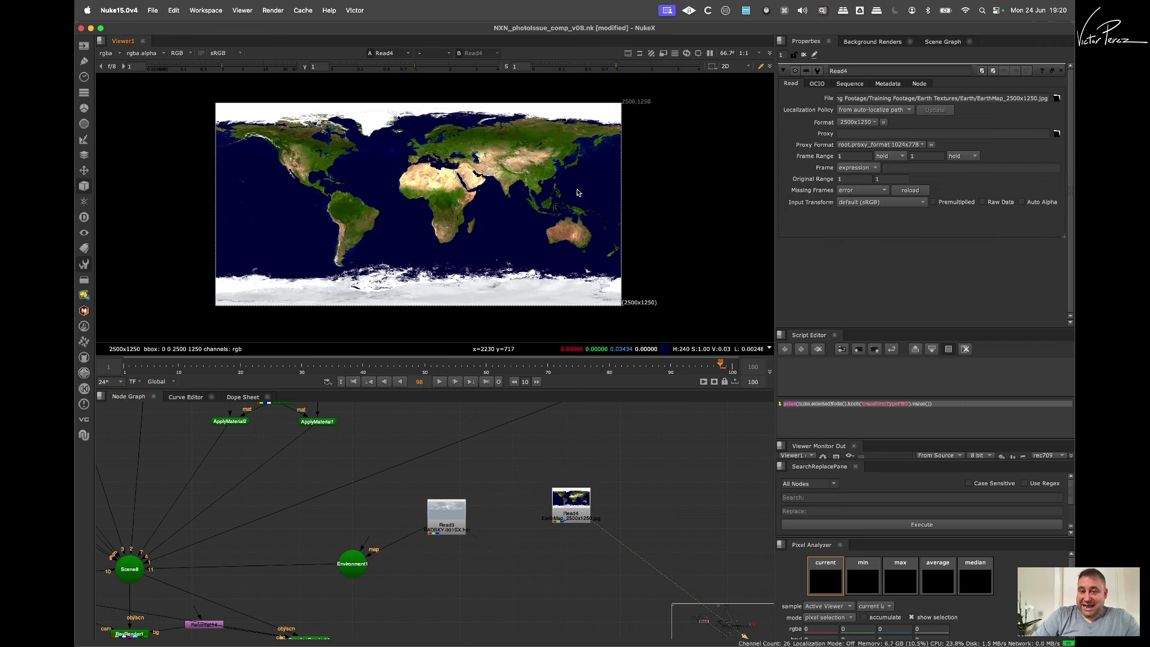
Step: Add a Sphere geometry node below the earth map and inspect the textured sphere in the 3D view
left_click_drag(583, 511, 586, 510)
key("Tab")
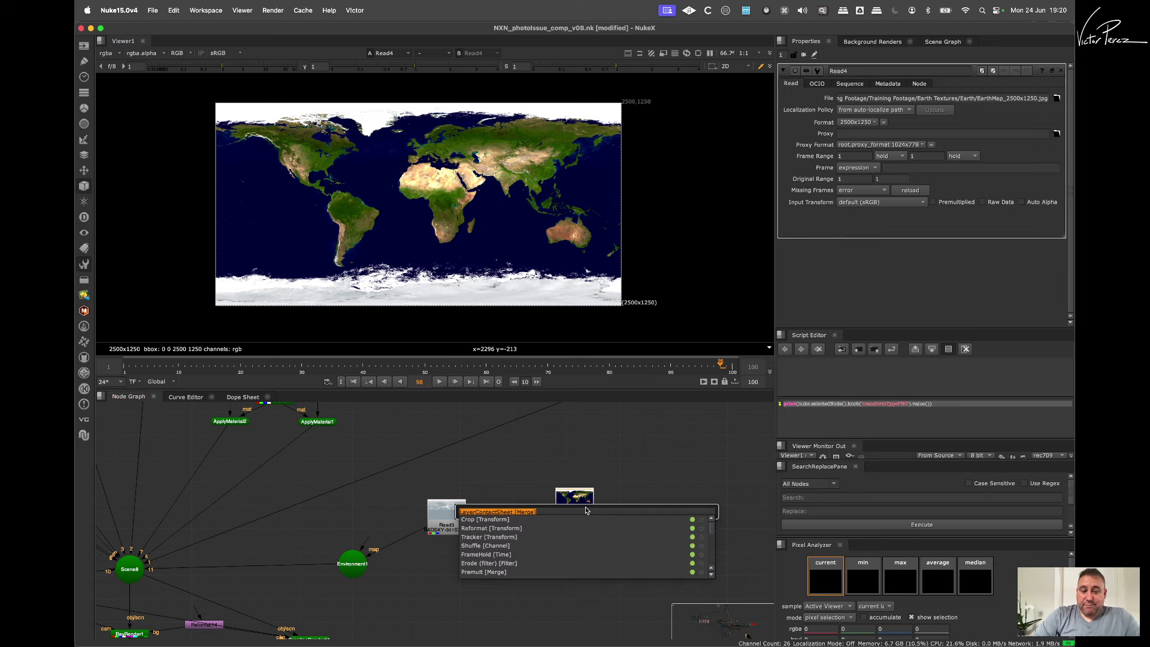
type("sphere [Geometry")
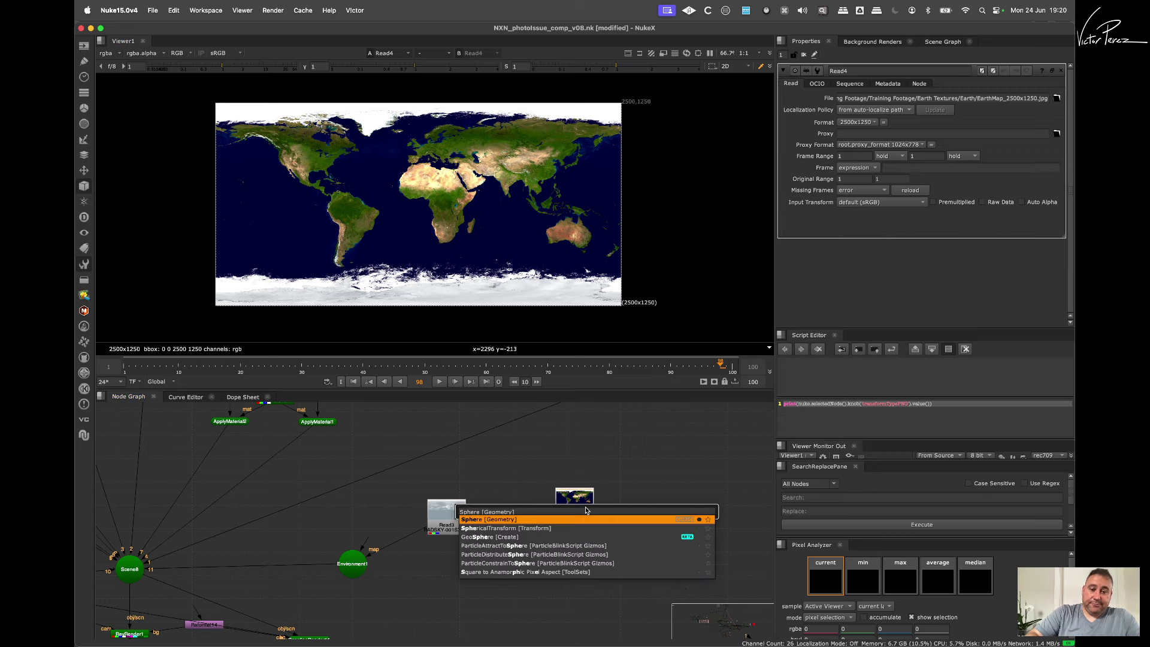
key("Return")
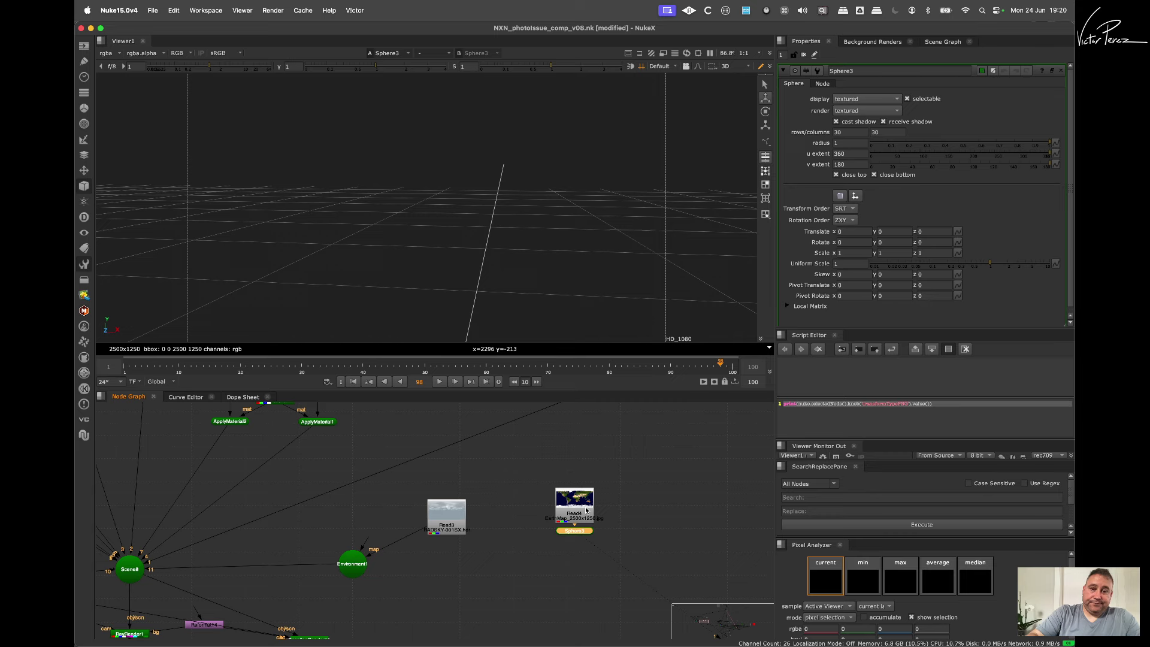
left_click(579, 253)
key("f")
scroll(488, 254, "down", 10)
left_click_drag(463, 258, 583, 232, "super")
middle_click_drag(581, 233, 581, 175)
Step: View the flat earth map again, then delete its Read node together with the sphere
left_click_drag(598, 546, 581, 515)
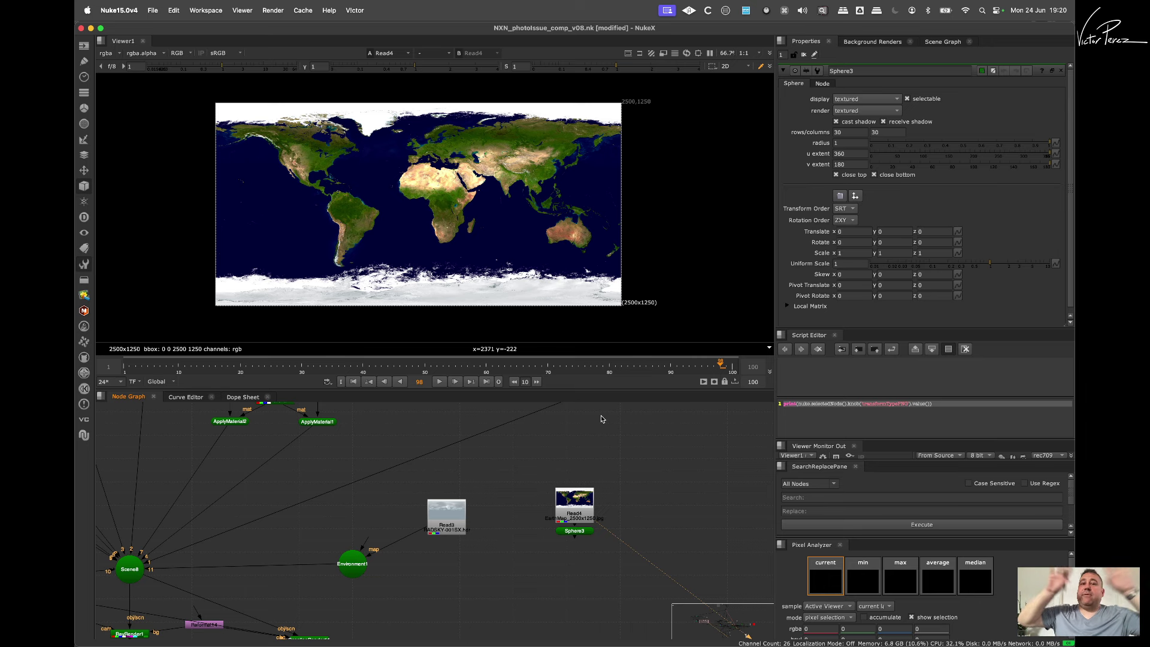
left_click_drag(637, 444, 539, 563)
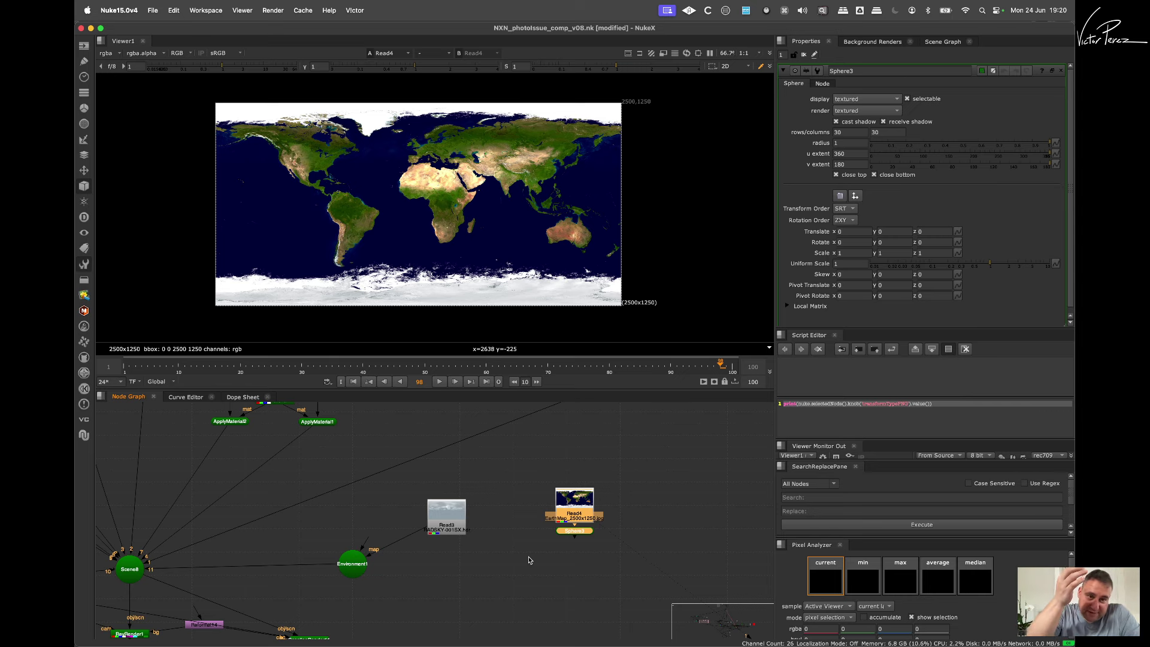
left_click_drag(514, 464, 659, 583)
key("BackSpace")
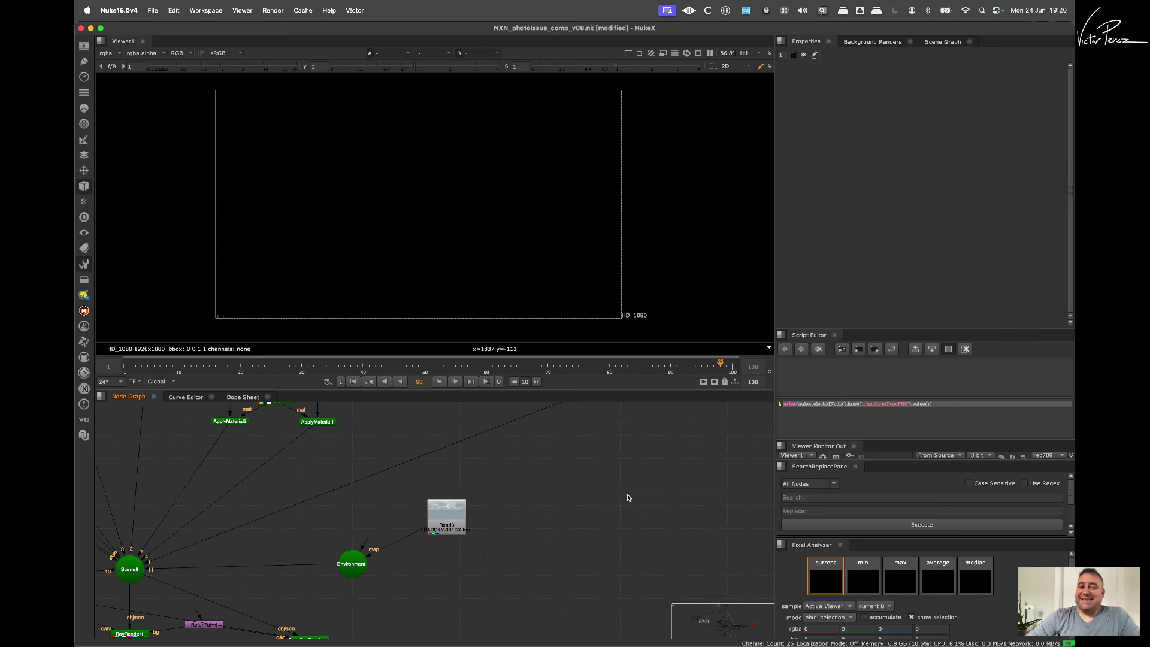
Step: View Scene1 in 3D and examine the projected subway geometry around its camera
scroll(534, 532, "down", 5)
middle_click_drag(533, 532, 264, 567)
middle_click_drag(576, 506, 525, 537)
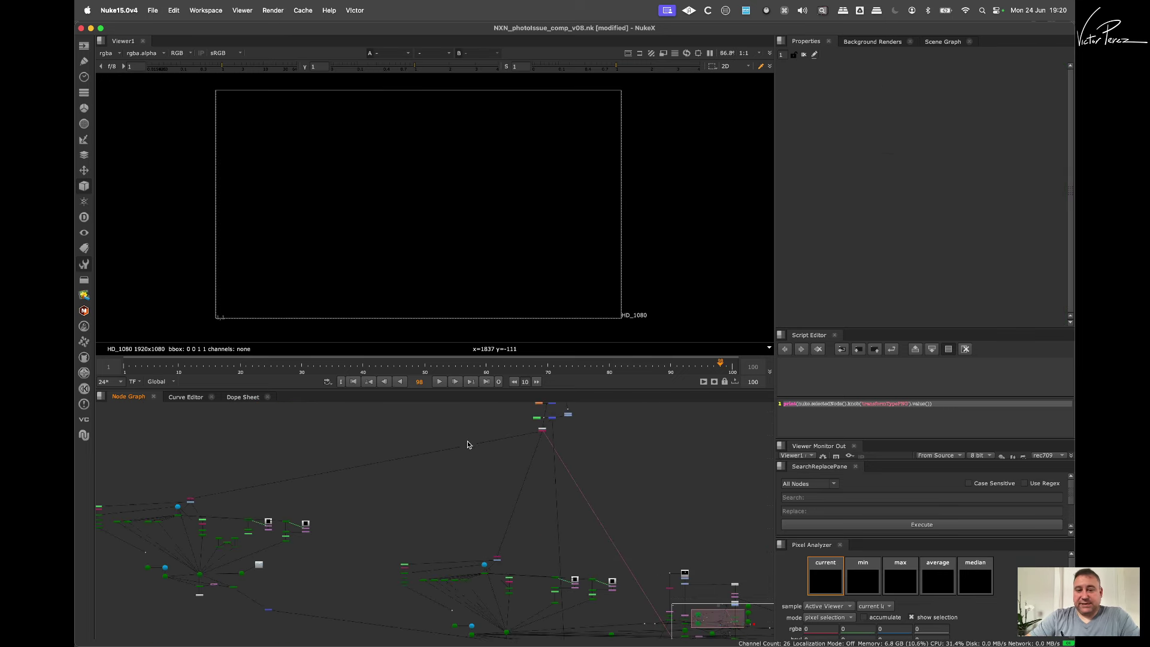
scroll(522, 501, "right", 5)
scroll(502, 523, "down", 2)
scroll(418, 584, "up", 8)
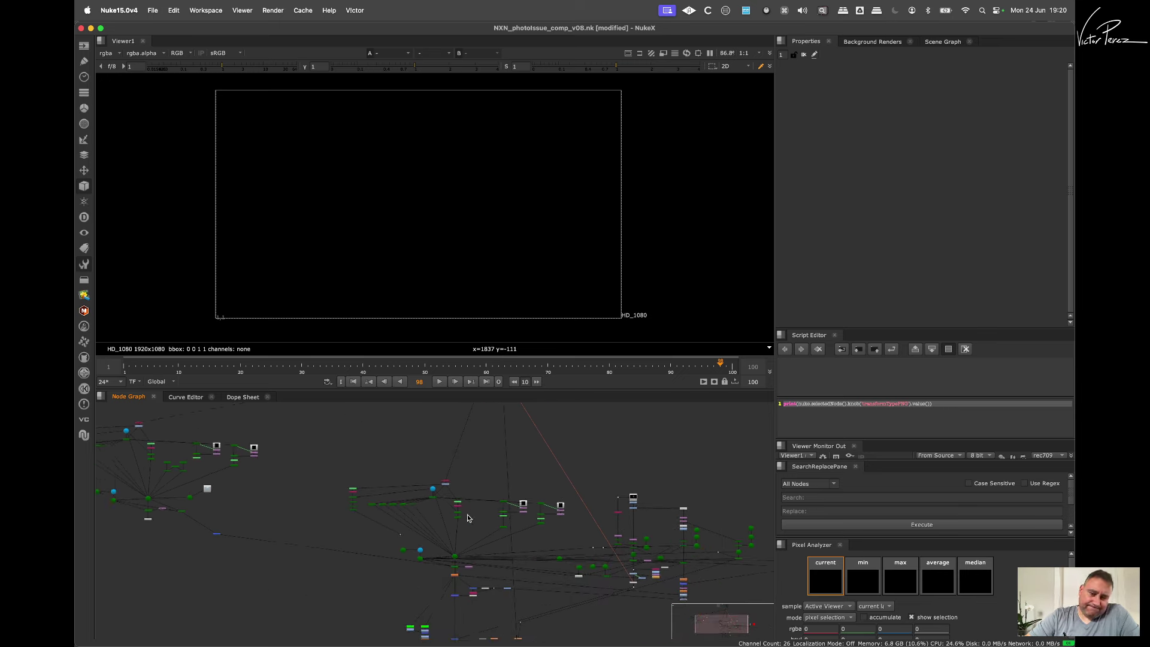
scroll(436, 572, "up", 3)
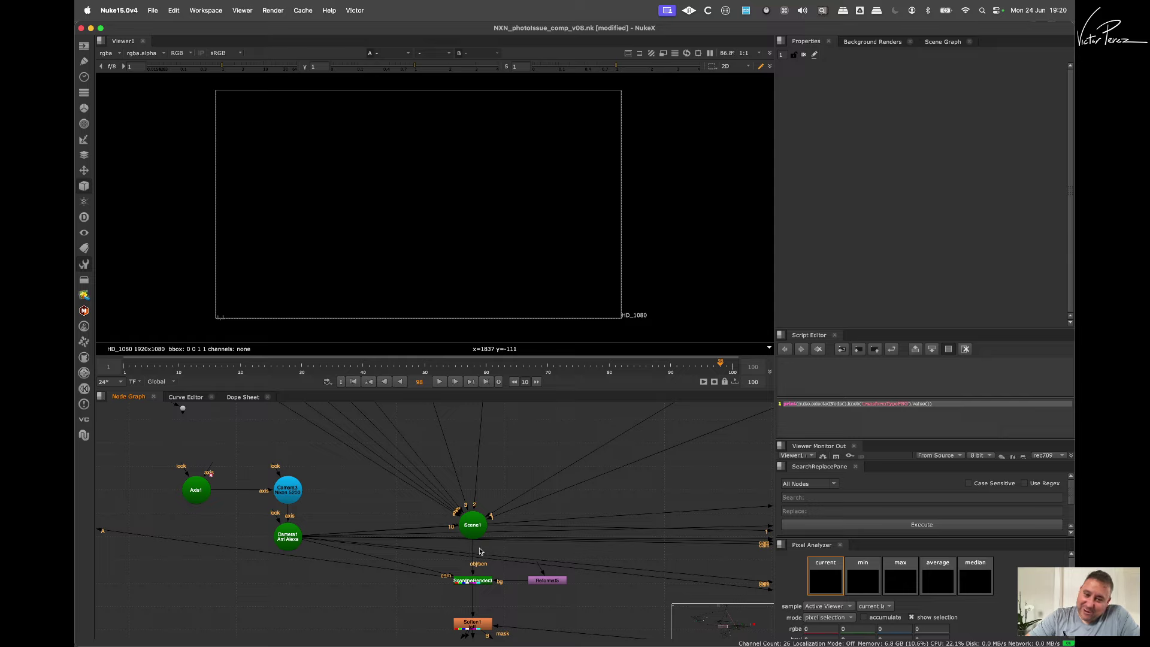
left_click(473, 525)
key("1")
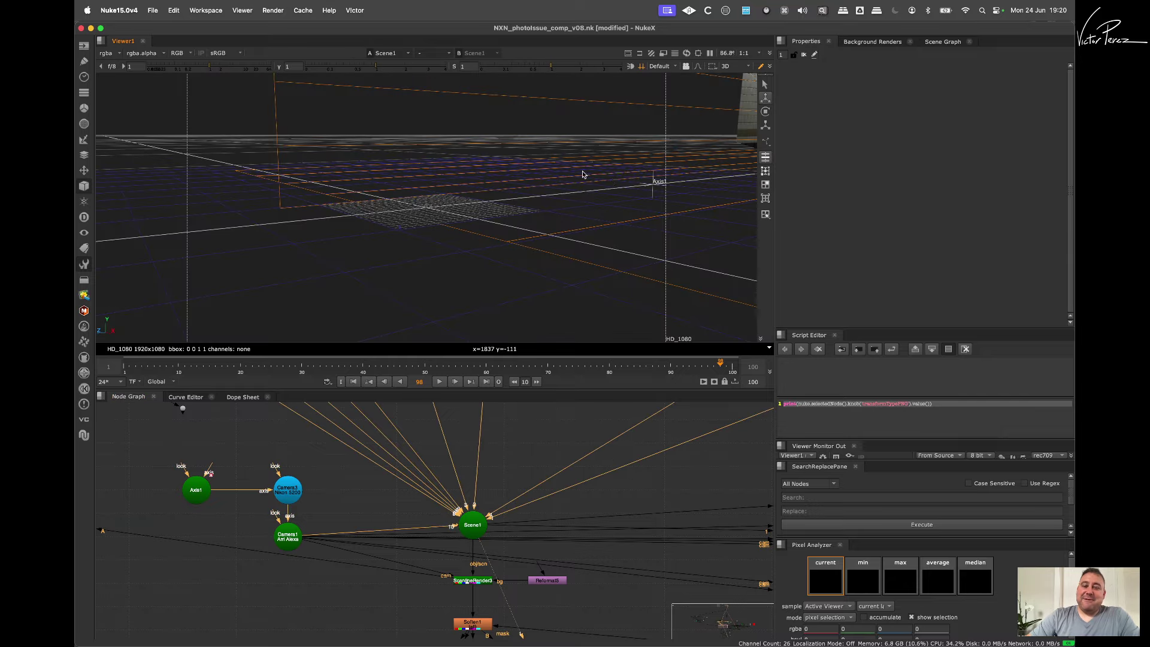
left_click_drag(570, 191, 414, 245, "alt")
scroll(474, 263, "down", 10)
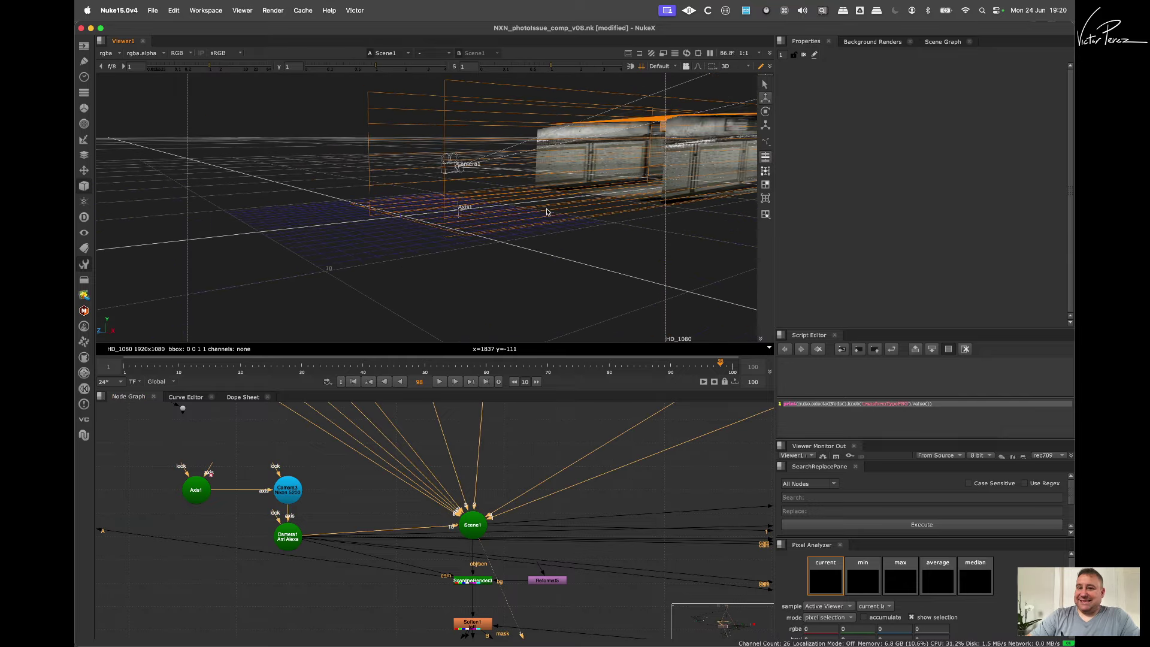
left_click_drag(549, 212, 688, 209, "super")
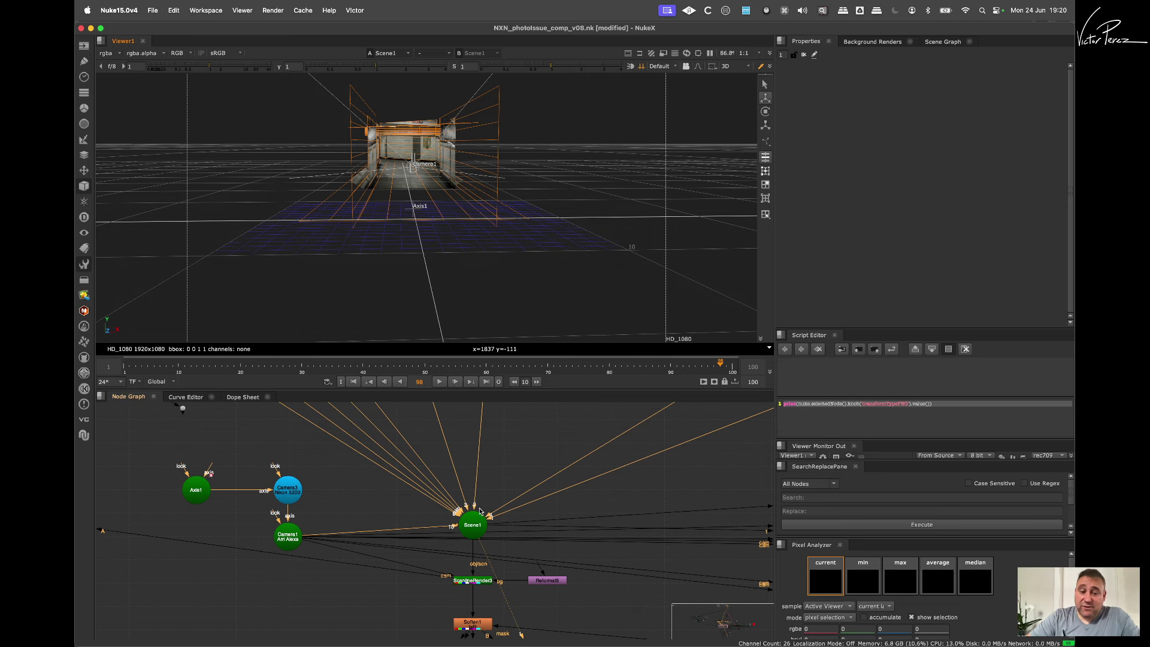
scroll(479, 509, "up", 4)
middle_click_drag(498, 470, 489, 439)
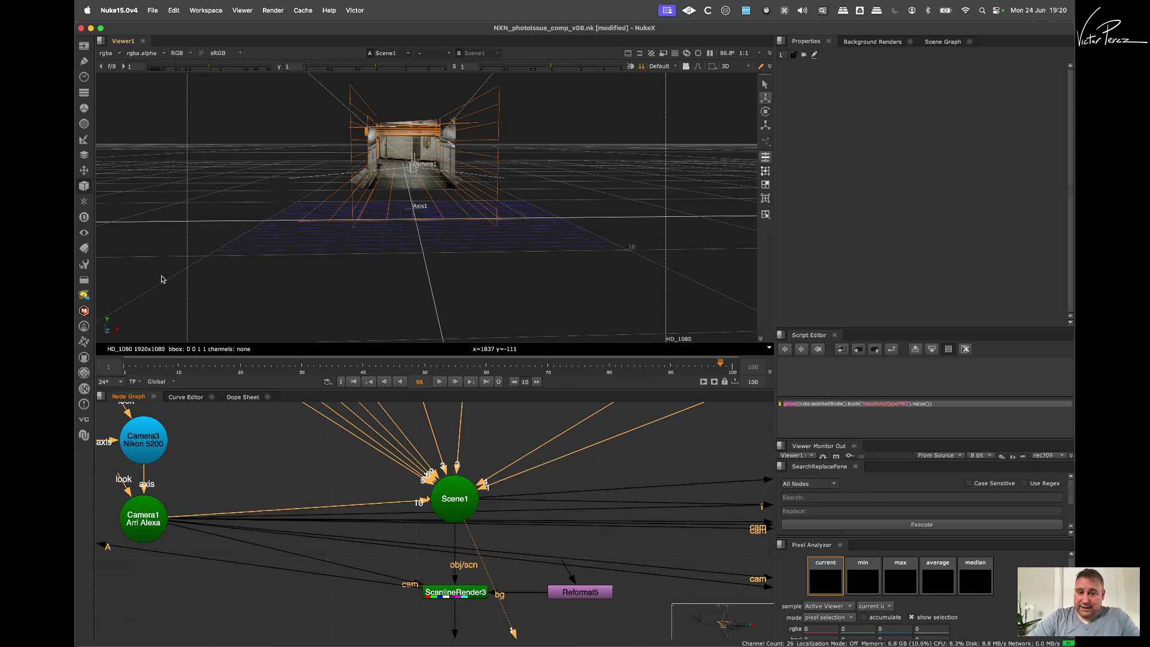
Step: Add an unconnected SphericalTransform node in an empty area of the node graph
scroll(527, 502, "down", 5)
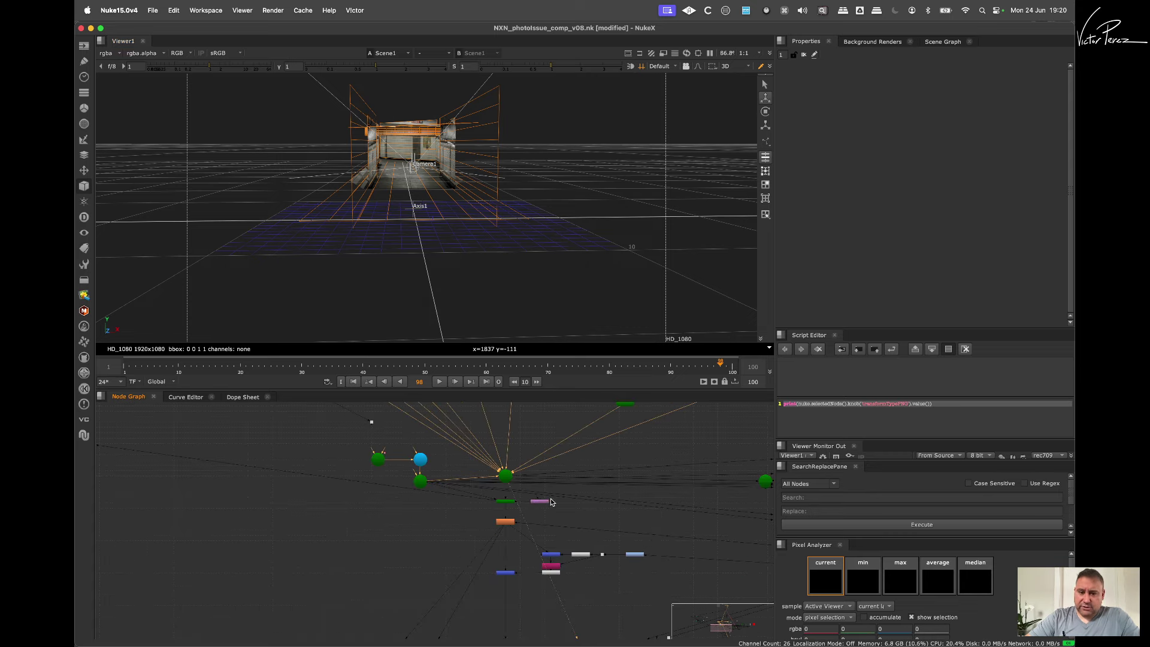
scroll(552, 502, "down", 4)
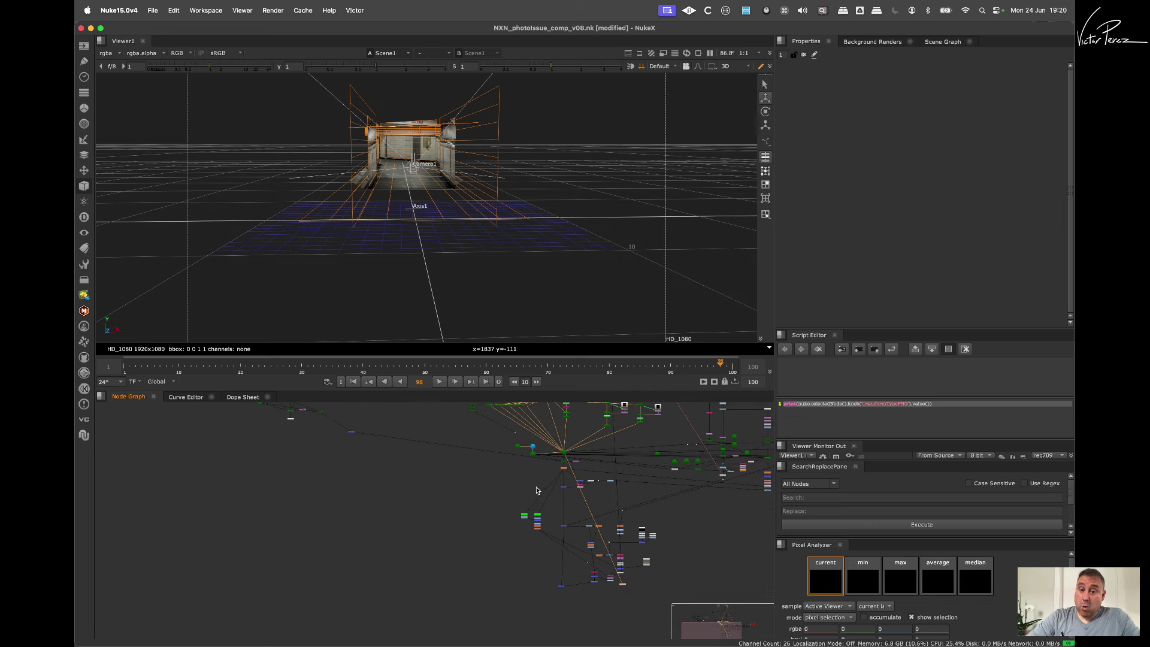
middle_click_drag(444, 484, 584, 455)
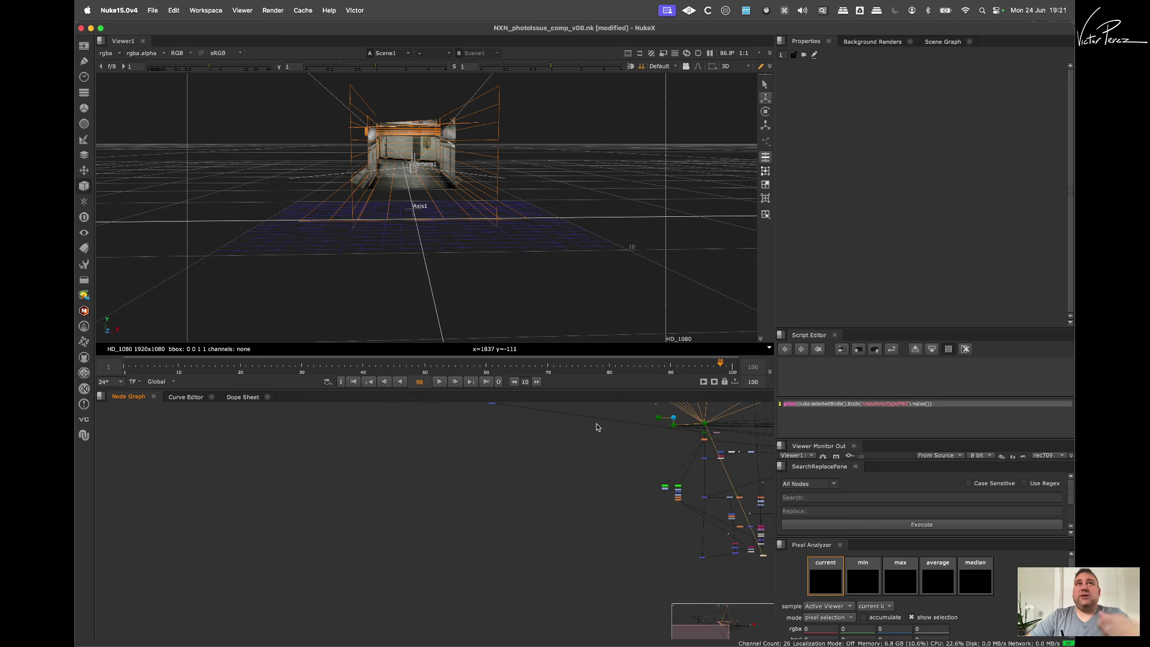
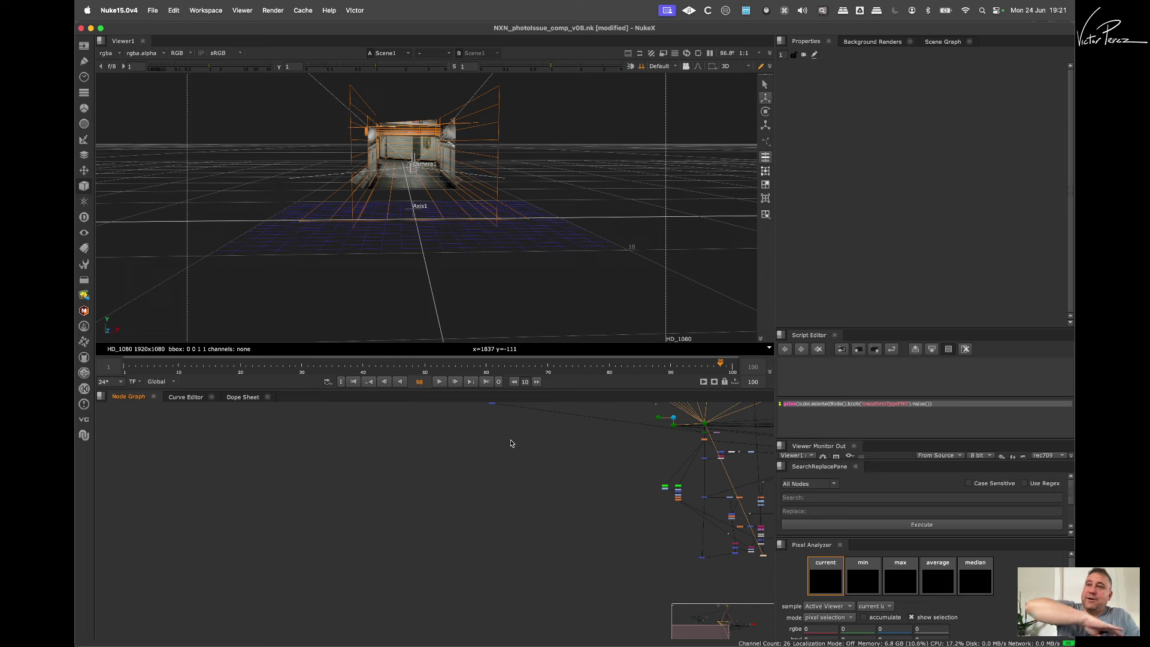
scroll(527, 485, "up", 5)
scroll(506, 509, "down", 6)
scroll(525, 488, "up", 4)
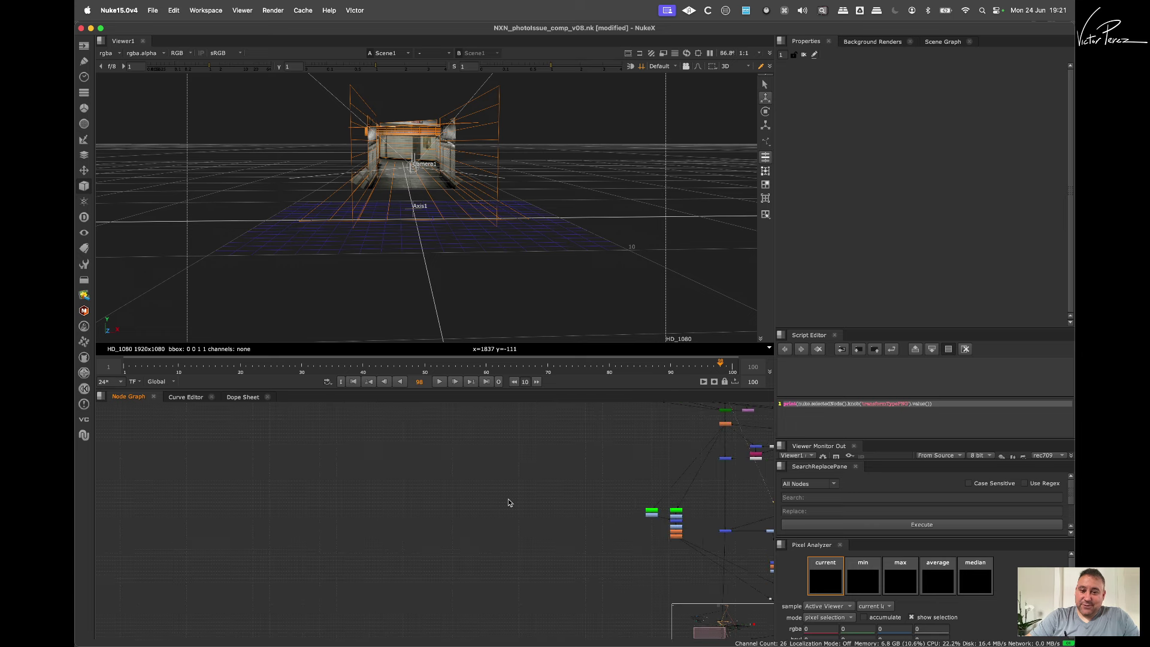
scroll(327, 505, "up", 2)
key("Tab")
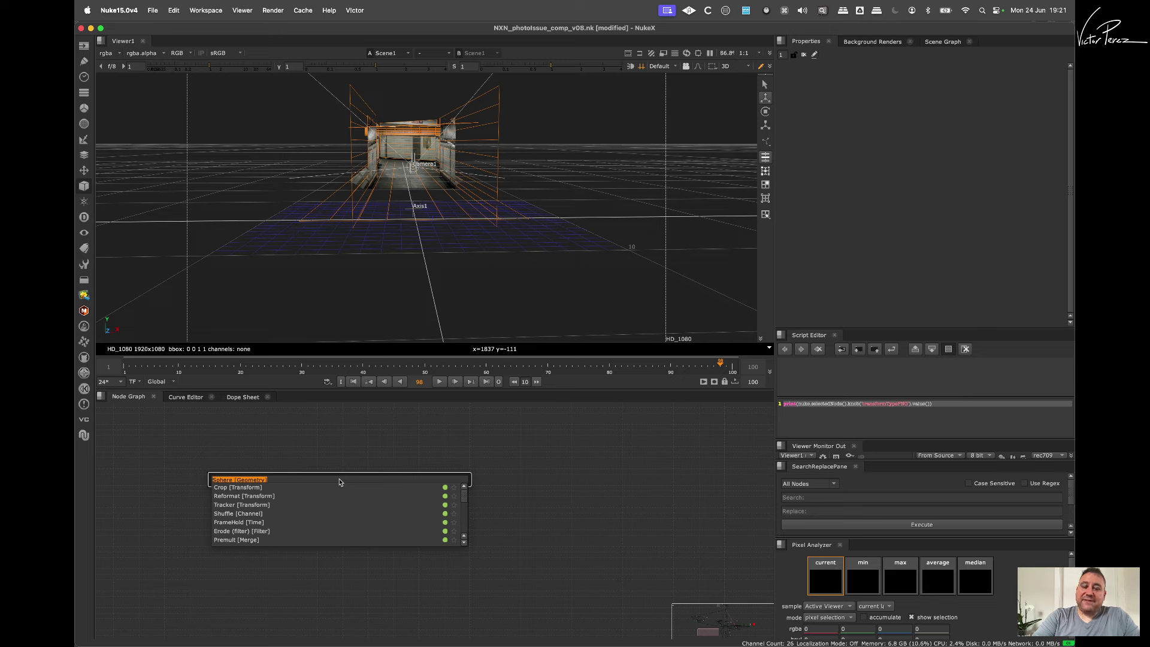
key("Escape")
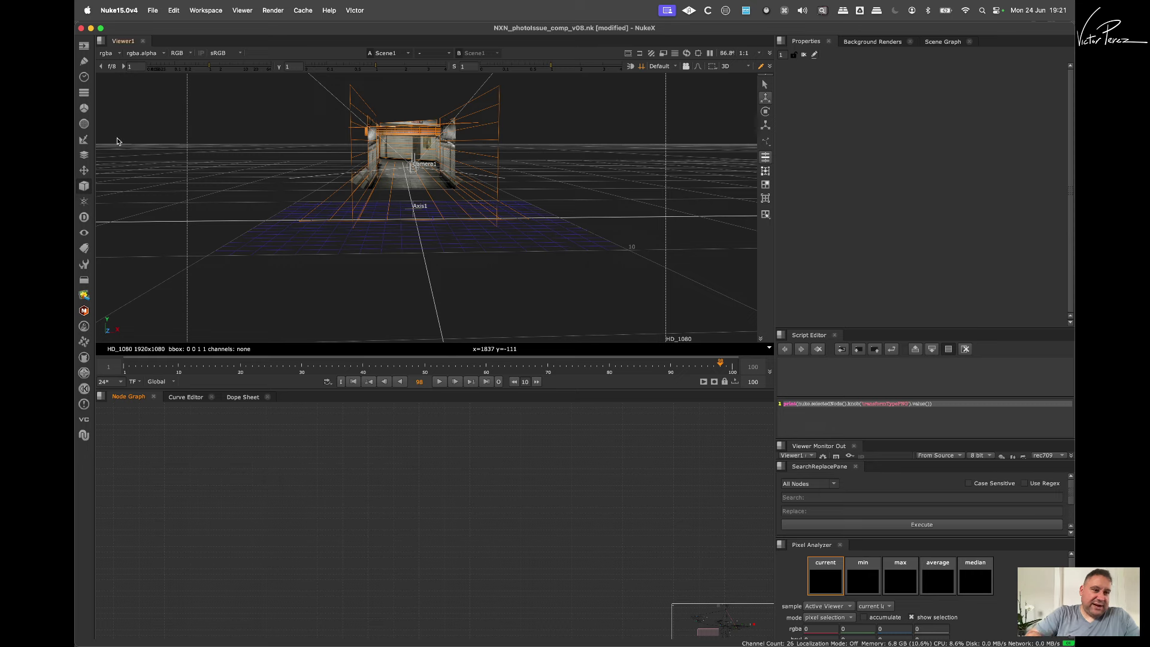
left_click(84, 170)
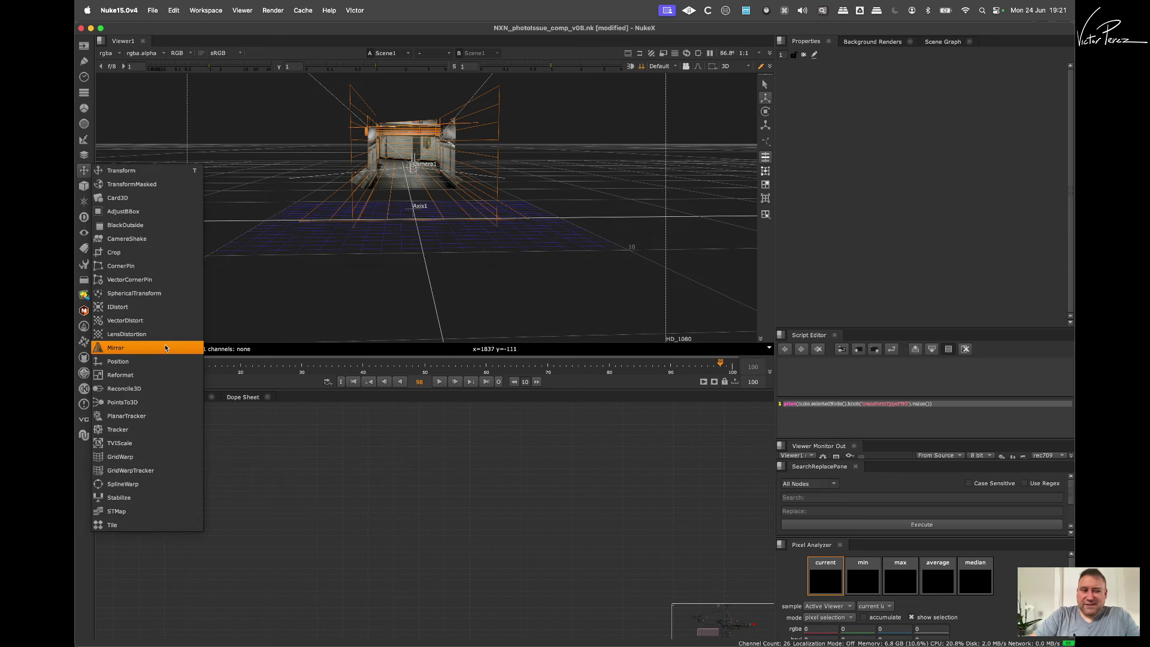
left_click(142, 295)
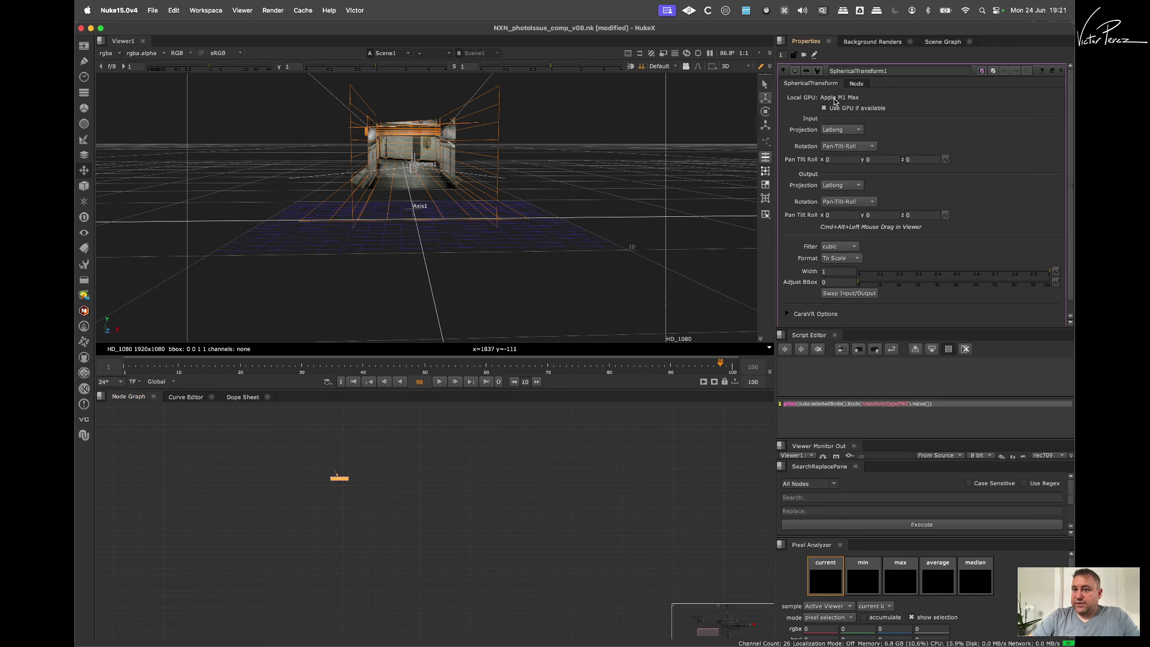
Step: Set the SphericalTransform's input projection to Cubemap, keeping Latlong as the output, and examine the node's cube-face inputs
left_click(840, 131)
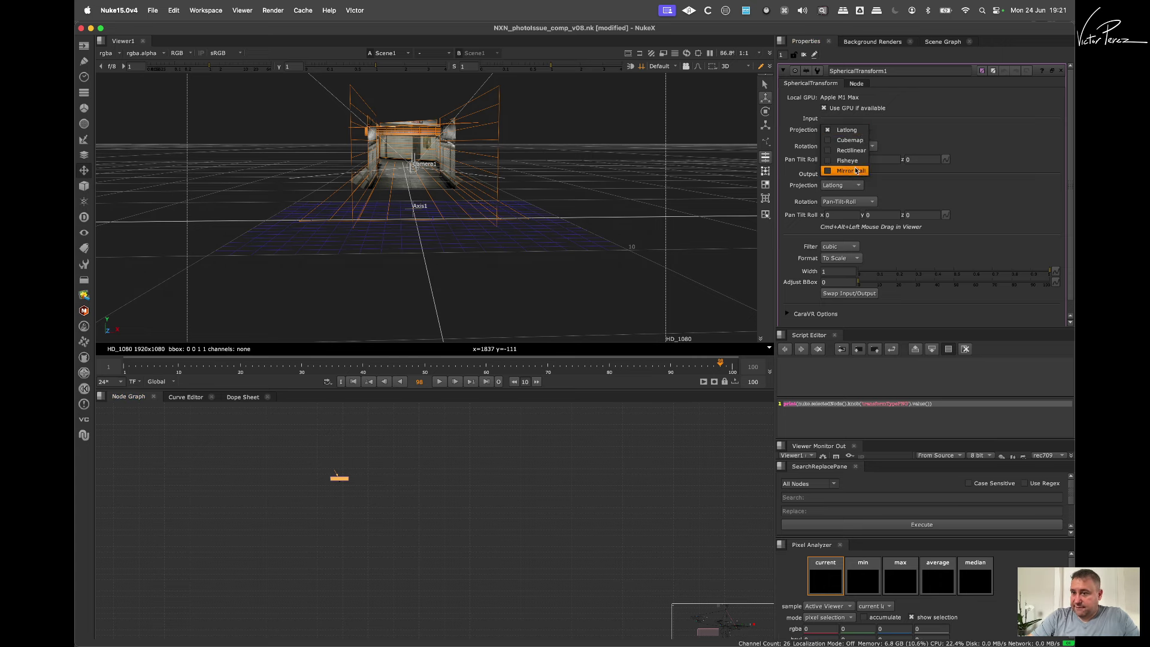
left_click(900, 118)
left_click(840, 185)
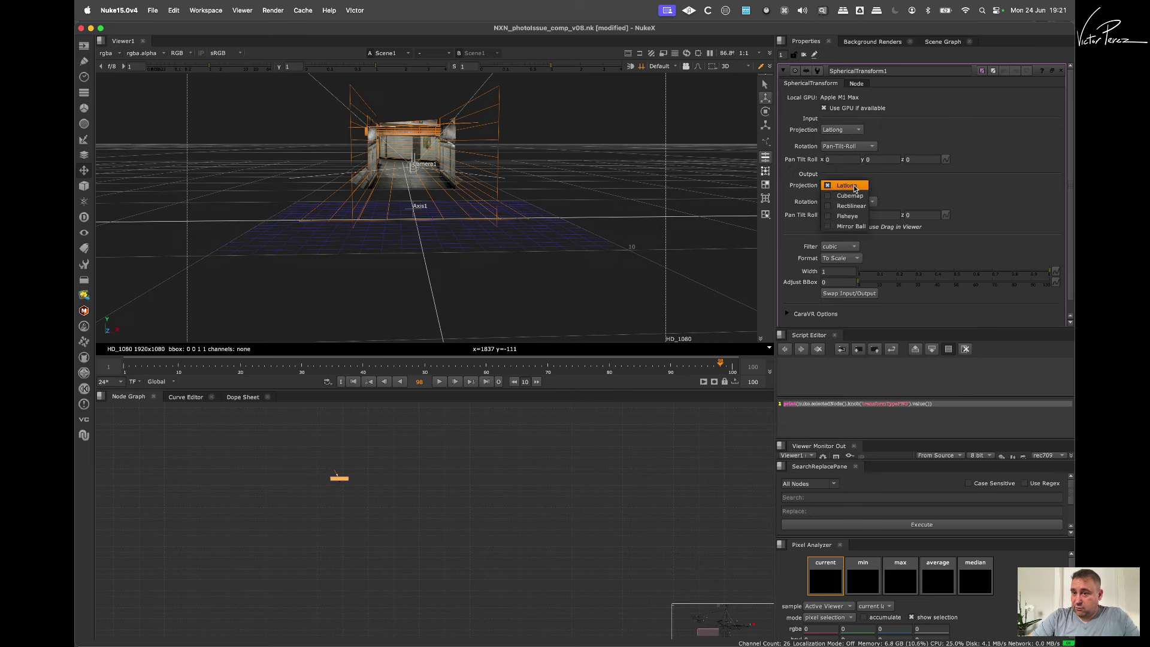
left_click(847, 185)
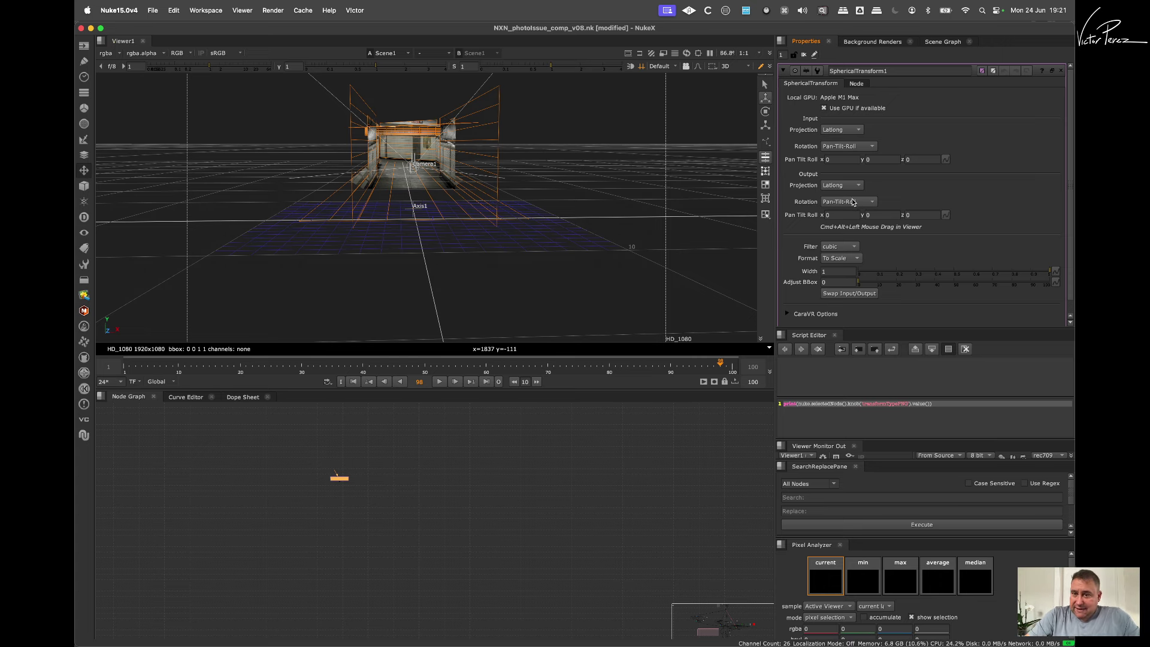
left_click(846, 186)
left_click(853, 186)
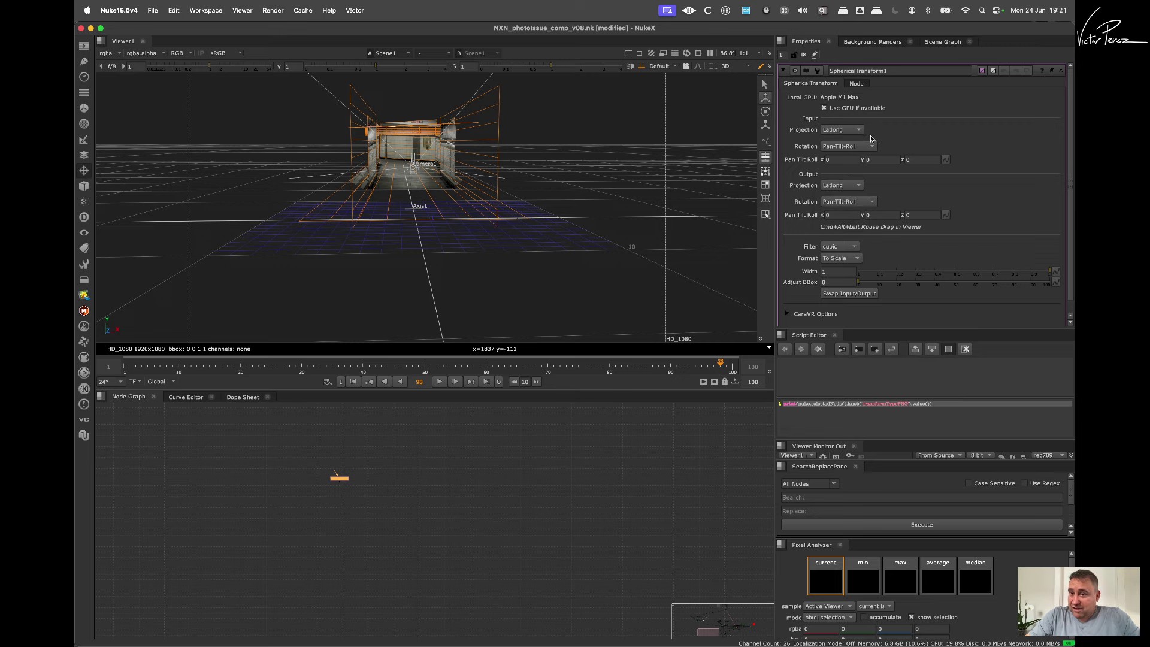
left_click(858, 130)
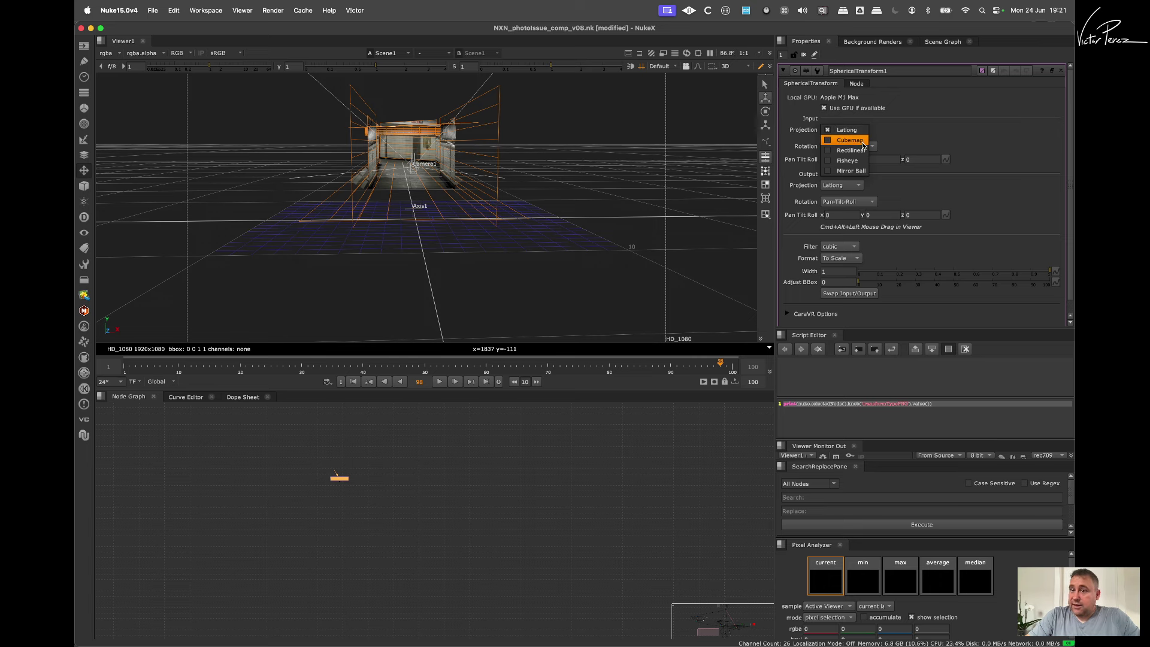
left_click(859, 141)
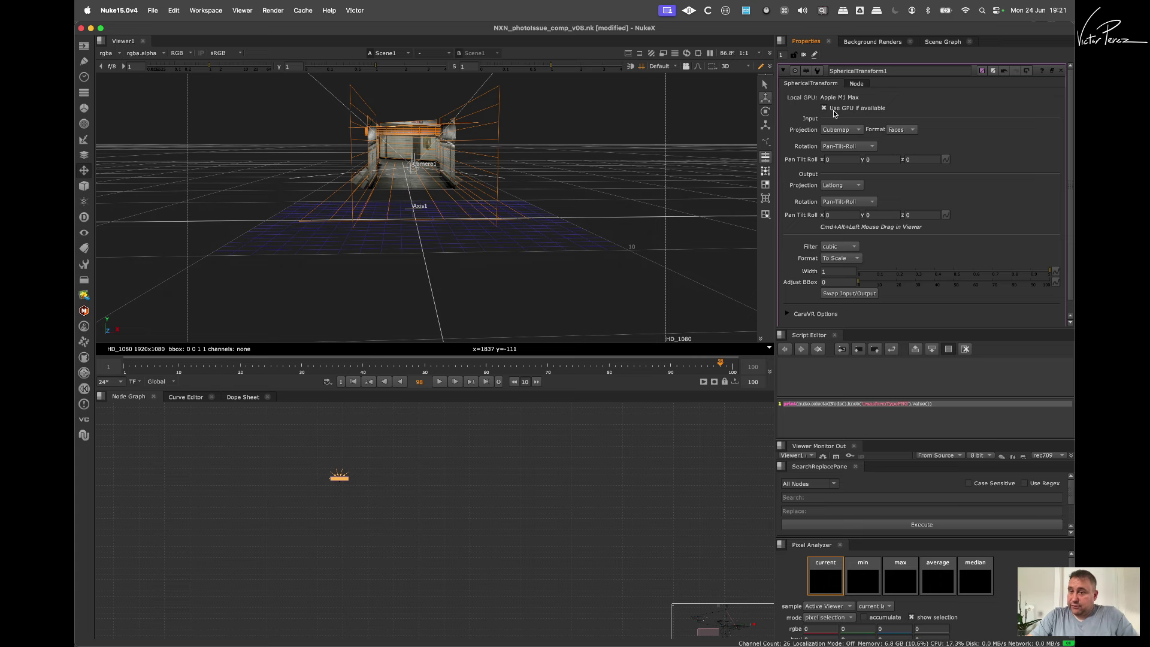
scroll(340, 451, "up", 10)
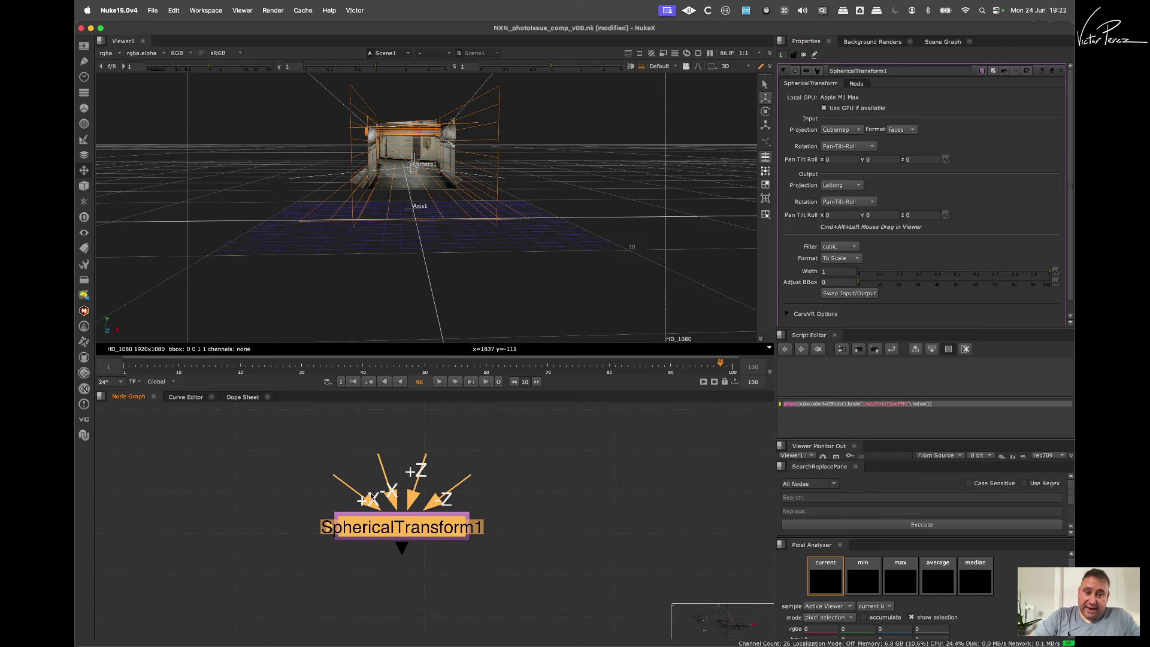
left_click_drag(472, 476, 520, 447)
left_click_drag(313, 518, 253, 467)
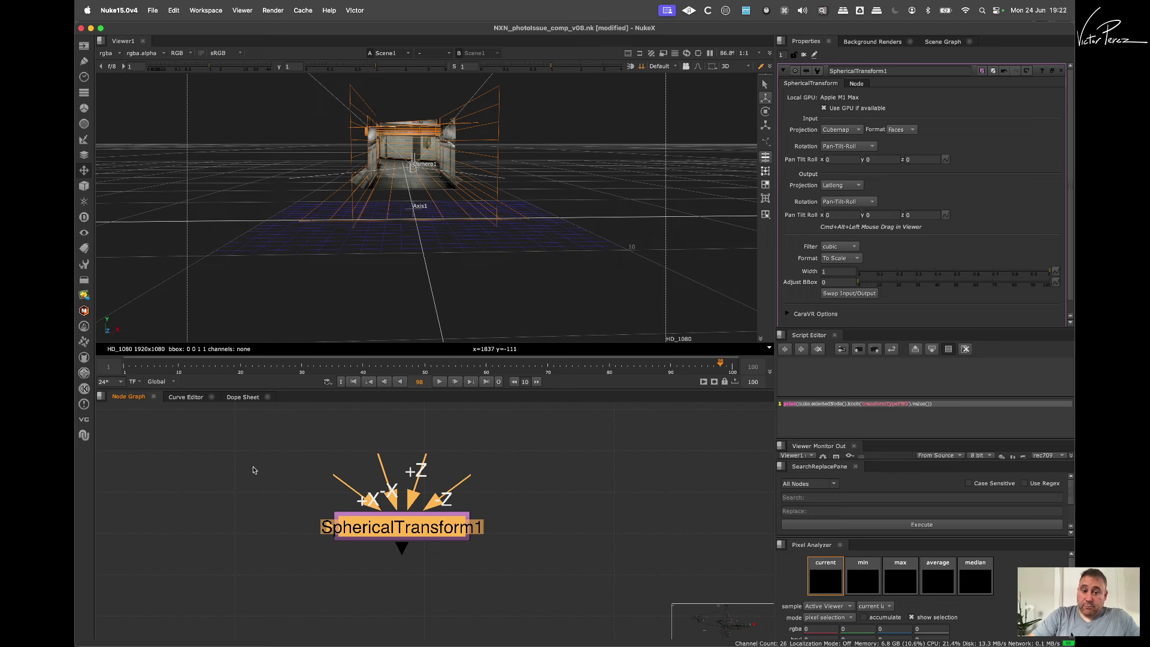
left_click_drag(313, 519, 273, 484)
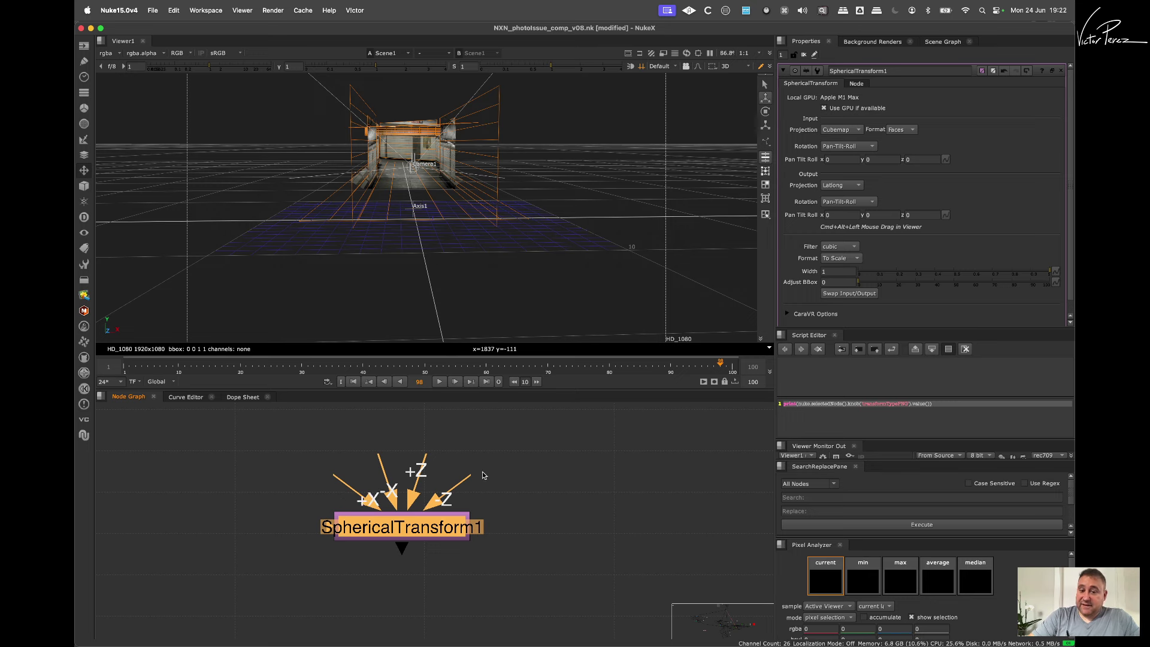
Step: Add an unconnected Cube geometry node beside the SphericalTransform and show it in the viewer
scroll(484, 475, "down", 1)
middle_click_drag(484, 474, 383, 494)
left_click(507, 494)
key("Tab")
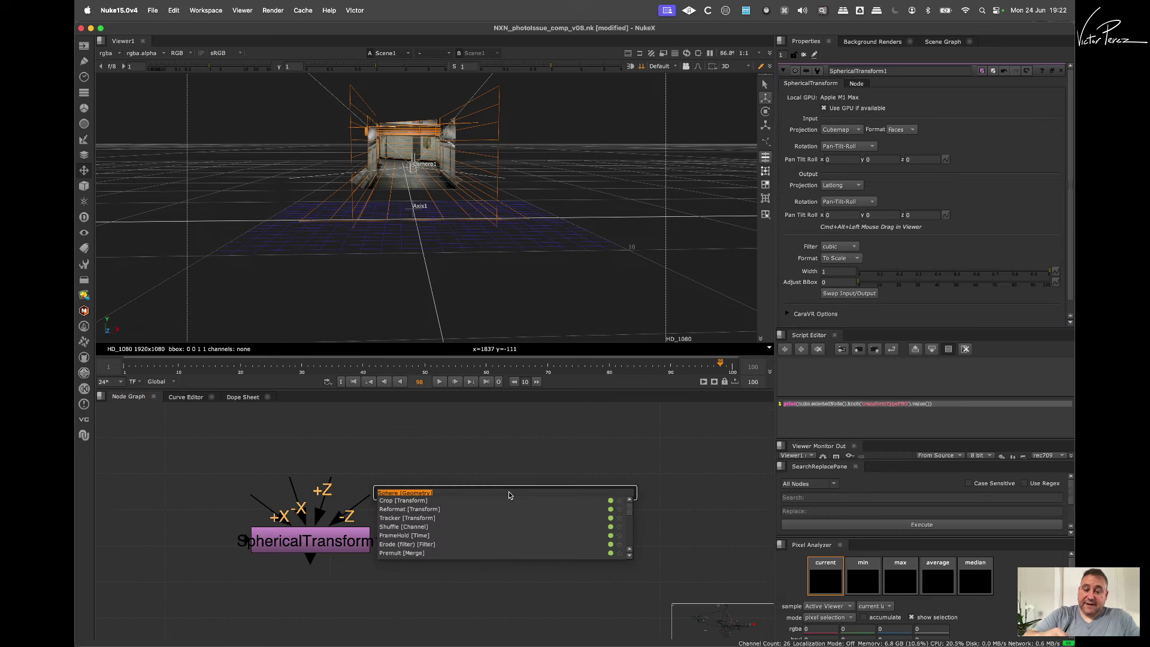
type("cu")
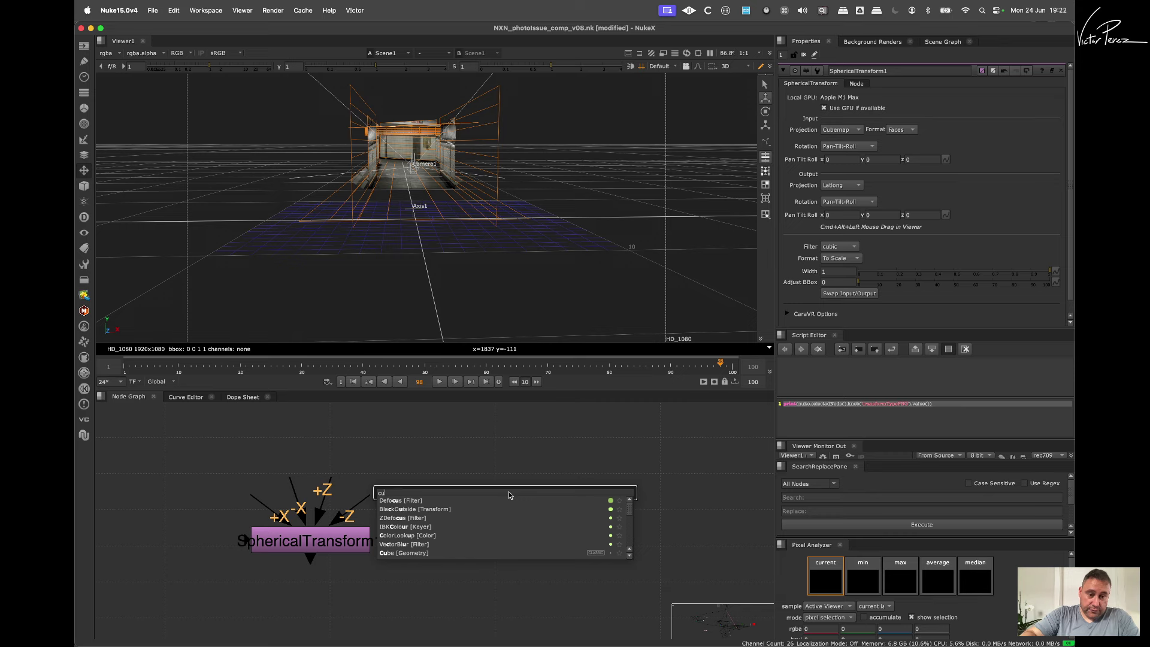
type("be [Geometry")
key("Return")
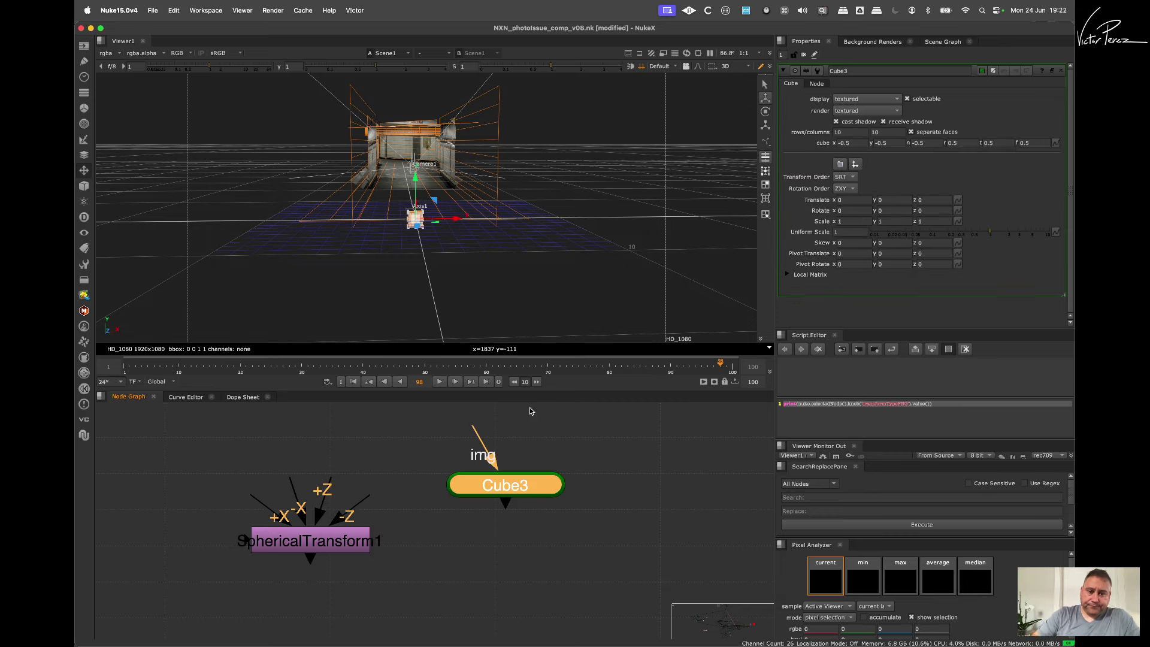
key("1")
left_click(501, 421)
Step: Inspect the cube's faces from several angles in the 3D view, then delete the Cube node
middle_click_drag(415, 231, 396, 271, "alt")
left_click_drag(397, 271, 508, 302, "super")
right_click_drag(506, 301, 501, 299, "alt")
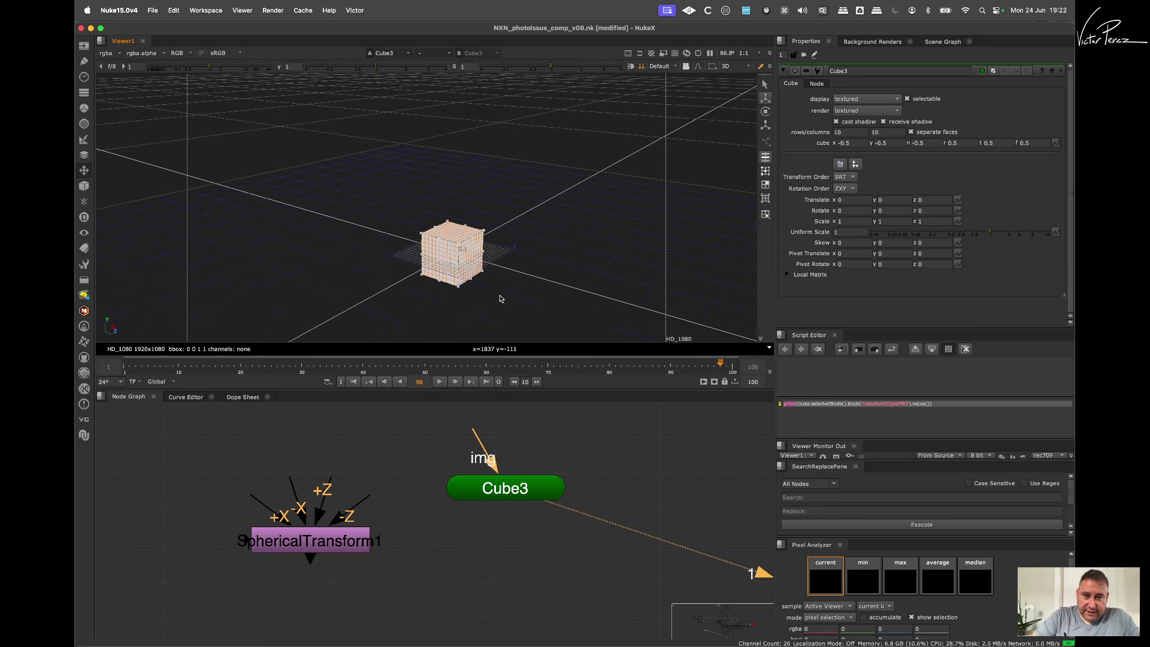
right_click_drag(456, 263, 654, 239, "alt")
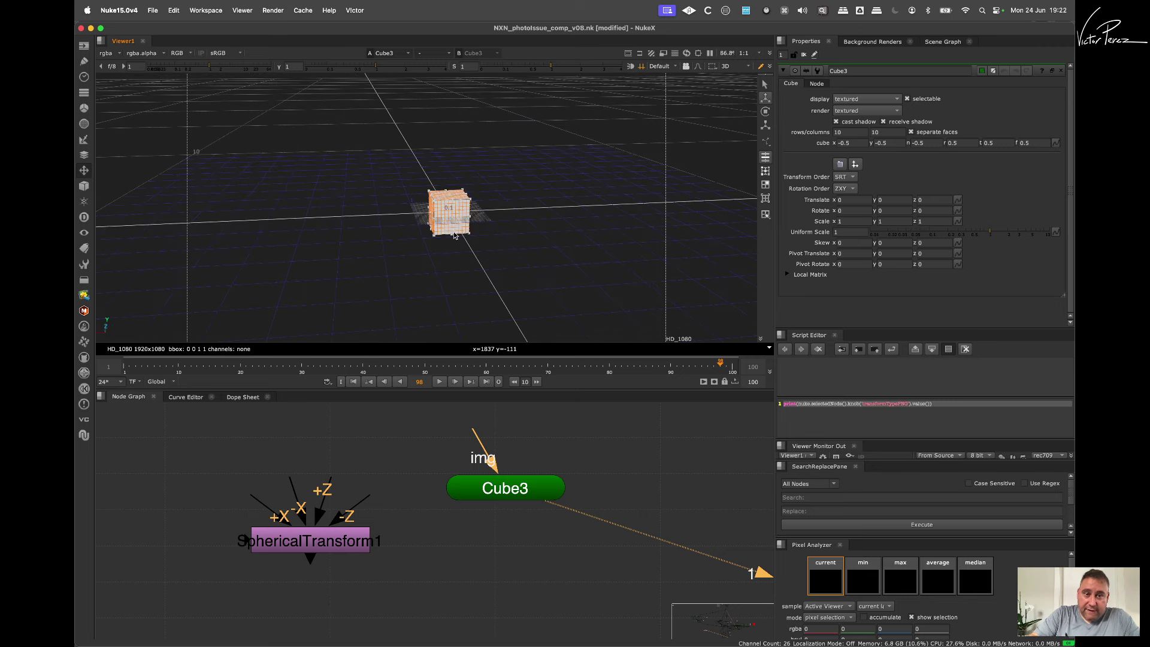
right_click_drag(454, 235, 455, 262, "alt")
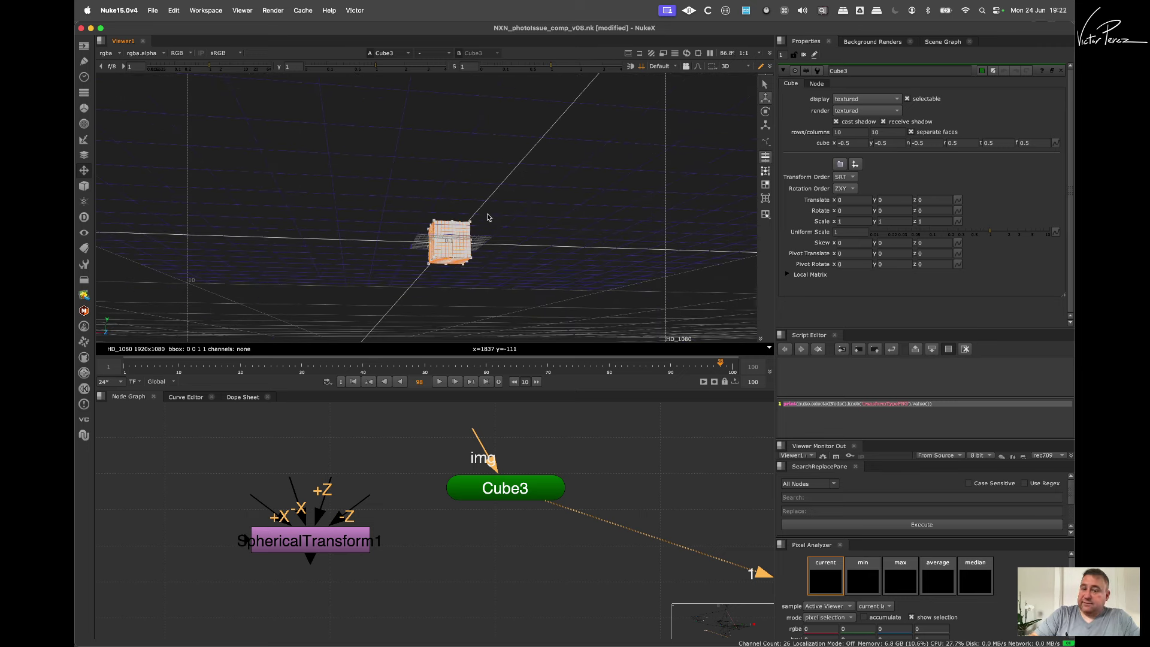
right_click_drag(489, 218, 367, 237, "alt")
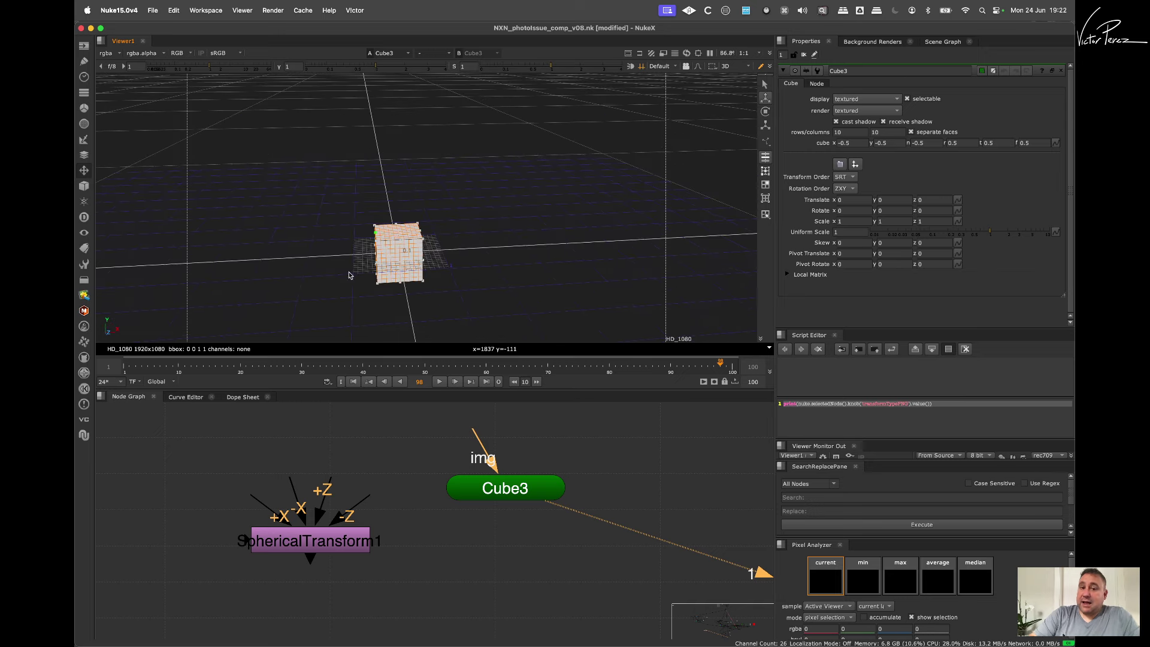
right_click_drag(454, 258, 393, 247, "alt")
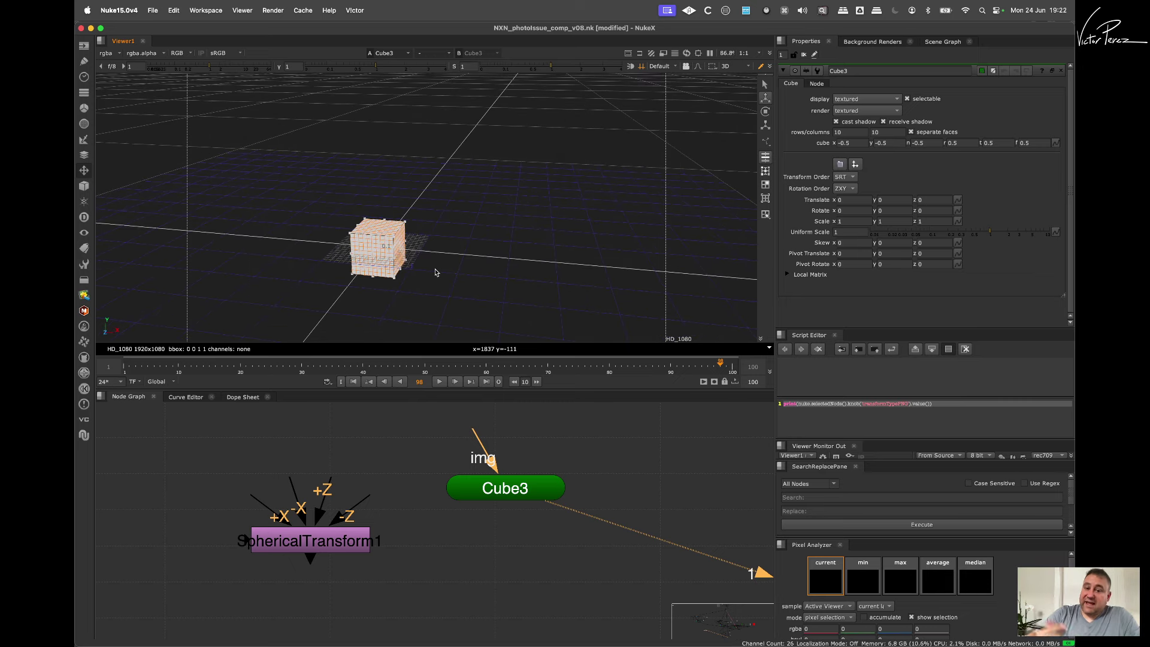
left_click_drag(412, 437, 591, 540)
key("Delete")
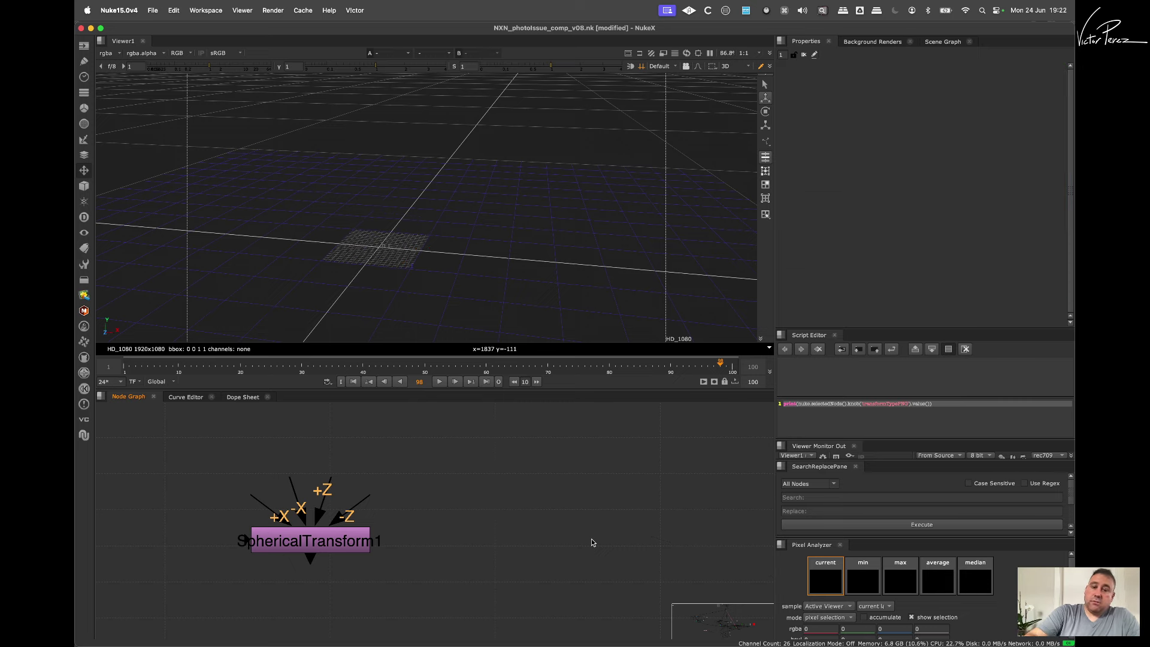
Step: Add a 3D Classic Camera node beside the SphericalTransform and label it -Z
key("Tab")
type("cam")
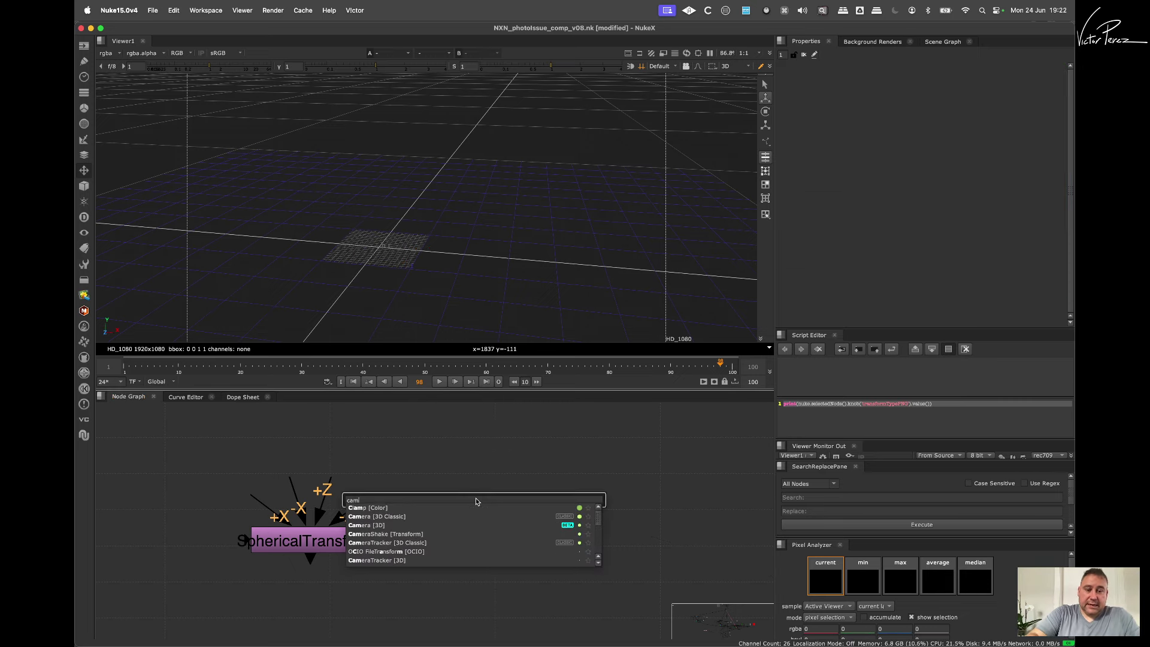
key("Down")
key("Down")
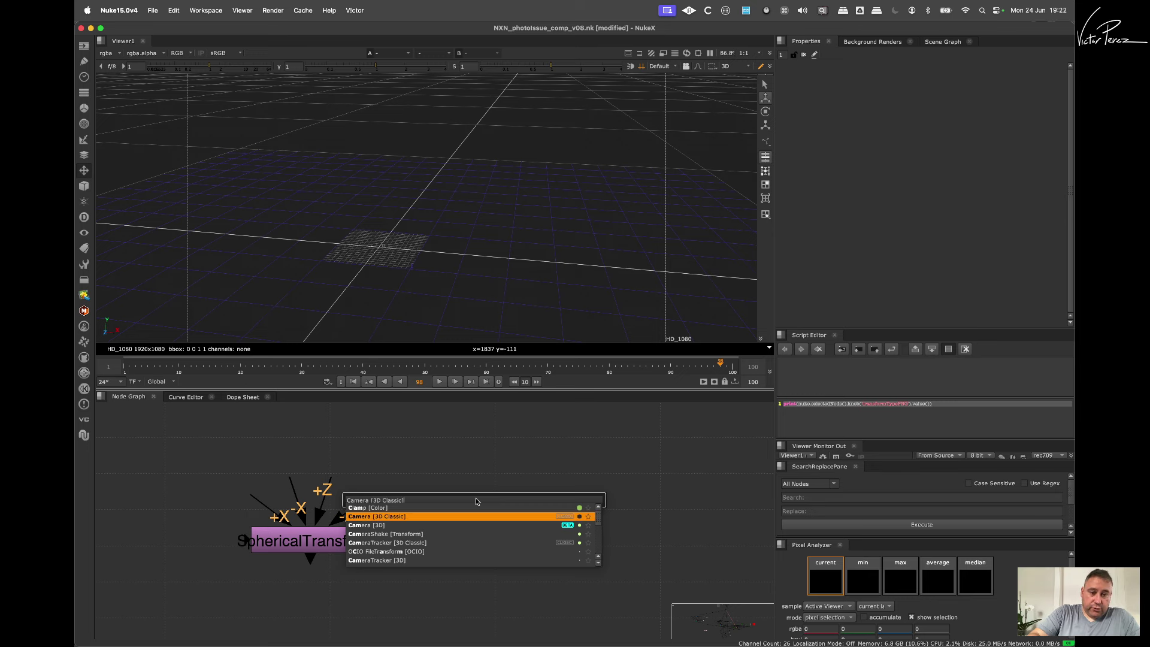
key("Return")
left_click_drag(476, 498, 494, 517)
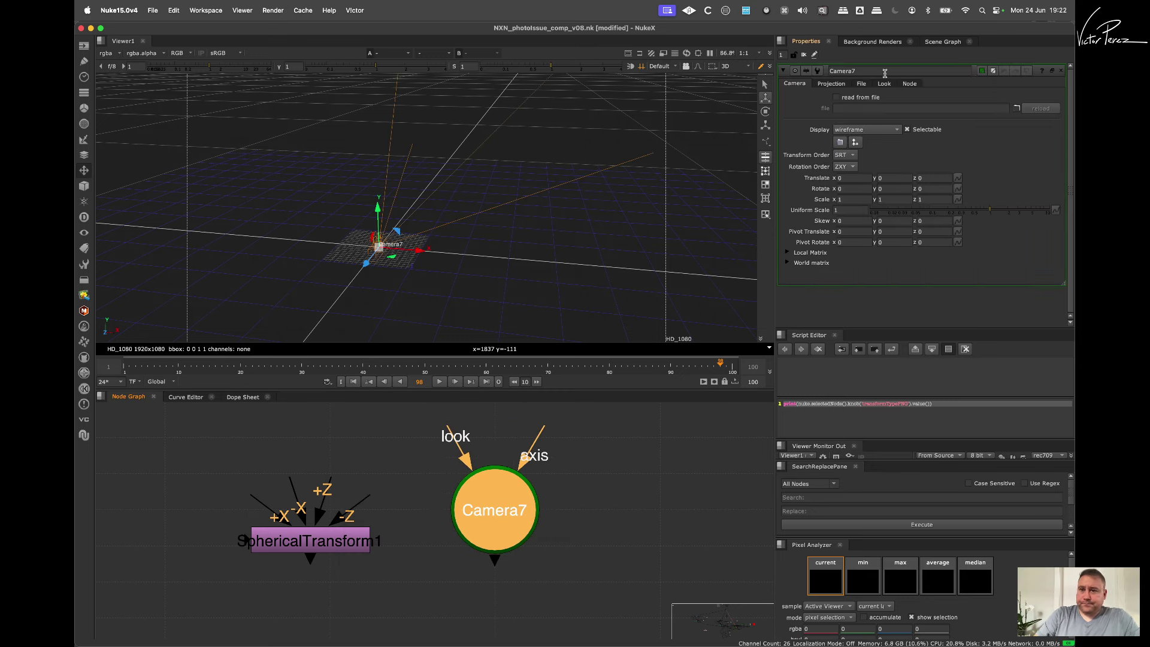
middle_click_drag(546, 230, 444, 191)
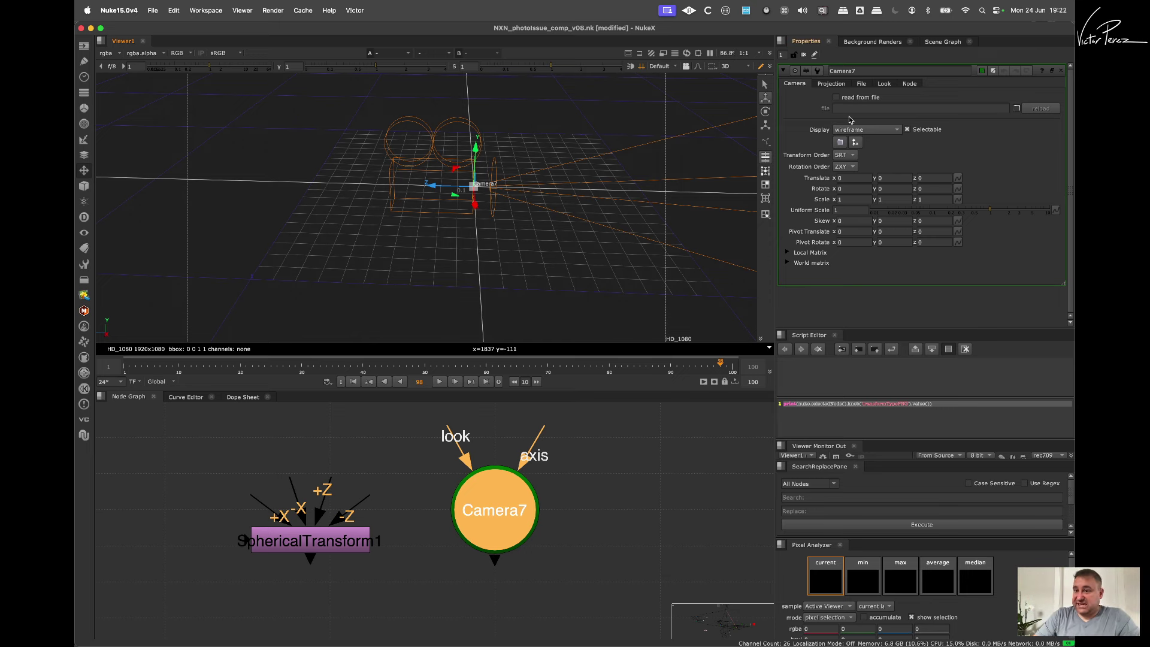
left_click(910, 84)
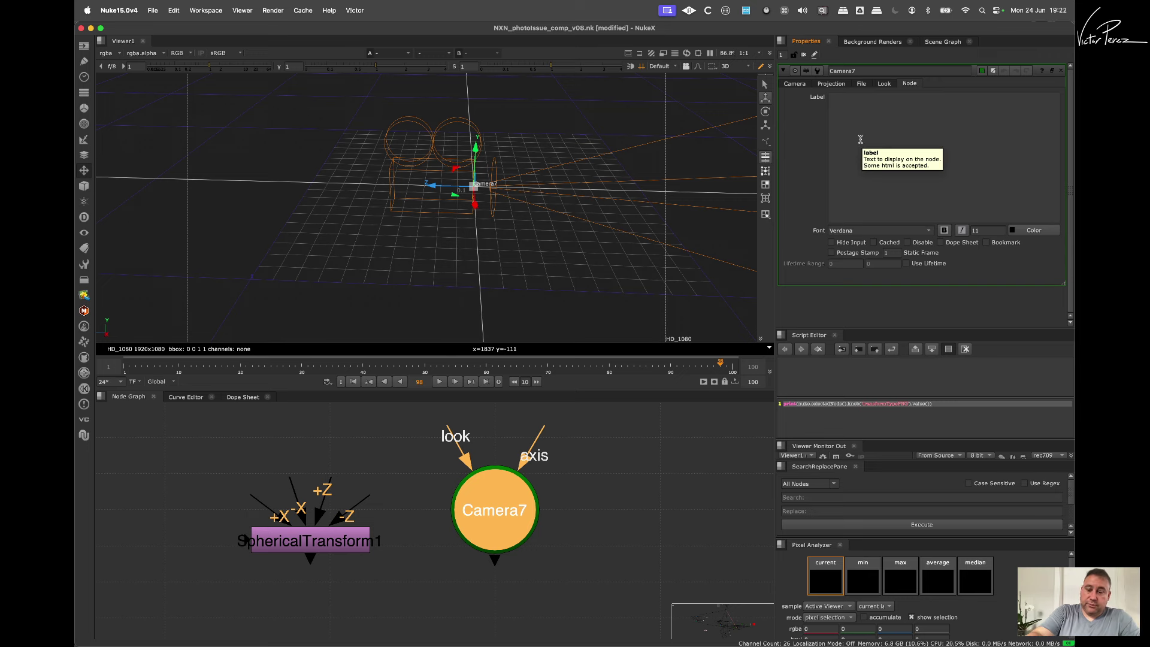
type("-Z")
Step: Place a copy of the -Z camera beside it, open the copy's properties and view it in 3D
key("super+c")
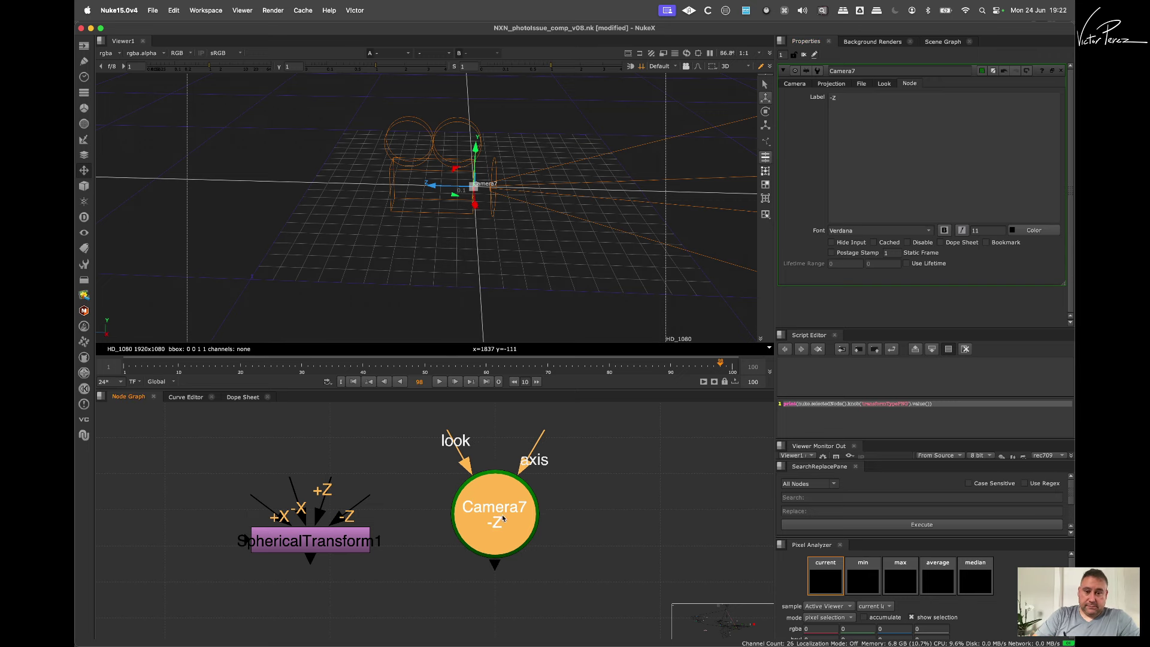
key("super+v")
left_click_drag(644, 516, 667, 517)
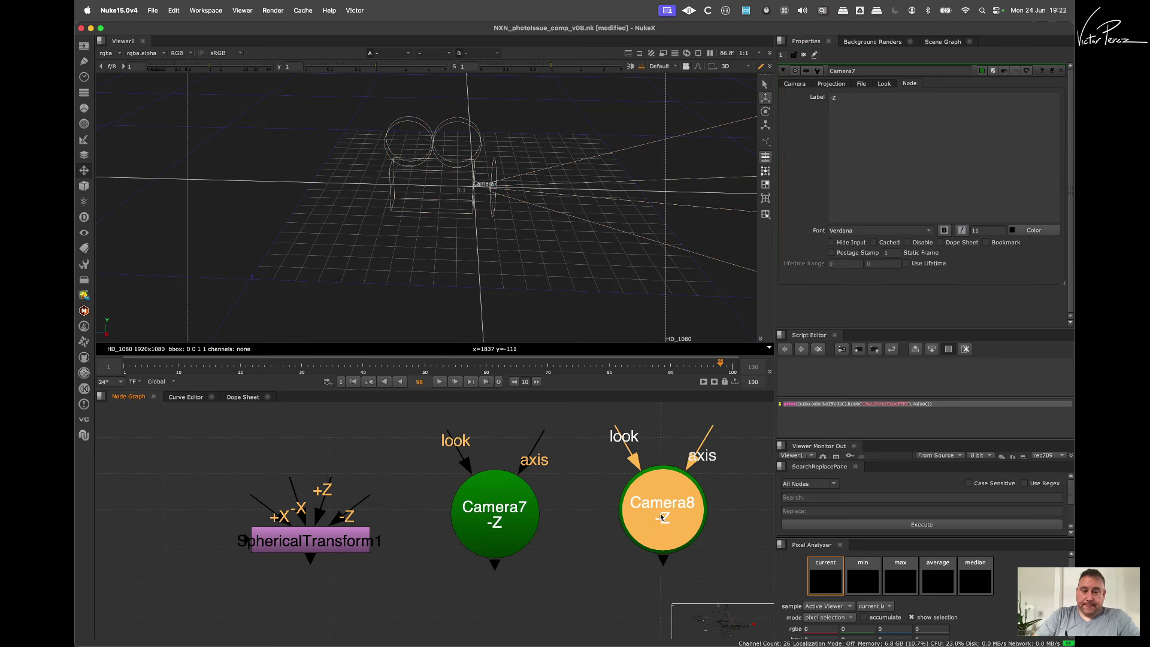
double_click(667, 517)
key("1")
left_click(668, 518)
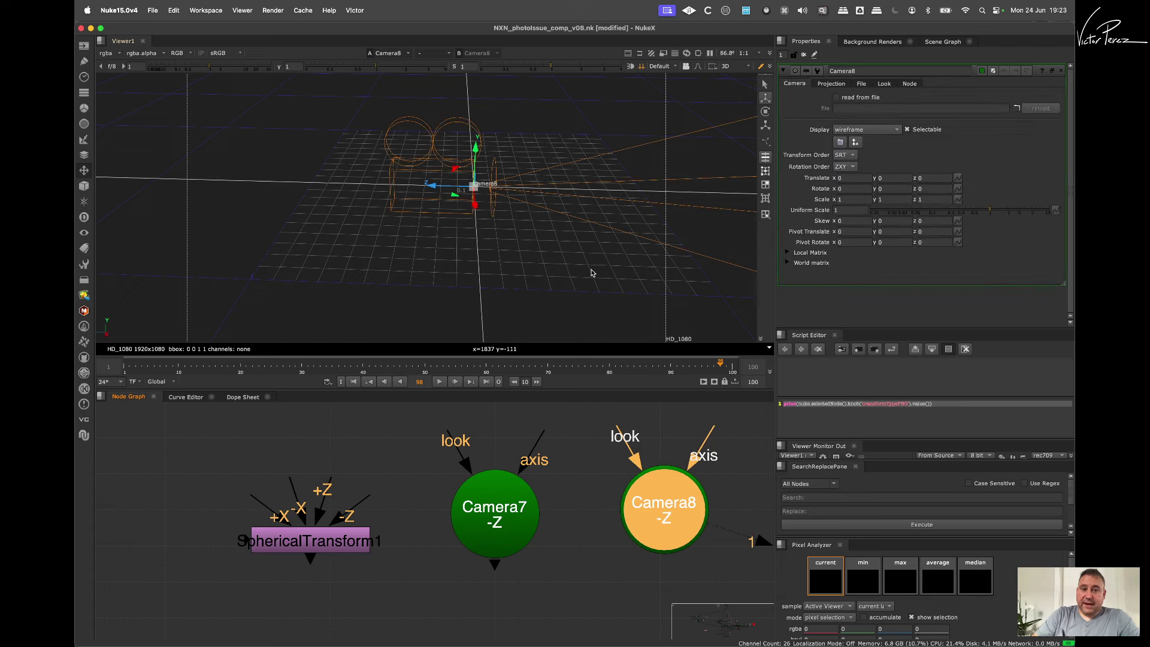
left_click_drag(561, 247, 256, 359, "super")
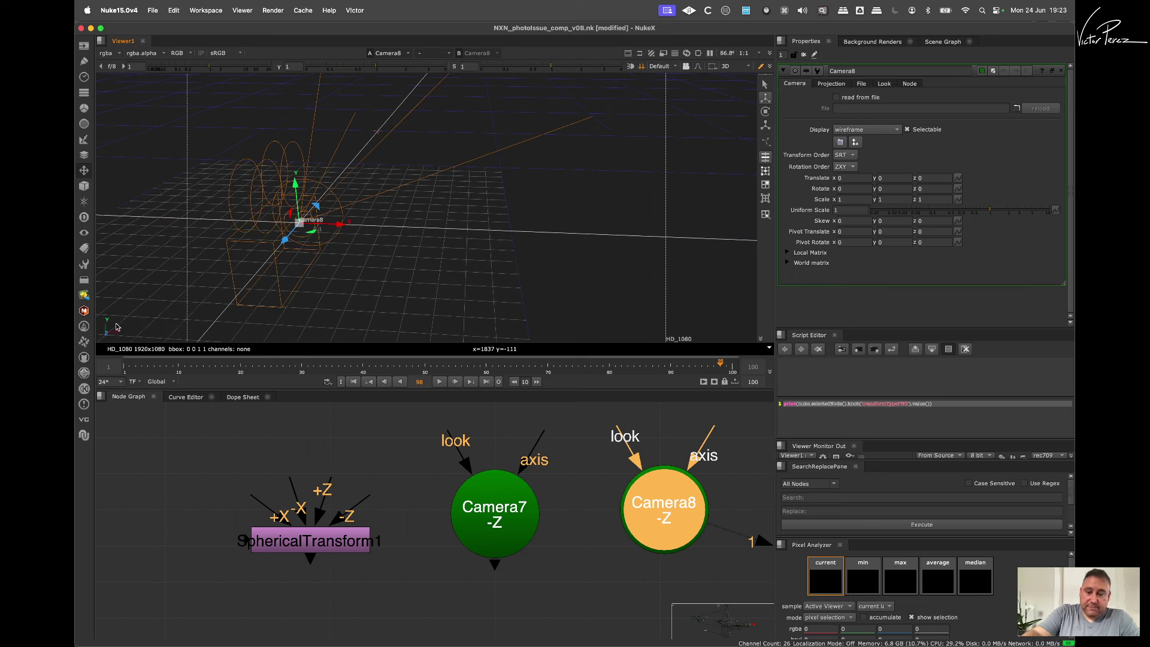
key("super")
key("super")
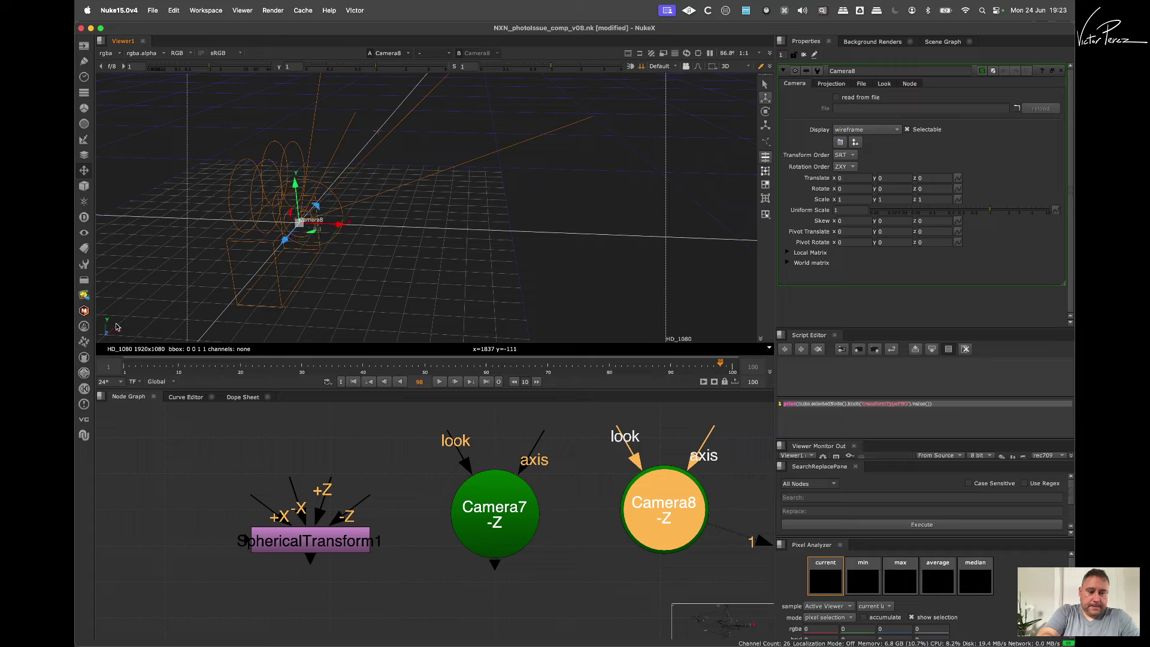
key("super")
key("super")
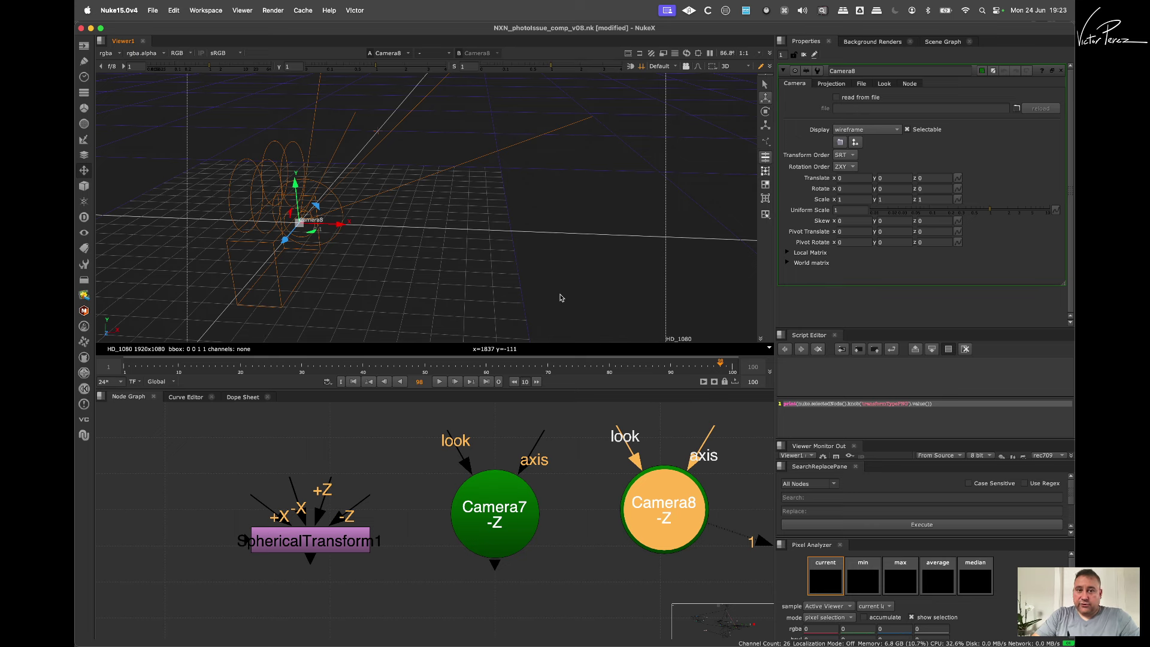
Step: Change the copied camera's label to +X and set its Y rotation to 90
left_click_drag(671, 513, 669, 513)
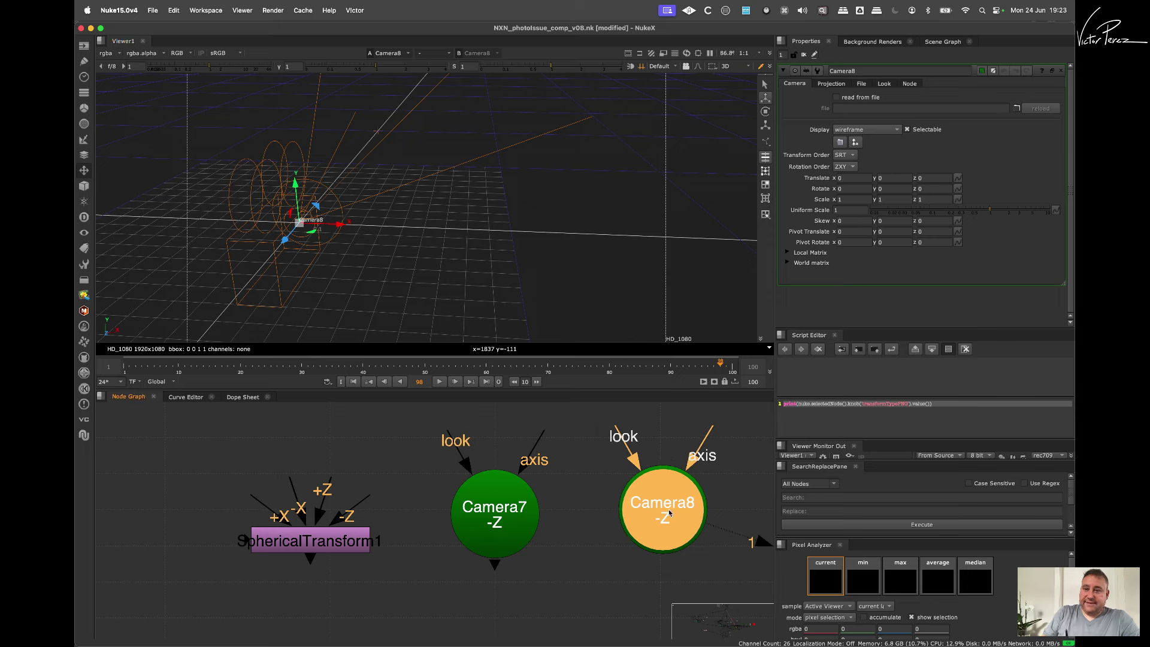
left_click(915, 85)
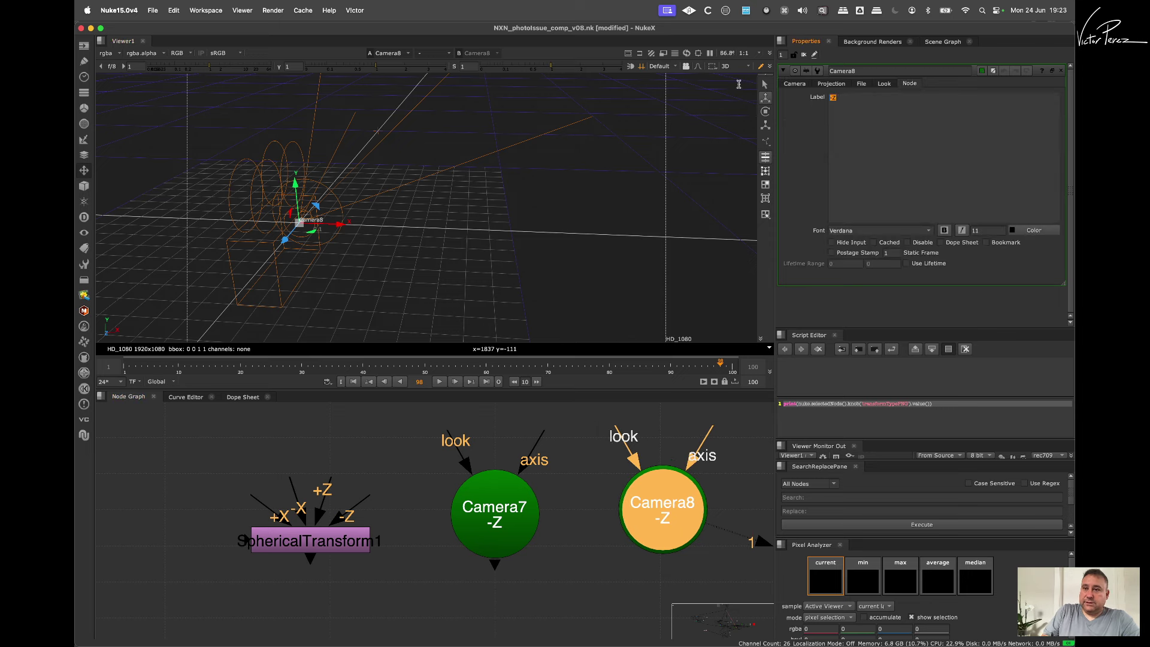
type("+X")
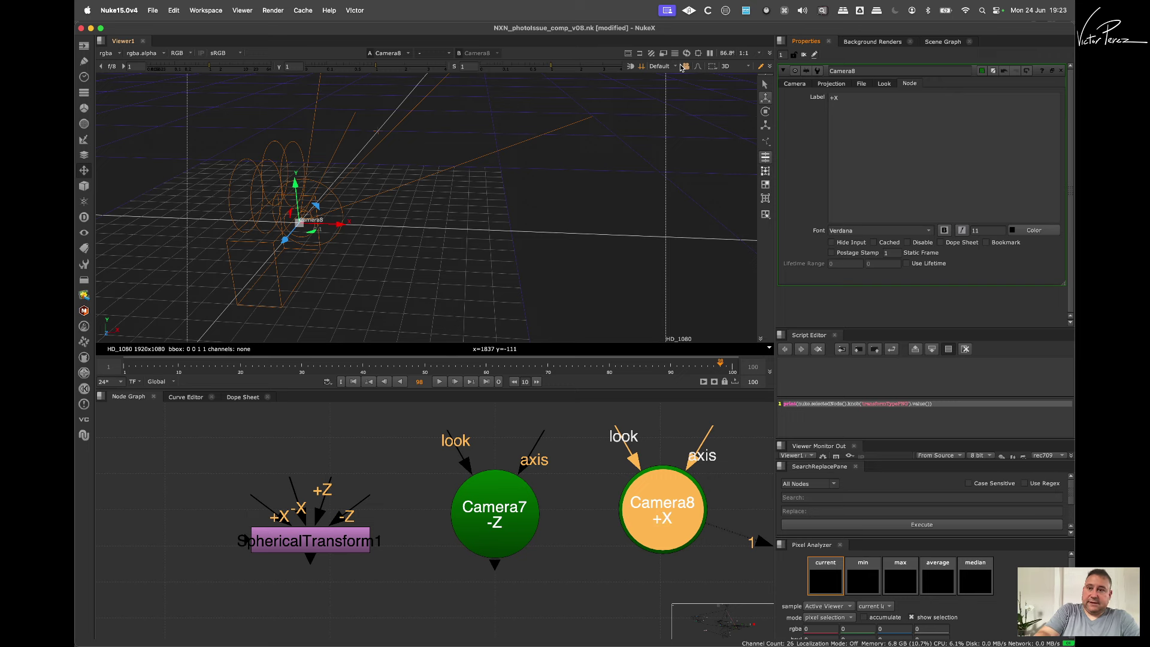
left_click(795, 84)
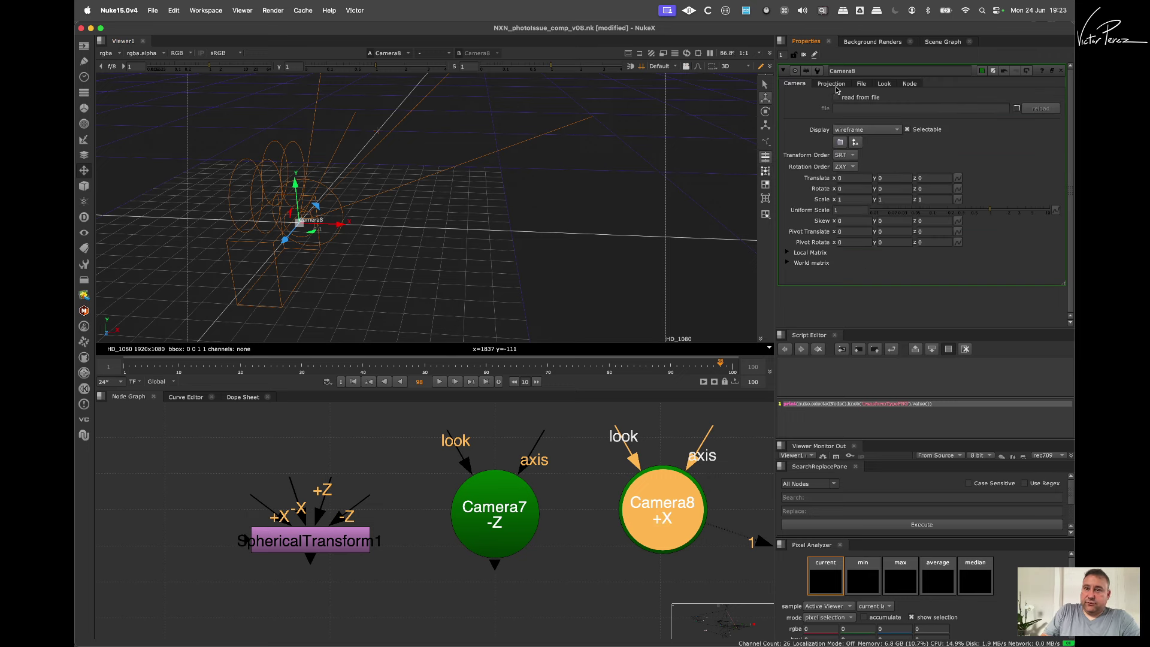
left_click(895, 188)
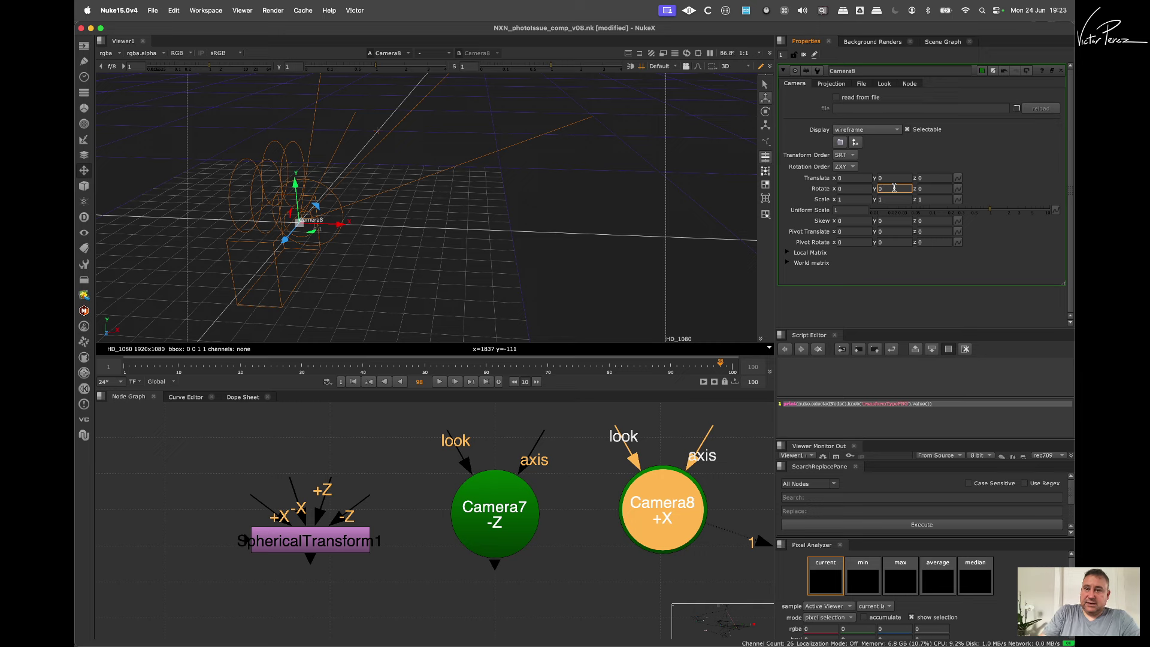
key("Return")
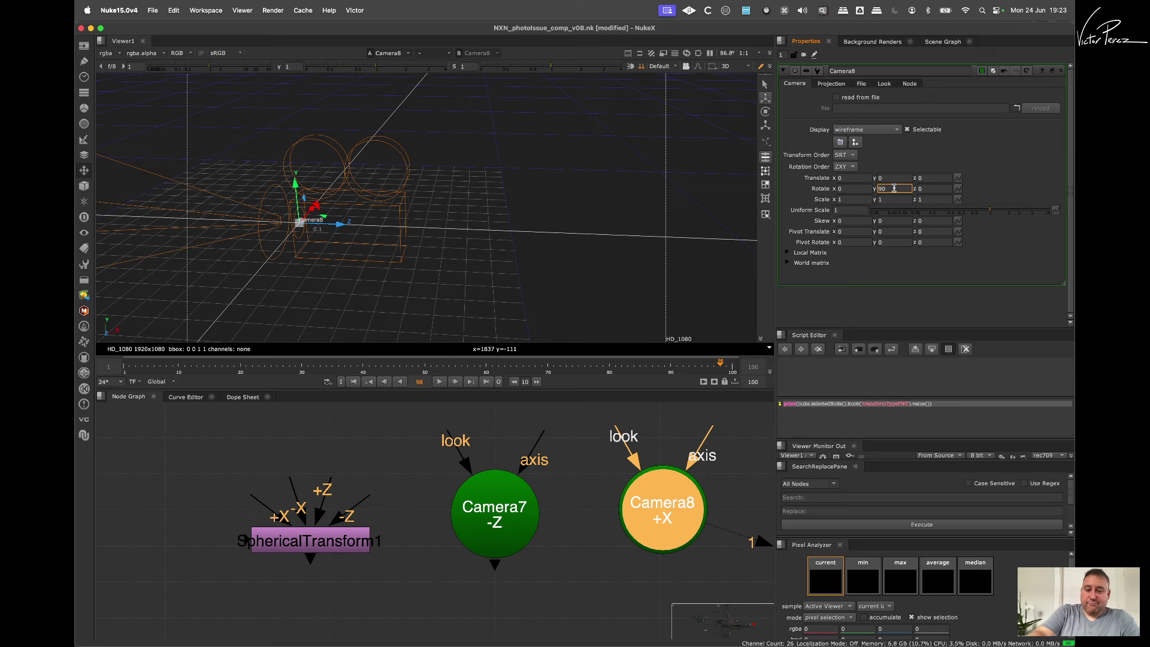
Step: Set the +X camera's Y rotation to -90 and place a copy of that camera beside it
key("Return")
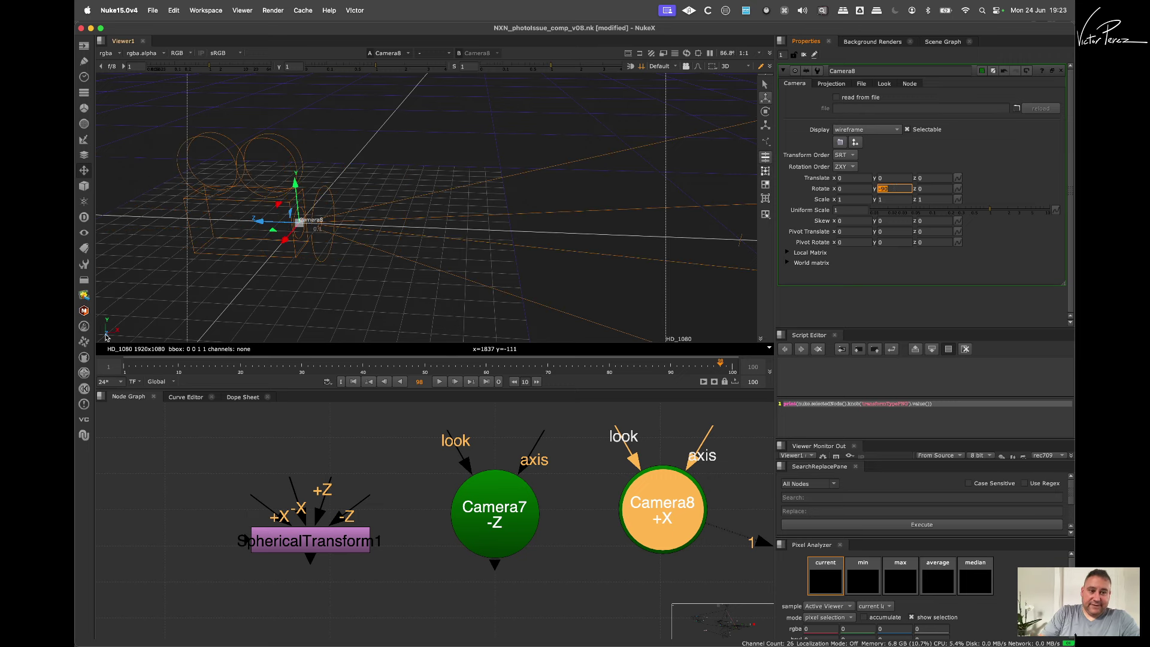
middle_click_drag(672, 514, 393, 487)
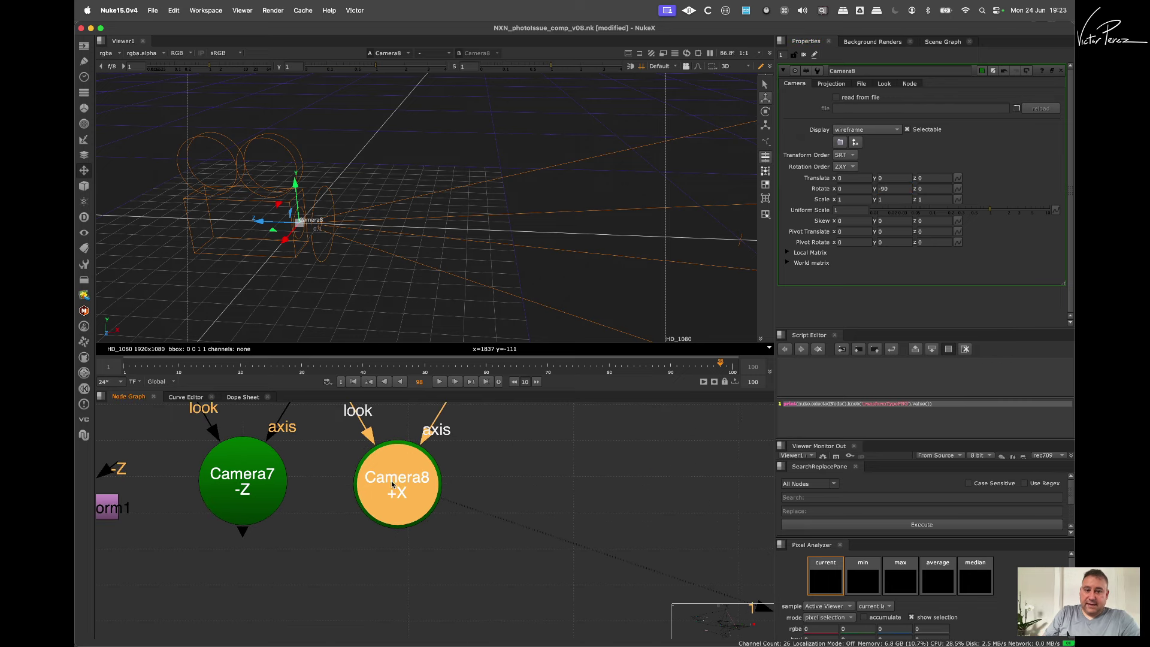
key("super+c")
key("super+v")
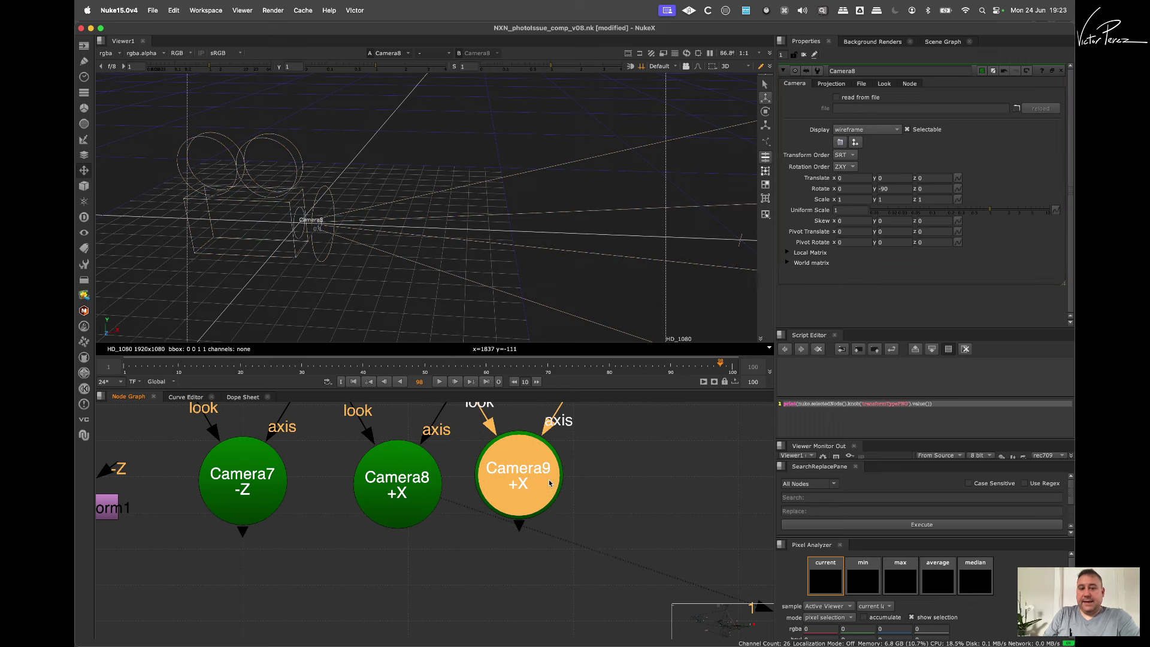
Step: Set the copied camera's Y rotation to 180 and change its label to +Z
left_click(898, 189)
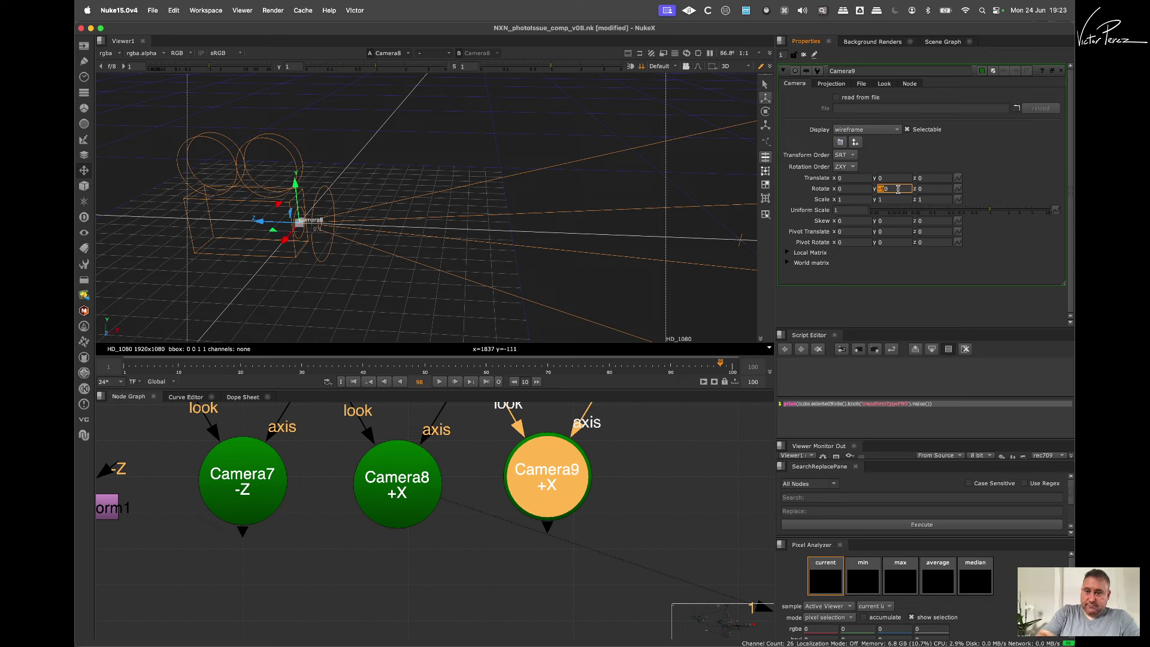
type("18")
key("Return")
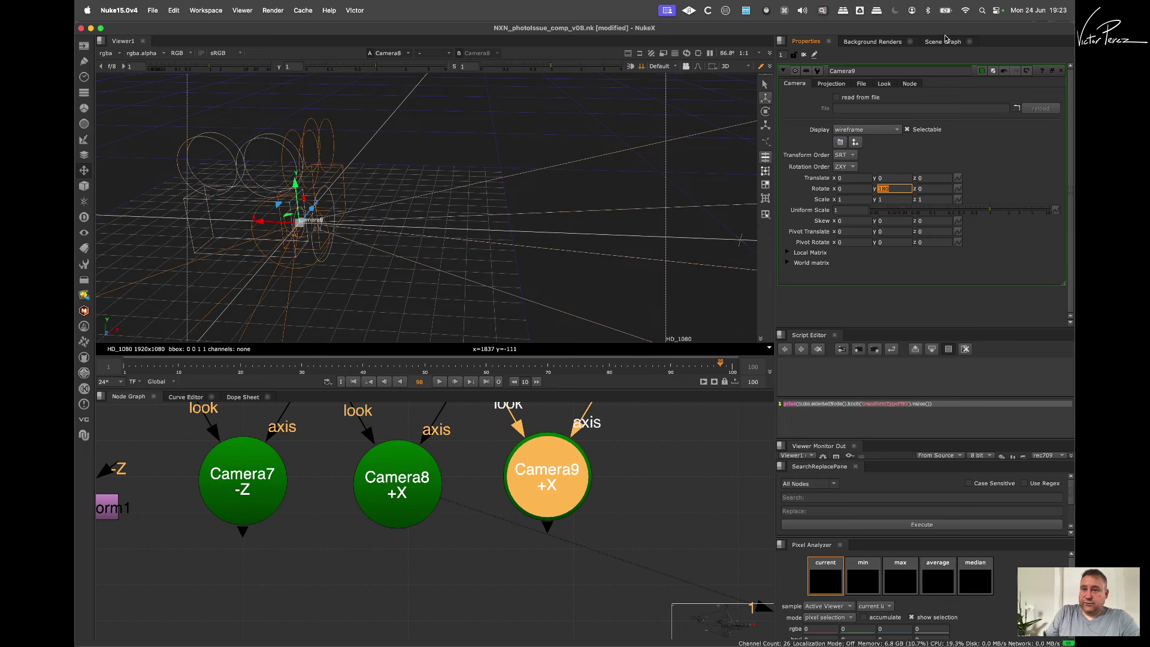
left_click_drag(334, 243, 272, 327, "super")
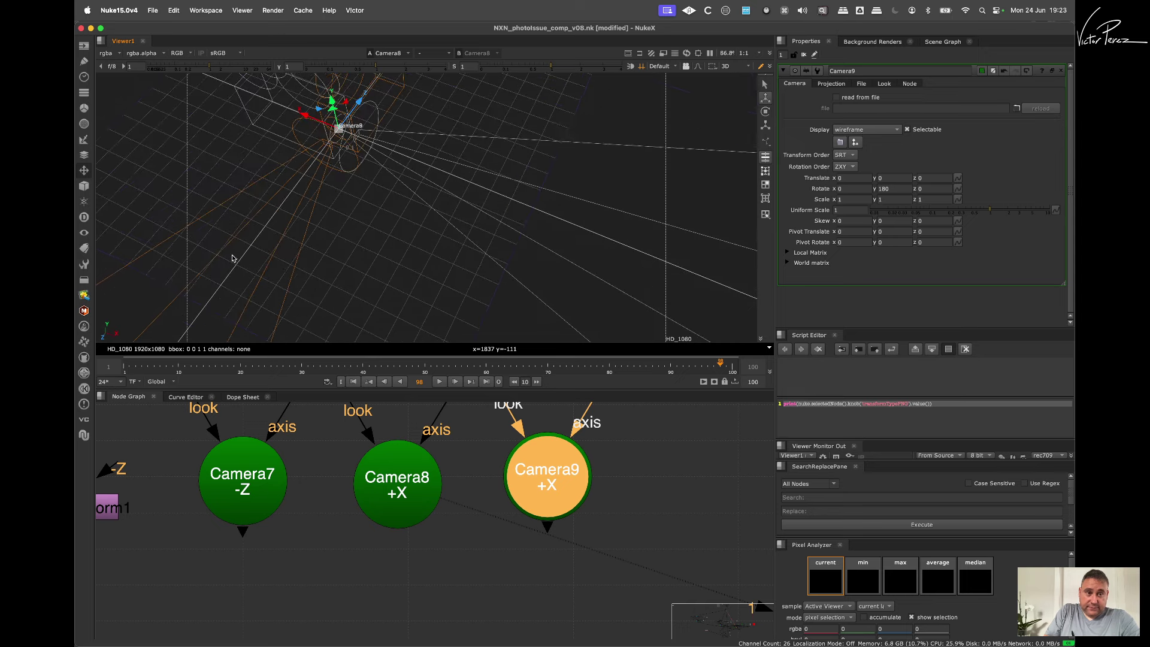
left_click(910, 84)
left_click_drag(839, 98, 831, 100)
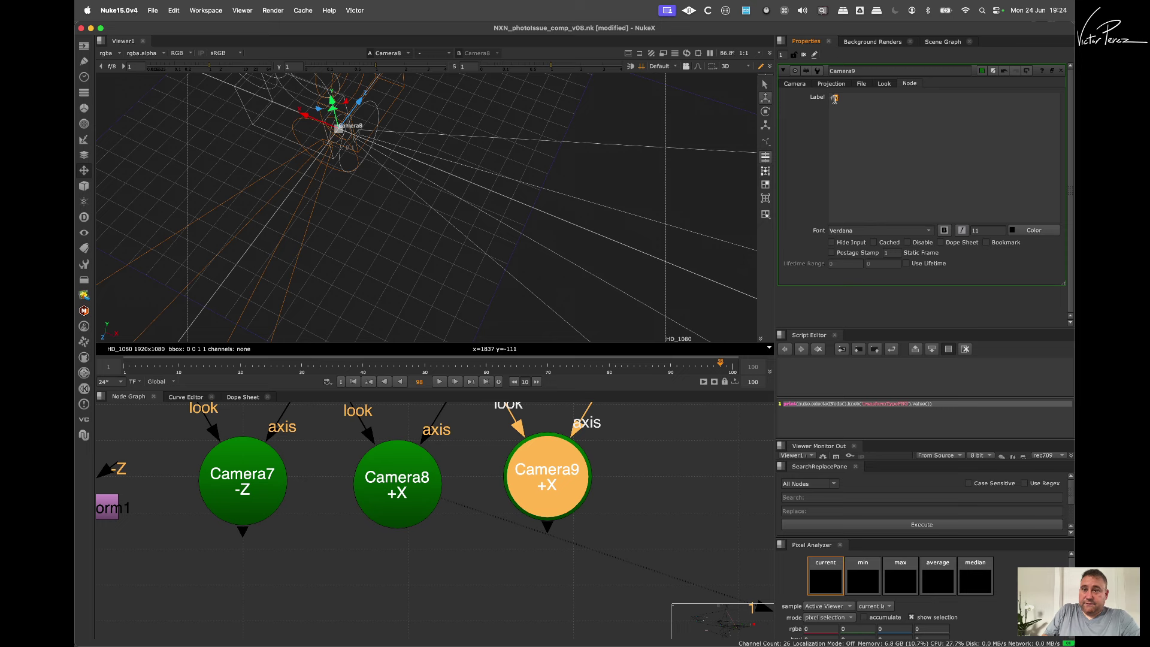
type("Z")
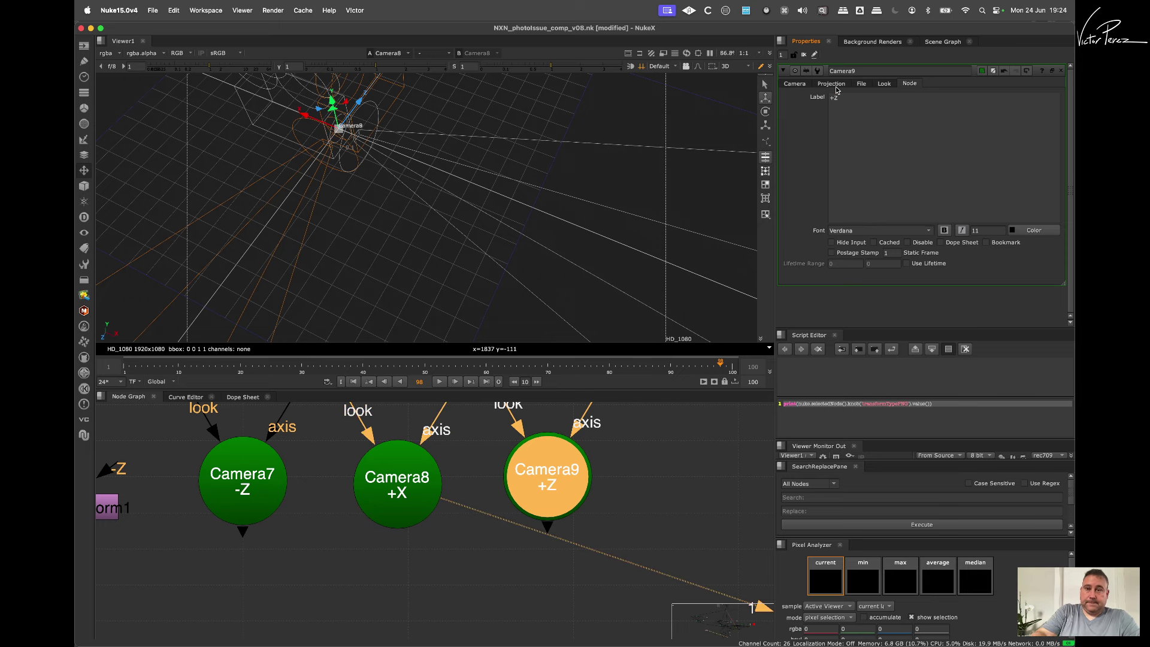
left_click(621, 473)
left_click_drag(551, 460, 544, 472)
Step: Place a copy of the +Z camera beside it in the row and open the copy's properties
middle_click_drag(538, 430, 355, 427)
left_click(520, 465)
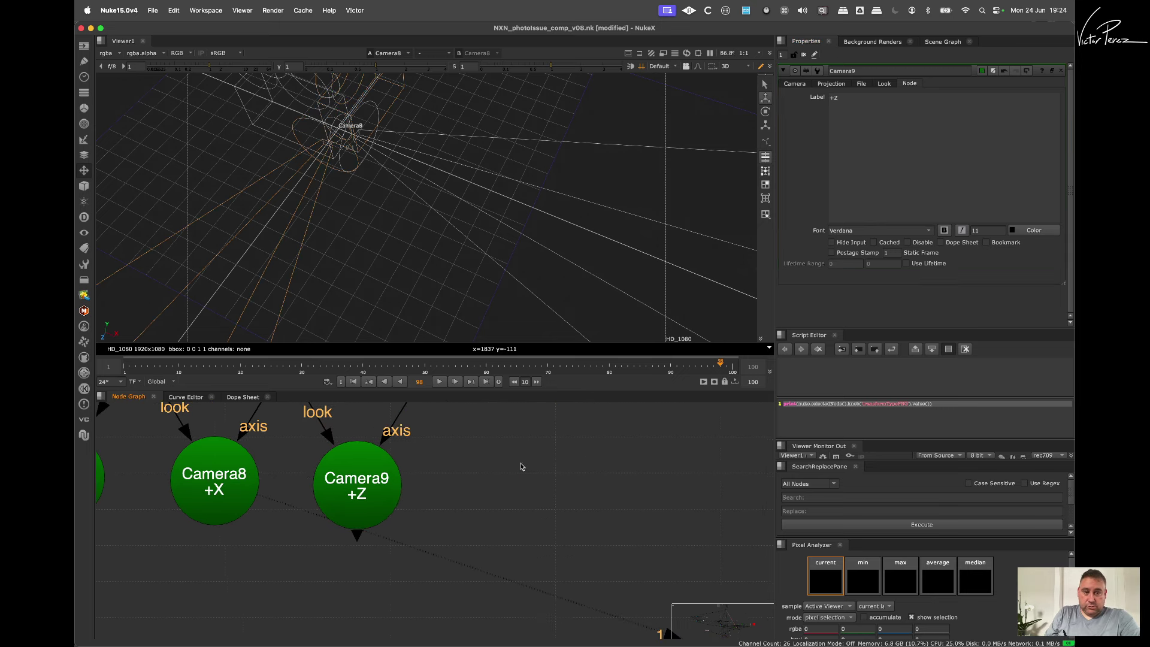
key("super+v")
scroll(439, 499, "down", 3)
left_click_drag(252, 488, 266, 494)
left_click_drag(479, 479, 455, 489)
double_click(476, 486)
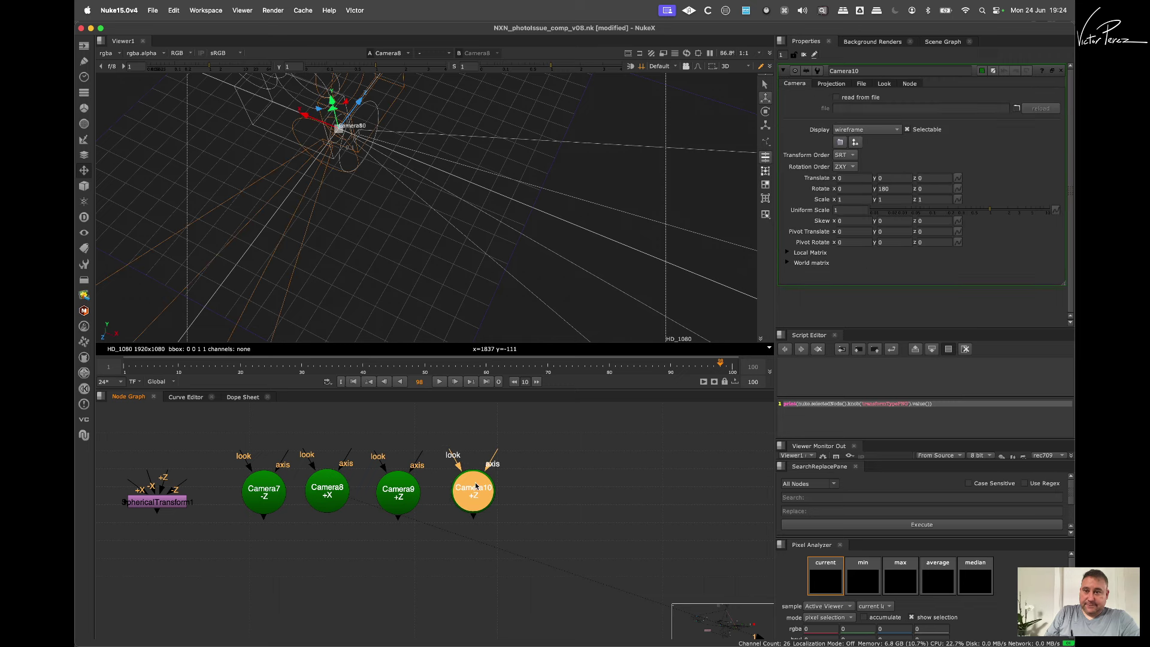
Step: Set the newest camera's Y rotation to 90 and check its direction in the 3D view
double_click(890, 188)
type("9")
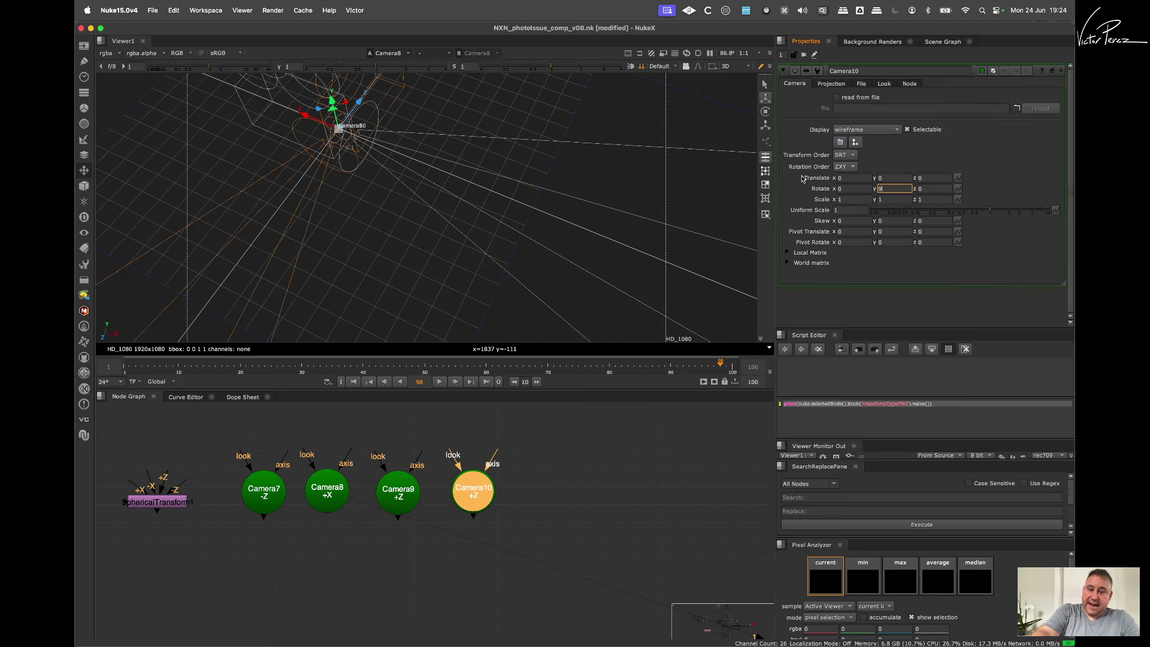
type("0")
key("Return")
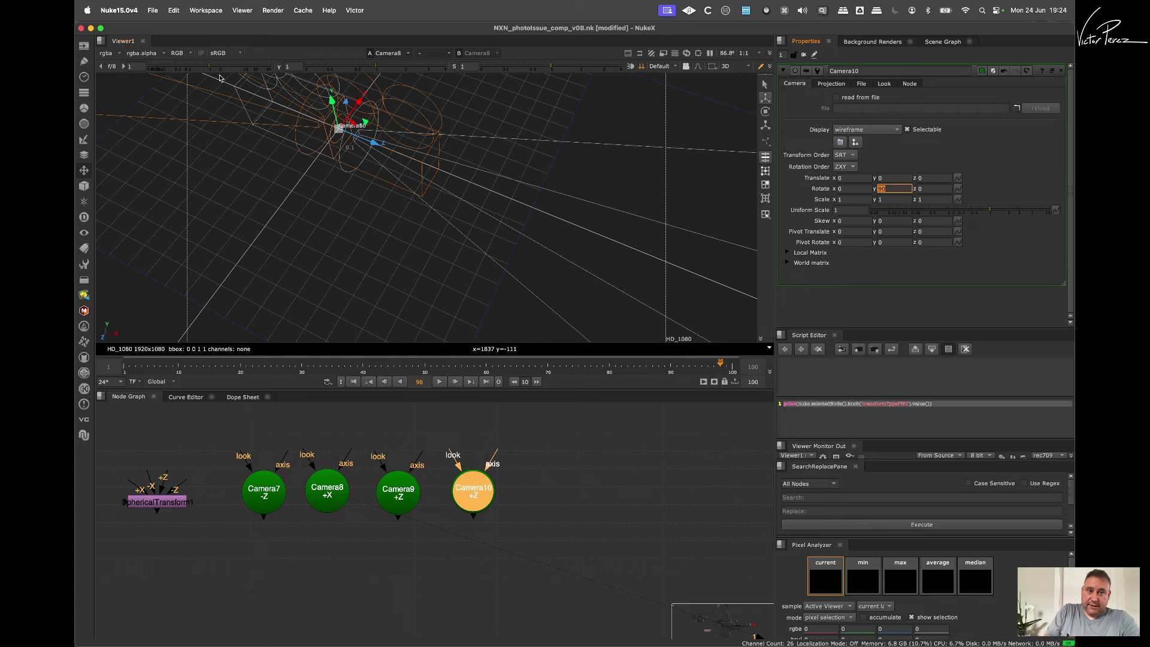
mouse_move(311, 255)
left_mouse_down("super")
mouse_move(291, 215)
mouse_move(358, 212)
left_mouse_up("super")
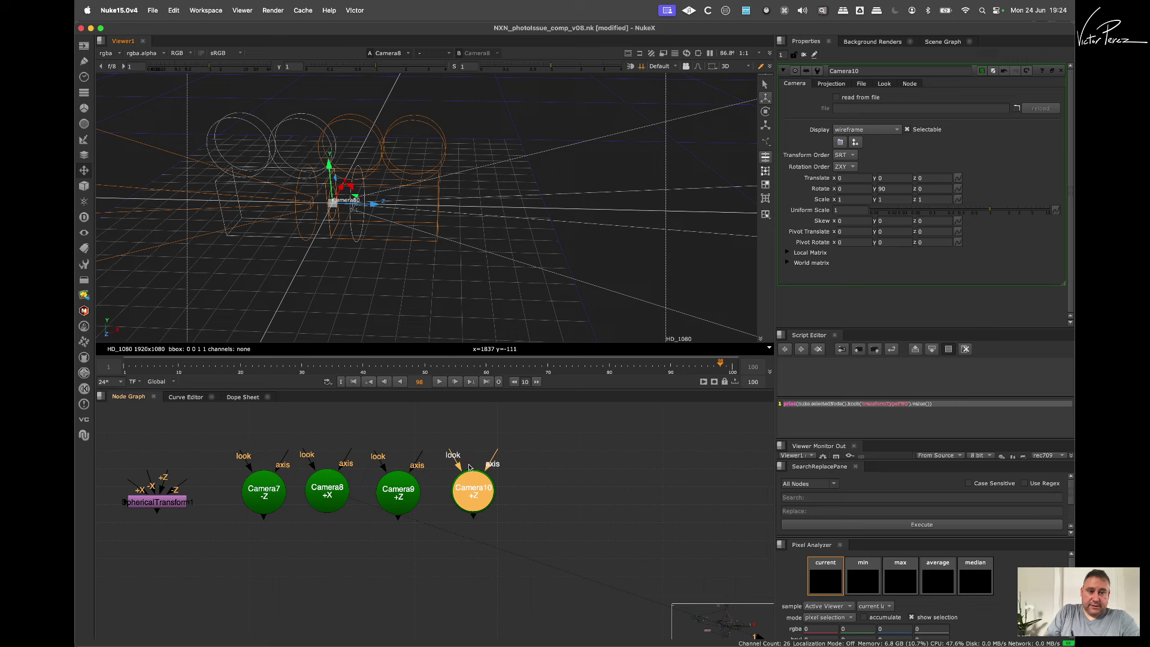
Step: Change the newest camera's label to -X and move it closer to the other cameras in the row
left_click(913, 84)
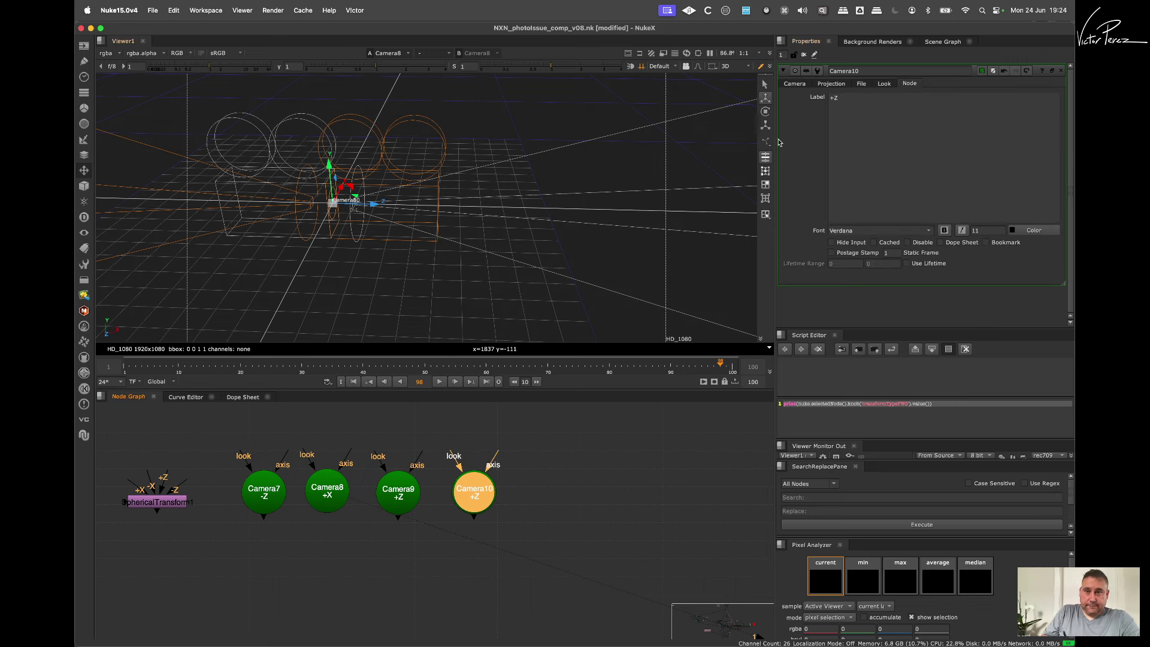
left_click_drag(881, 100, 665, 55)
type("-")
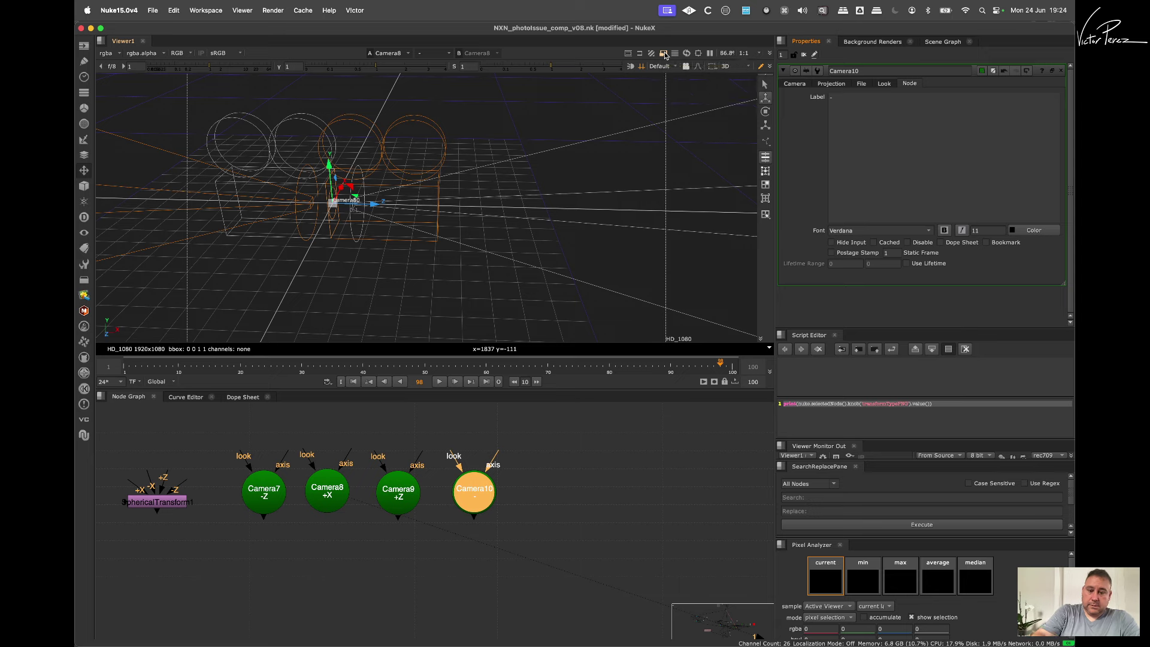
type("X")
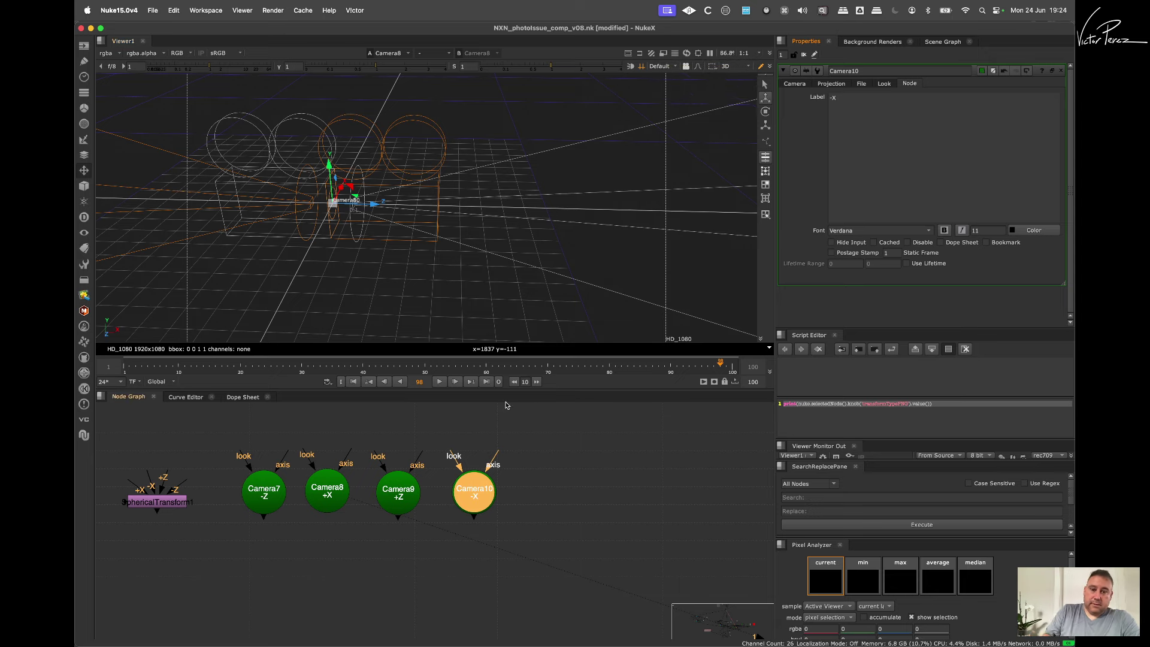
left_click(475, 515)
left_click_drag(480, 487, 457, 496)
left_click(403, 497)
left_click(277, 502)
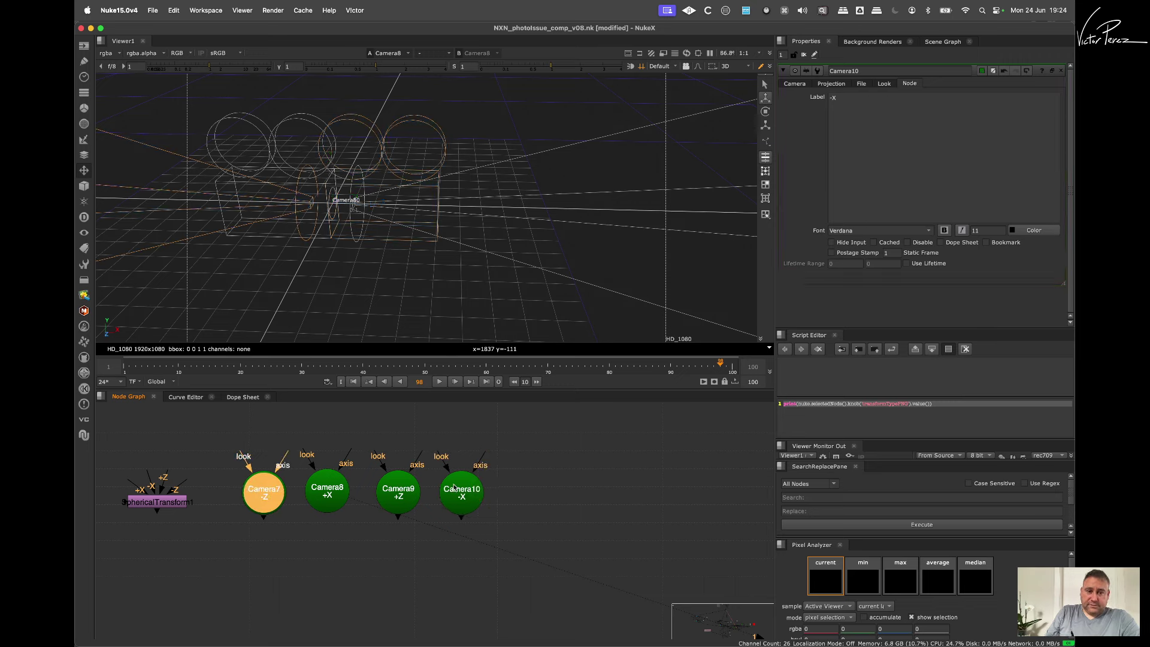
Step: Add a 3D Classic Scene node connected to all four cameras, place it below them and view the combined cameras
left_click_drag(566, 430, 206, 592)
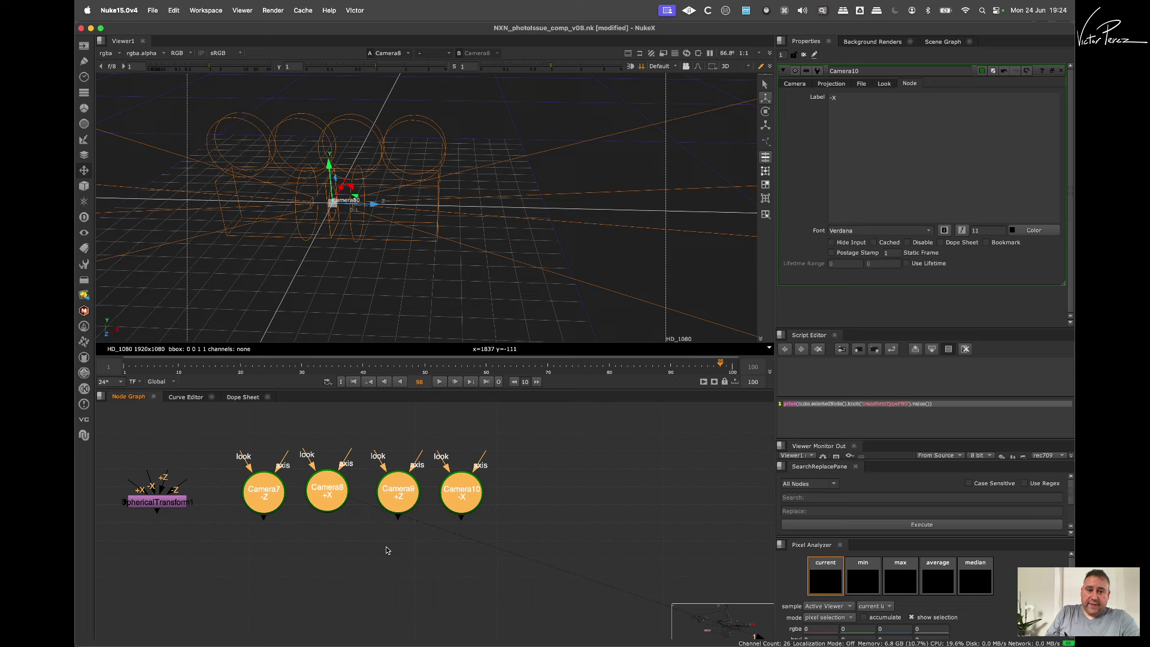
key("Tab")
type("sce")
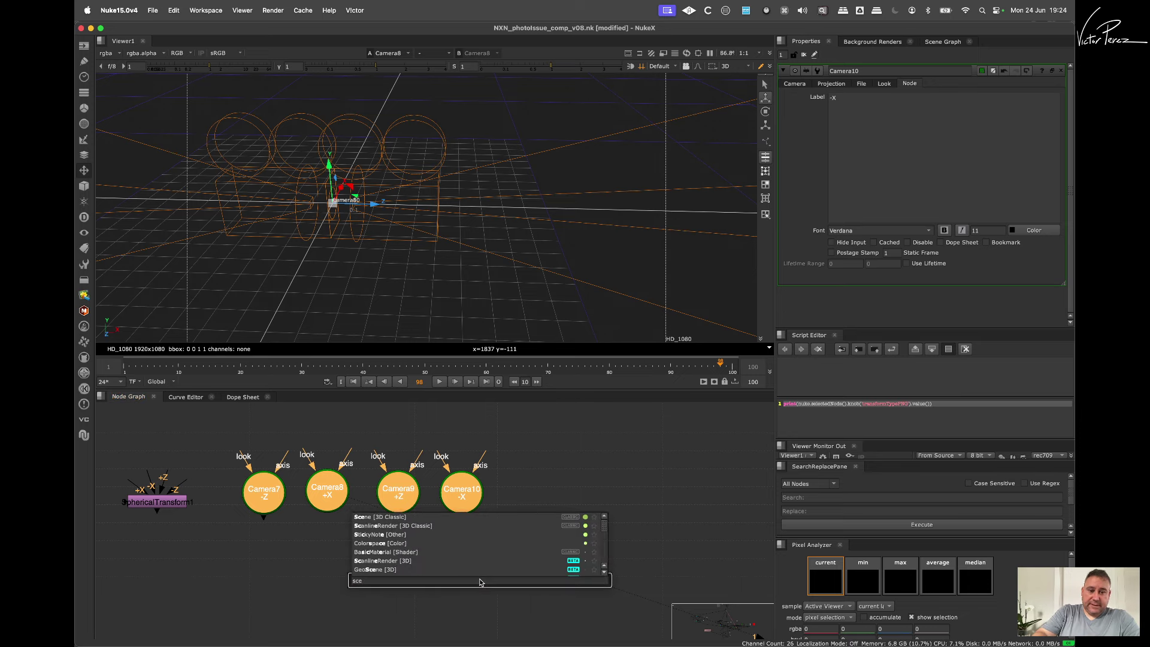
key("Return")
left_click_drag(452, 550, 379, 580)
left_click_drag(459, 271, 410, 245, "super")
left_click_drag(384, 569, 380, 574)
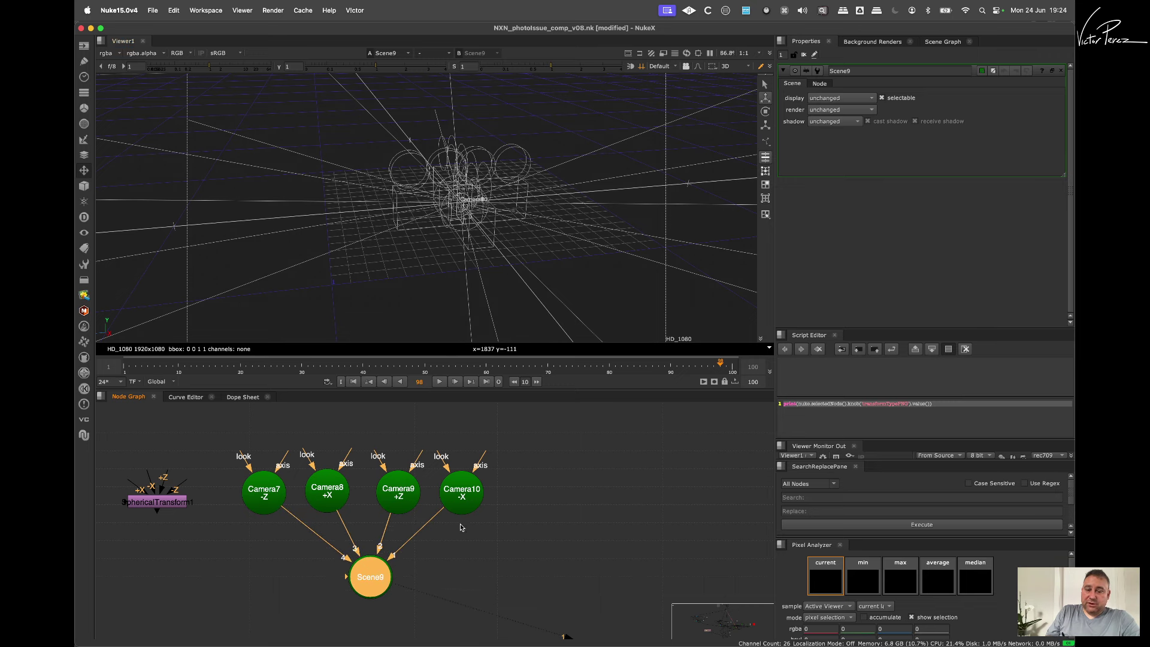
Step: Place a copy of the -Z camera beside the -X camera and open the copy's properties
left_click(463, 501)
left_click_drag(279, 490, 277, 493)
key("super+c")
key("super+v")
left_click_drag(540, 509, 541, 490)
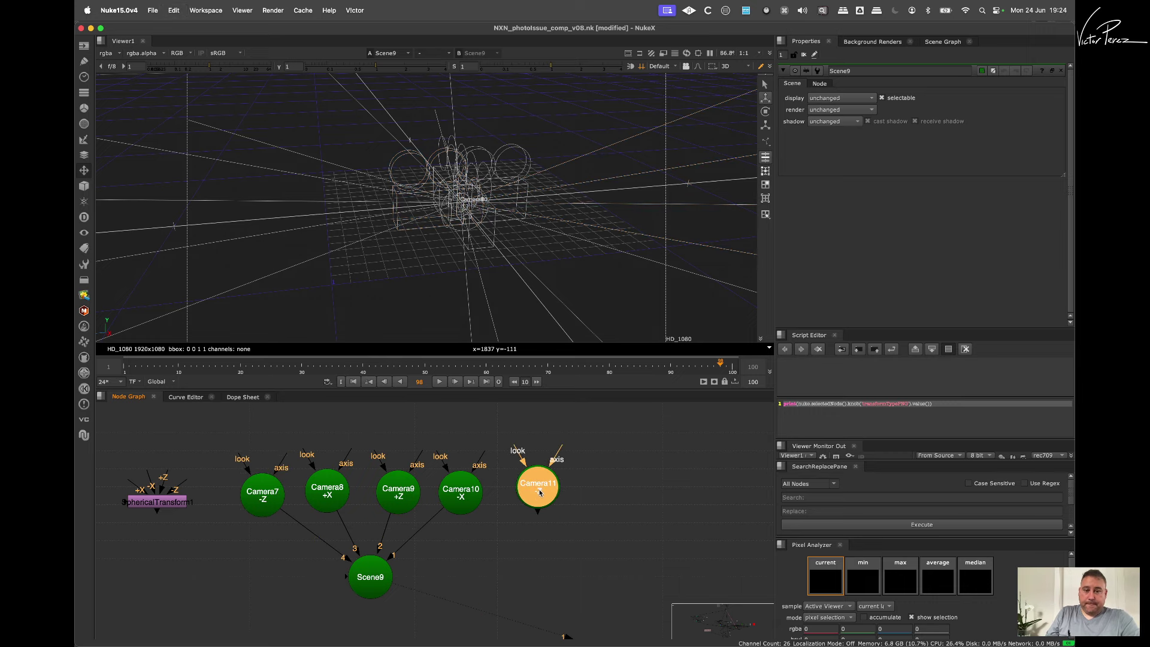
double_click(541, 491)
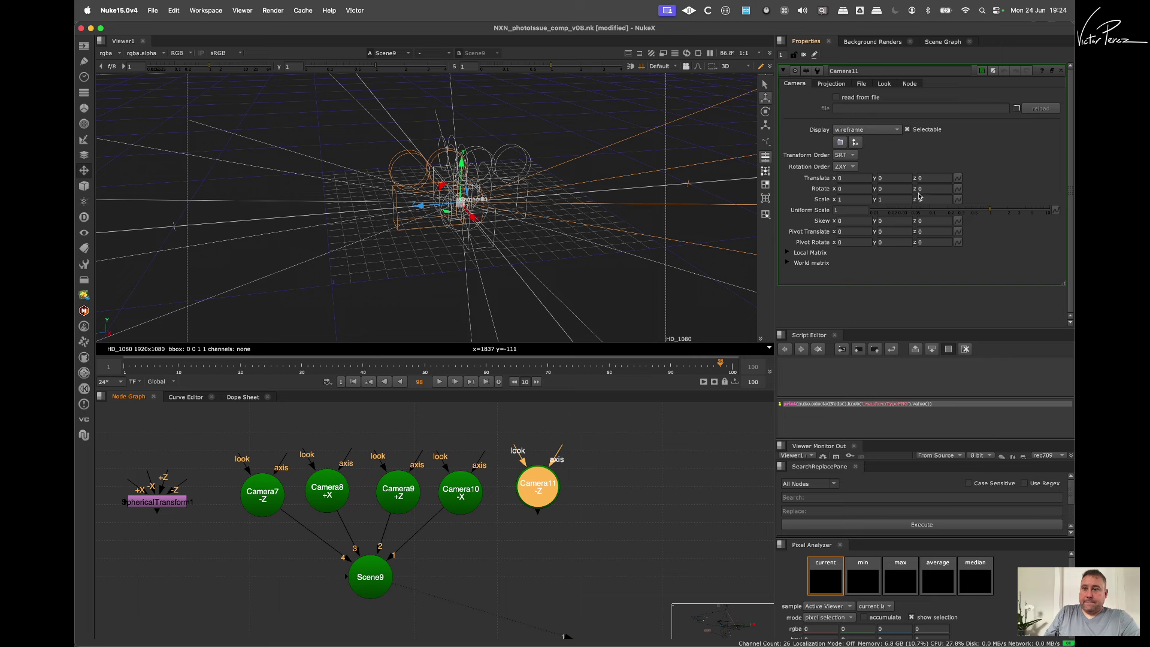
Step: Set the copied camera's X rotation to 90 and change its label to +Y
left_click(856, 188)
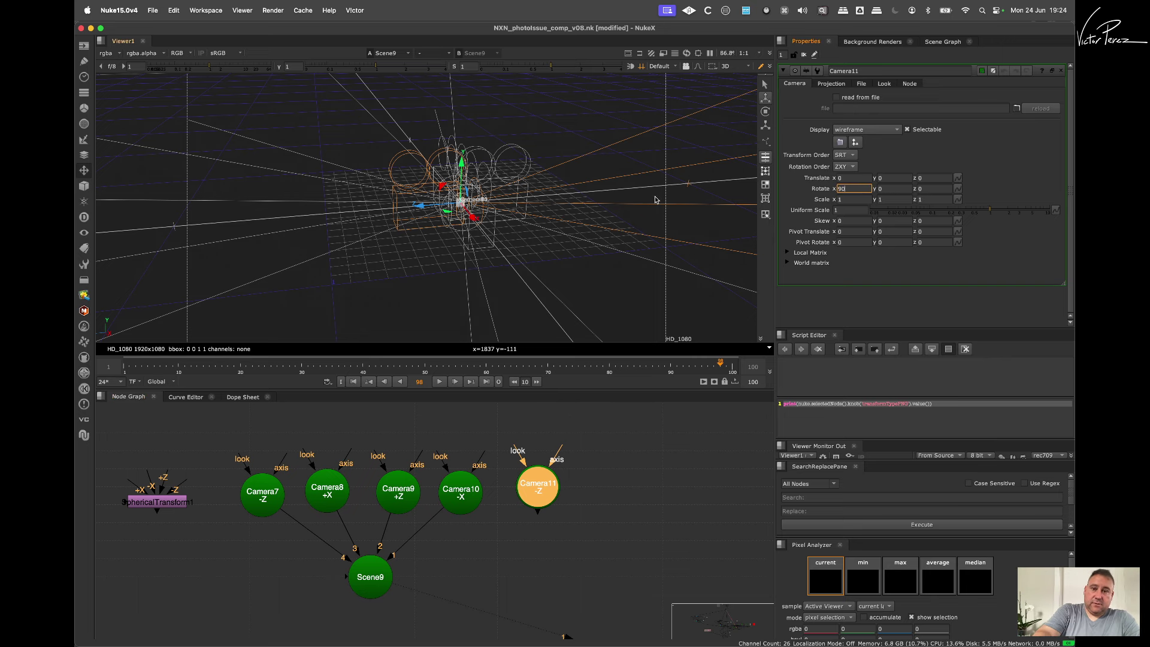
type("90")
key("Return")
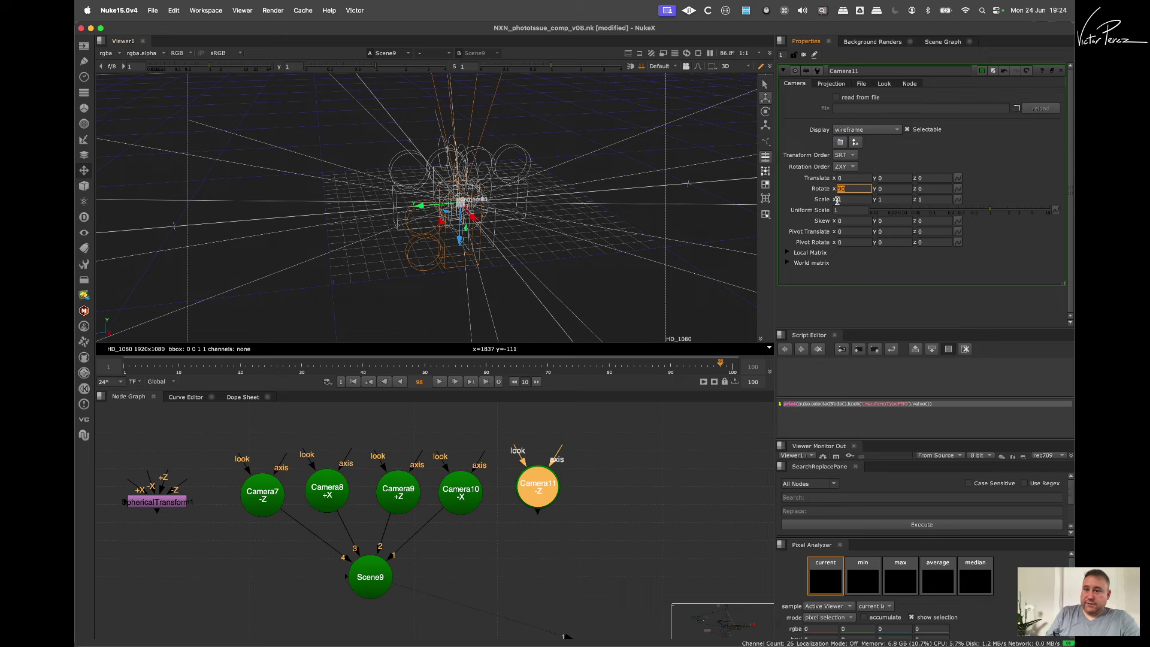
left_click(911, 84)
left_click_drag(908, 128, 761, 78)
type("+")
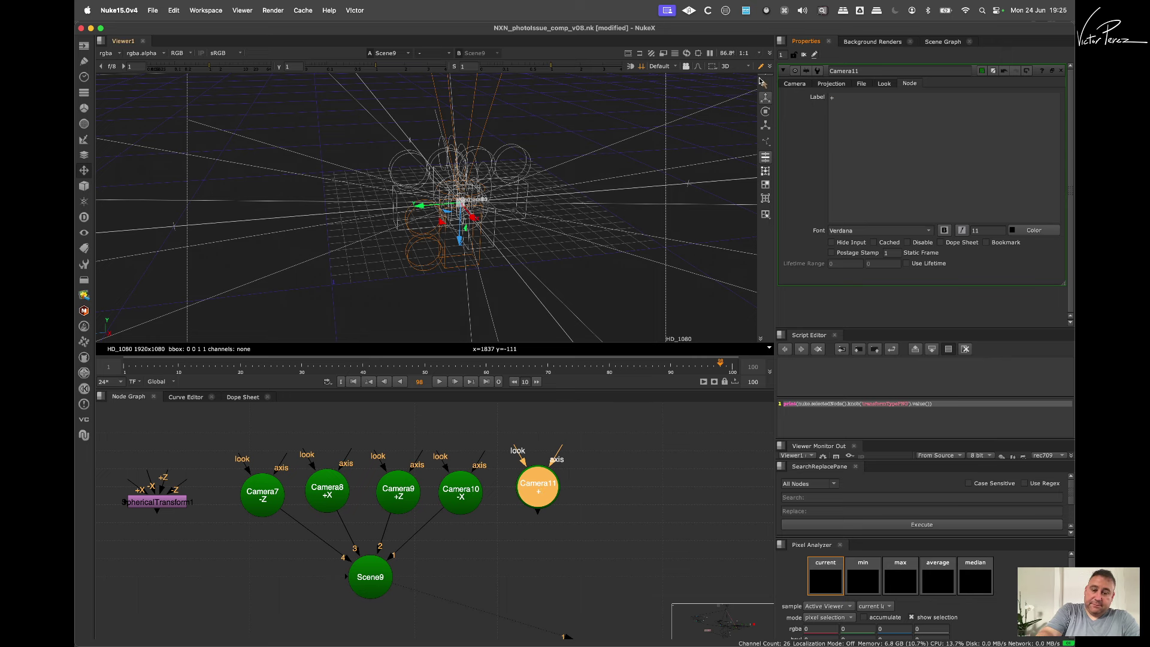
type("Y")
Step: Place a copy of the +Y camera beside it and open the copy's properties
left_click(541, 489)
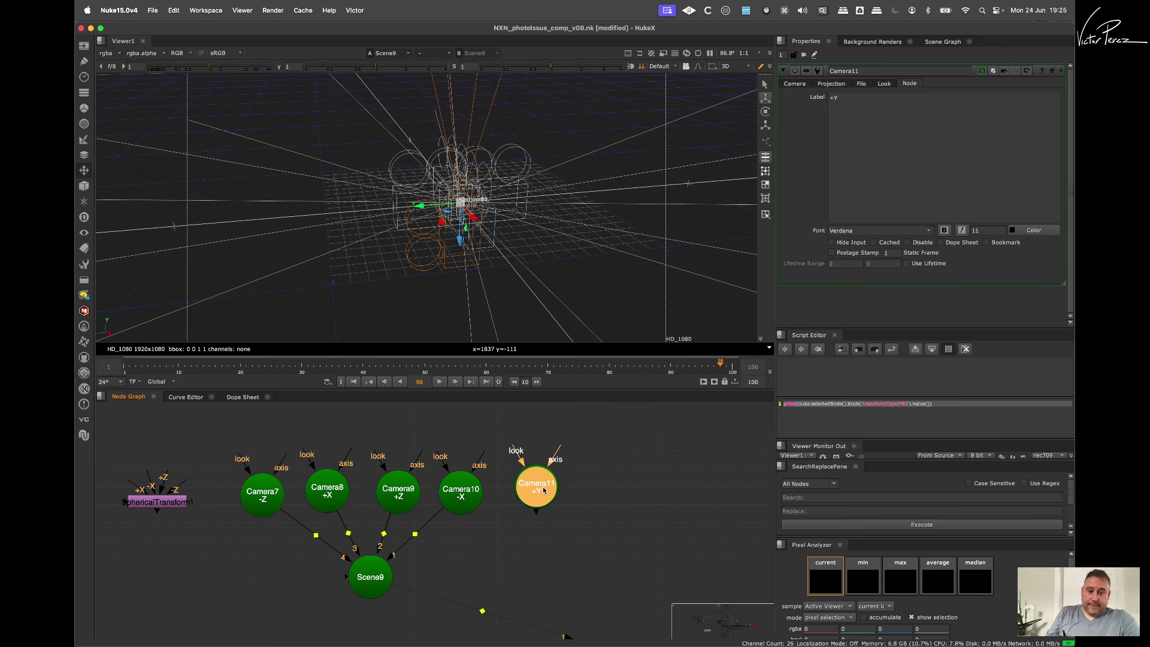
key("super+c")
left_click(604, 503)
key("super+v")
left_click_drag(605, 502, 602, 489)
double_click(603, 488)
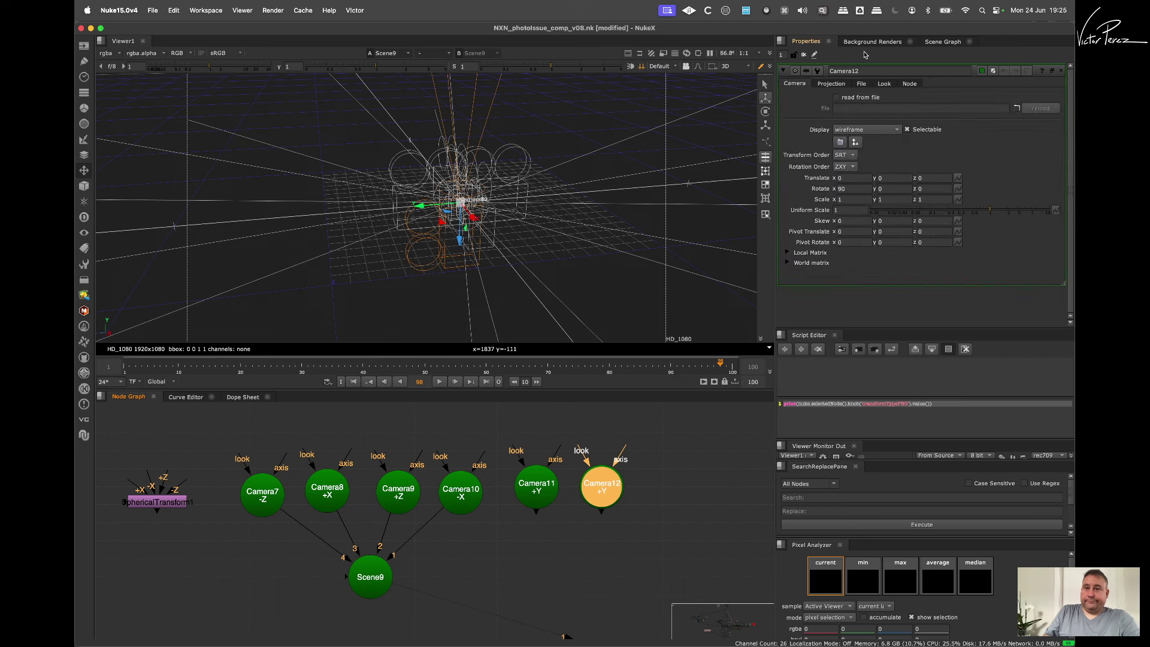
Step: Set the last camera's X rotation to -90 and change its label to -Y
left_click(857, 189)
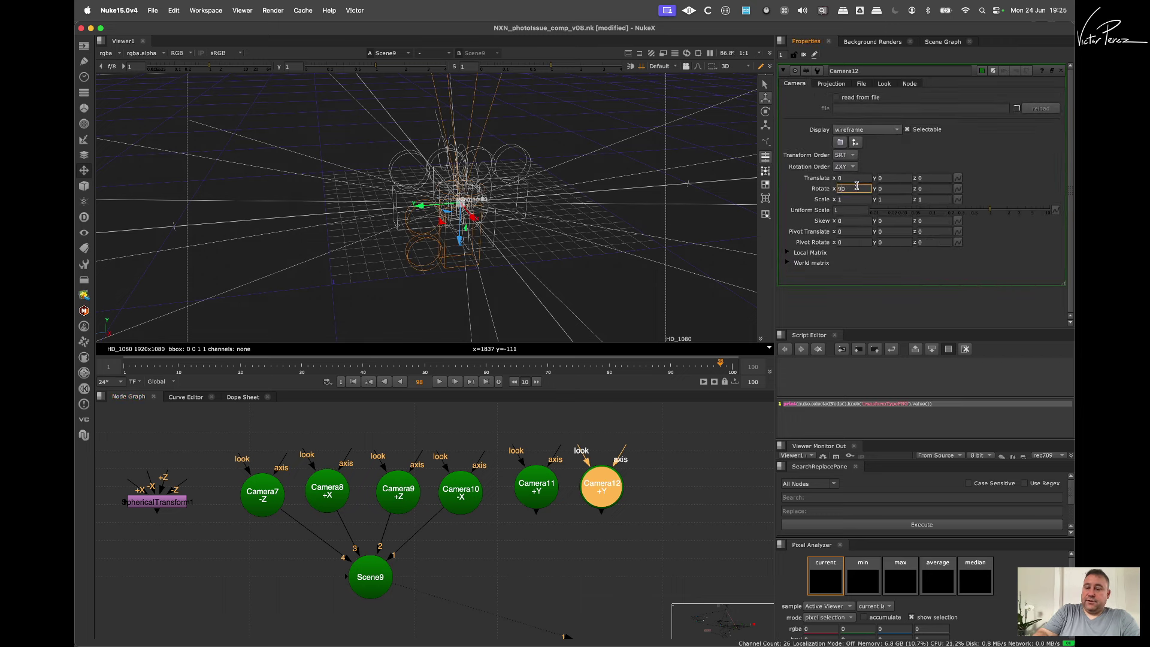
type("-")
key("Return")
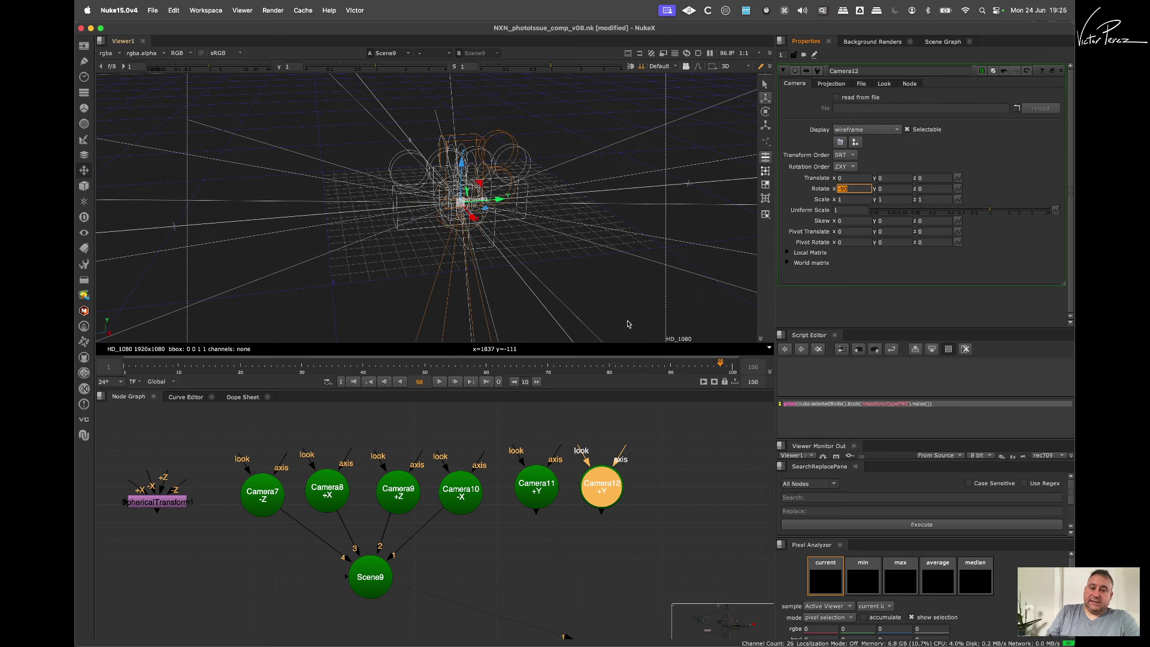
left_click(910, 84)
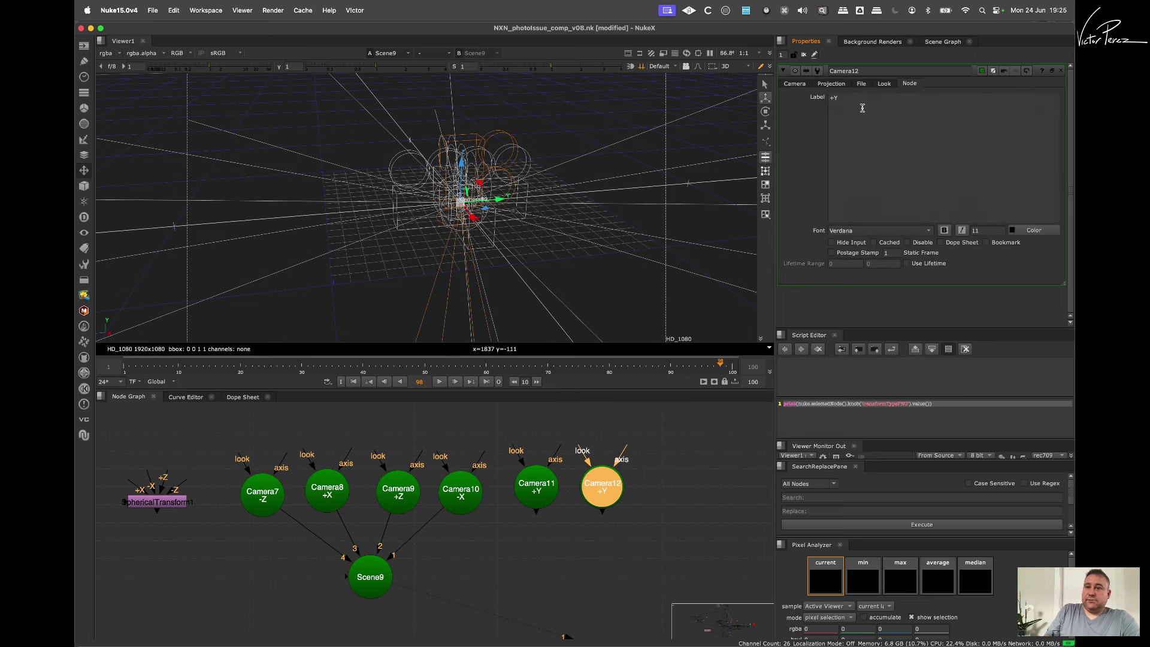
key("BackSpace")
key("BackSpace")
type("-Y")
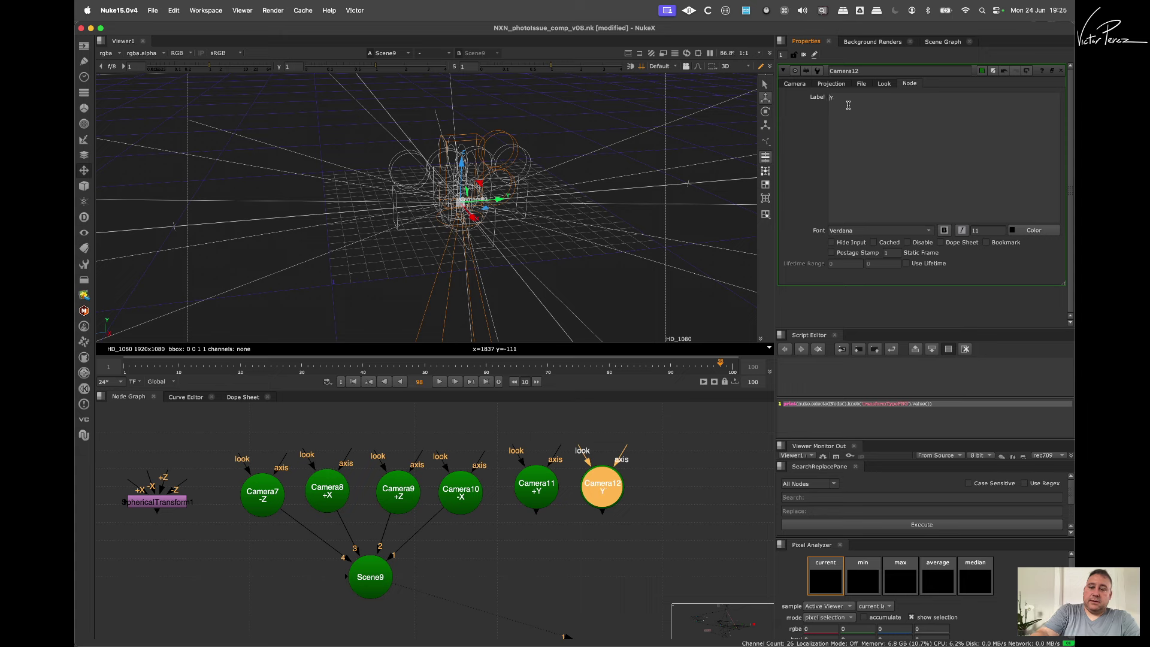
left_click(641, 515)
left_click(602, 491)
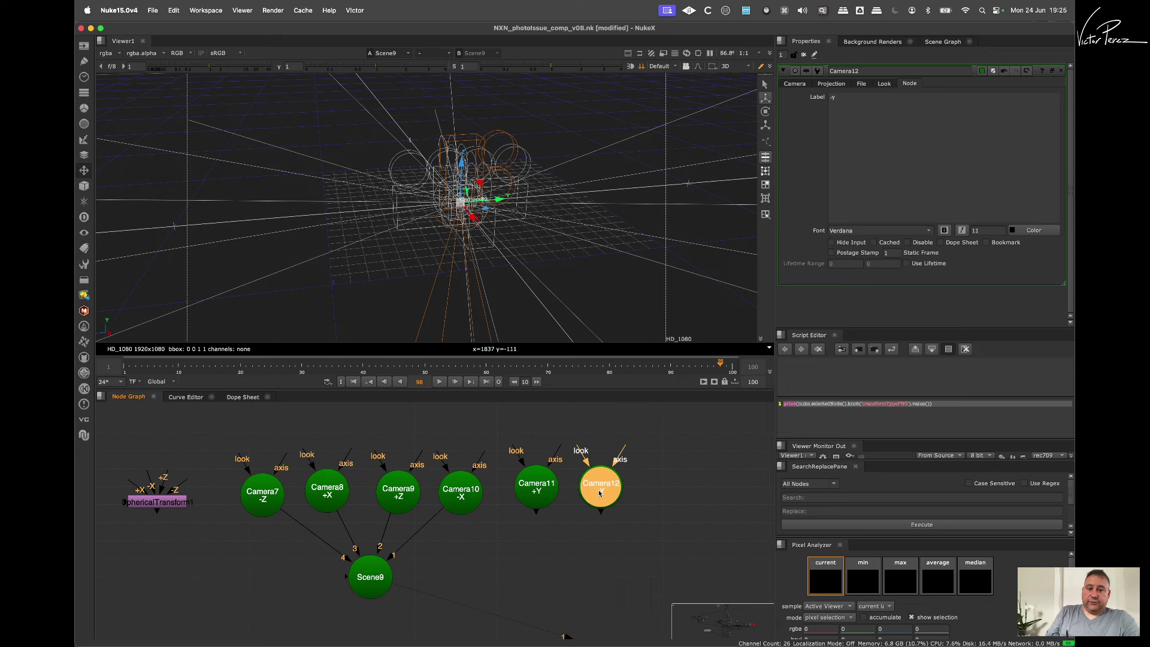
Step: Connect the +Y and -Y cameras to the Scene node and inspect all six cameras in the 3D view
left_click_drag(341, 580, 600, 497)
left_click(371, 573)
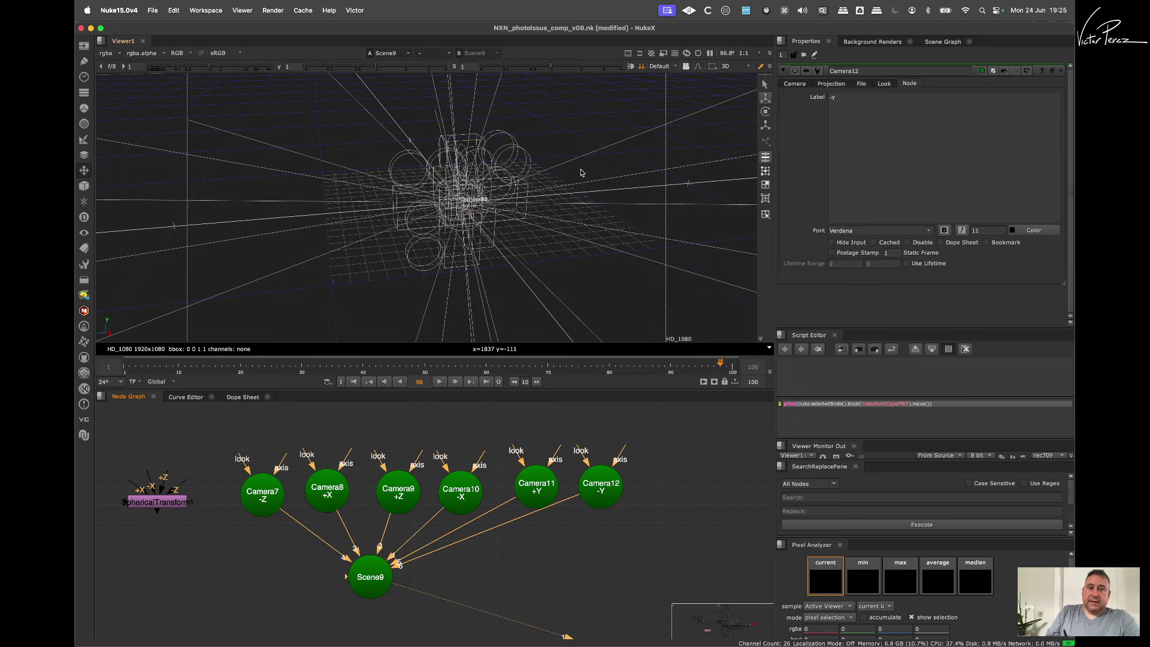
middle_click_drag(575, 195, 414, 276, "alt")
middle_click_drag(521, 202, 372, 262, "alt")
scroll(503, 198, "up", 10)
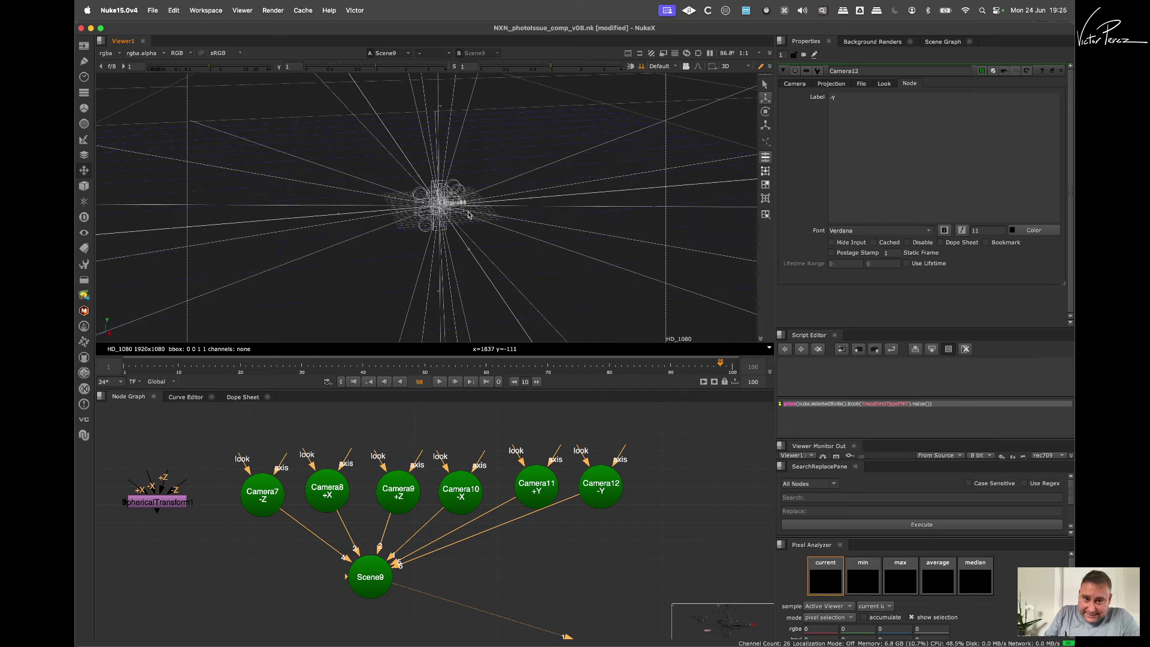
scroll(645, 140, "down", 4)
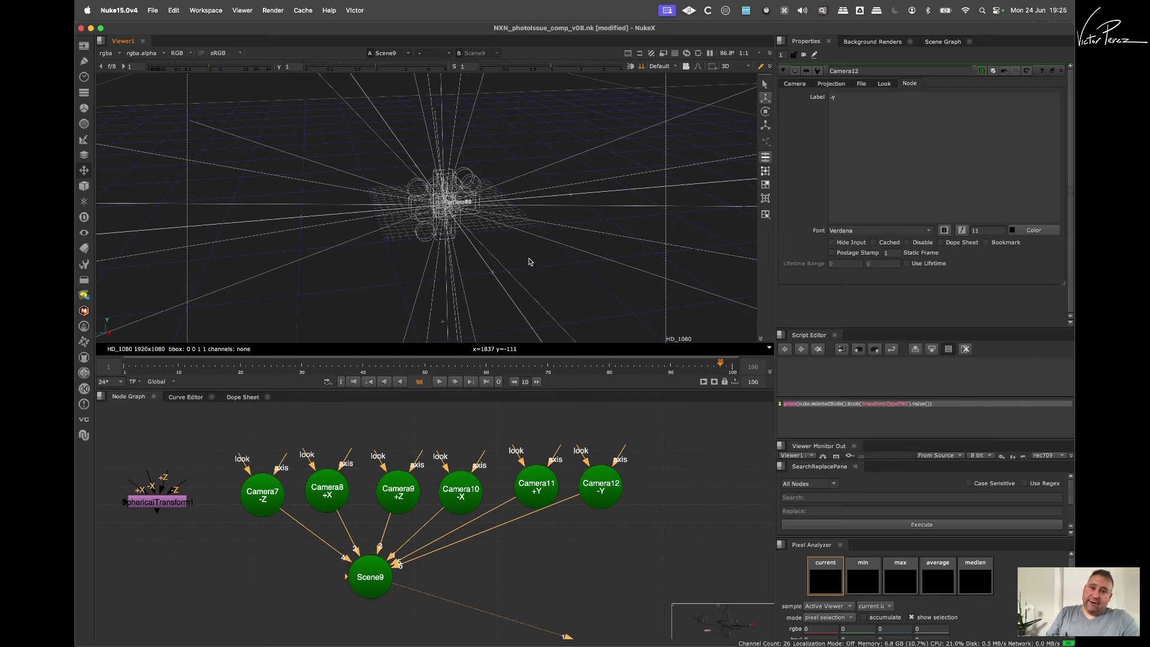
Step: Examine the six-camera rig in the 3D view and survey the surrounding node graph
left_click_drag(442, 271, 407, 198, "super")
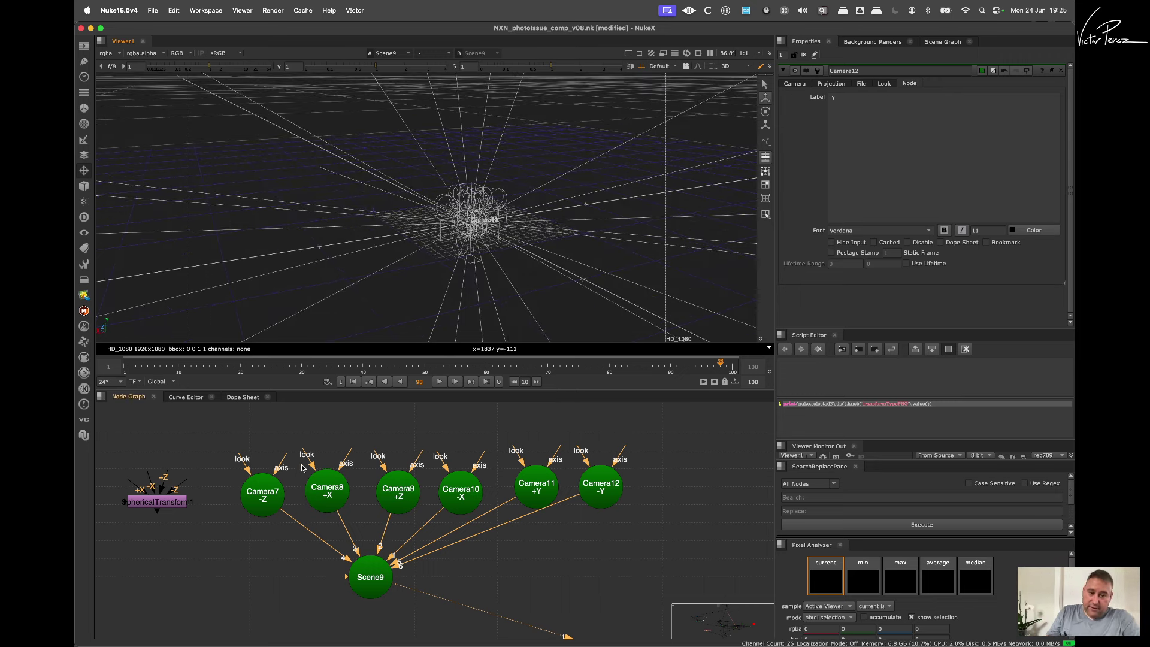
mouse_move(483, 221)
left_mouse_down("super")
mouse_move(543, 217)
mouse_move(501, 200)
mouse_move(471, 238)
left_mouse_up("super")
scroll(524, 497, "down", 6)
scroll(549, 508, "up", 5)
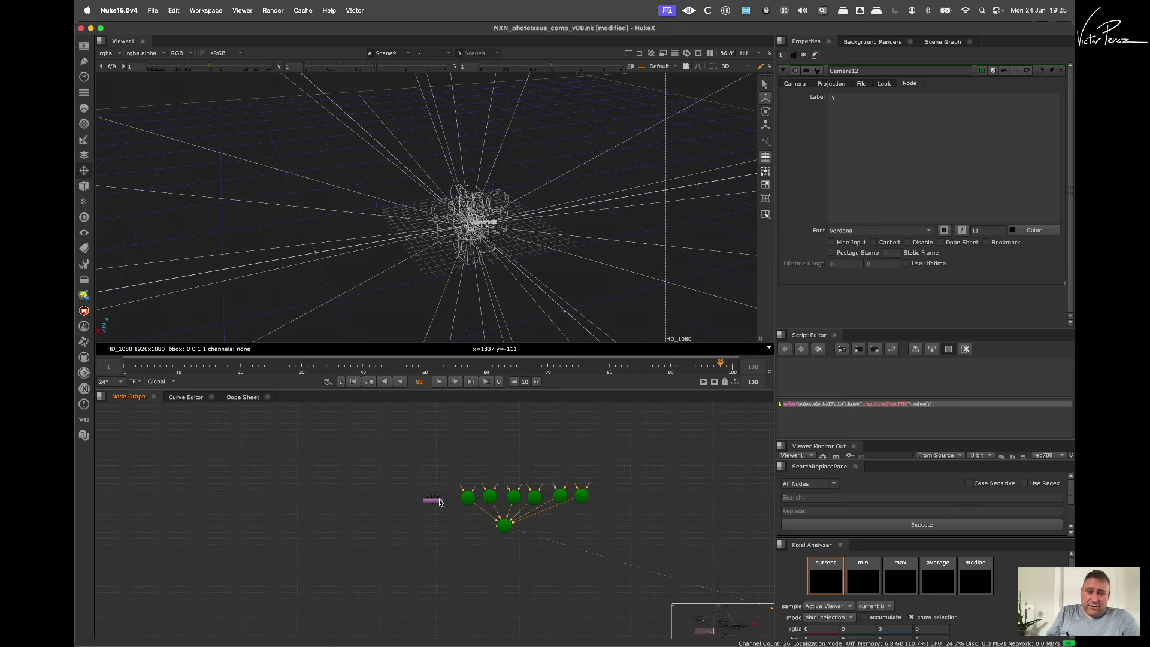
scroll(554, 496, "down", 5)
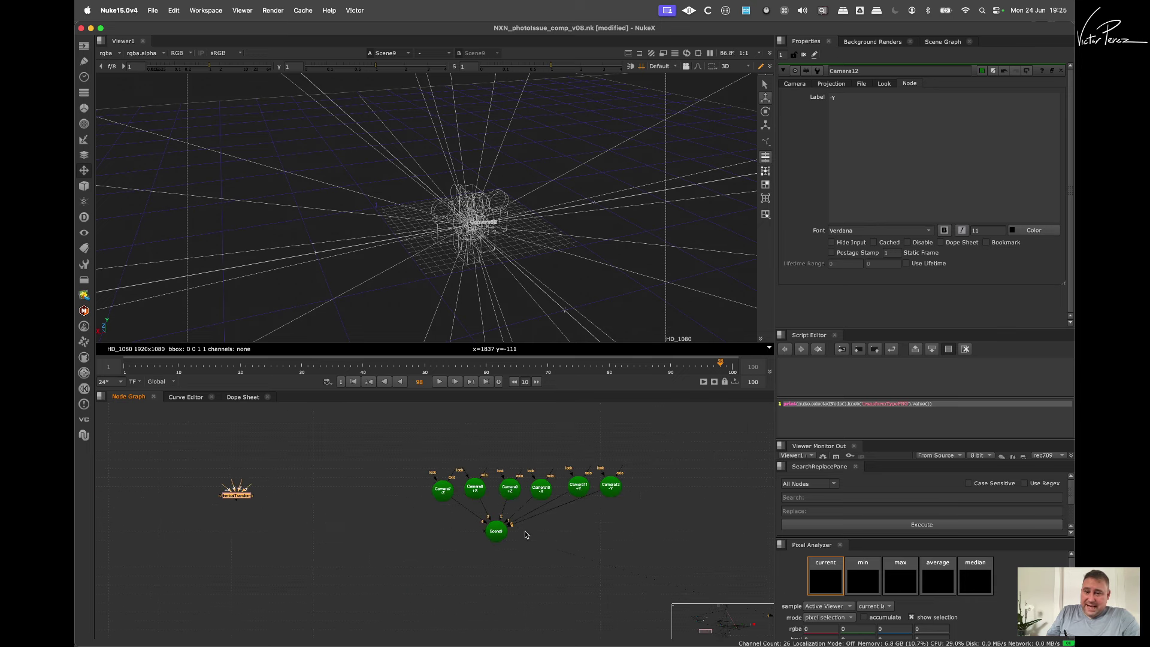
middle_click_drag(627, 518, 512, 508)
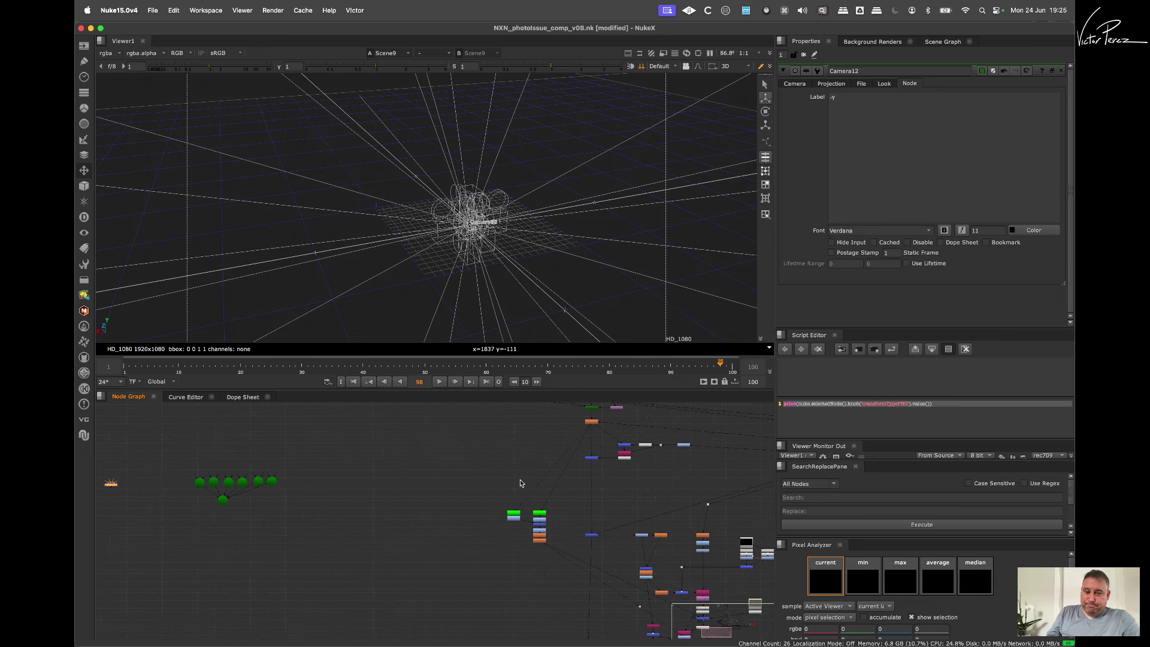
scroll(527, 492, "down", 6)
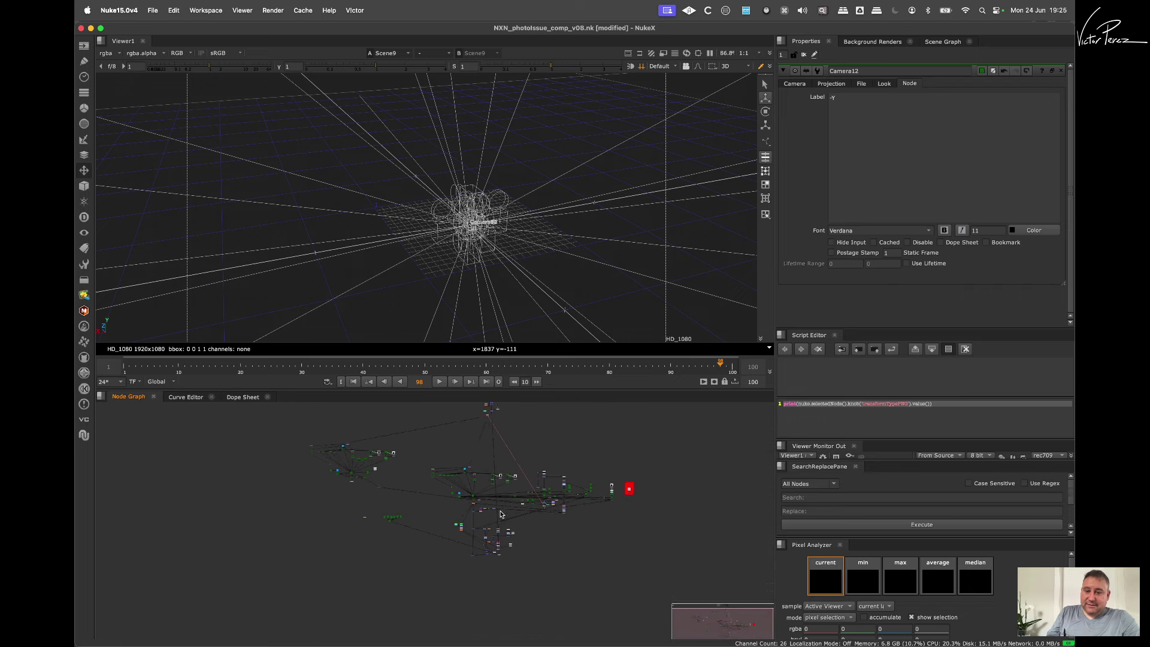
scroll(428, 514, "up", 8)
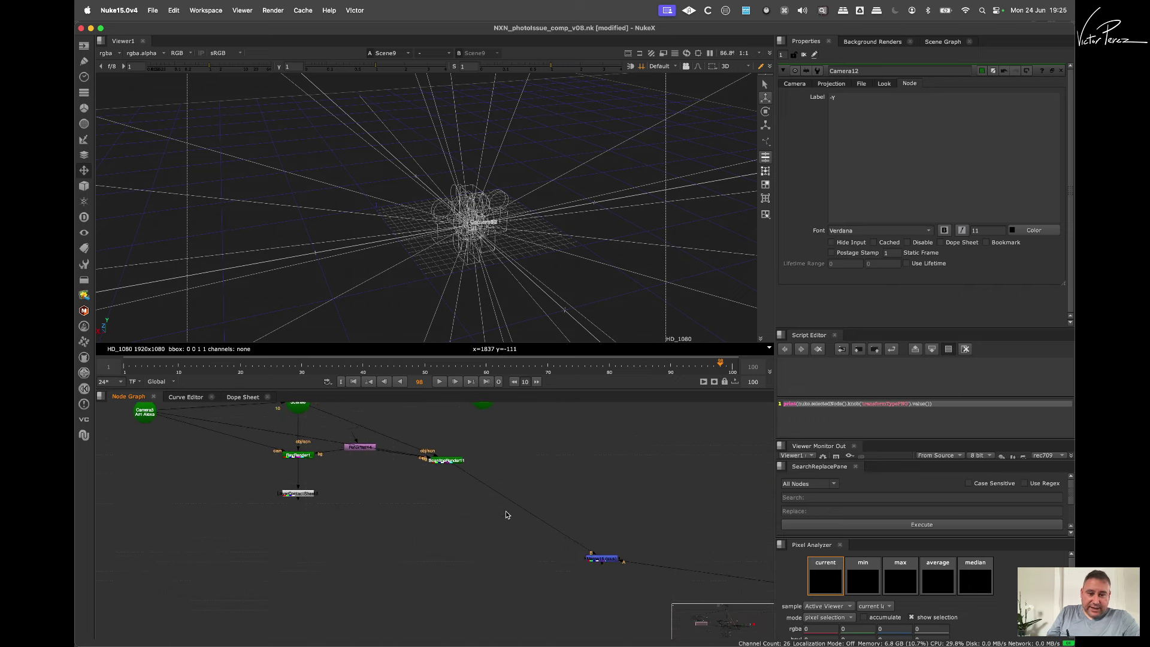
scroll(525, 544, "down", 5)
scroll(516, 465, "up", 6)
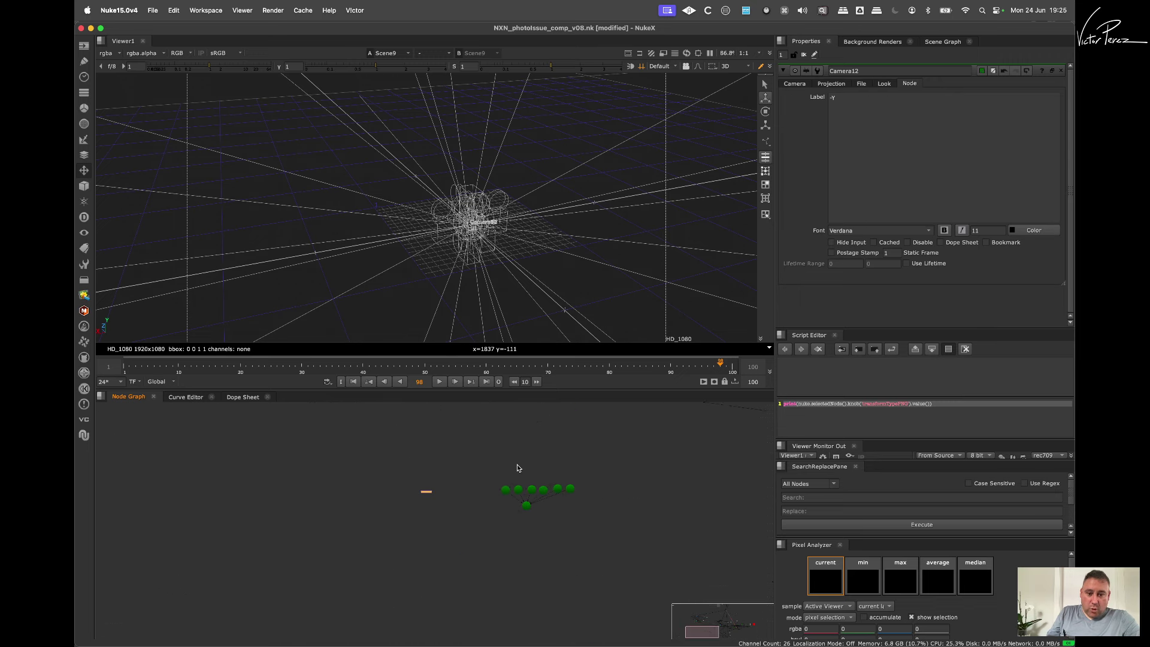
left_click(418, 477)
key("Tab")
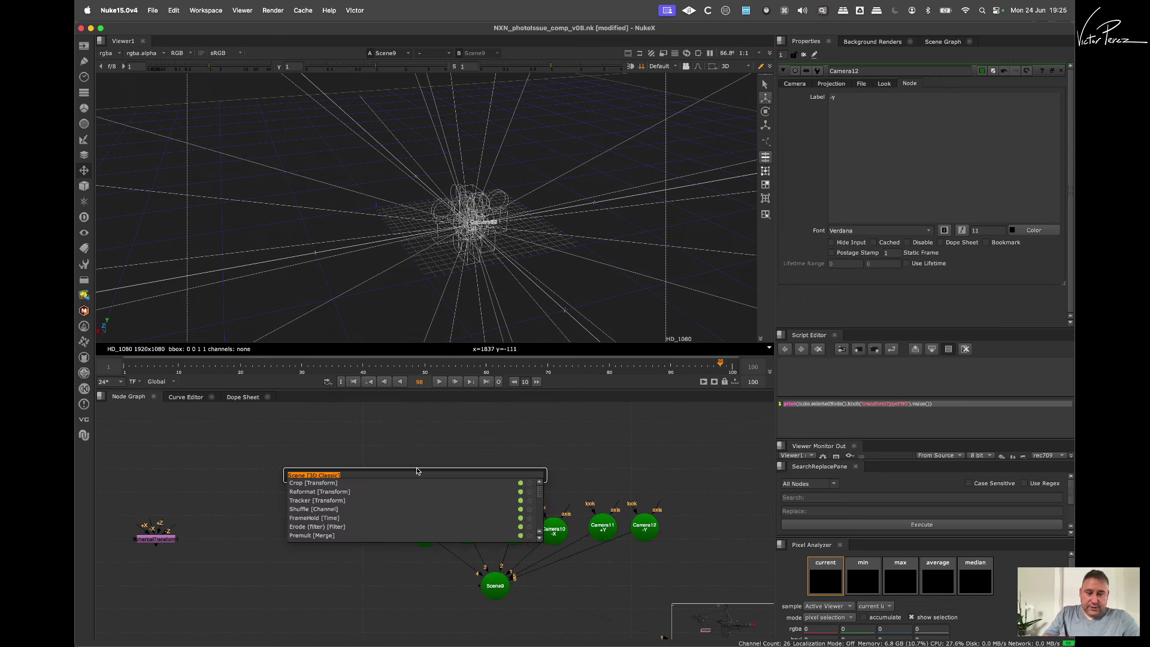
type("wor")
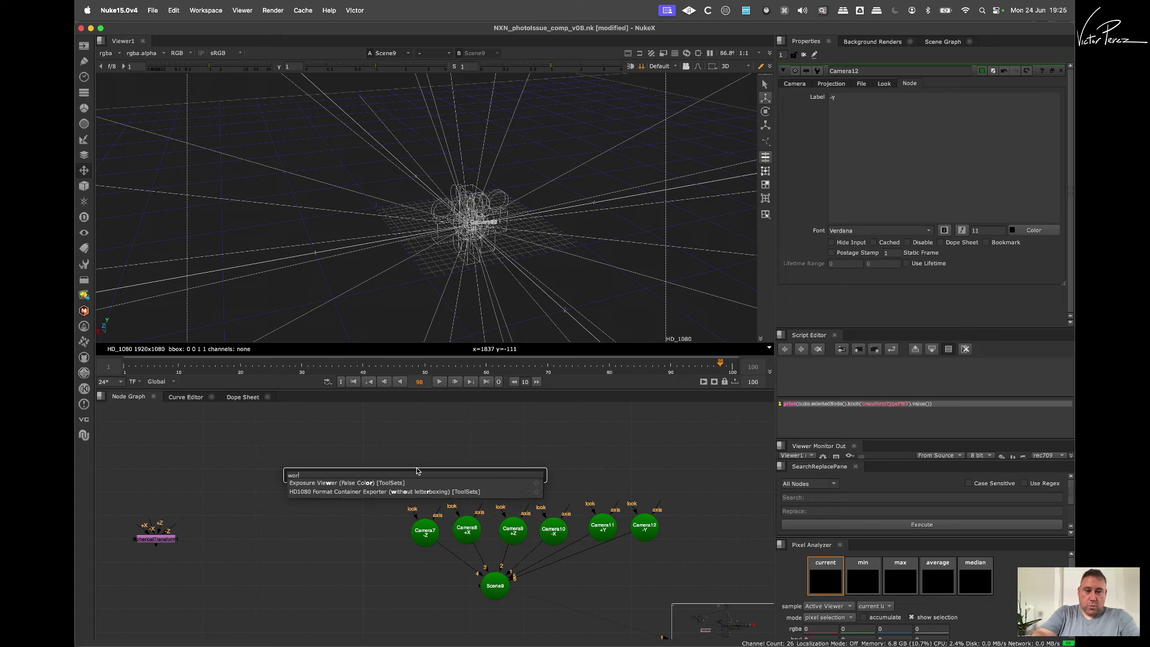
type("ld")
key("BackSpace")
key("BackSpace")
key("BackSpace")
key("BackSpace")
key("BackSpace")
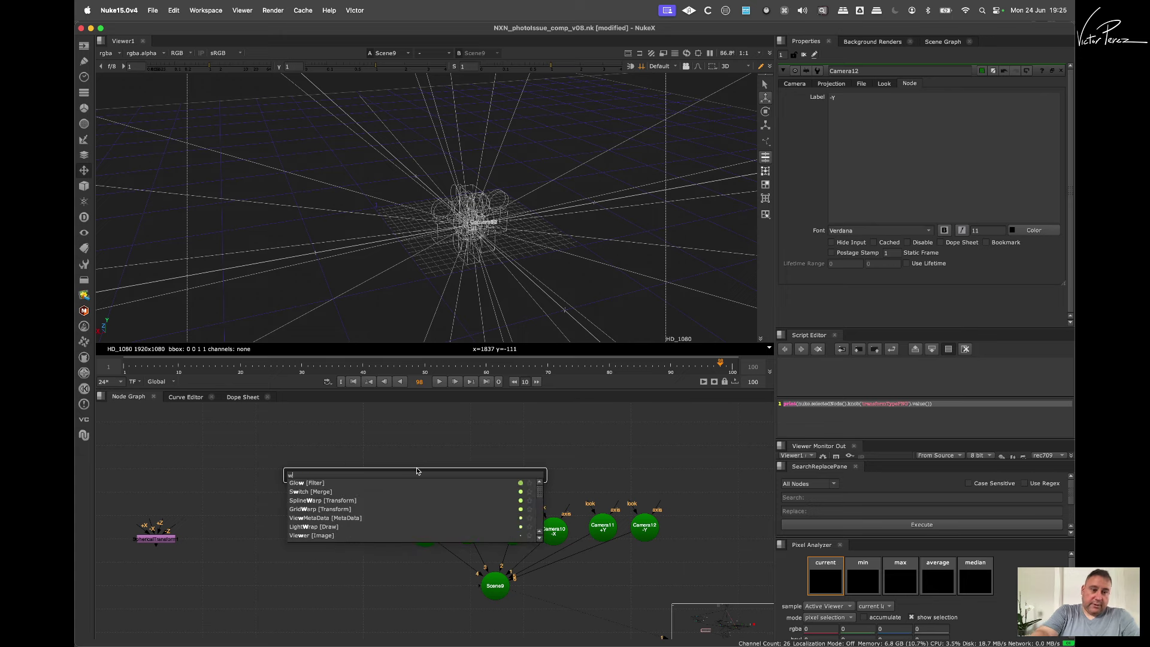
key("Escape")
Step: Read in EarthMap_2500x1250.jpg and place its node between the SphericalTransform and the cameras
key("r")
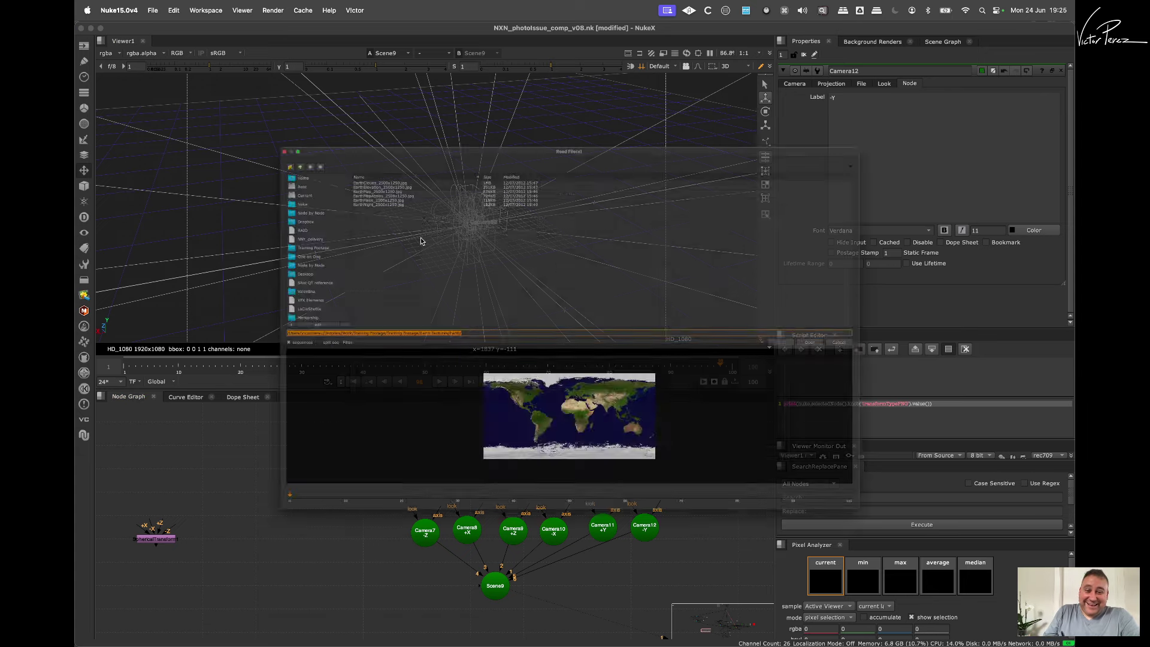
left_click(294, 137)
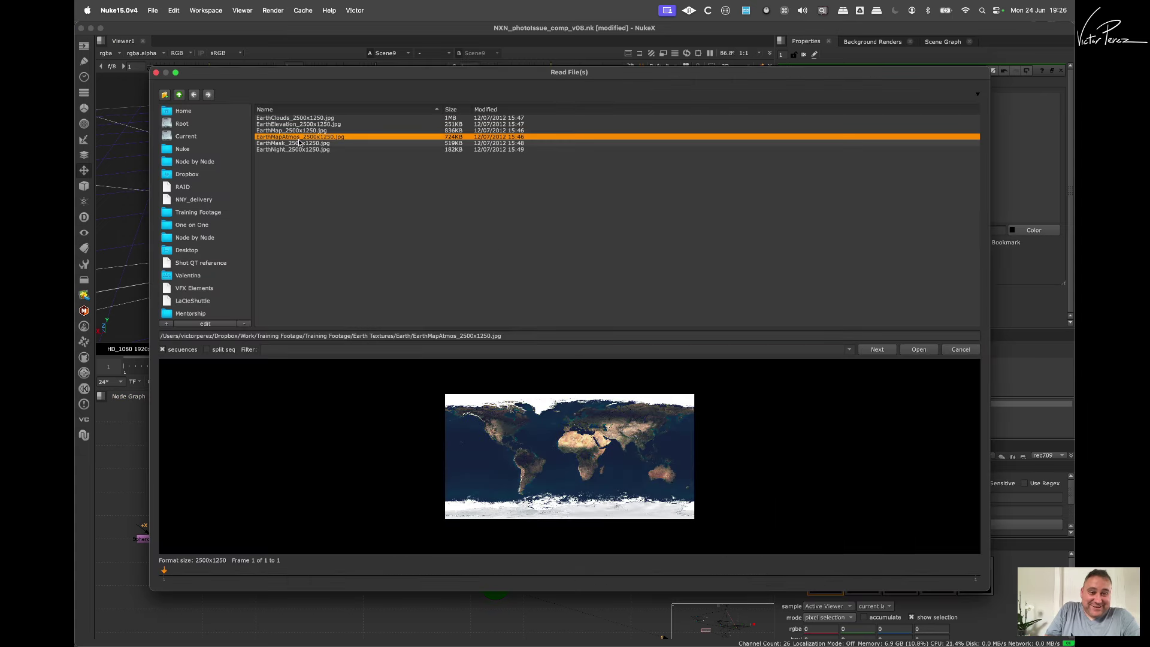
left_click(294, 131)
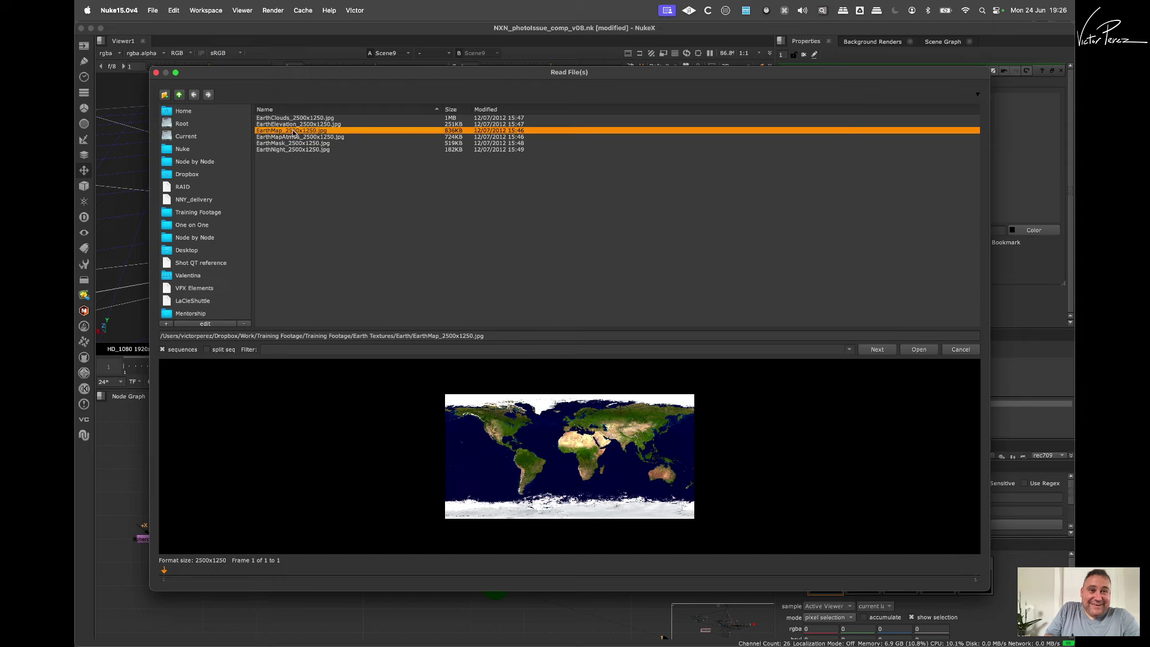
left_click(919, 350)
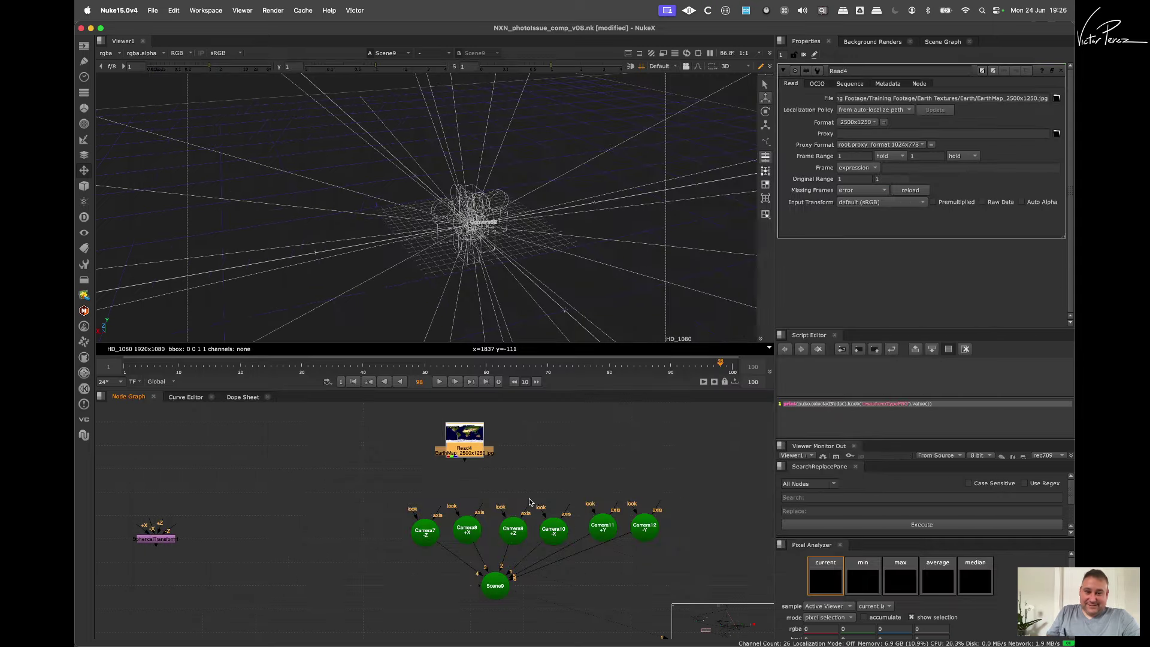
left_click_drag(467, 443, 308, 507)
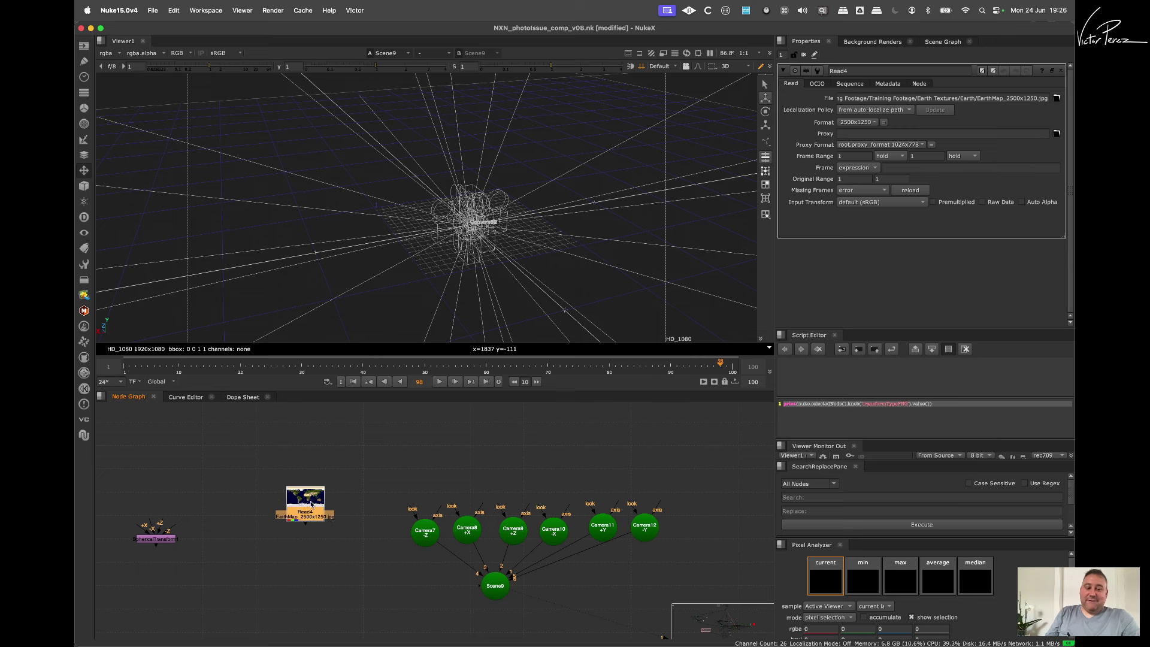
Step: Add a Sphere geometry node textured by the Earth map and place it just below the Read node
key("Tab")
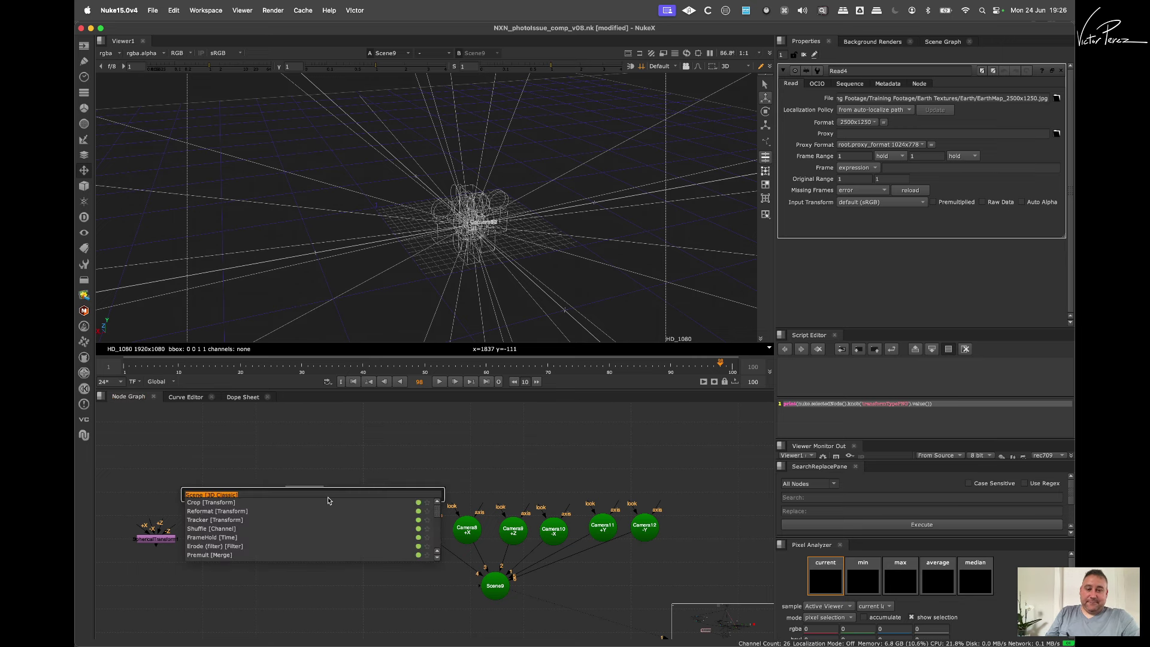
type("scpe")
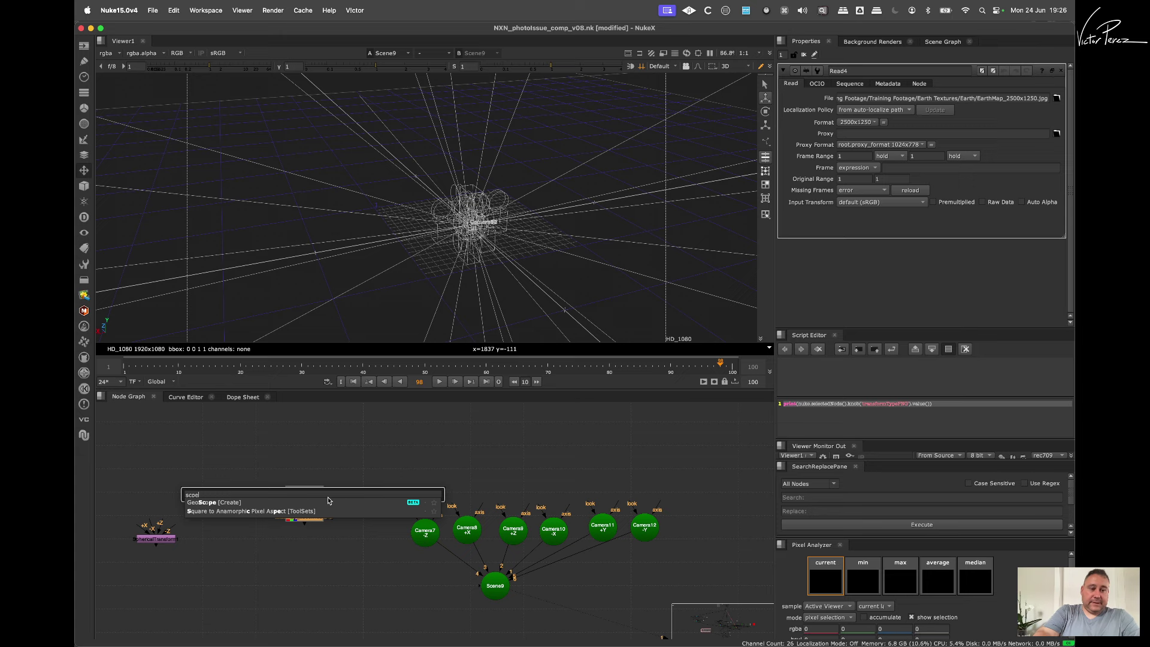
key("BackSpace")
key("BackSpace")
key("BackSpace")
type("ph")
key("Down")
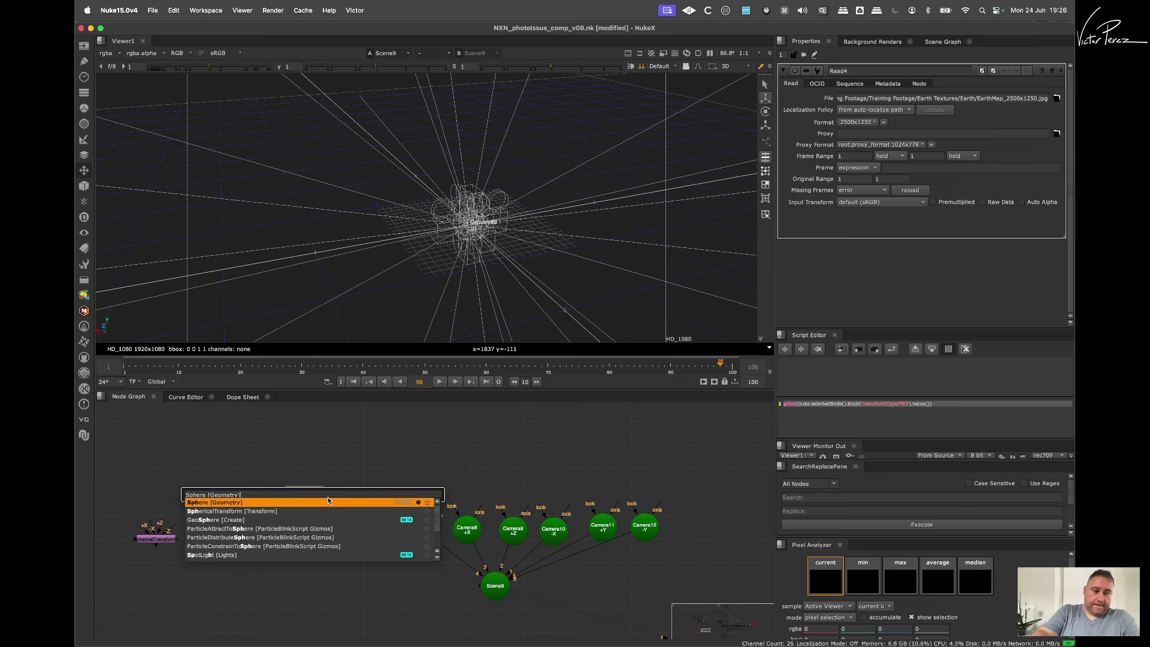
key("Return")
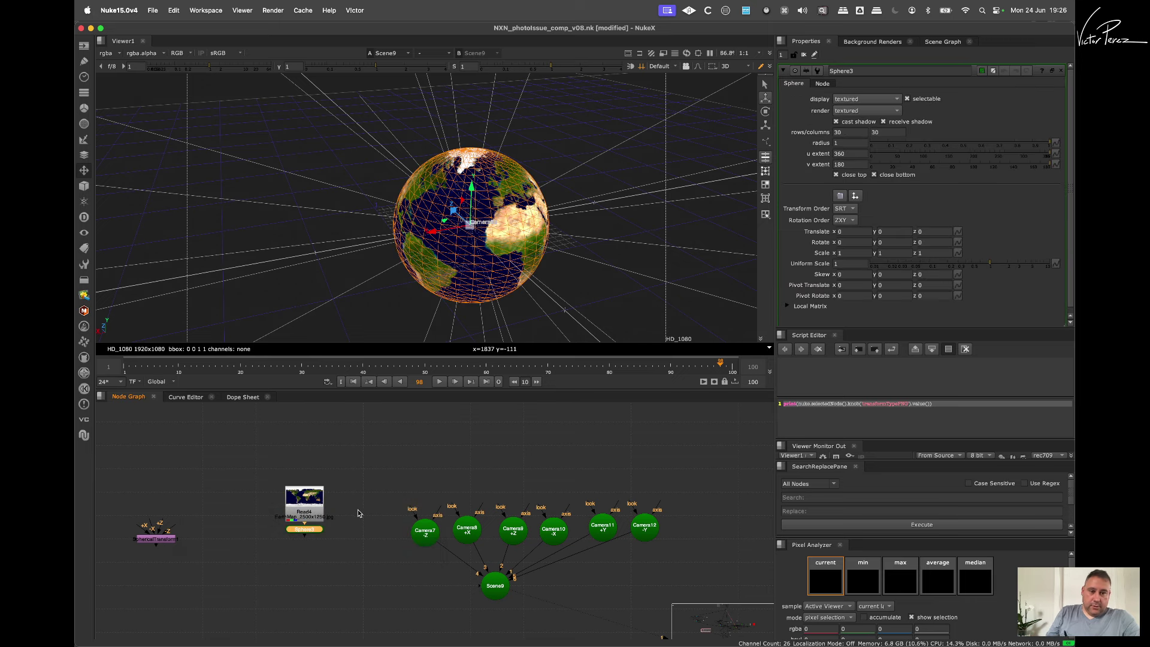
left_click_drag(312, 538, 312, 542)
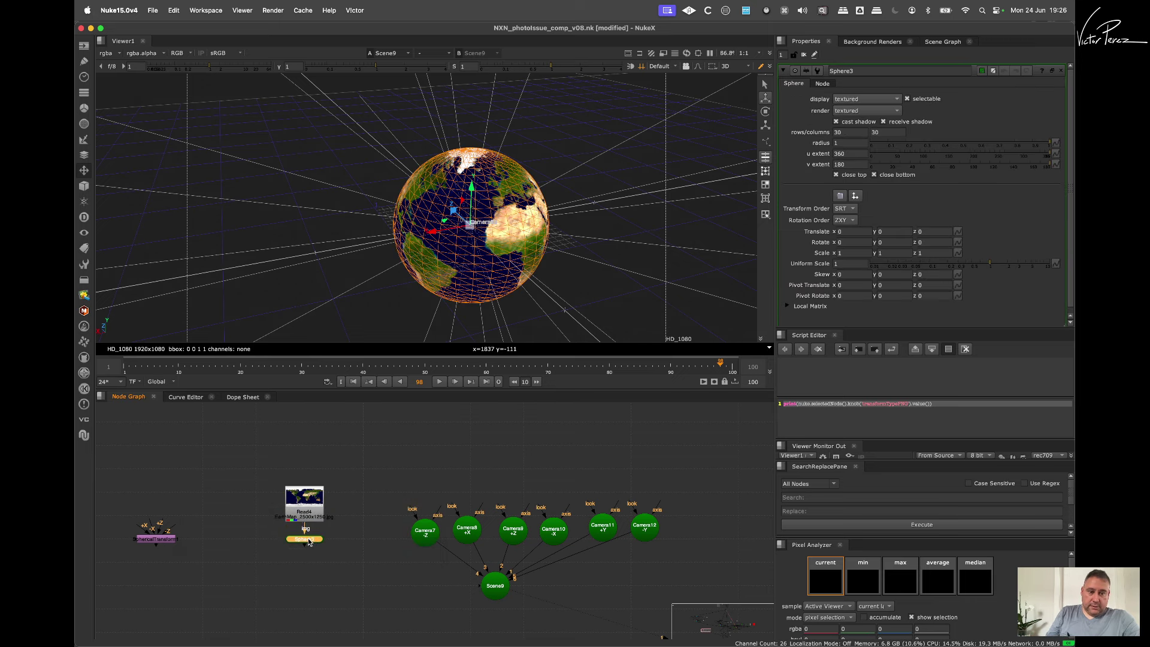
Step: Set the Earth sphere's radius to 10 and view it surrounding the cameras
left_click(851, 144)
type("0")
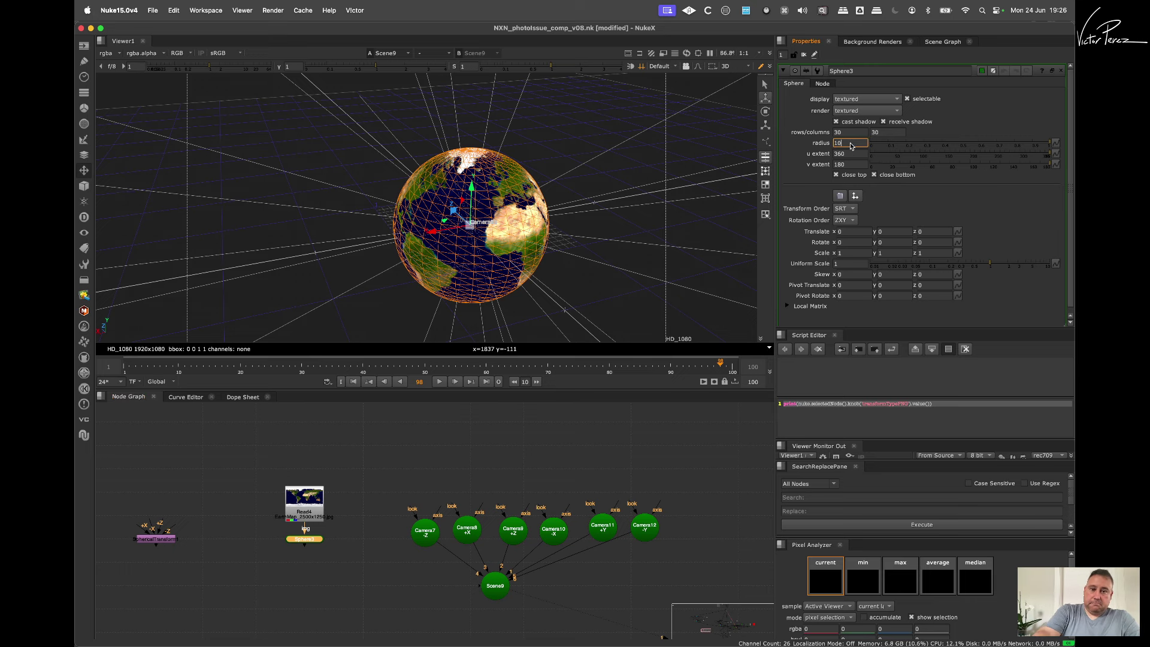
key("Return")
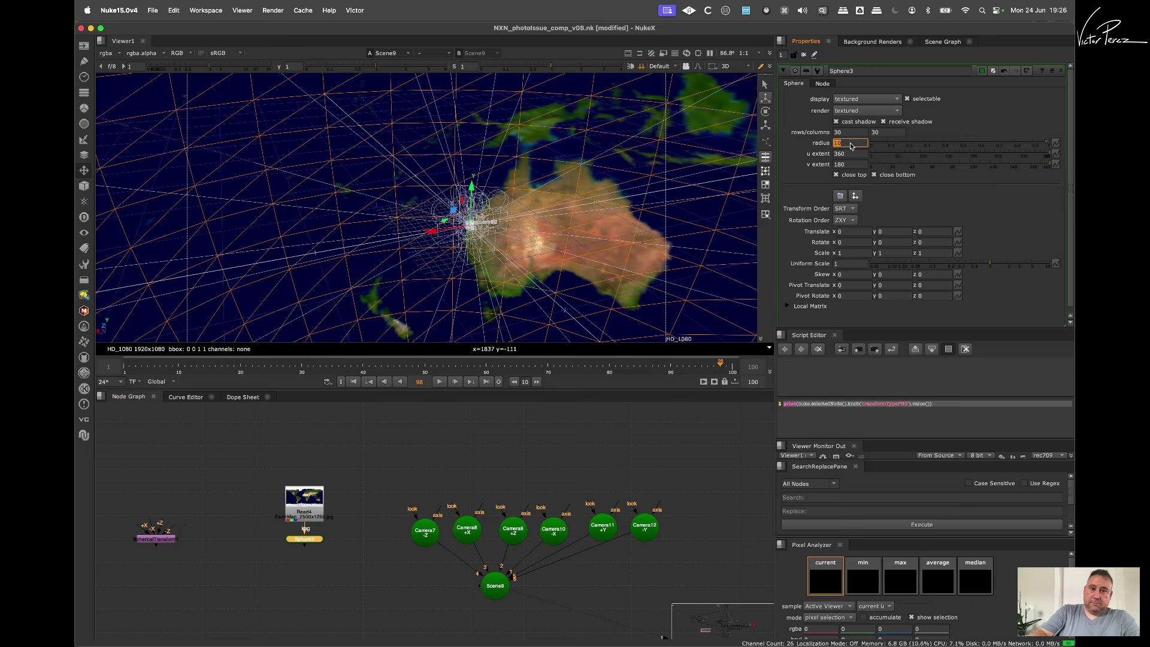
left_click_drag(519, 230, 438, 404, "super")
Step: Rearrange the SphericalTransform below the sphere and the Scene node farther away, leaving free space under the -Z camera
left_click_drag(168, 549, 406, 608)
scroll(410, 584, "up", 3)
scroll(428, 574, "down", 2)
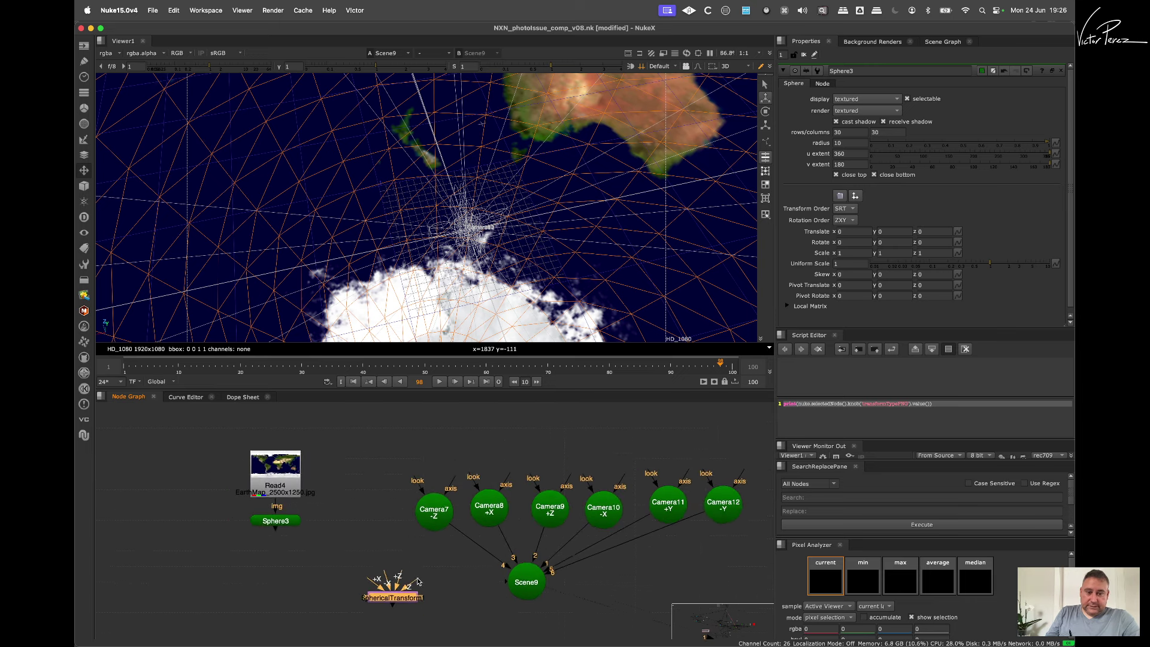
middle_click_drag(528, 582, 520, 551)
left_click_drag(520, 550, 532, 554)
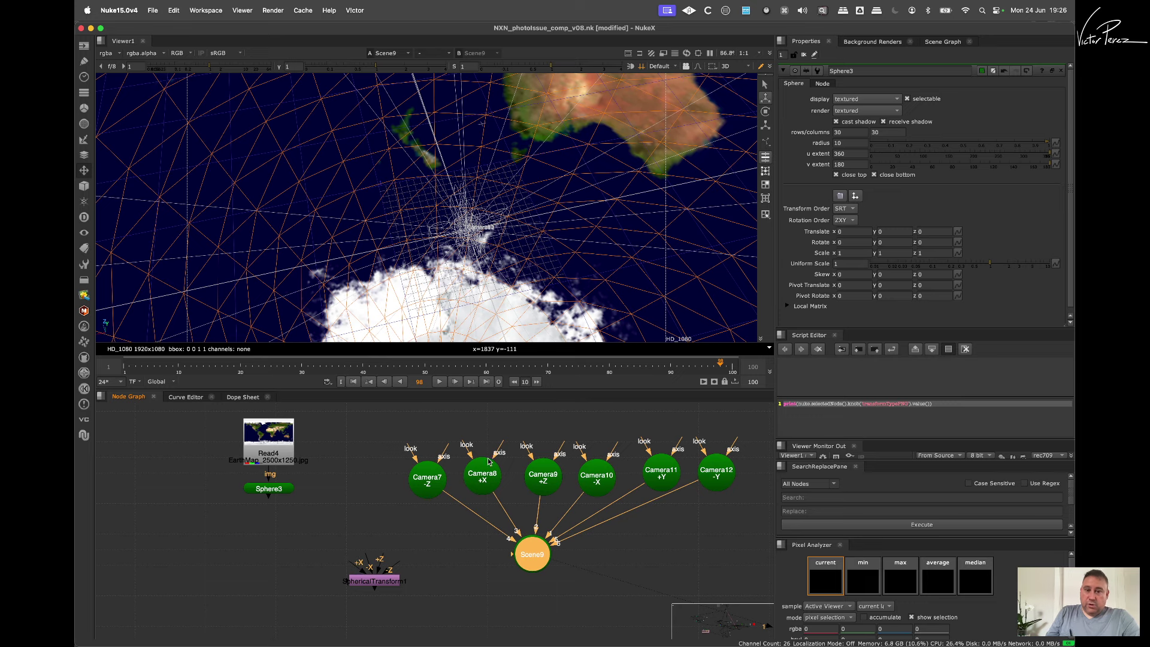
left_click_drag(527, 554, 542, 574)
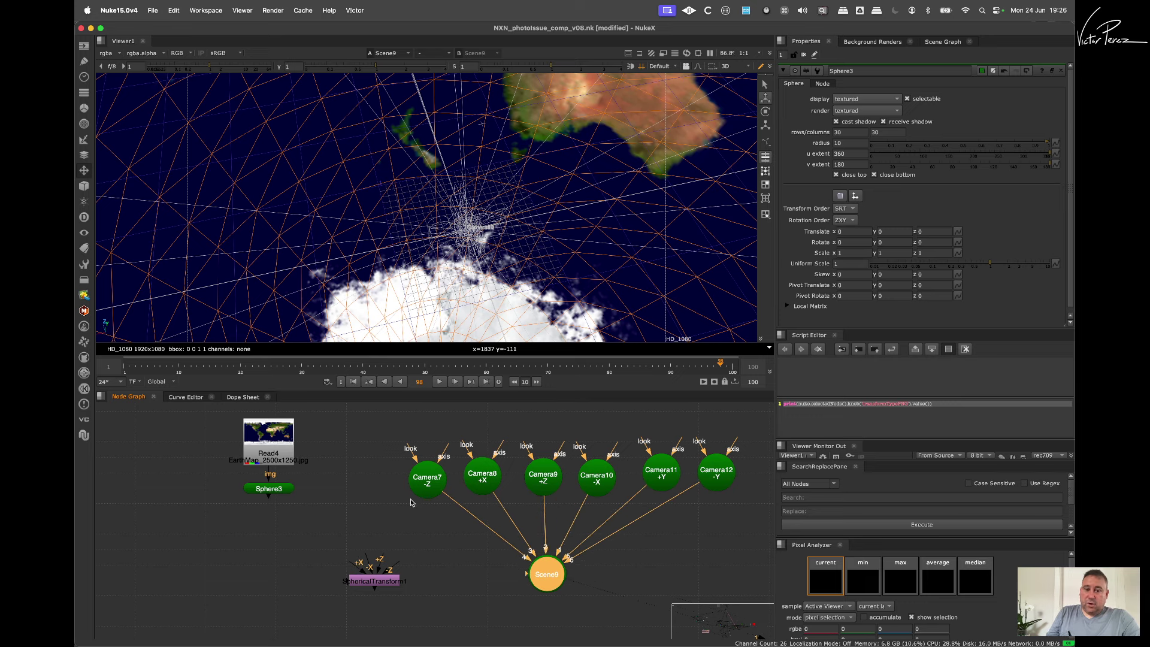
left_click_drag(375, 580, 326, 590)
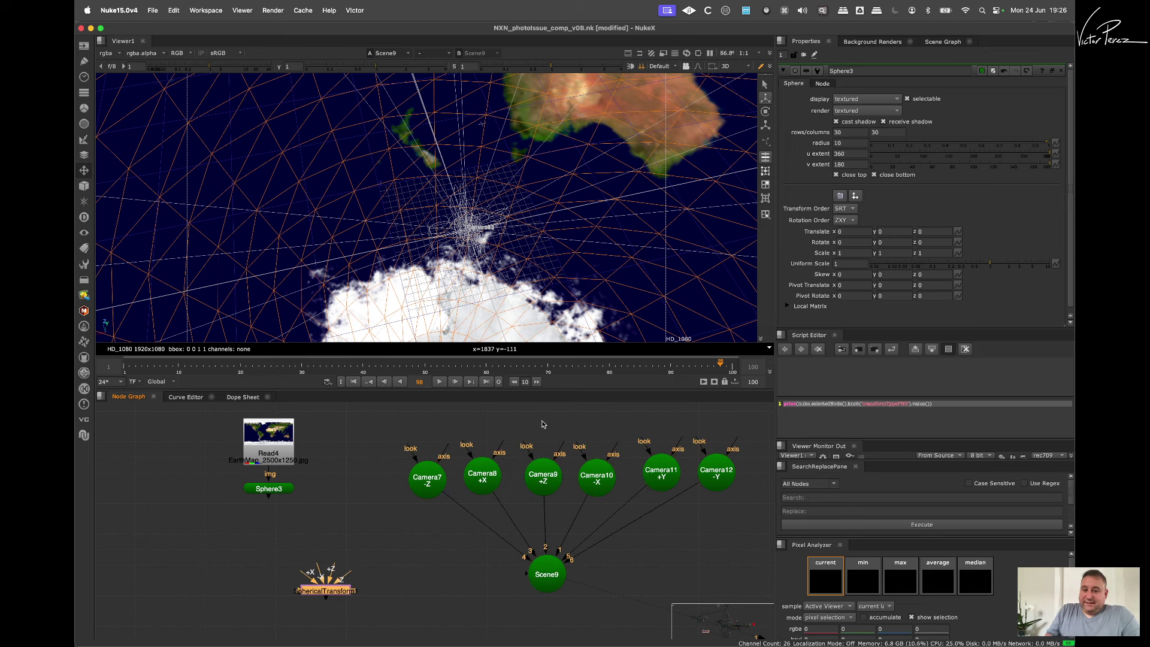
left_click_drag(554, 572, 625, 575)
left_click_drag(327, 590, 255, 618)
Step: Add a ScanlineRender node and place it below the -Z camera
left_click(432, 592)
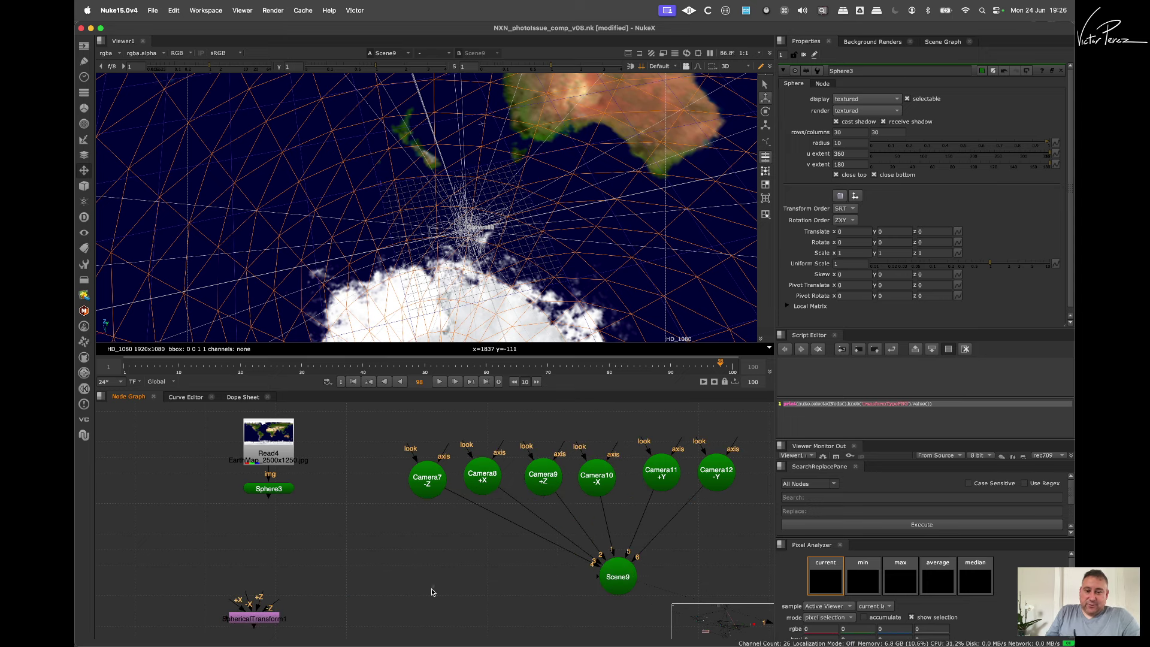
key("Tab")
type("sc")
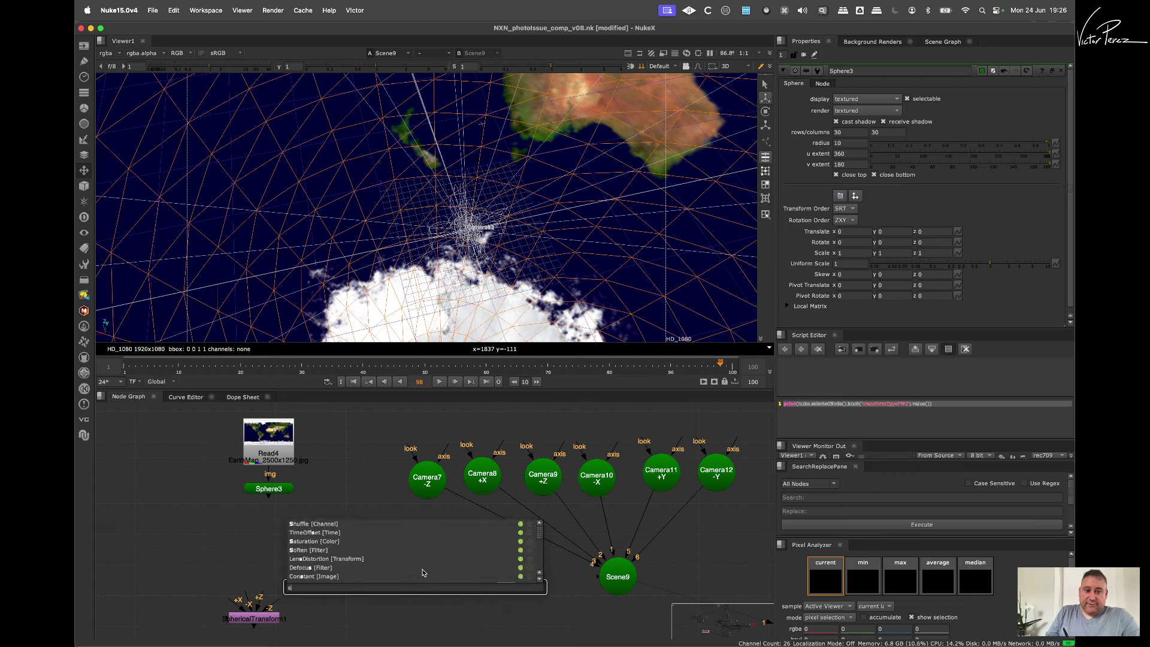
key("Down")
key("Down")
key("Return")
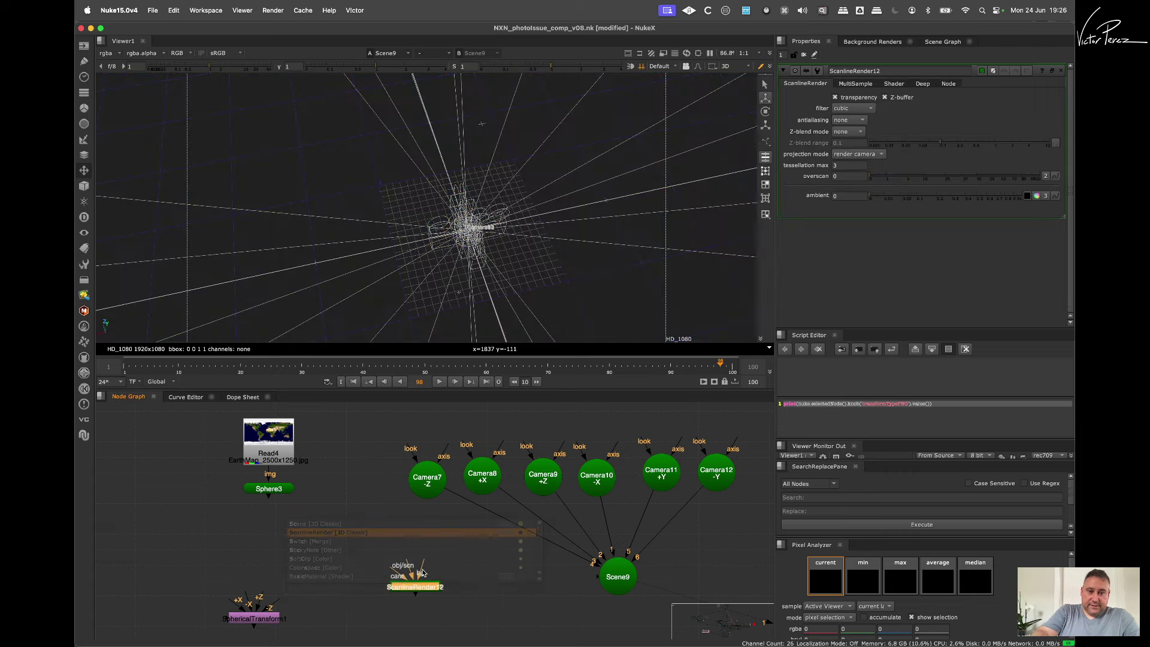
left_click_drag(423, 591, 439, 557)
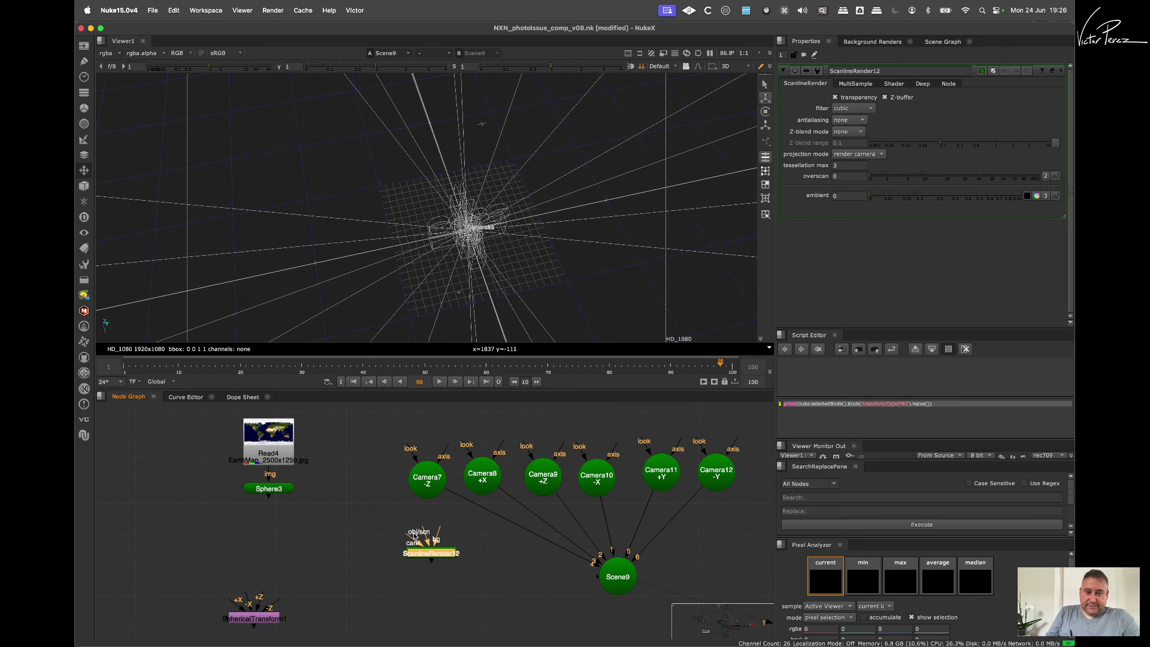
Step: Connect the ScanlineRender's obj/scn input to the Earth sphere and its cam input to the -Z camera, aligning it beneath that camera
left_click_drag(424, 531, 279, 489)
left_click_drag(418, 540, 429, 487)
left_click_drag(438, 559, 434, 556)
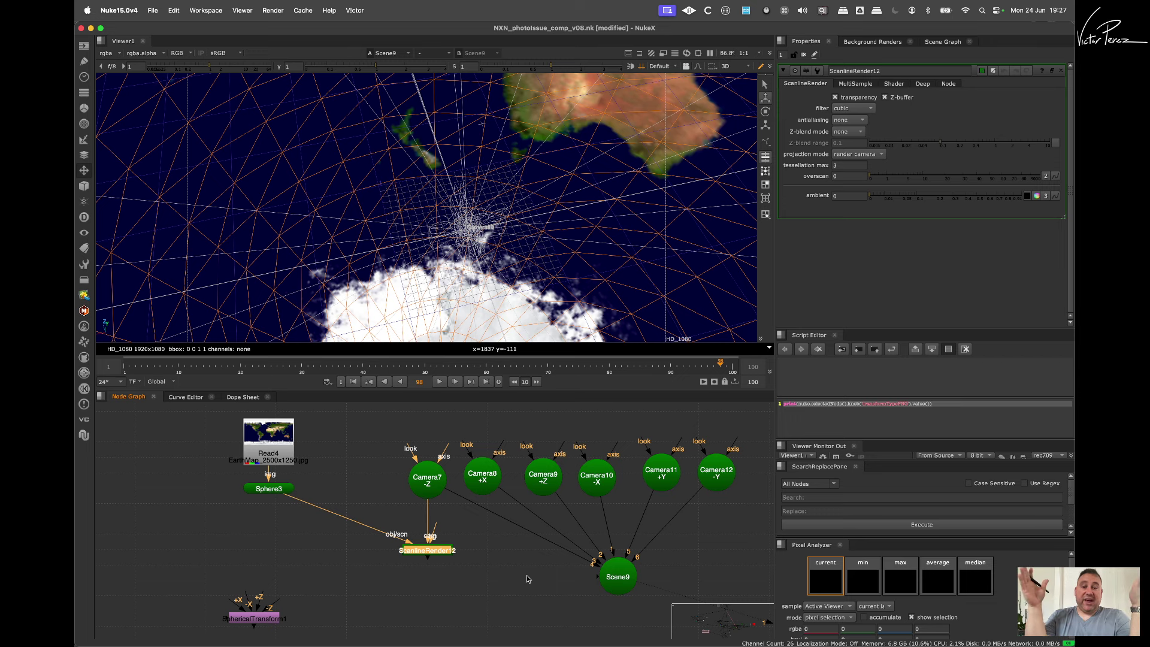
Step: Add a Reformat node feeding the ScanlineRender's bg input and place it between the Earth sphere and the -Z camera
left_click(485, 568)
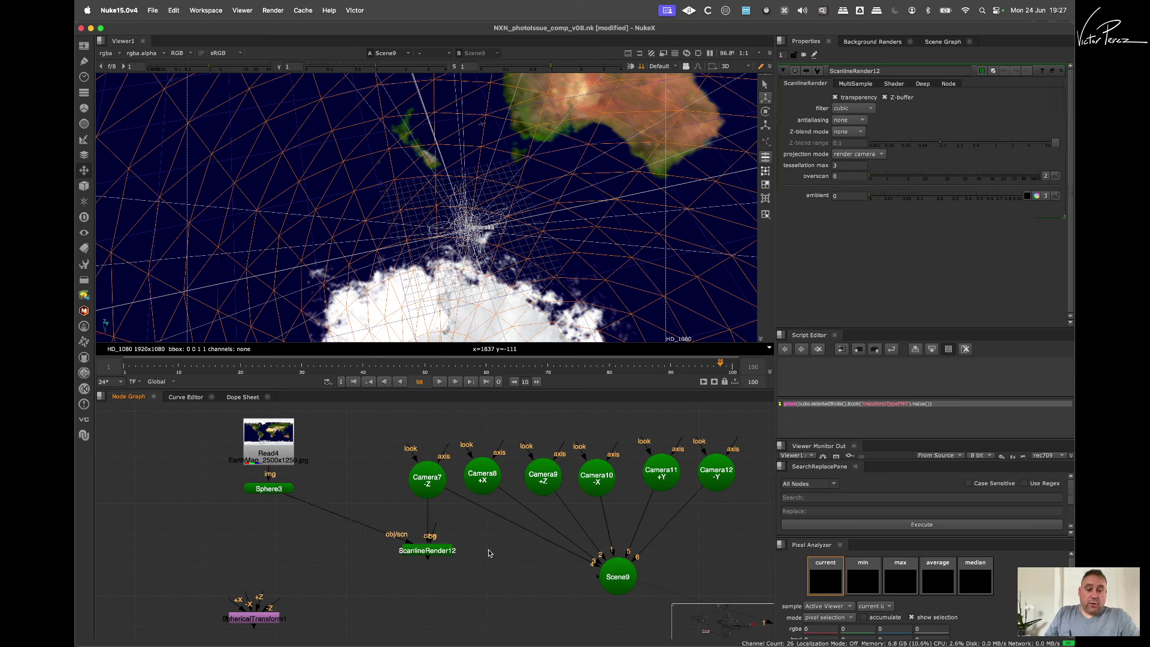
key("Tab")
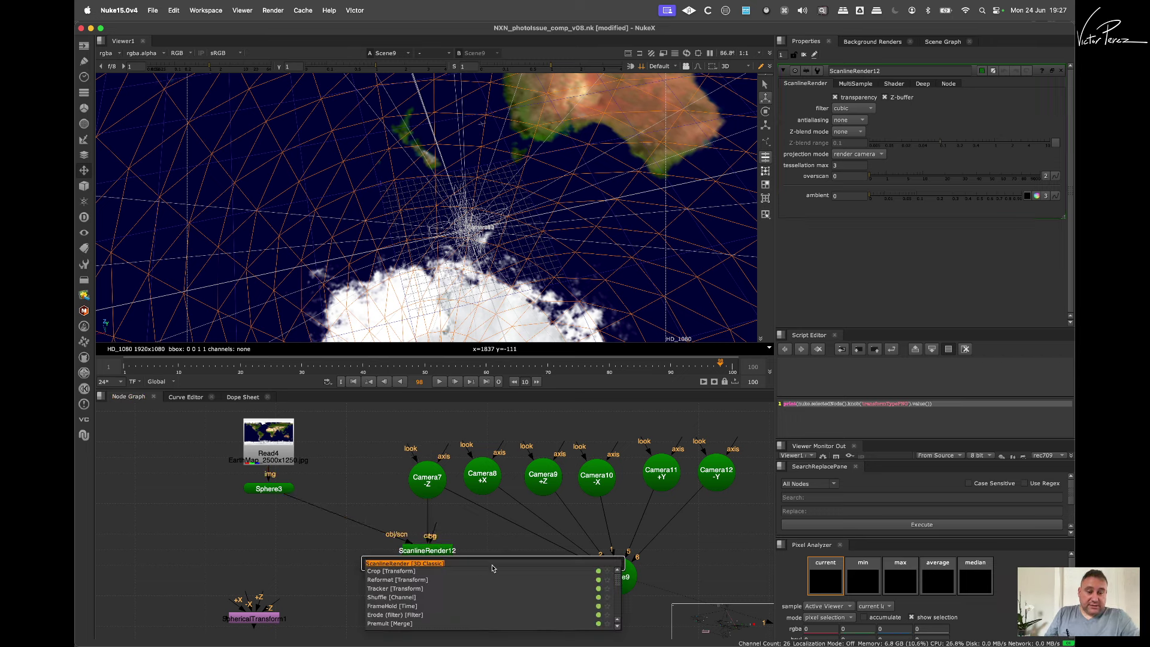
type("ref")
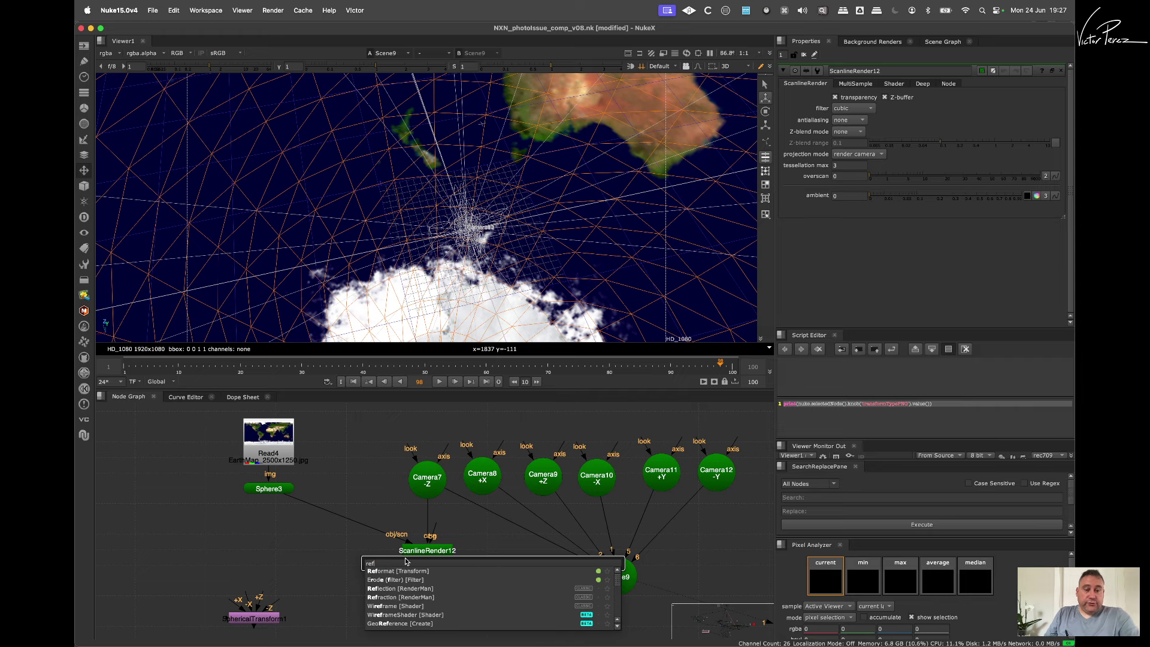
left_click(396, 571)
left_click_drag(482, 549, 349, 491)
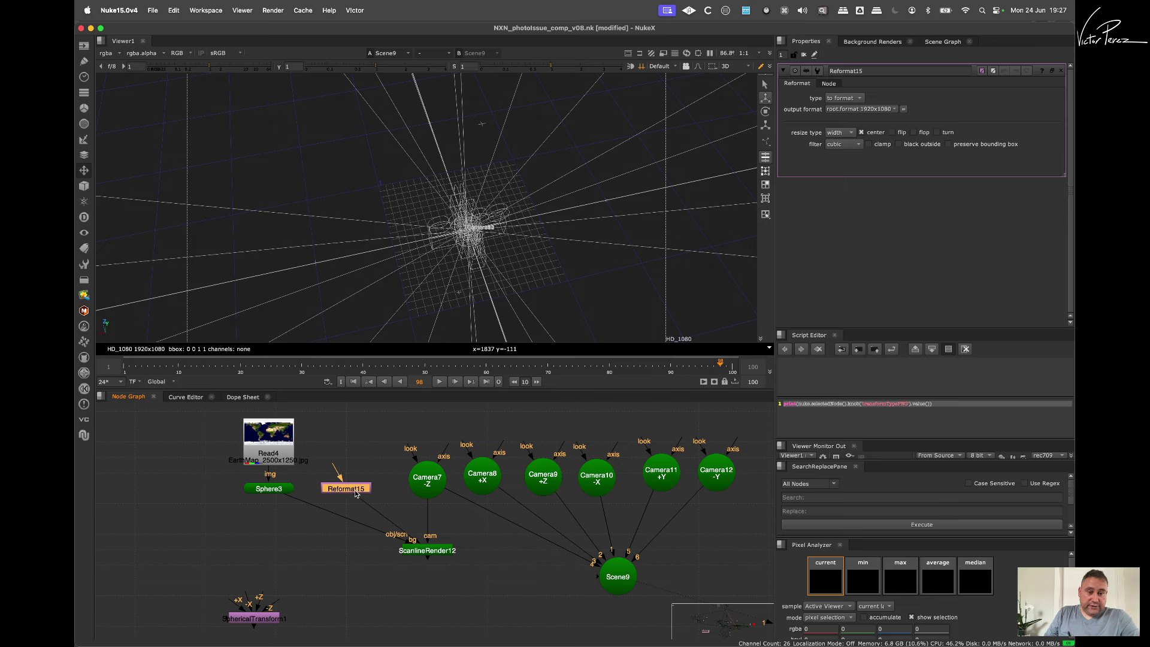
Step: Set the Reformat's output format to square_1K 1024x1024
left_click(885, 109)
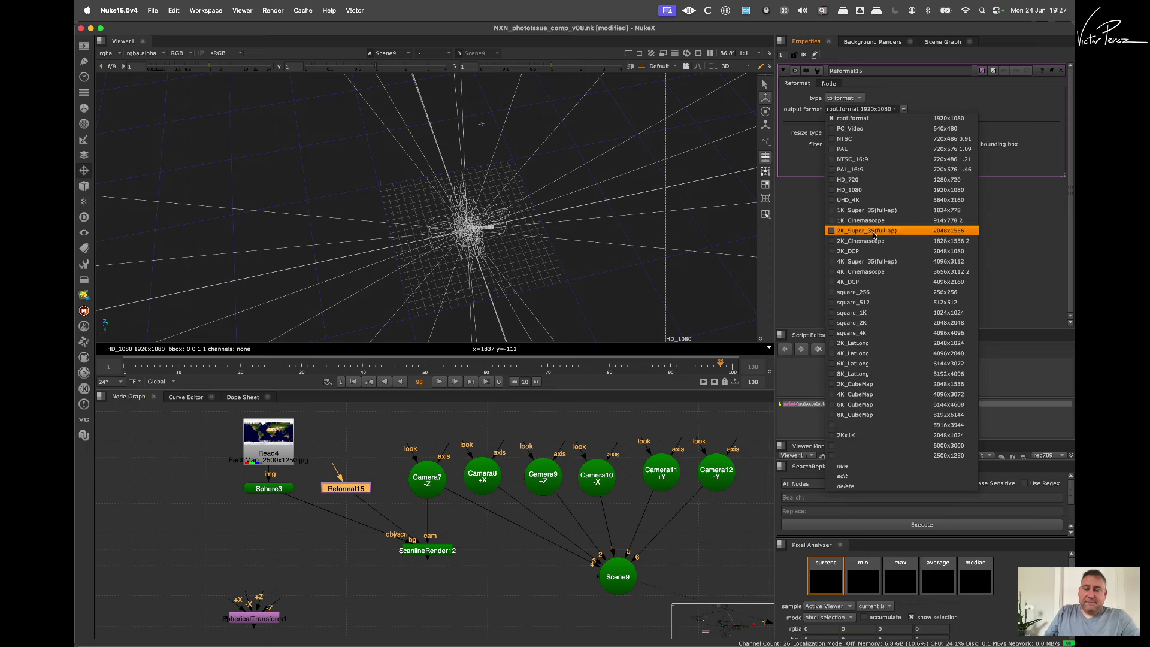
left_click(872, 312)
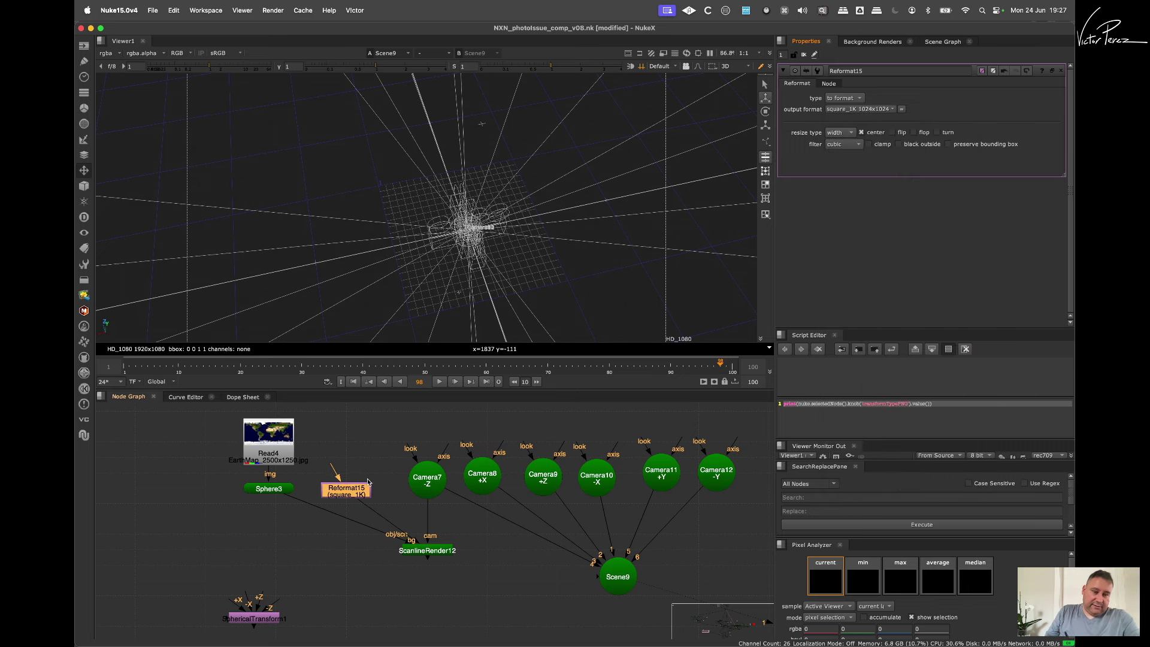
Step: Duplicate the ScanlineRender for the +X camera, connecting its cam, obj/scn and bg inputs to that camera, the Earth sphere and the Reformat
left_click_drag(481, 527, 415, 561)
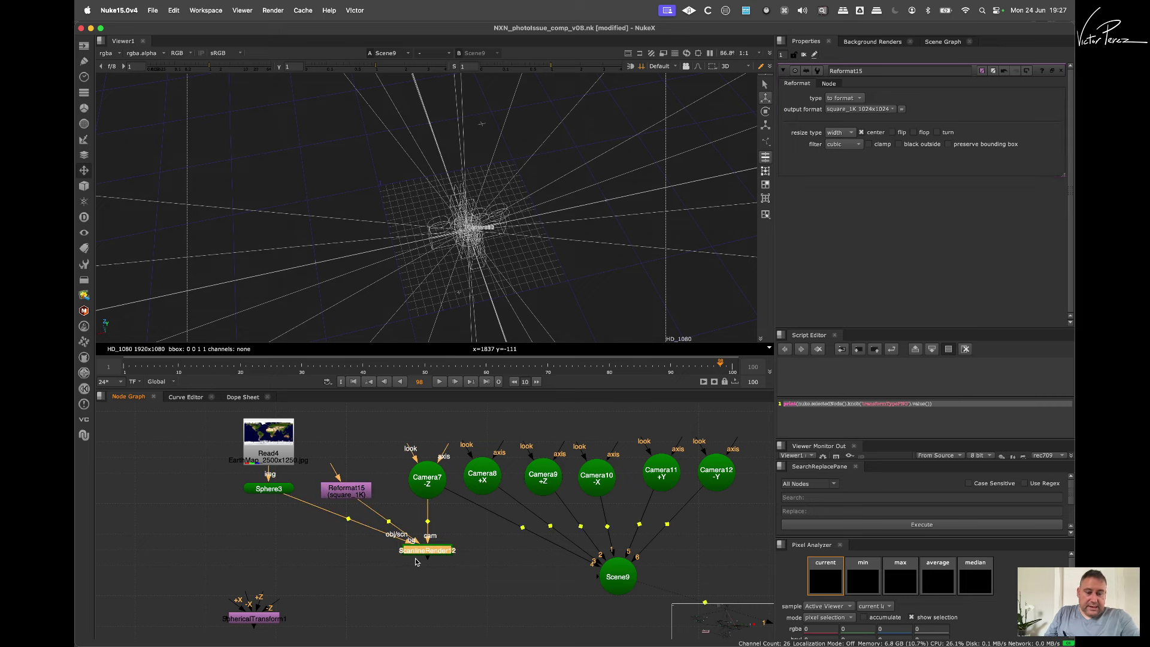
key("alt+c")
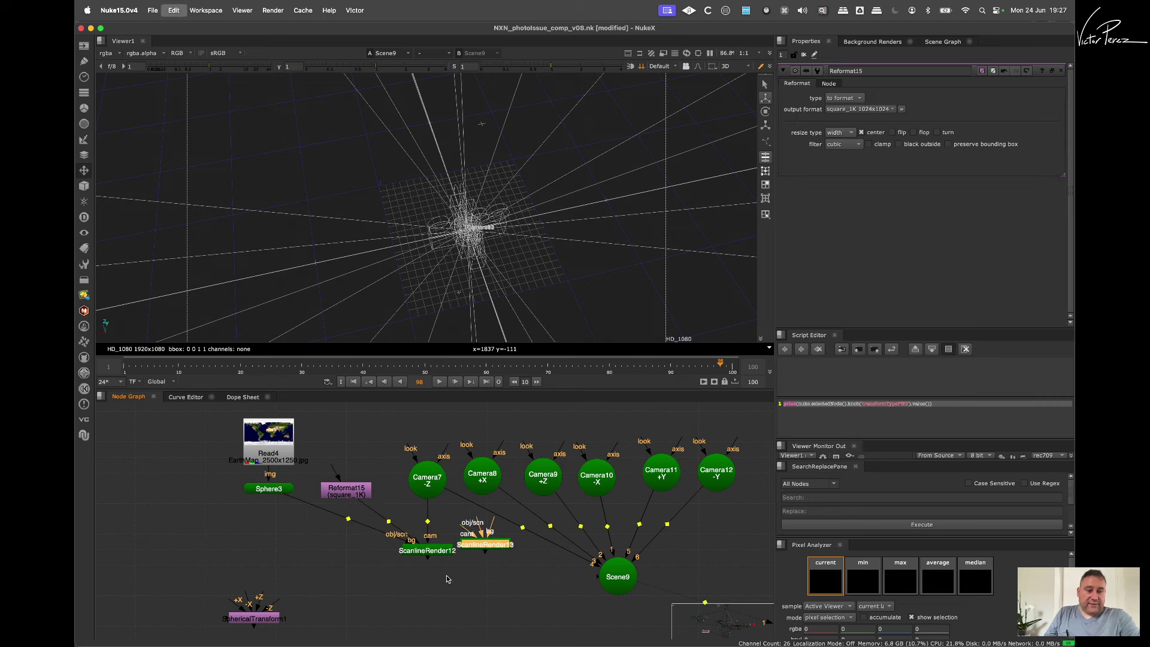
left_click_drag(518, 545, 484, 483)
left_click_drag(475, 537, 273, 487)
left_click_drag(463, 541, 350, 495)
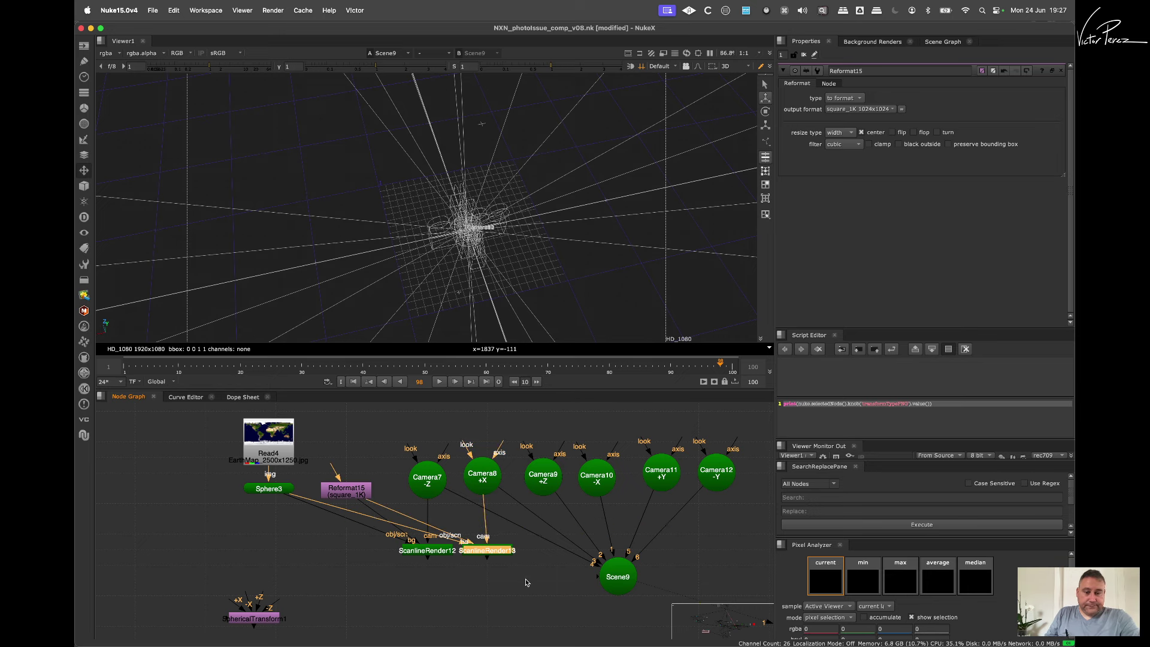
Step: Add another ScanlineRender copy under the +Z camera, wired to that camera, the Earth sphere and the Reformat, moving the Scene node clear
key("alt+c")
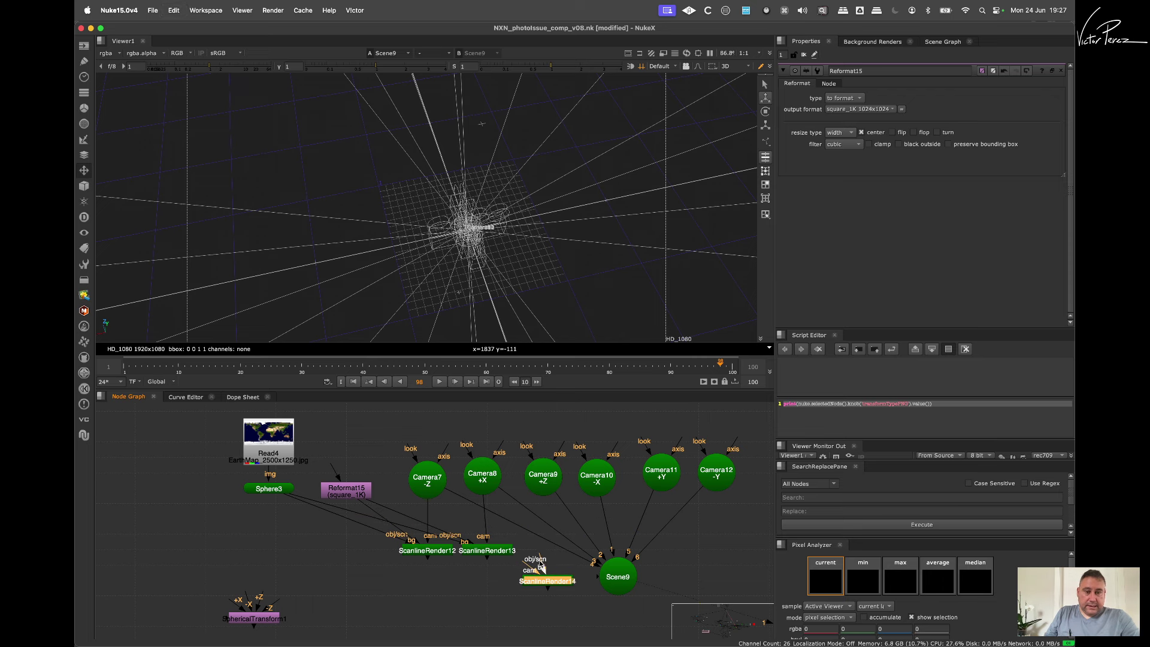
left_click_drag(549, 565, 356, 489)
left_click_drag(543, 561, 544, 482)
middle_click_drag(643, 541, 631, 466)
left_click_drag(605, 504, 649, 584)
left_click_drag(535, 511, 536, 480)
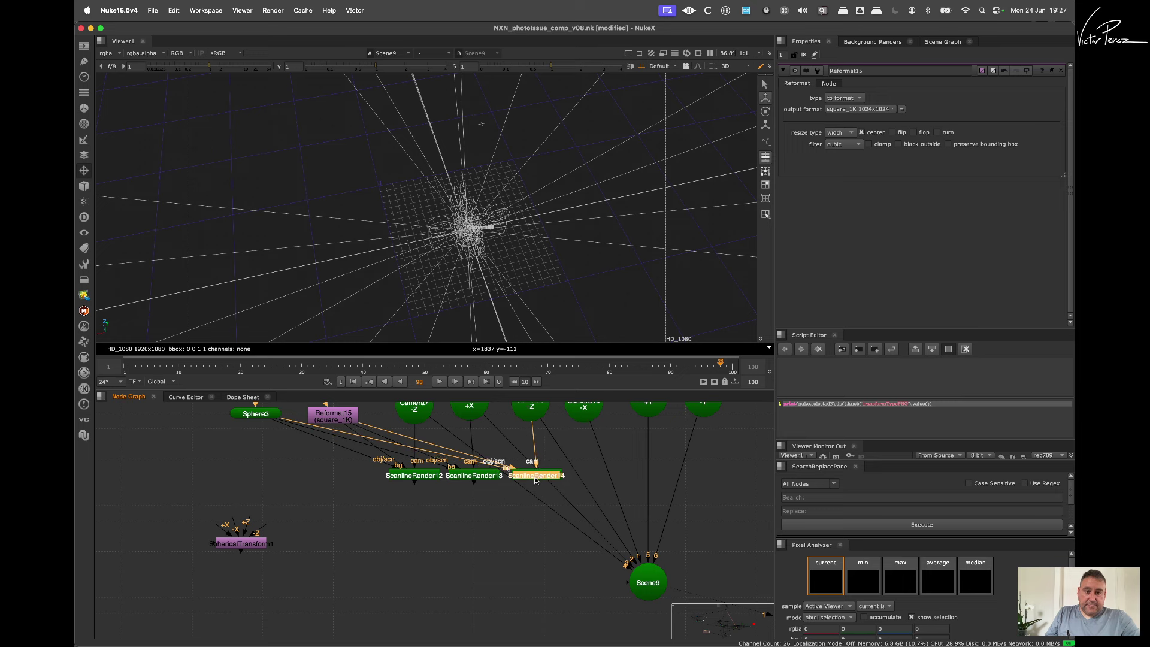
Step: Paste a ScanlineRender for the -X camera, connect it to that camera, the Earth sphere and the Reformat, and align it in the row
left_click(538, 552, "super")
key("super+v")
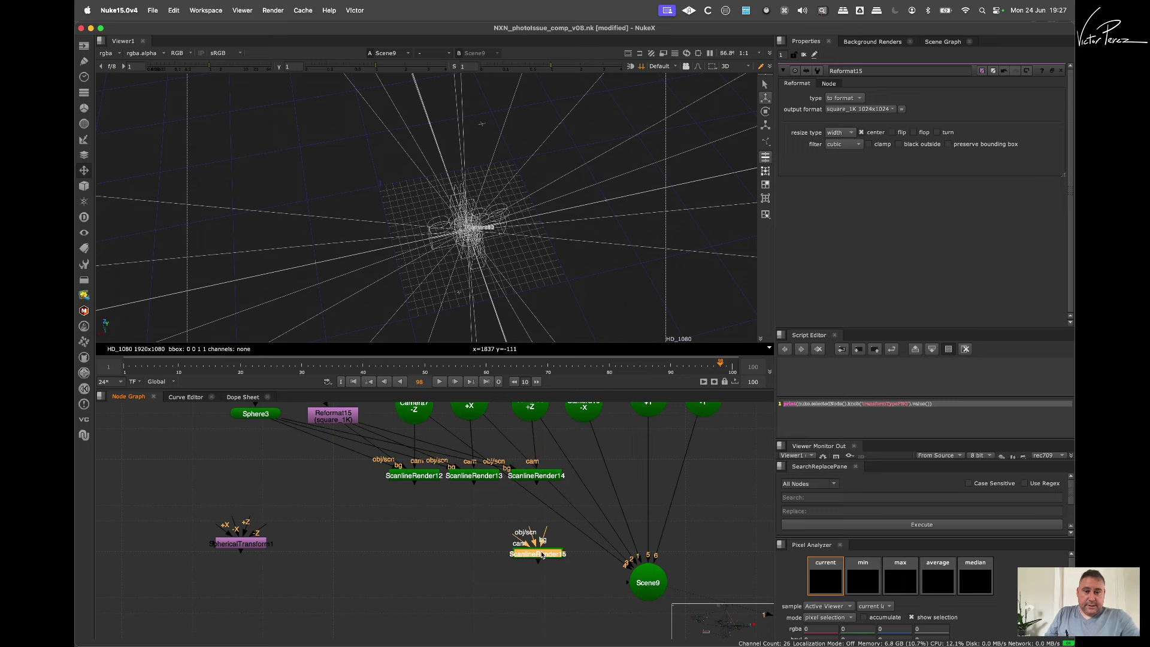
left_click_drag(533, 529, 513, 477)
middle_click_drag(513, 478, 506, 573)
left_click_drag(505, 573, 255, 511)
middle_click_drag(522, 621, 512, 528)
left_click_drag(514, 531, 594, 495)
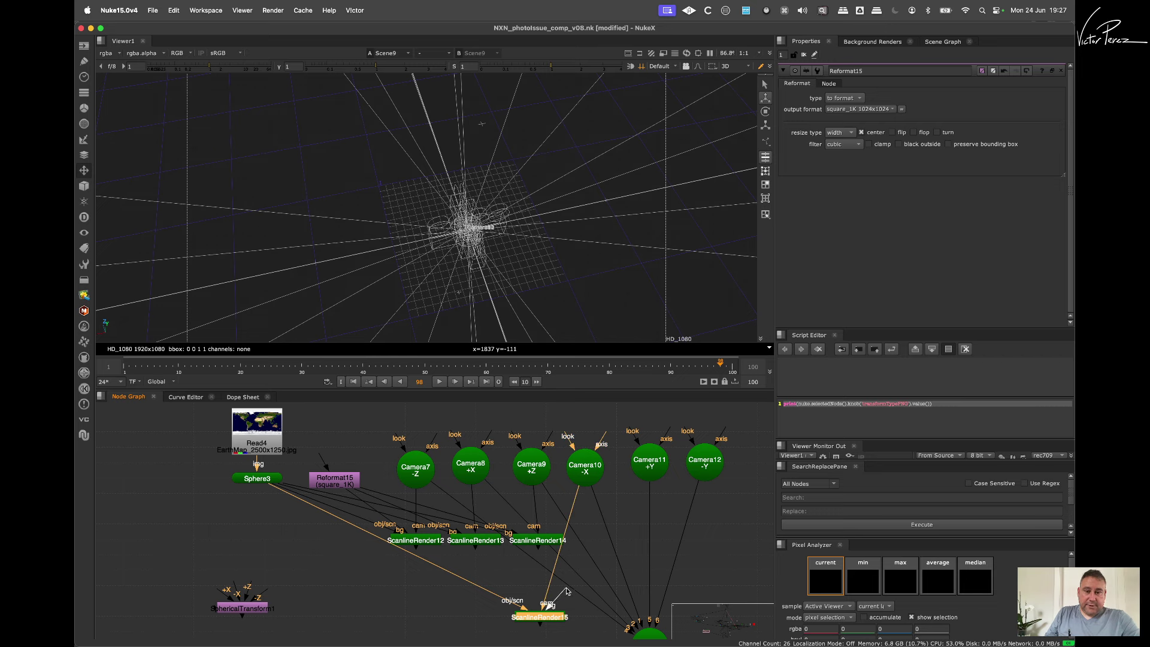
left_click_drag(566, 589, 346, 482)
left_click_drag(548, 616, 604, 542)
Step: Paste a ScanlineRender for the +Y camera, connect it to that camera, the Earth sphere and the Reformat, and align it in the row
left_click(511, 604)
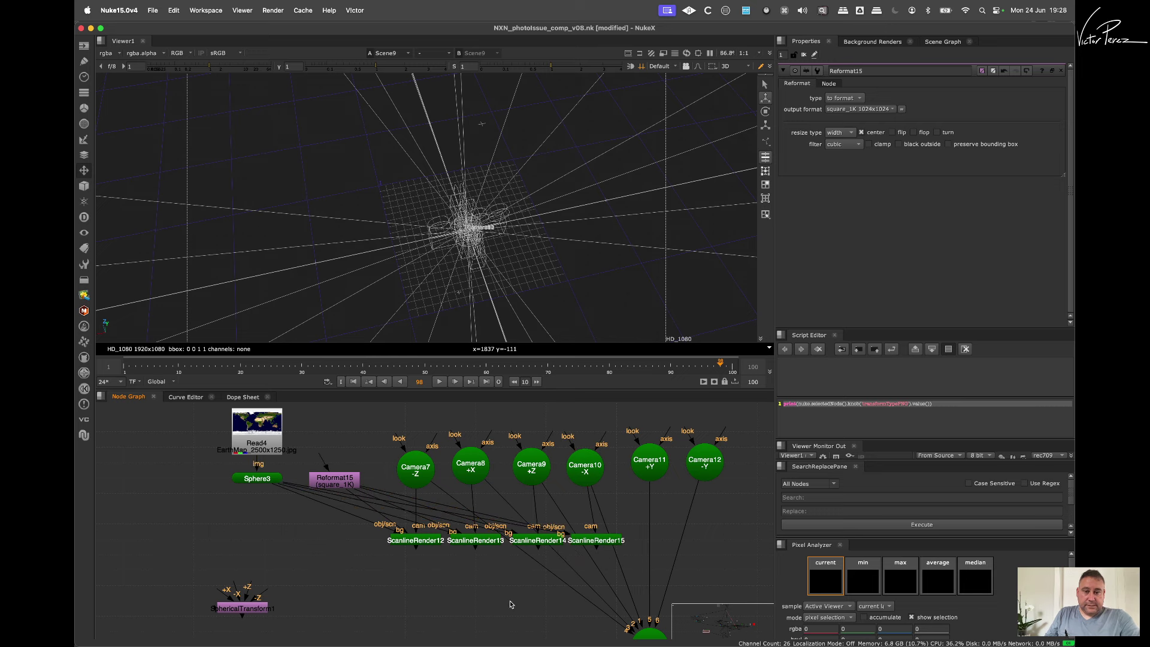
key("super+v")
left_click_drag(512, 604, 638, 471)
left_click_drag(473, 590, 259, 478)
left_click_drag(492, 593, 645, 543)
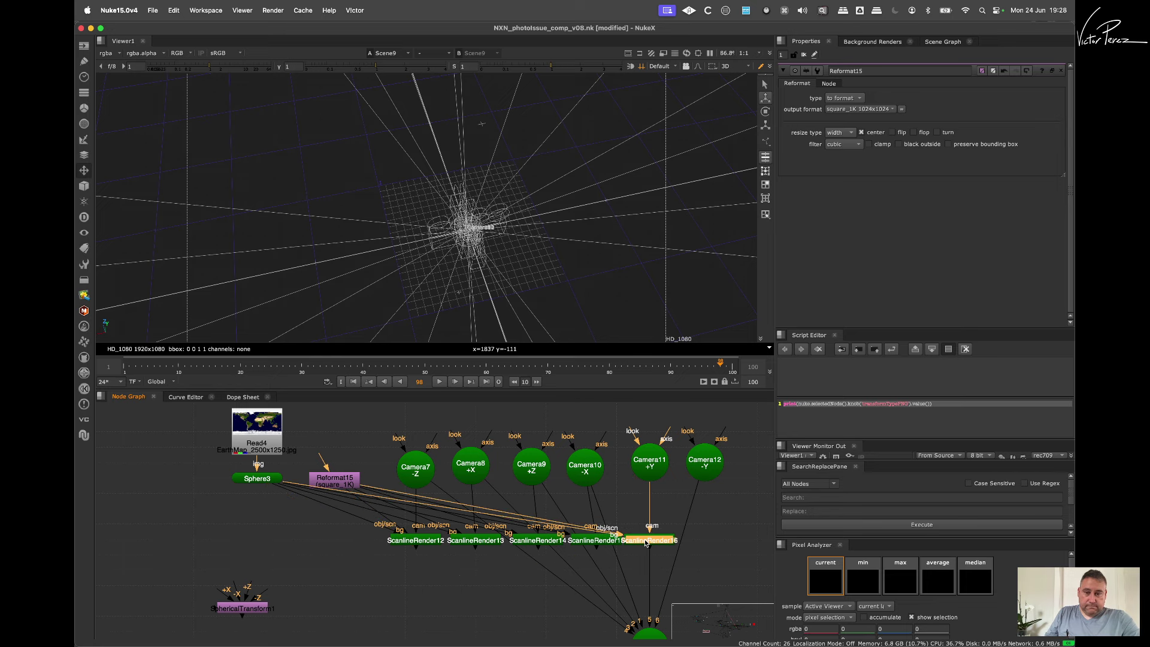
Step: Paste a ScanlineRender for the -Y camera, connect it to that camera, the Earth sphere and the Reformat, and place it beneath the camera
left_click(462, 597)
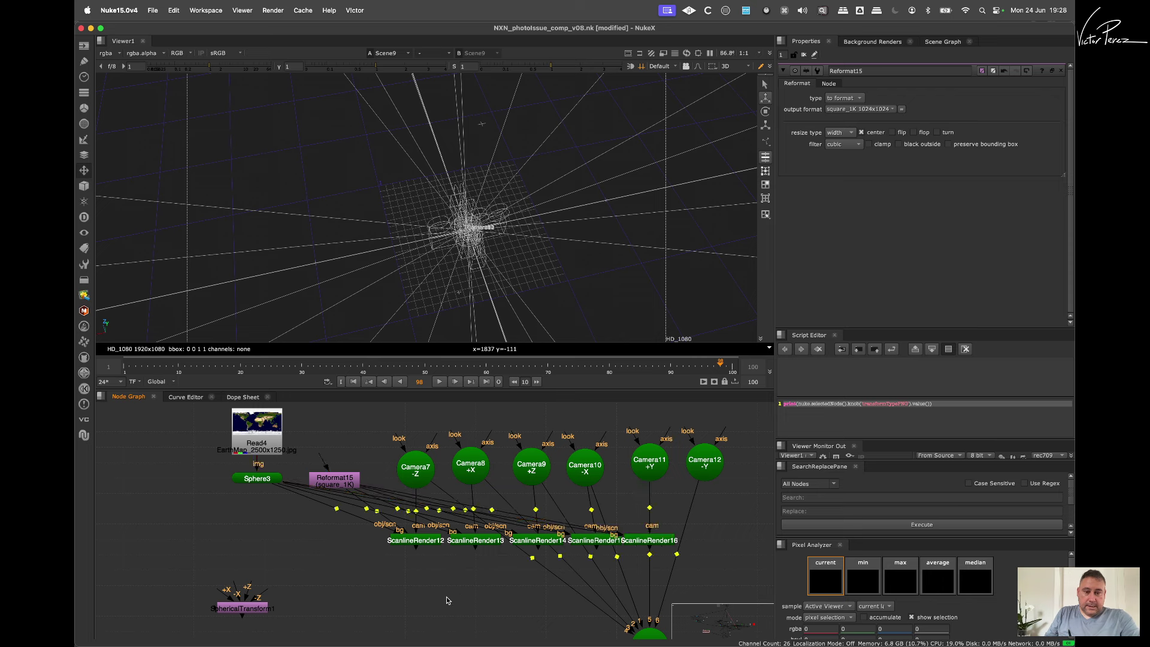
key("ctrl+v")
mouse_move(434, 556)
left_mouse_down()
mouse_move(336, 476)
mouse_move(262, 485)
left_mouse_up()
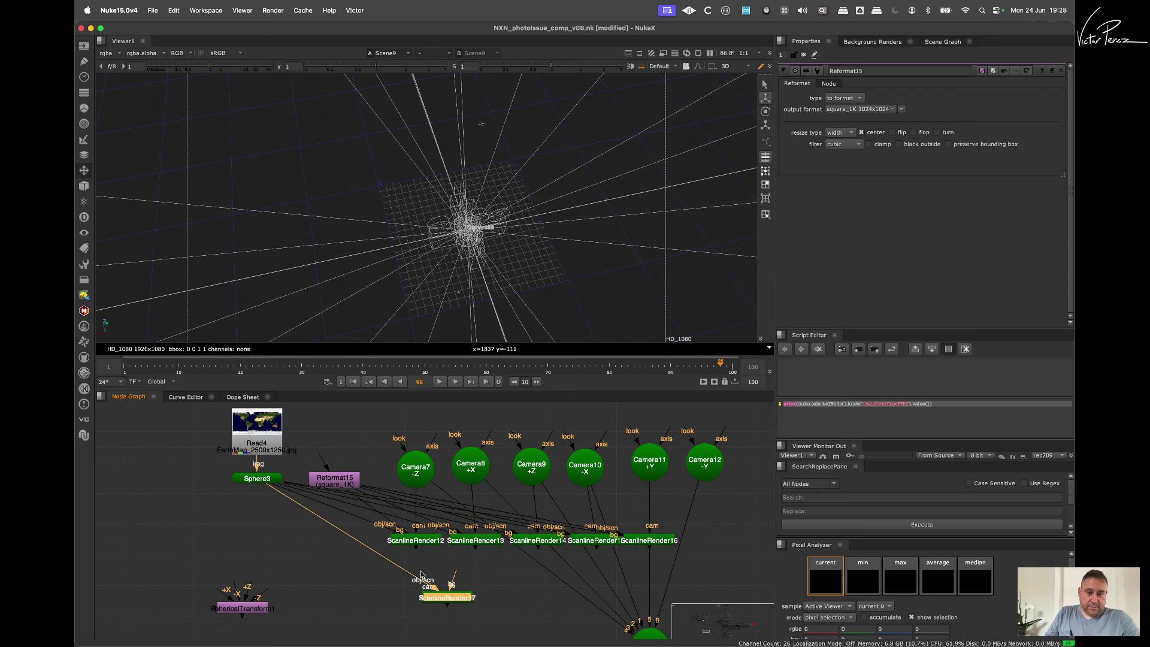
left_click_drag(433, 584, 692, 538)
middle_click_drag(680, 578, 652, 527)
Step: Move the Scene node well away from the cameras, past the -Y end of the ScanlineRender row
left_click_drag(622, 595, 762, 520)
middle_click_drag(762, 520, 563, 535)
left_click_drag(565, 535, 672, 503)
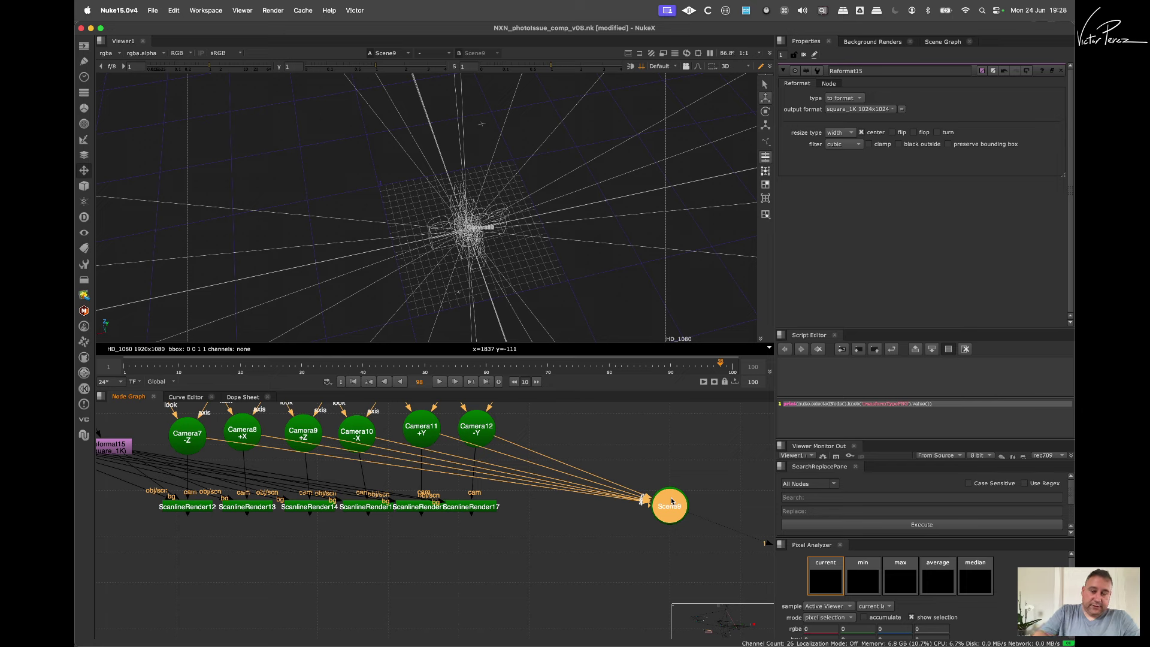
left_click(617, 545)
Step: Label the Scene node "PREVIEW" with "Cubical Map Setup" on a second line
double_click(671, 510)
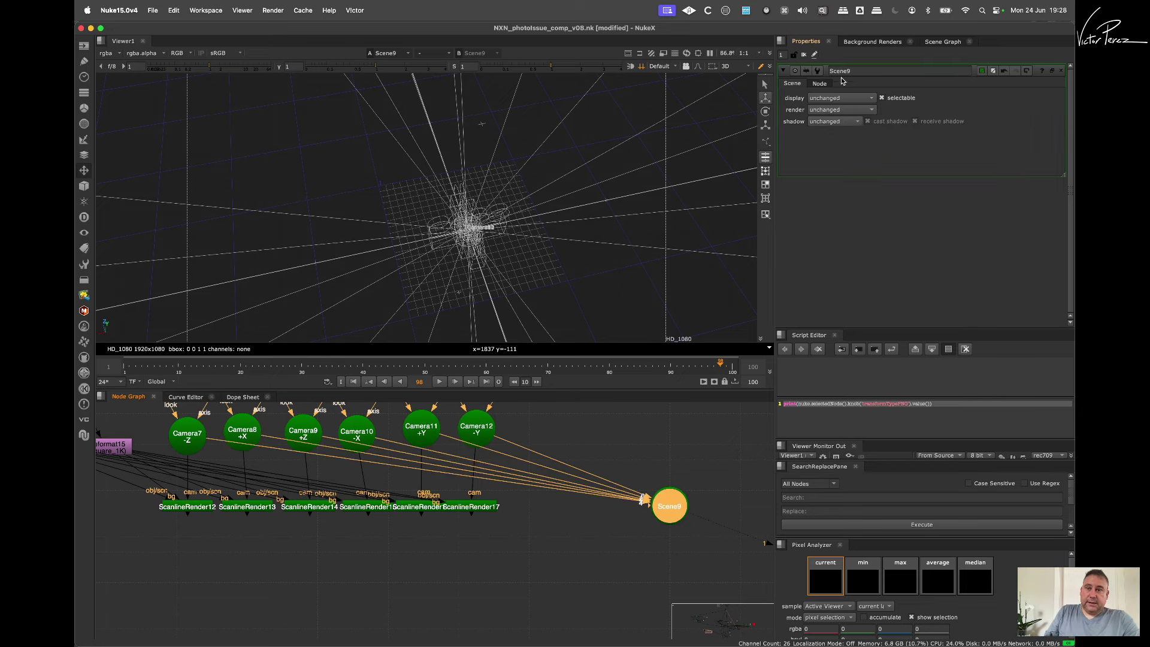
left_click(821, 84)
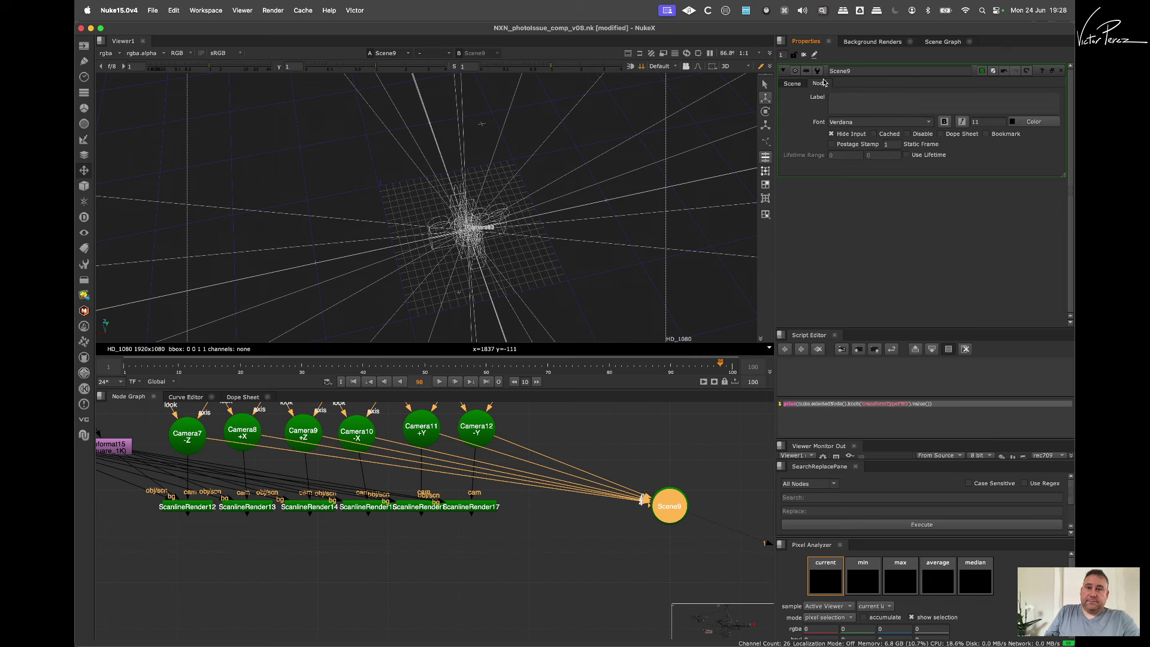
left_click(856, 97)
type("PREVIEW ")
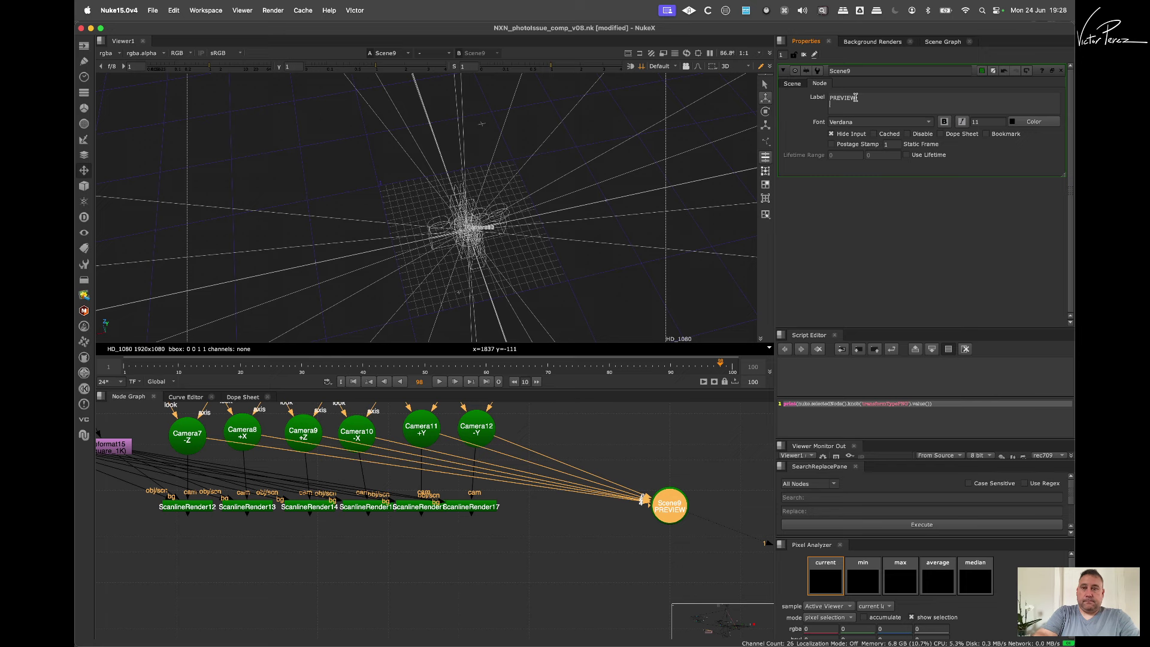
type("Cubical")
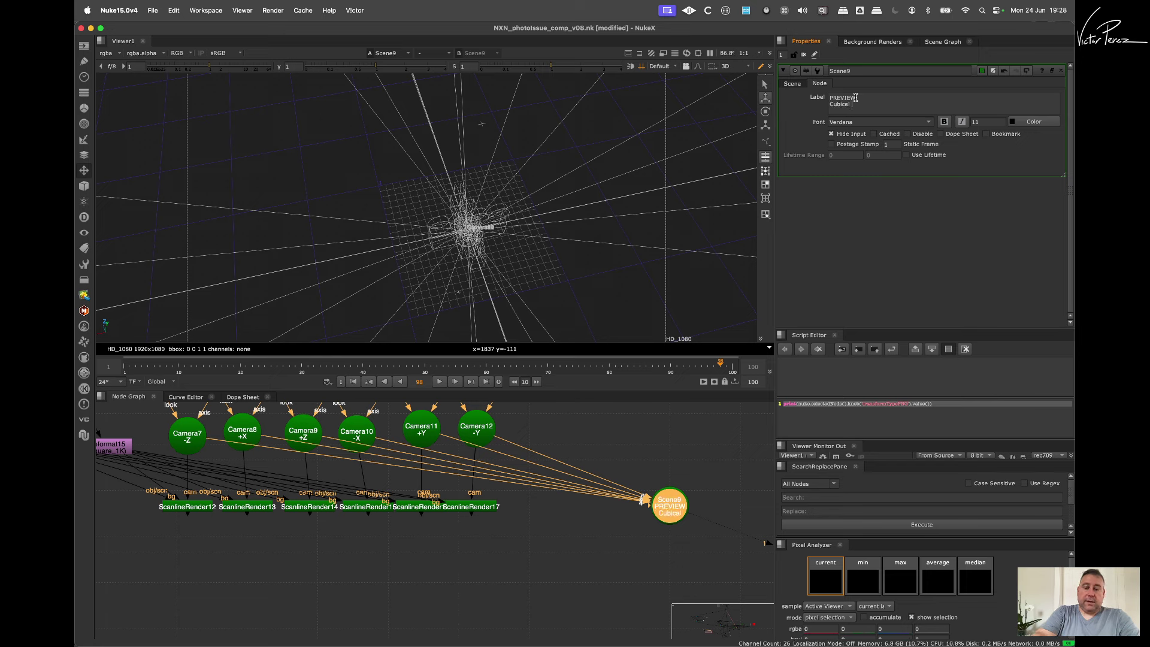
type(" Map Setup")
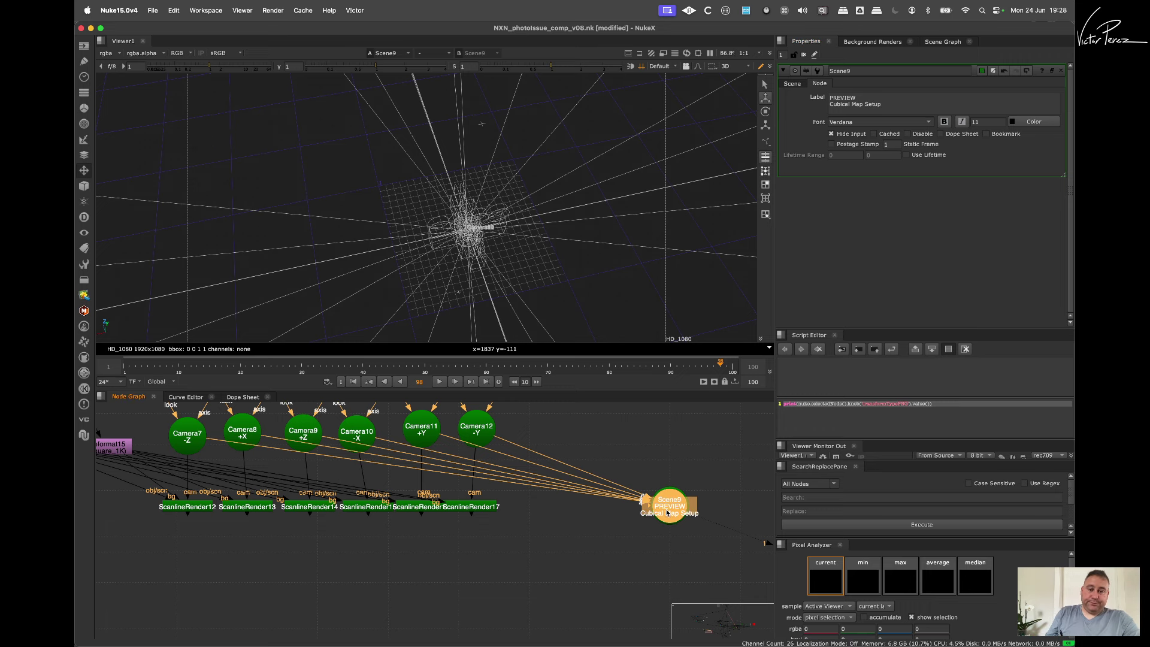
Step: Align the +X camera node level with the -Z camera and directly above its ScanlineRender
scroll(354, 577, "down", 3)
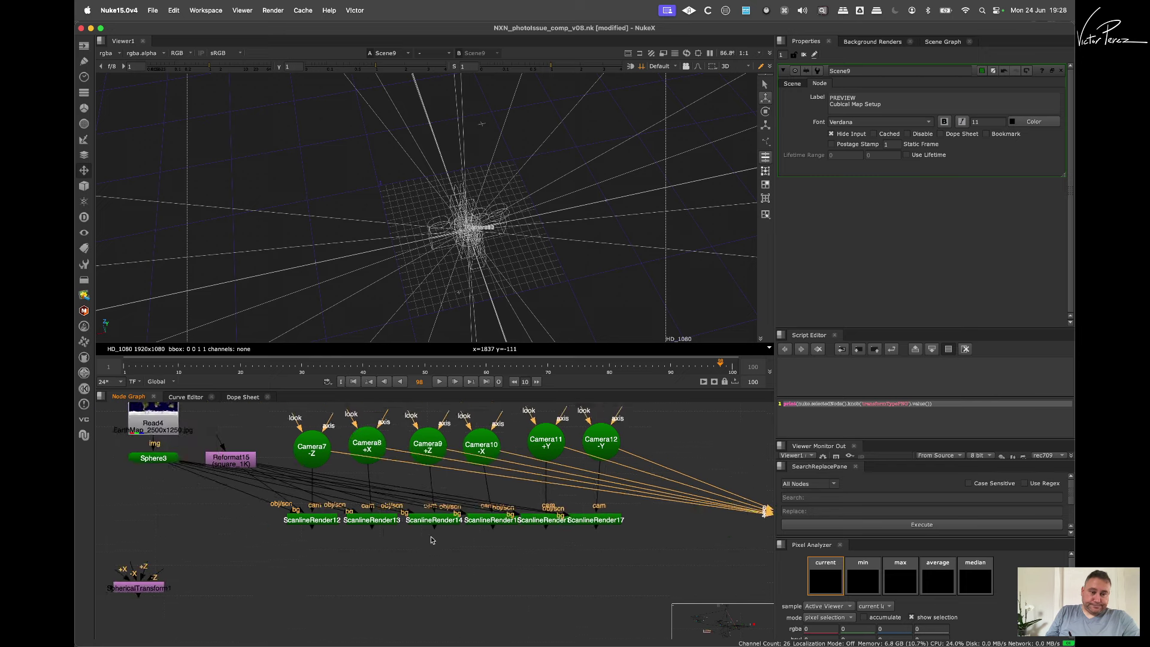
scroll(333, 476, "up", 2)
left_click(358, 465)
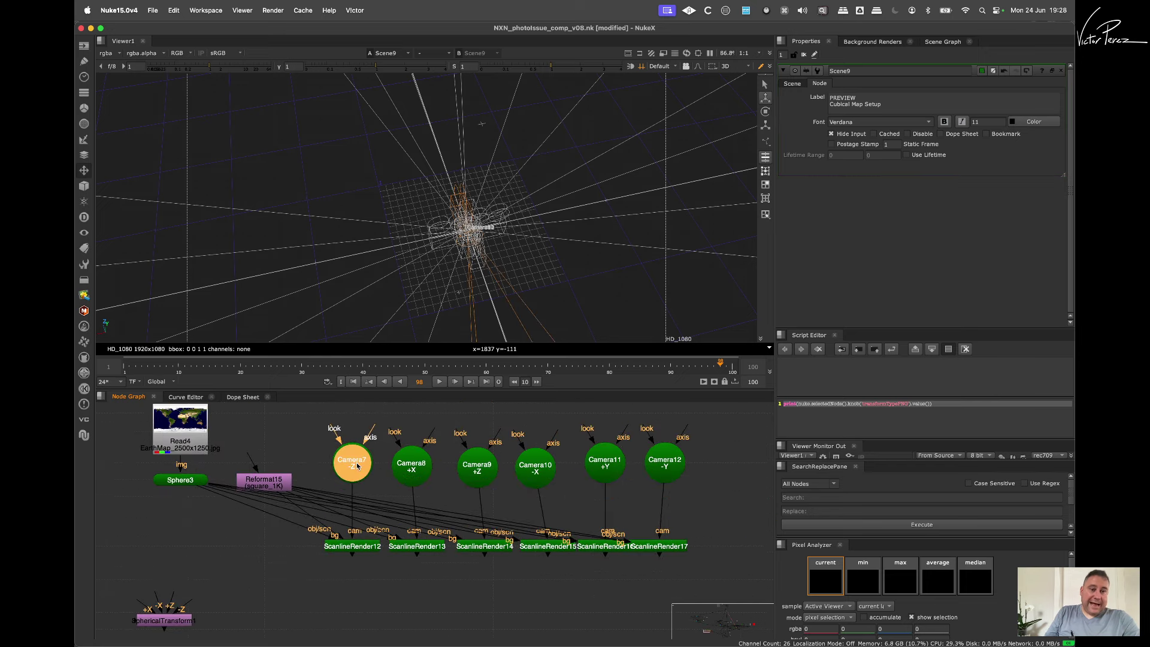
left_click(395, 443)
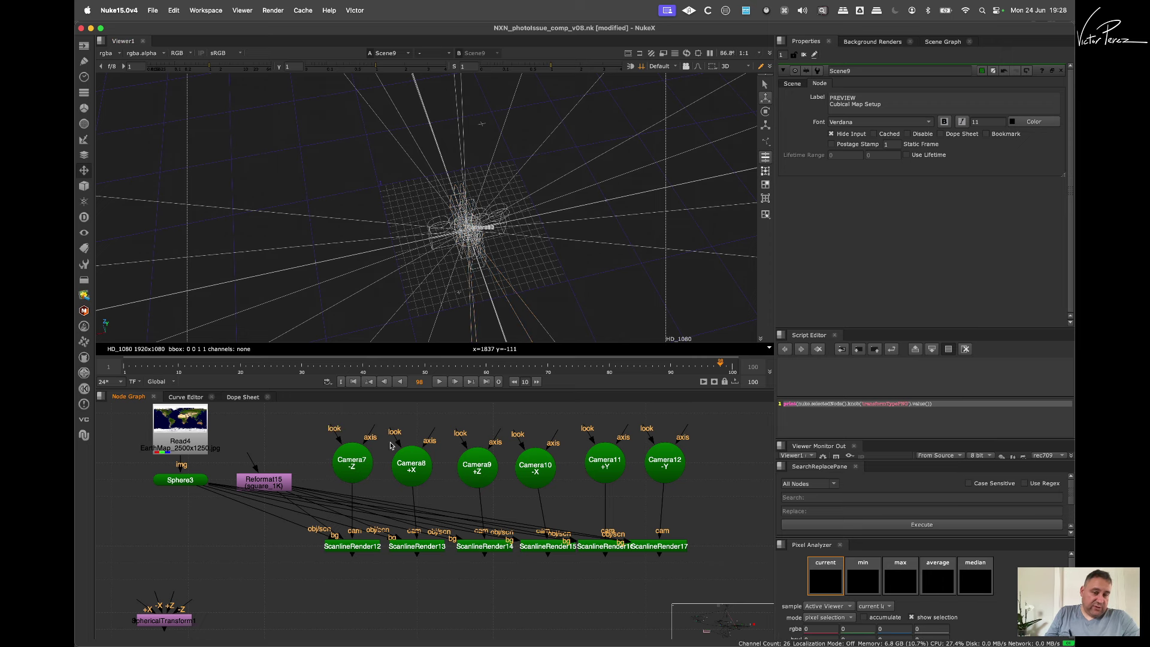
left_click_drag(423, 478, 423, 472)
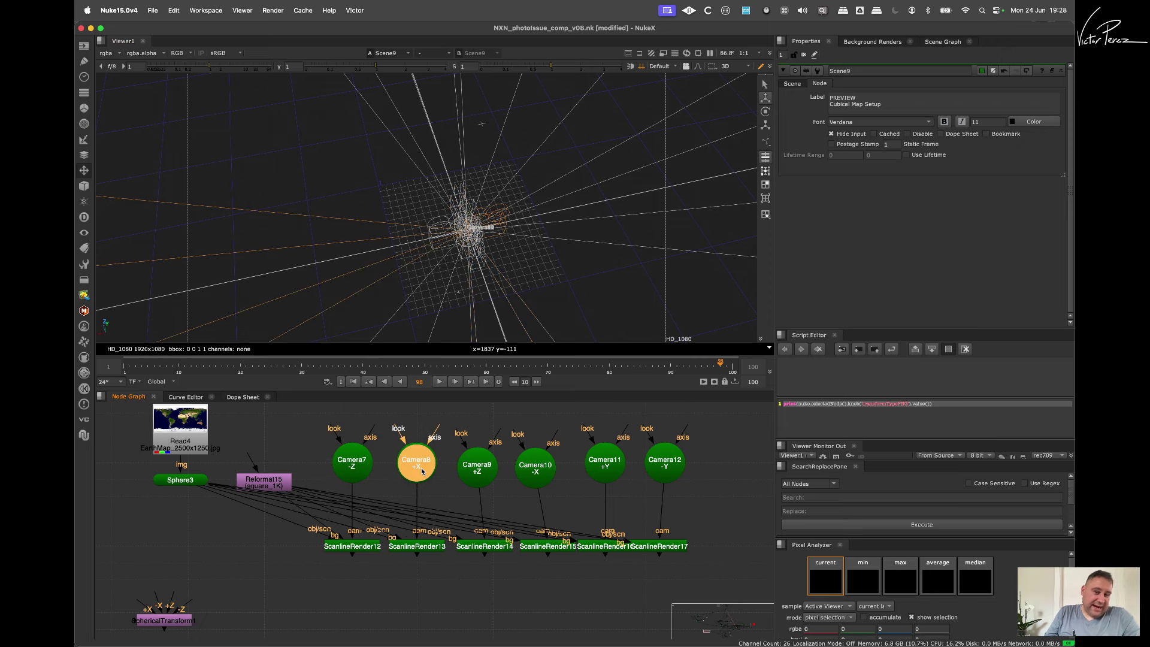
Step: Open the colour picker for the +X camera's node tile colour
left_click_drag(126, 327, 179, 314, "super")
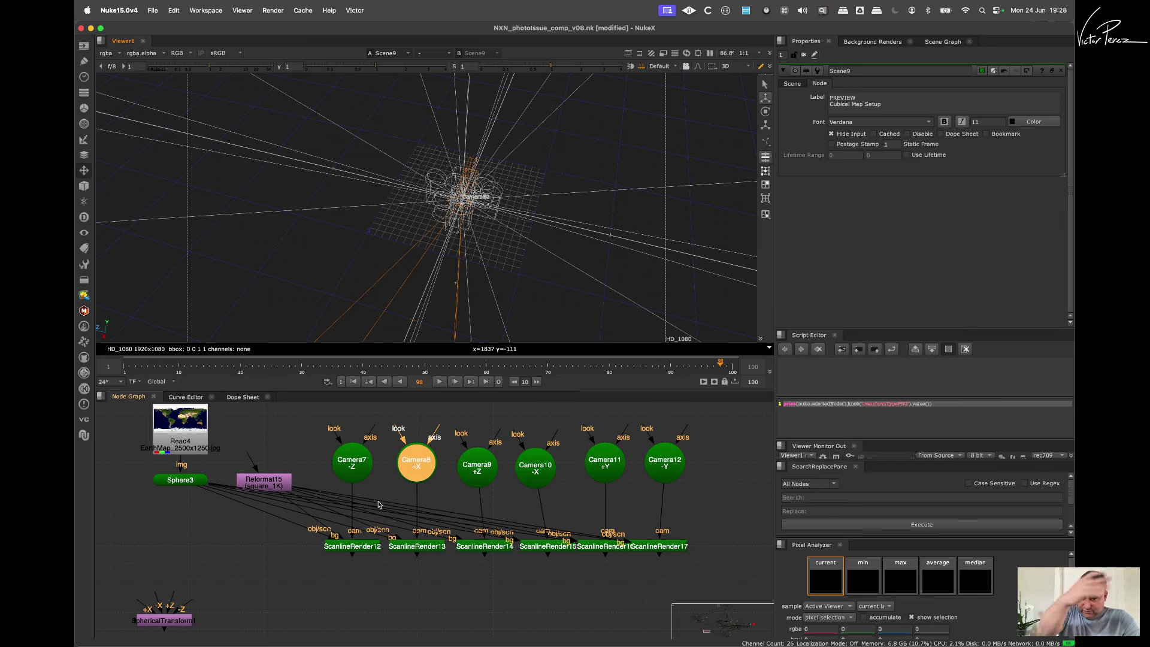
double_click(414, 469)
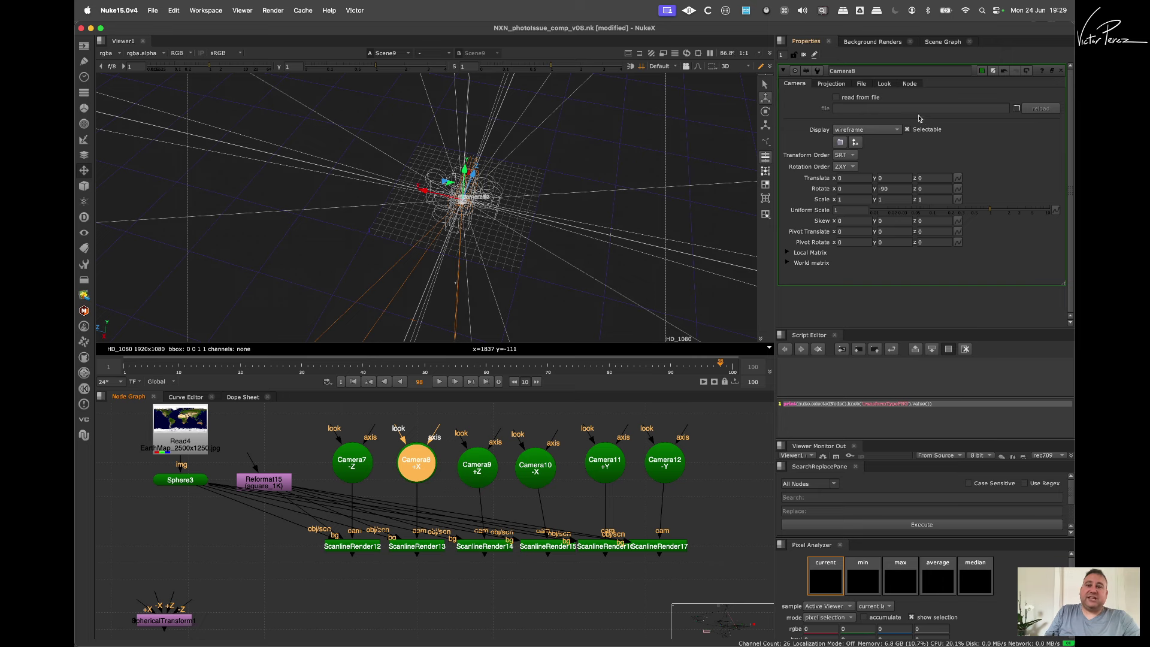
left_click(982, 71)
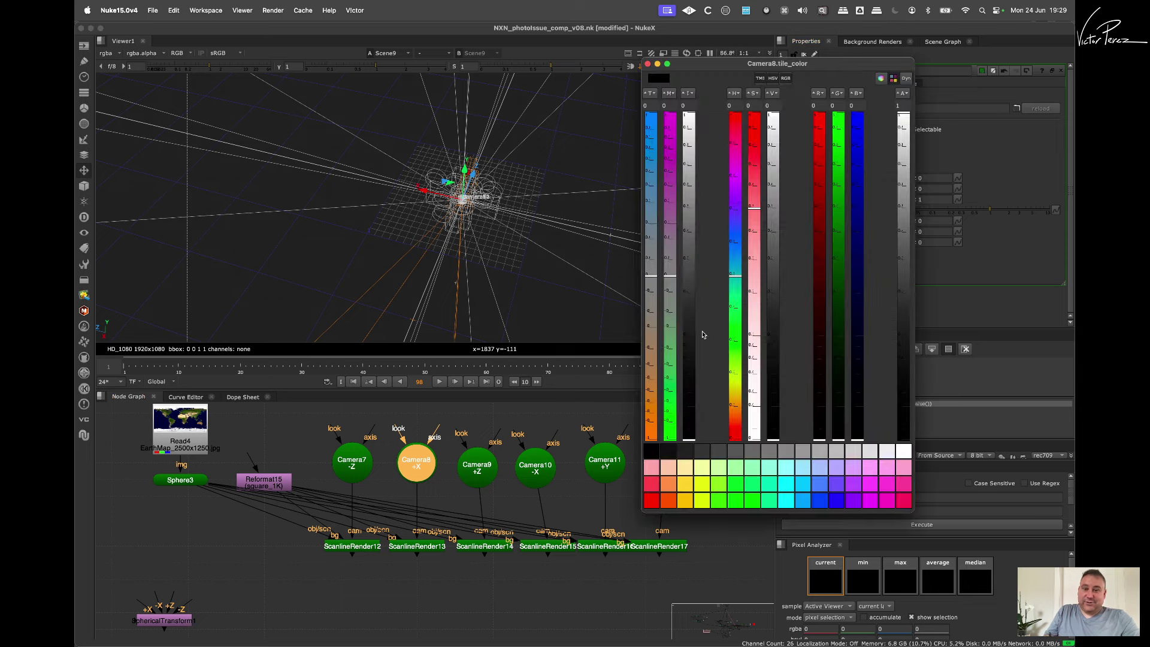
Step: Set the node color of Camera8 (+X) to pure red and of Camera10 (-X) to cyan
left_click(654, 502)
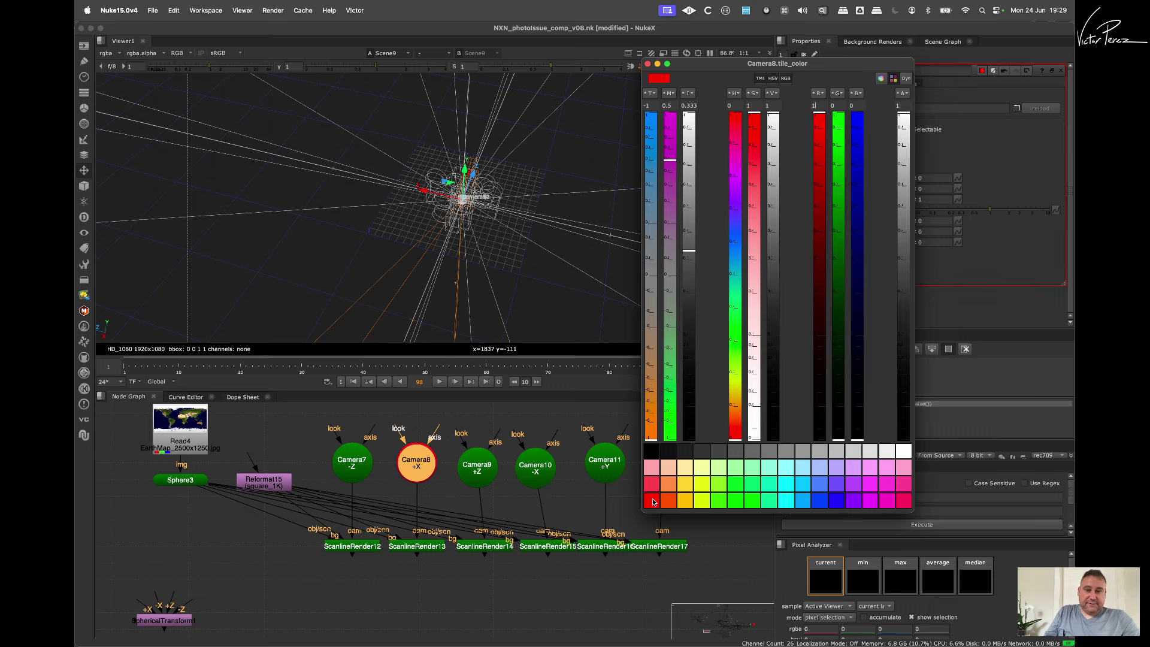
left_click(649, 64)
double_click(552, 468)
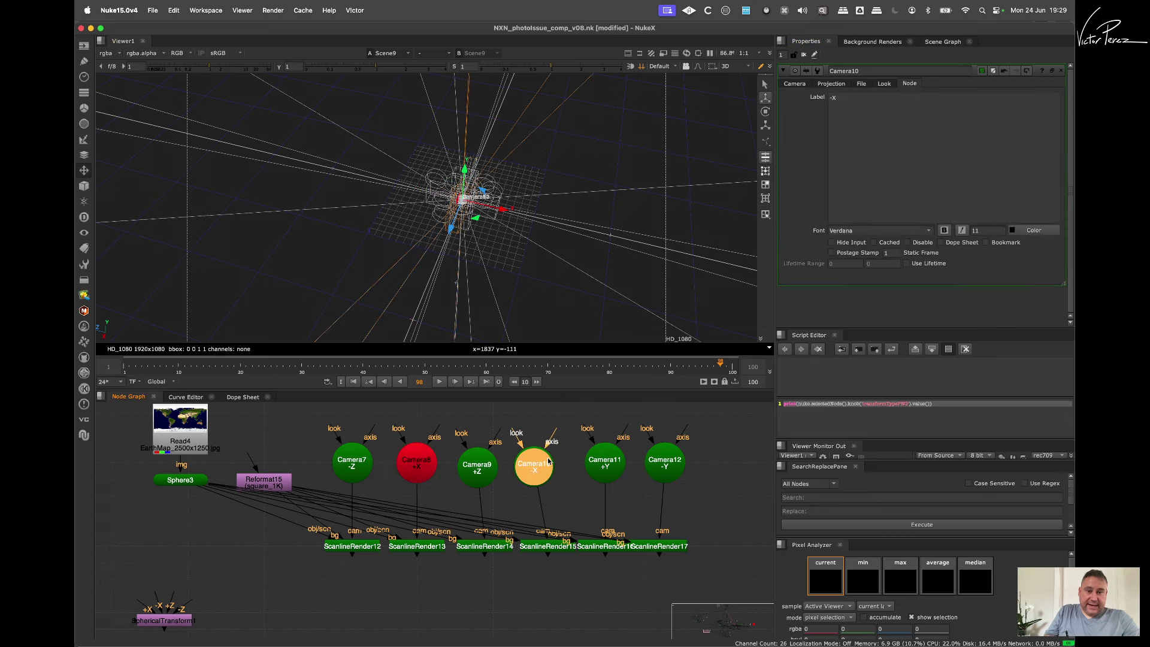
left_click(993, 71)
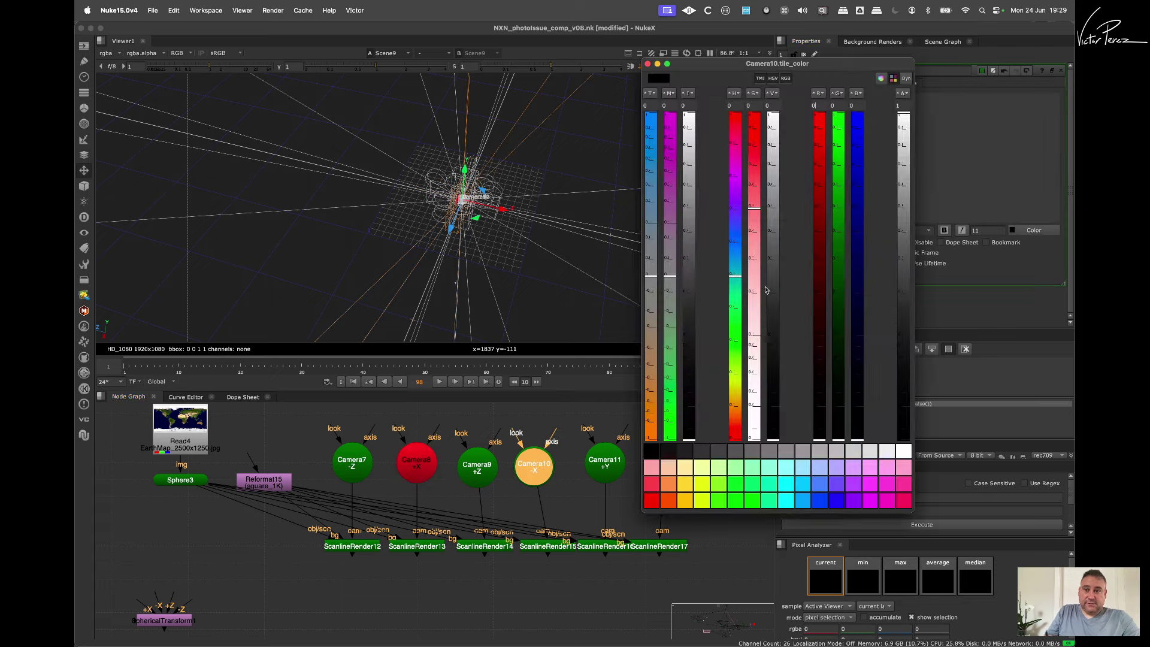
left_click(789, 502)
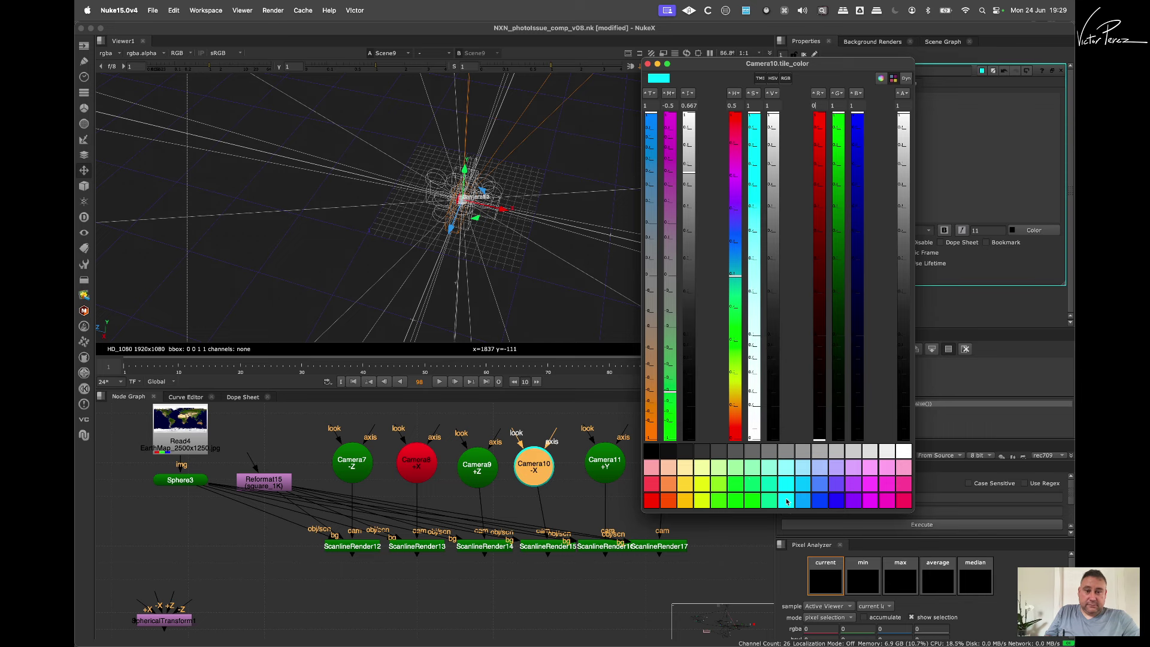
Step: Try a light blue node color on Camera9 (+Z)
left_click(353, 464)
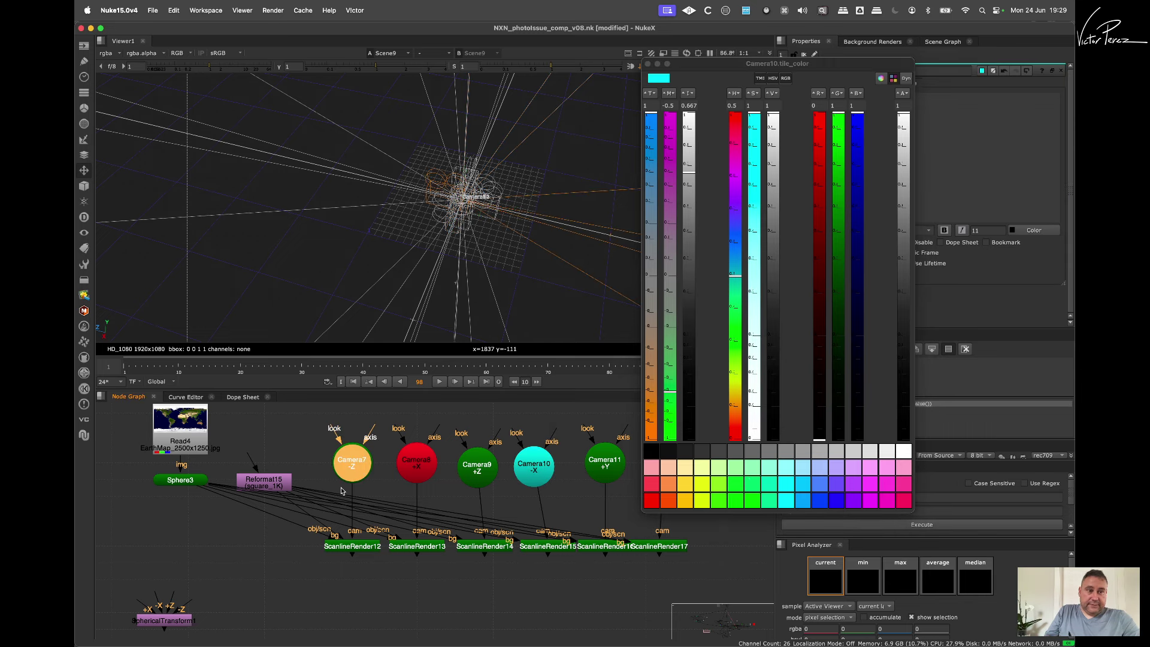
double_click(355, 466)
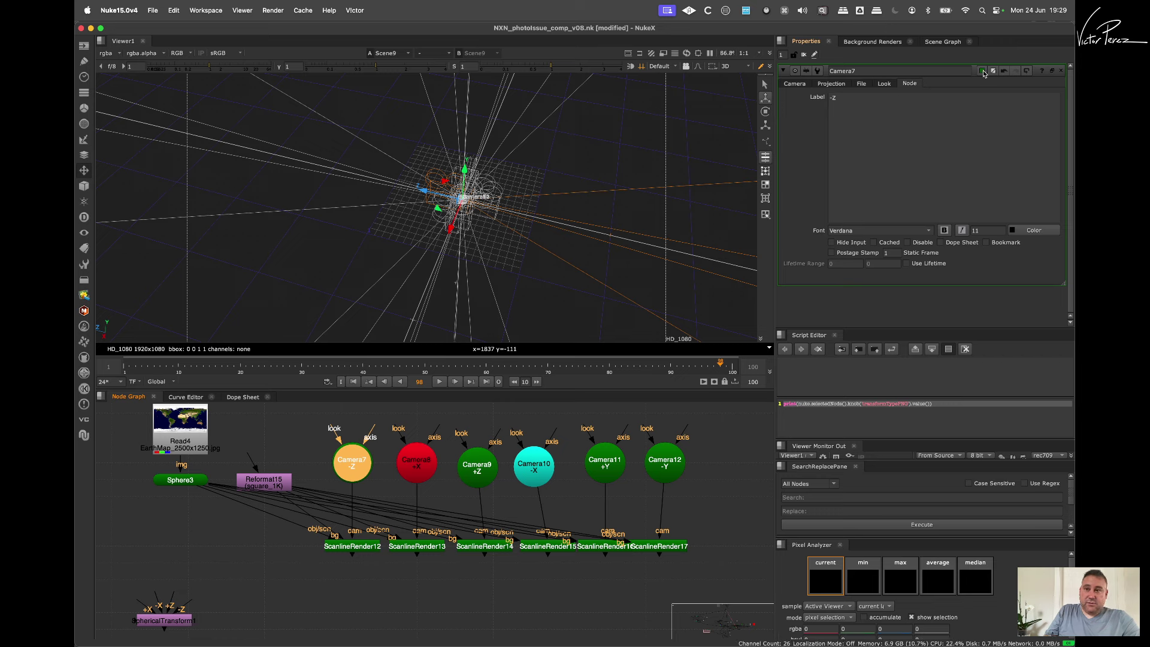
left_click(666, 469)
left_click(478, 466)
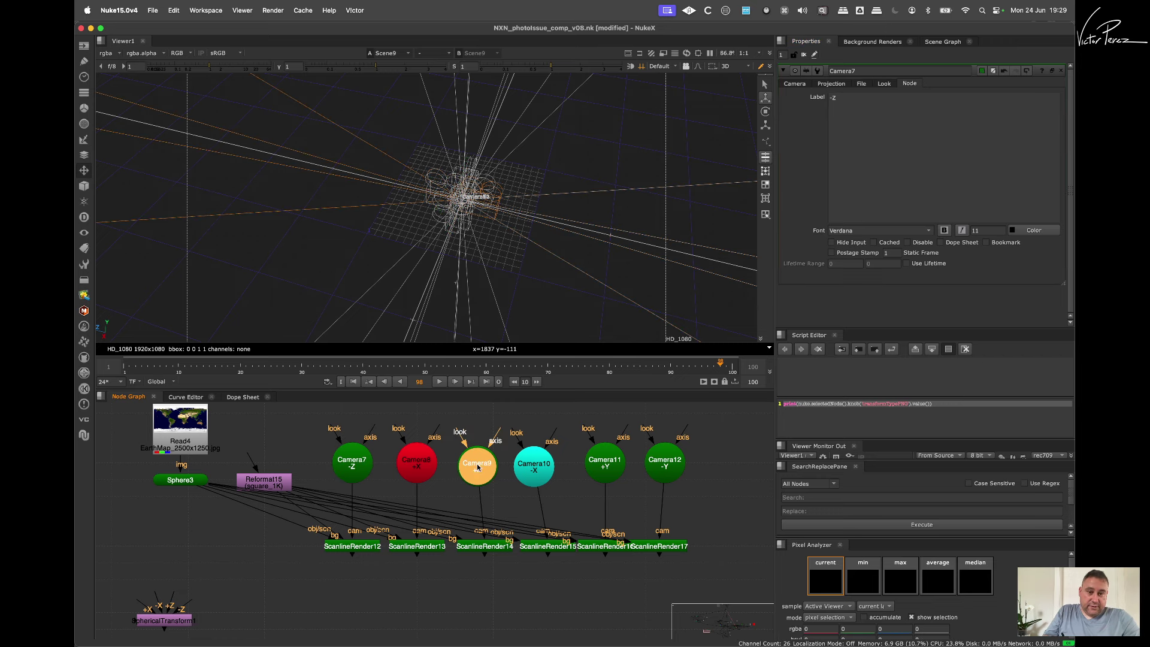
left_click(992, 71)
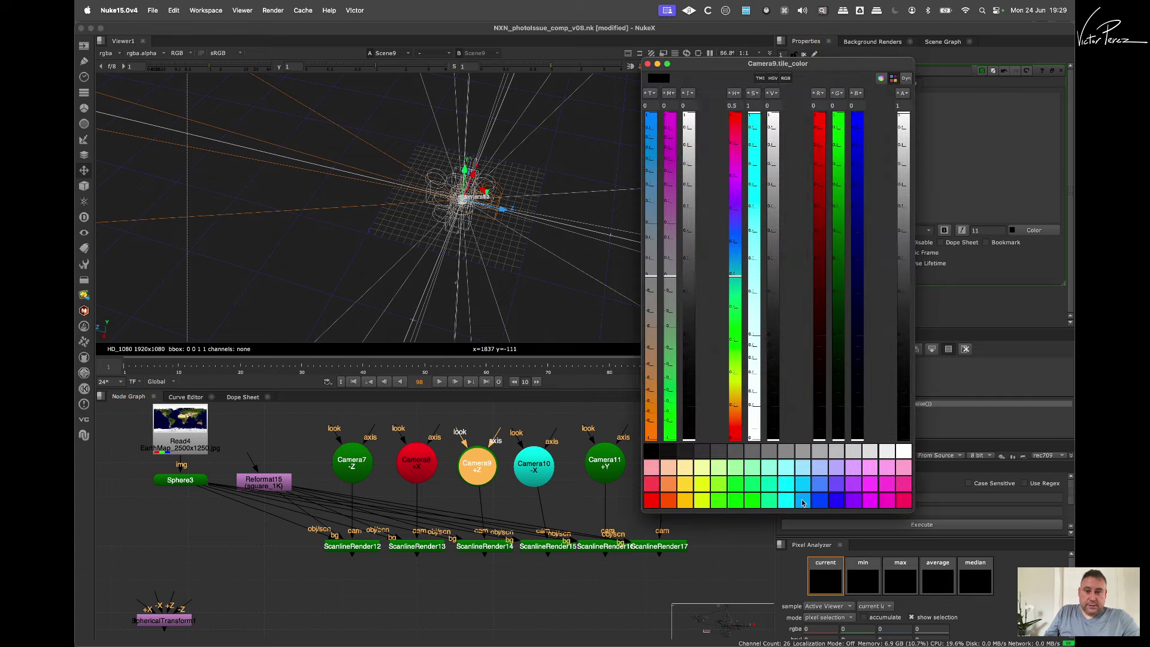
left_click(648, 63)
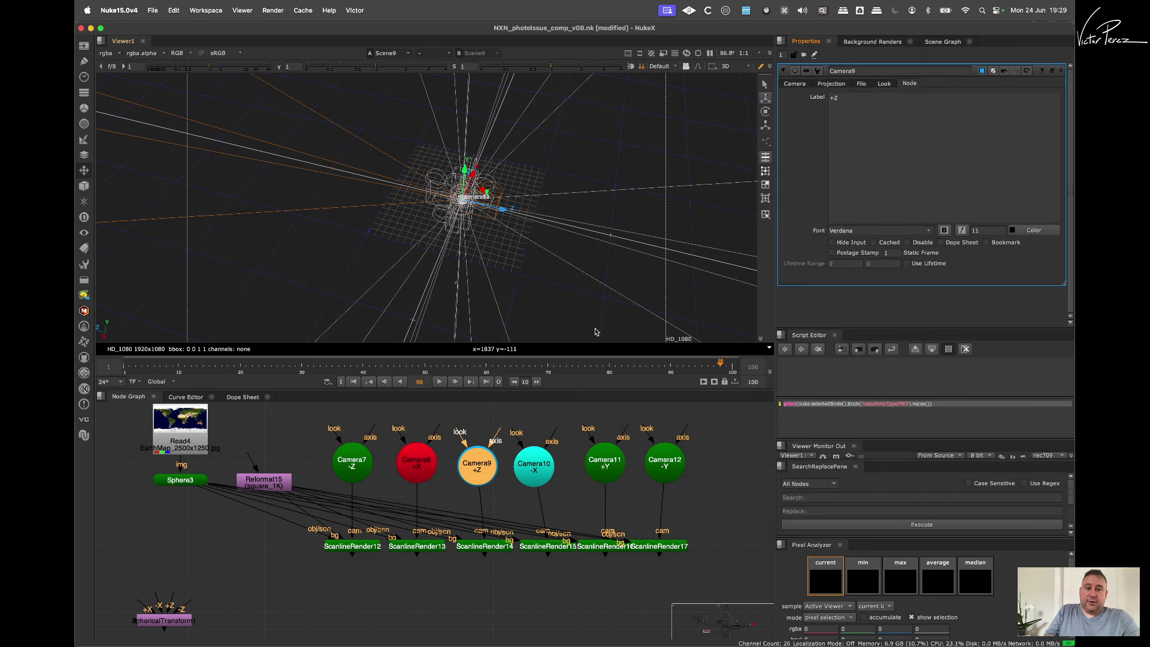
Step: Align the Camera10 and Camera9 nodes with the camera row and set Camera9's node color to blue (0, 0.25, 1)
left_click_drag(550, 478, 564, 475)
left_click_drag(477, 468, 480, 464)
left_click(982, 71)
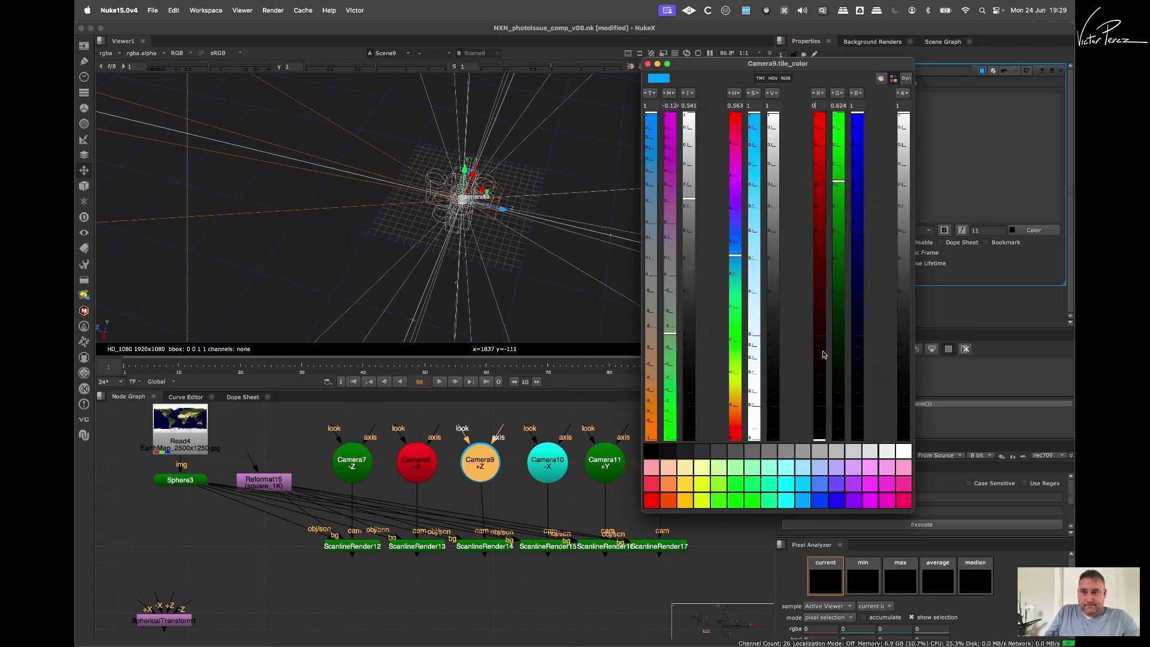
left_click(818, 502)
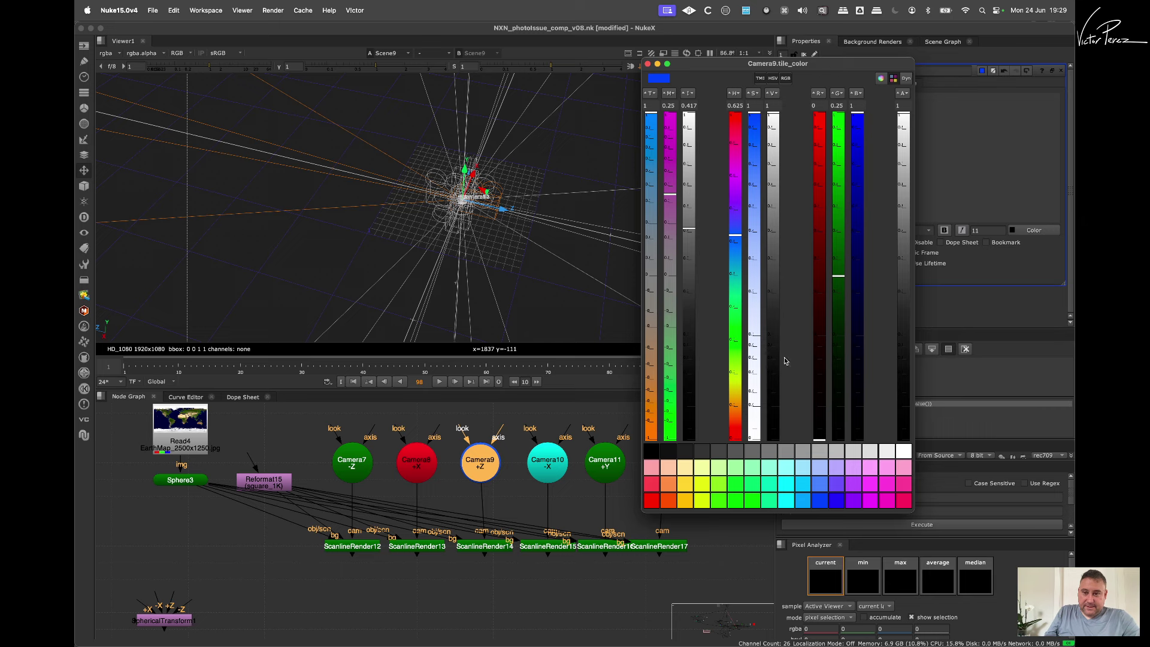
left_click(647, 63)
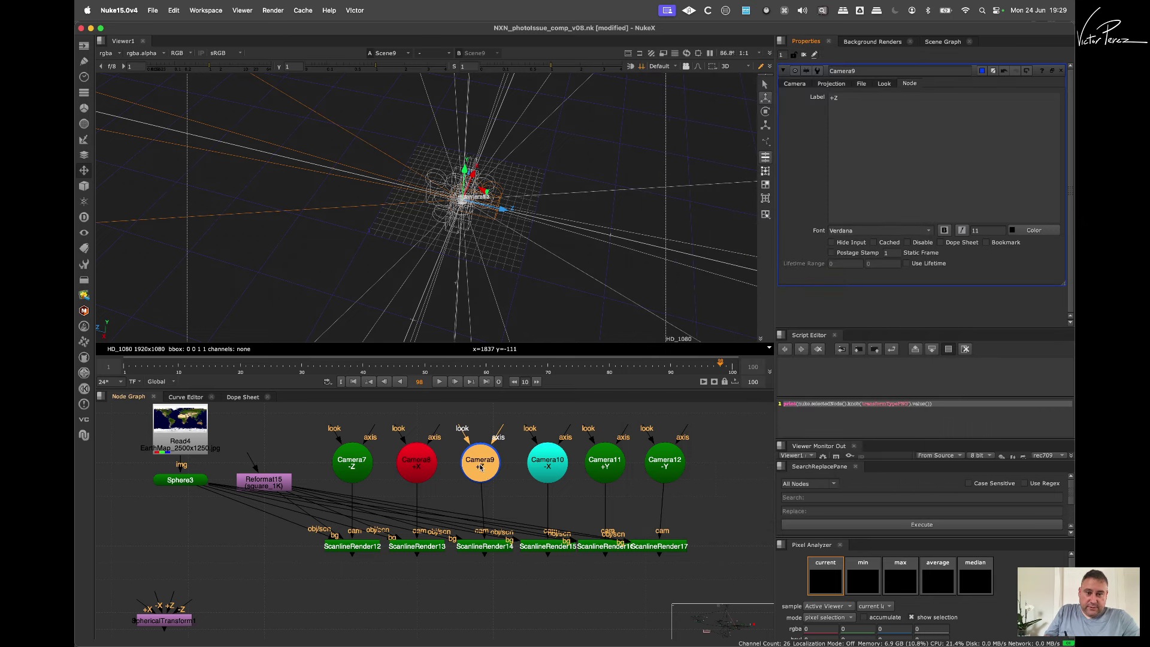
Step: Set the node color of Camera7 (-Z) to yellow (0.875, 1, 0)
left_click(352, 463)
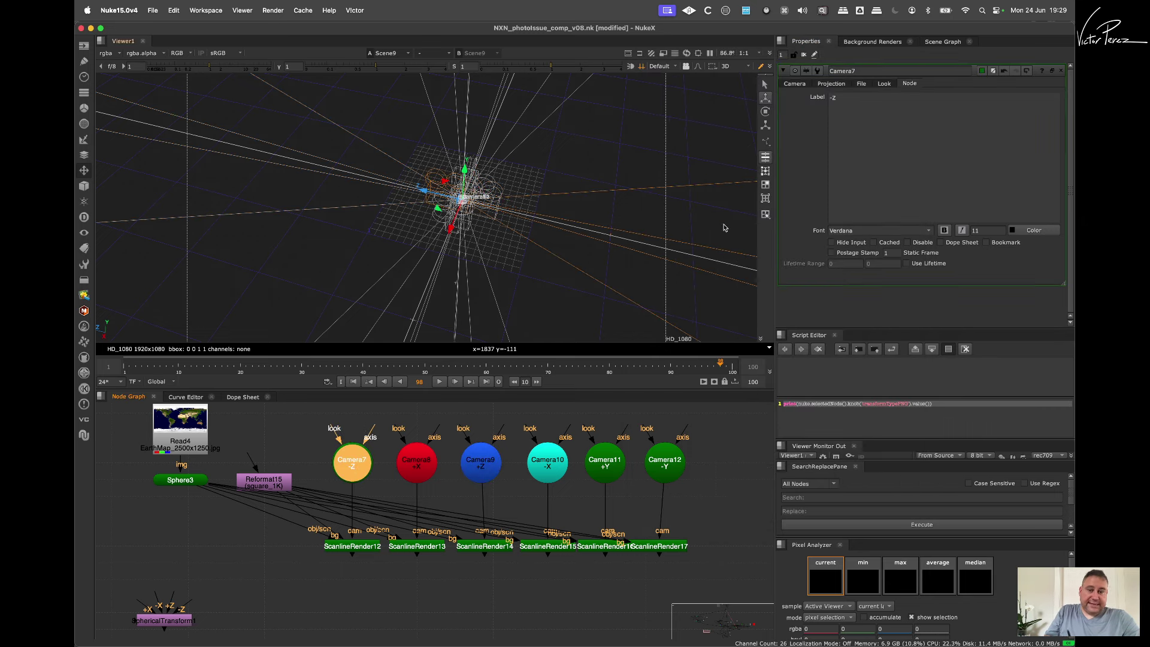
left_click(982, 71)
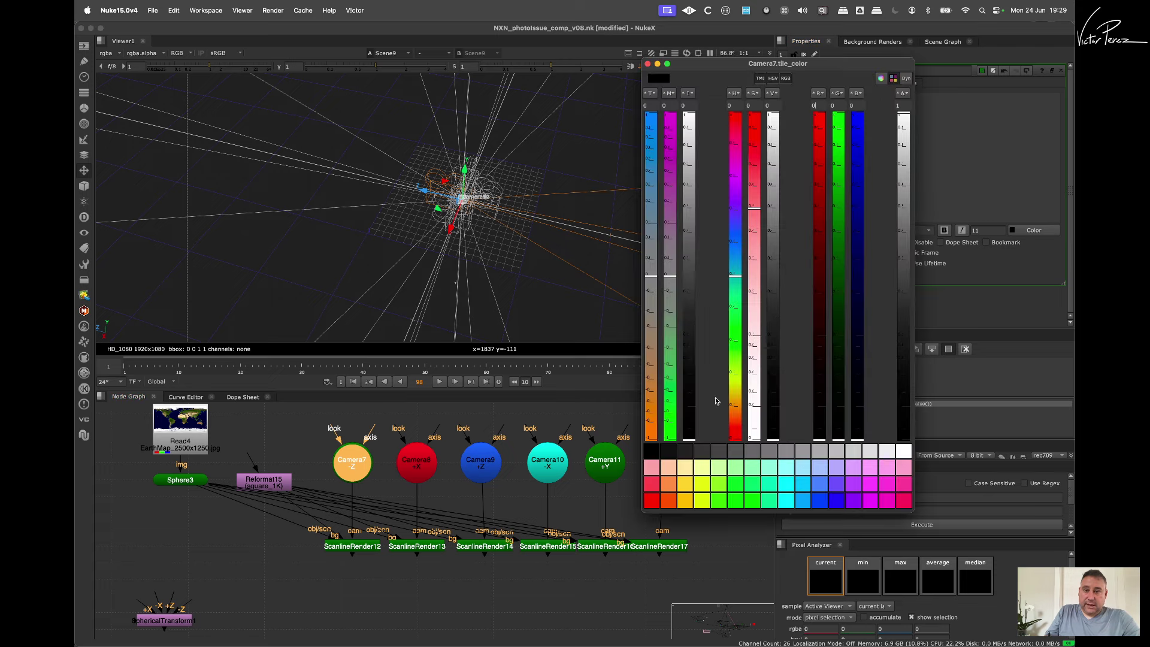
left_click(701, 501)
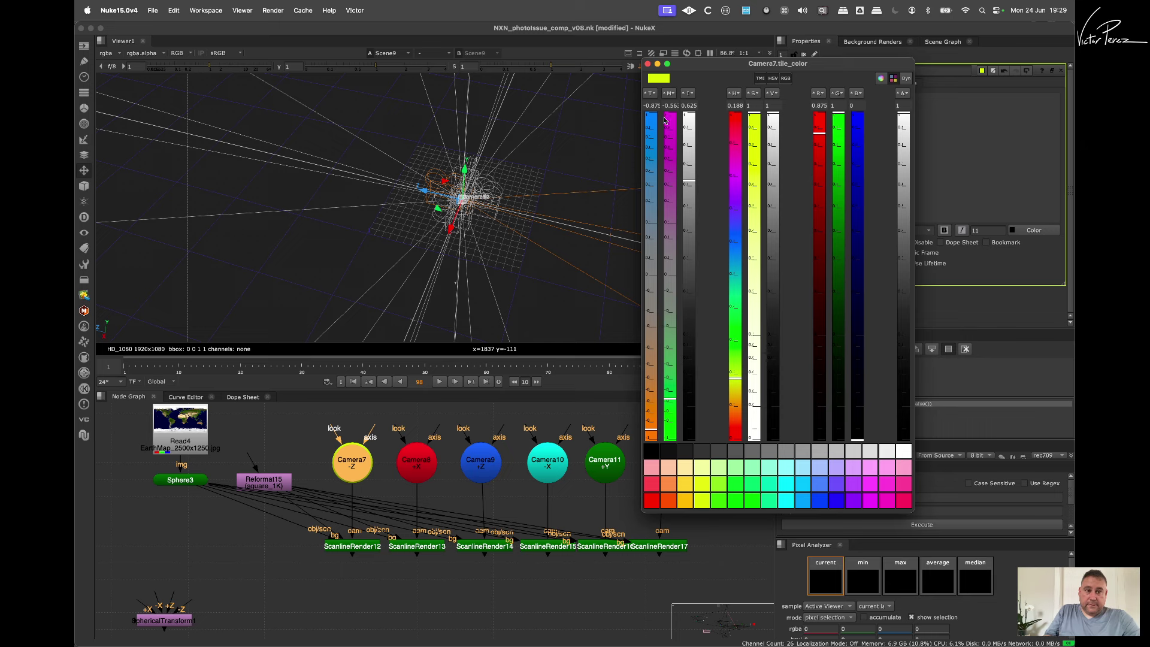
left_click(648, 63)
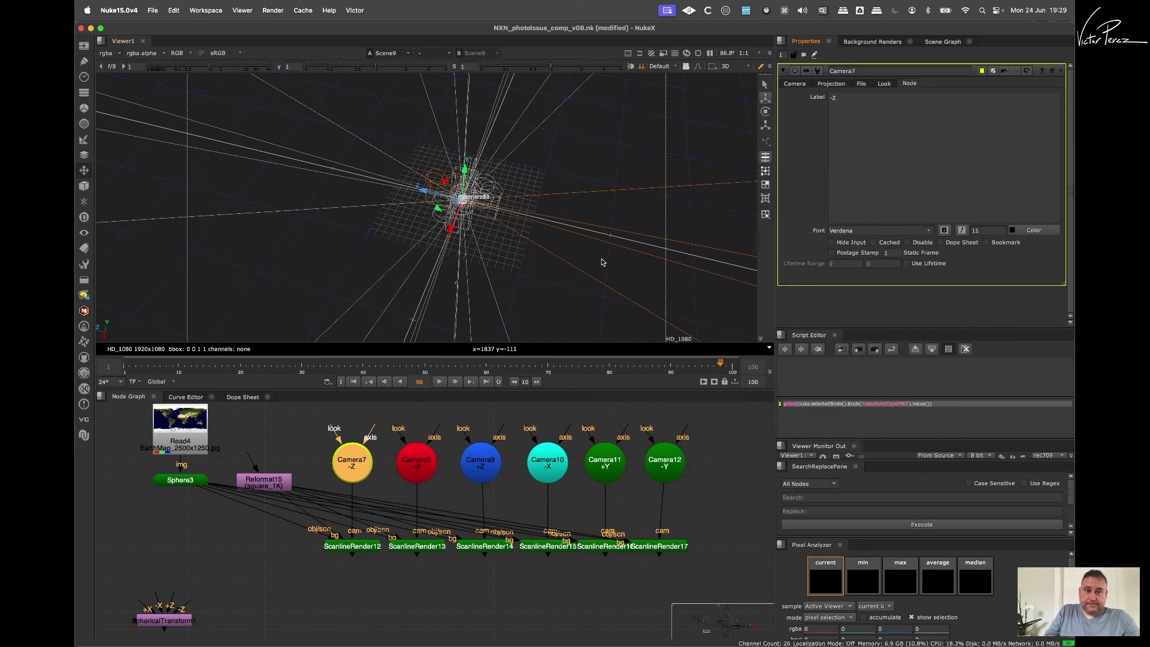
Step: Set the node color of Camera11 (+Y) to bright green
left_click(606, 464)
double_click(607, 468)
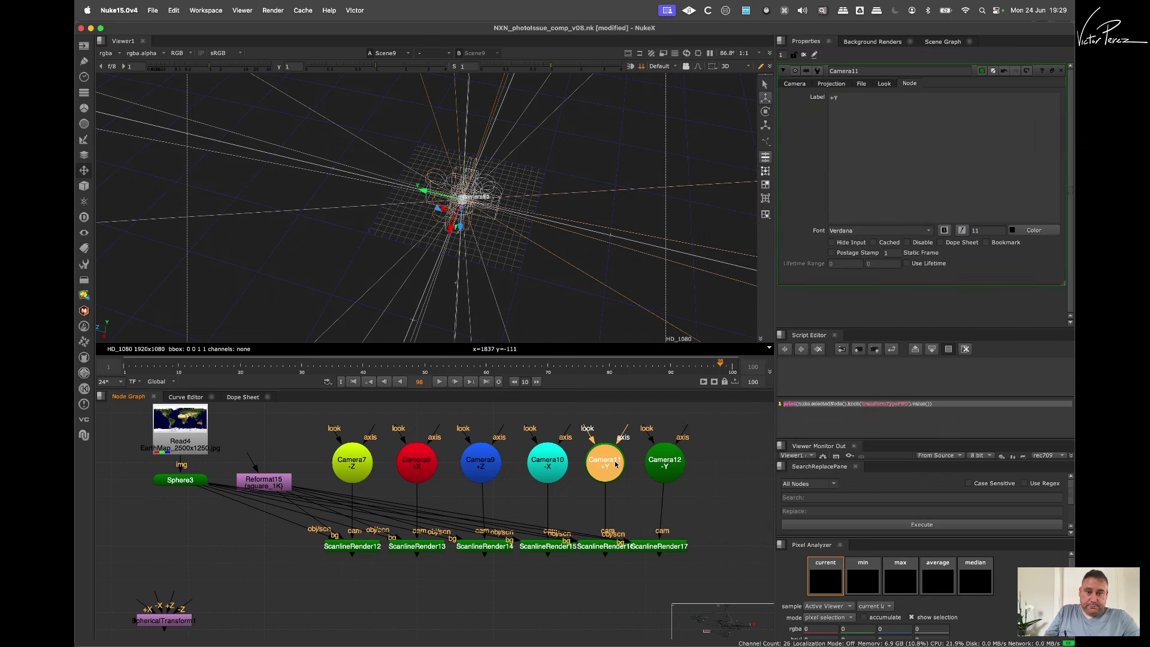
left_click(983, 71)
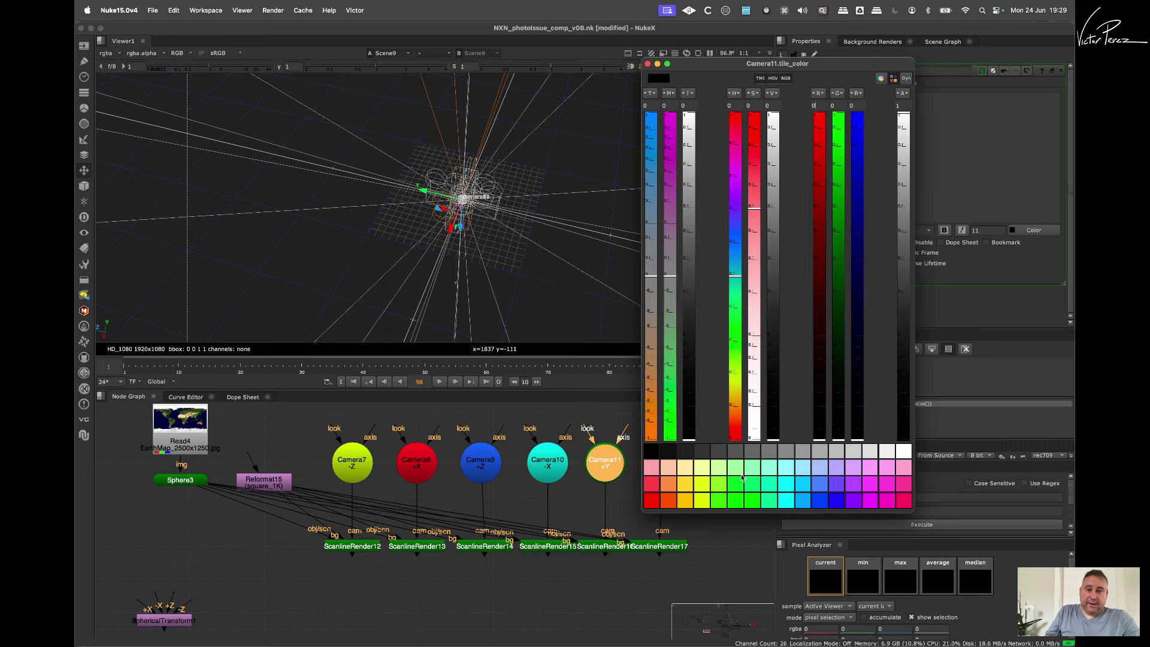
left_click(737, 501)
left_click(648, 63)
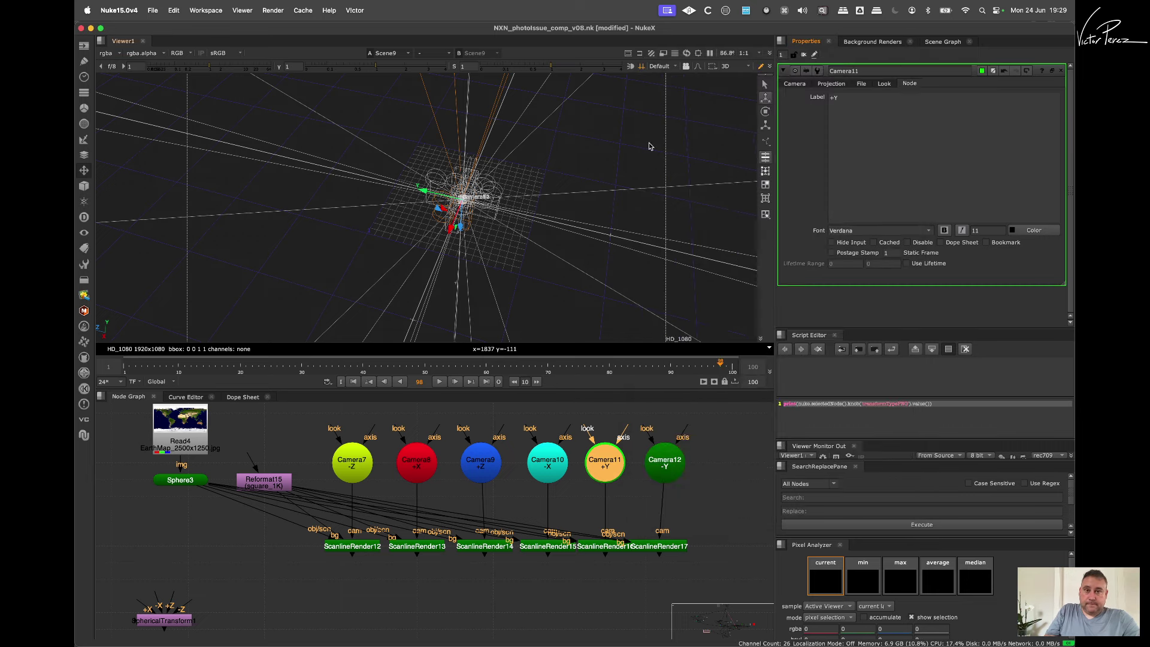
Step: Set the node color of Camera12 (-Y) to magenta (1, 0, 0.75)
double_click(662, 462)
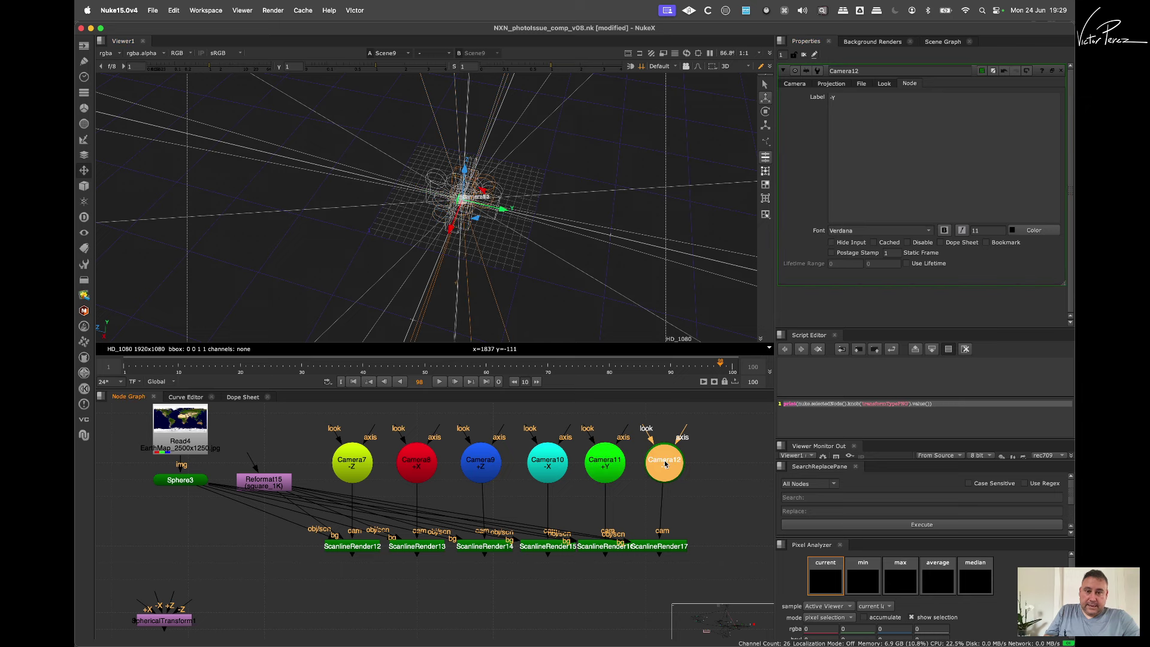
left_click(983, 71)
left_click(879, 501)
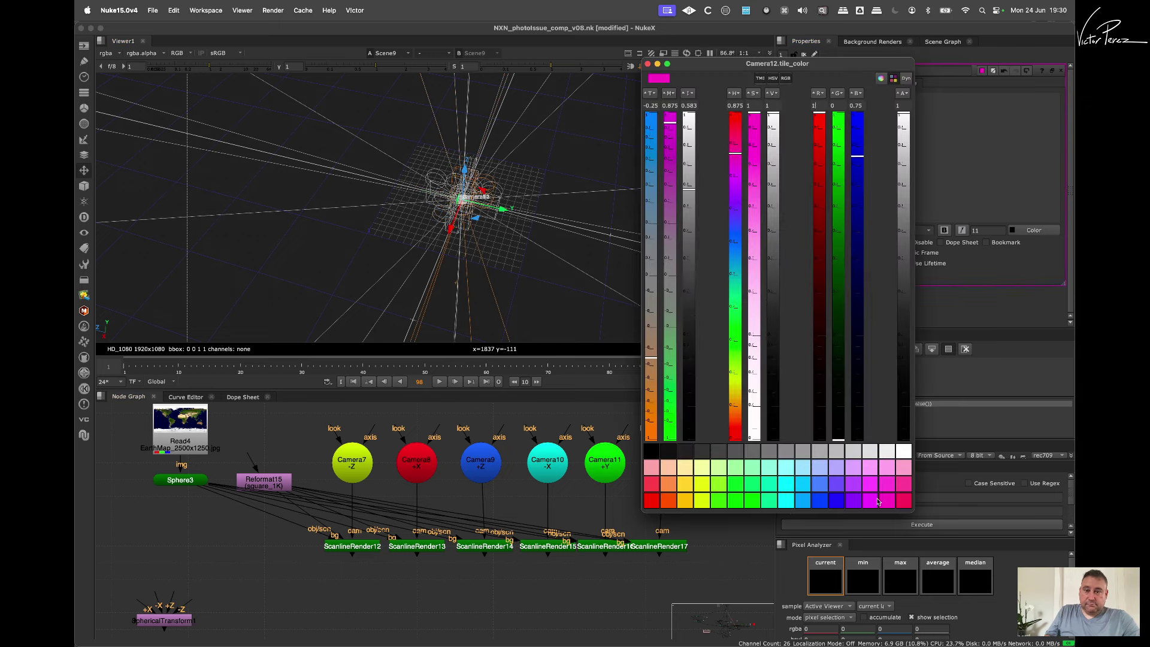
left_click(649, 63)
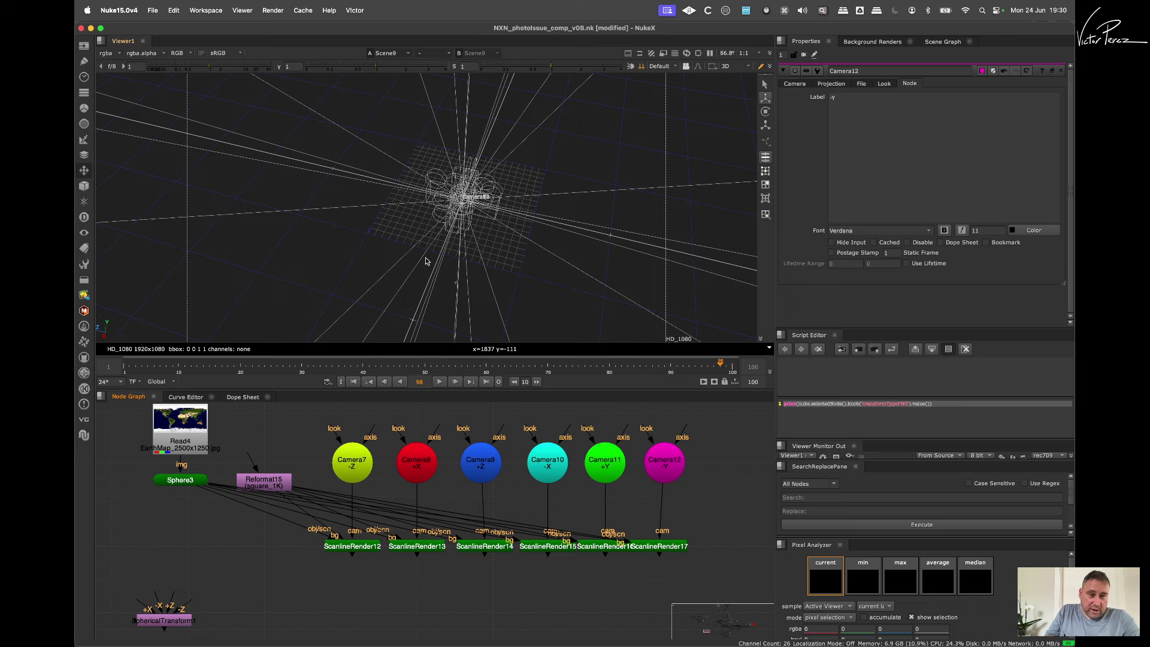
Step: Copy the node colors of Camera7, Camera8 and Camera9 to their 3D viewer colors so their wireframes match
left_click(361, 460)
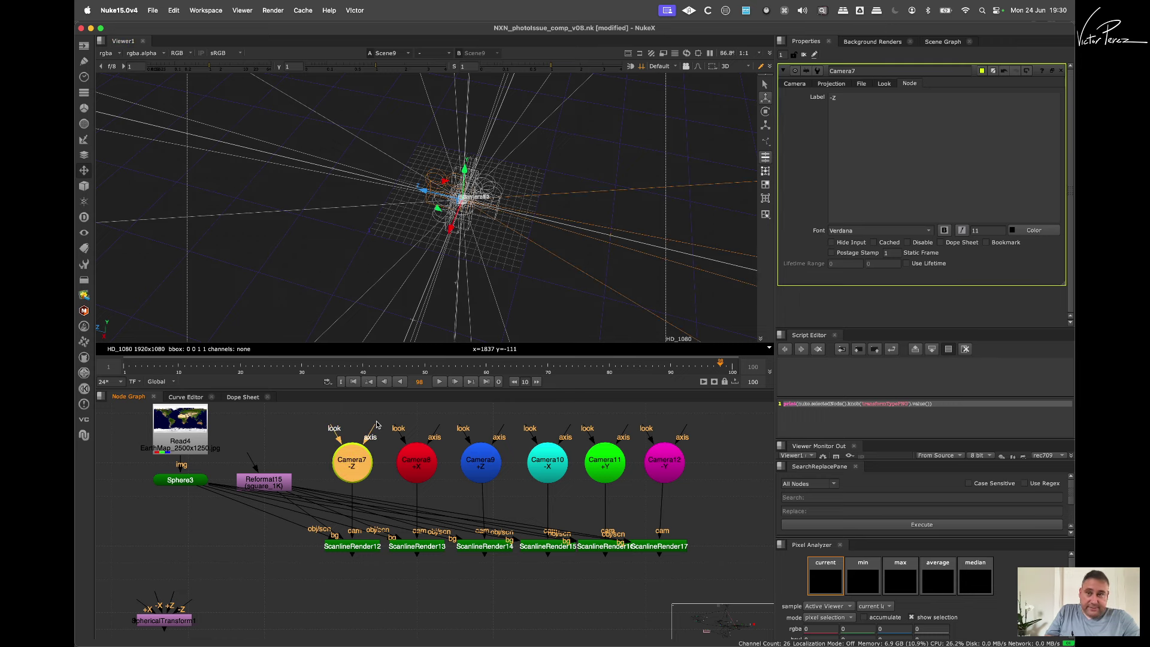
left_click_drag(982, 71, 994, 71)
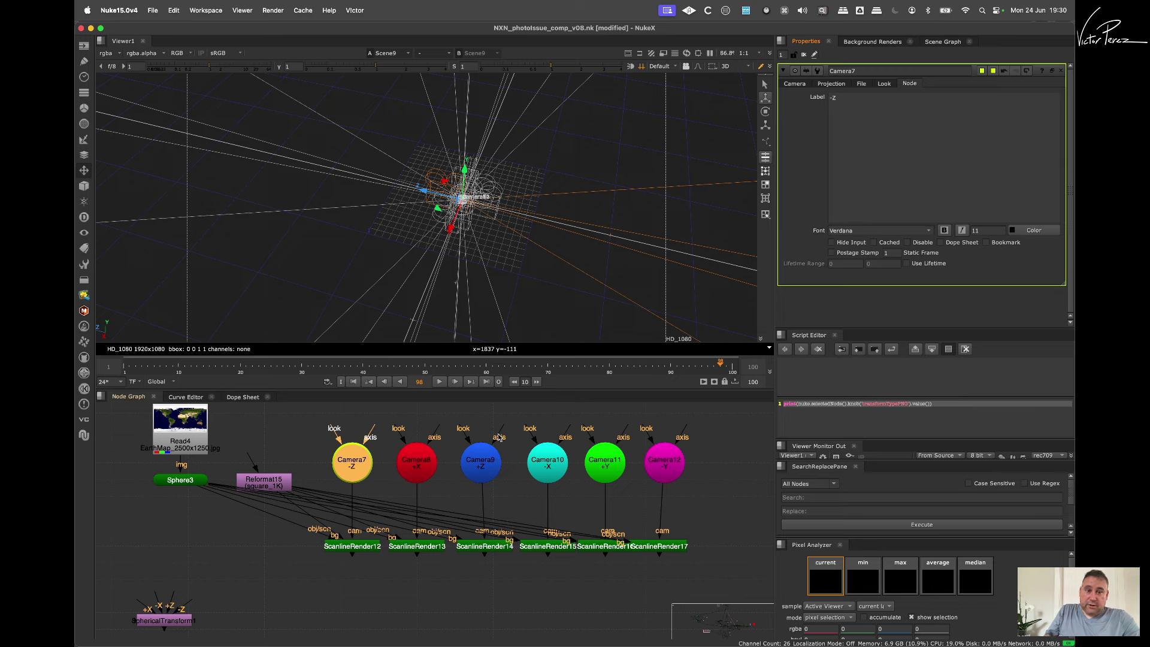
left_click(422, 465)
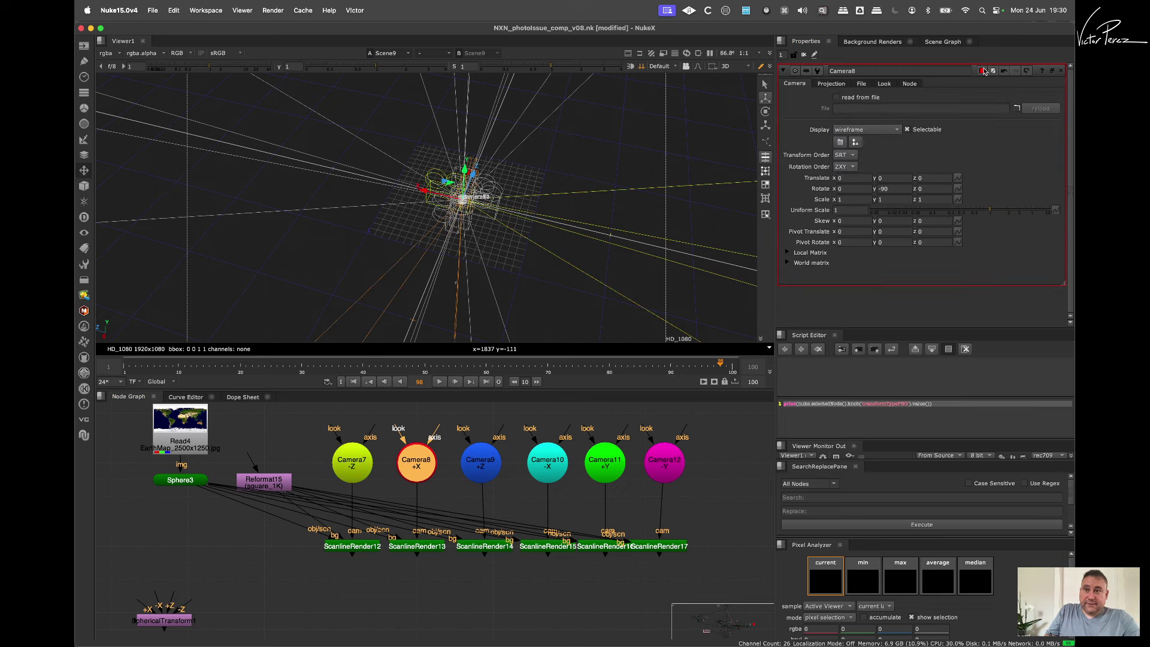
left_click_drag(983, 71, 993, 70)
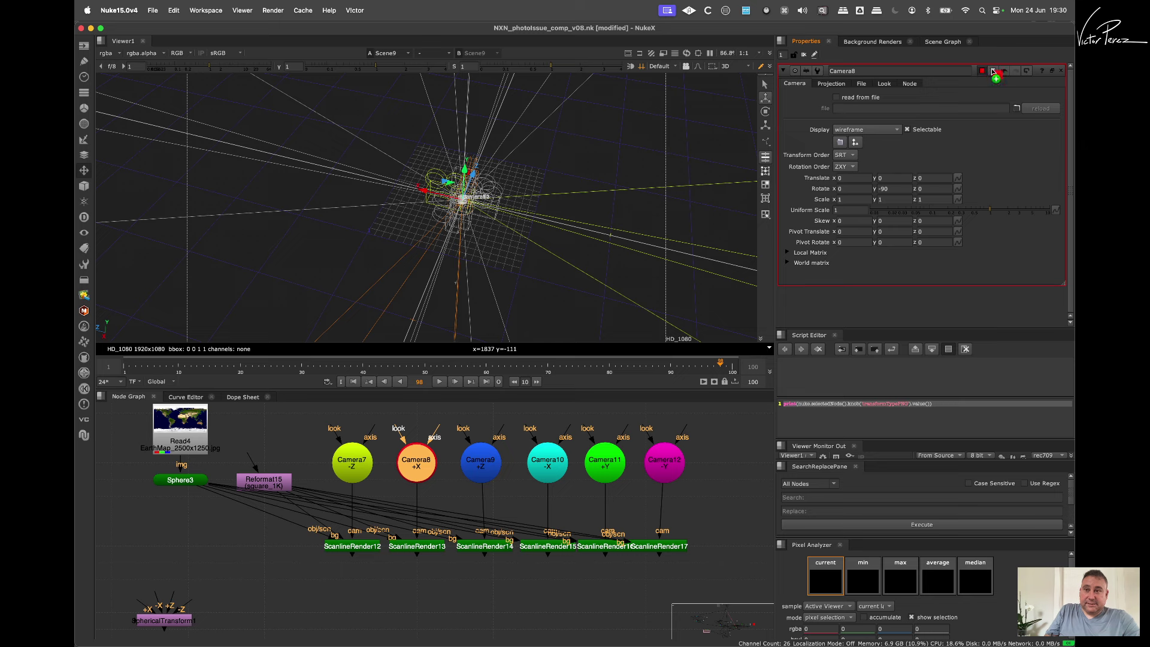
left_click(481, 464)
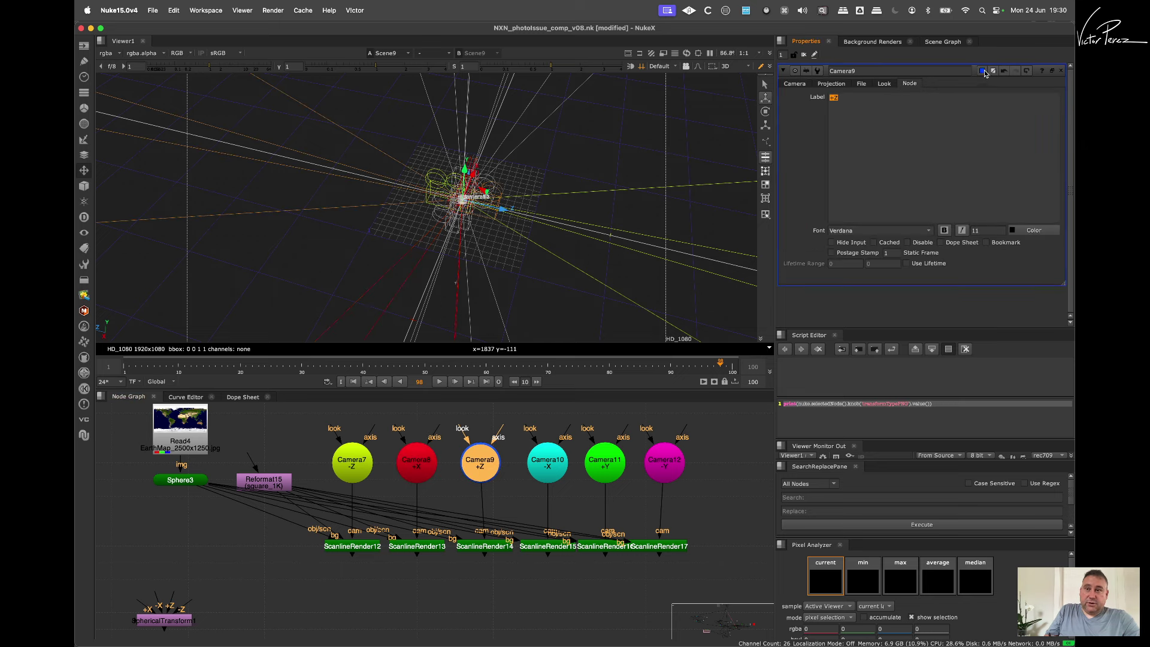
left_click_drag(984, 72, 994, 72)
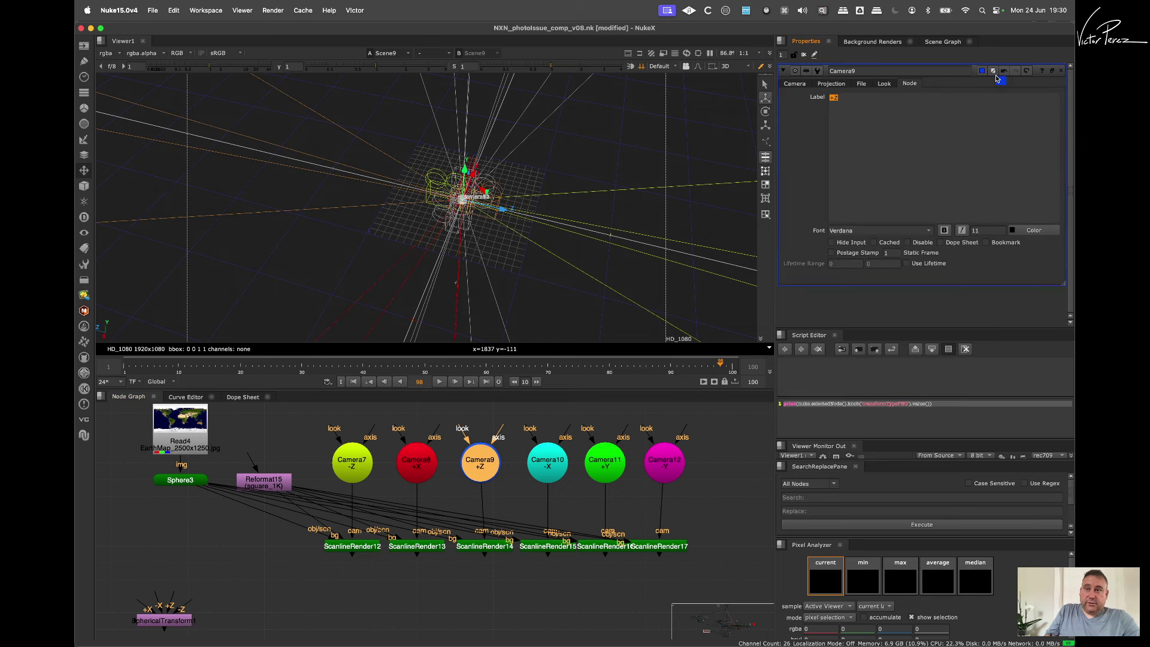
Step: Copy the node colors of Camera10, Camera11 and Camera12 to their 3D viewer colors so their wireframes match
left_click(559, 457)
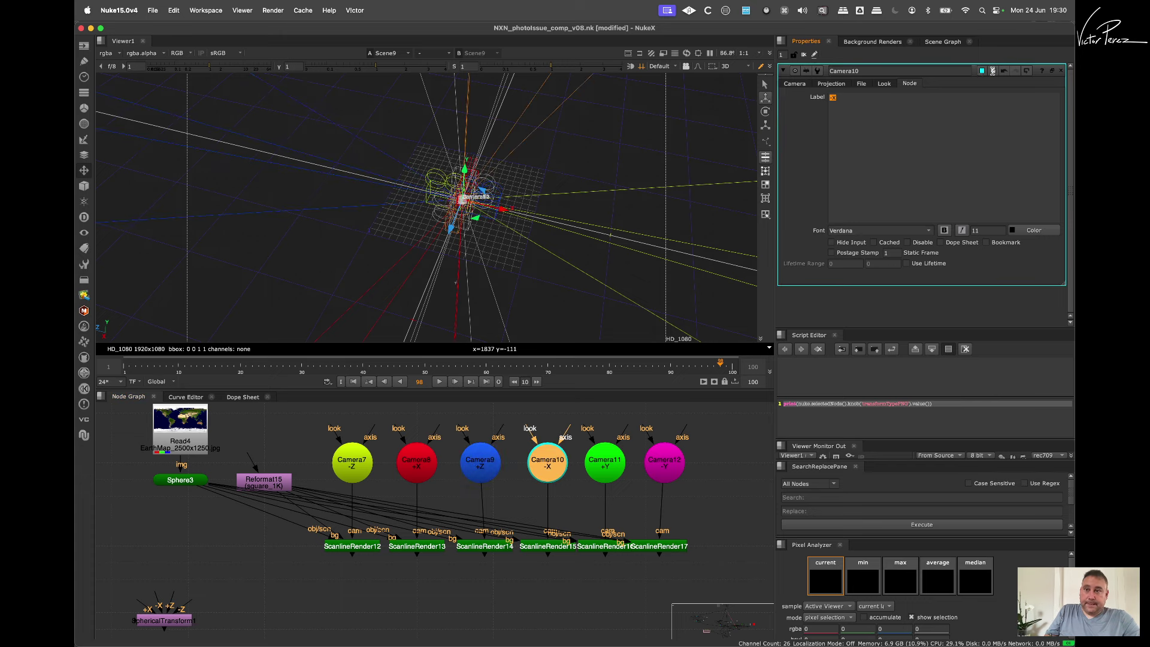
left_click_drag(983, 71, 993, 72)
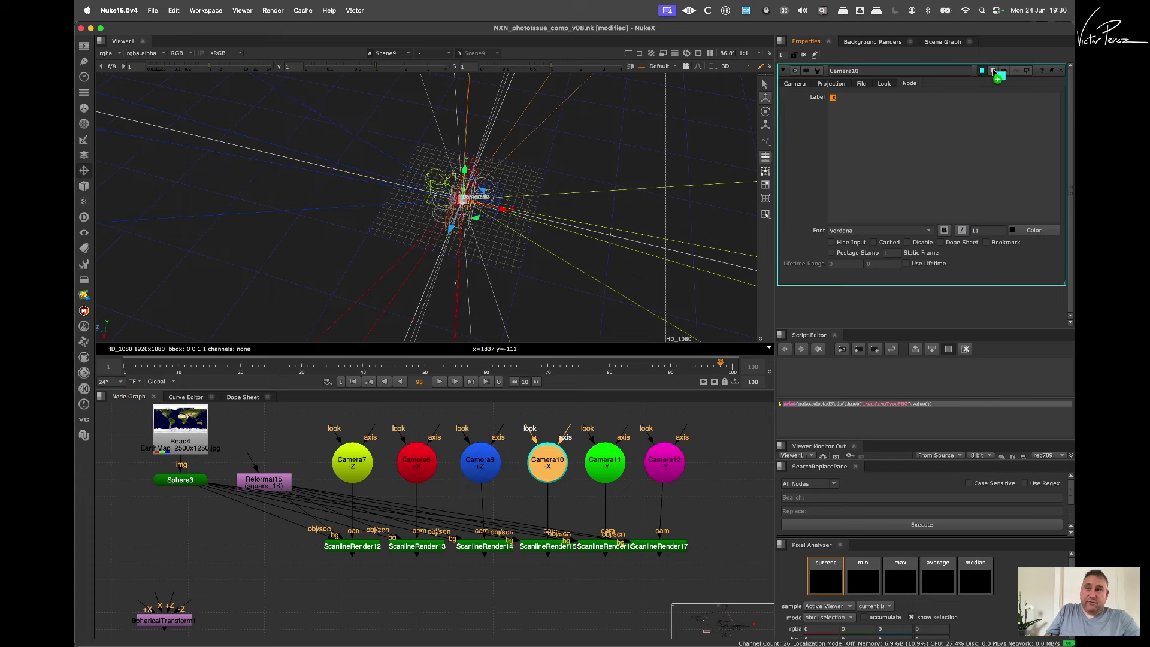
left_click(615, 461)
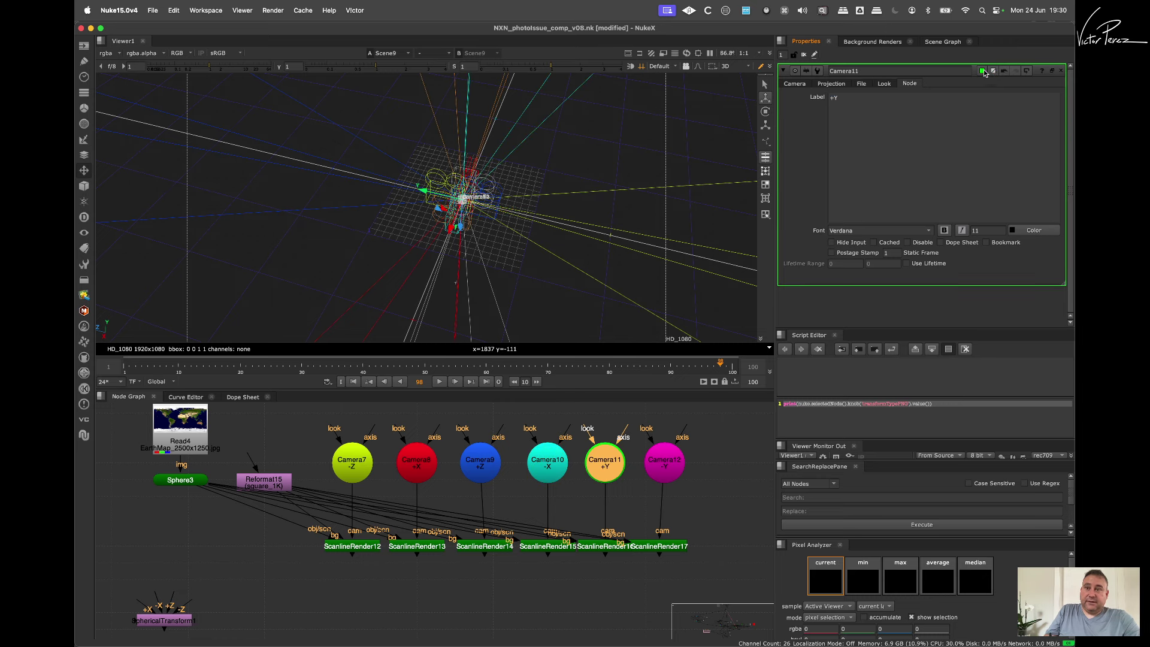
left_click_drag(983, 71, 993, 72)
left_click(666, 466)
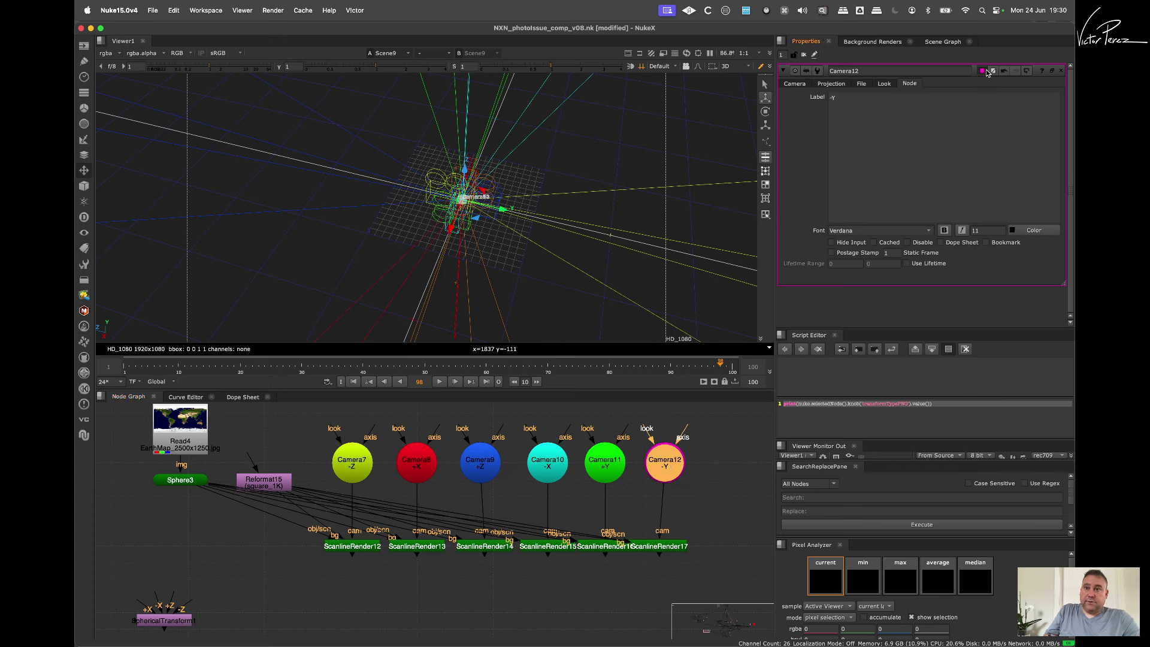
left_click_drag(983, 72, 992, 73)
left_click(676, 535)
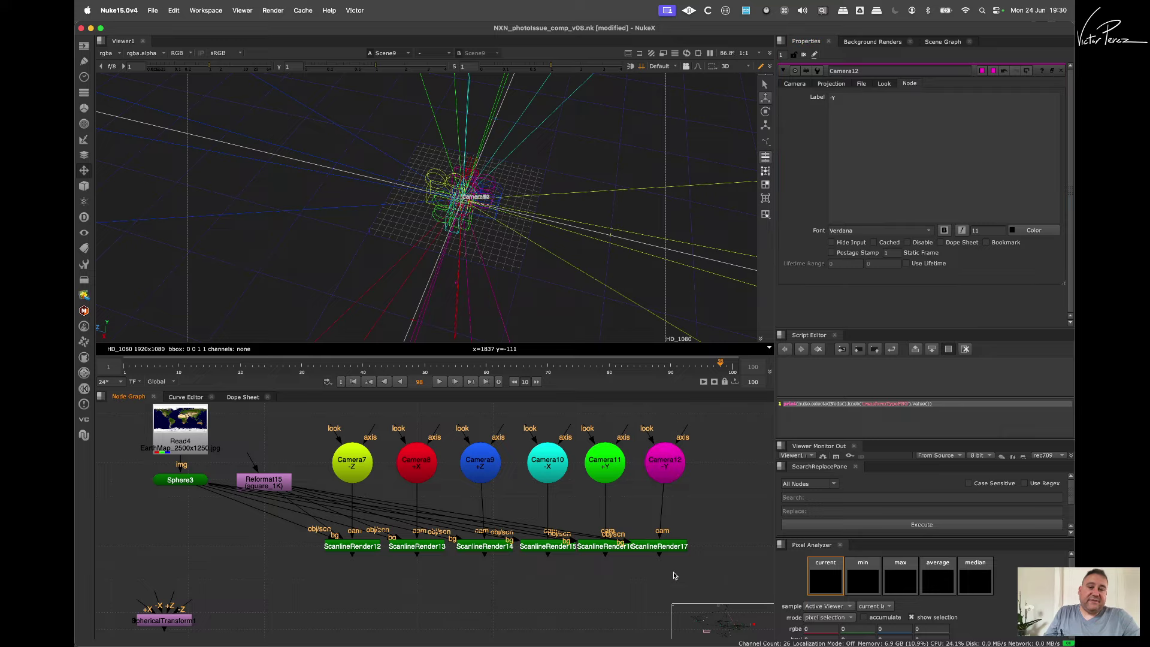
left_click_drag(541, 289, 457, 287, "ctrl")
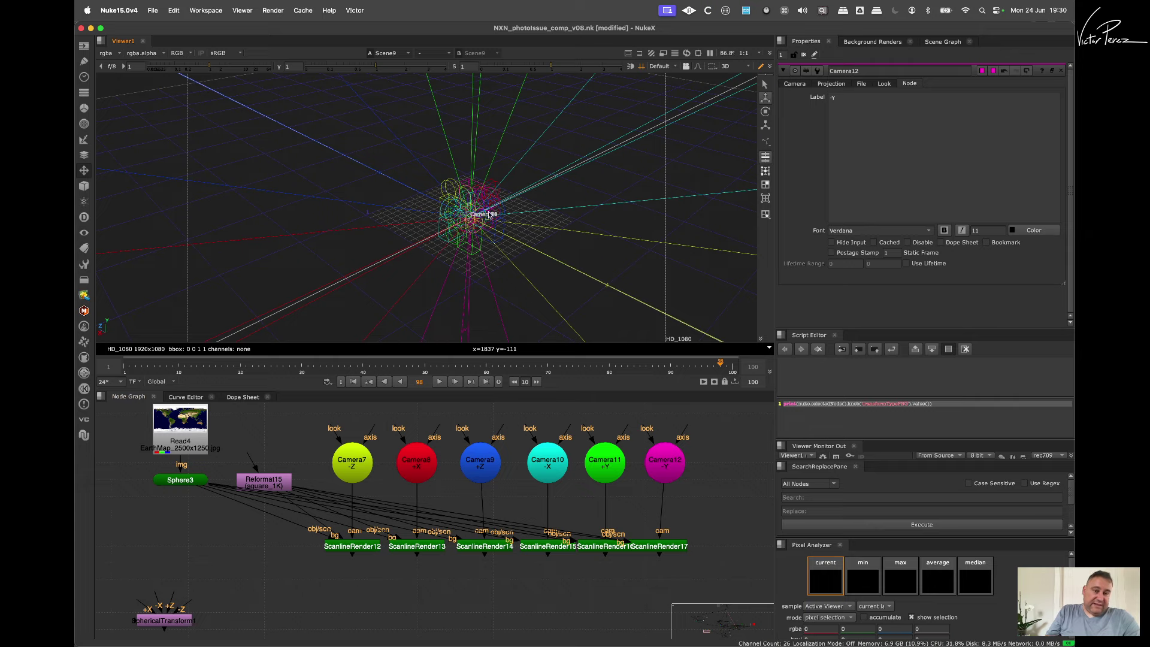
left_click_drag(498, 280, 343, 237, "ctrl")
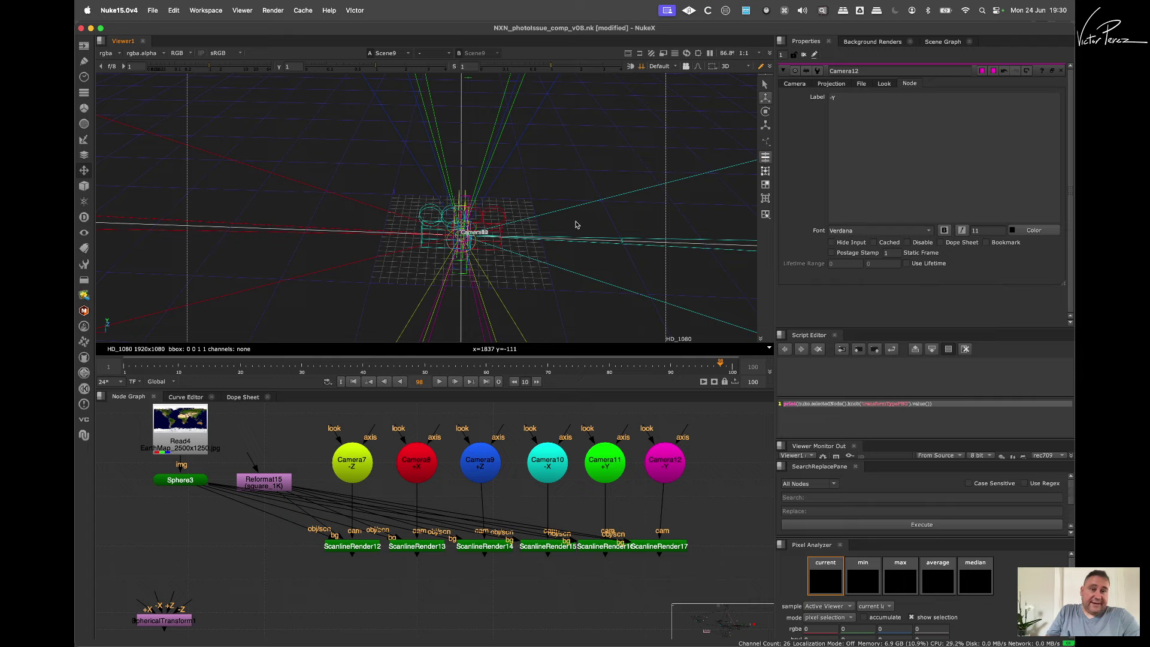
Step: View the ScanlineRender12 output in the 2D viewer
left_click_drag(627, 261, 466, 238, "ctrl")
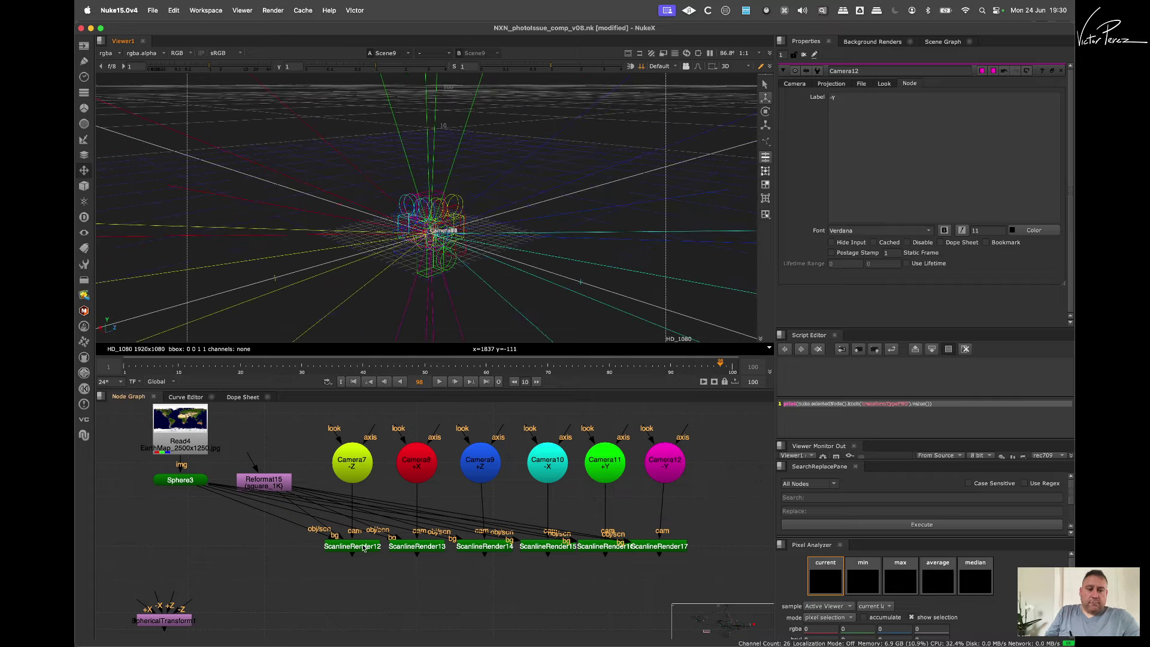
left_click(360, 546)
key("1")
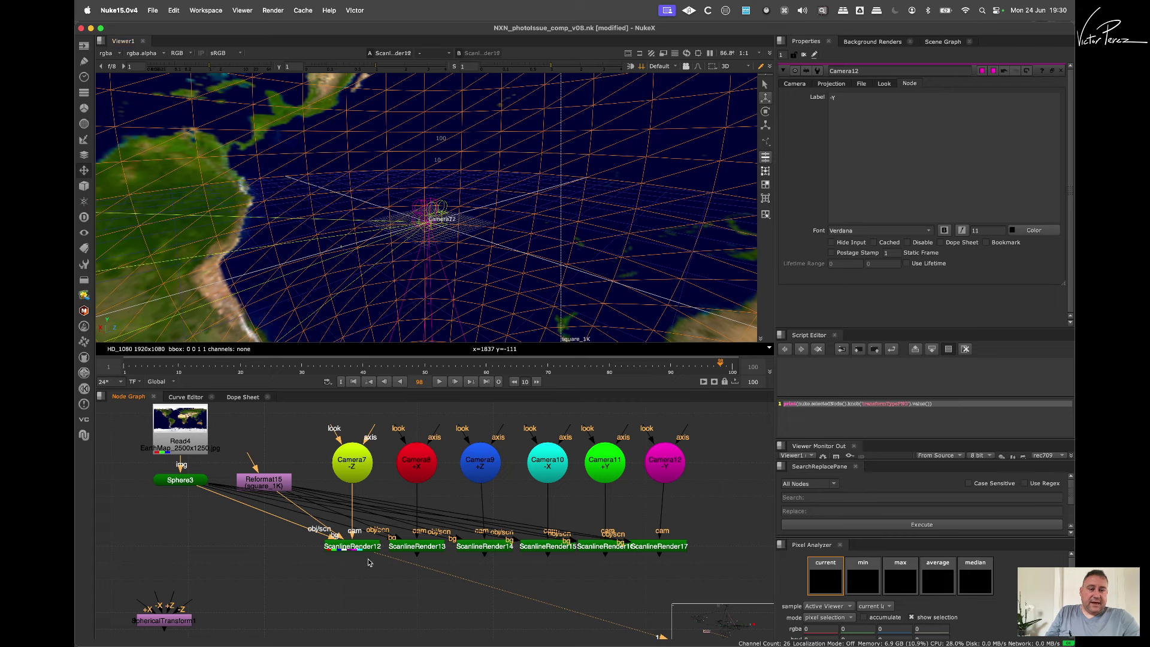
key("Tab")
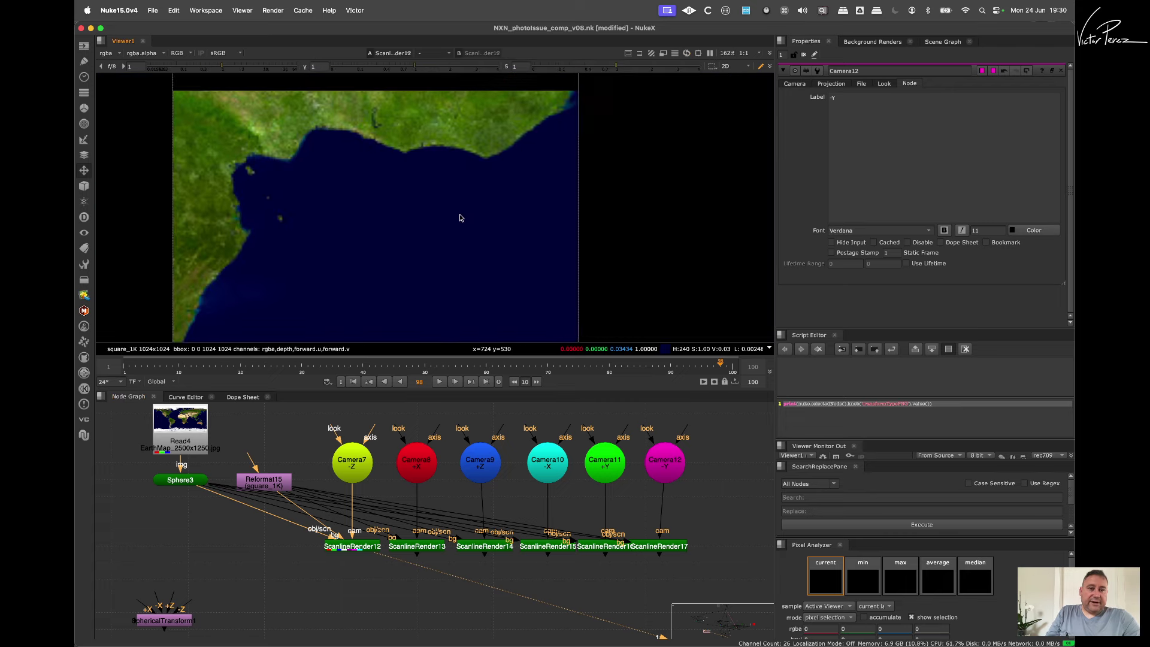
middle_click_drag(461, 218, 485, 196)
Step: Place SphericalTransform below the renders and connect ScanlineRender12, 13, 14 and 15 to its -Z, +X, +Z and -X inputs
middle_click_drag(260, 568, 307, 508)
left_click_drag(218, 563, 448, 529)
left_click_drag(500, 603, 517, 526)
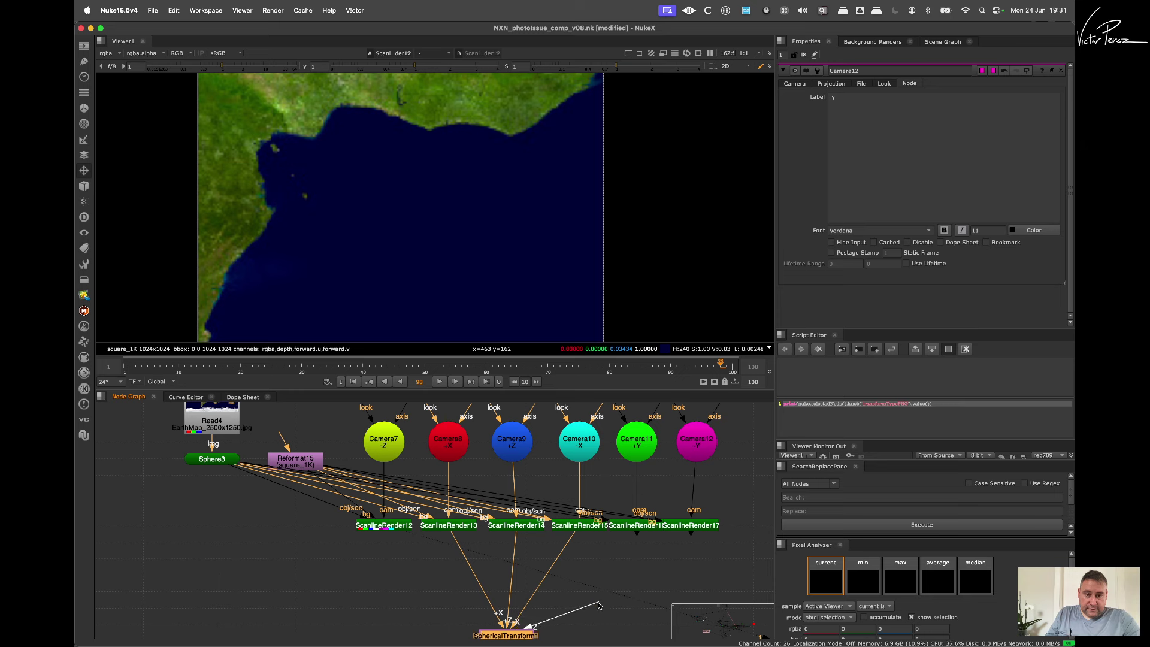
left_click_drag(524, 624, 399, 530)
middle_click_drag(450, 608, 446, 573)
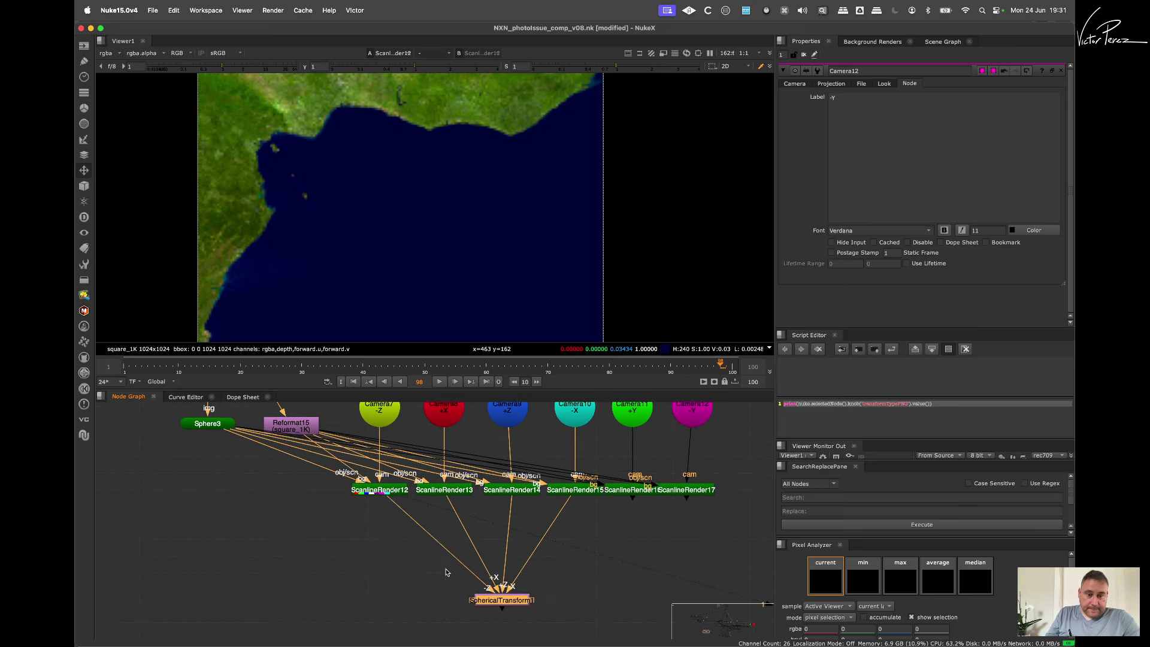
Step: Connect ScanlineRender17 to the -Y input and ScanlineRender16 to the +Y input of SphericalTransform, and view its output
left_click_drag(516, 591, 681, 498)
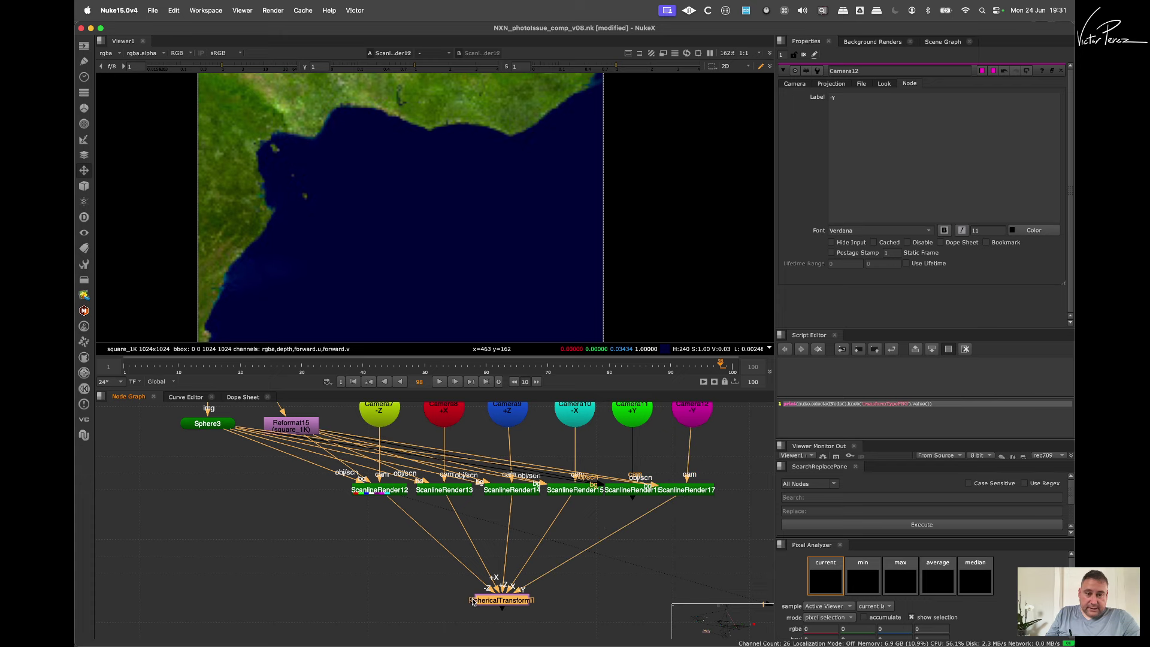
left_click_drag(519, 589, 627, 492)
left_click_drag(529, 600, 558, 596)
key("1")
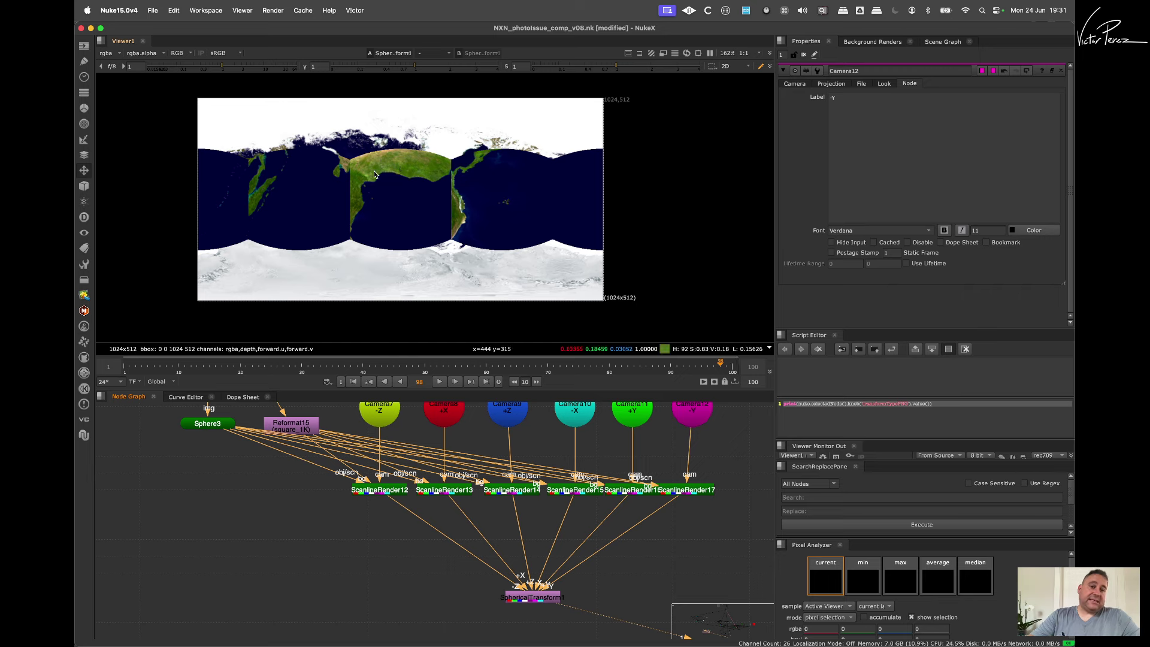
Step: Show Camera7 in the 3D viewer, clear the open node properties, and examine the camera's frustum and orientation from several angles
middle_click_drag(438, 469, 445, 532)
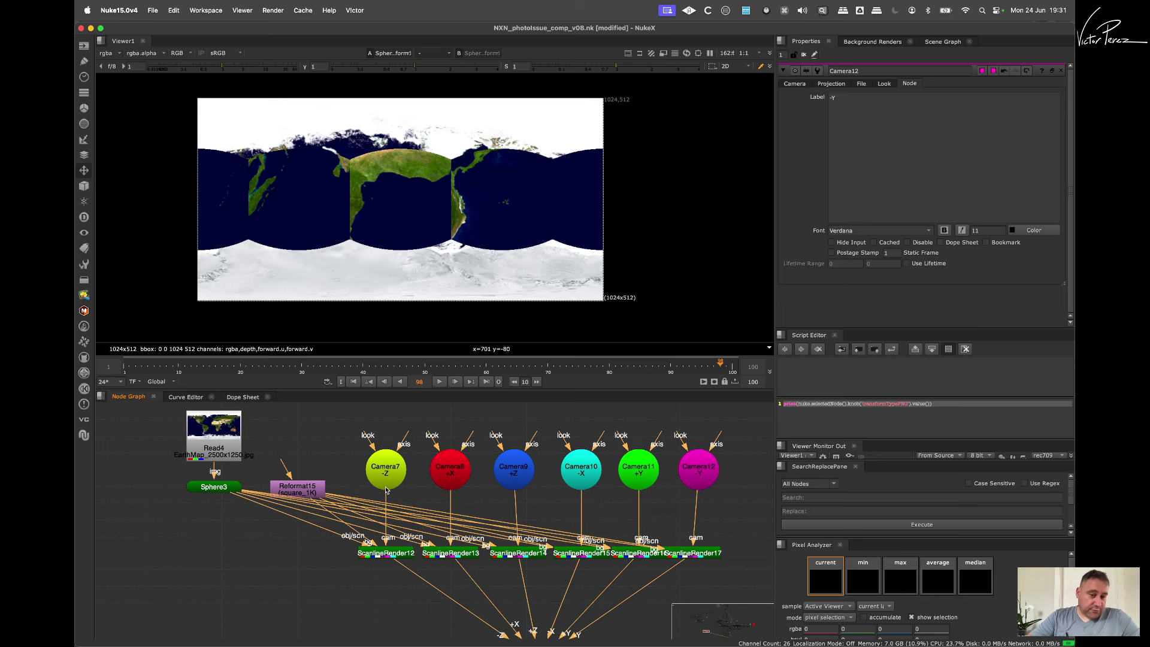
left_click(397, 483)
key("1")
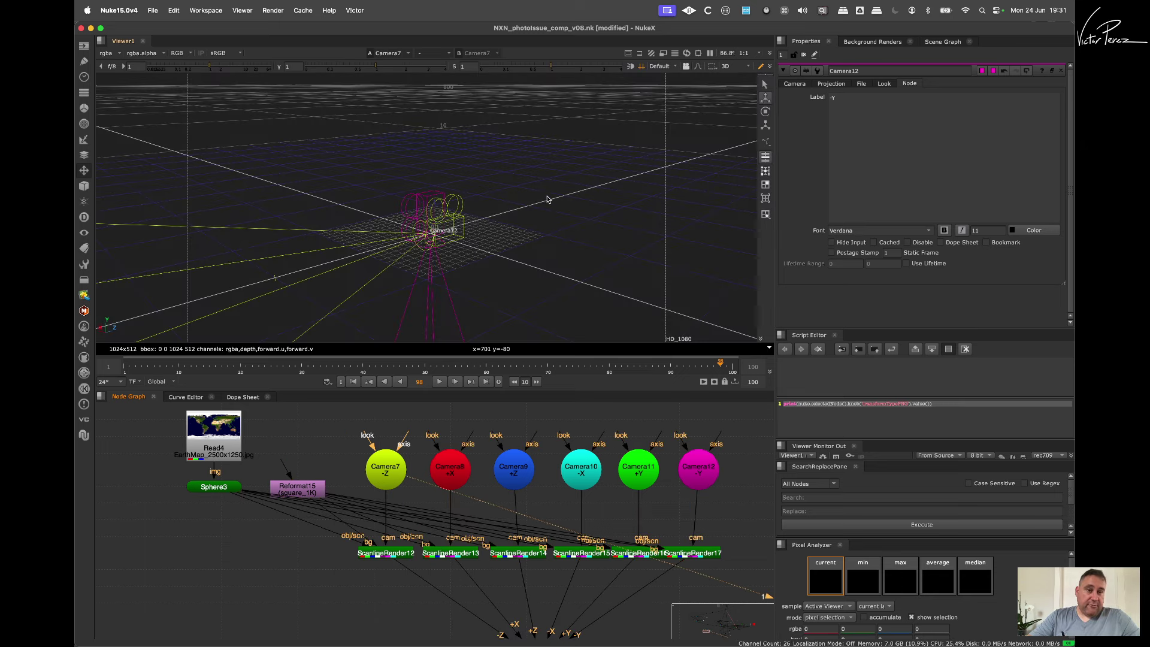
left_click(794, 84)
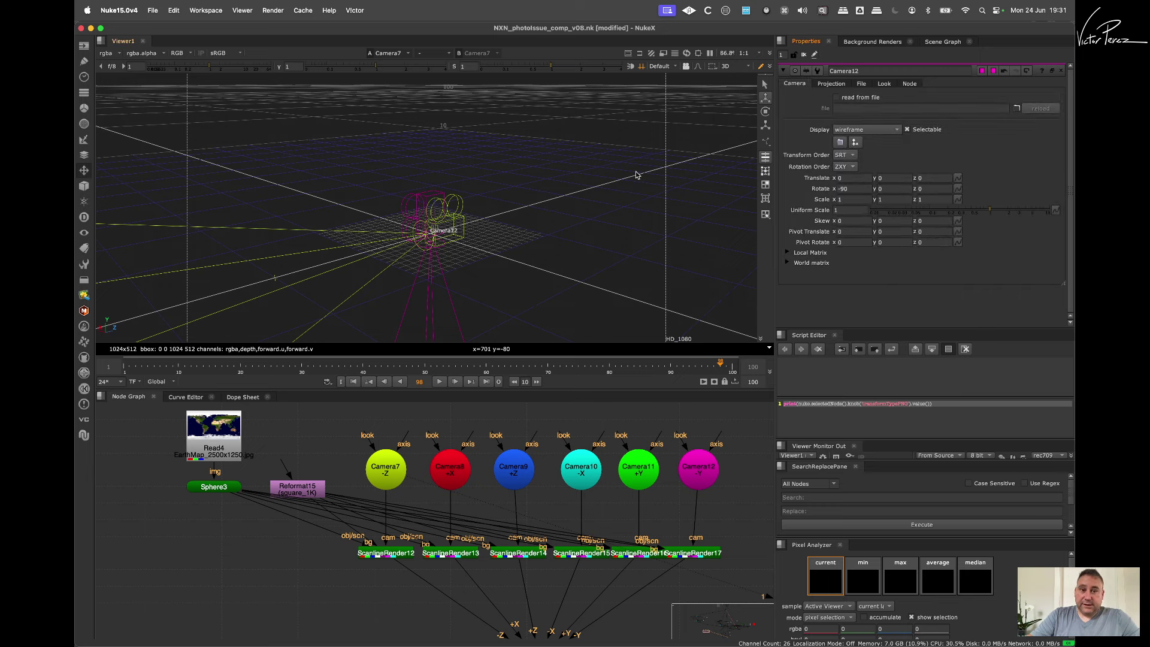
left_click(804, 55)
left_click_drag(464, 282, 483, 175, "super")
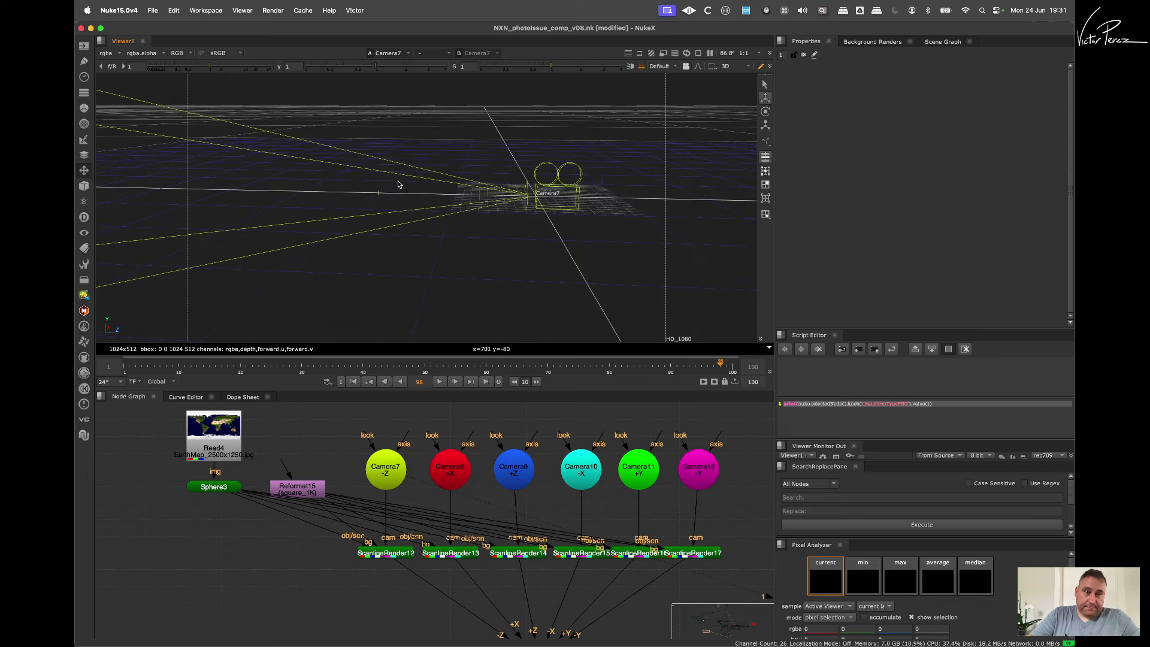
left_click_drag(398, 184, 282, 95, "ctrl")
left_click_drag(384, 194, 481, 181, "ctrl")
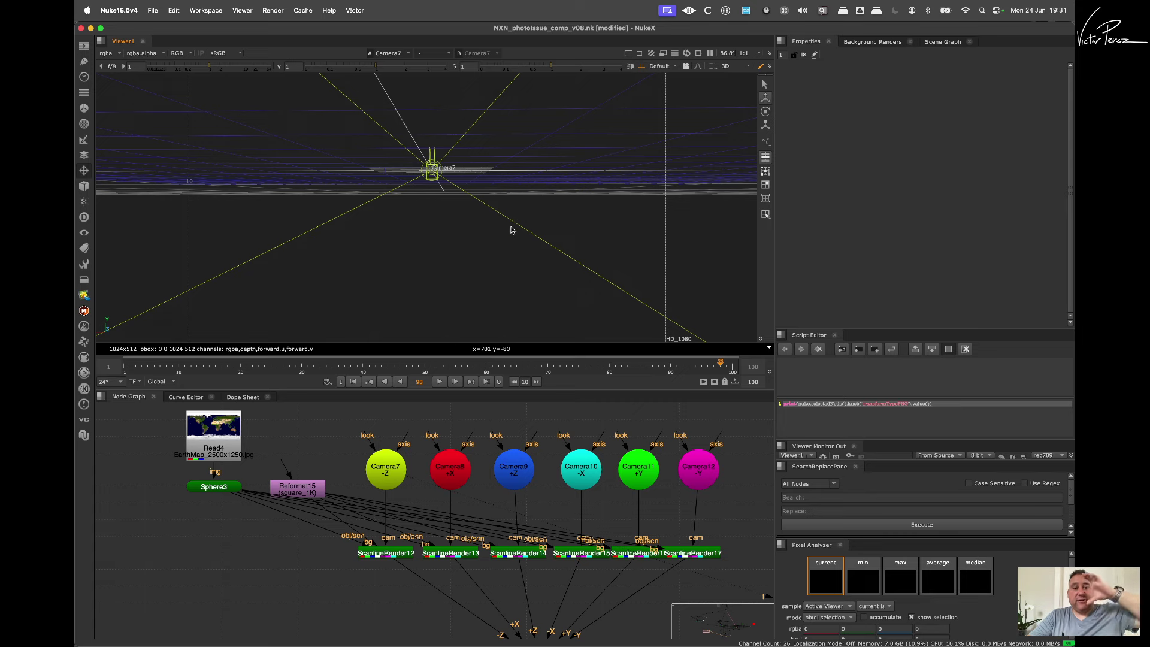
left_click_drag(406, 216, 504, 170, "ctrl")
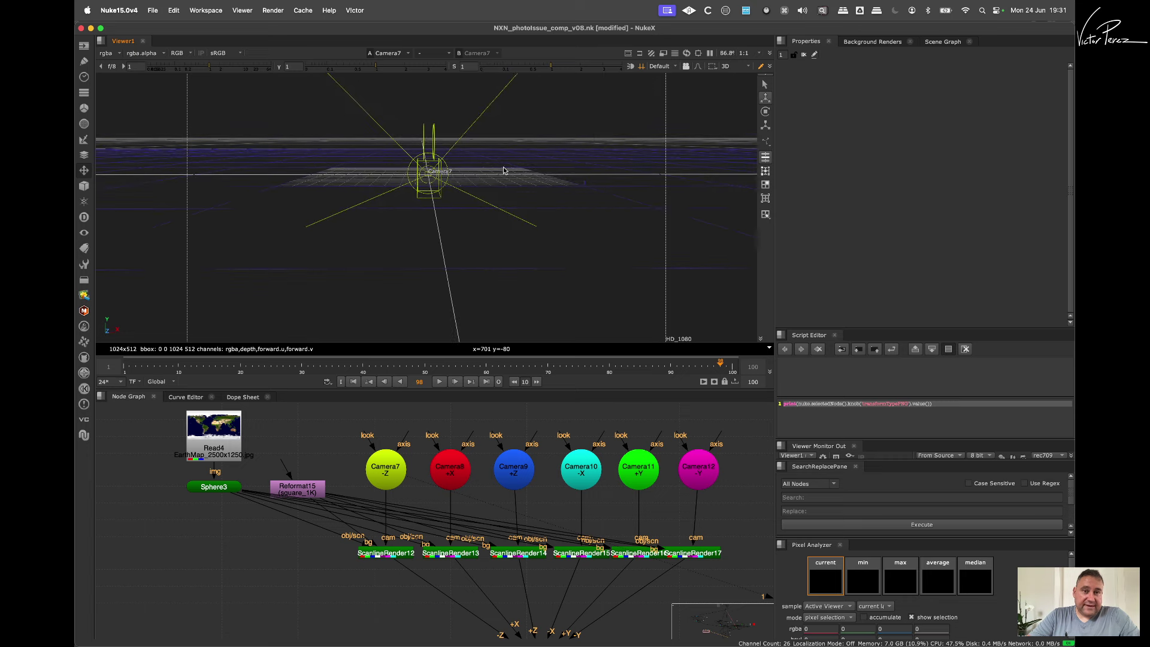
left_click(426, 137)
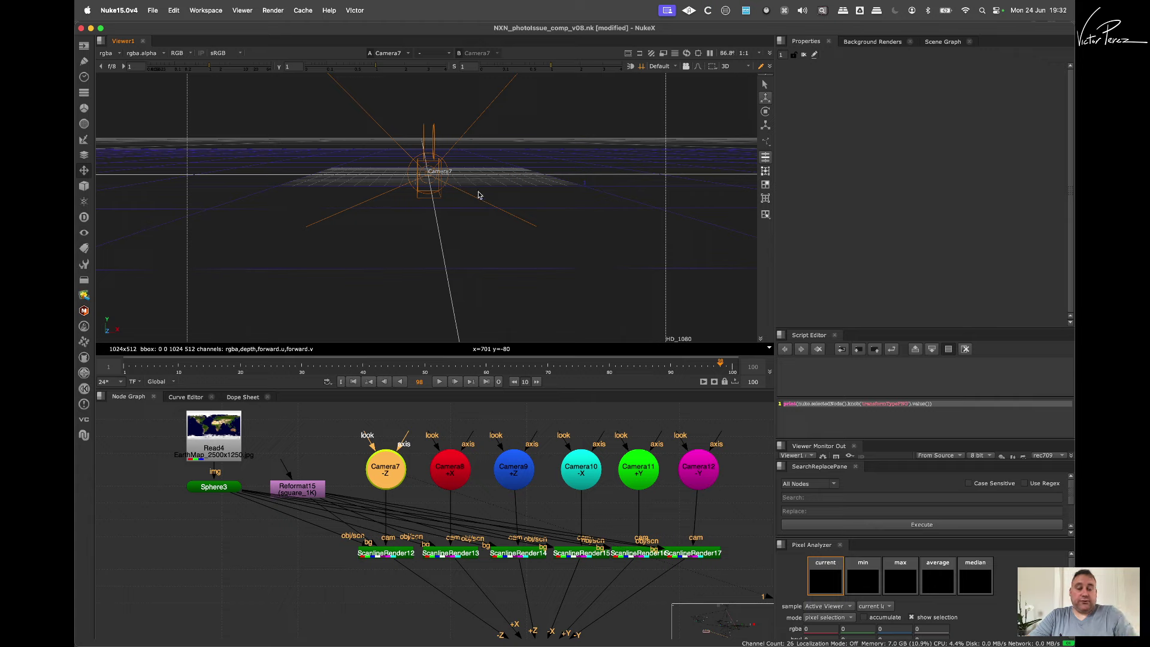
left_click_drag(522, 265, 535, 232, "super")
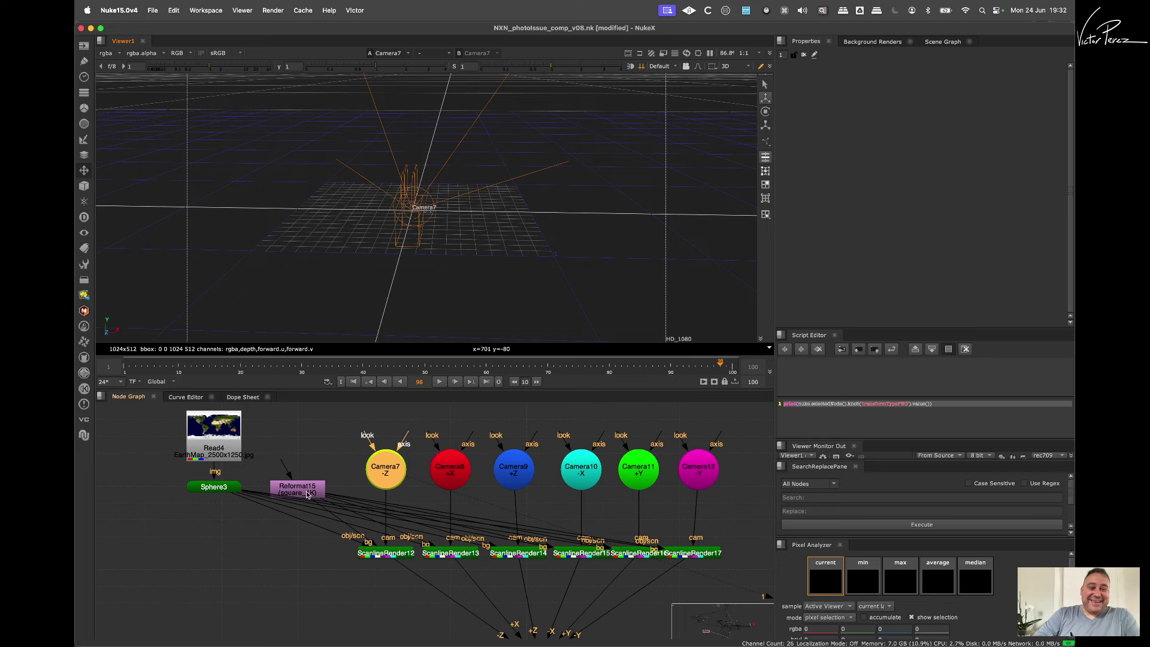
Step: Set Camera7's focal length to 45 and its horizontal and vertical apertures to 90
middle_click_drag(457, 460, 338, 459)
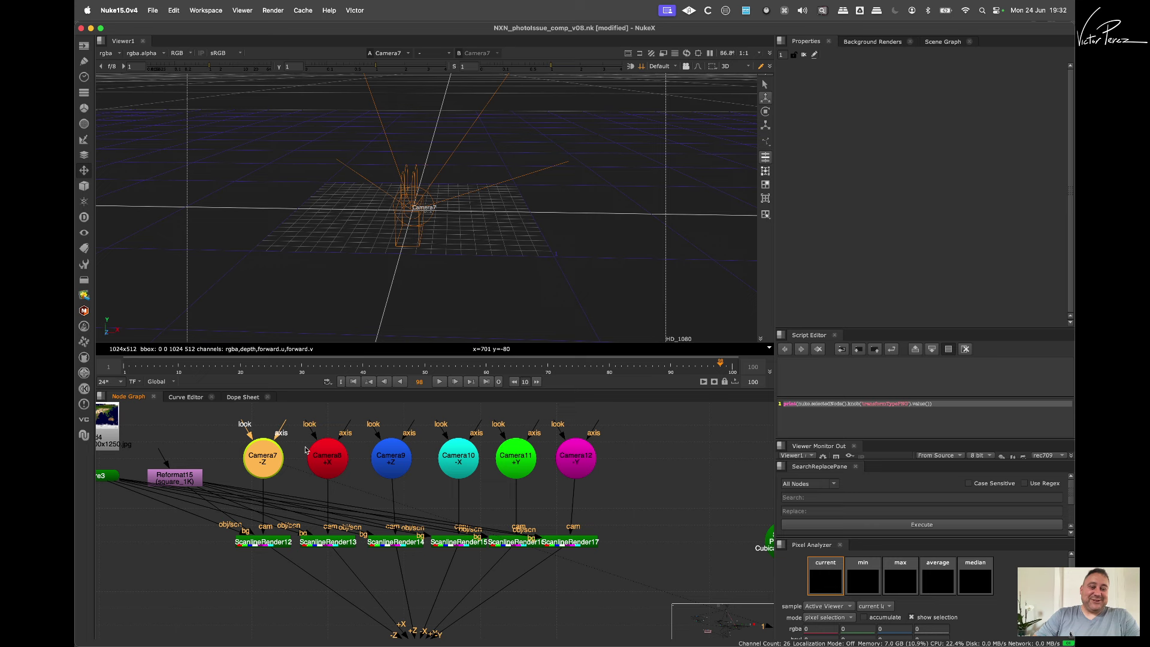
scroll(307, 458, "up", 3)
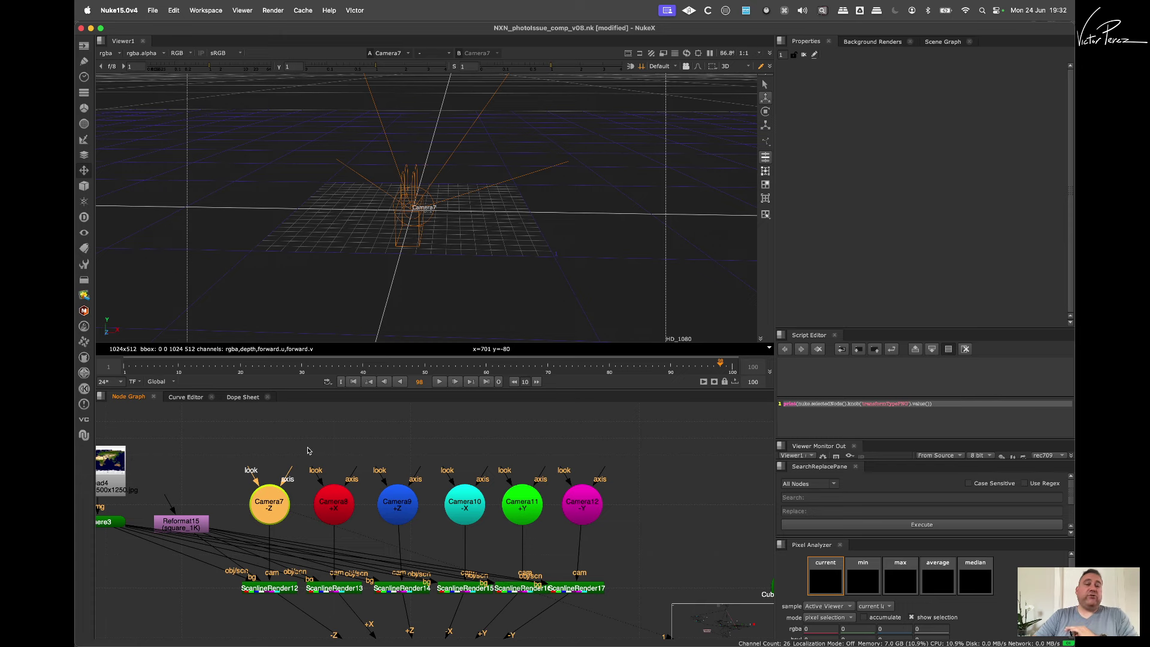
left_click(268, 514)
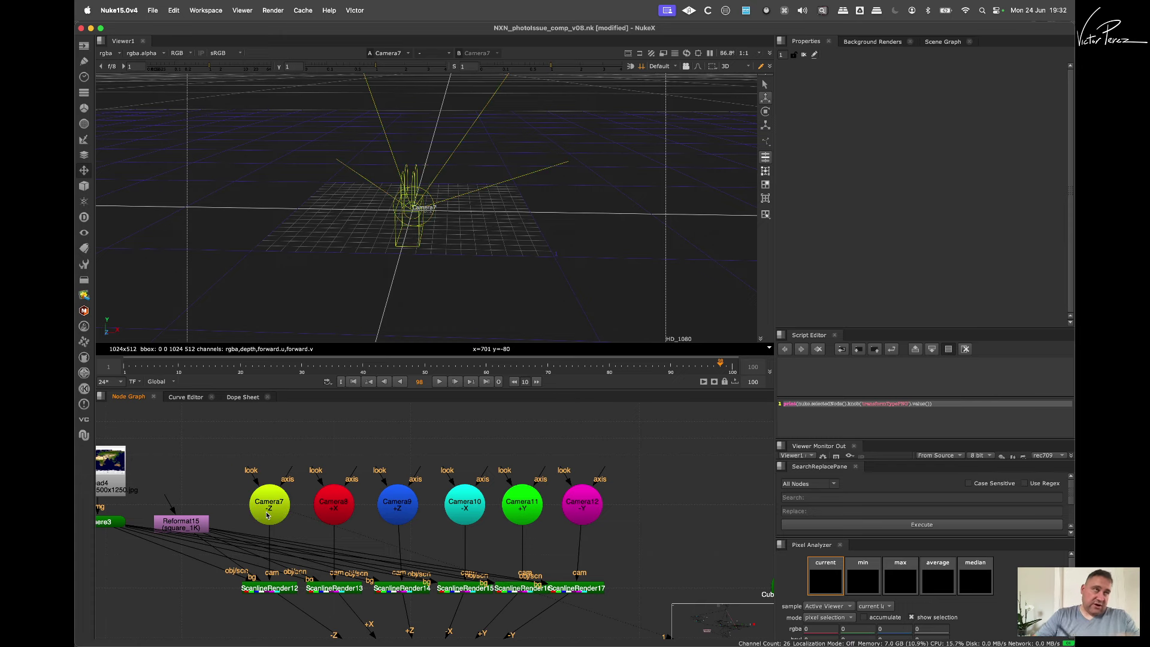
double_click(269, 505)
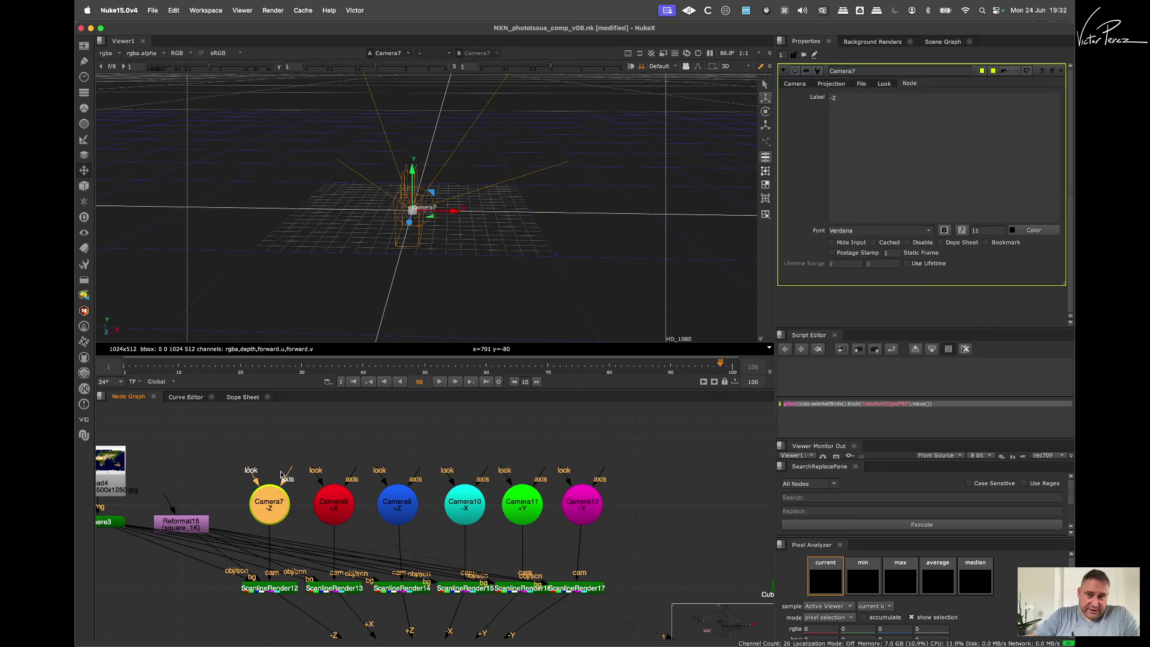
left_click(839, 85)
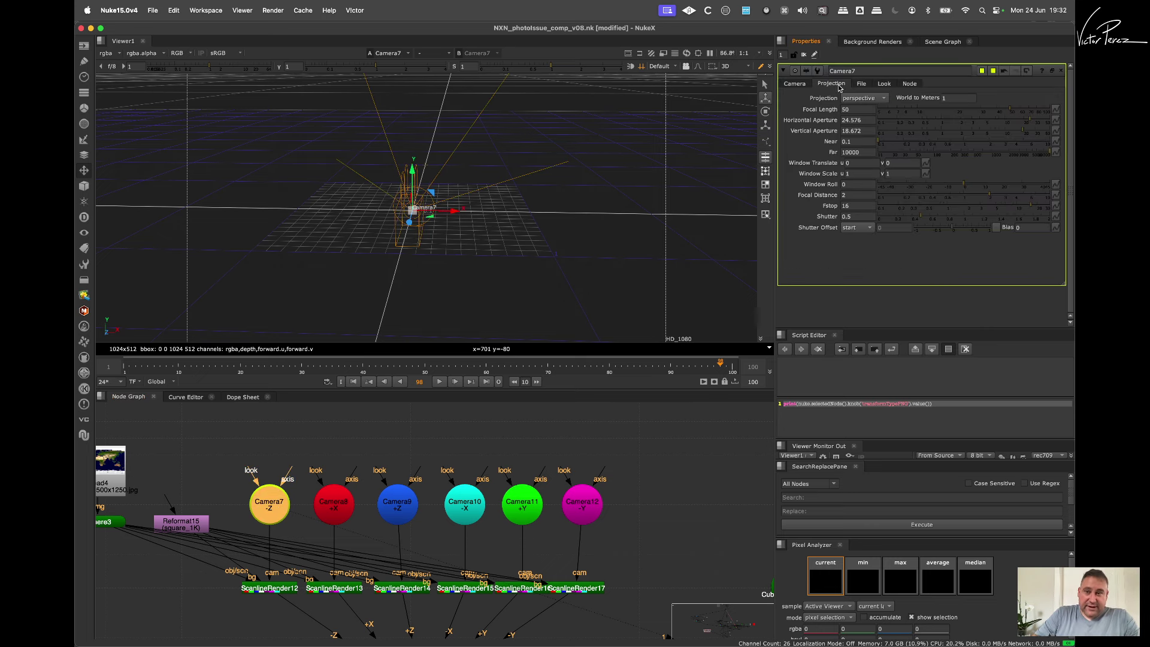
double_click(859, 110)
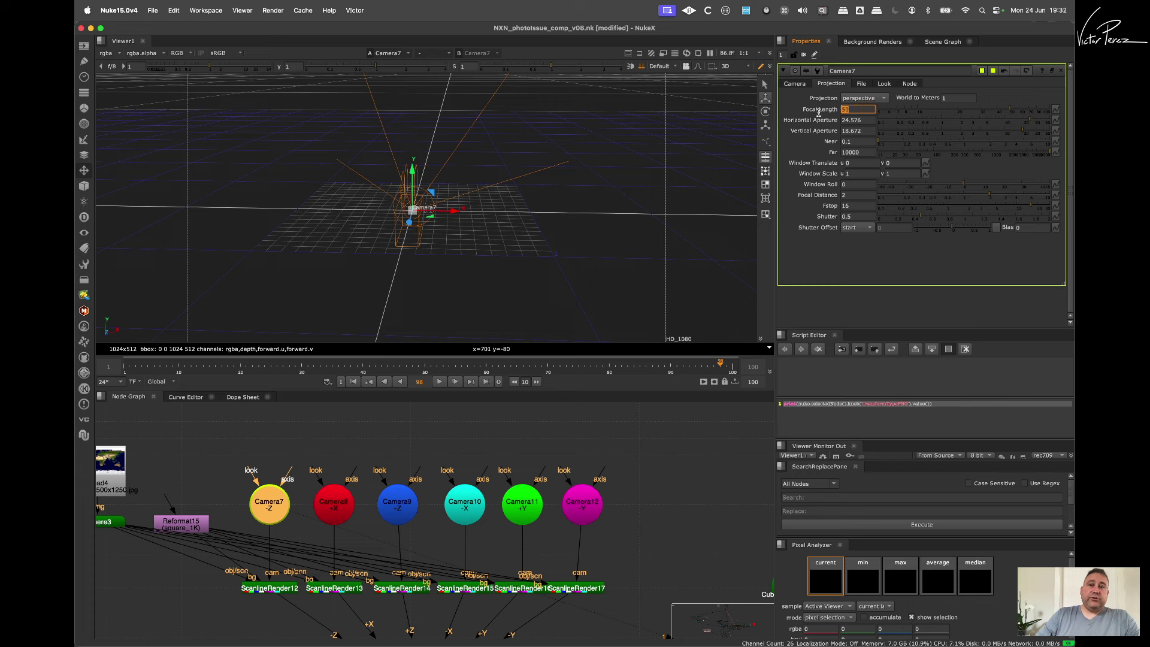
type("45")
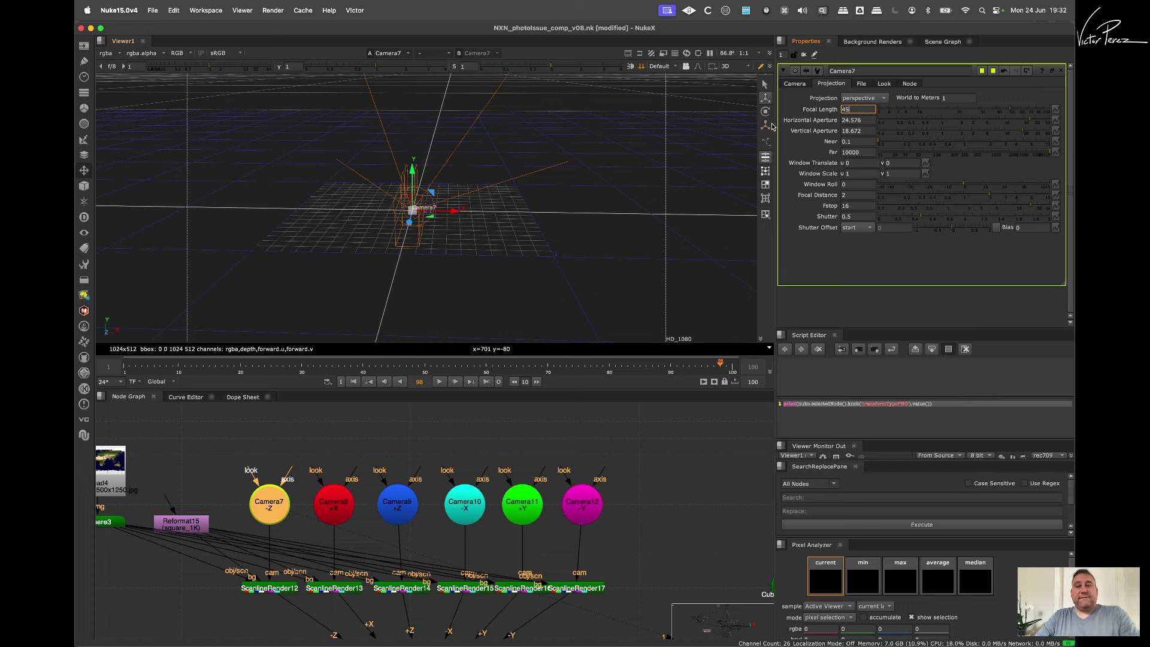
key("Tab")
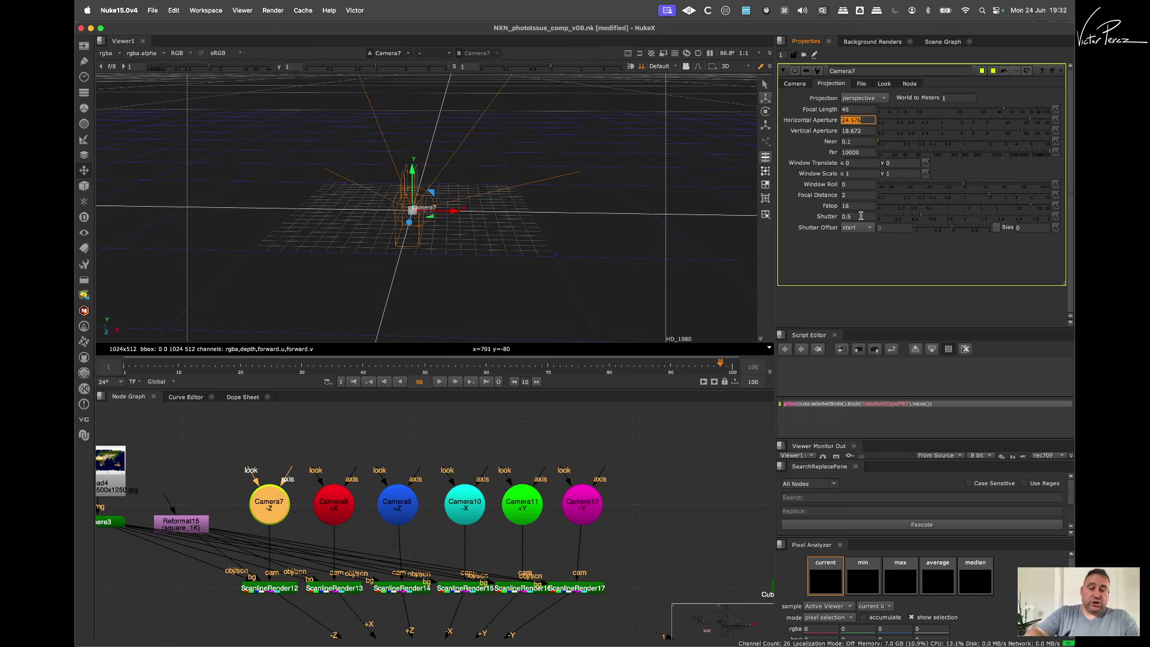
mouse_move(861, 216)
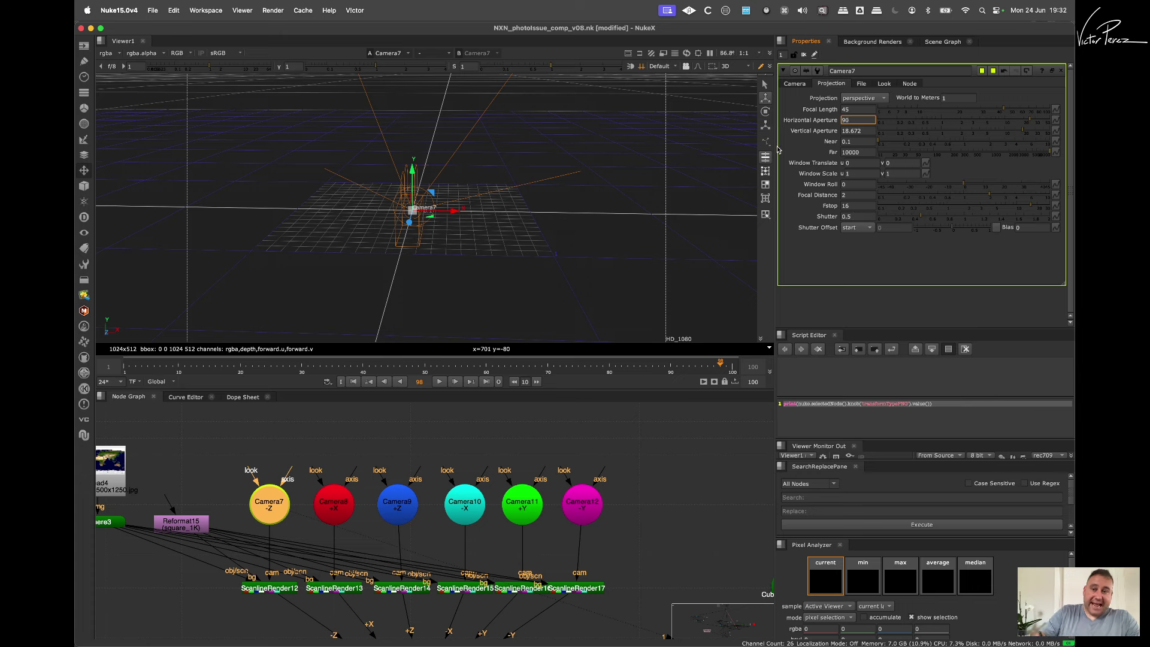
key("Tab")
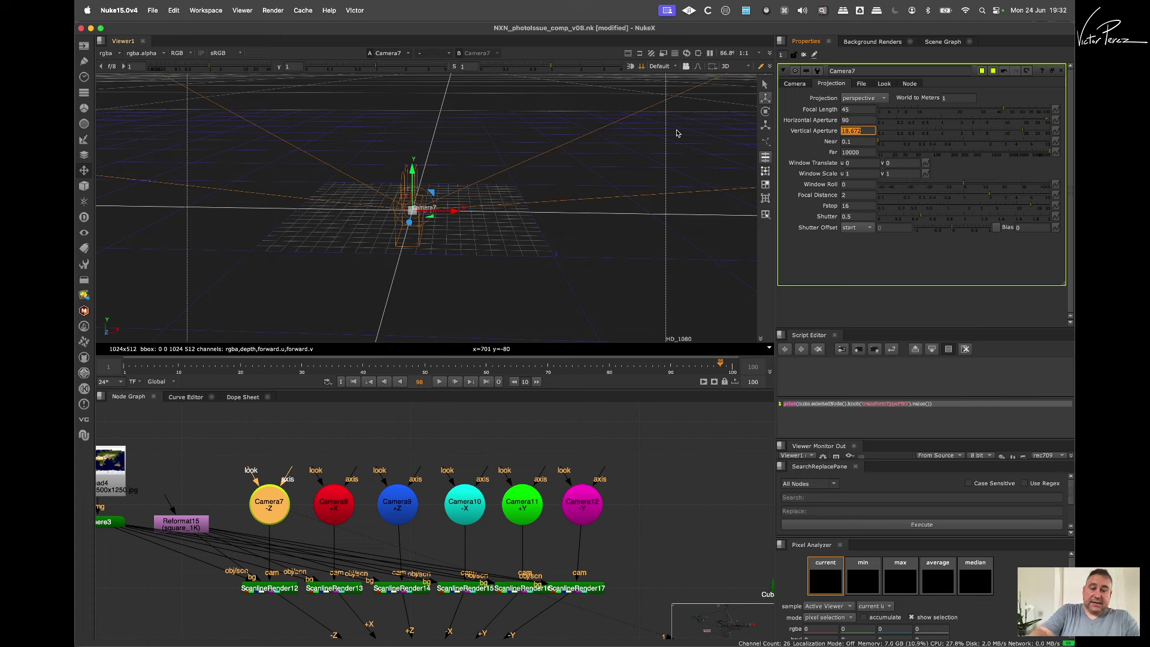
type("90")
key("Return")
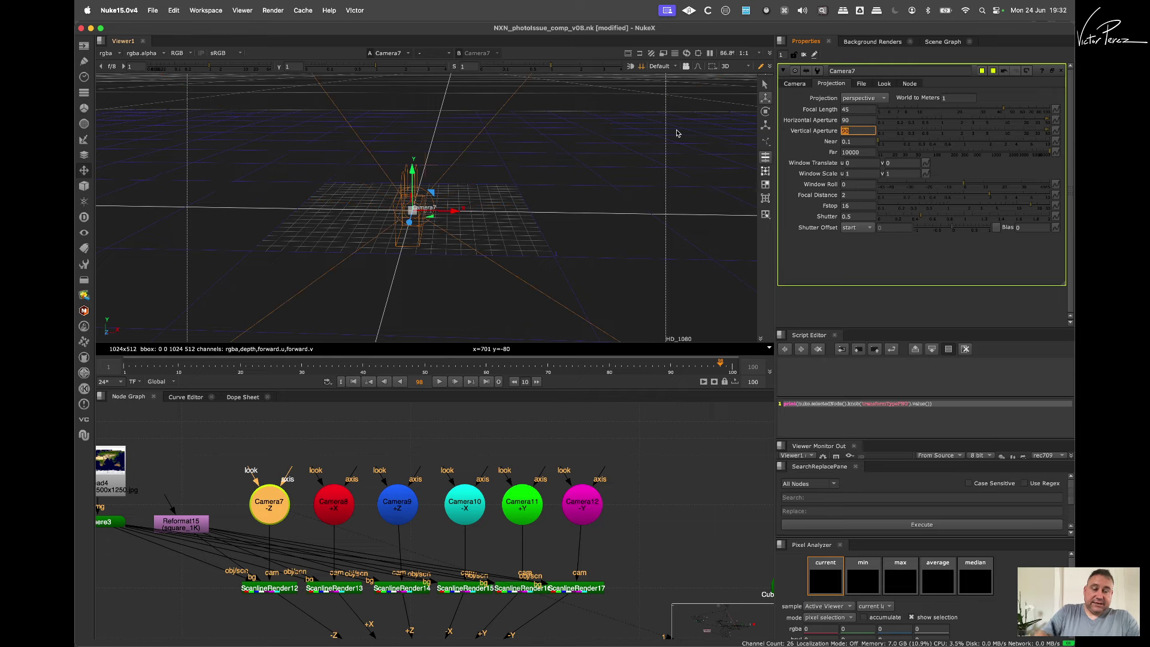
left_click_drag(677, 133, 472, 195, "ctrl")
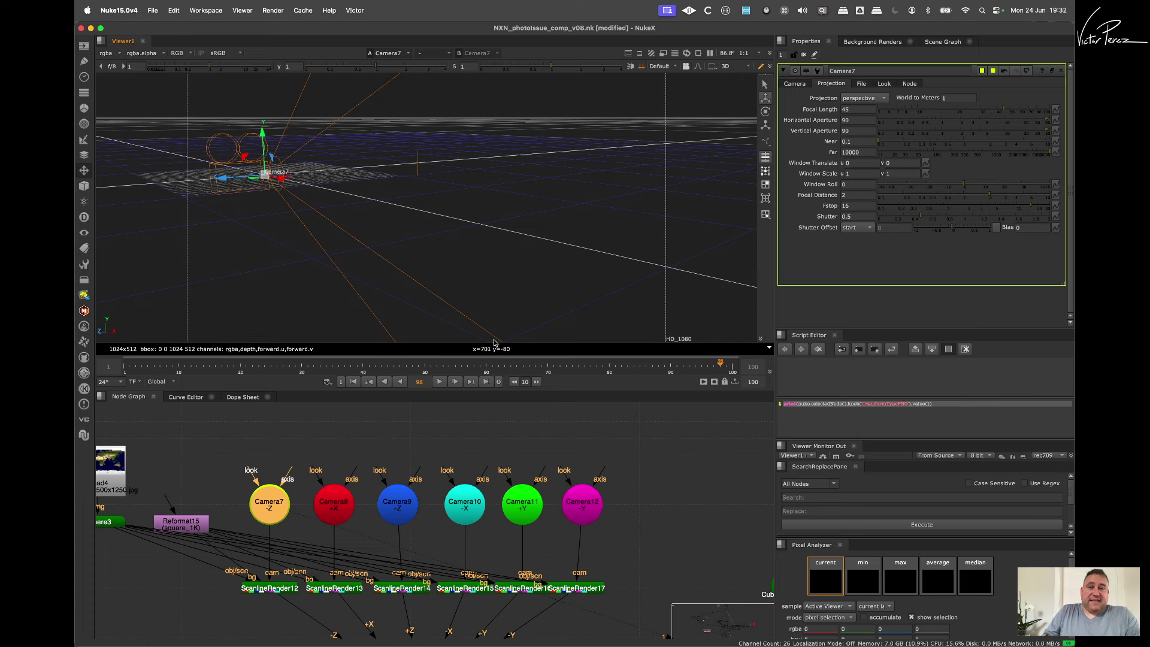
Step: Set Camera8's focal length to 45 and its horizontal and vertical apertures to 90
left_click(334, 504)
left_click(839, 84)
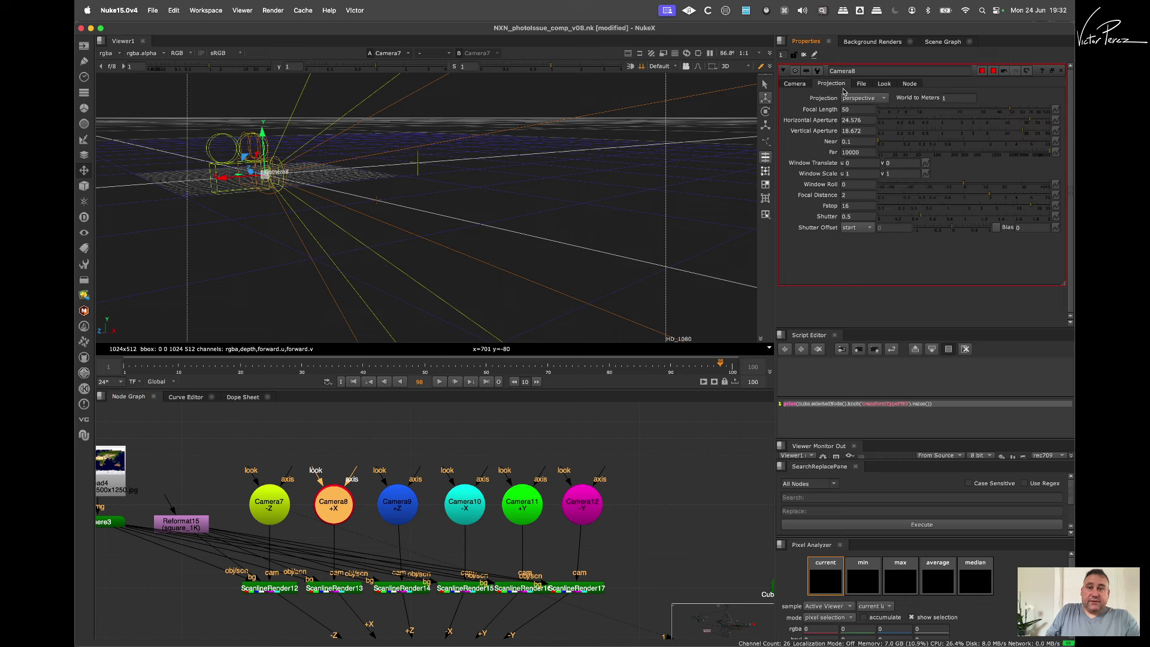
left_click(858, 109)
type("45")
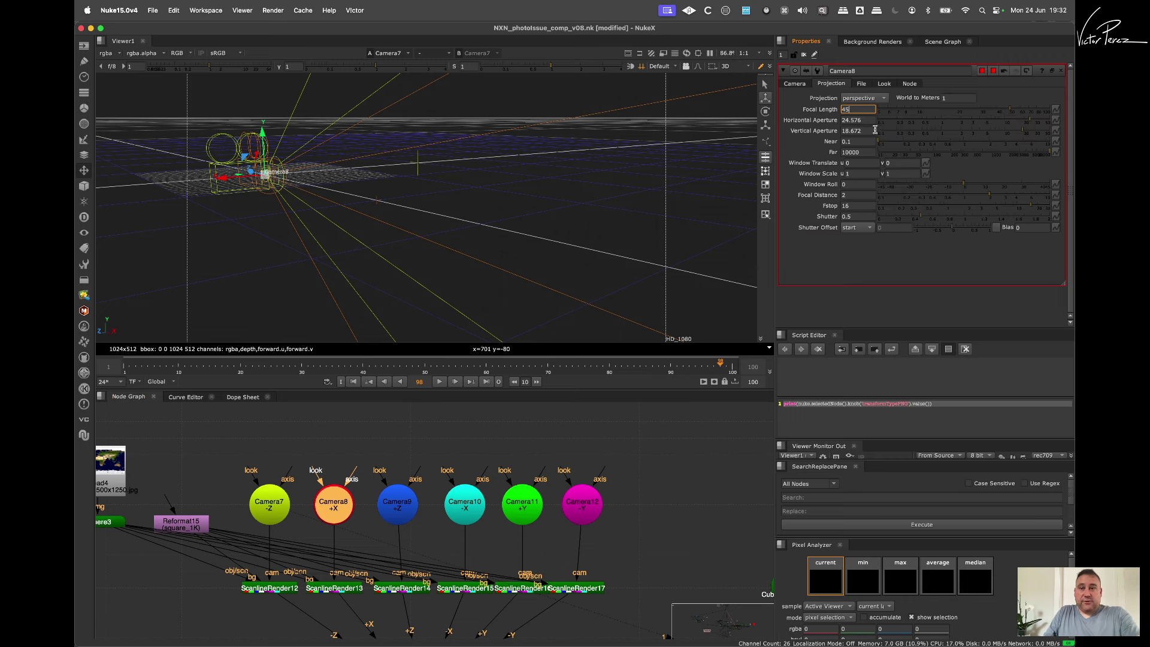
key("Tab")
type("90")
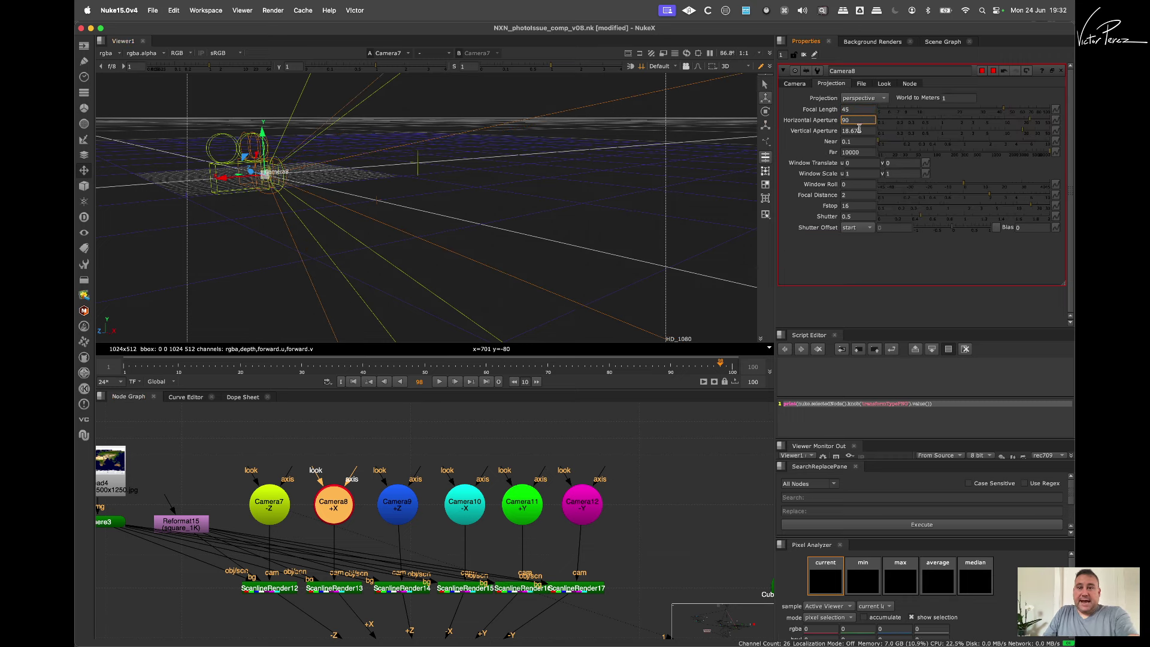
key("Tab")
type("90")
key("Return")
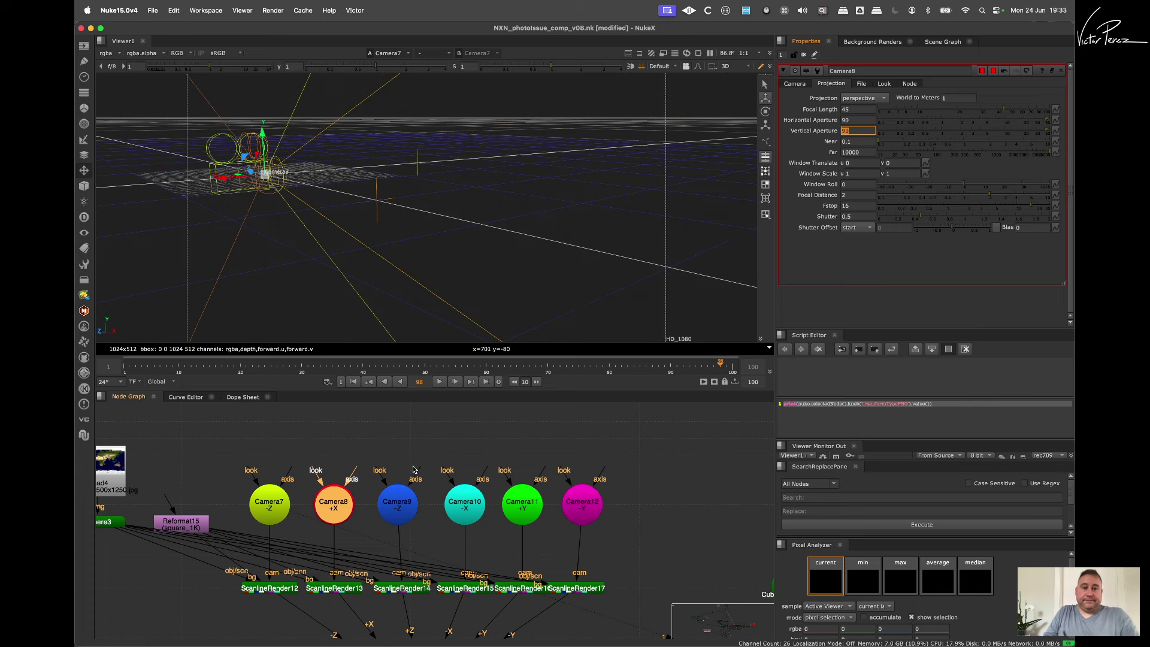
Step: Set Camera9's focal length to 45 and its horizontal and vertical apertures to 90
left_click(397, 504)
left_click(833, 84)
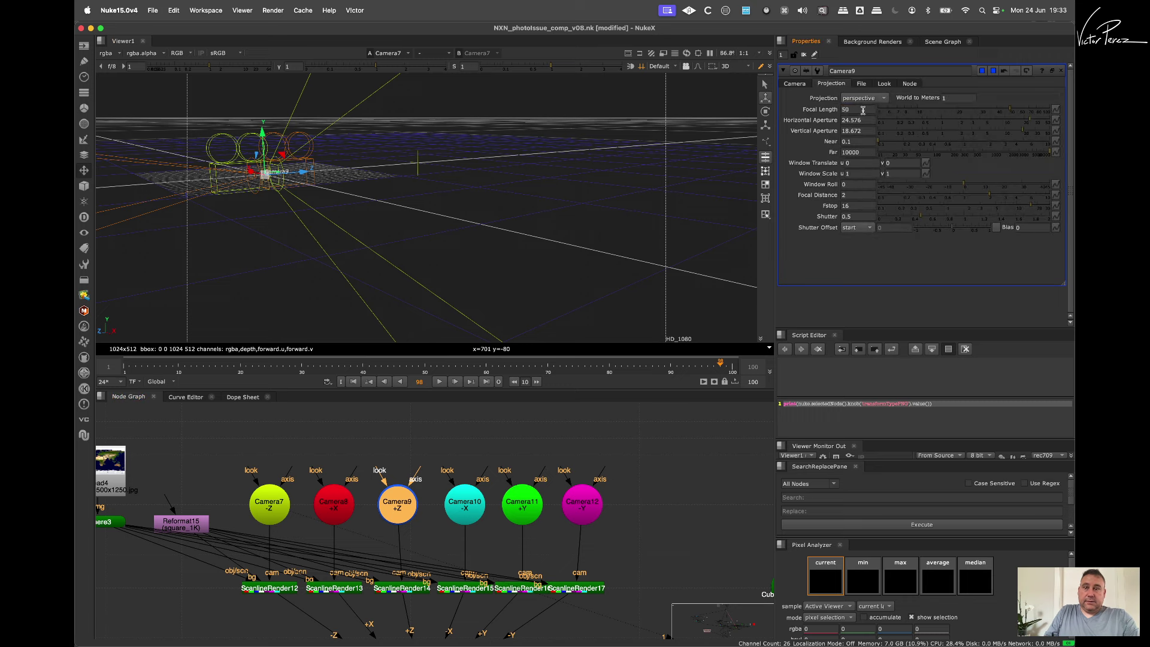
type("45")
left_click(865, 119)
type("90")
left_click(857, 130)
type("90")
Step: Set Camera10's focal length to 45 and its horizontal and vertical apertures to 90
double_click(462, 505)
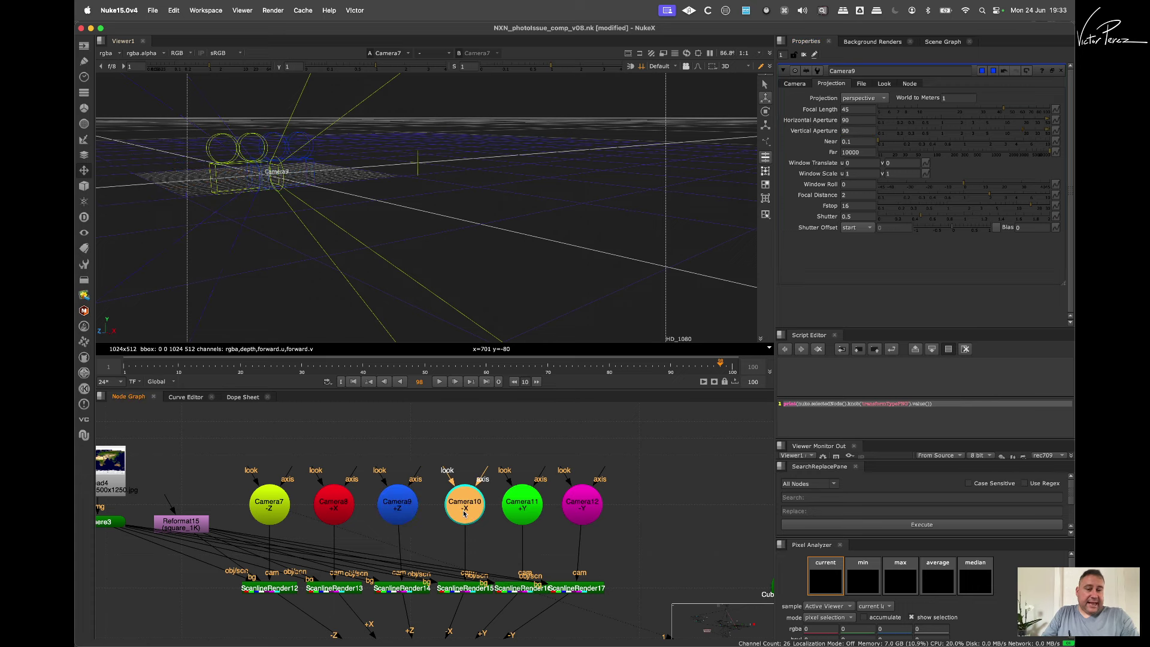
left_click(839, 87)
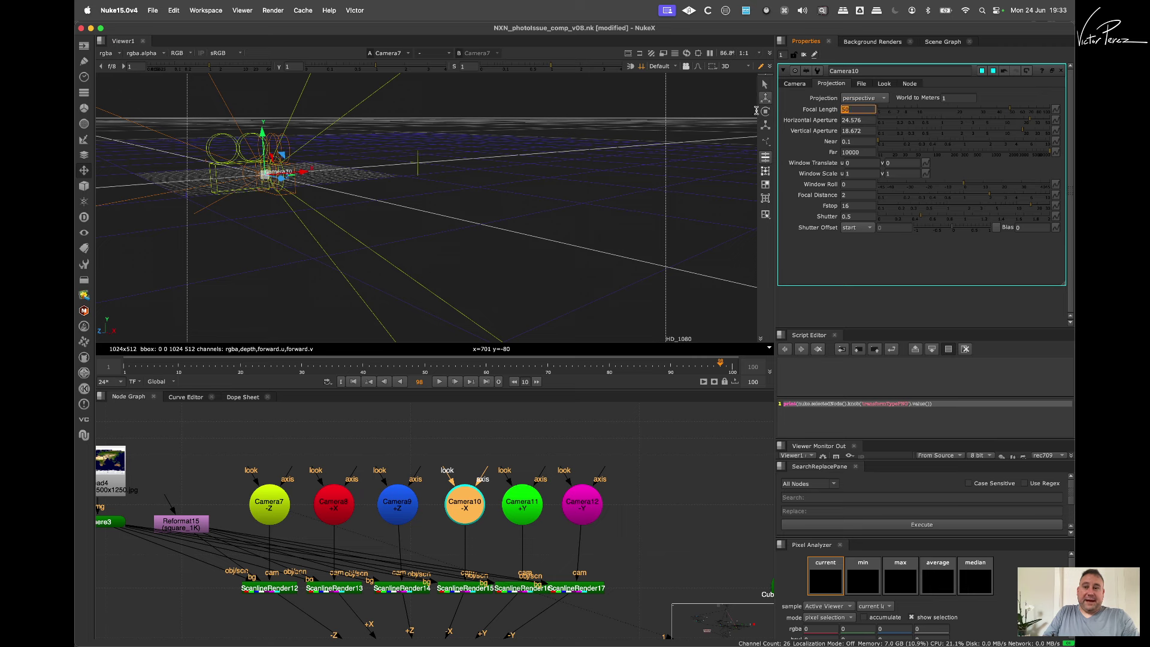
type("4")
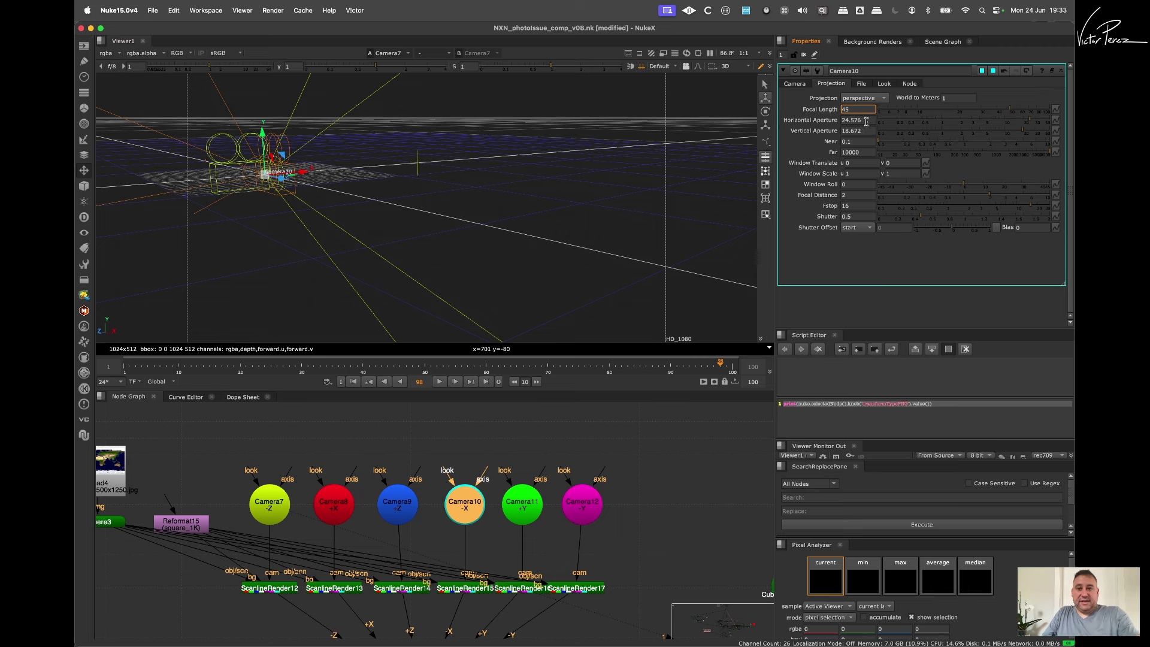
key("Tab")
type("90")
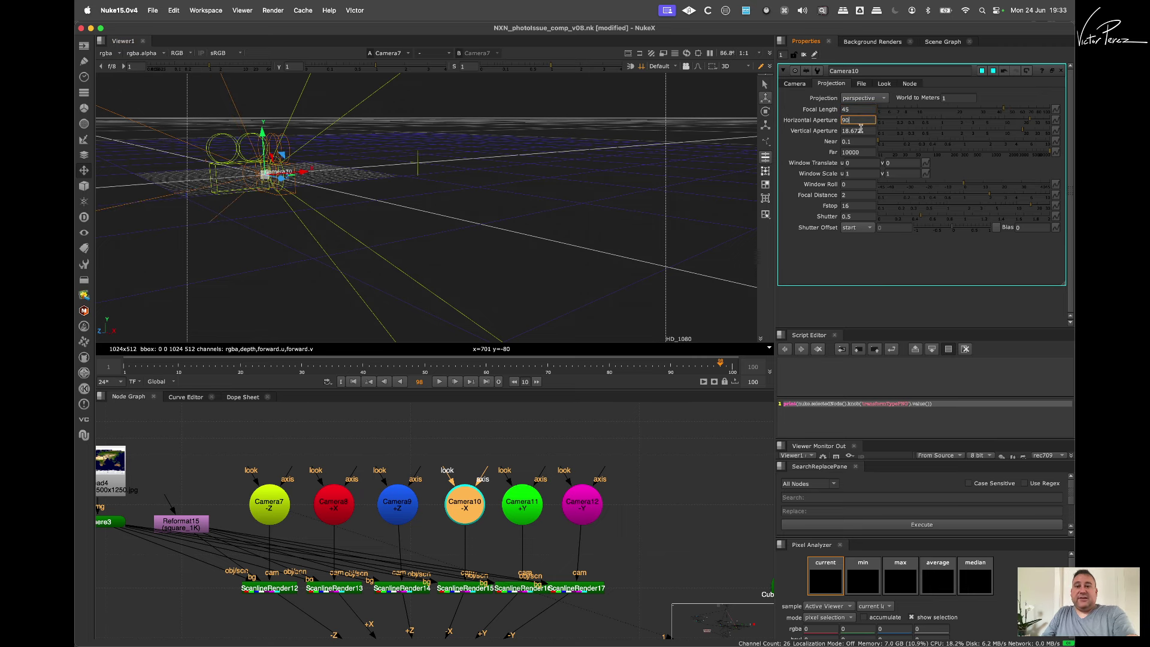
key("Tab")
type("90")
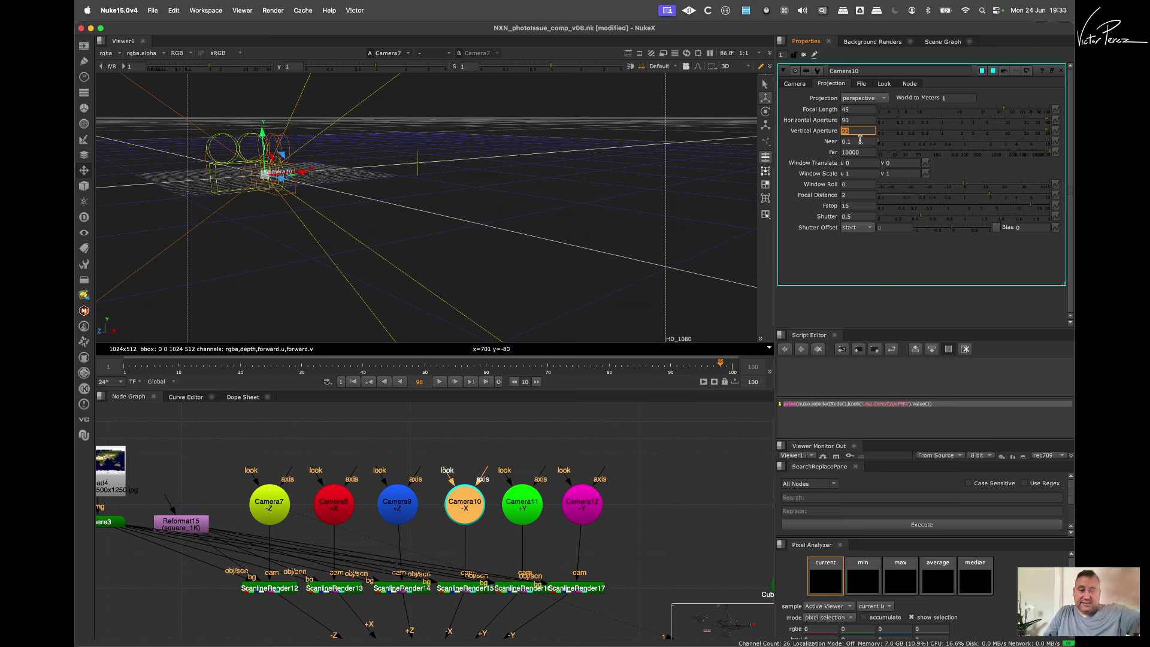
Step: Set Camera11's focal length to 45 and its horizontal and vertical apertures to 90
left_click(525, 510)
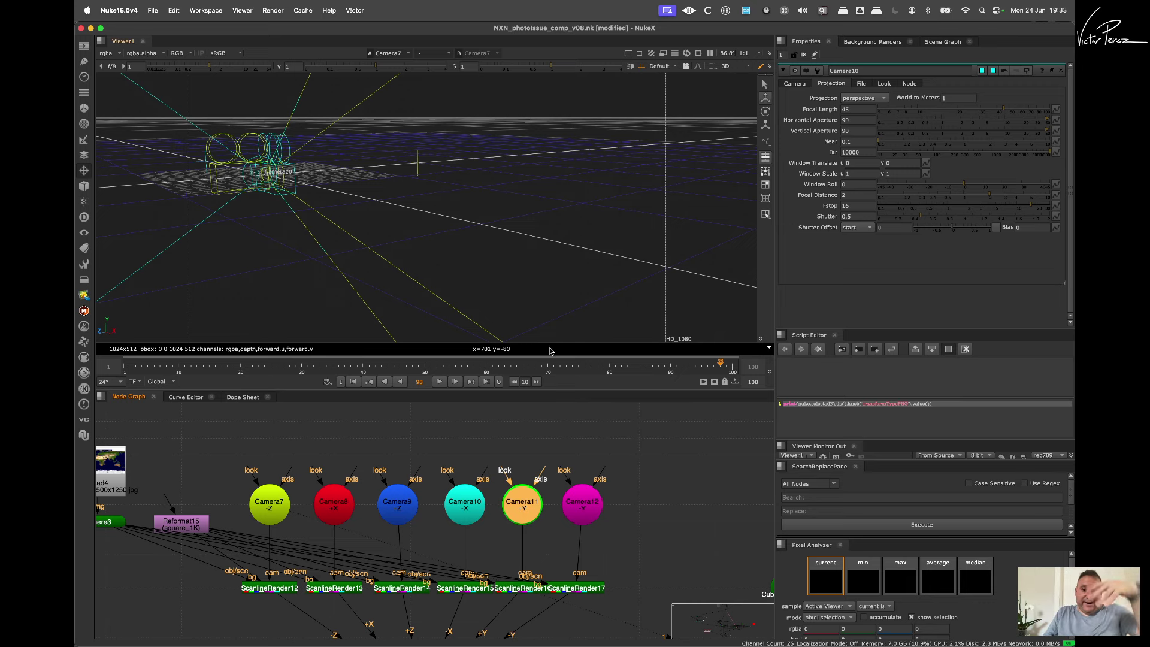
double_click(523, 505)
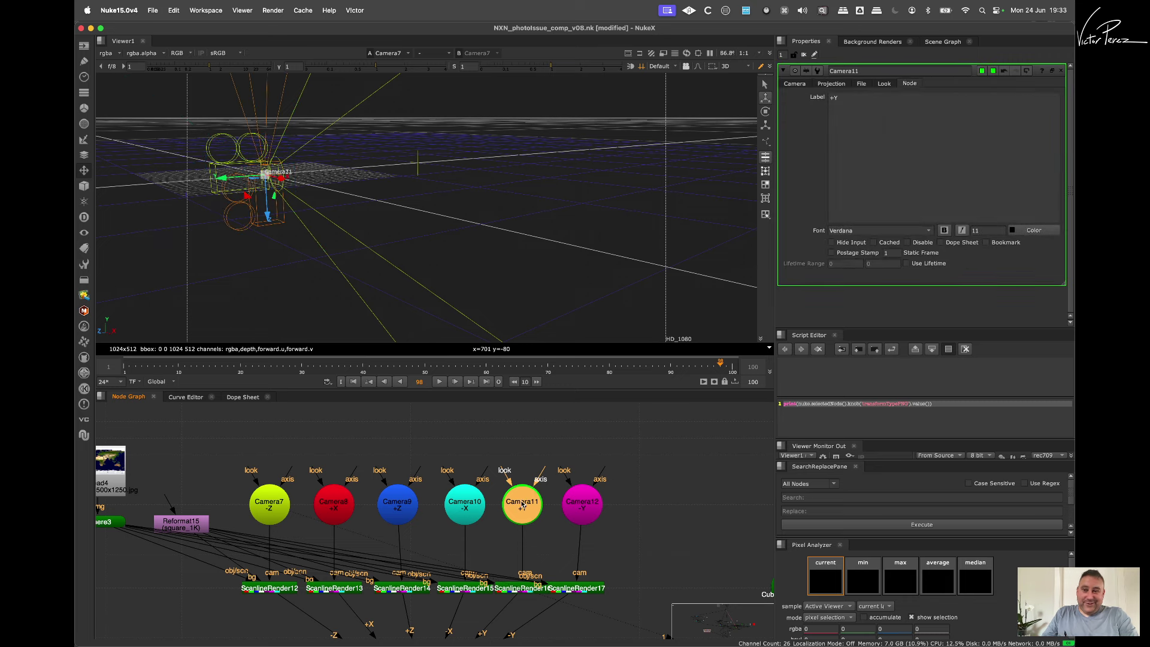
left_click(833, 84)
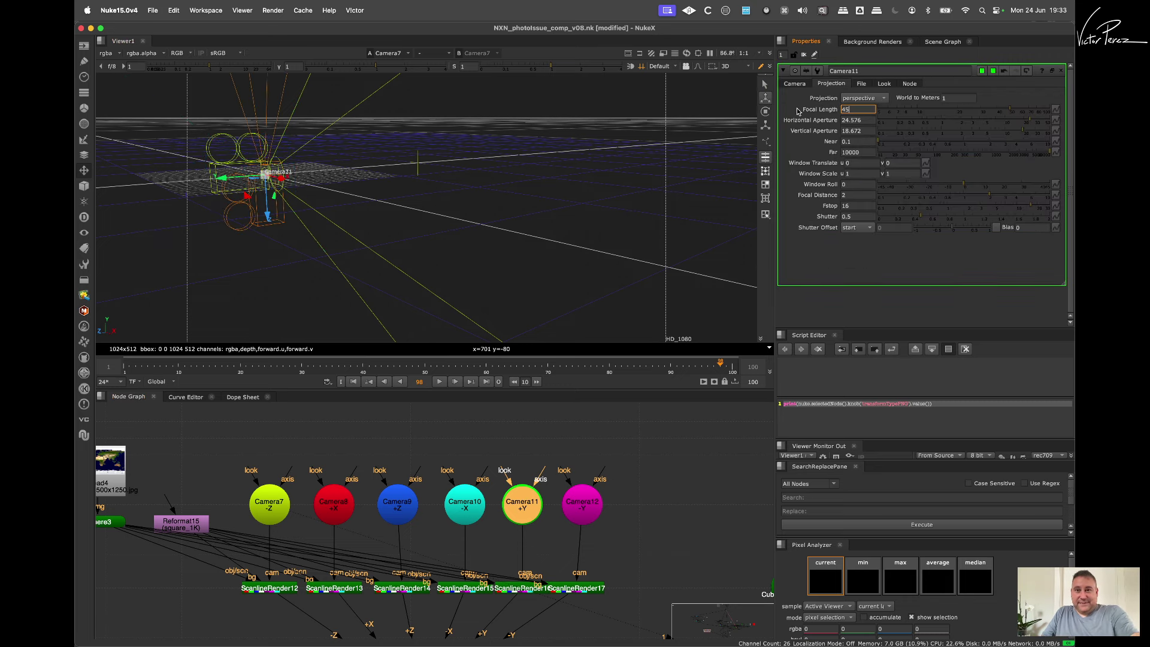
left_click_drag(863, 121, 757, 118)
type("90")
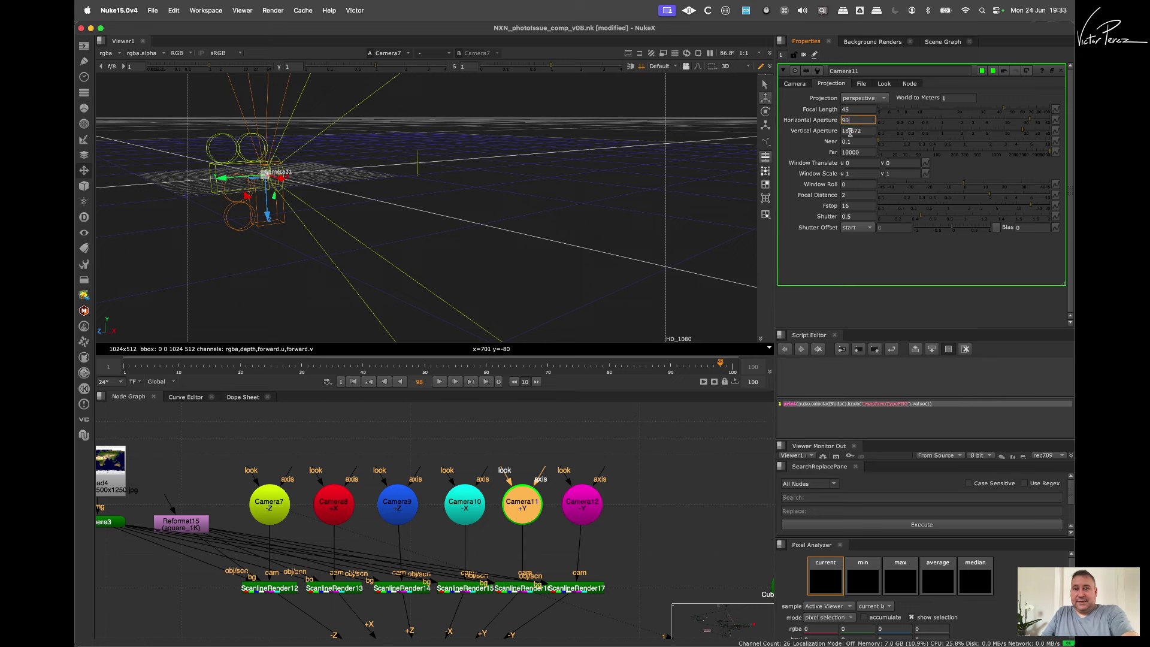
left_click(851, 131)
type("90")
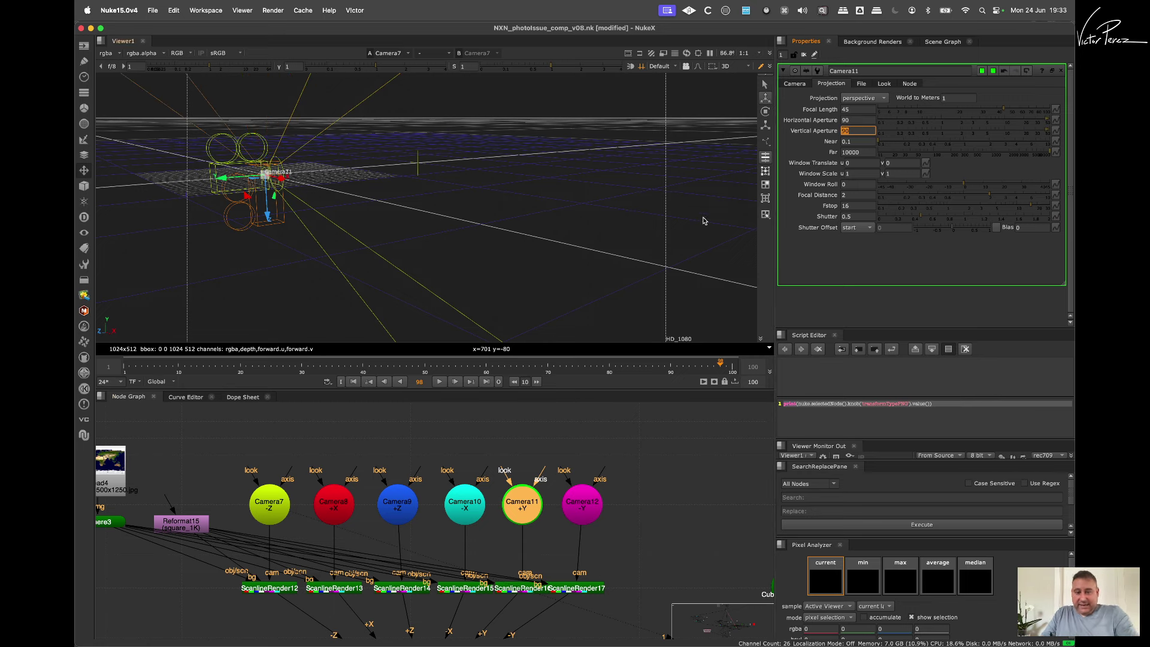
Step: Set Camera12's focal length to 45 and its horizontal and vertical apertures to 90
left_click(581, 502)
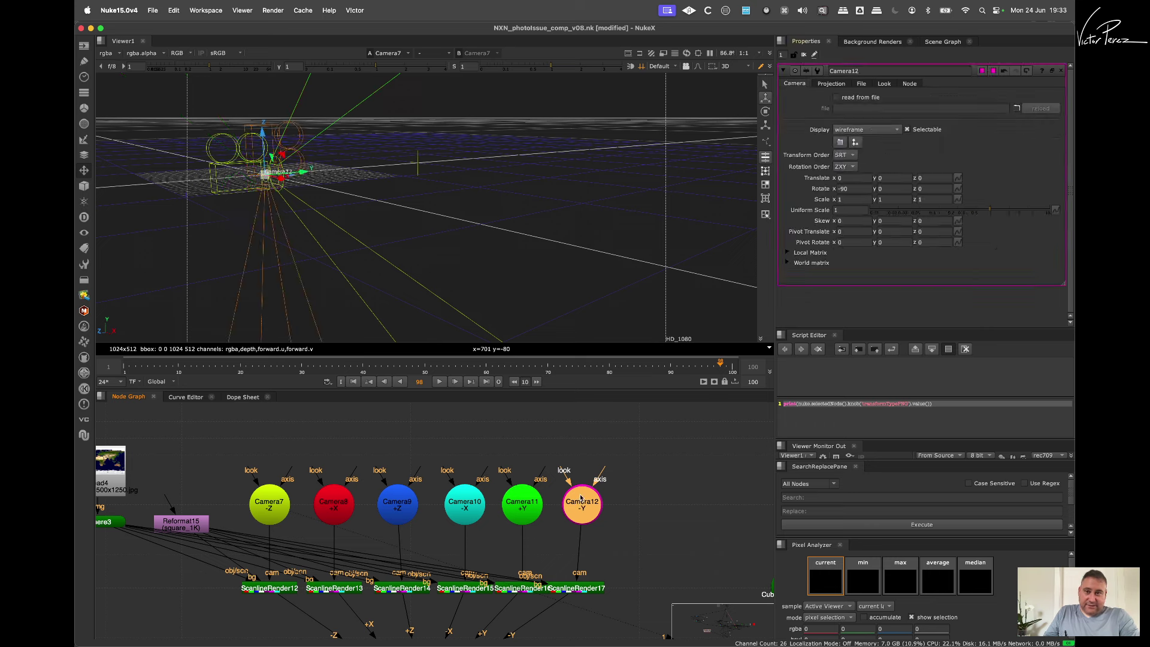
left_click(837, 84)
left_click(857, 110)
type("45")
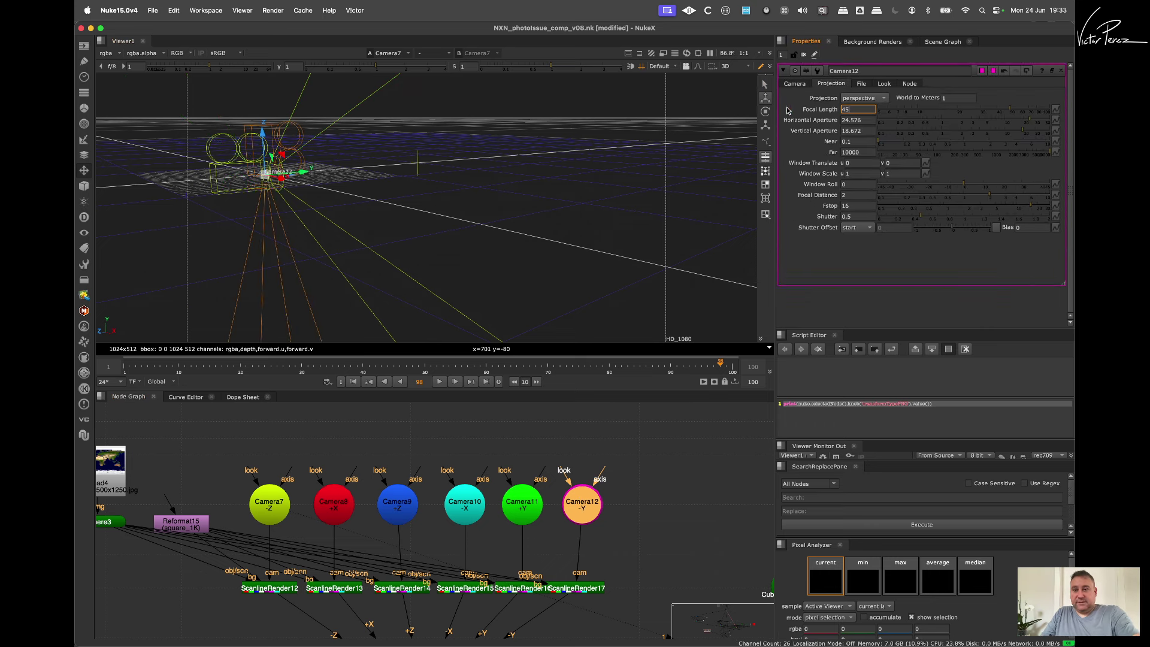
left_click(861, 119)
type("90")
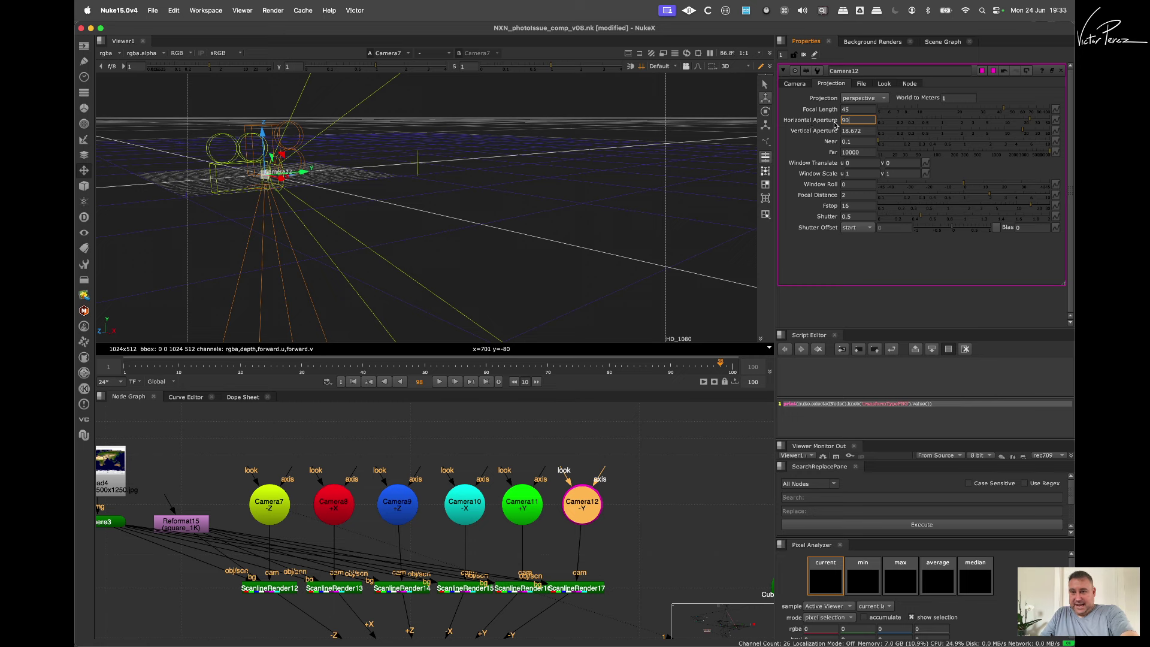
left_click(862, 130)
type("90")
key("Return")
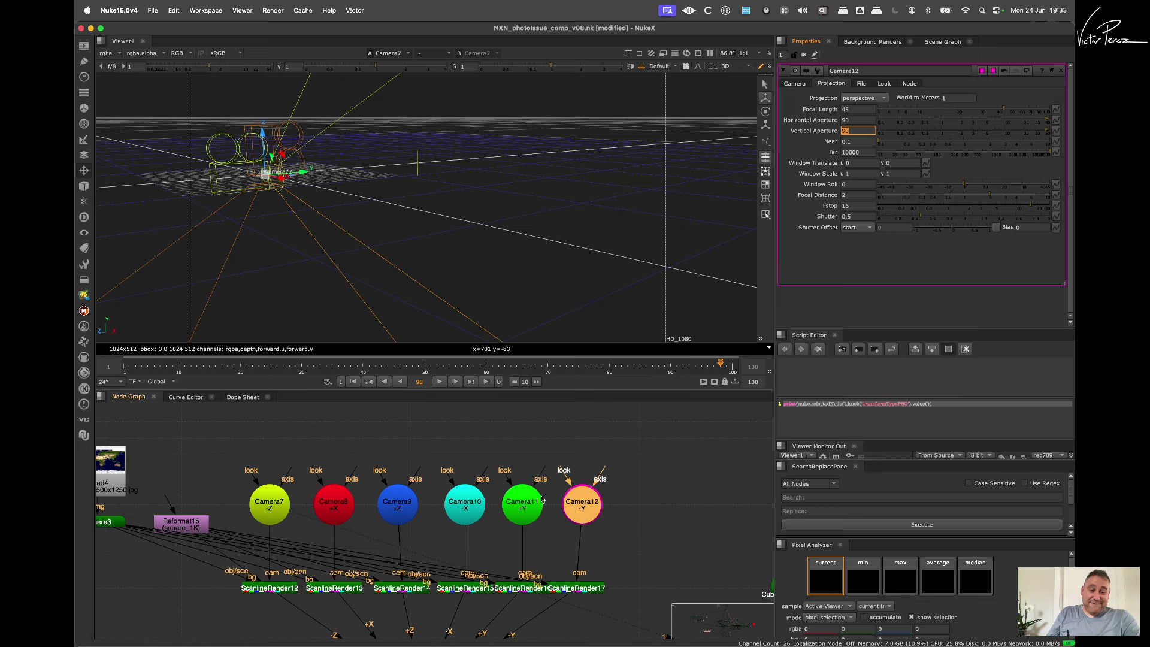
Step: Show the Scene9 cubical map preview in the 3D viewer and examine how the six camera frustums fit together from several angles
scroll(534, 495, "down", 5)
middle_click_drag(506, 577, 498, 517)
scroll(496, 516, "up", 5)
middle_click_drag(649, 478, 383, 552)
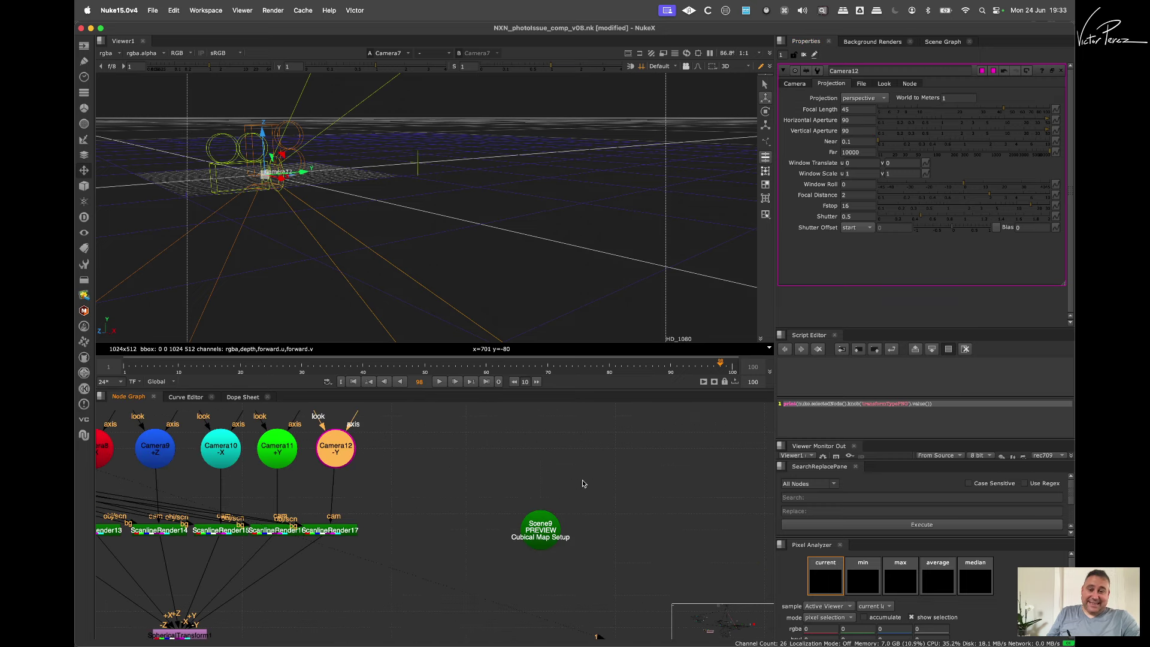
left_click(543, 529)
key("1")
left_click(526, 566)
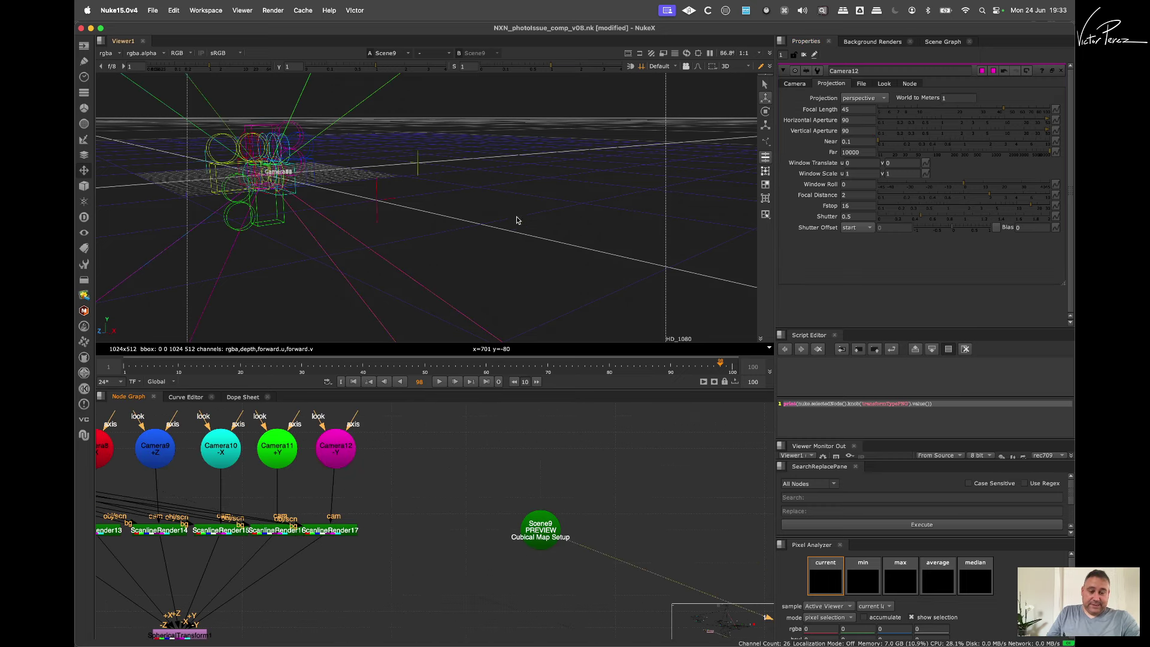
middle_click_drag(517, 218, 286, 295, "alt")
middle_click_drag(456, 214, 538, 178, "alt")
left_click_drag(538, 178, 483, 131, "ctrl")
left_click_drag(642, 192, 614, 214, "ctrl")
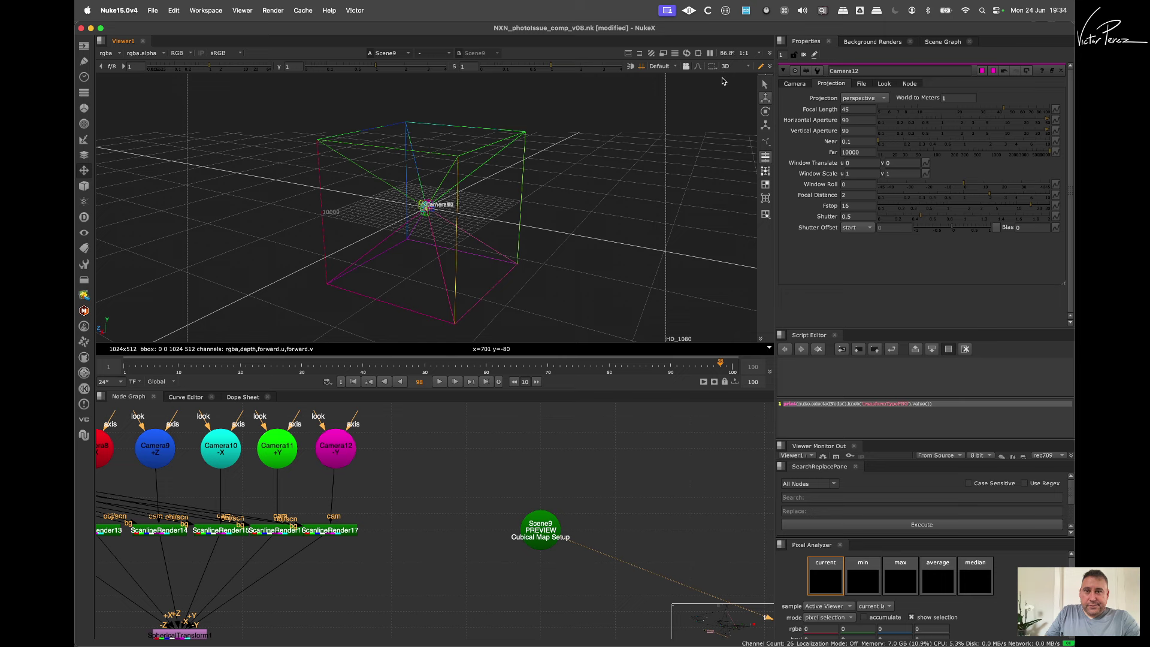
left_click(642, 68)
left_click_drag(424, 247, 540, 309, "super")
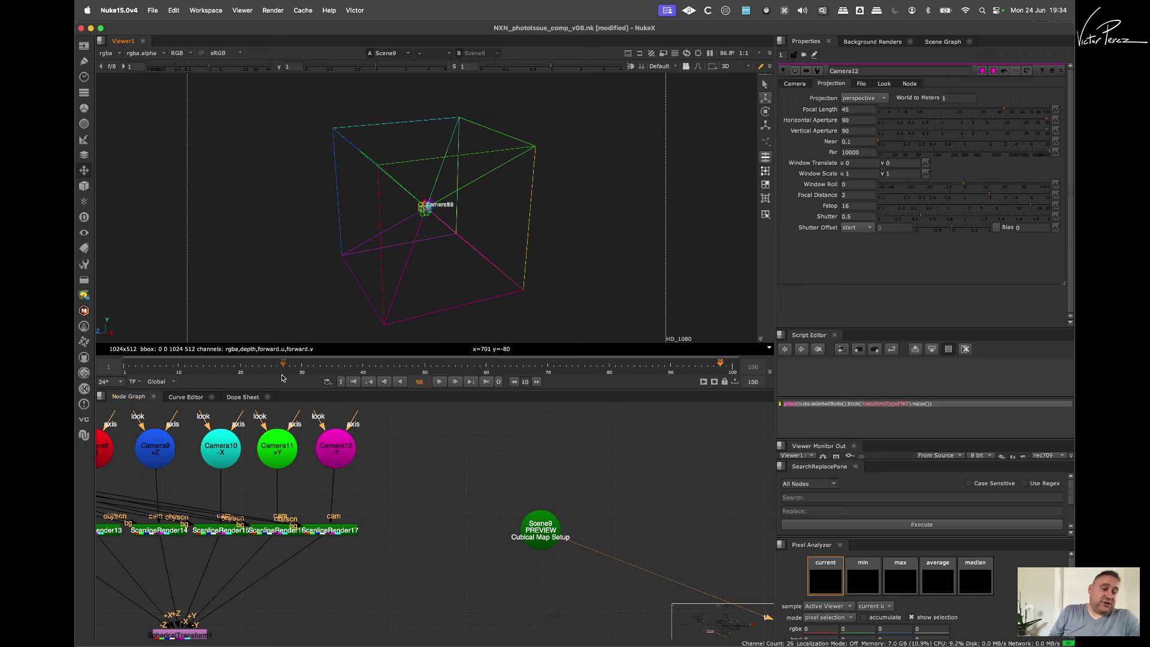
Step: Show the output of the SphericalTransform fed by the six ScanlineRender nodes in the viewer
scroll(341, 519, "down", 3)
middle_click_drag(341, 519, 480, 456)
scroll(368, 538, "up", 3)
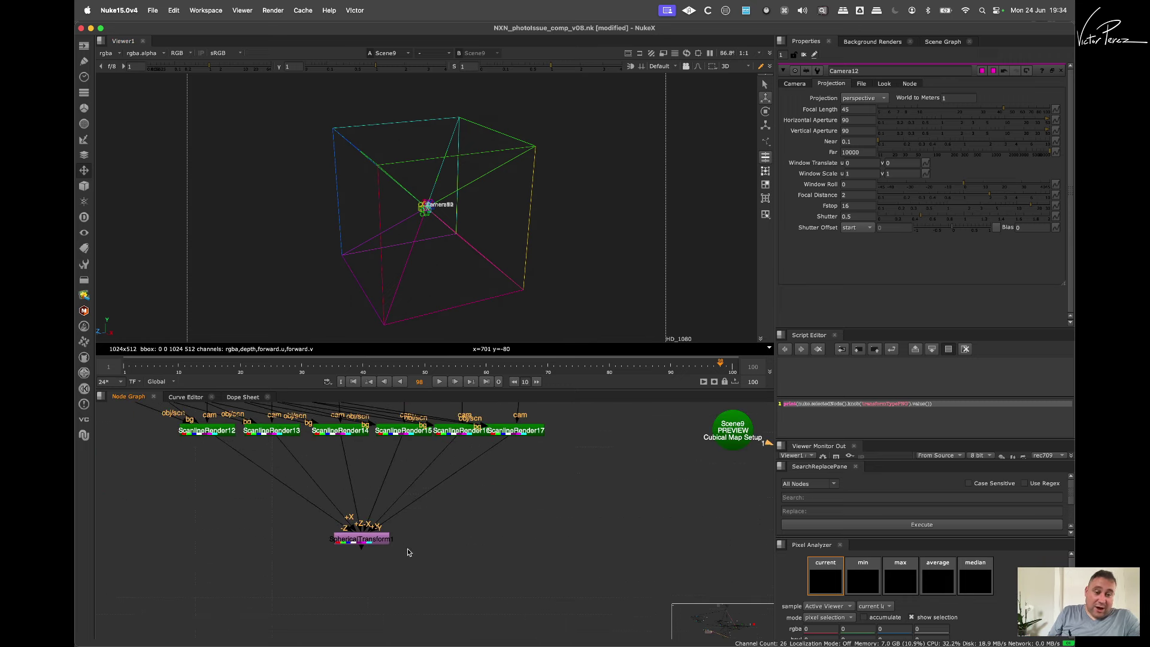
left_click_drag(413, 572, 302, 520)
key("1")
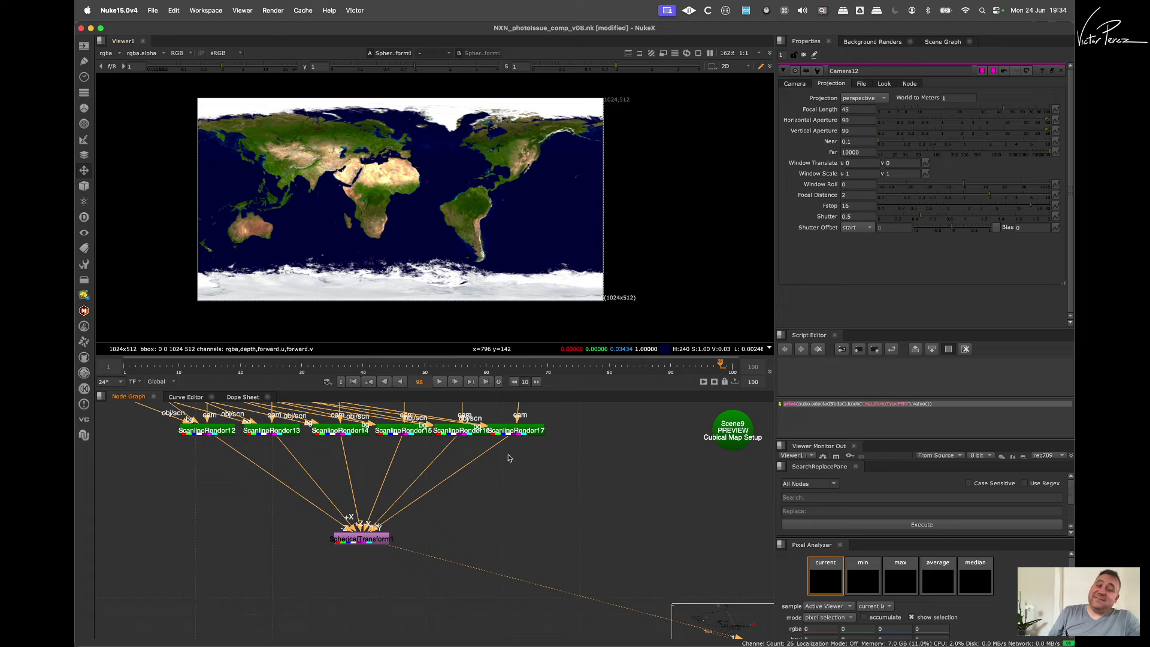
Step: Move the Read4 earth map node up to make room between it and Sphere3
scroll(503, 454, "down", 5)
middle_click_drag(426, 457, 437, 518)
scroll(259, 467, "up", 9)
middle_click_drag(283, 491, 295, 552)
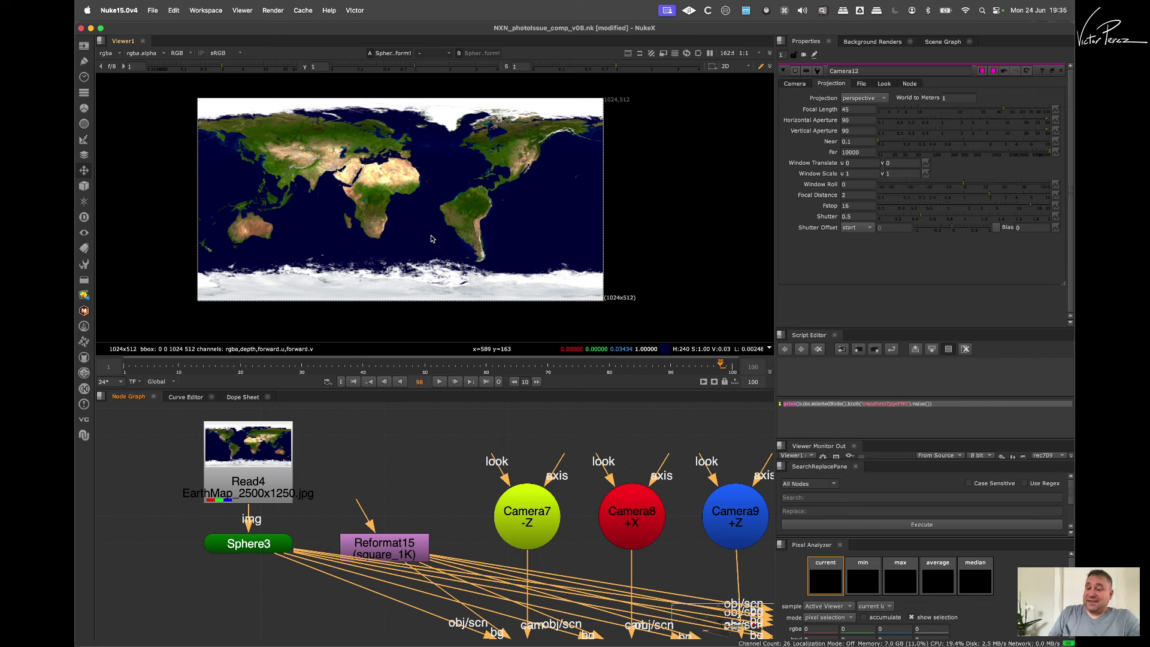
left_click_drag(268, 478, 267, 441)
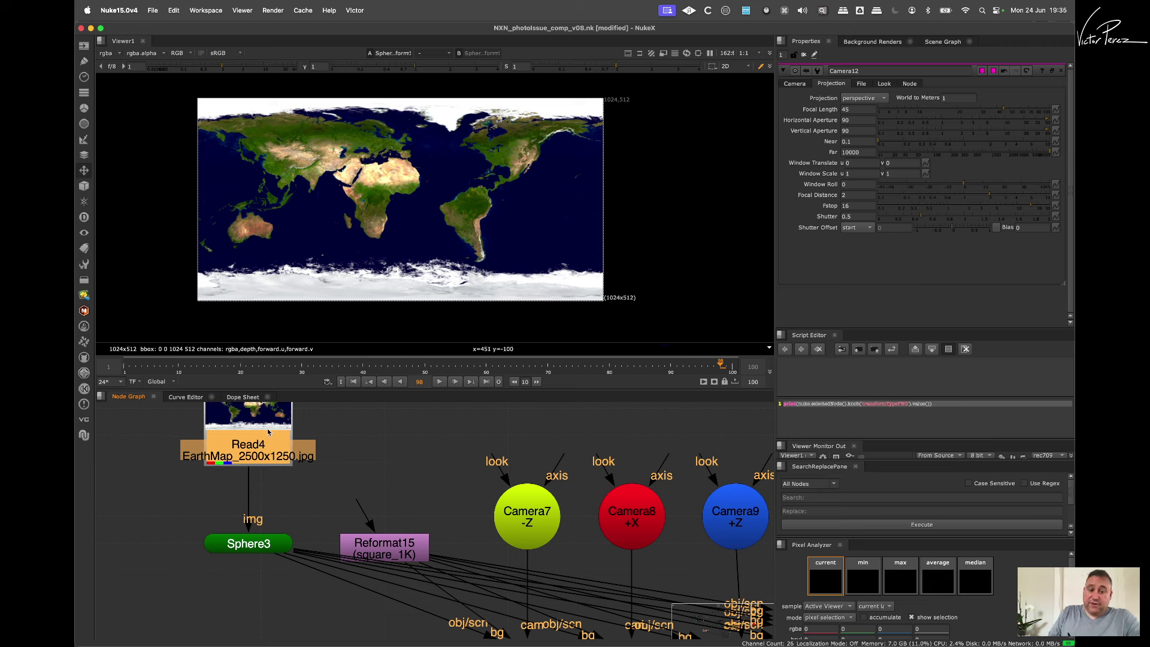
Step: Insert a Mirror node between Read4 and Sphere3 and enable its horizontal flop
key("Tab")
type("in")
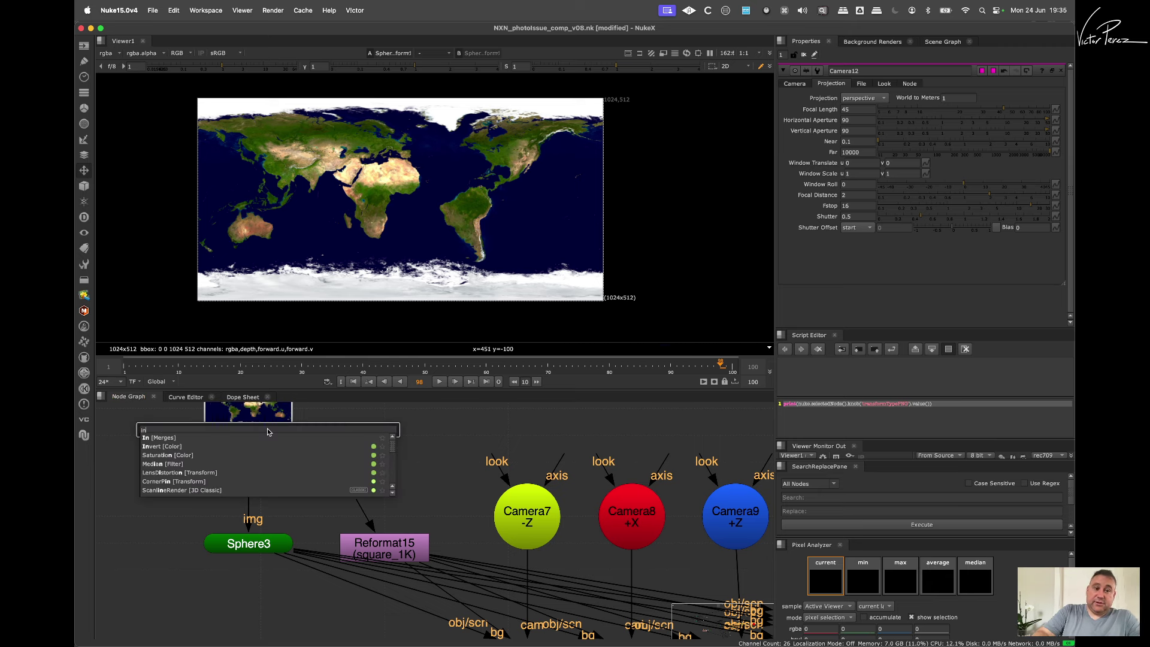
key("Escape")
key("Tab")
type("milrror")
key("Down")
key("Return")
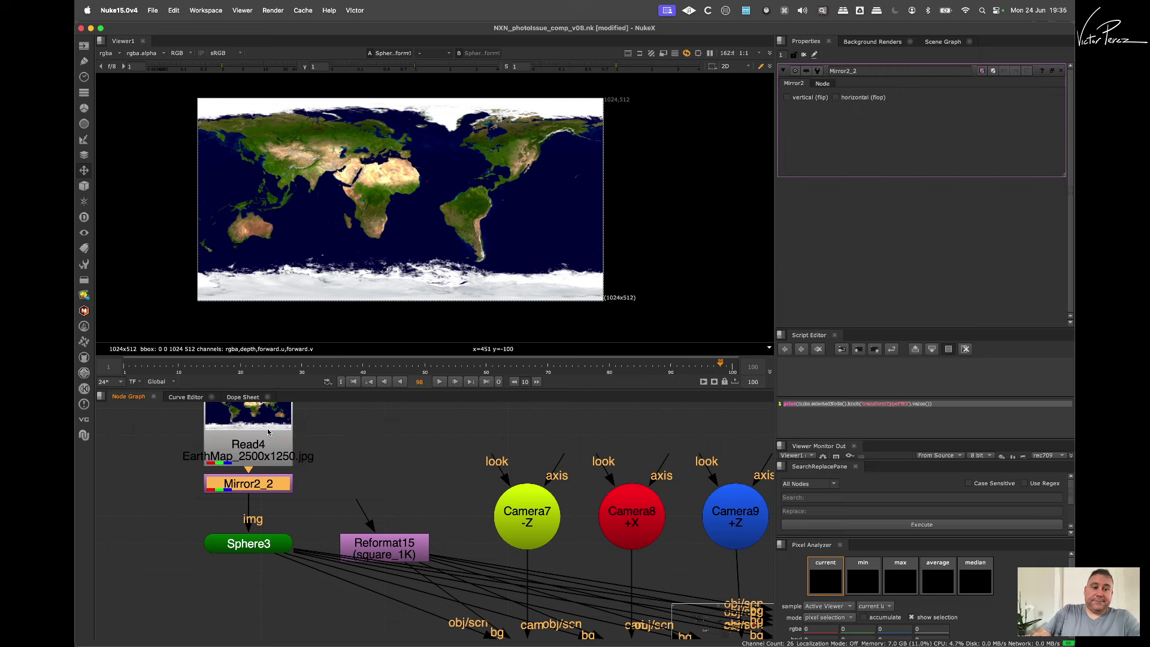
left_click(851, 96)
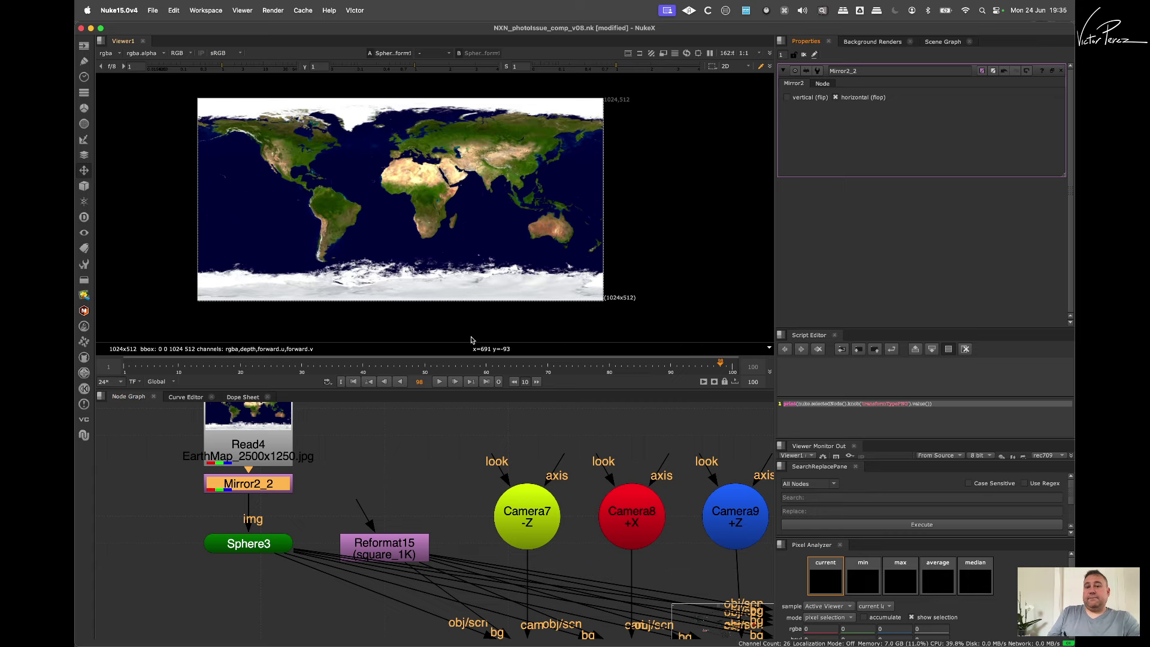
Step: Examine the lat-long output up close for seams and stray pixels where the cube faces meet
scroll(412, 199, "up", 6)
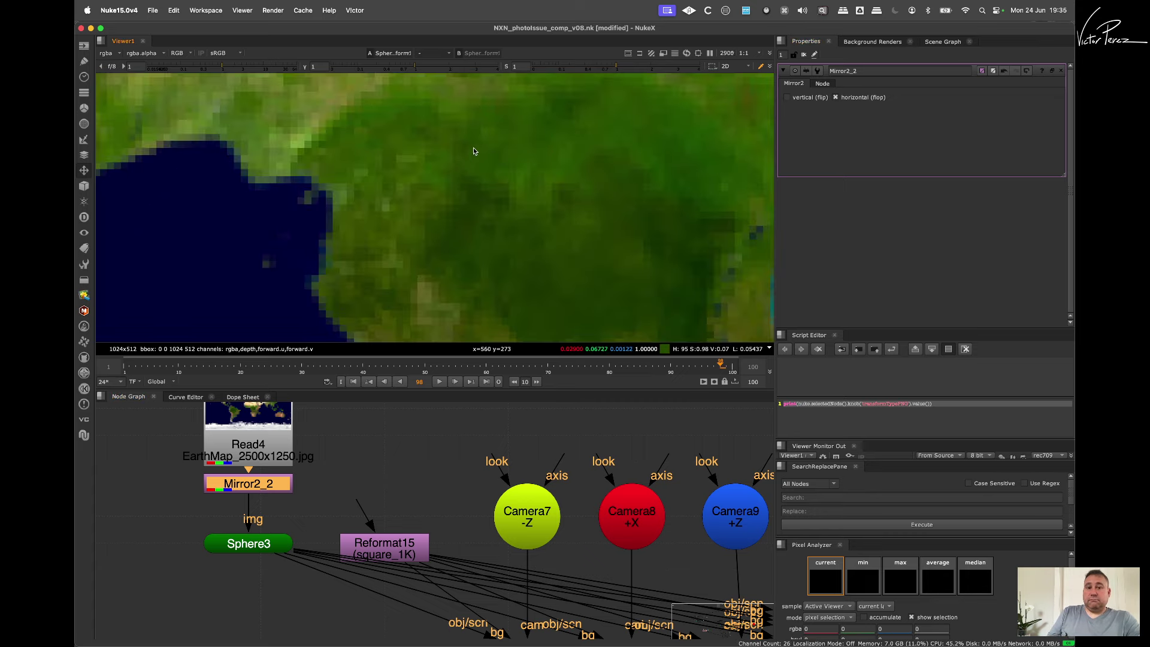
scroll(454, 151, "down", 8)
scroll(454, 150, "up", 8)
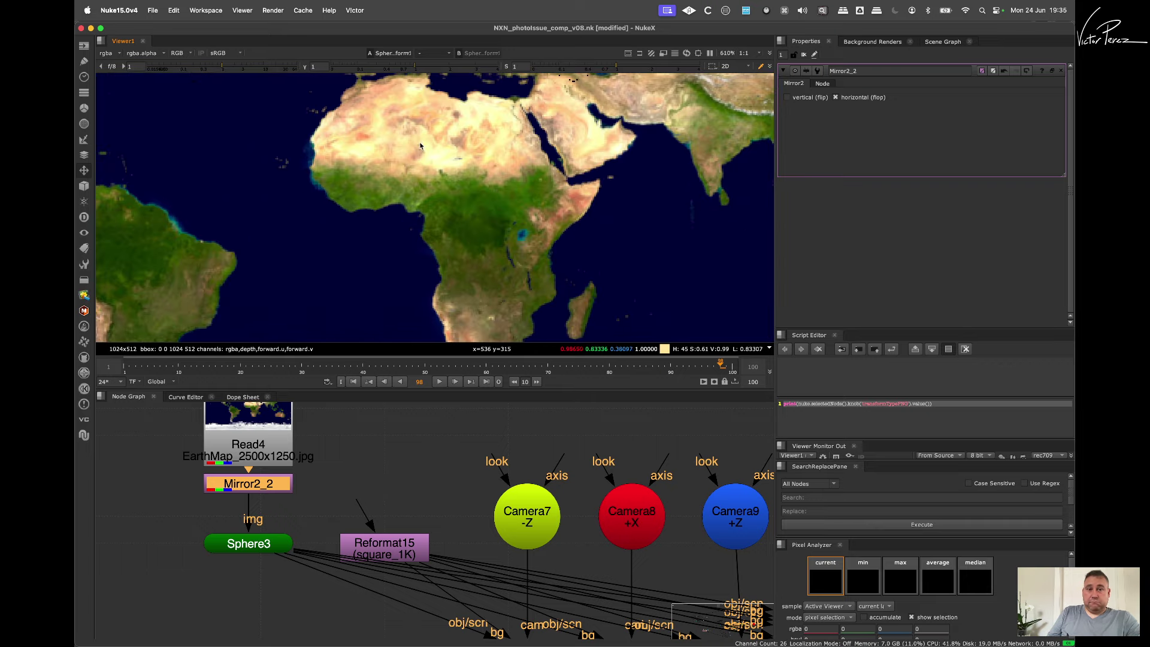
scroll(178, 528, "down", 6)
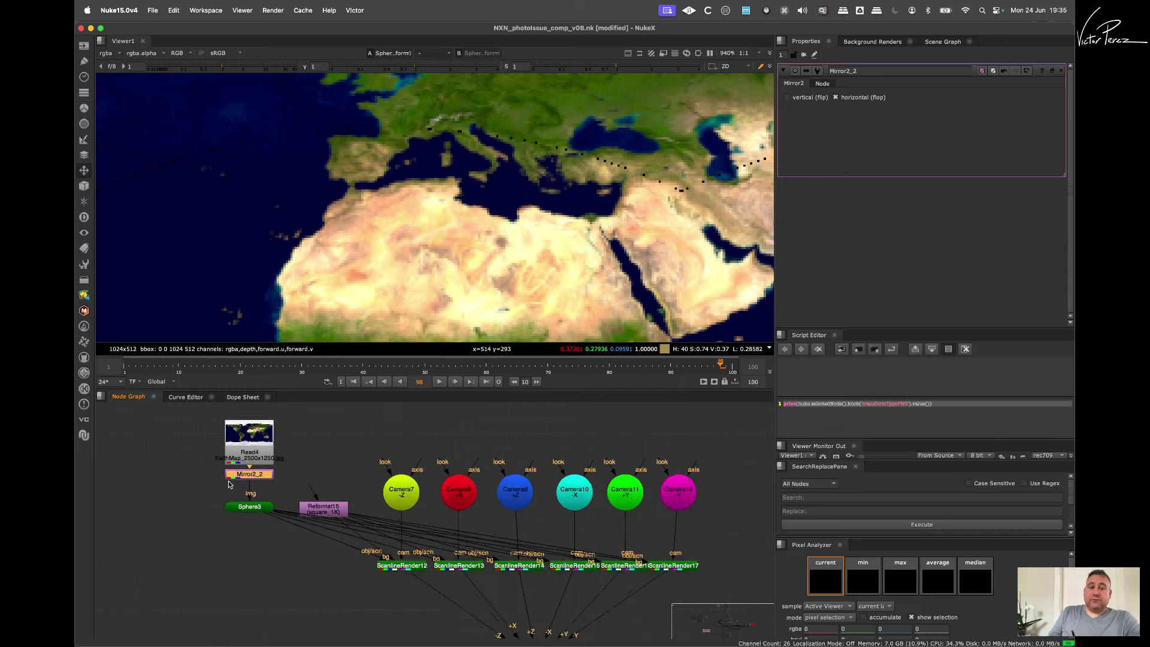
scroll(501, 215, "down", 10)
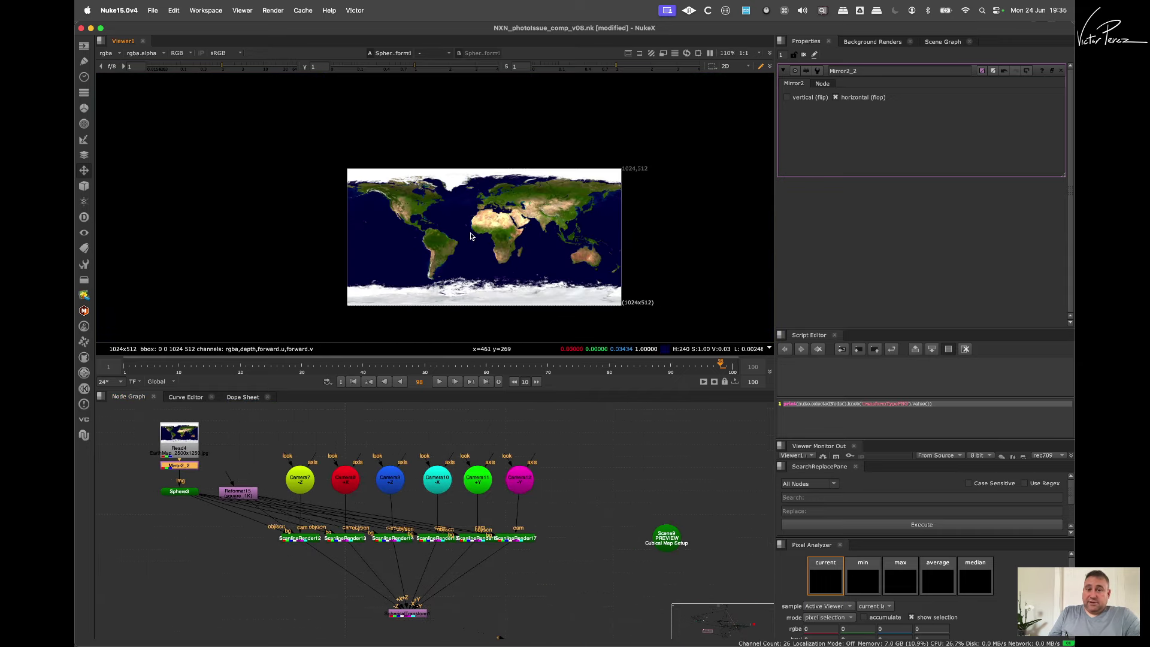
scroll(539, 222, "up", 3)
scroll(560, 228, "up", 10)
scroll(540, 234, "down", 8)
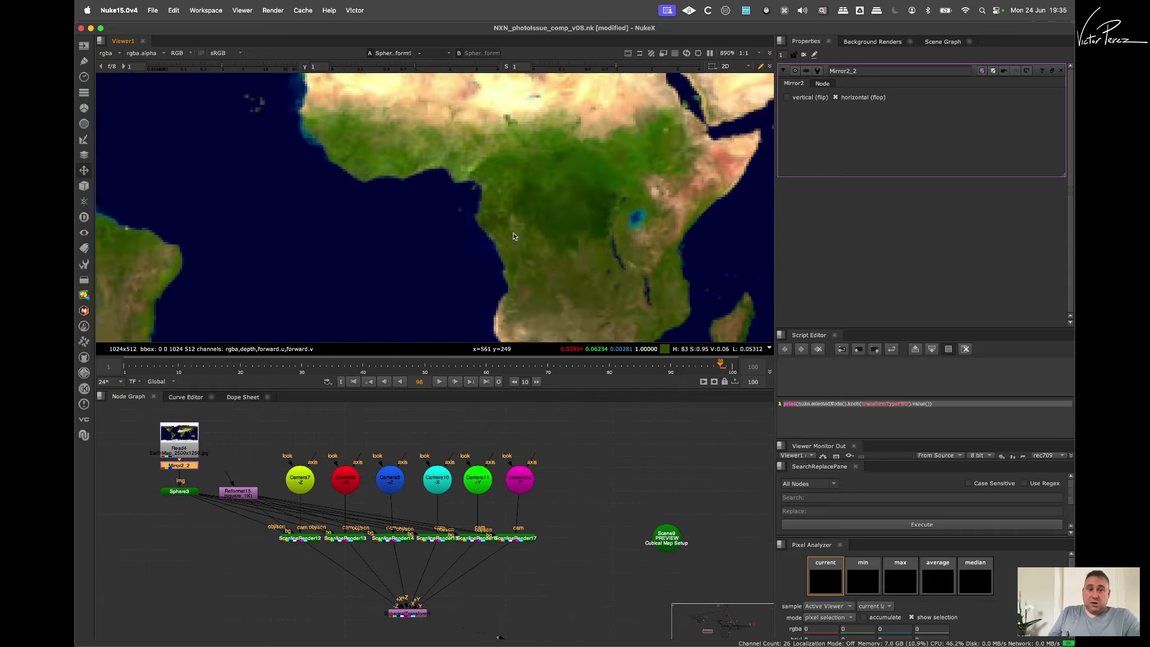
scroll(467, 228, "up", 5)
scroll(478, 187, "down", 6)
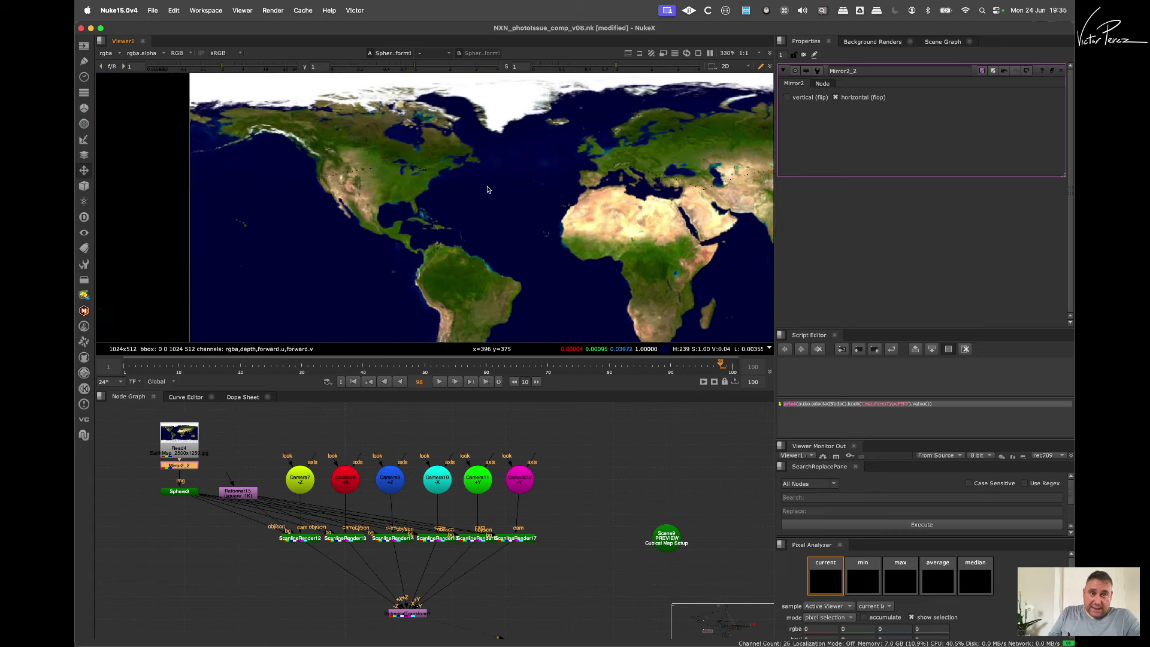
scroll(515, 186, "up", 10)
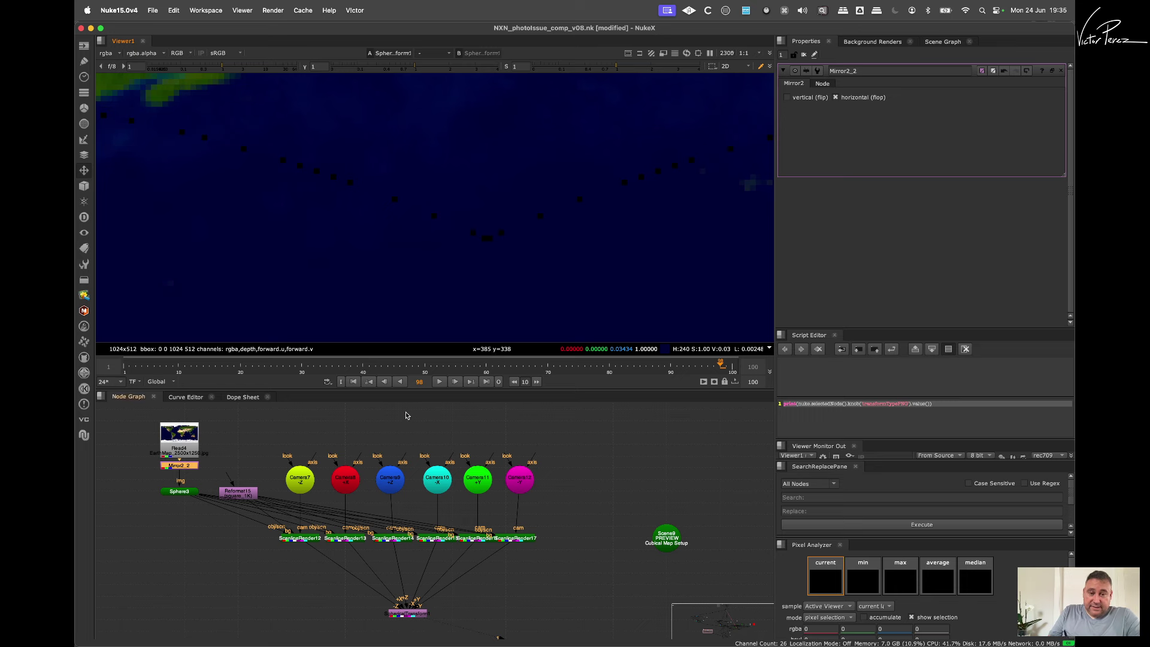
scroll(240, 492, "down", 3)
scroll(246, 493, "up", 5)
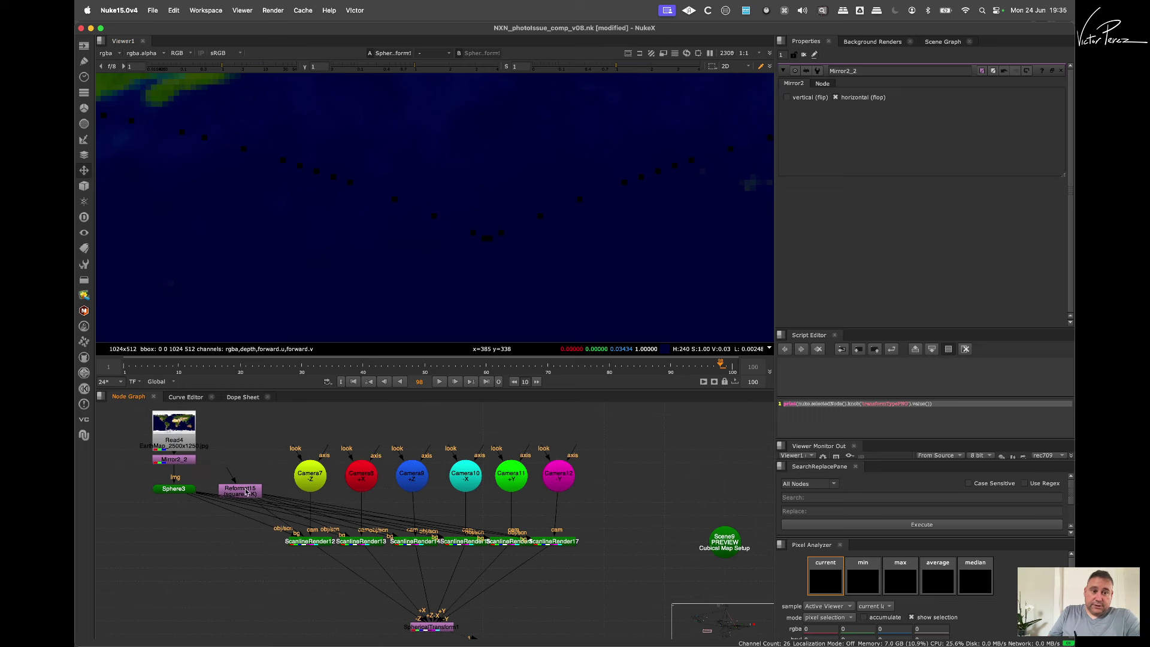
Step: Move Reformat15 up slightly in the node graph and set its output format to square_4k 4096x4096
left_click_drag(245, 493, 251, 478)
double_click(252, 477)
left_click(871, 109)
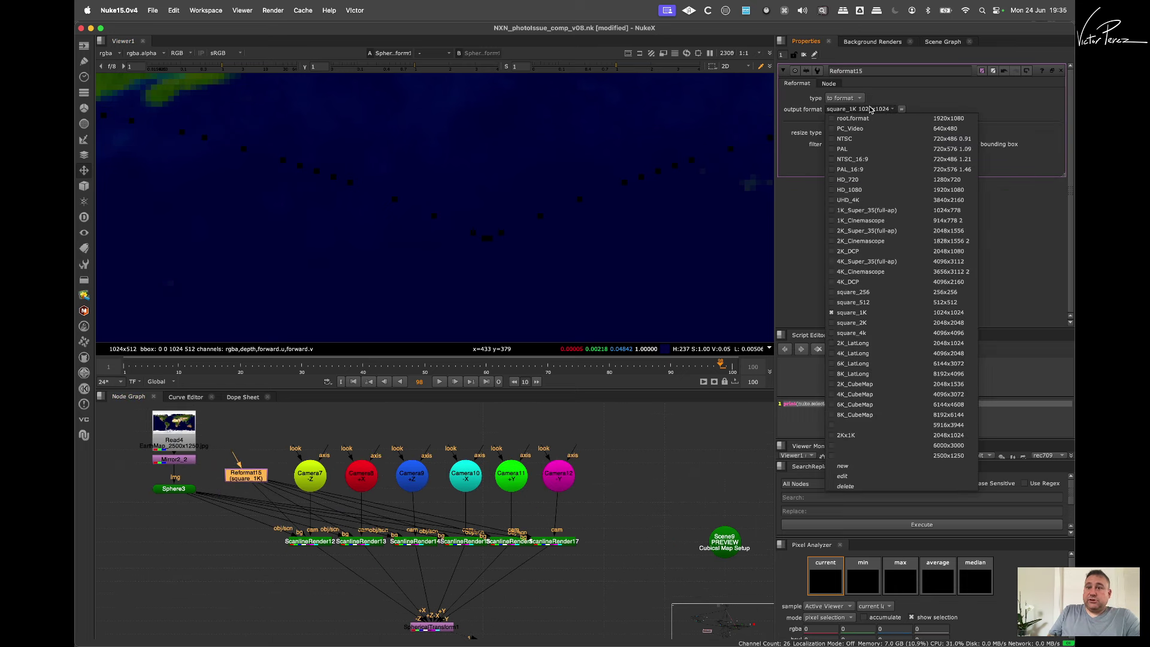
left_click(875, 335)
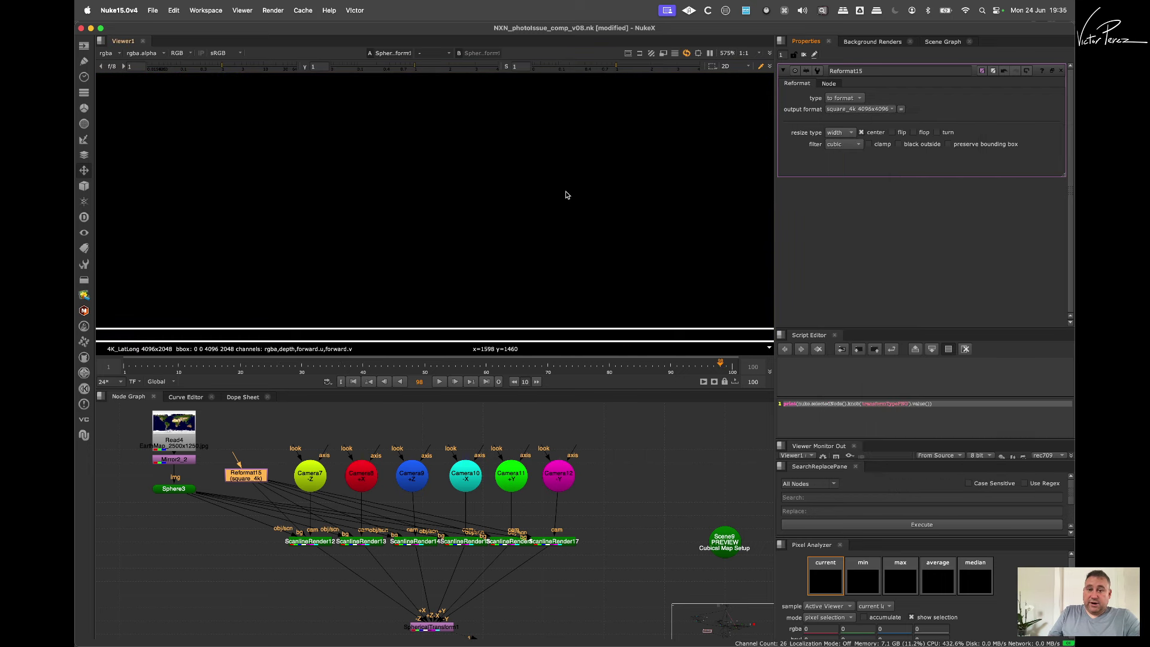
Step: Examine the SphericalTransform lat-long output around Spain and the Mediterranean for sharpness and seams between cube faces
scroll(563, 210, "down", 10)
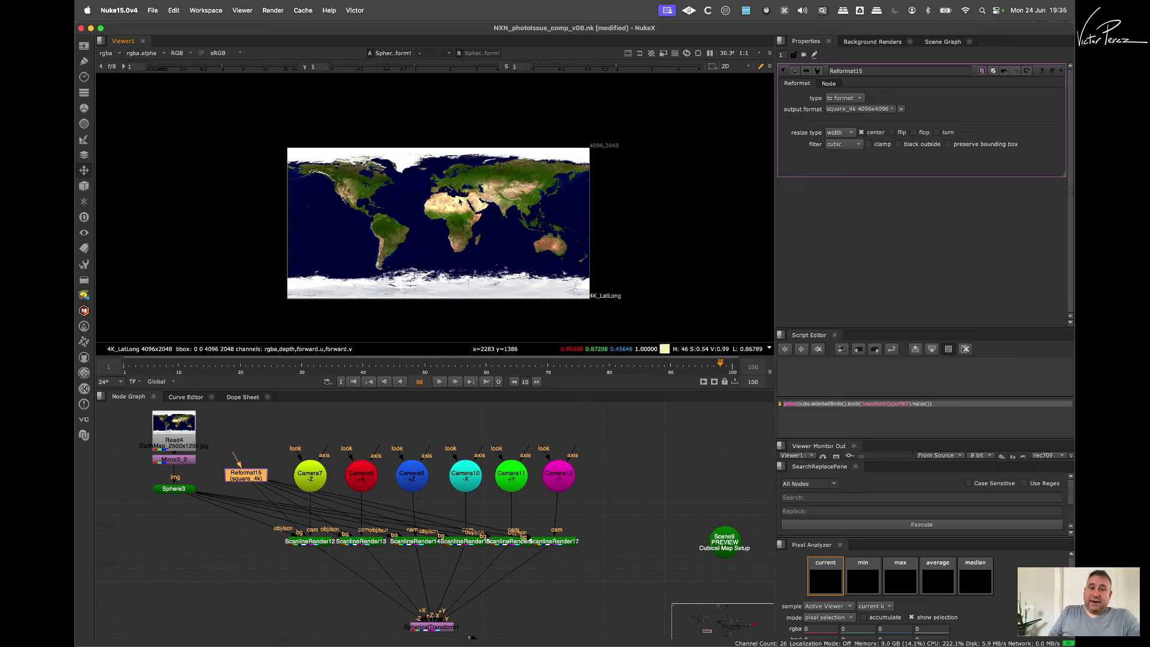
scroll(453, 177, "up", 7)
scroll(453, 176, "up", 3)
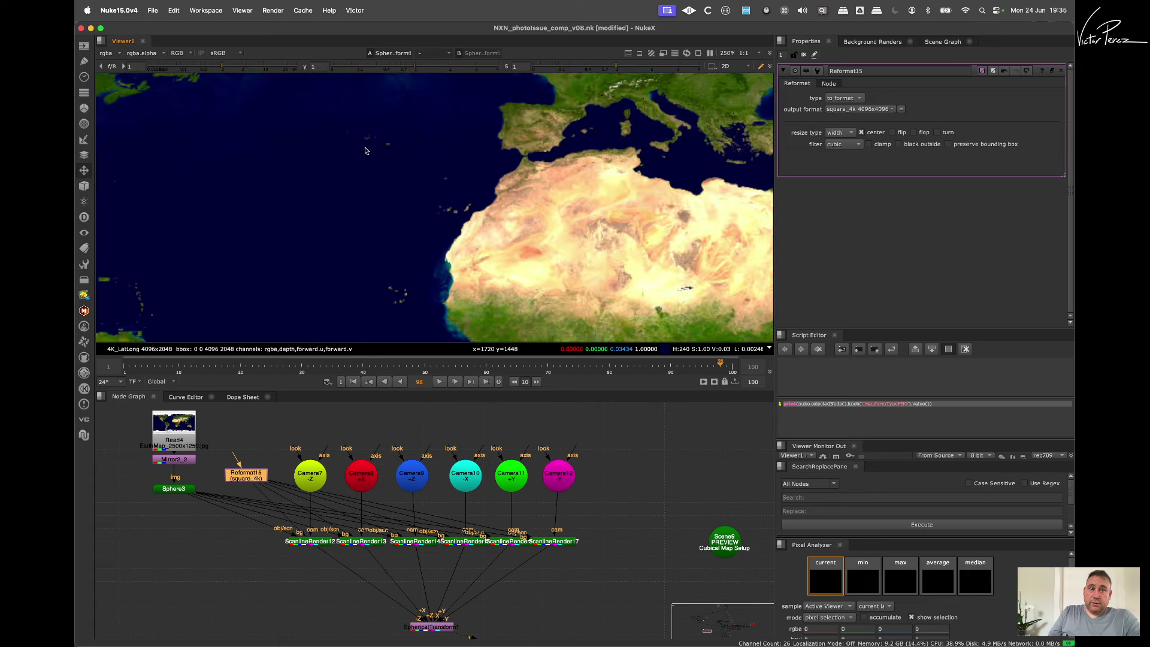
key("f")
scroll(359, 180, "up", 10)
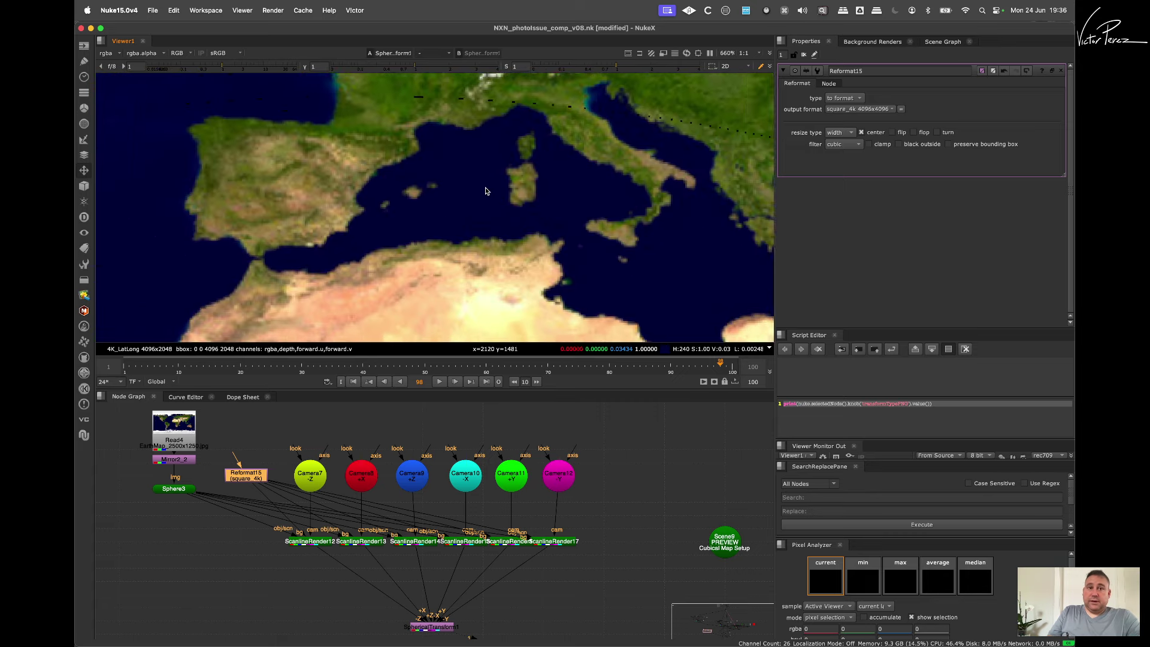
middle_click_drag(351, 199, 446, 223)
middle_click_drag(230, 476, 260, 477)
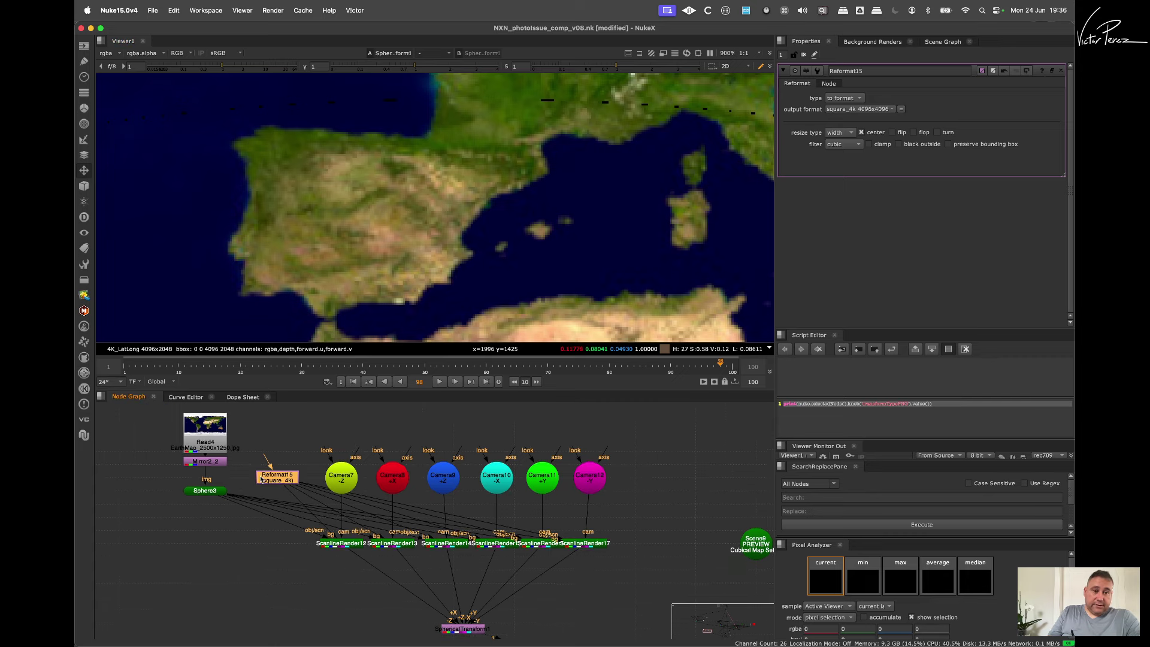
Step: View the Mirror2_2 output and the original Read4 map, and inspect the same Mediterranean area for comparison
left_click(213, 462)
key("1")
middle_click_drag(575, 189, 384, 356, "alt")
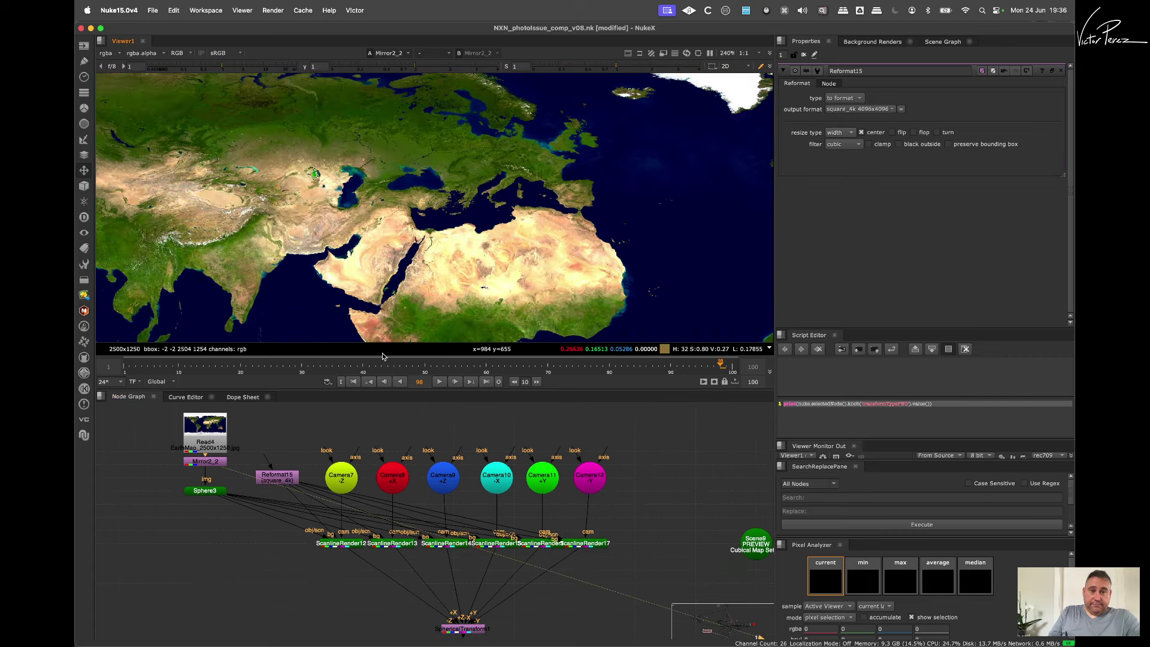
left_click(204, 430)
key("1")
scroll(629, 156, "up", 6)
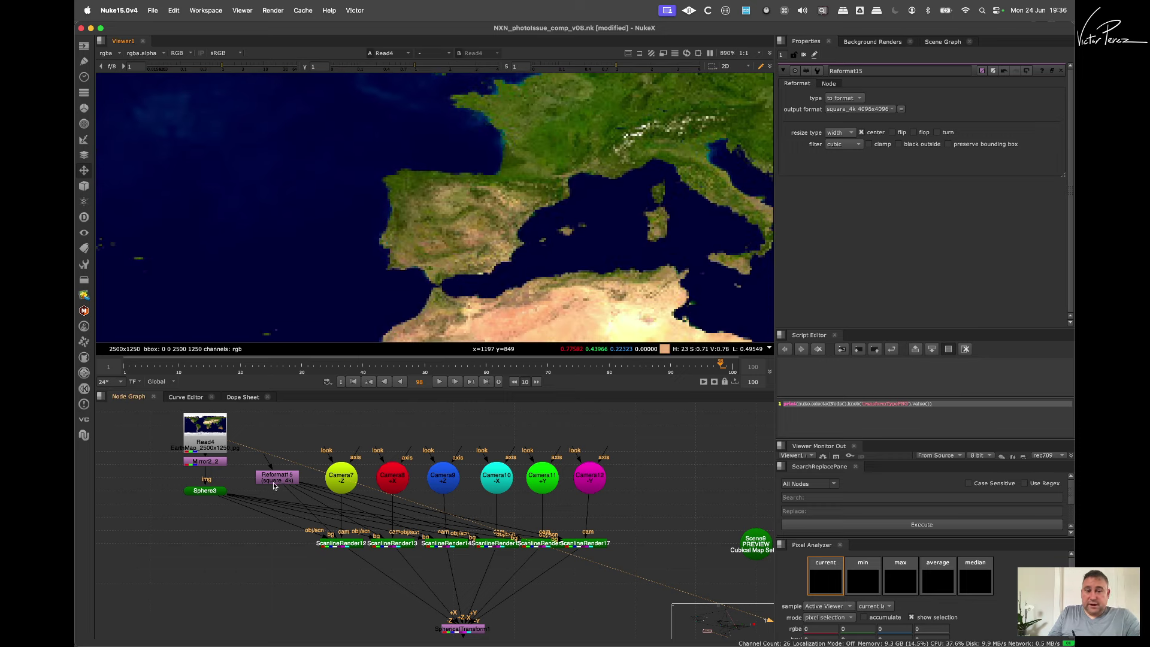
Step: Review the six-camera setup in the node graph and highlight all nodes feeding the SphericalTransform
scroll(266, 488, "up", 4)
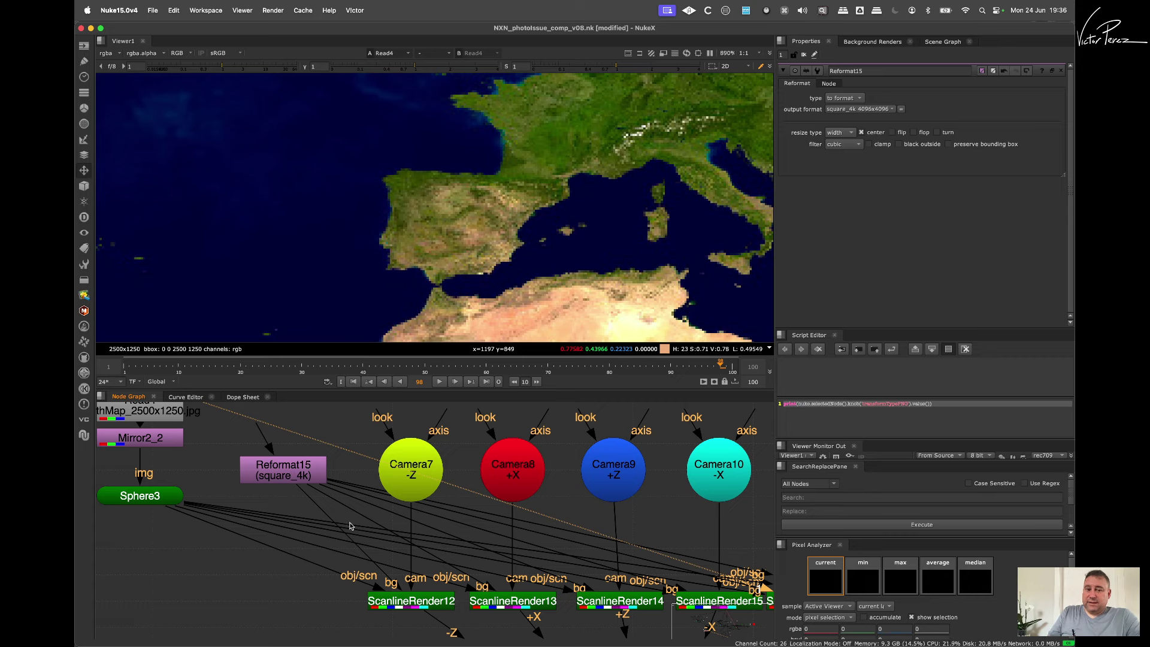
scroll(345, 517, "down", 5)
middle_click_drag(482, 600, 471, 550)
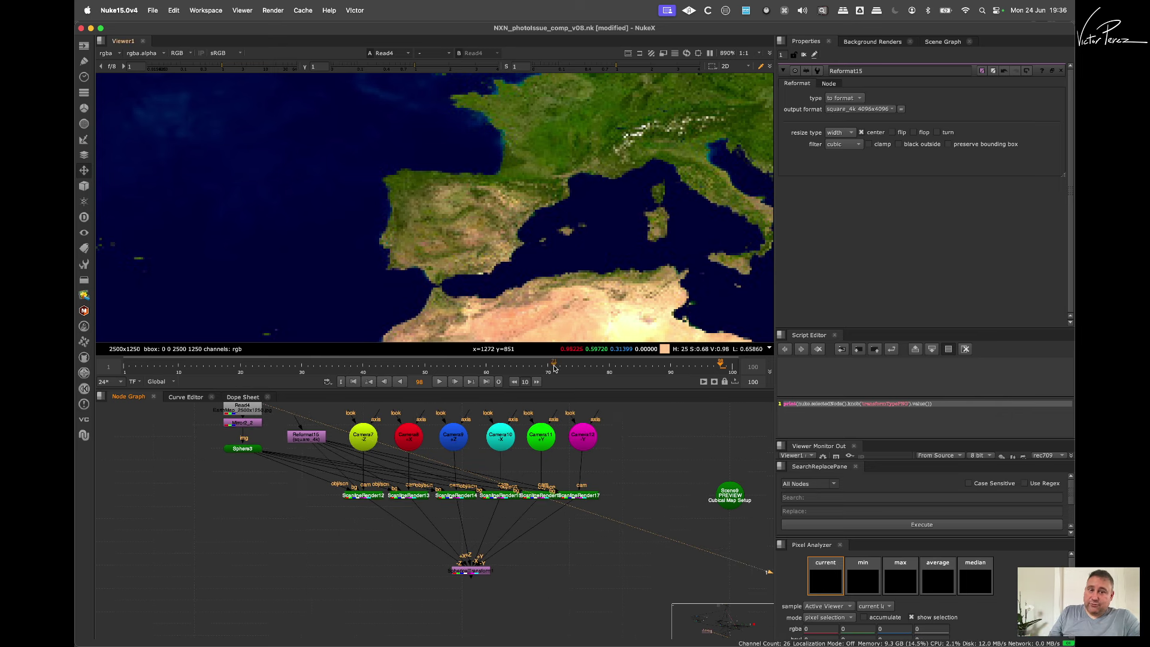
scroll(473, 572, "up", 2)
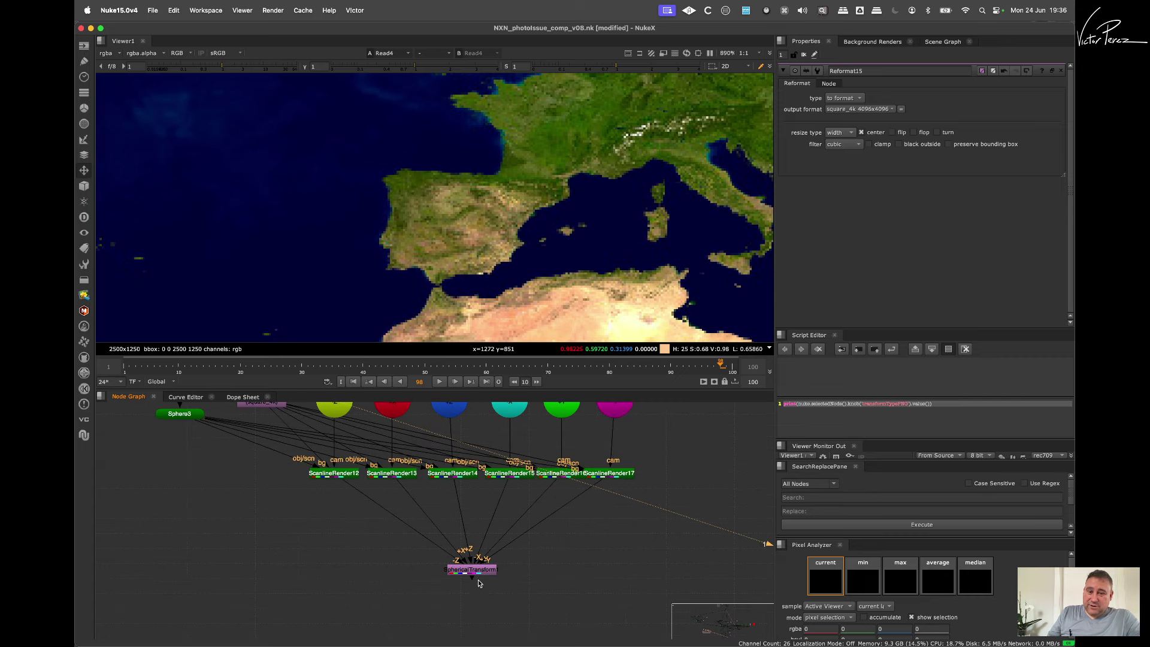
left_click(480, 575, "ctrl")
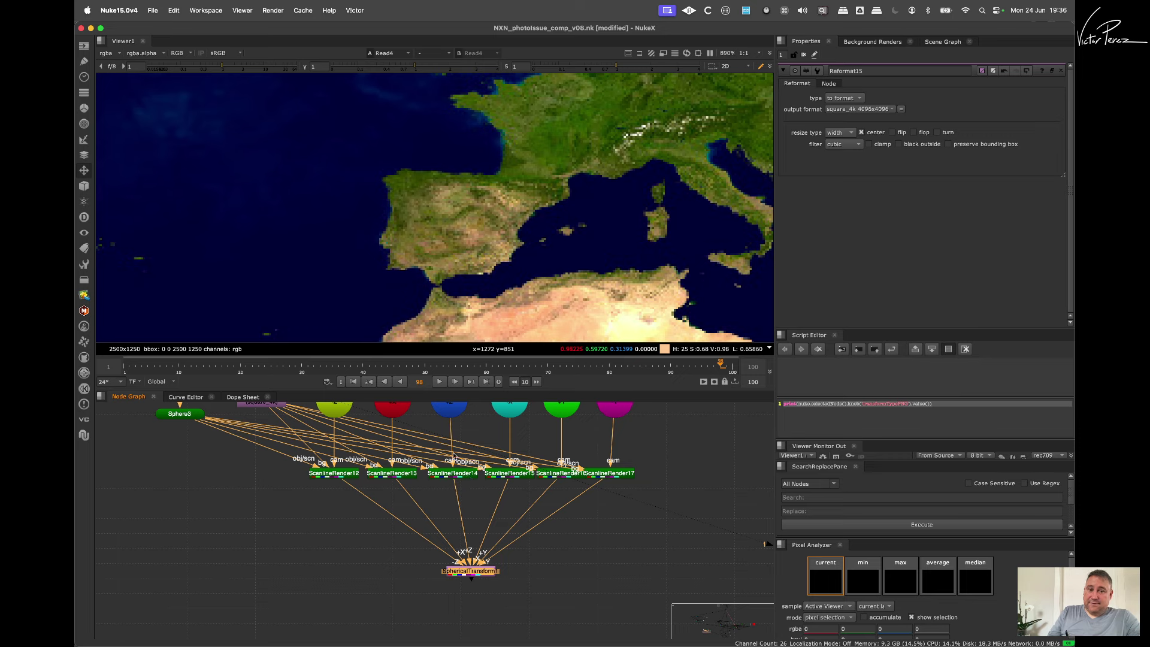
scroll(502, 489, "down", 3)
middle_click_drag(490, 516, 488, 550)
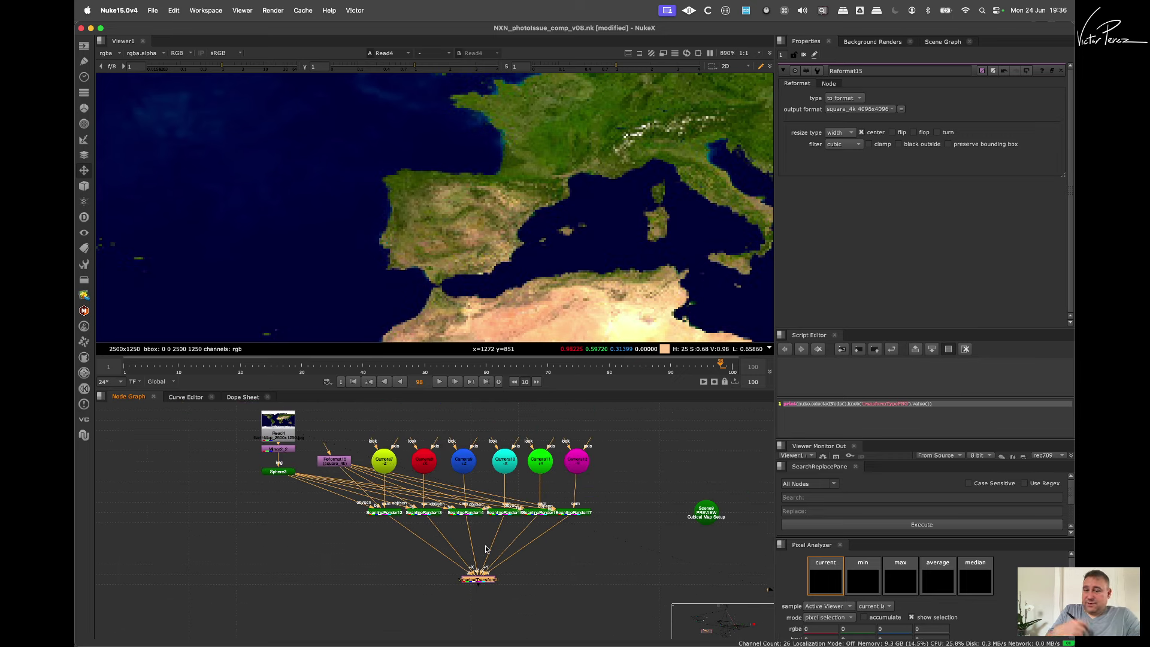
Step: Paste a copy of the SphericalTransform node into the empty area beside Sphere3 and open its properties
left_click_drag(520, 570, 438, 609)
middle_click_drag(245, 461, 377, 478)
scroll(377, 478, "up", 5)
left_click(312, 490)
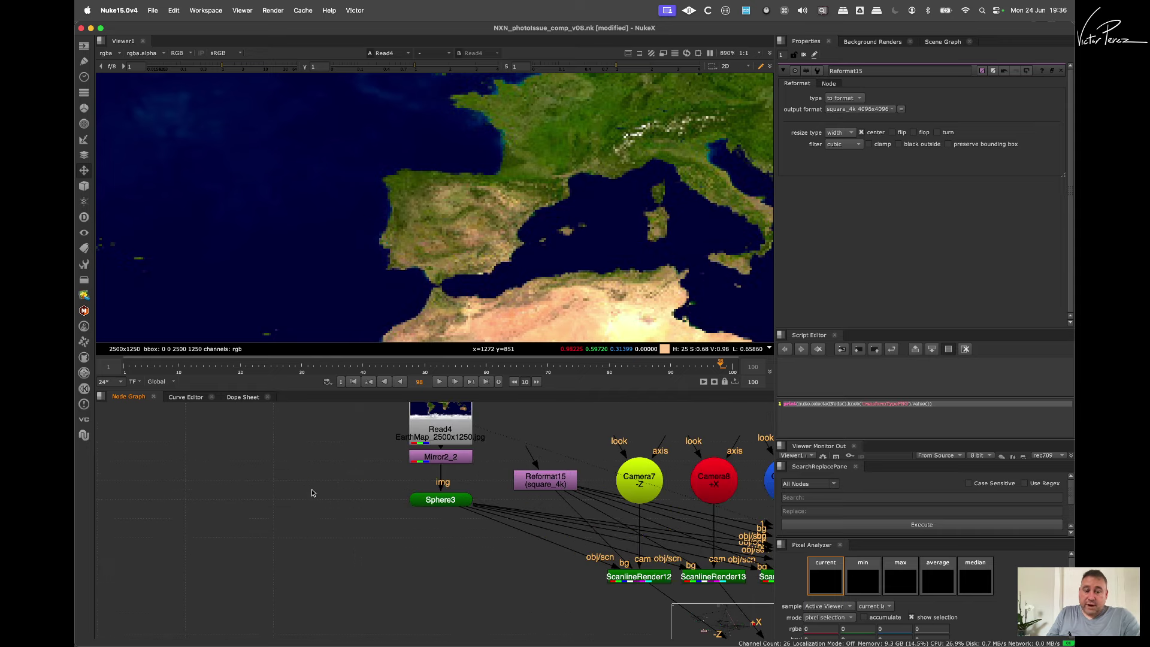
key("super+v")
double_click(314, 487)
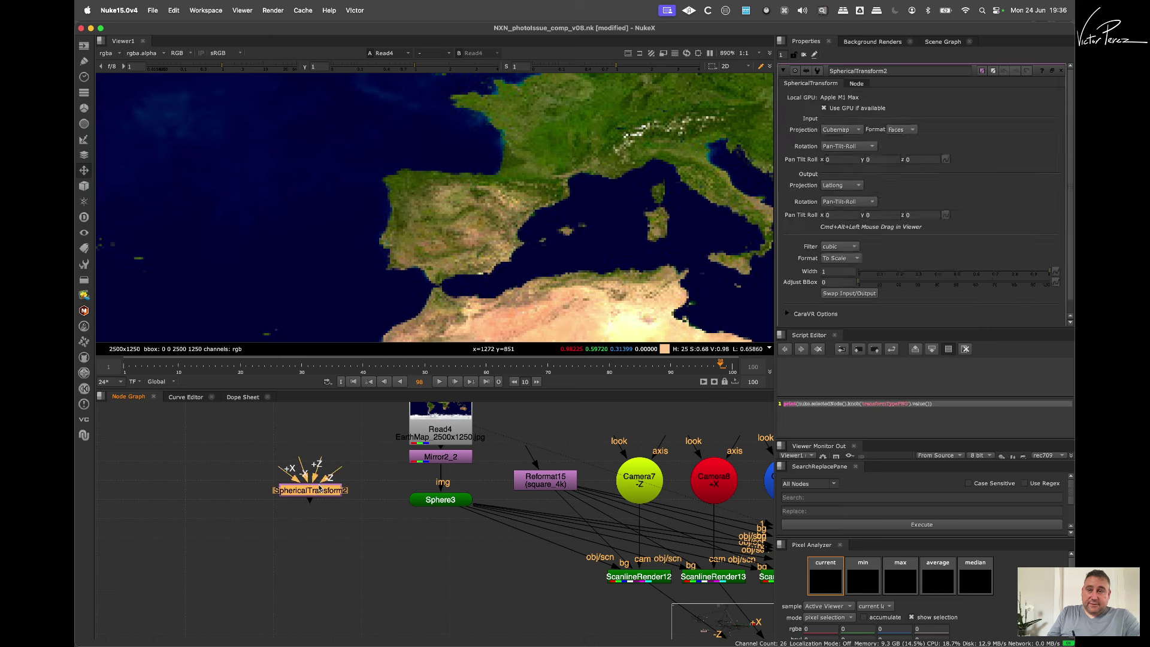
Step: Set the copied SphericalTransform's input projection to Latlong and its output projection to Cubemap
left_click(853, 131)
left_click(845, 120)
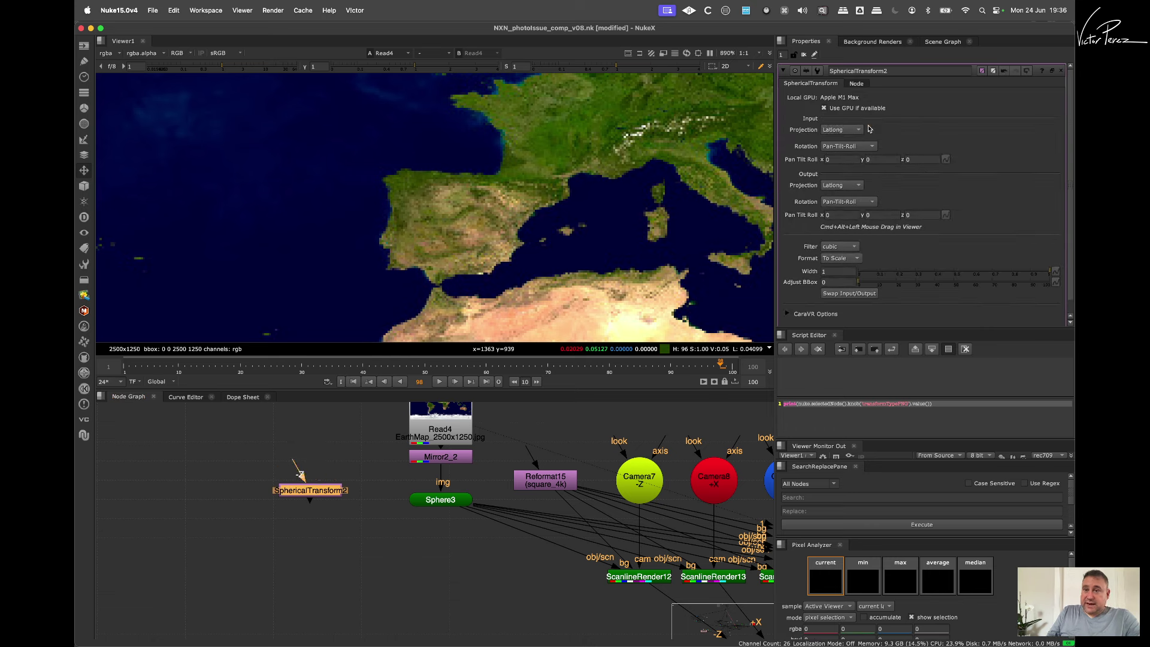
left_click(847, 186)
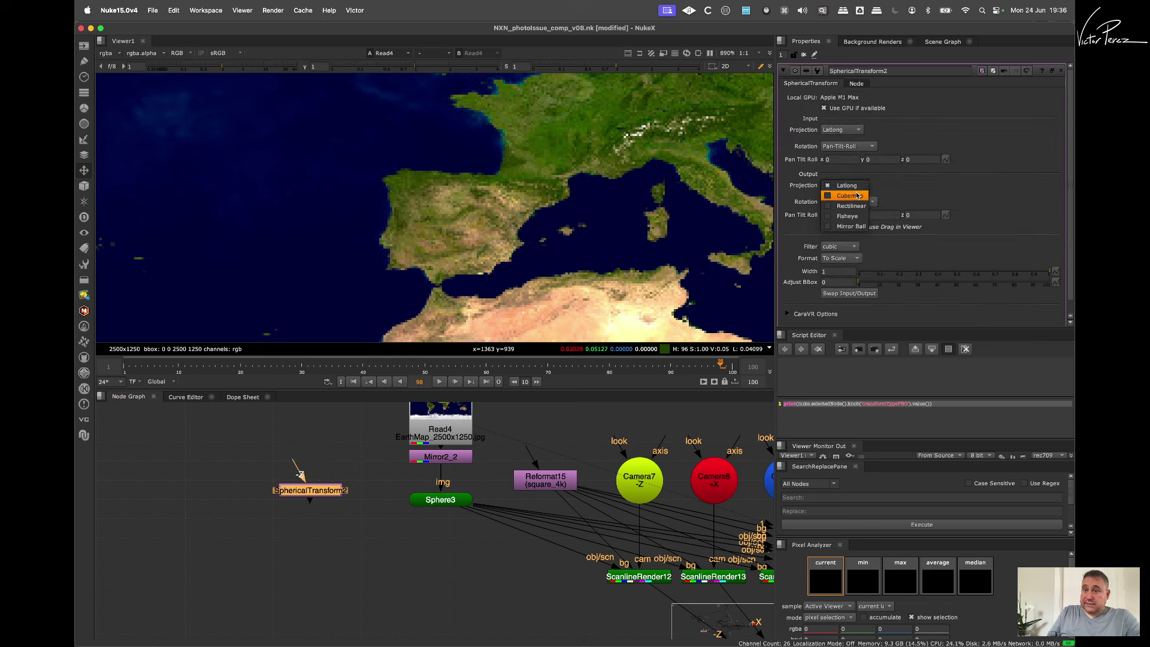
left_click(862, 198)
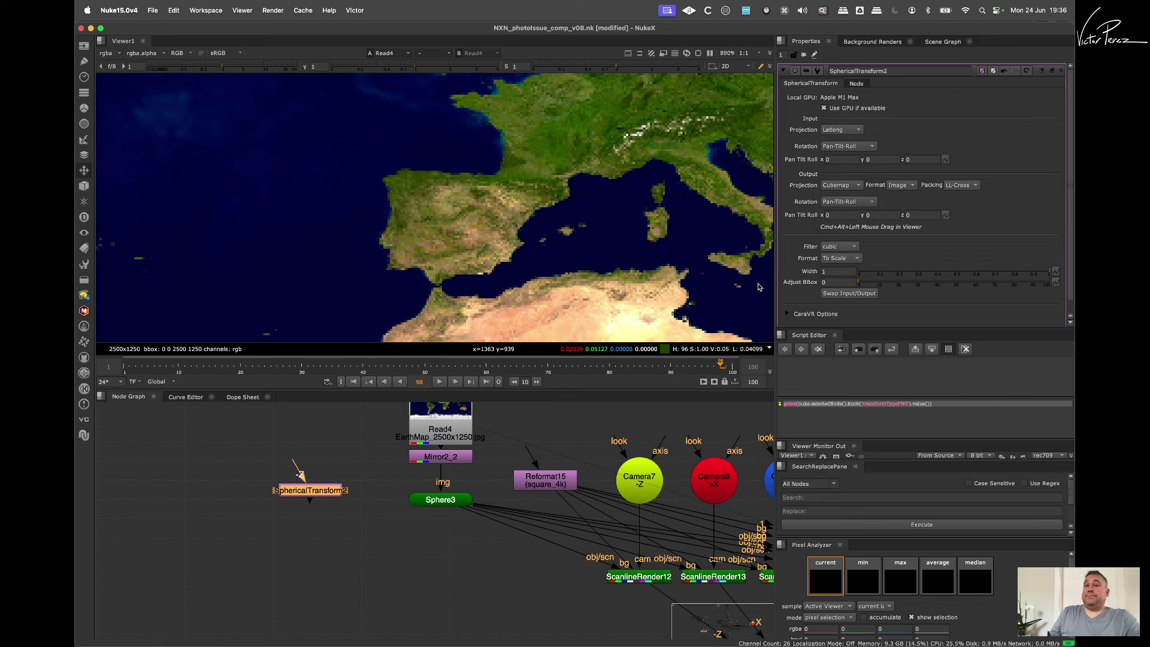
Step: Connect the copied SphericalTransform to the Read4 earth map and view its full cube-map output
left_click_drag(317, 451, 429, 422)
key("1")
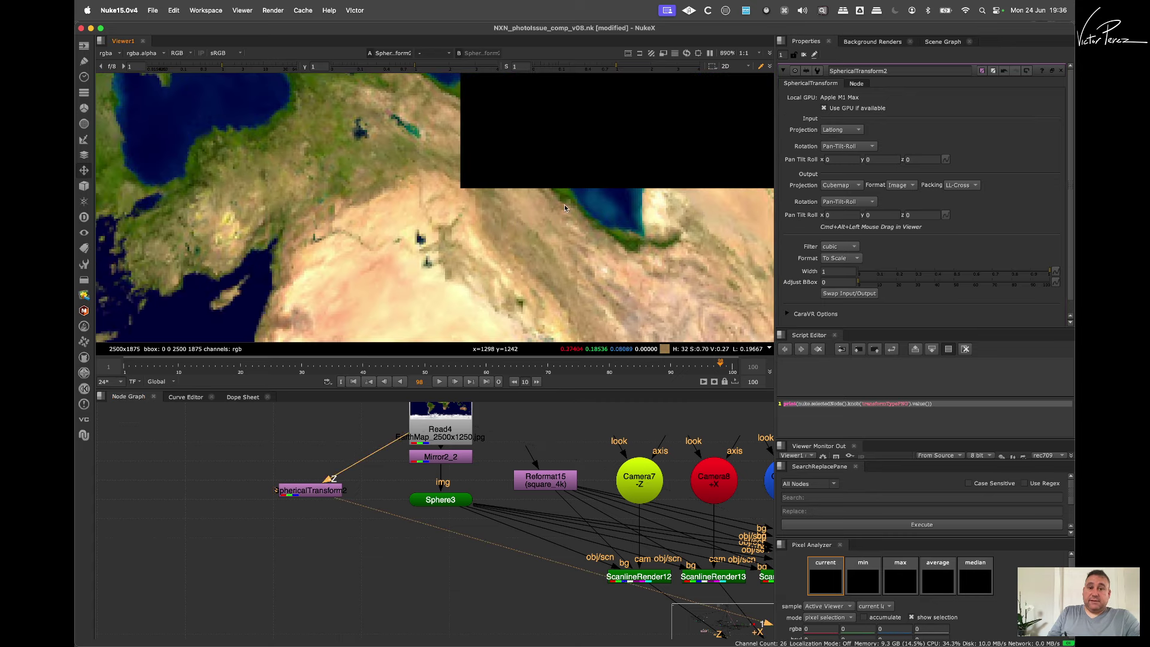
key("f")
scroll(570, 190, "down", 2)
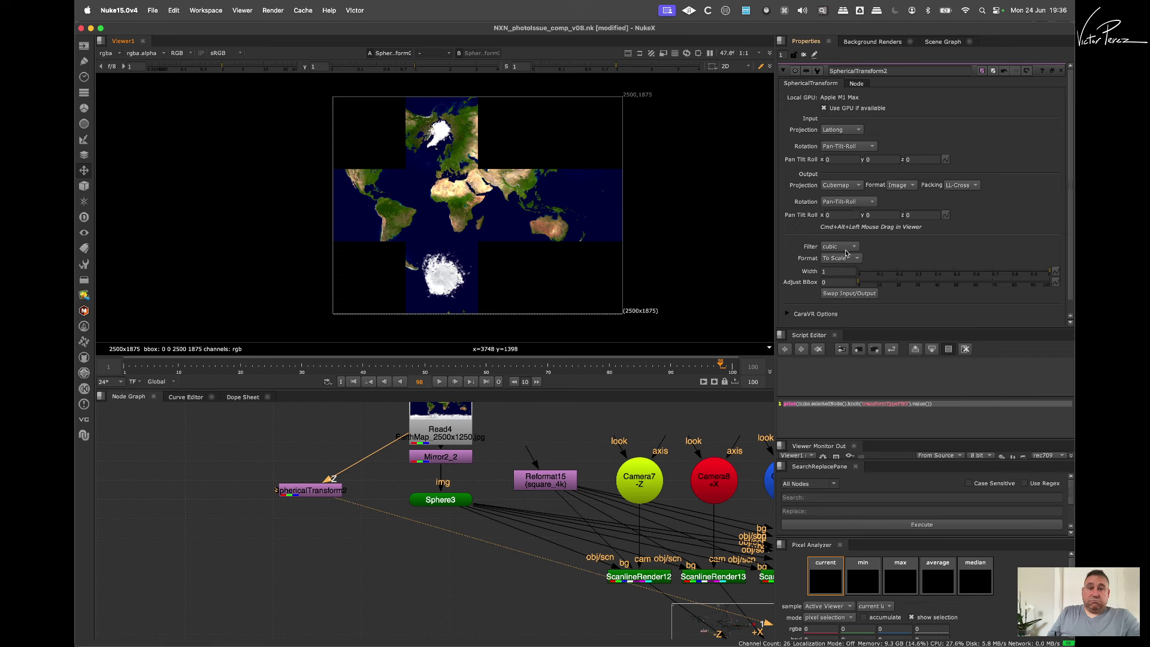
Step: Switch the copied SphericalTransform's output projection to Rectilinear with focal 45 and a 90 x 90 sensor, and view the result
left_click(848, 186)
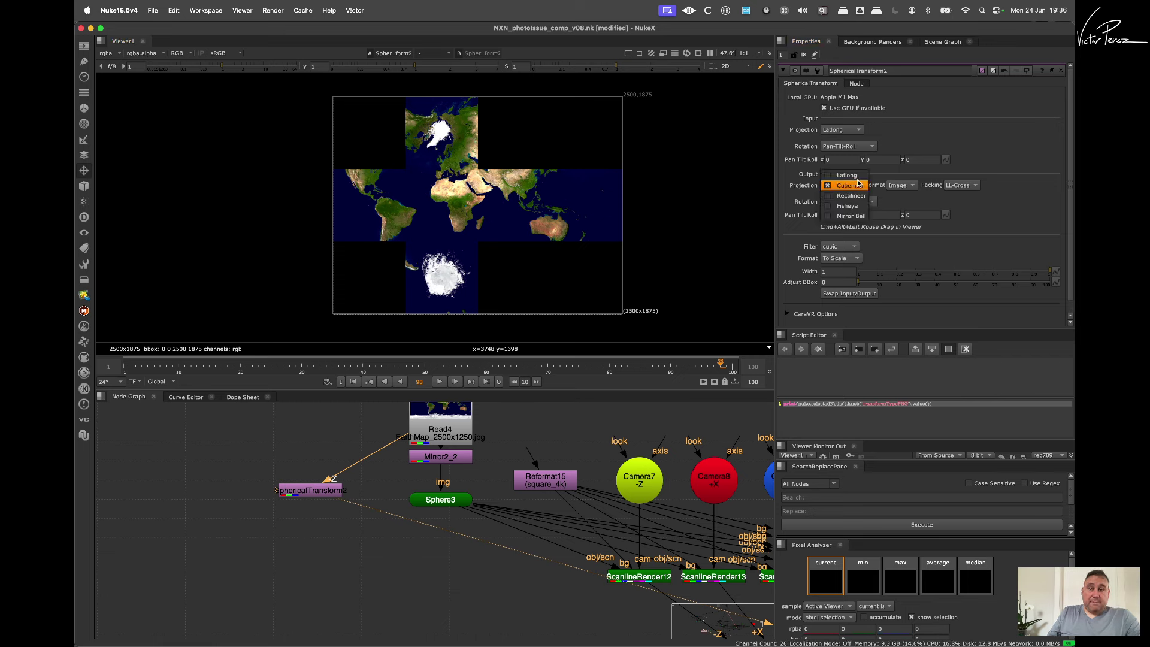
left_click(851, 196)
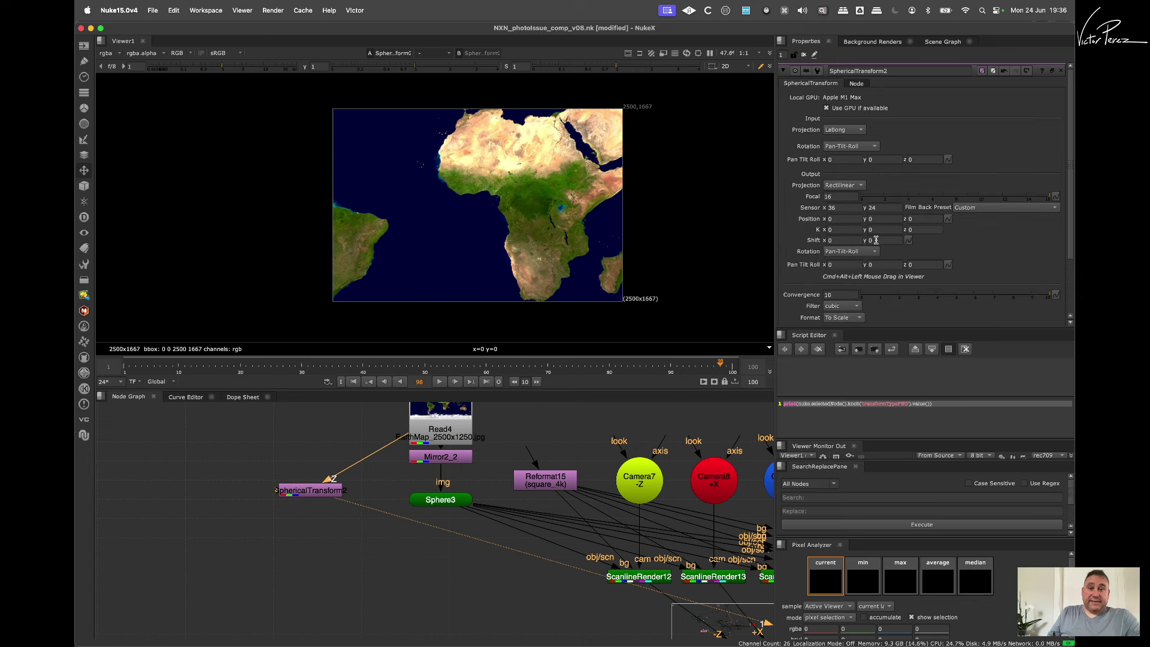
double_click(839, 197)
type("45")
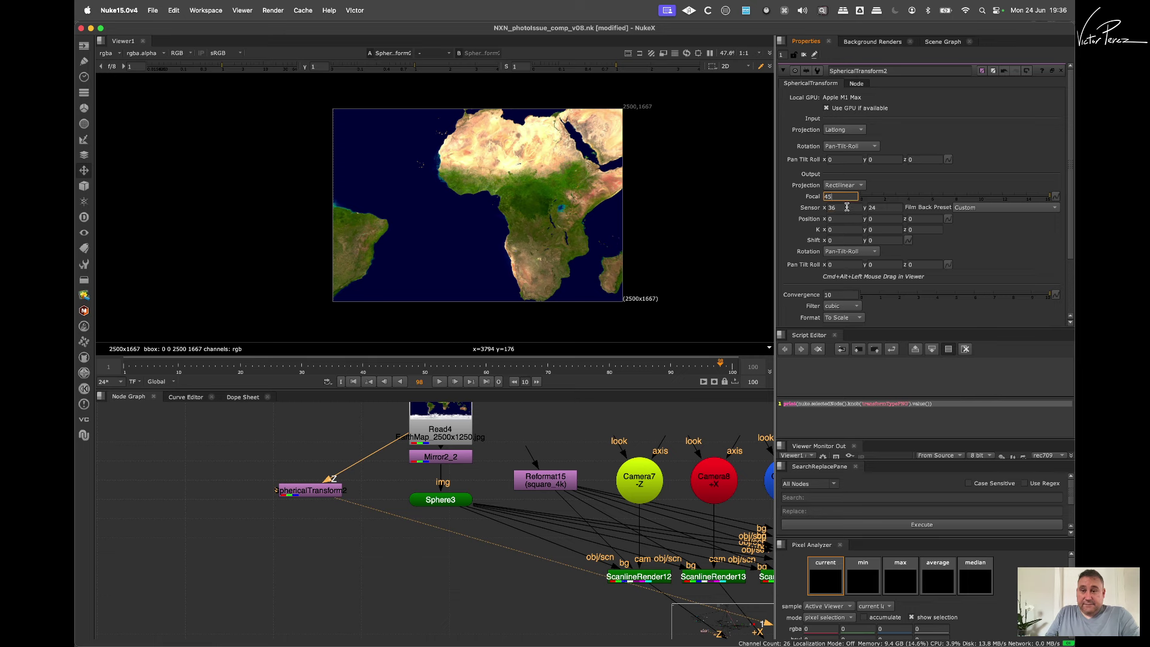
key("Tab")
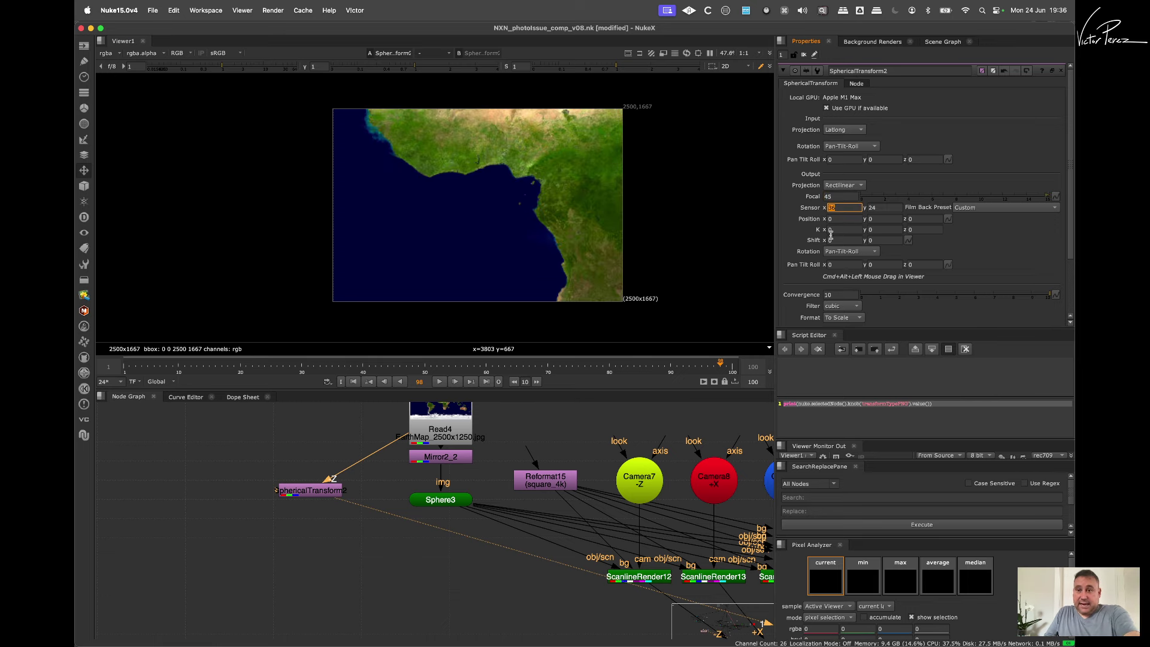
type("90")
key("Tab")
type("90")
key("Return")
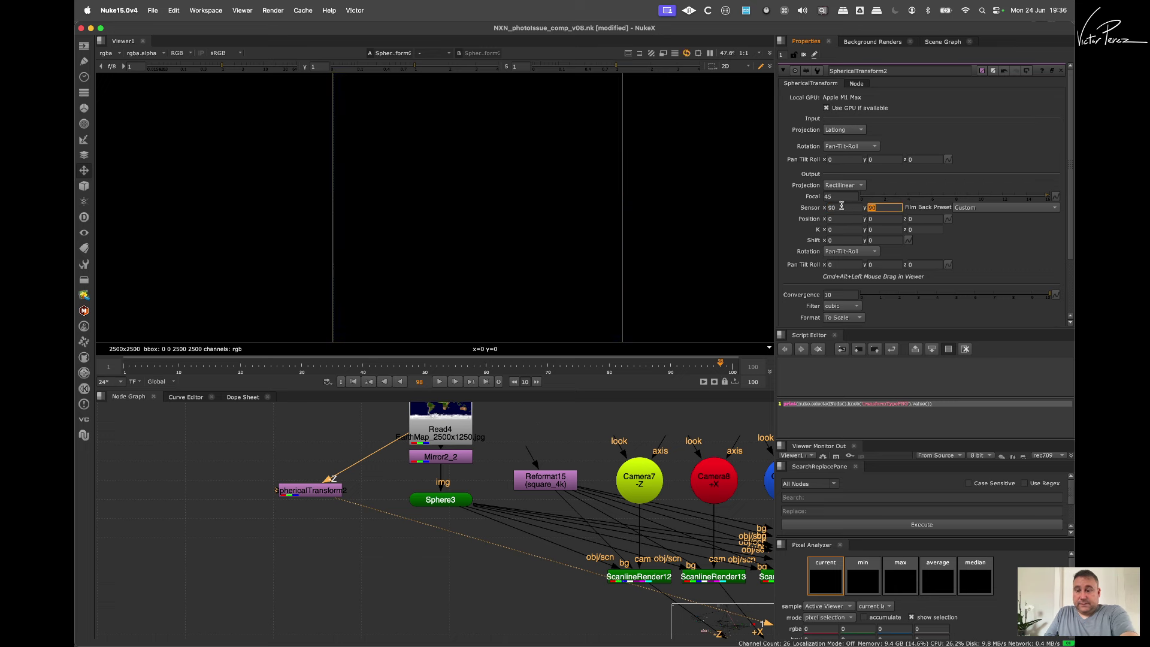
scroll(617, 204, "down", 4)
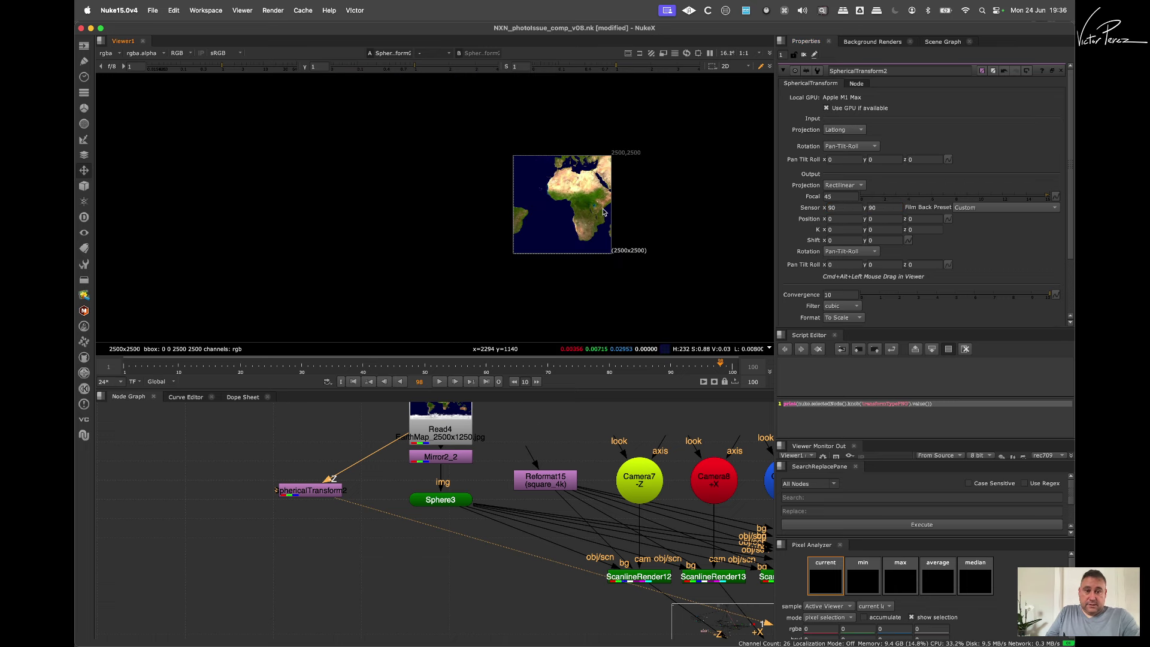
scroll(614, 207, "up", 2)
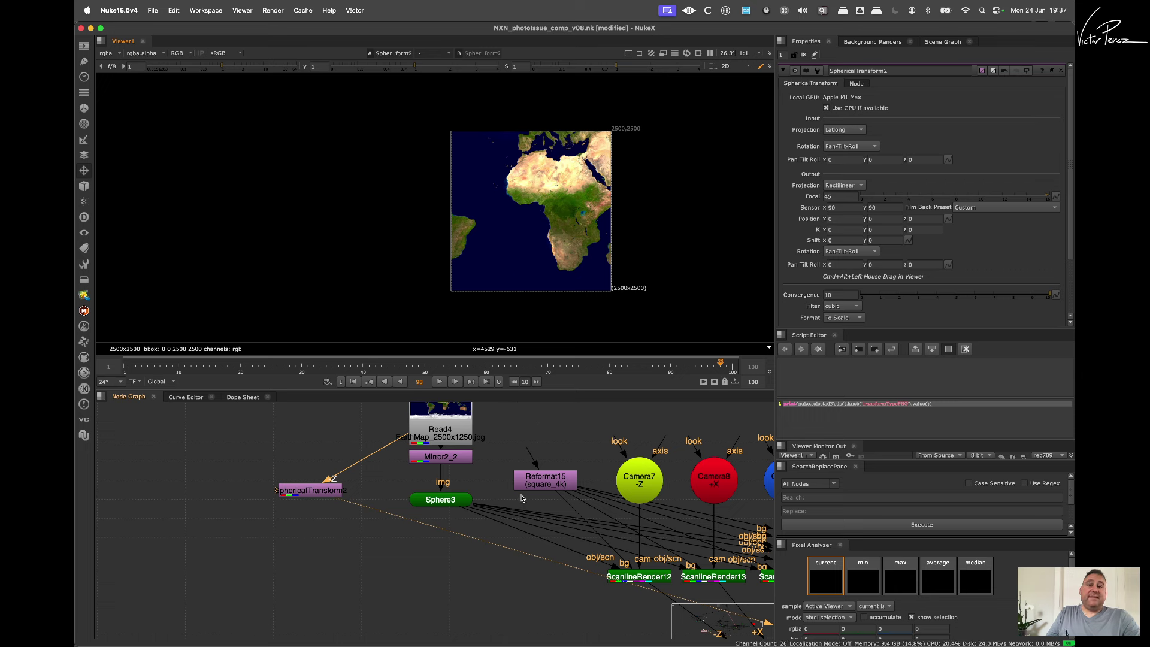
Step: Delete the copied SphericalTransform node and return to the six-camera setup
left_click_drag(241, 464, 353, 532)
key("Delete")
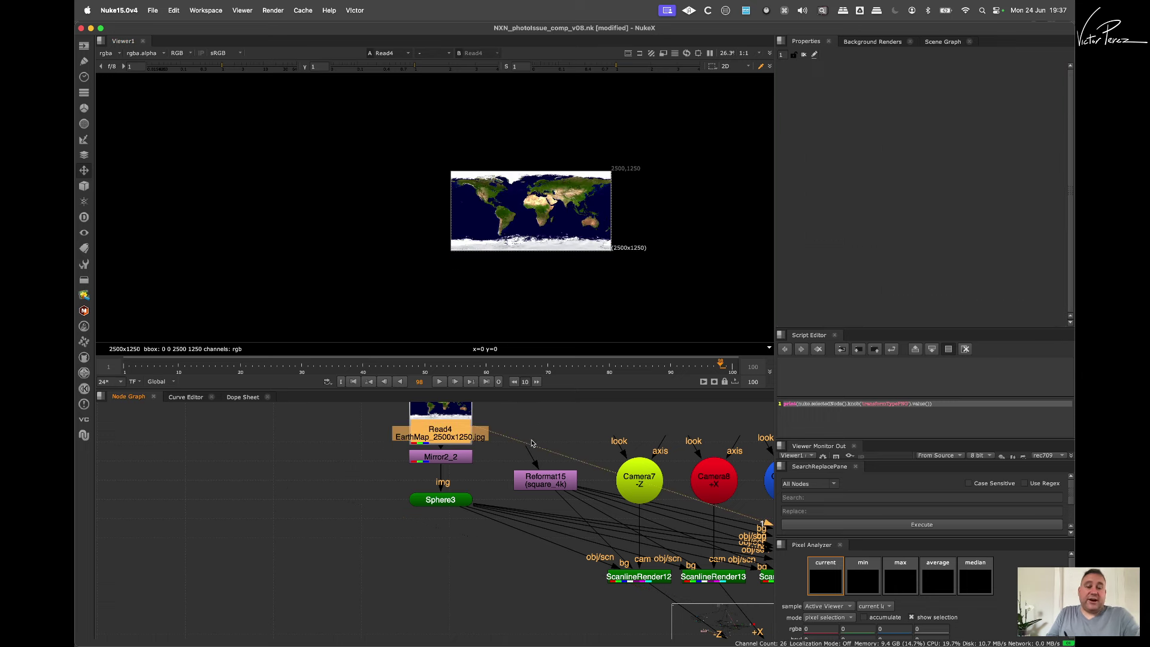
scroll(547, 485, "down", 3)
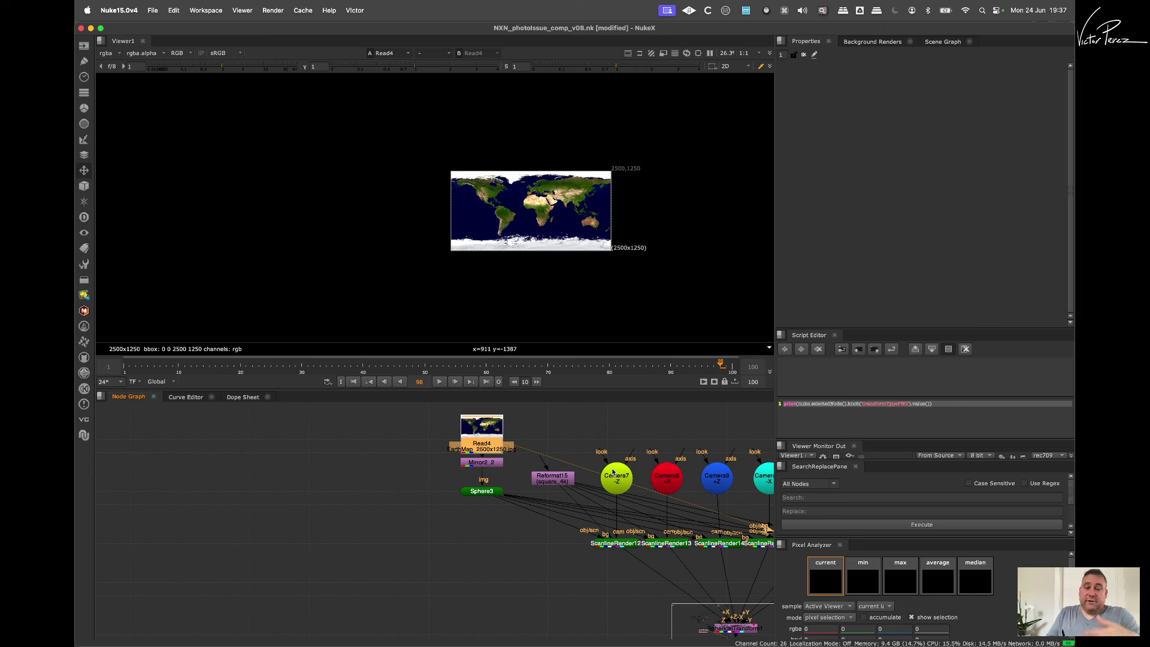
middle_click_drag(623, 459, 432, 460)
scroll(435, 477, "down", 2)
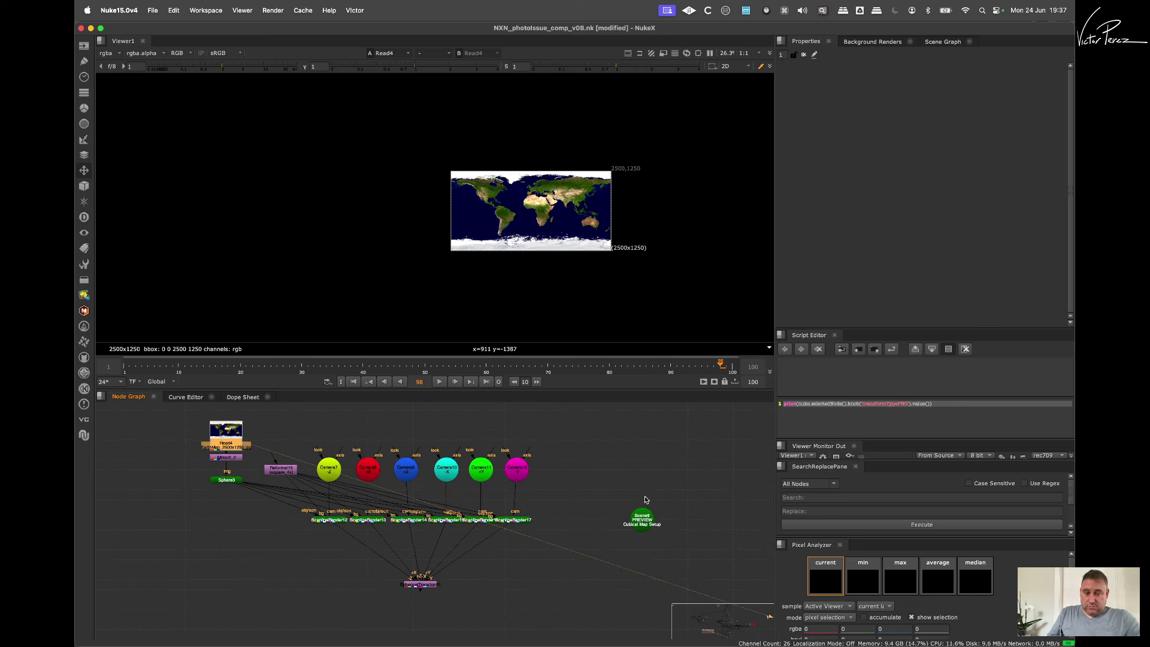
Step: Insert a Dot after Sphere3, move it lower, and reroute its input from Sphere3 to a distant node in the graph
scroll(247, 474, "up", 3)
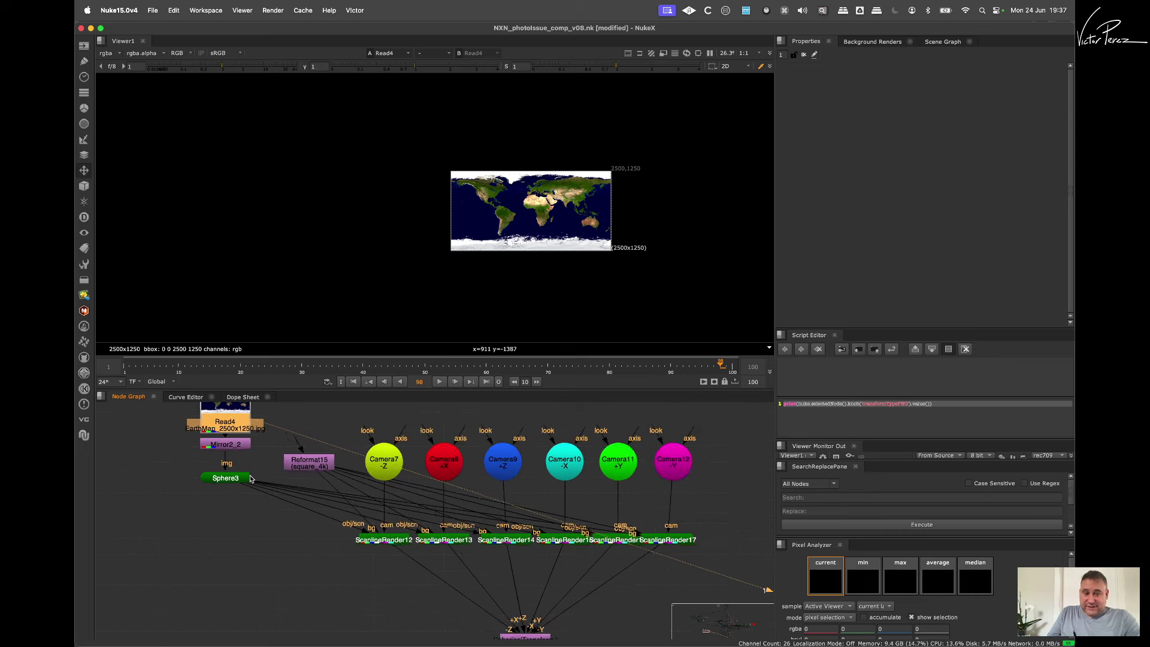
left_click(236, 479)
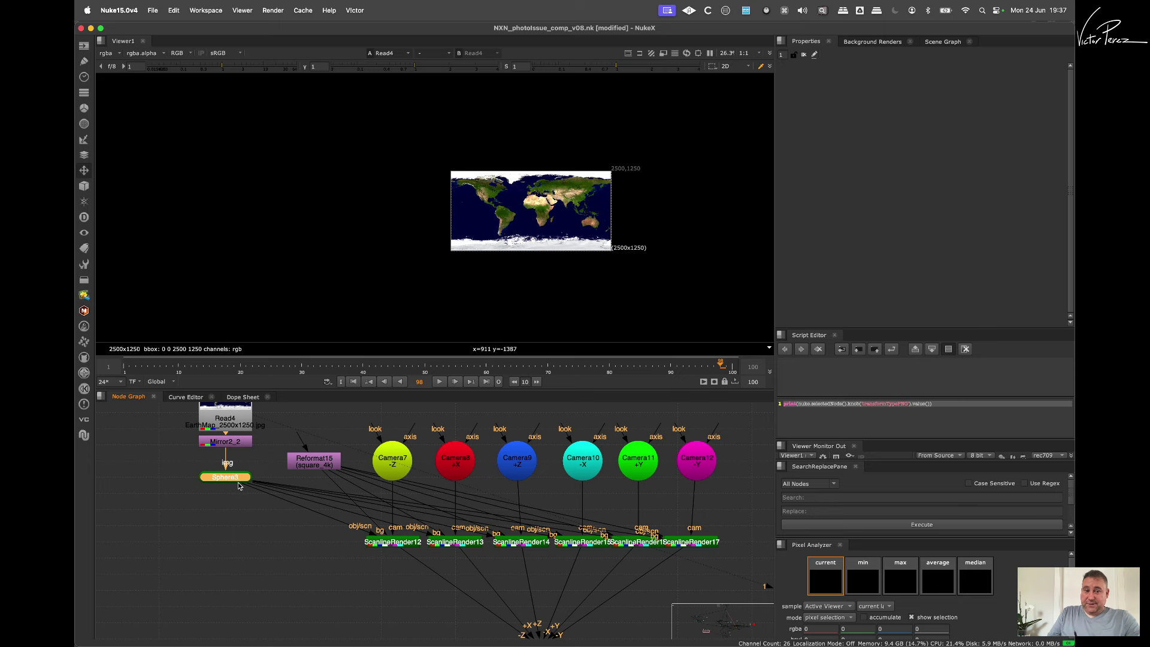
key("period")
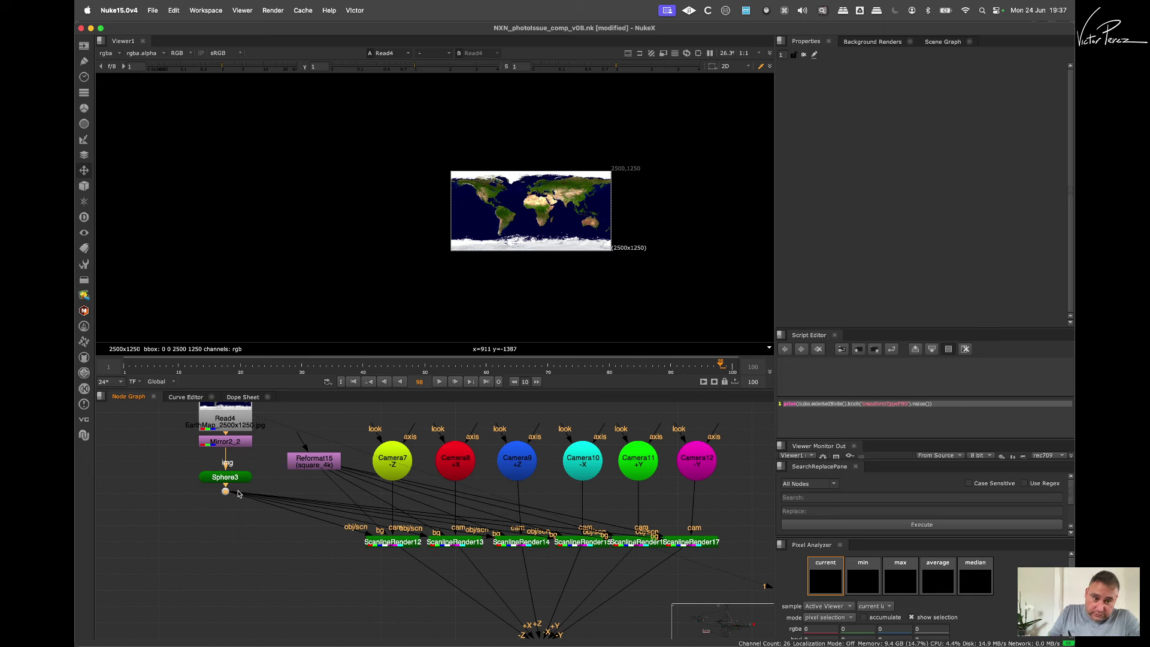
left_click_drag(226, 492, 530, 505)
scroll(576, 481, "down", 10)
middle_click_drag(321, 523, 408, 482)
scroll(408, 482, "up", 8)
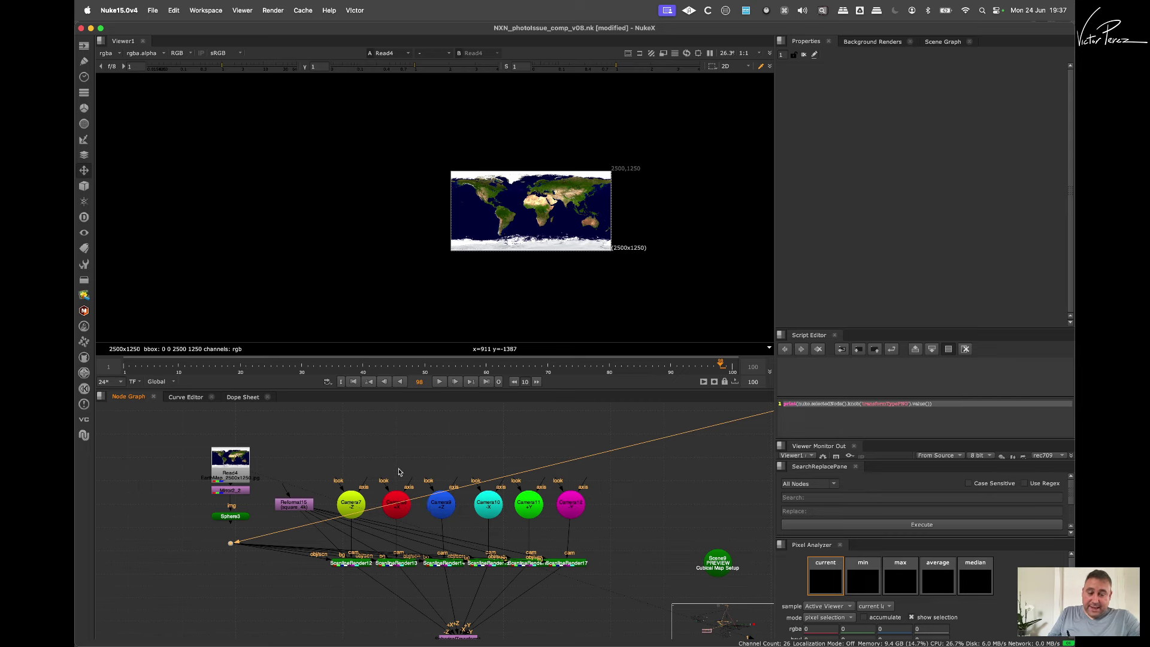
scroll(401, 472, "up", 1)
scroll(656, 479, "down", 3)
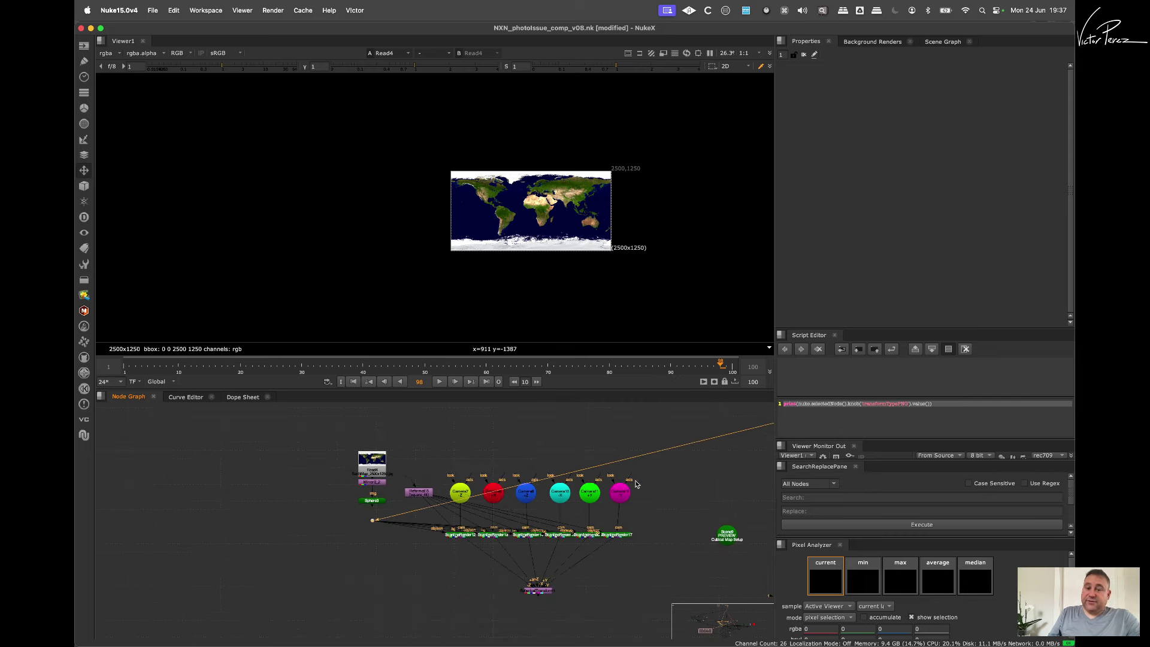
scroll(638, 504, "up", 3)
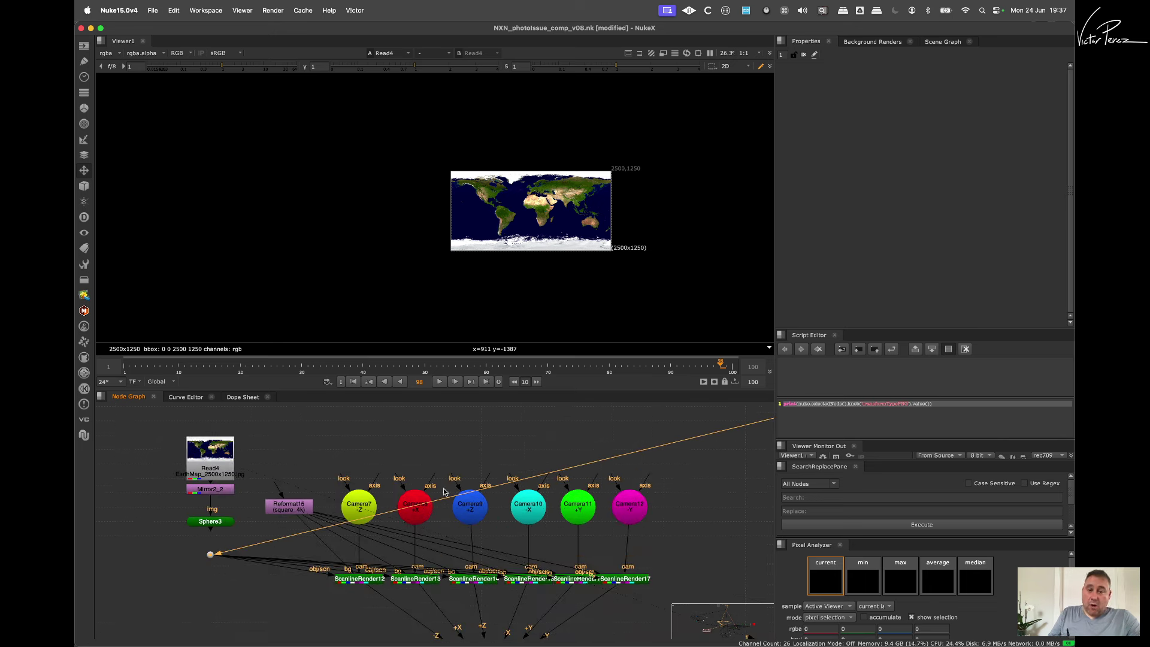
middle_click_drag(482, 466, 480, 520)
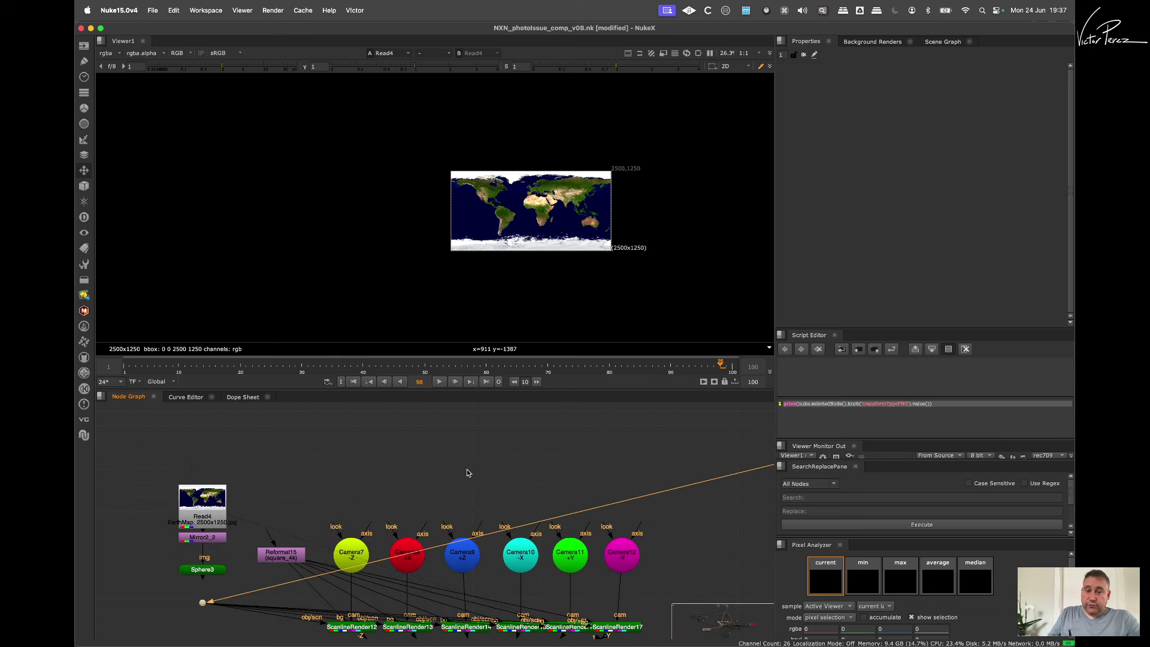
Step: Add a classic 3D Axis above the six cameras, connect every camera's axis input to it, and view it
key("Tab")
type("ax")
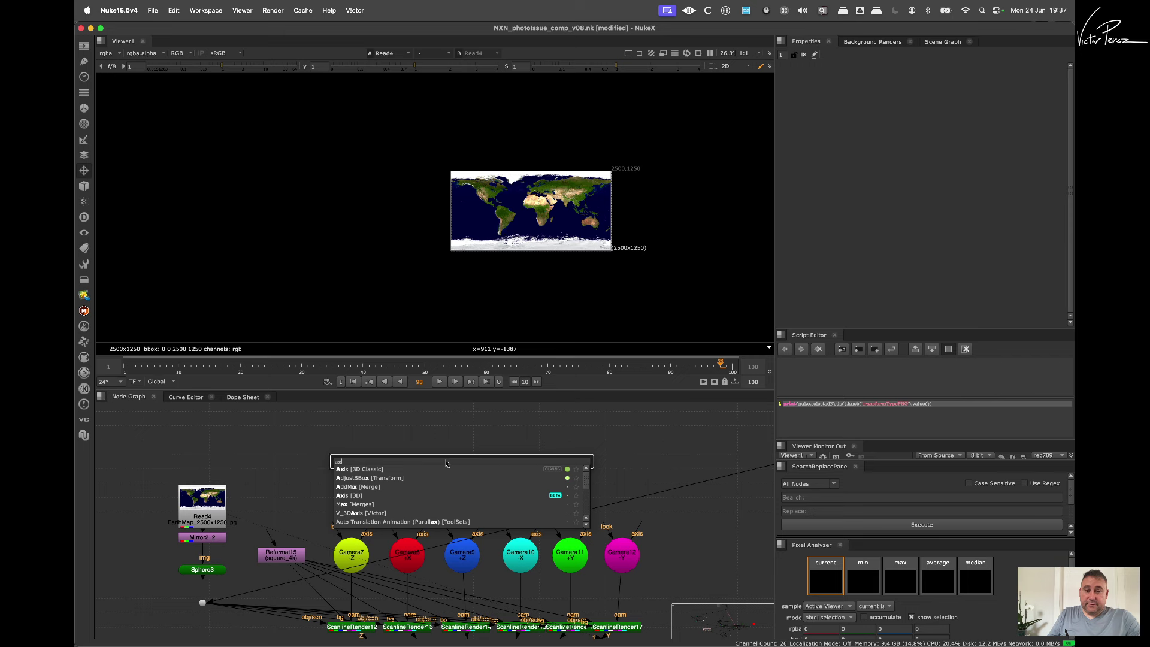
left_click(346, 470)
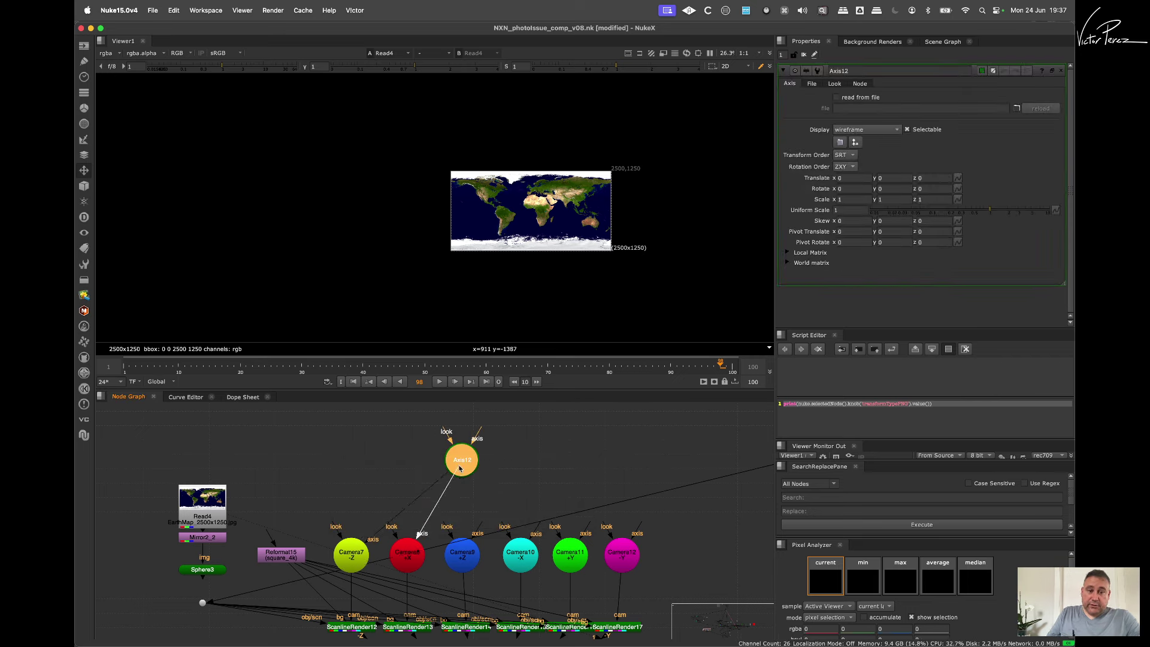
left_click_drag(459, 466, 461, 465)
left_click_drag(480, 522, 465, 468)
left_click_drag(540, 525, 467, 466)
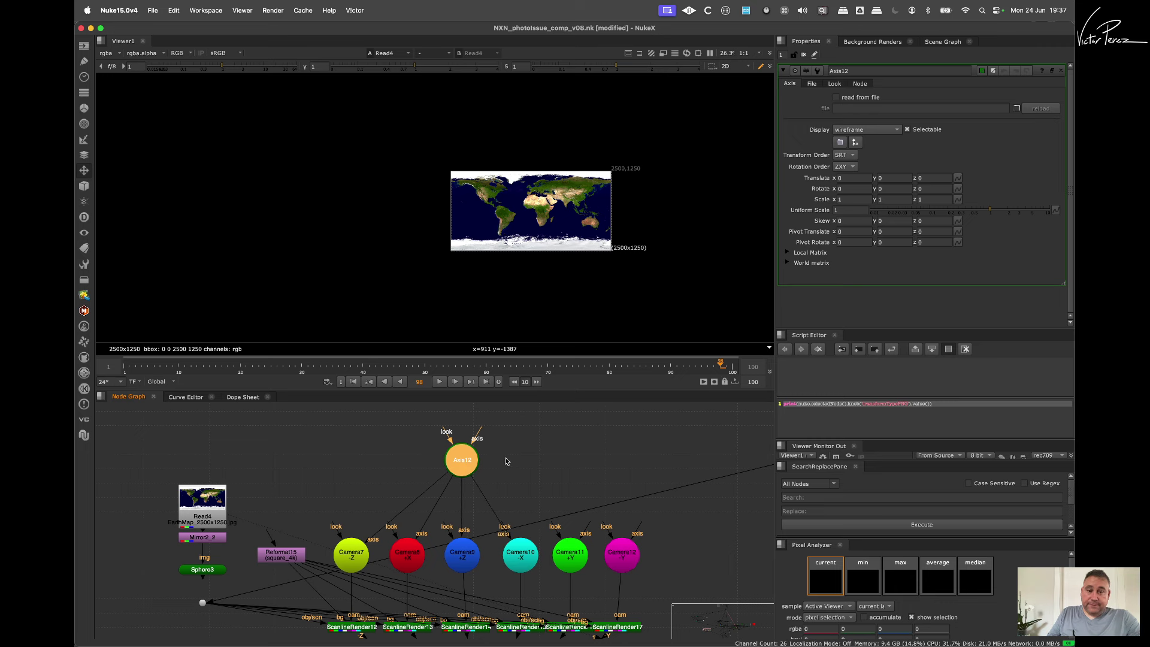
left_click_drag(584, 529, 466, 467)
left_click_drag(641, 523, 474, 456)
key("1")
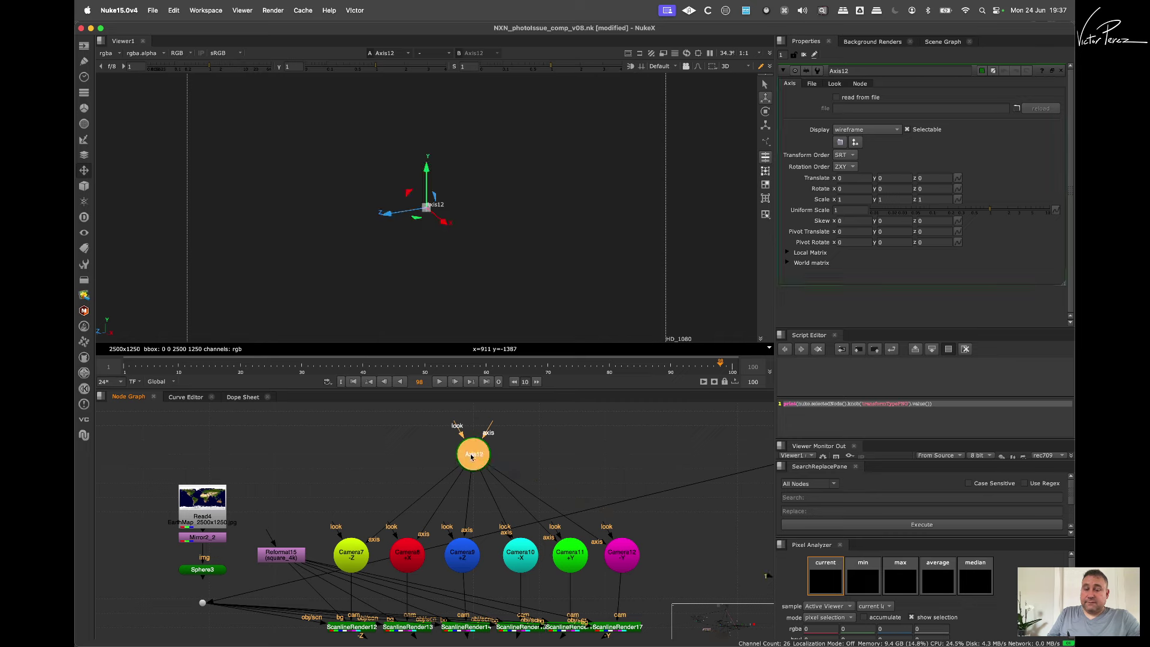
Step: Add a Scene node and connect it to the Cubical Map Setup preview scene and the distant Scene1
scroll(535, 485, "down", 2)
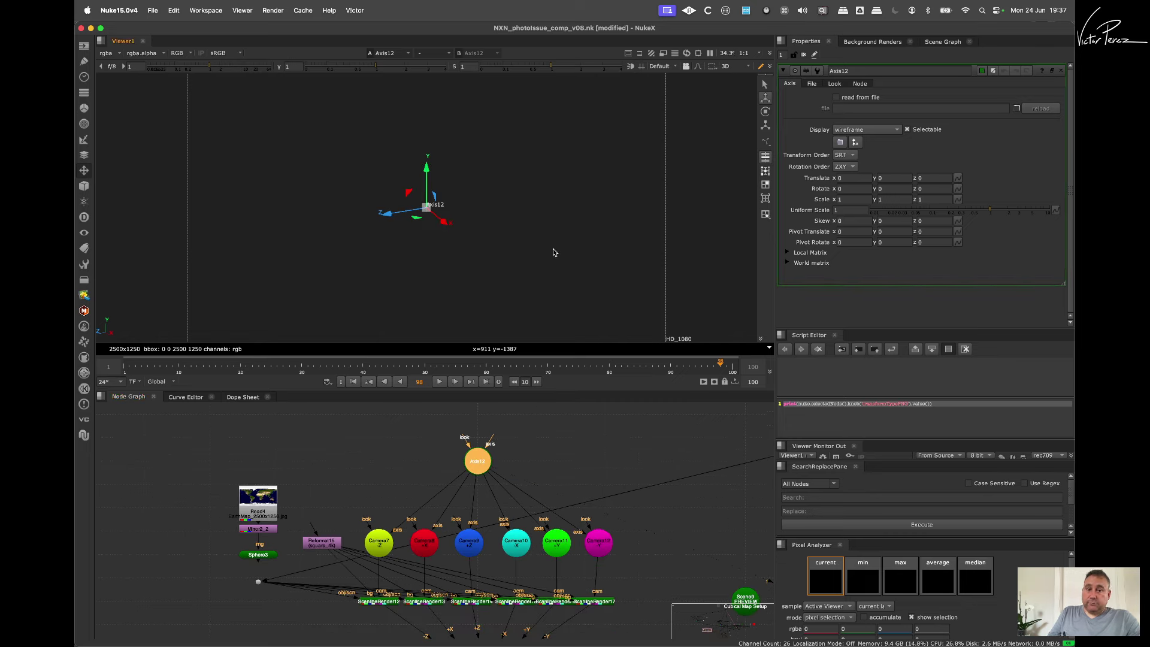
scroll(592, 506, "down", 3)
middle_click_drag(677, 510, 480, 520)
scroll(540, 510, "up", 2)
left_click(586, 505)
key("Tab")
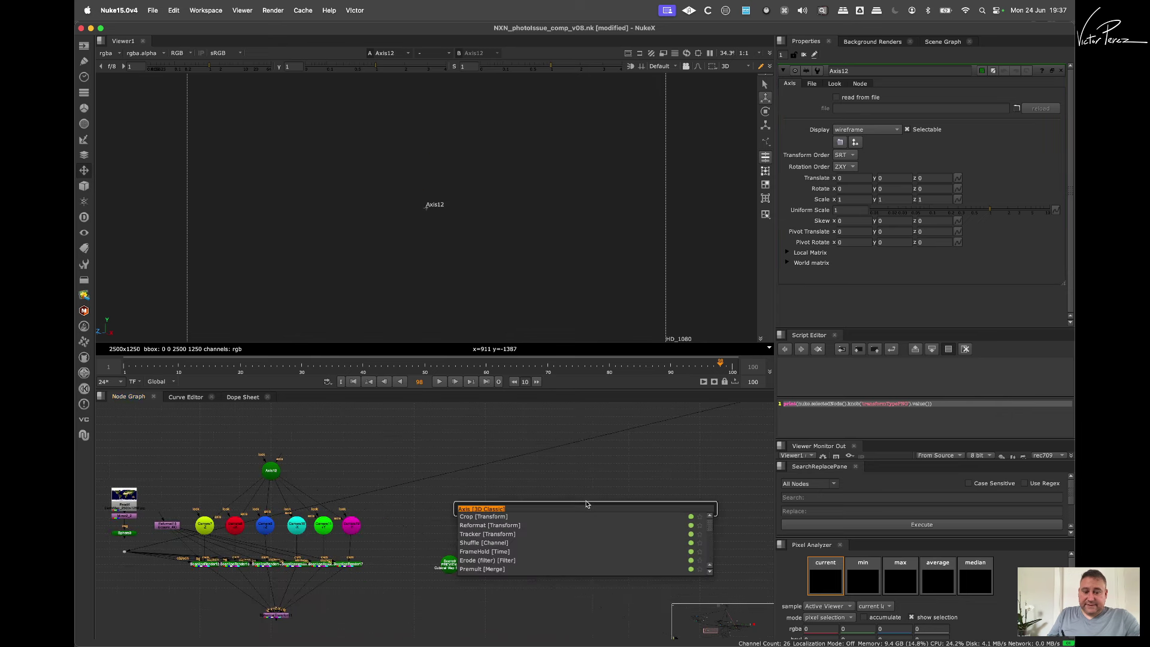
type("scene")
key("Return")
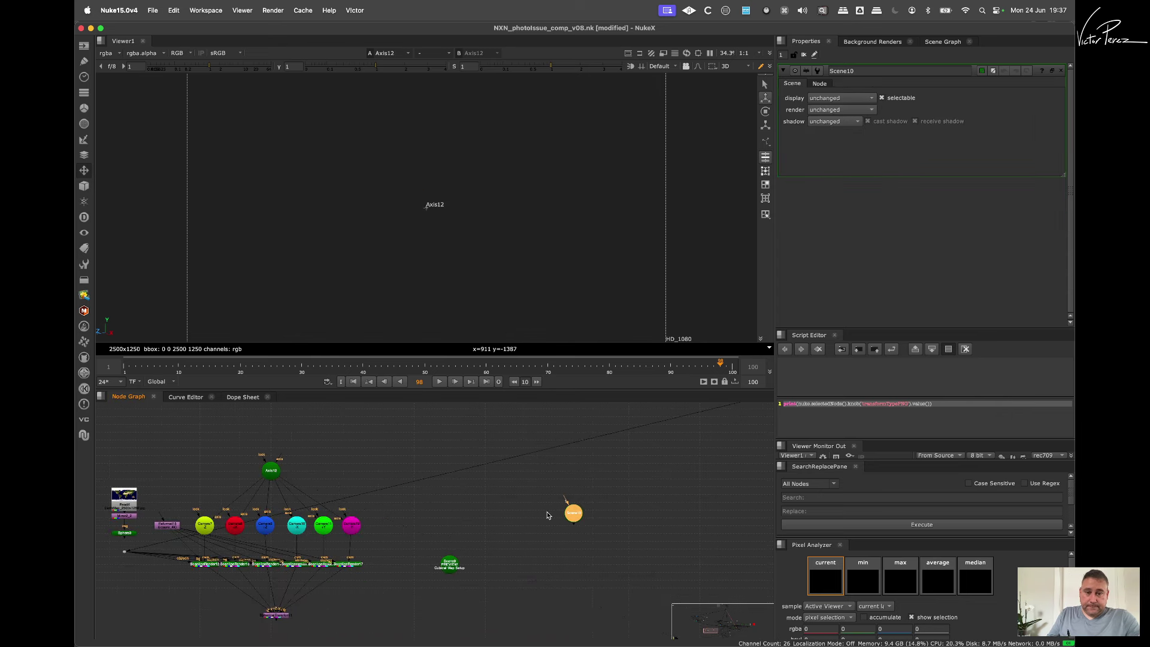
left_click_drag(564, 500, 422, 522)
left_click_drag(565, 498, 691, 453)
middle_click_drag(691, 453, 434, 527)
left_click_drag(435, 530, 651, 488)
middle_click_drag(651, 488, 527, 562)
left_click_drag(526, 563, 615, 488)
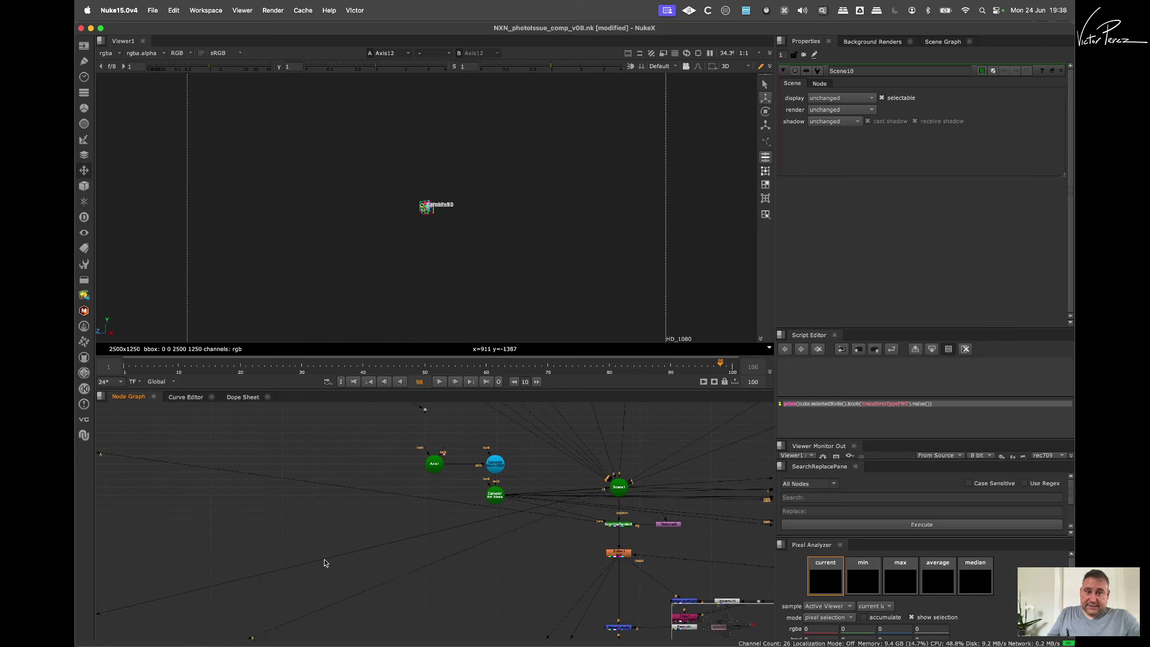
Step: View the new combined Scene in 3D and frame the camera rig together with the projected corridor geometry
middle_click_drag(328, 564, 497, 440)
scroll(352, 547, "up", 3)
left_click(343, 548)
key("1")
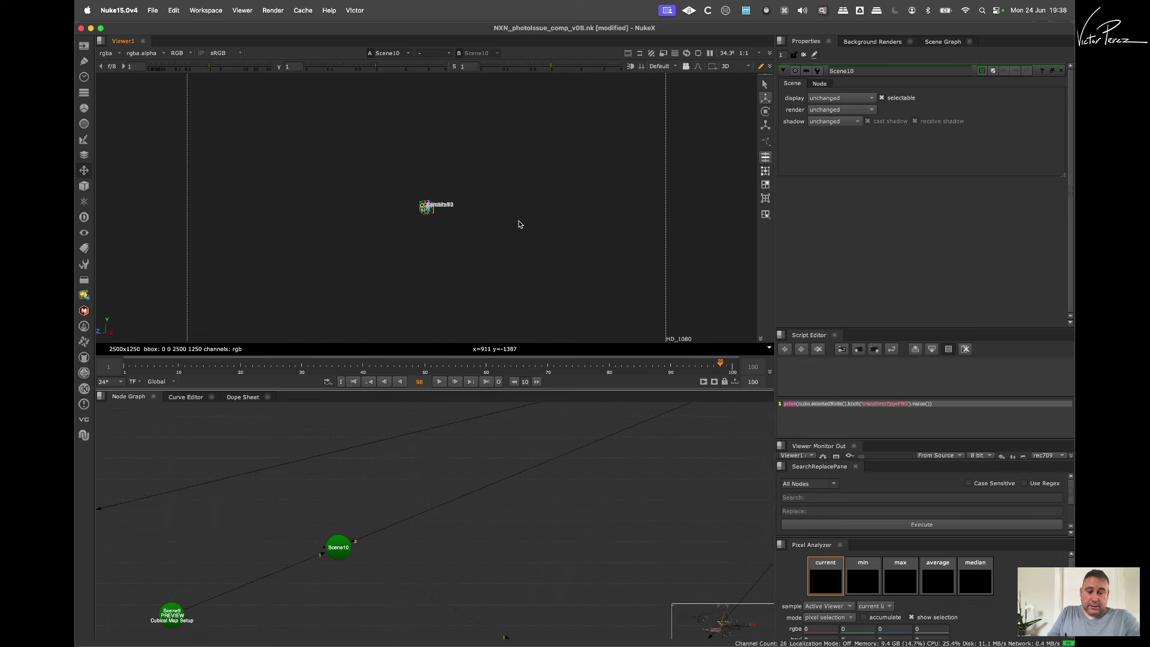
key("f")
mouse_move(461, 232)
middle_mouse_down("alt")
mouse_move(552, 156)
mouse_move(442, 222)
mouse_move(494, 210)
mouse_move(457, 221)
middle_mouse_up("alt")
left_click_drag(497, 209, 463, 221, "alt")
middle_click_drag(483, 231, 470, 236, "alt")
left_click_drag(470, 239, 472, 250, "ctrl")
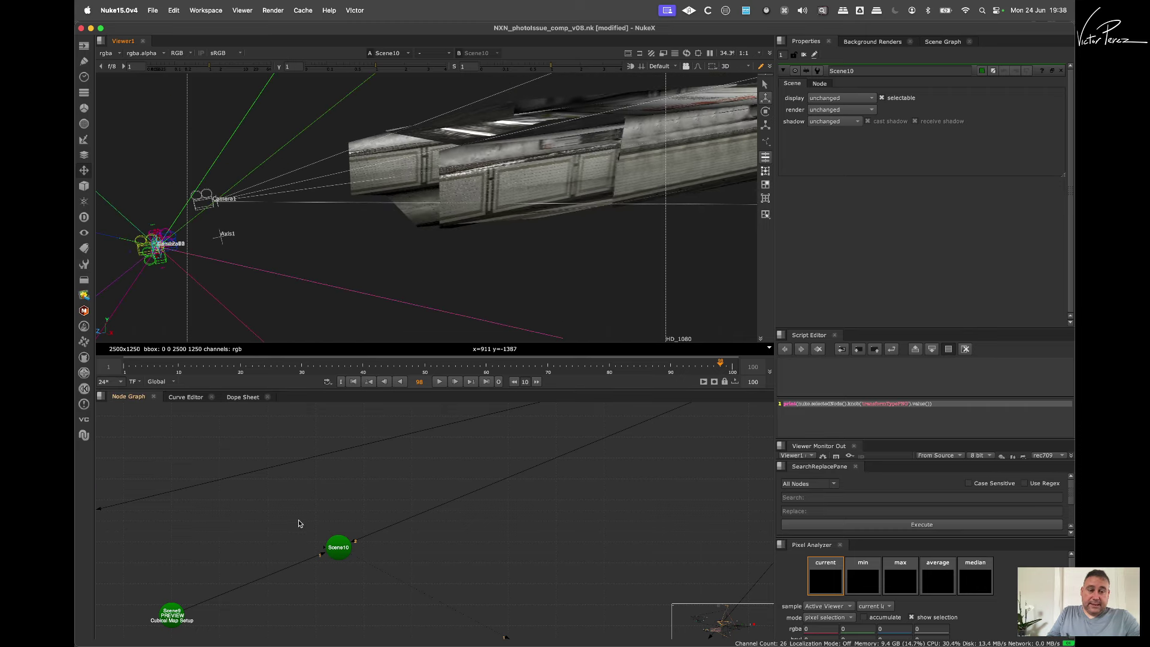
Step: Move the rig's parent Axis inside the corridor to about x 0.94, y 3.36, z -57.4
middle_click_drag(297, 517, 641, 454)
double_click(280, 433)
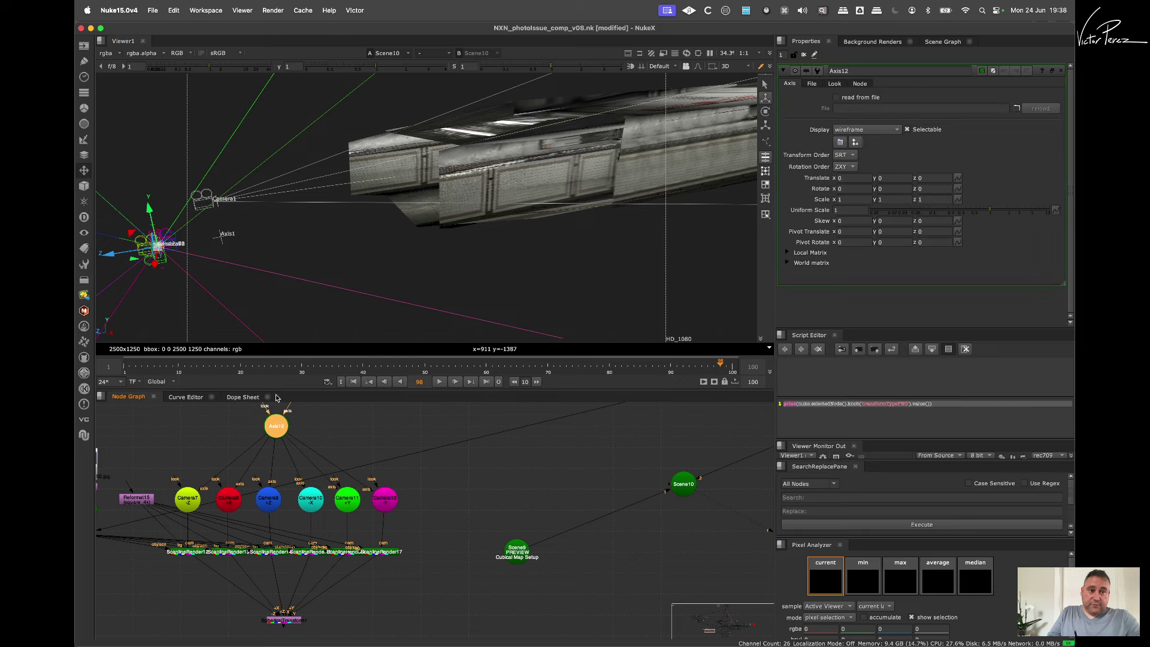
left_click_drag(123, 251, 603, 118)
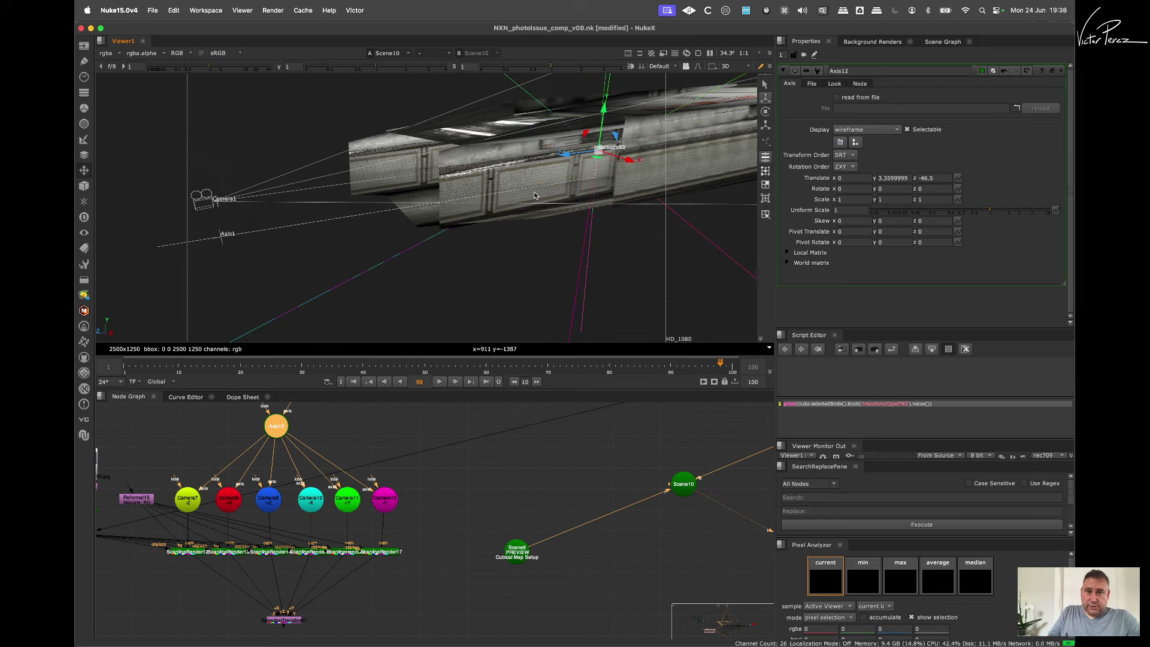
left_click_drag(570, 163, 449, 224, "ctrl")
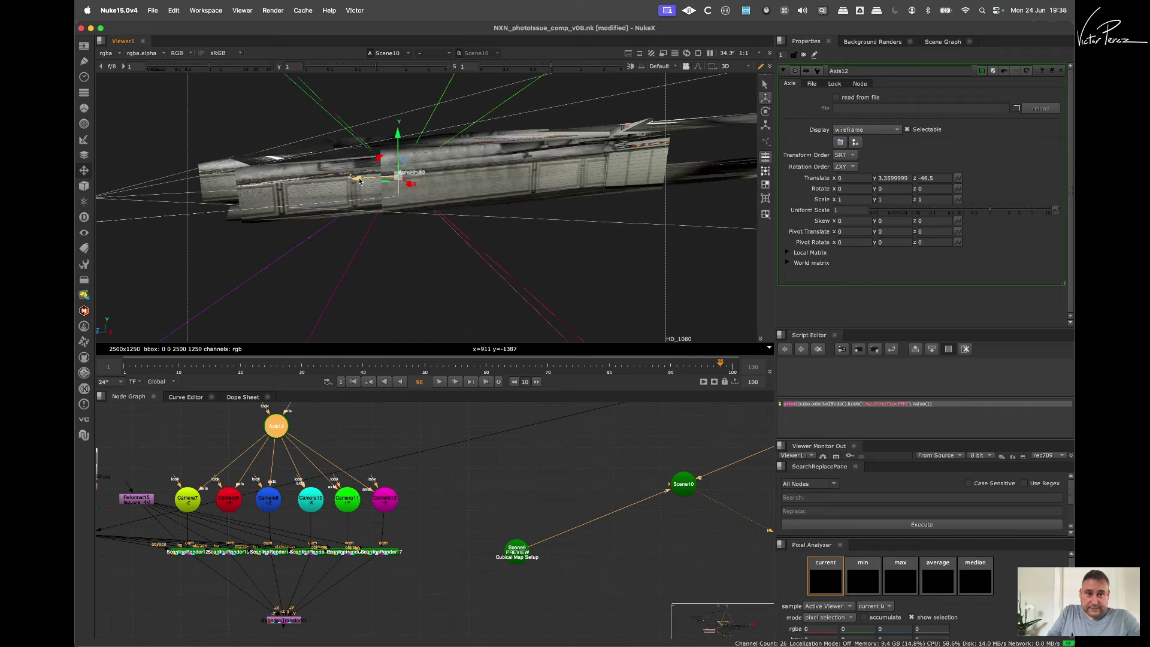
left_click_drag(359, 181, 424, 177)
left_click_drag(447, 237, 563, 225, "ctrl")
left_click_drag(578, 153, 584, 153)
left_click_drag(541, 201, 572, 178, "ctrl")
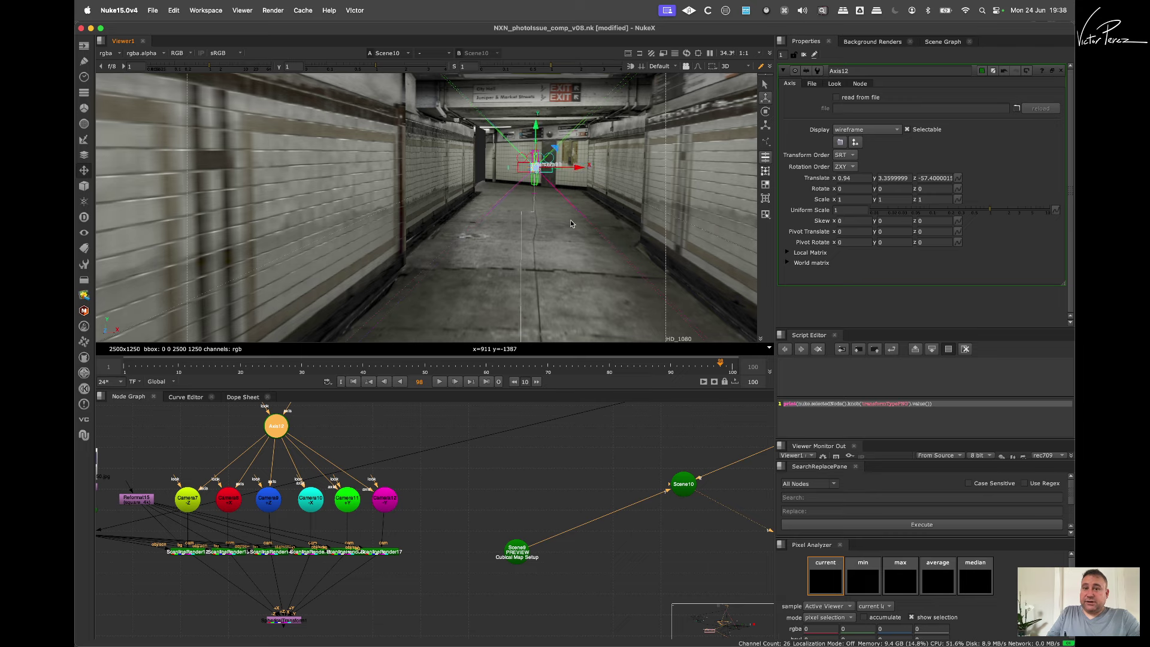
left_click_drag(571, 224, 564, 226, "ctrl")
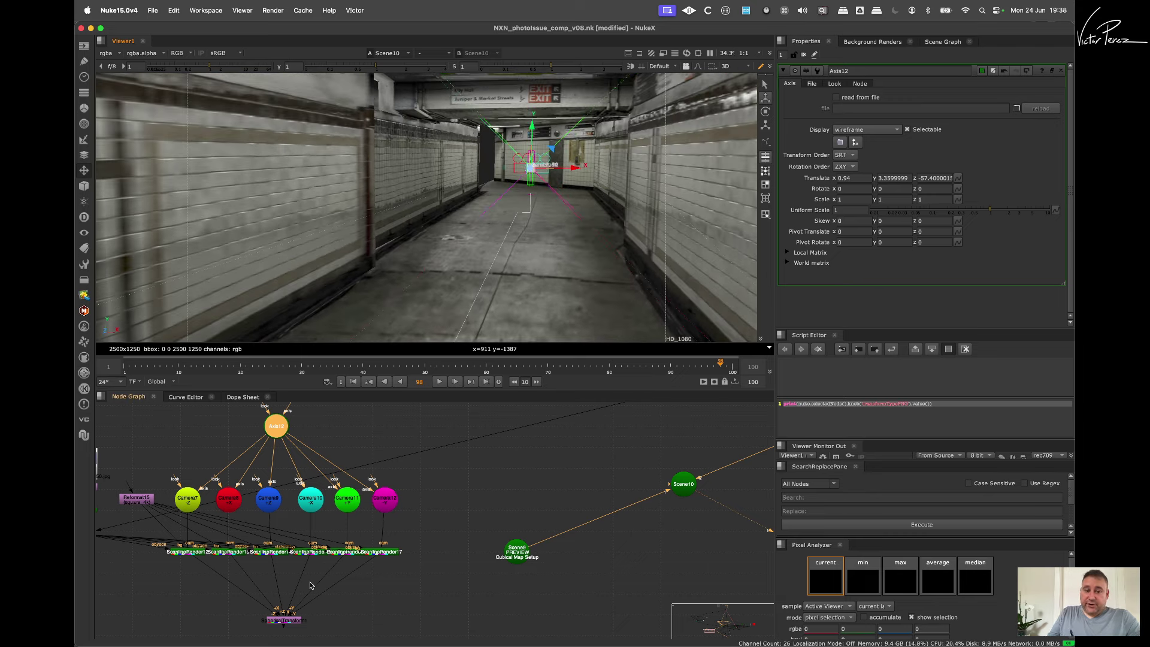
Step: View the SphericalTransform's lat-long output of the corridor and open the node's properties
middle_click_drag(311, 586, 378, 520)
scroll(384, 569, "up", 2)
left_click_drag(391, 573, 296, 535)
key("1")
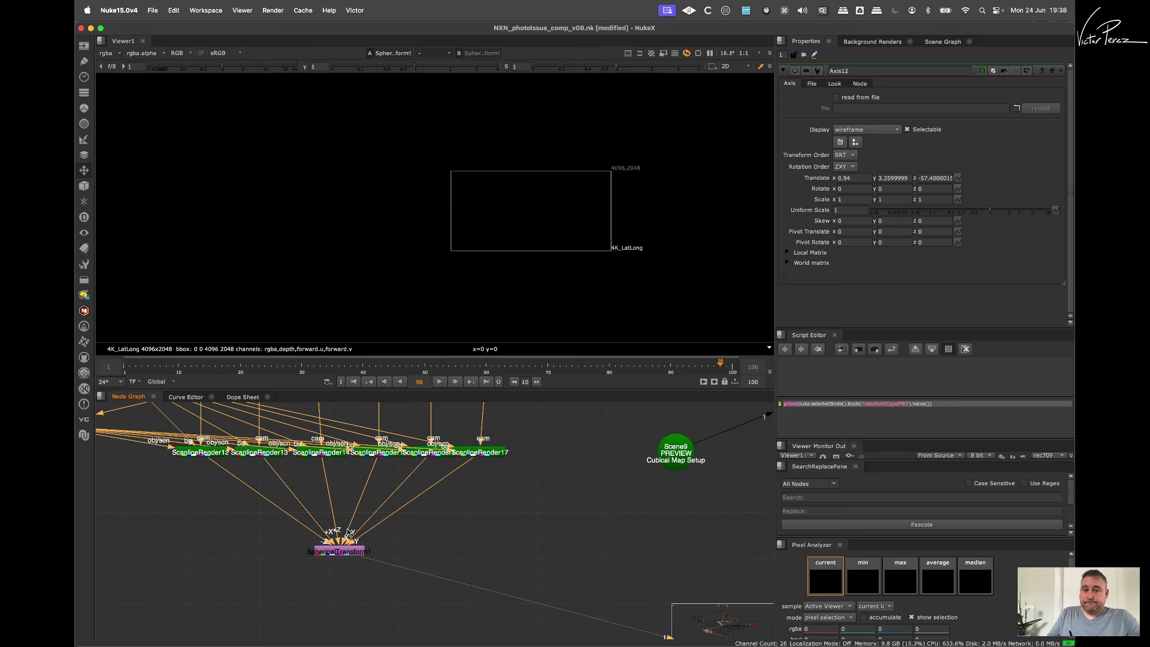
double_click(341, 542)
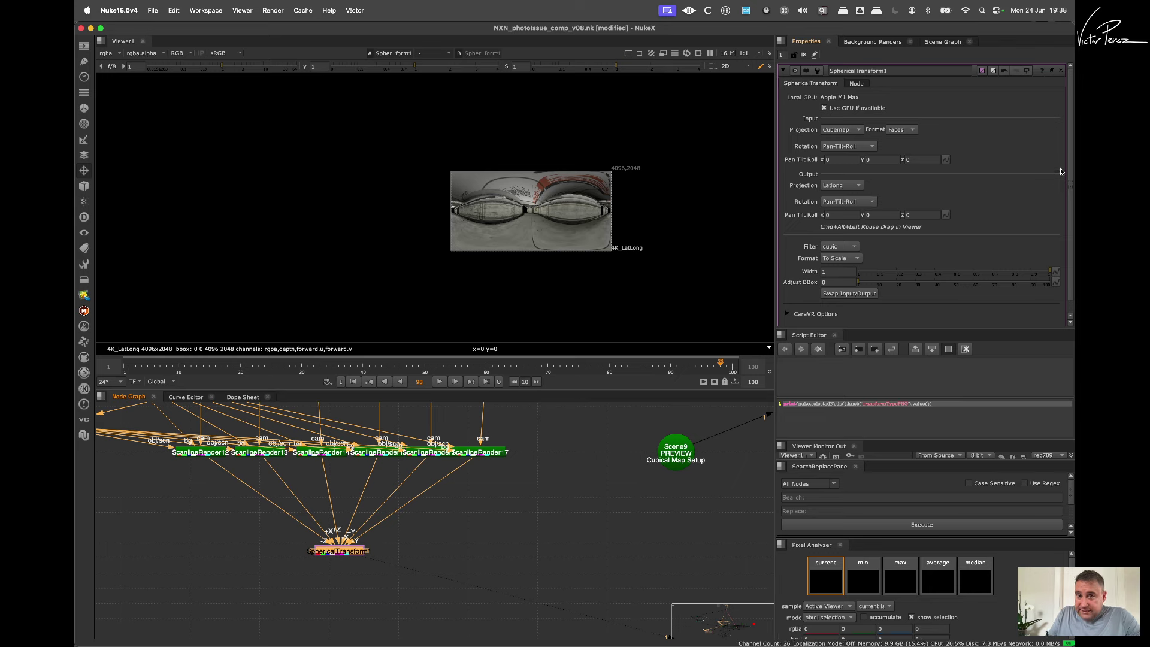
mouse_move(1072, 169)
left_mouse_down()
mouse_move(1071, 186)
mouse_move(1072, 155)
mouse_move(1071, 180)
left_mouse_up()
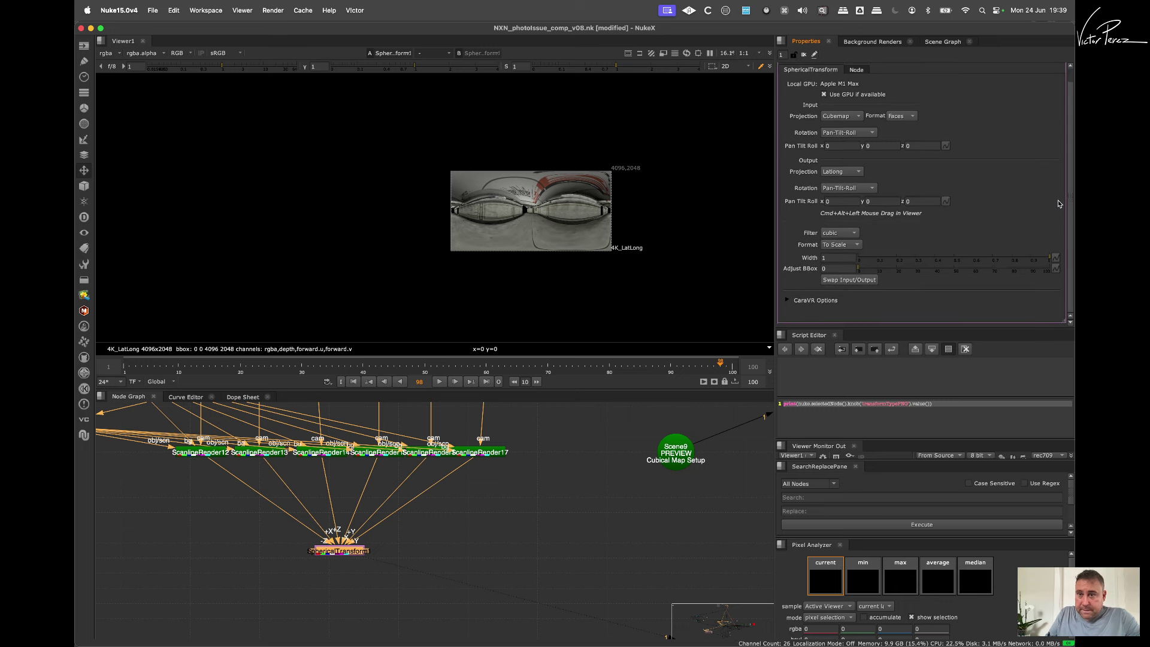
Step: Switch the SphericalTransform's format mode to To Format, try 8K_LatLong as output format, and settle on 4K_LatLong
left_click(849, 246)
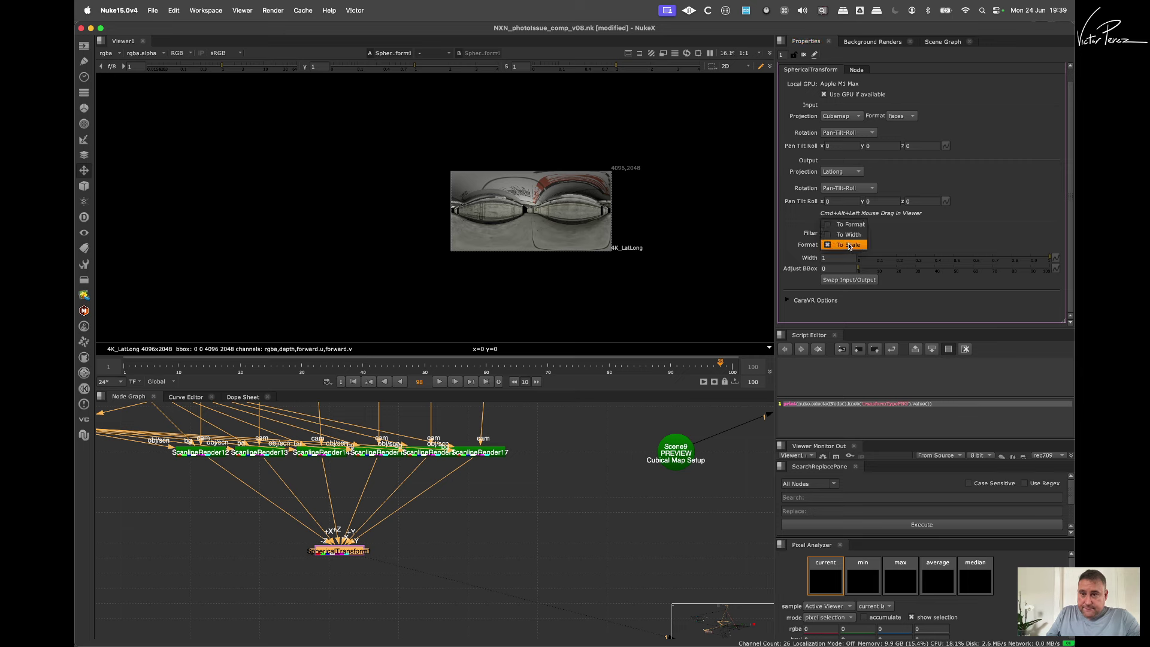
left_click(850, 229)
left_click(897, 256)
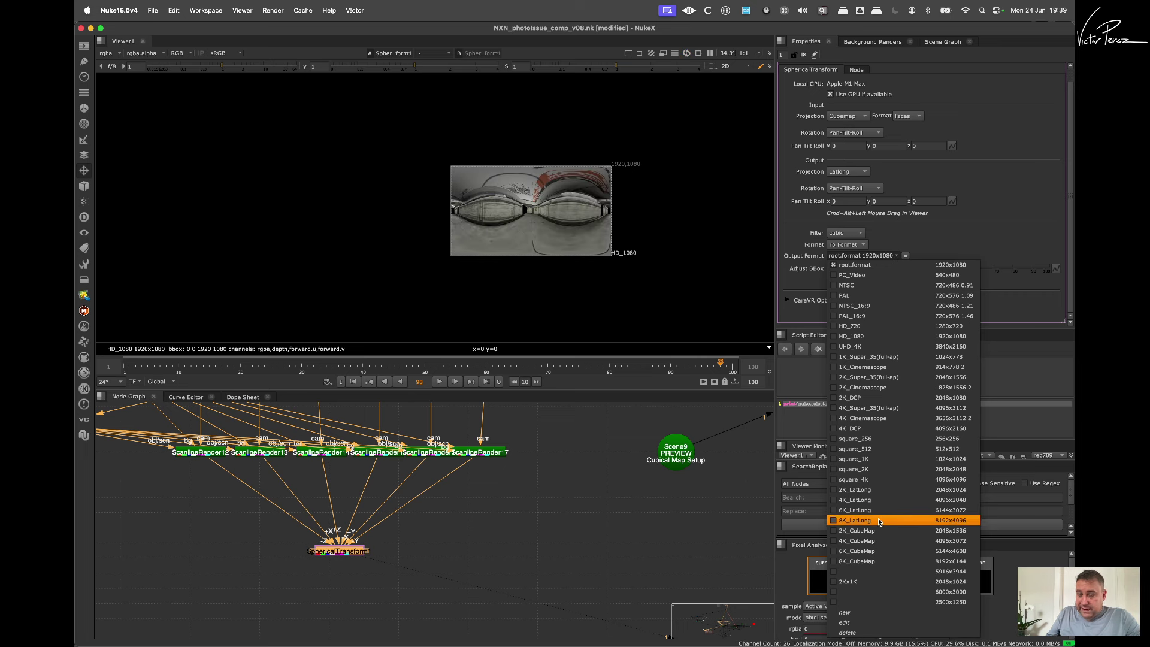
left_click(880, 520)
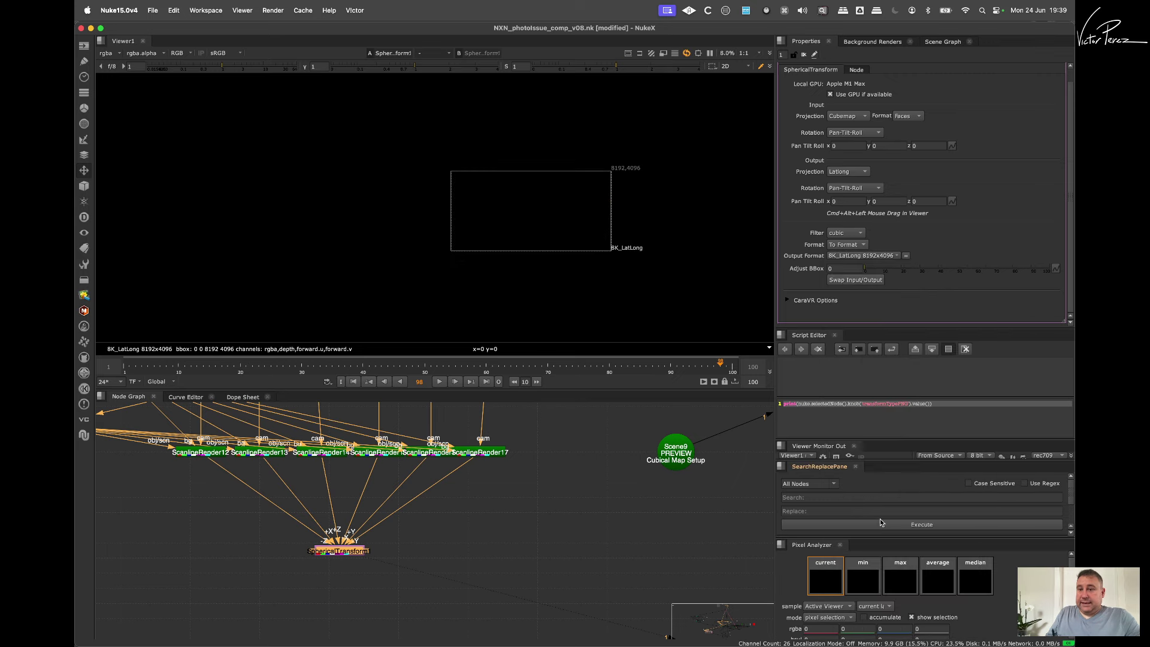
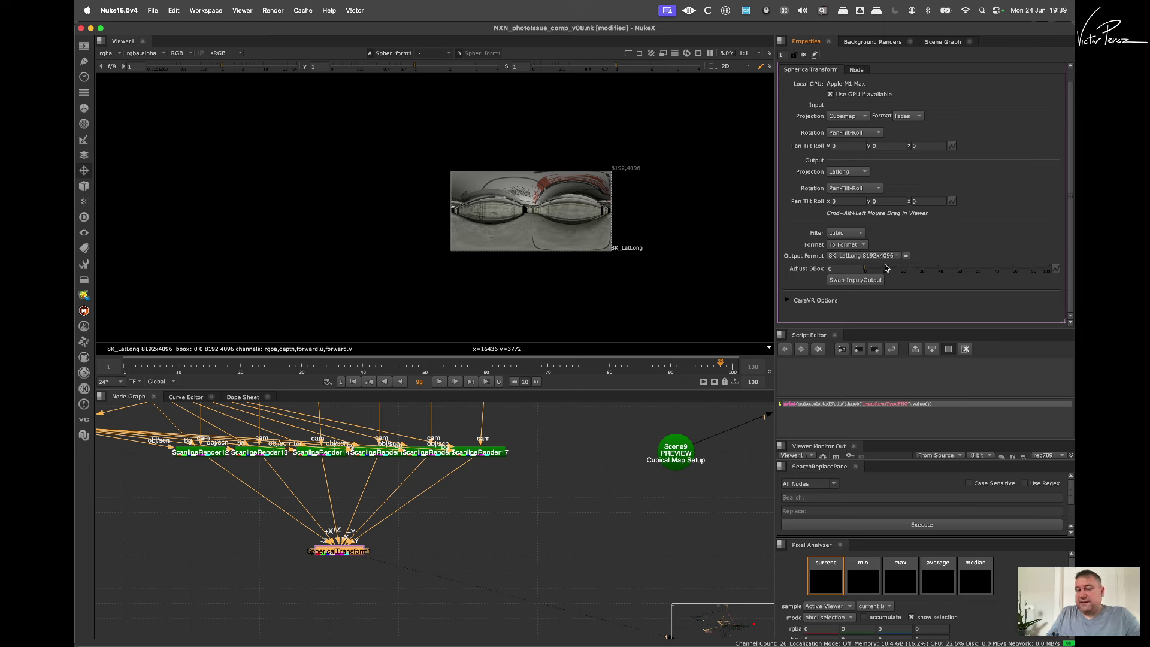
left_click(886, 256)
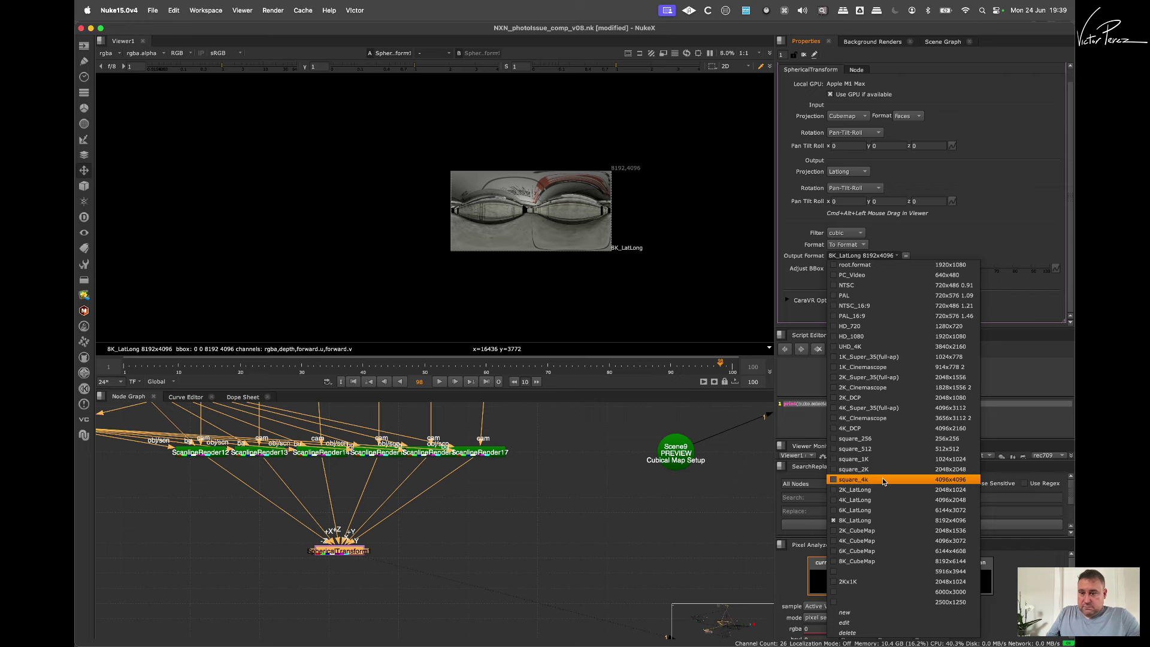
left_click(875, 501)
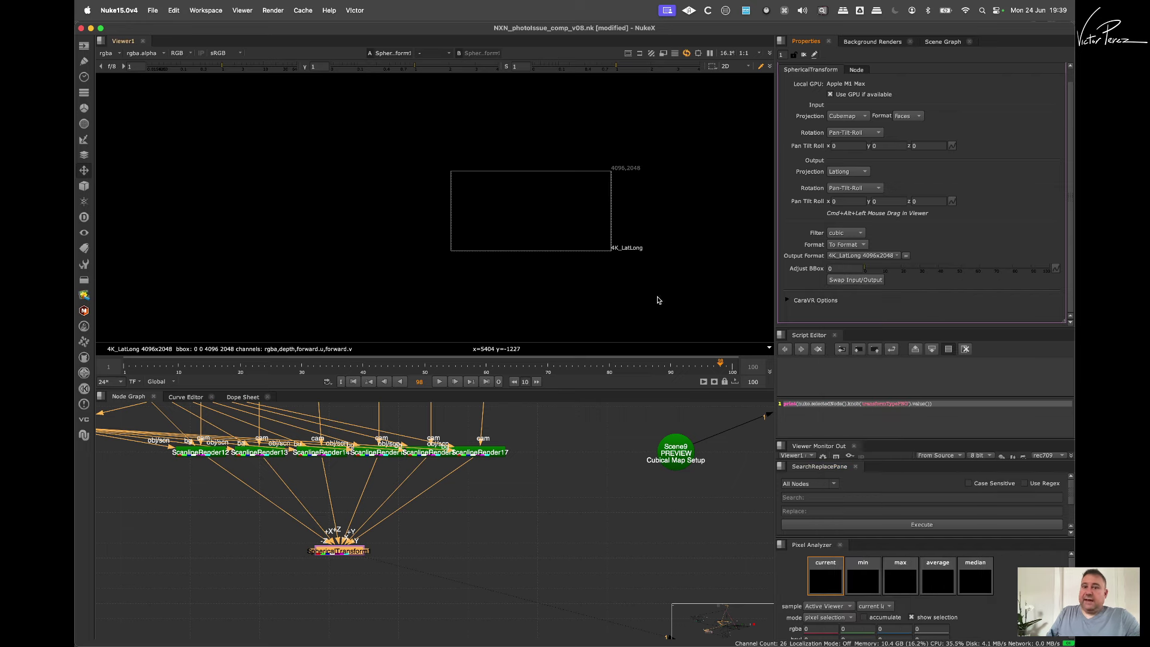
Step: Examine the 4K lat-long render and the projection nodes around Scene1 that feed it
scroll(567, 193, "up", 5)
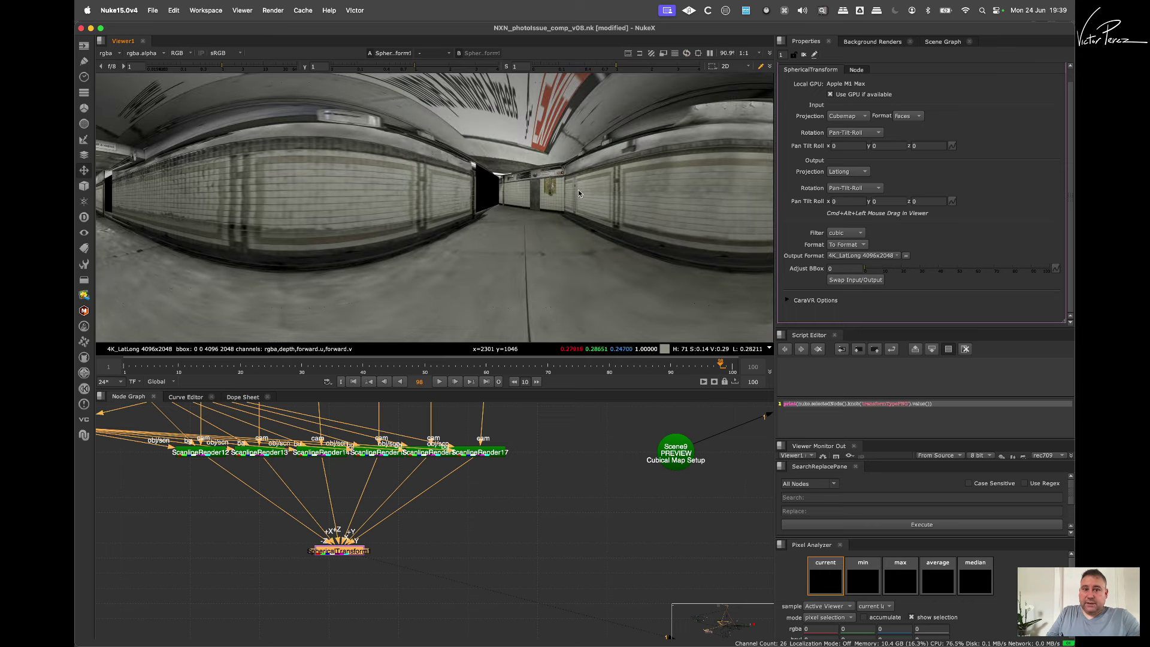
scroll(580, 190, "down", 3)
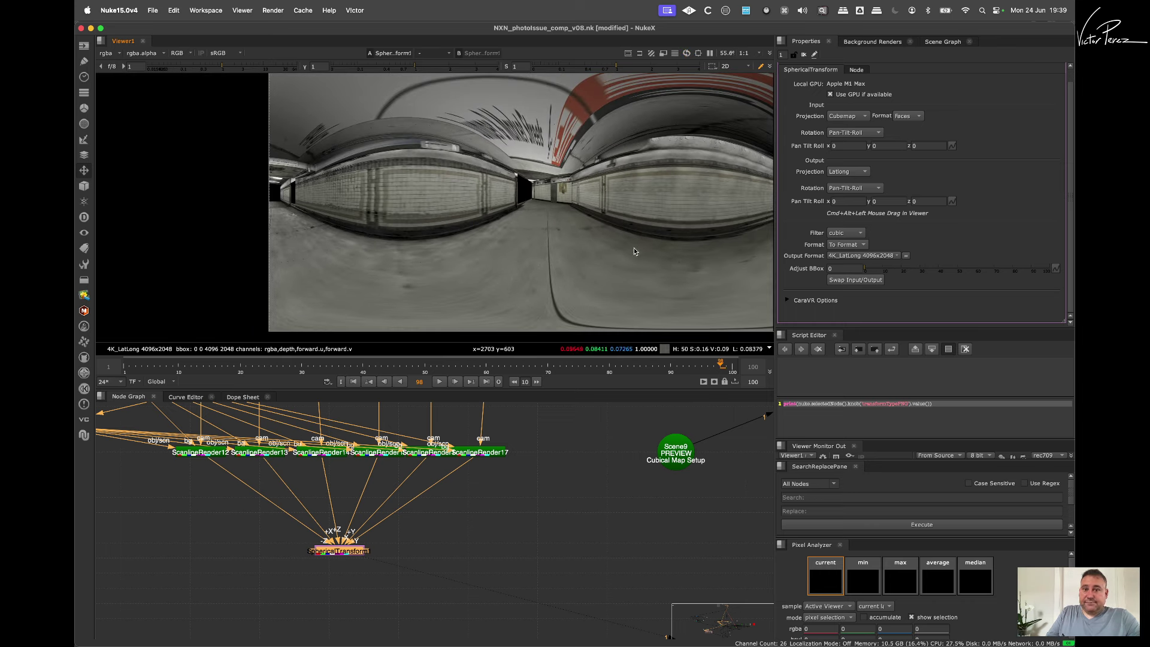
scroll(524, 503, "down", 5)
middle_click_drag(740, 408, 467, 514)
scroll(547, 521, "up", 5)
scroll(510, 498, "down", 3)
middle_click_drag(441, 426, 419, 542)
scroll(405, 519, "up", 3)
left_click_drag(353, 507, 637, 570)
middle_click_drag(637, 569, 497, 475)
left_click_drag(637, 570, 575, 552)
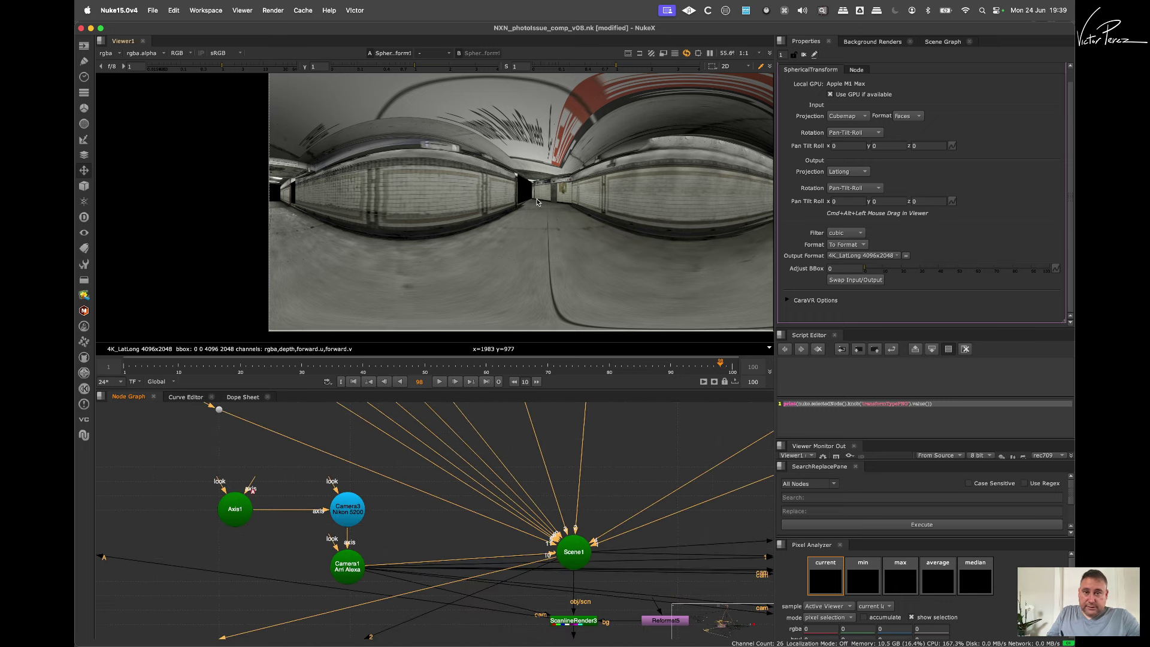
scroll(360, 509, "down", 8)
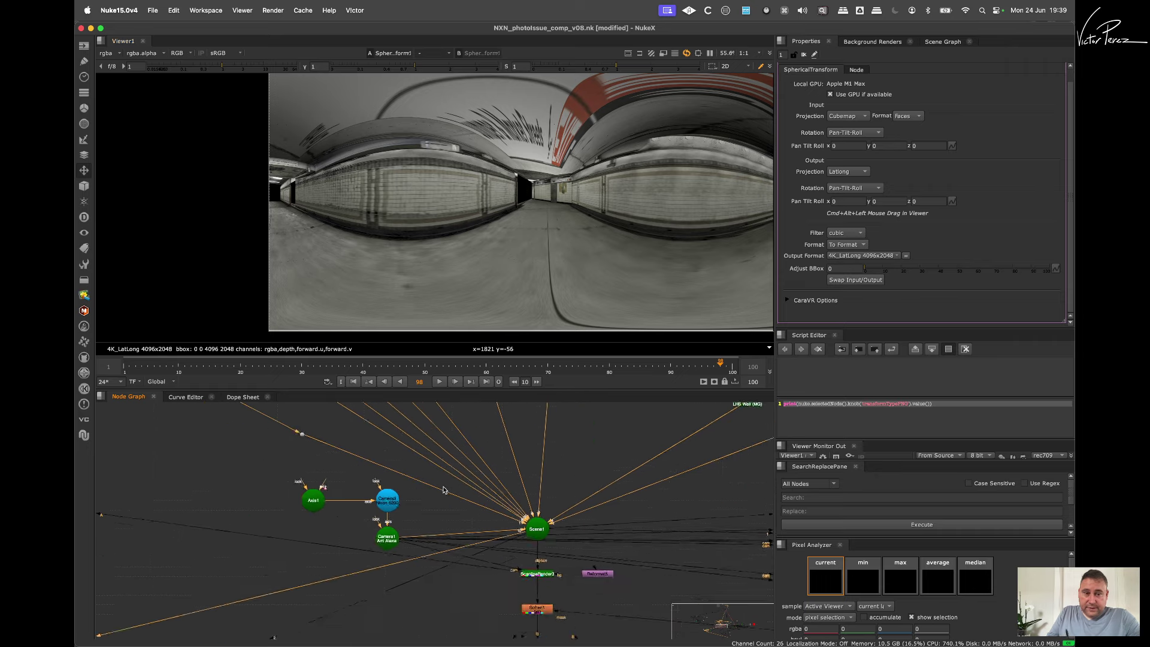
scroll(339, 496, "up", 3)
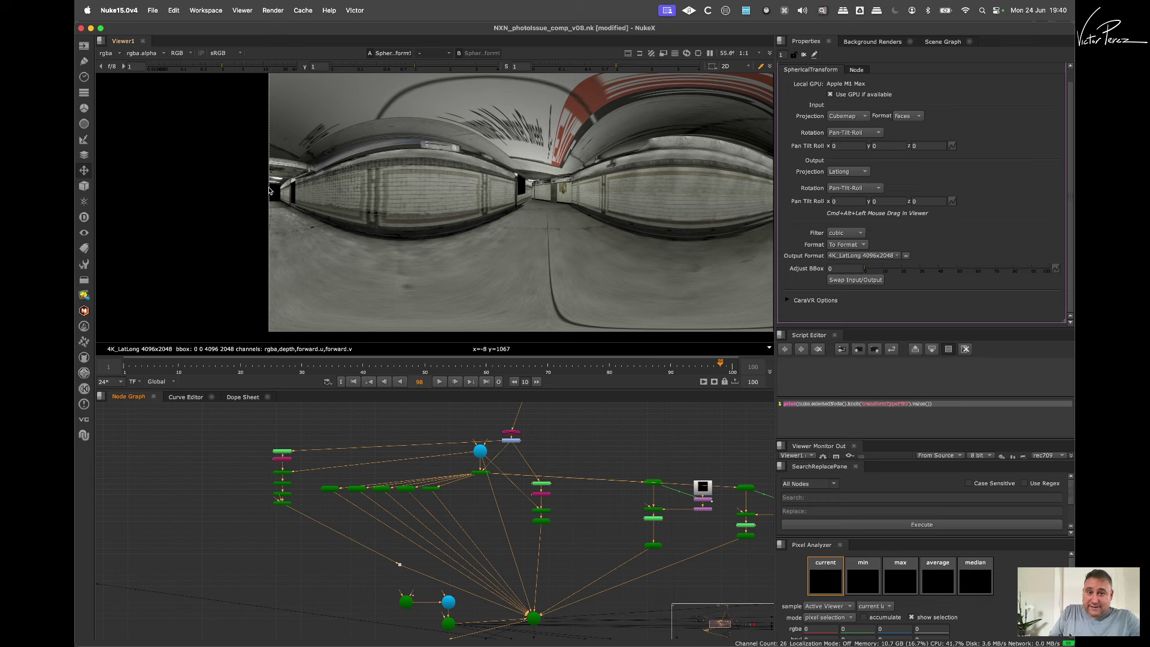
Step: Inspect the lat-long's side edges and the dark gaps at the corridor ends, and return to the full image
scroll(418, 204, "down", 5)
middle_click_drag(421, 216, 321, 205)
scroll(568, 181, "up", 10)
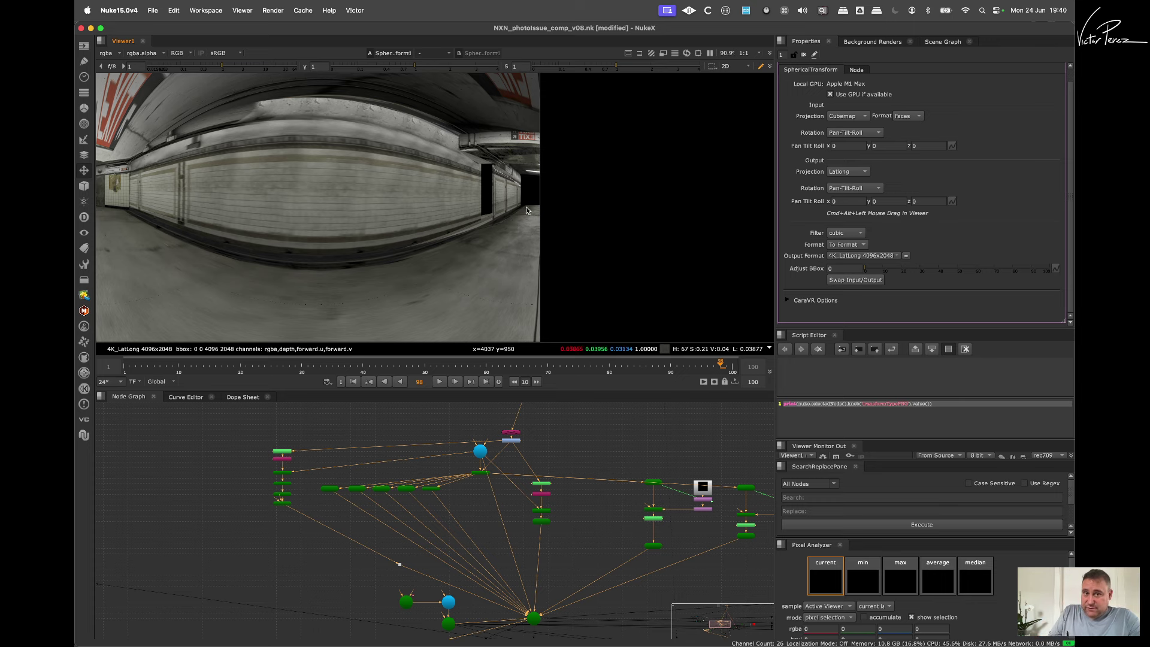
scroll(344, 223, "down", 5)
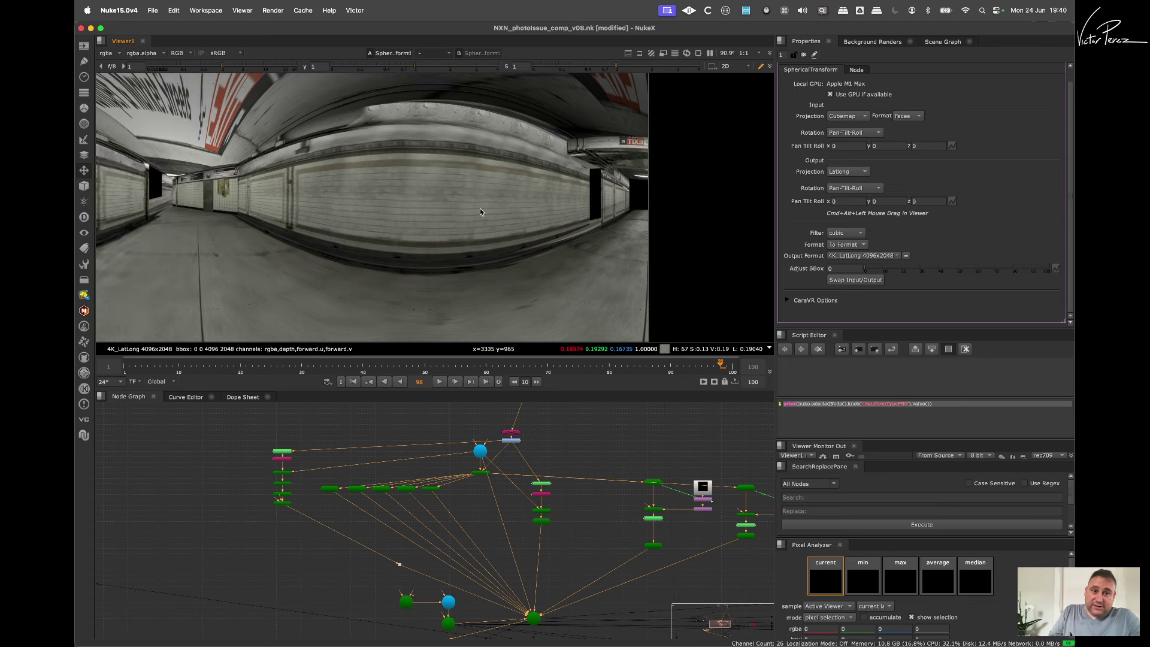
middle_click_drag(390, 210, 466, 211)
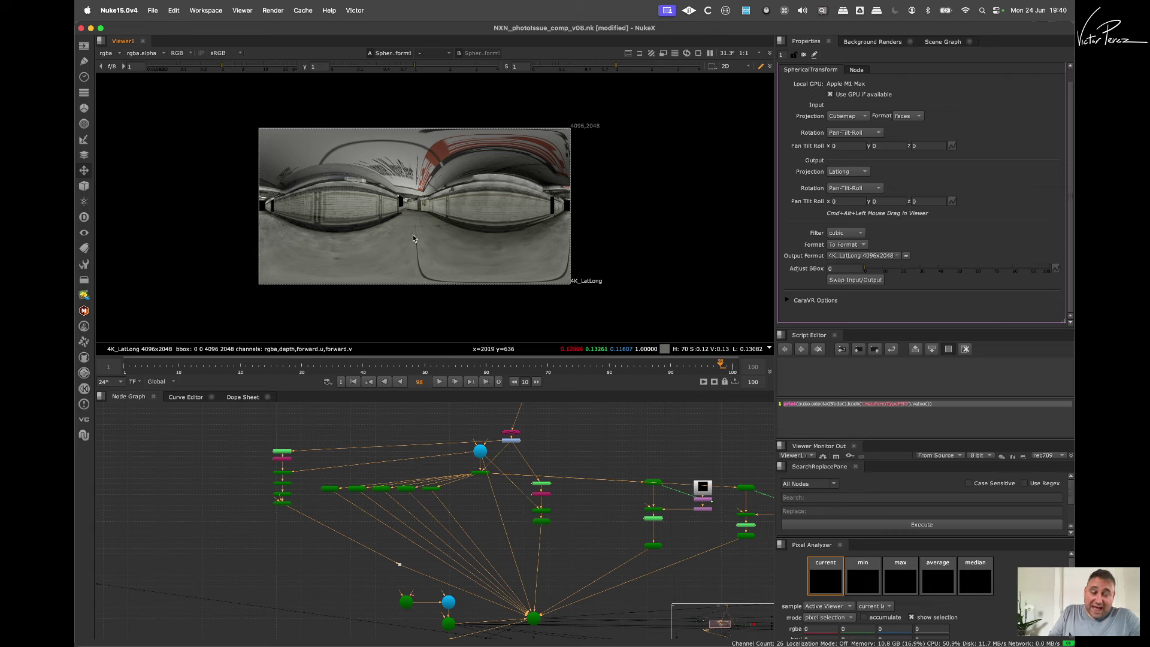
Step: Add a Sphere geometry node below SphericalTransform1 in the node graph
mouse_move(312, 576)
middle_mouse_down("alt")
mouse_move(389, 546)
mouse_move(293, 577)
middle_mouse_up("alt")
middle_click_drag(320, 572, 492, 496)
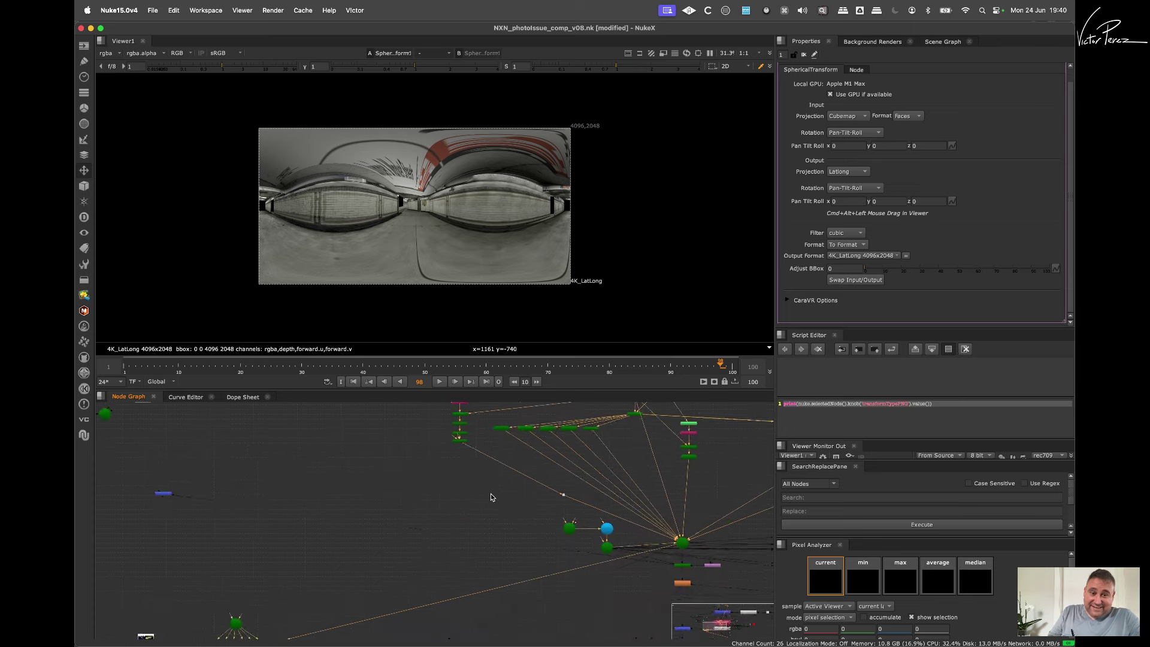
middle_click_drag(294, 511, 387, 525)
middle_click_drag(352, 630, 373, 456)
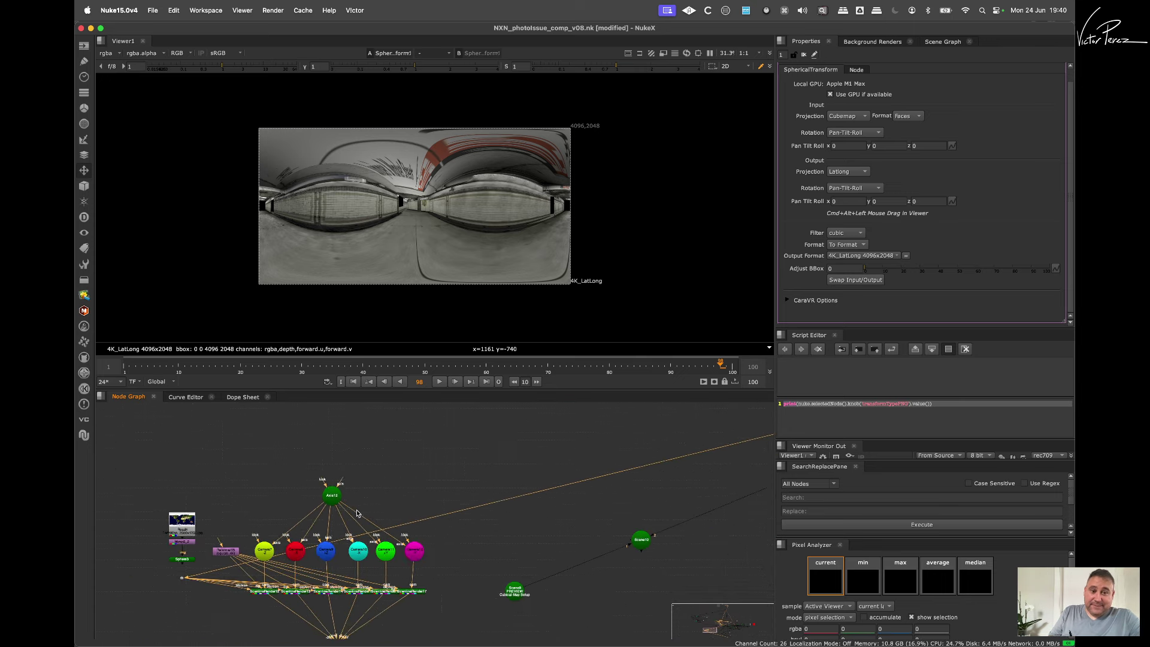
middle_click_drag(357, 509, 370, 508, "alt")
middle_click_drag(350, 543, 381, 439)
middle_click_drag(372, 569, 390, 485, "alt")
middle_click_drag(349, 534, 362, 548, "alt")
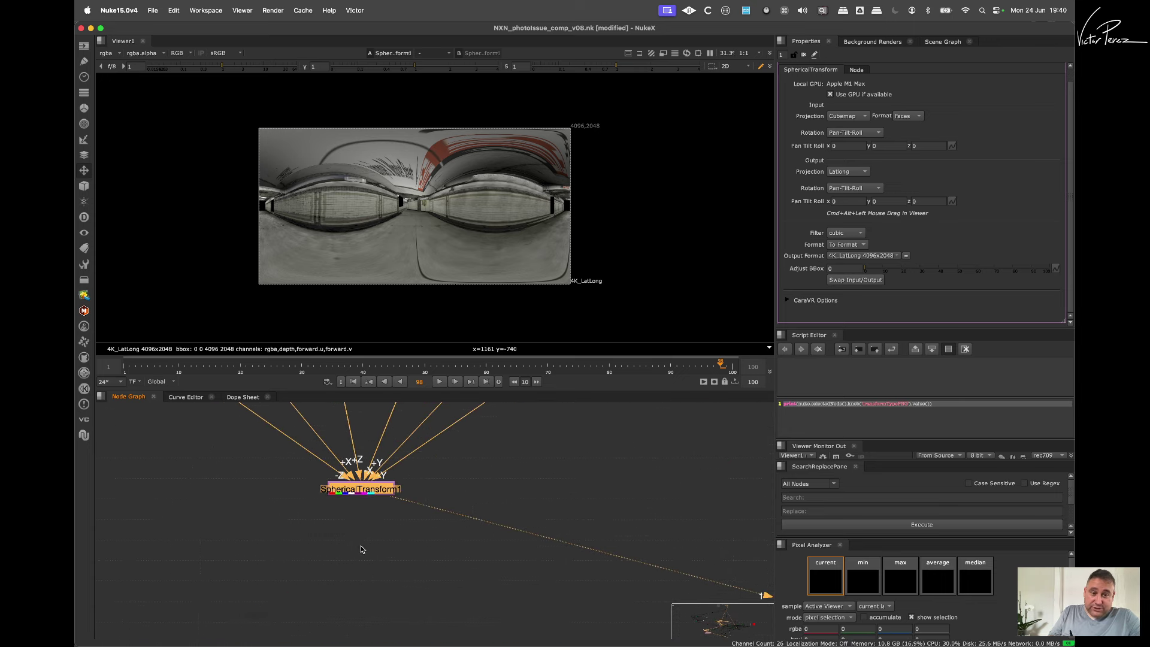
left_click(366, 545)
key("Tab")
type("s")
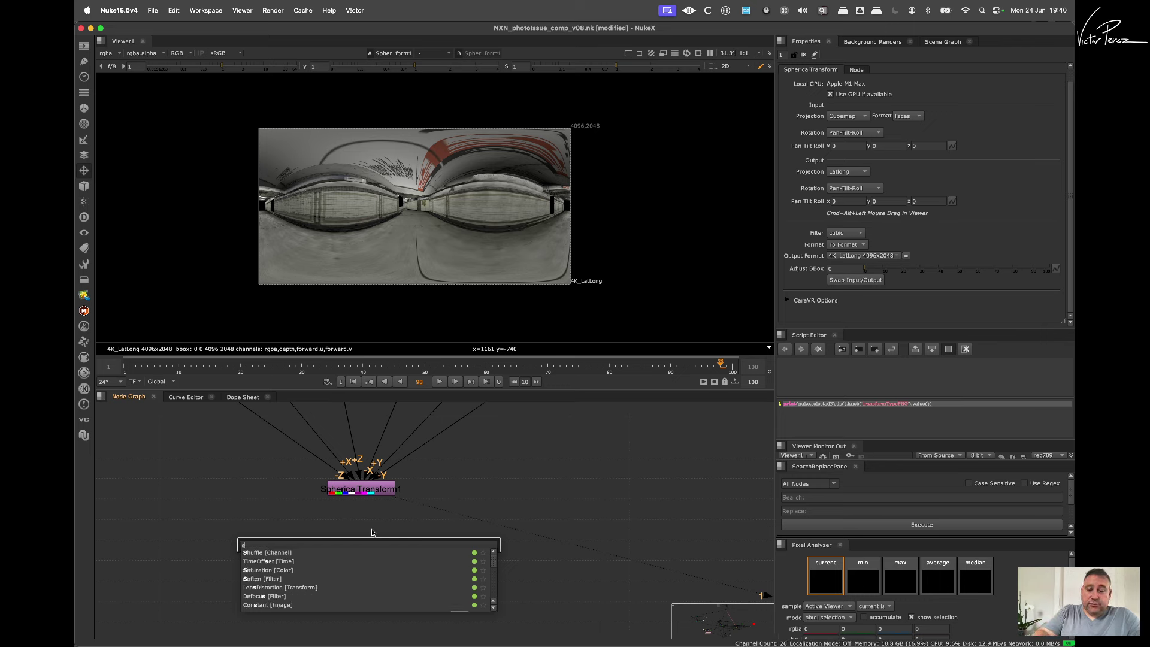
key("Down")
key("Down")
key("Down")
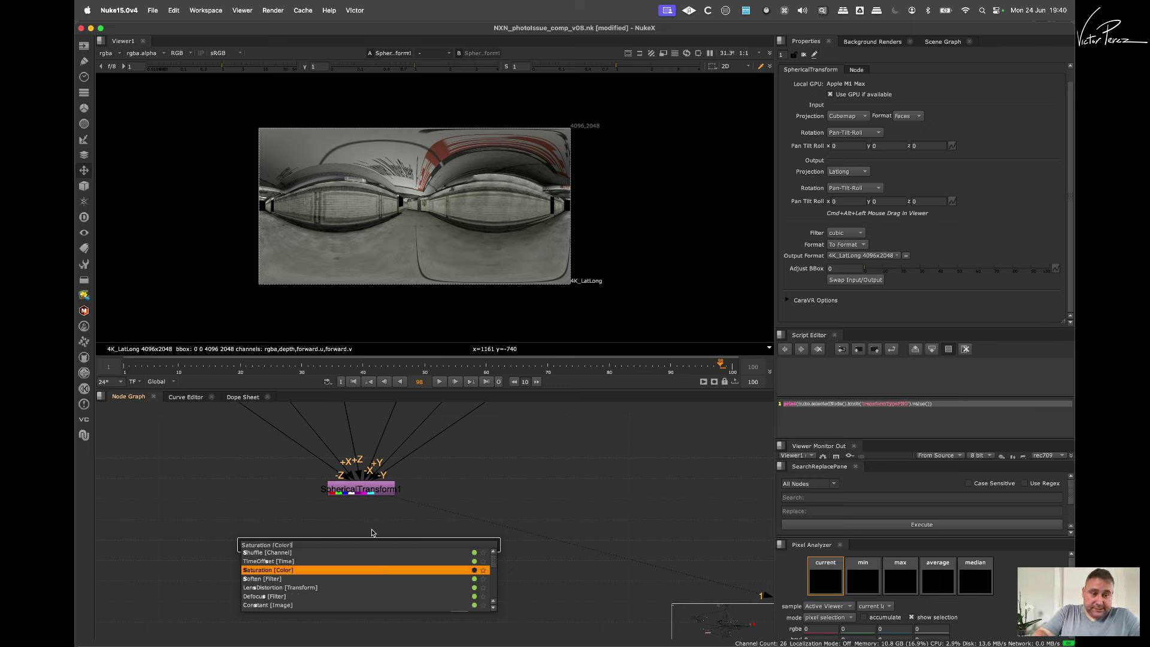
key("BackSpace")
key("BackSpace")
key("BackSpace")
key("BackSpace")
key("BackSpace")
key("BackSpace")
key("BackSpace")
key("BackSpace")
key("BackSpace")
key("BackSpace")
key("BackSpace")
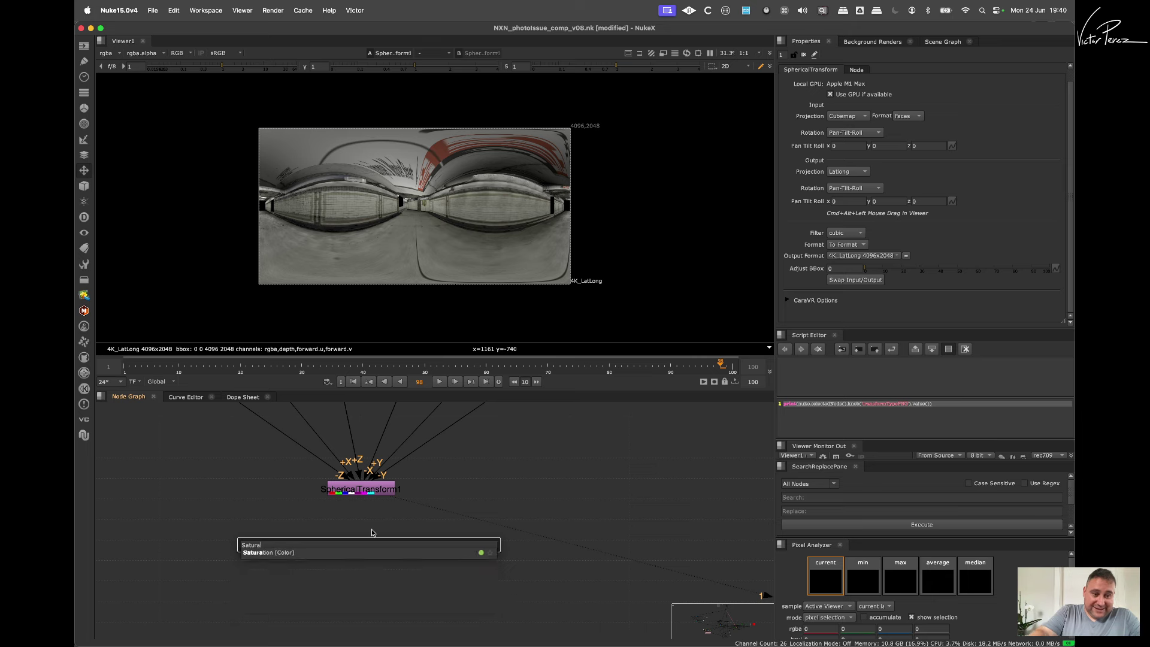
key("BackSpace")
key("BackSpace")
key("BackSpace")
key("BackSpace")
key("BackSpace")
type("phere [Geometry")
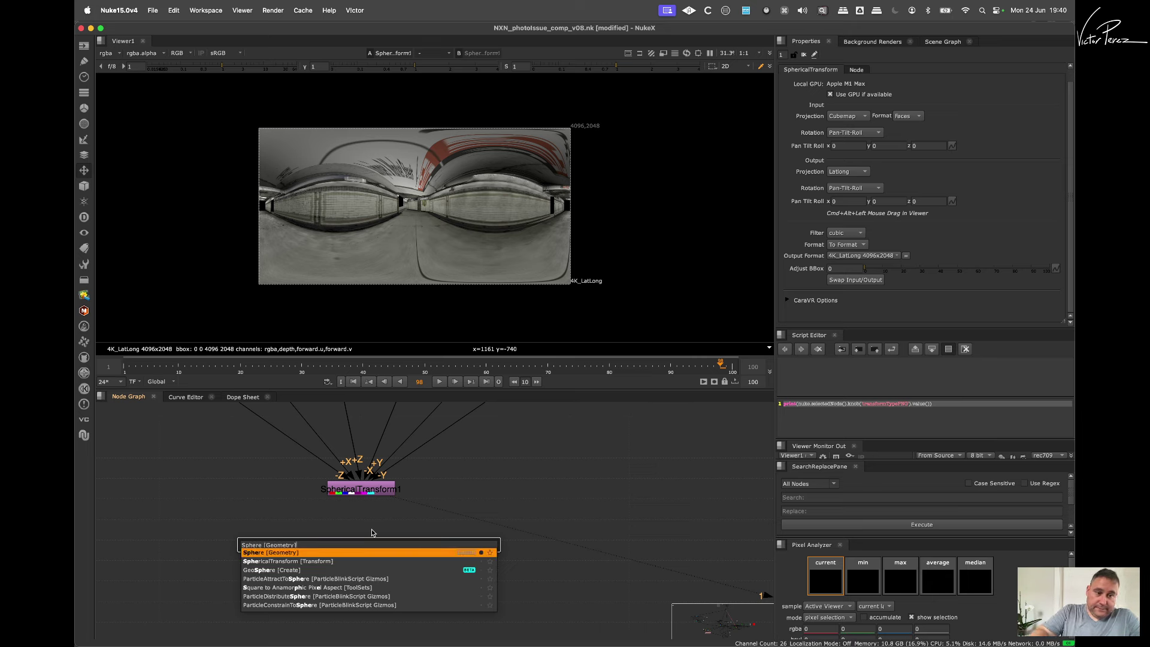
key("Return")
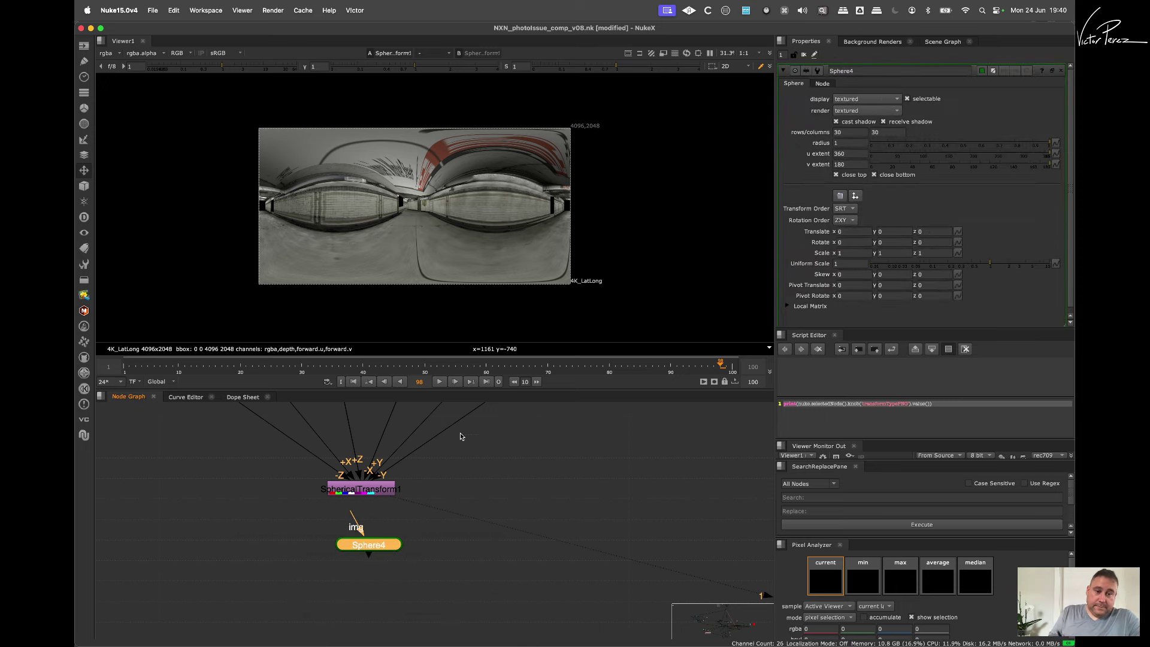
Step: Connect the sphere's img input to SphericalTransform1, align the sphere beneath it, and view it in 3D
left_click_drag(355, 515, 362, 490)
left_click_drag(369, 544, 363, 548)
key("1")
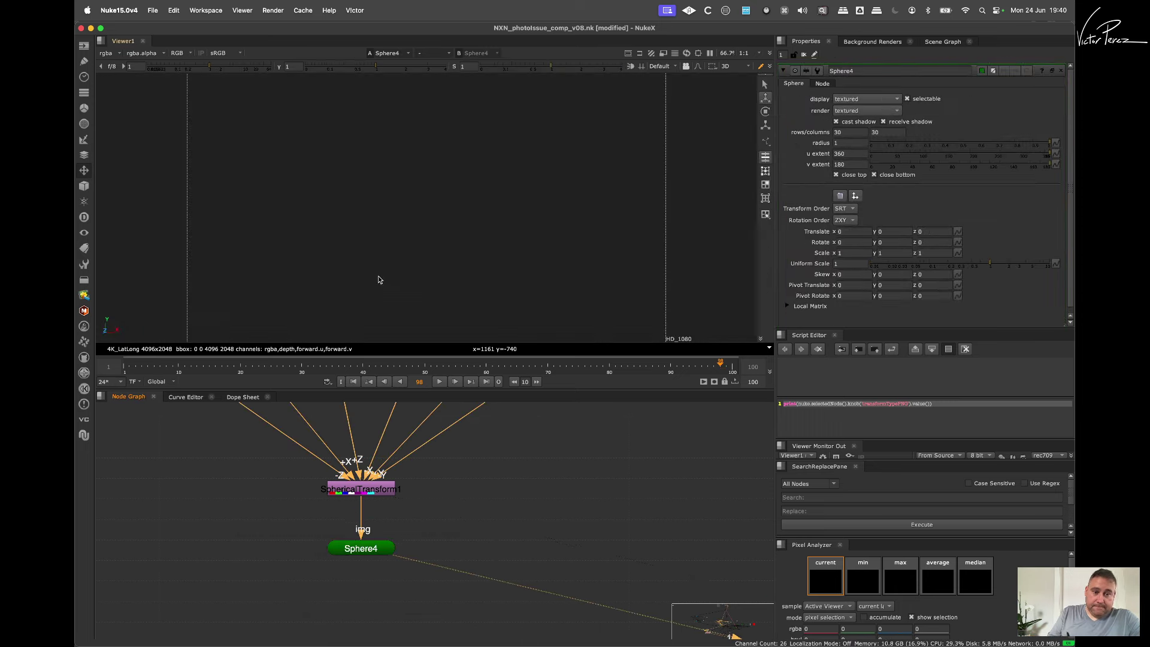
Step: Inspect the corridor lat-long mapped onto the sphere from several angles in the 3D view
middle_click_drag(516, 207, 401, 235, "alt")
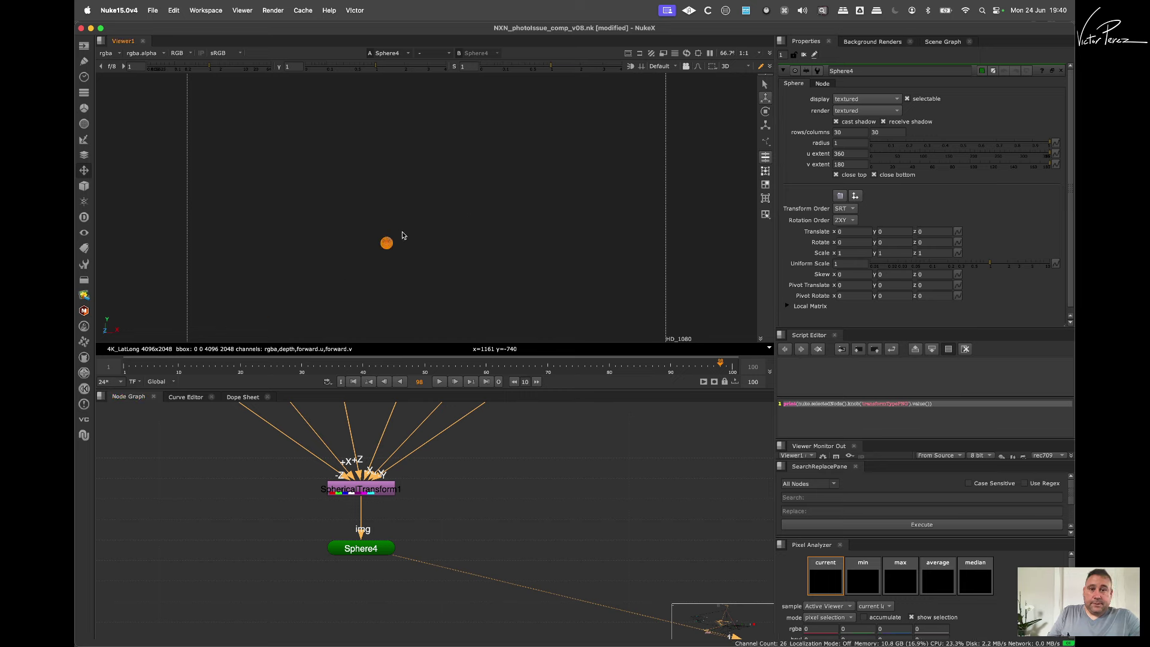
key("f")
left_click(598, 230)
mouse_move(404, 237)
left_mouse_down("super")
mouse_move(581, 230)
mouse_move(492, 228)
mouse_move(570, 237)
mouse_move(606, 223)
mouse_move(473, 256)
mouse_move(480, 294)
mouse_move(472, 163)
mouse_move(470, 229)
mouse_move(603, 220)
mouse_move(421, 219)
mouse_move(602, 224)
left_mouse_up("super")
left_click_drag(434, 213, 523, 222, "ctrl")
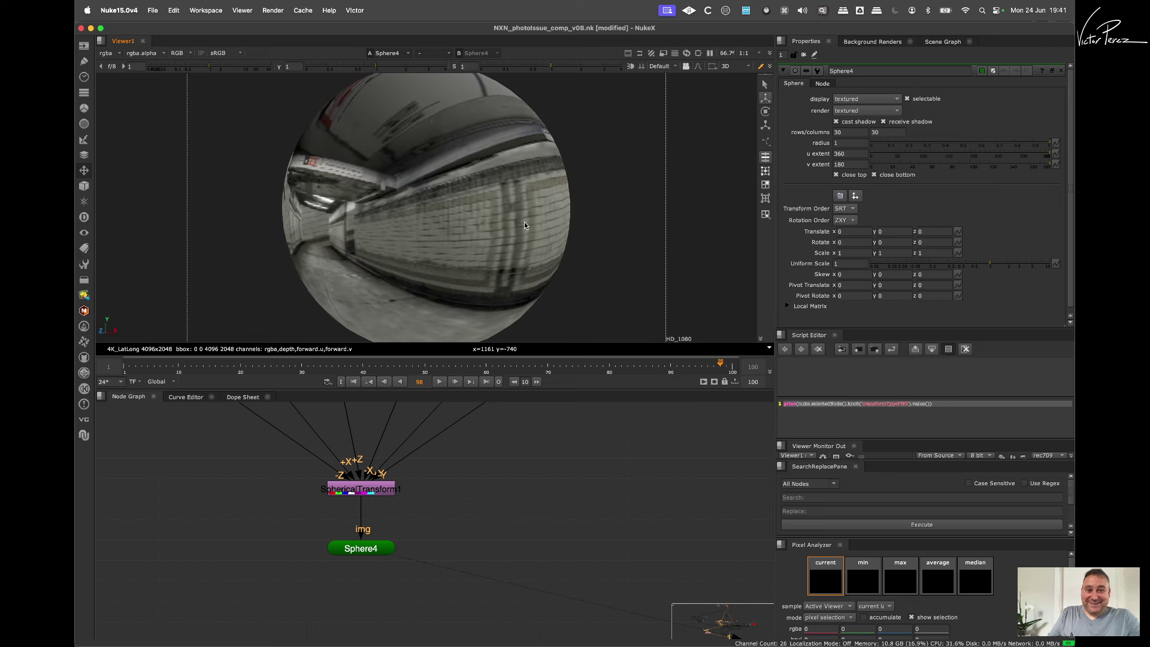
scroll(437, 231, "down", 5)
left_click_drag(436, 235, 406, 218, "ctrl")
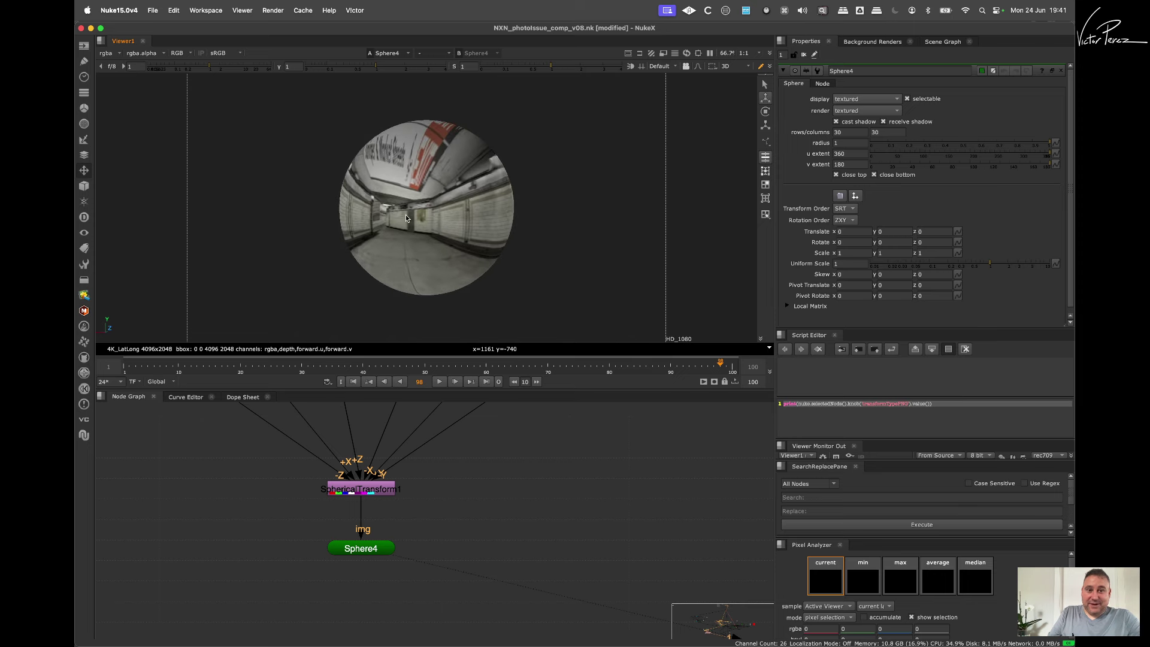
Step: Delete the Sphere node connected to SphericalTransform1
scroll(413, 531, "down", 3)
scroll(438, 534, "up", 1)
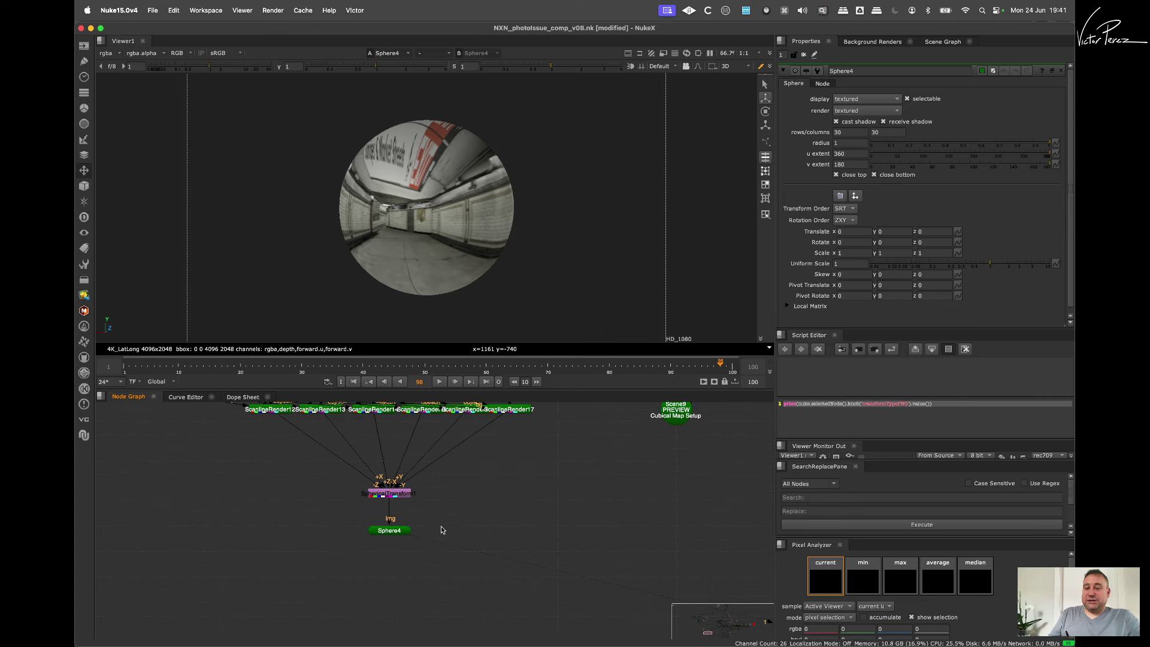
left_click_drag(446, 518, 369, 544)
key("Delete")
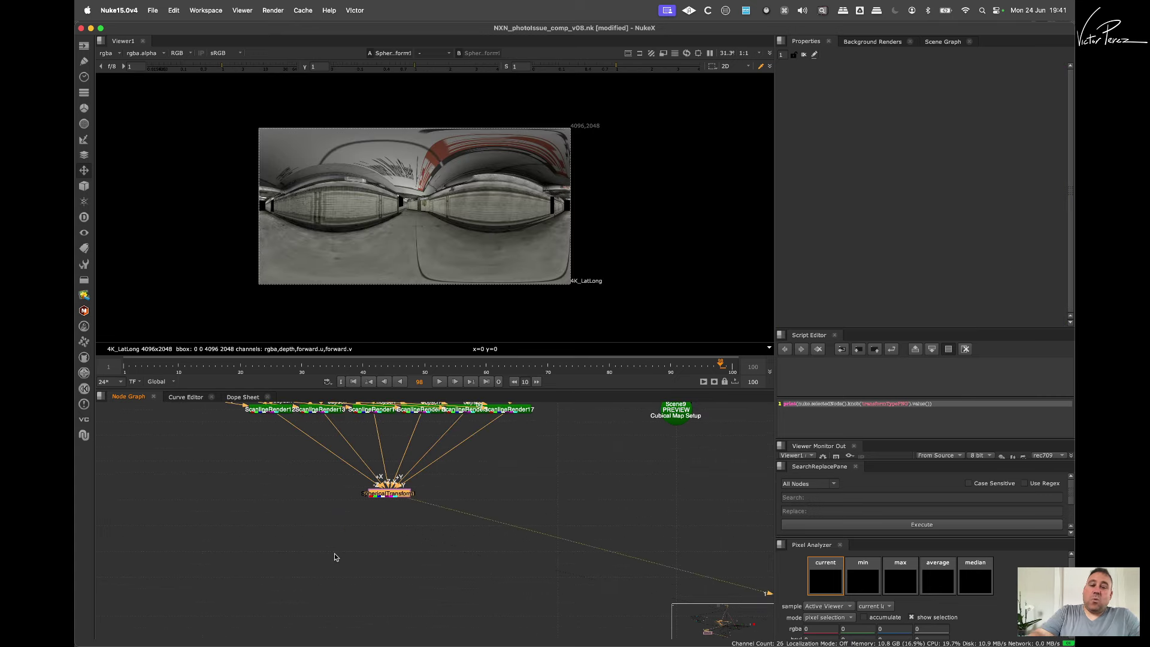
Step: Reconnect Environment1's map input from the Read image to the output of SphericalTransform1
scroll(533, 472, "down", 3)
middle_click_drag(533, 472, 422, 501)
scroll(495, 494, "down", 2)
middle_click_drag(495, 493, 347, 523)
scroll(359, 513, "up", 2)
scroll(430, 516, "down", 3)
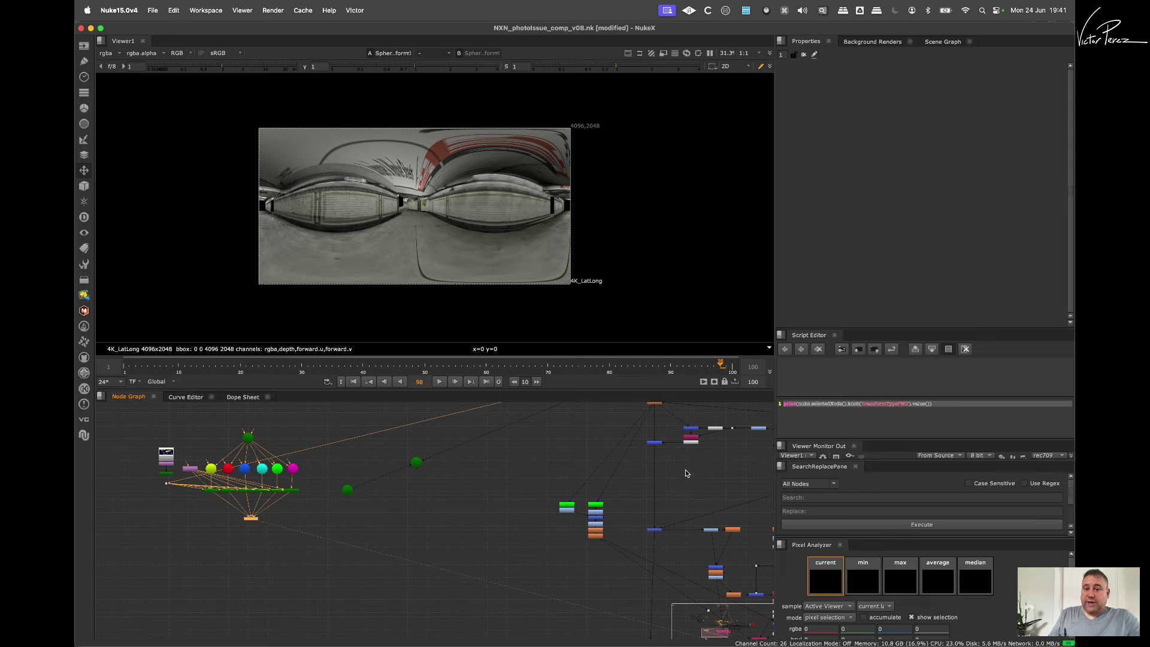
middle_click_drag(671, 478, 495, 532)
scroll(641, 483, "down", 3)
scroll(623, 483, "up", 3)
middle_click_drag(557, 464, 479, 488)
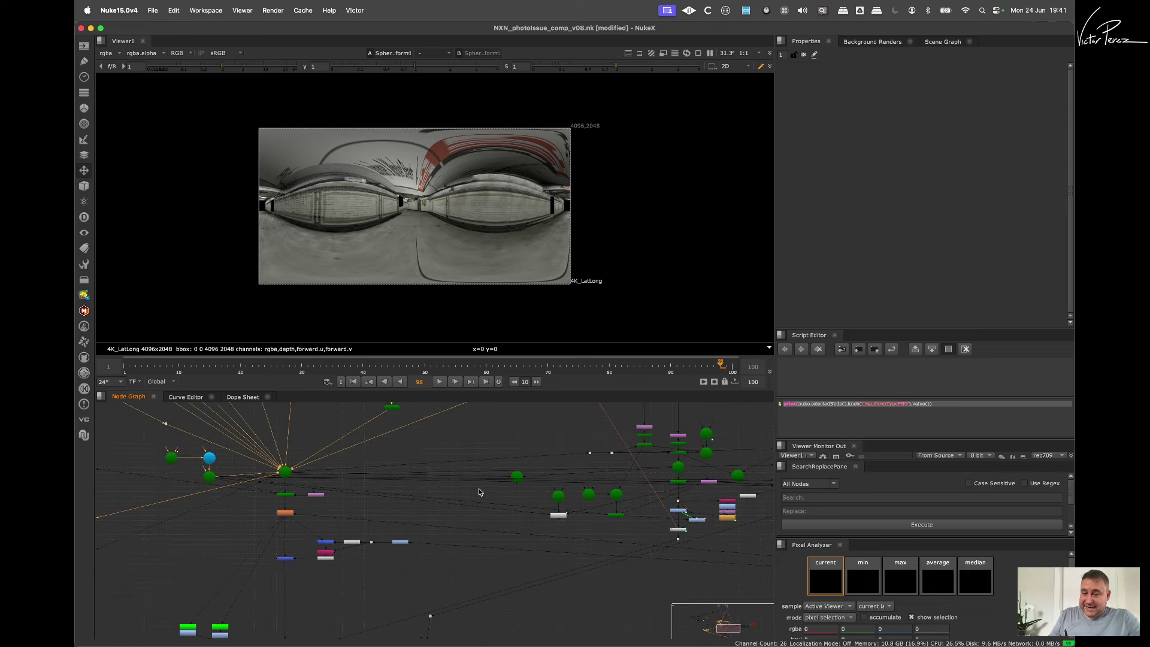
scroll(238, 467, "up", 4)
middle_click_drag(541, 414, 441, 546)
scroll(520, 473, "down", 3)
scroll(575, 476, "down", 3)
middle_click_drag(278, 455, 452, 488)
scroll(451, 488, "down", 3)
middle_click_drag(379, 490, 451, 519)
scroll(381, 484, "up", 4)
scroll(379, 473, "up", 4)
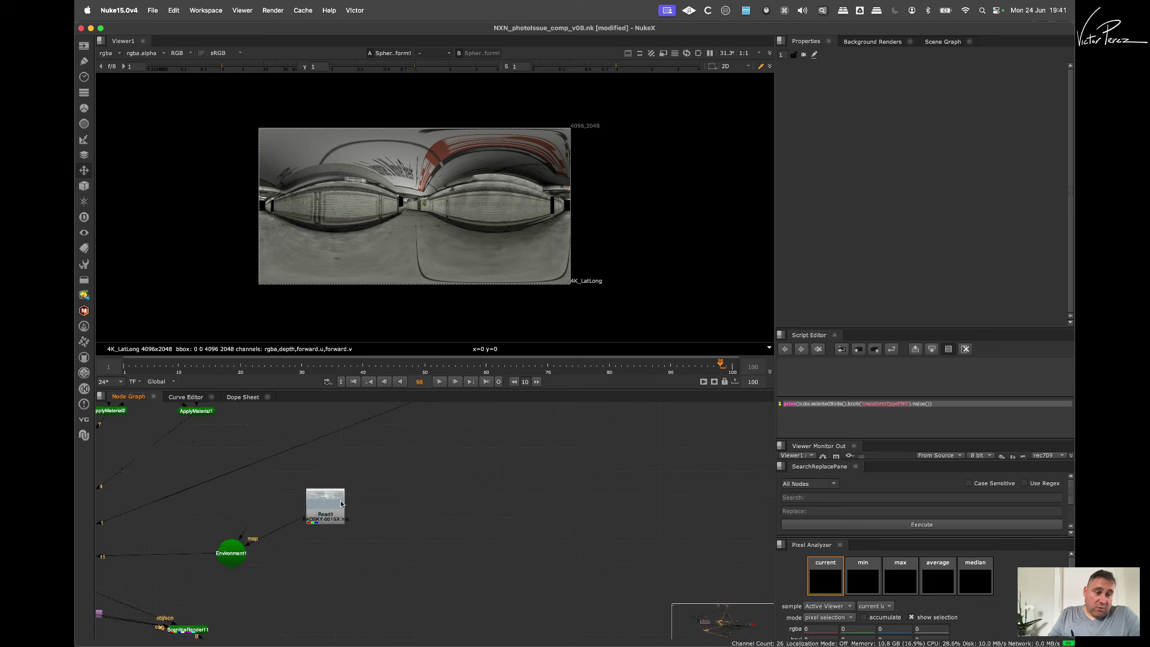
left_click_drag(313, 523, 330, 611)
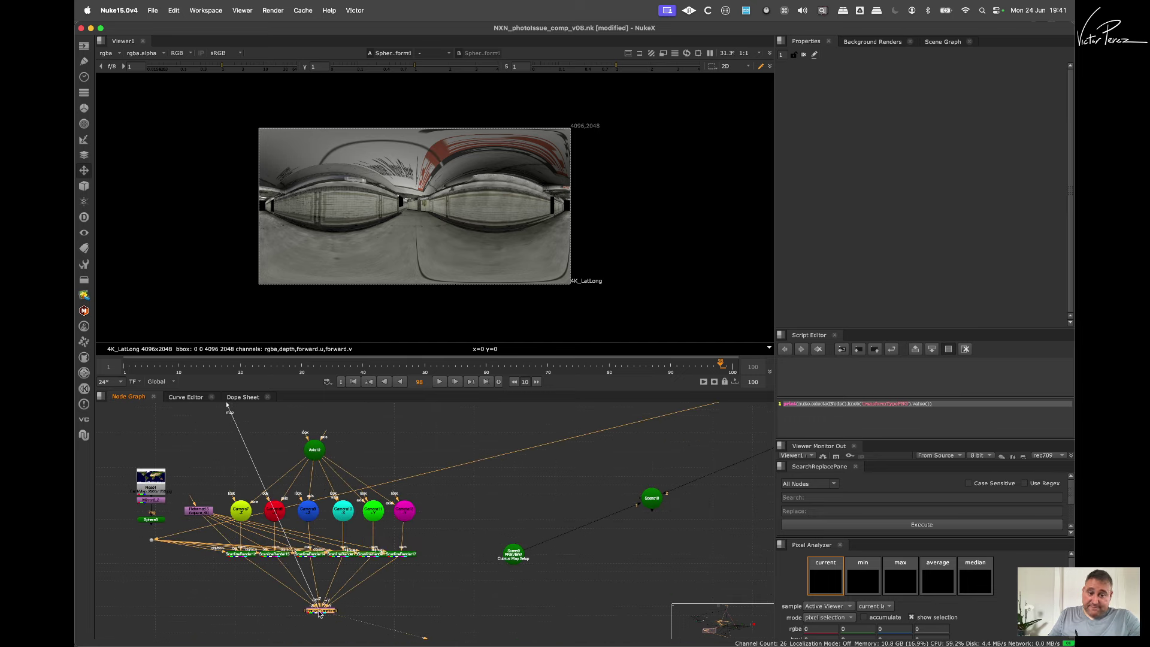
Step: Save the script and view the output of the RayRender node lit by Environment1
scroll(356, 553, "down", 3)
scroll(324, 467, "up", 5)
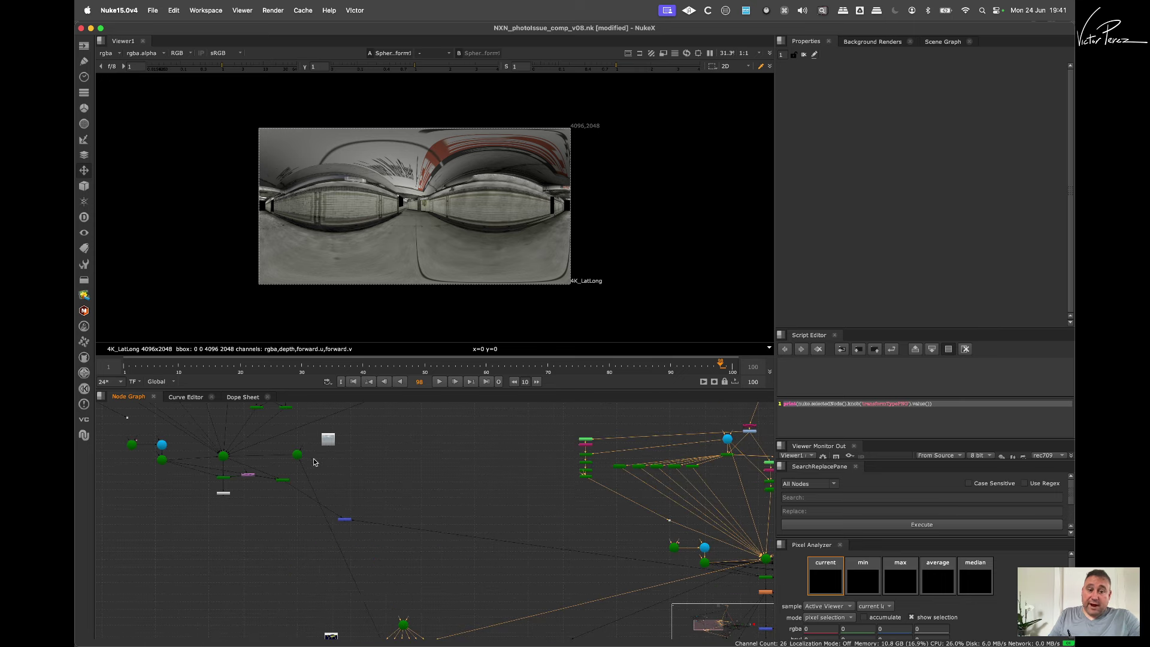
scroll(371, 473, "down", 4)
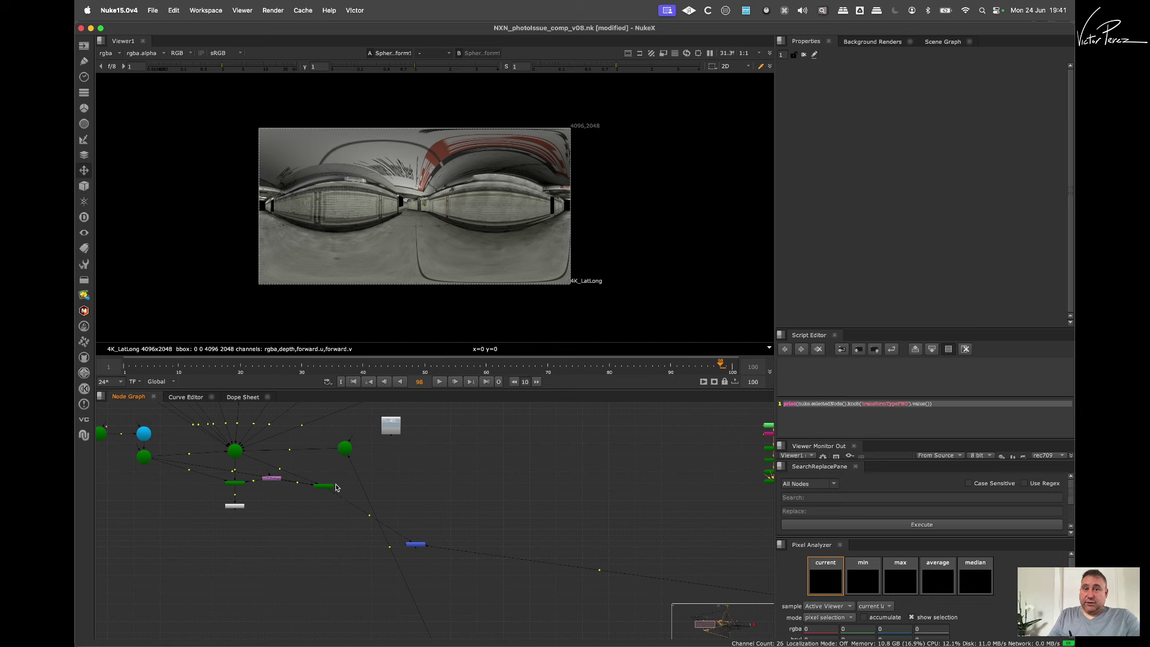
key("super+s")
scroll(230, 468, "up", 2)
left_click(228, 497)
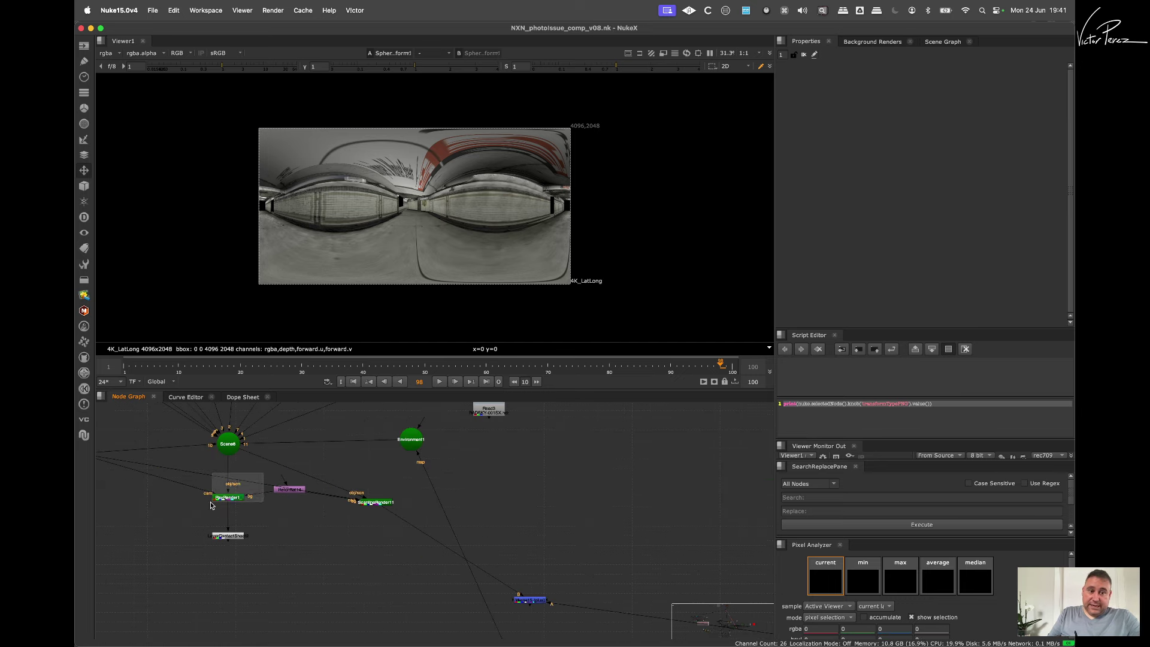
key("1")
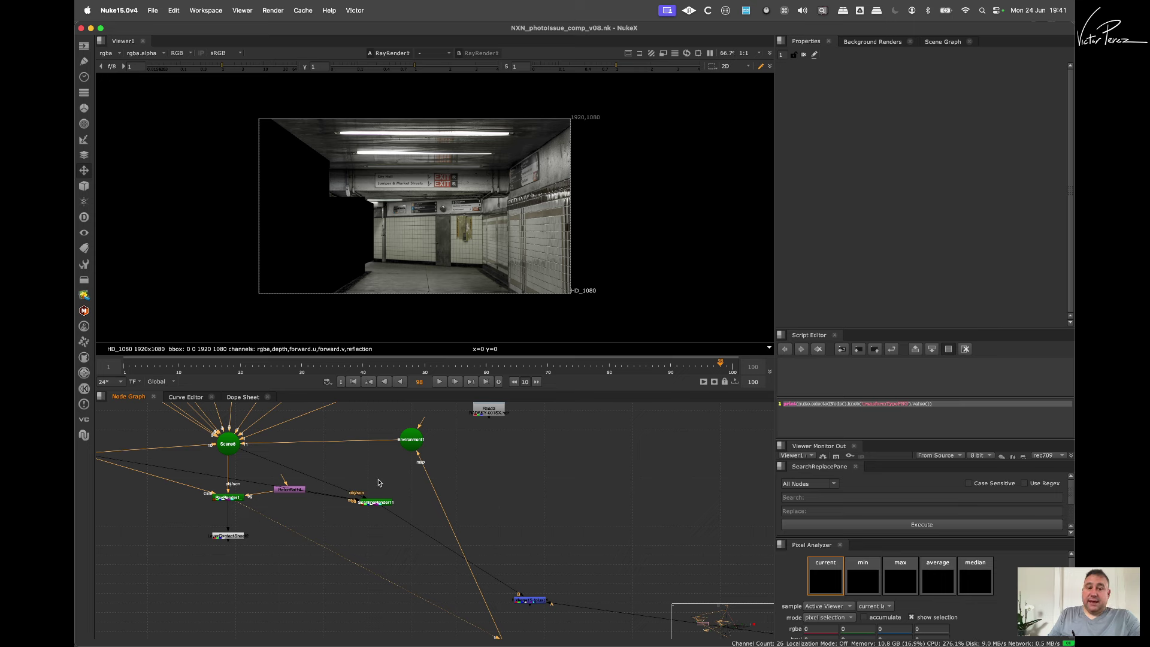
Step: View SphericalTransform1's lat-long again and attach a Write node to its output
scroll(458, 461, "down", 2)
scroll(455, 506, "down", 1)
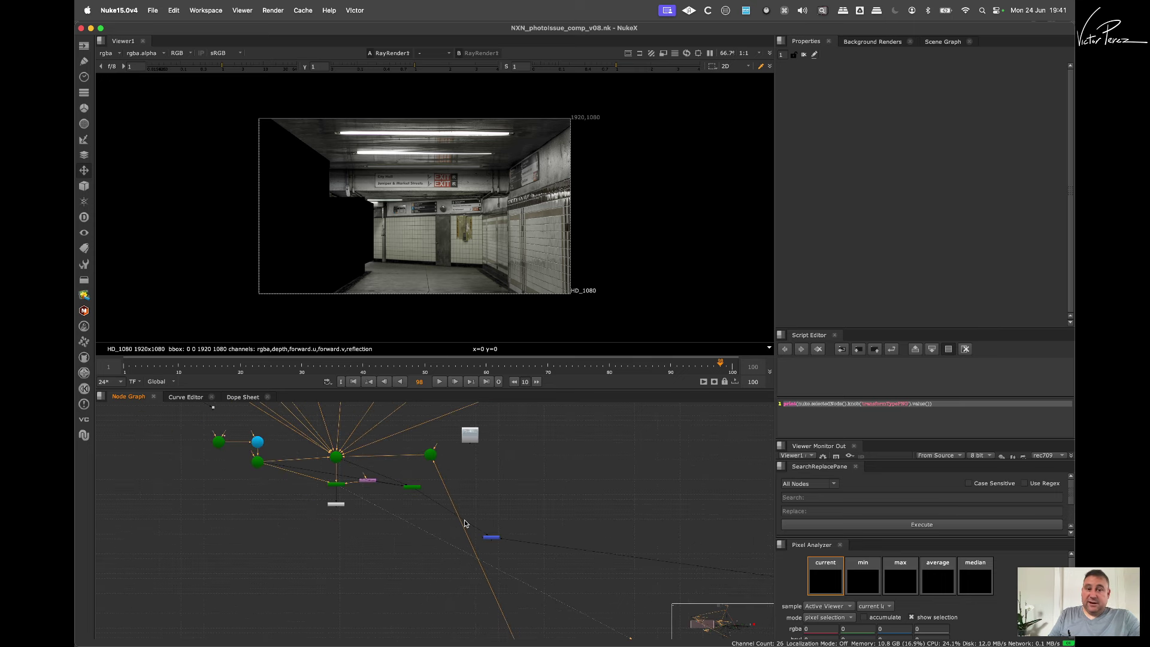
middle_click_drag(501, 587, 441, 435)
scroll(416, 490, "down", 2)
scroll(486, 560, "up", 5)
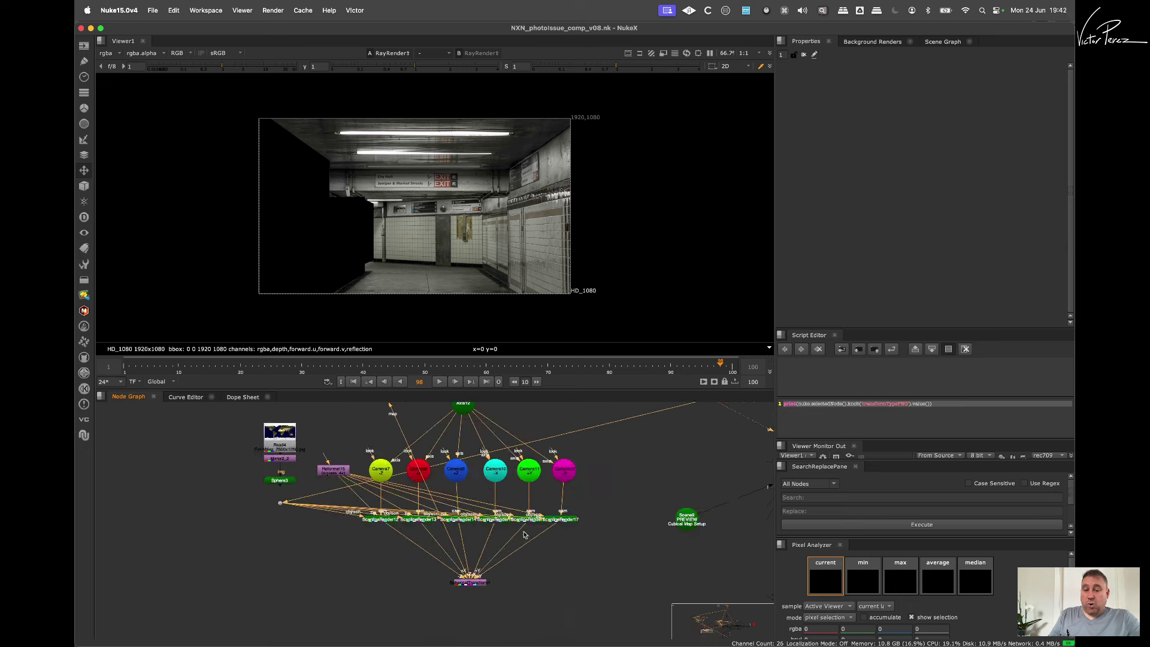
scroll(500, 582, "up", 3)
left_click(454, 544)
key("1")
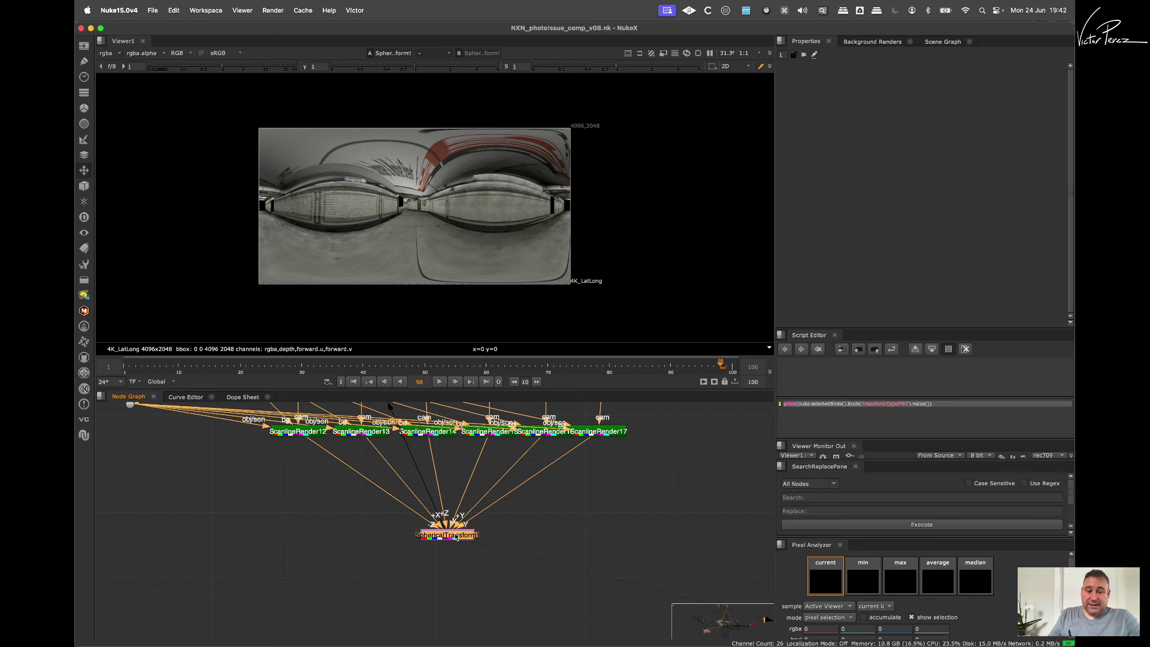
key("w")
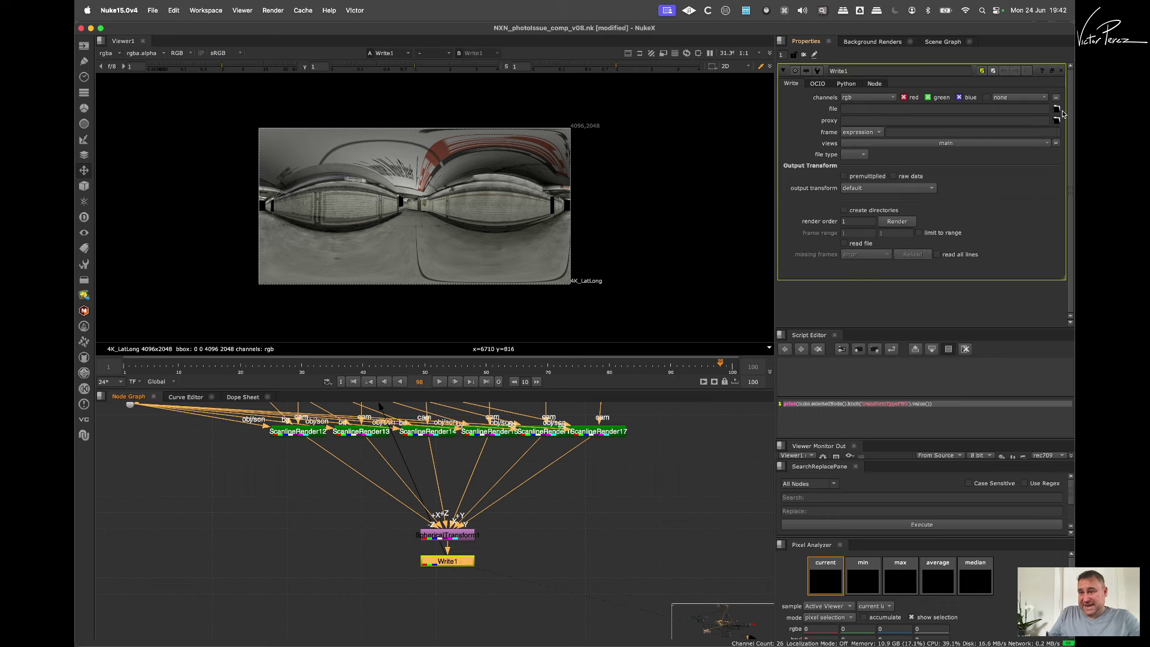
Step: Open the file browser for the Write node's output and go to the Node by Node scripts folder
left_click(1057, 109)
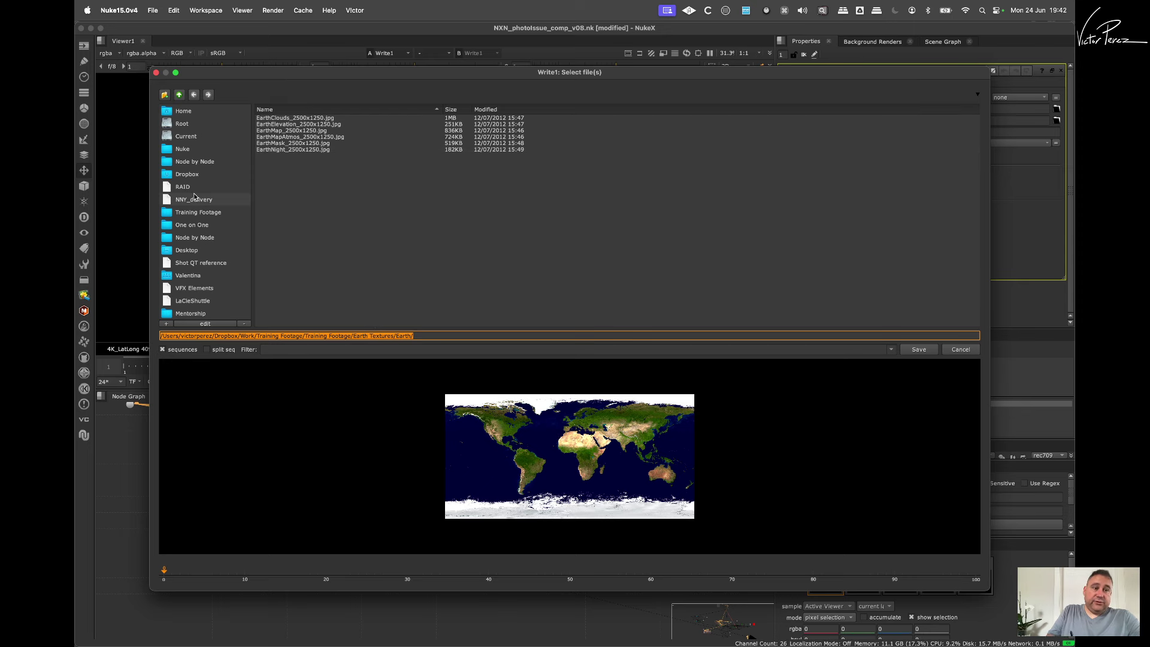
left_click(341, 228)
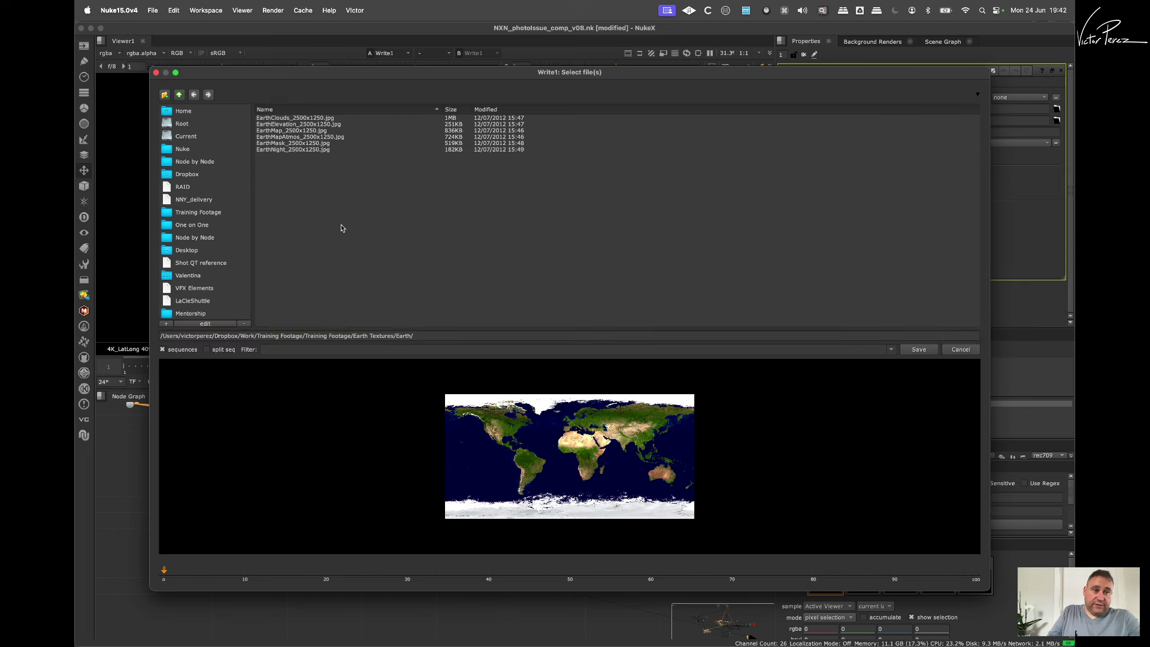
left_click(204, 160)
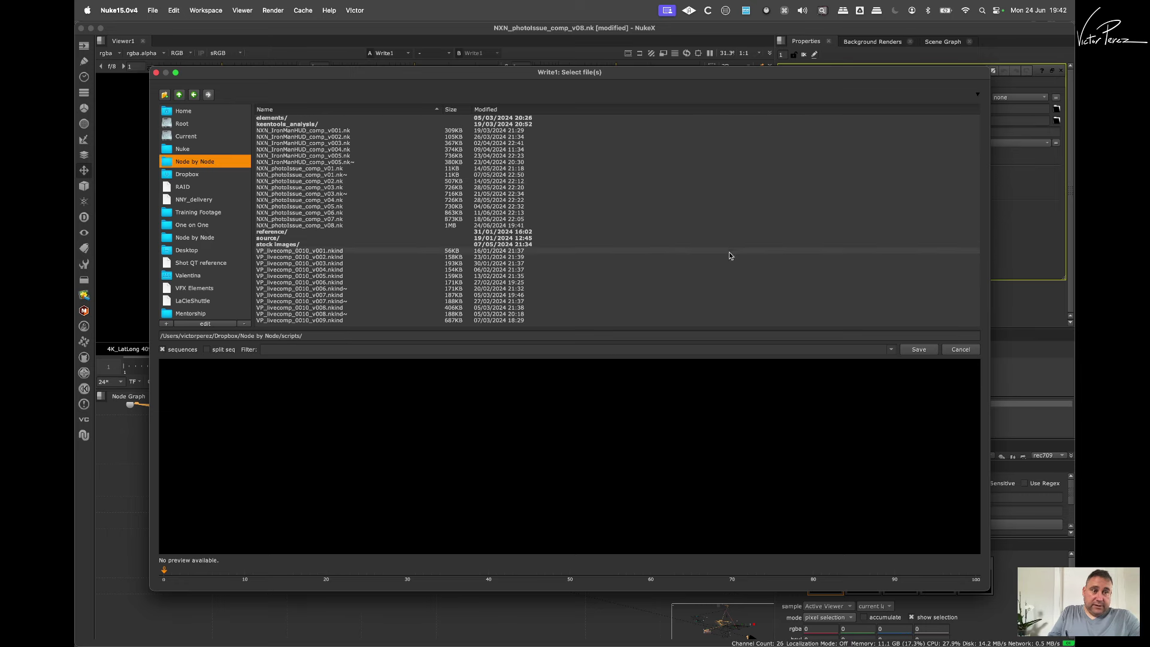
left_click(328, 335)
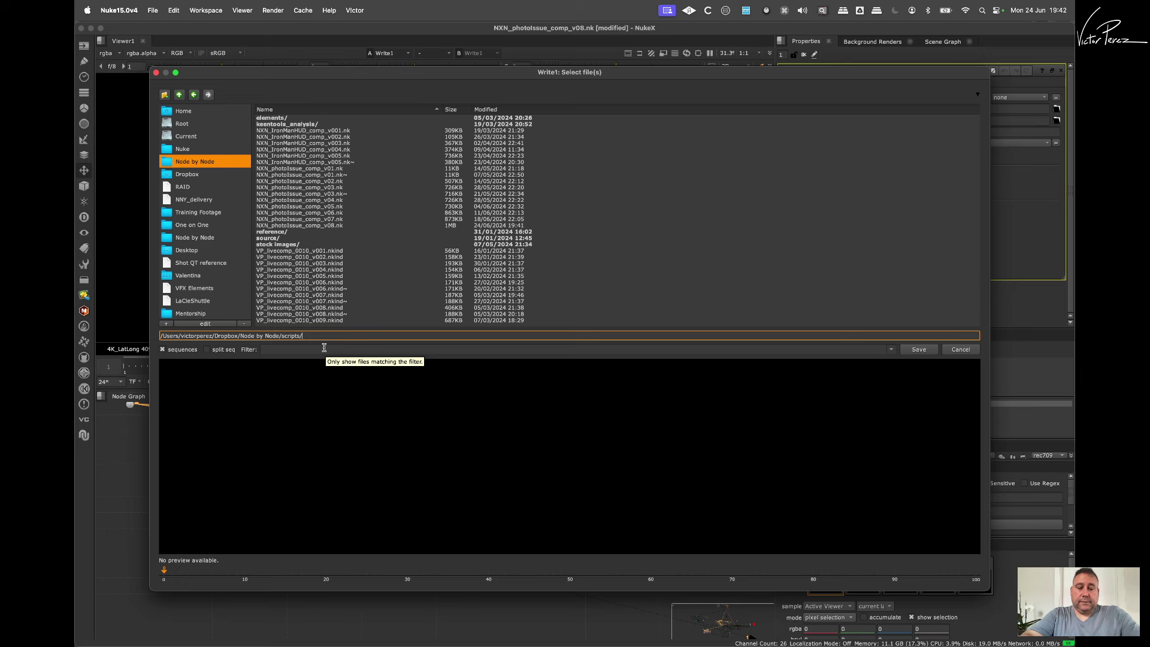
type("re")
key("BackSpace")
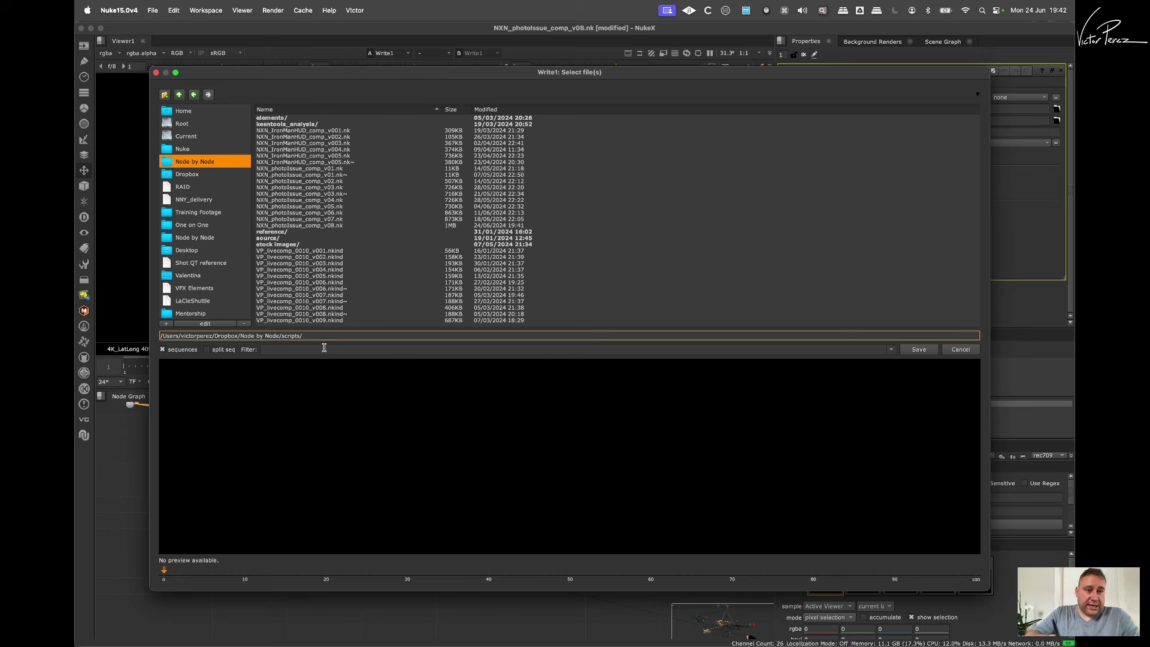
Step: Set the Write node's output file to NXN_photoIssue_reflectionCatcher_v001.exr in the scripts folder, basing the name on NXN_photoIssue_comp_v08.nk
left_click(328, 226)
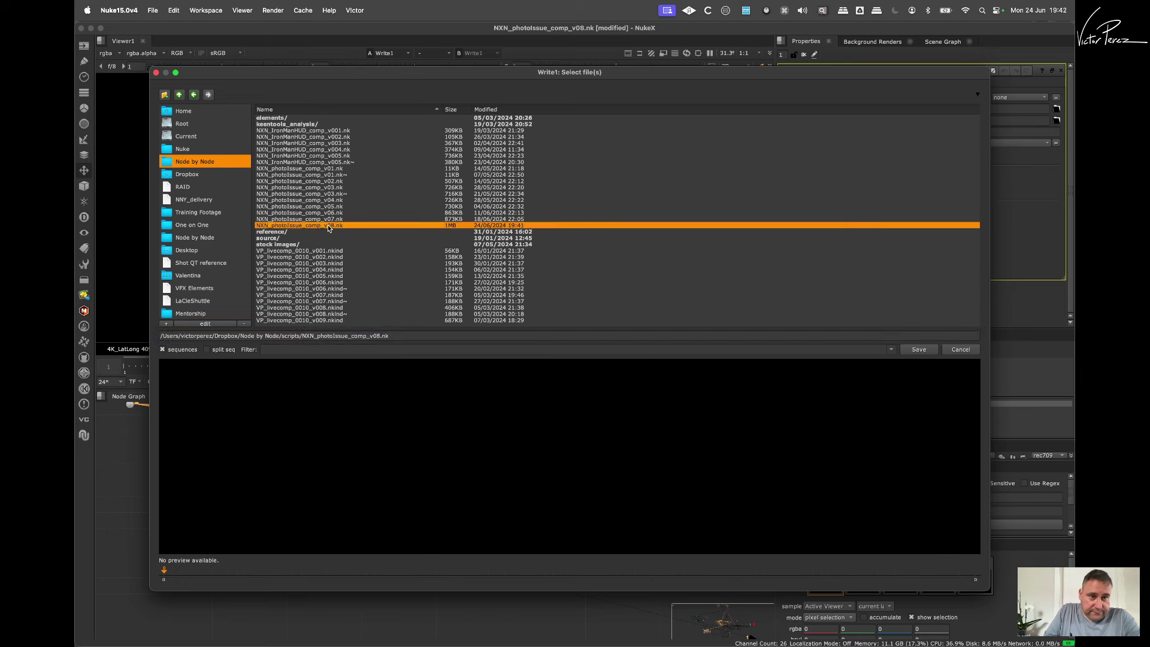
left_click(395, 335)
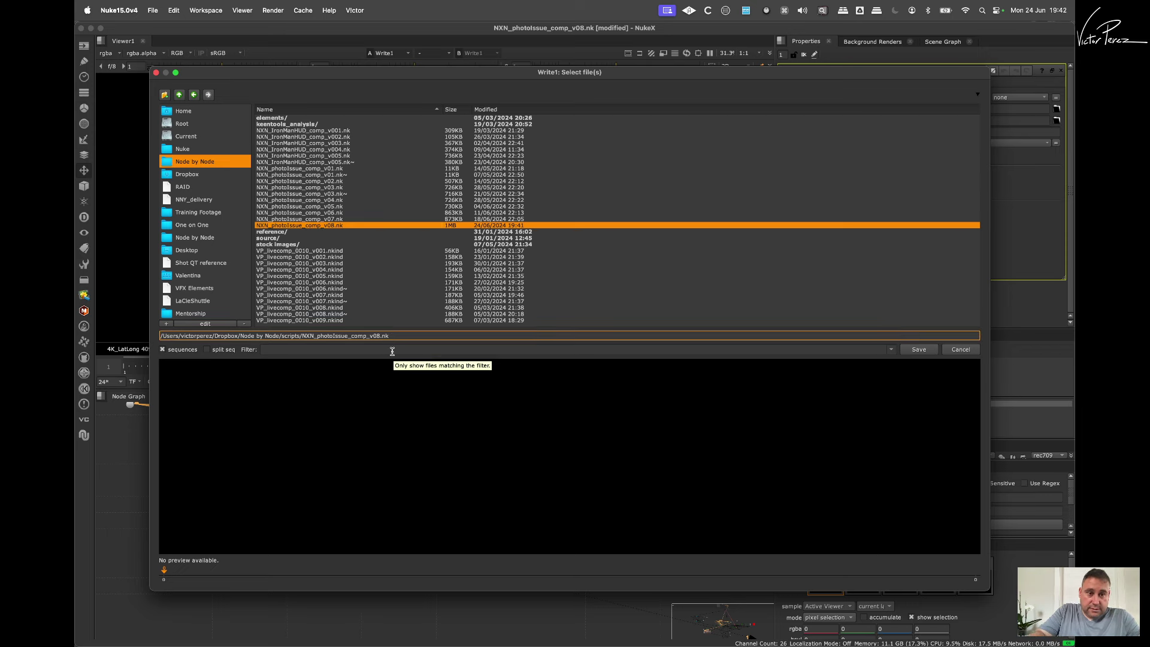
key("shift+Left")
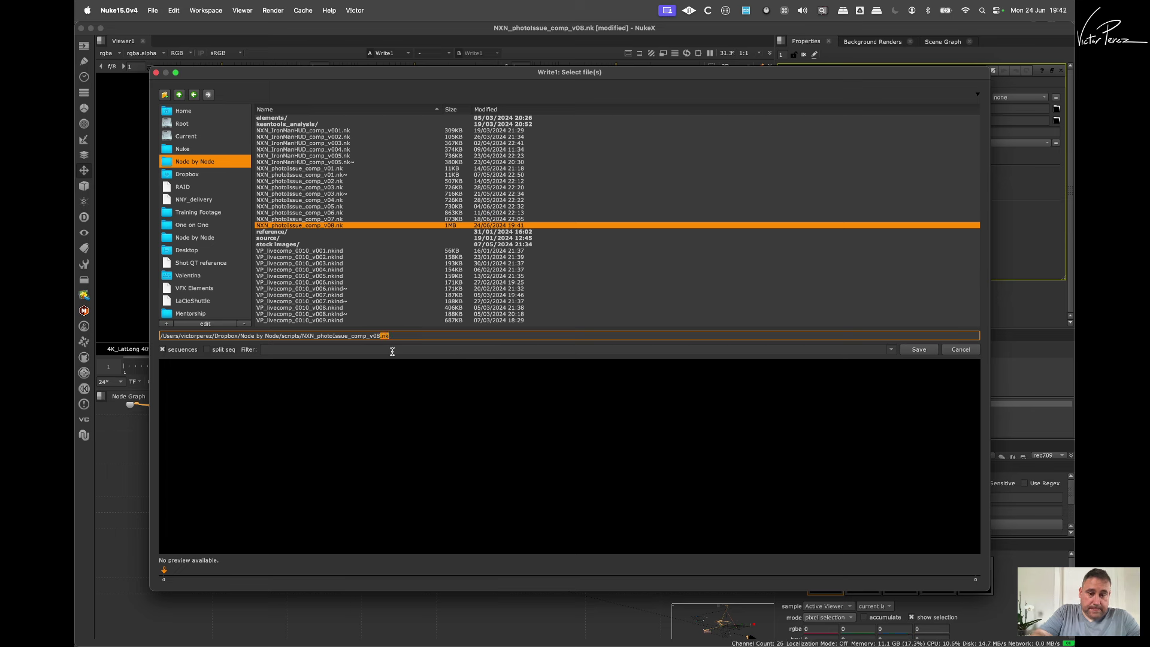
key("BackSpace")
key("BackSpace")
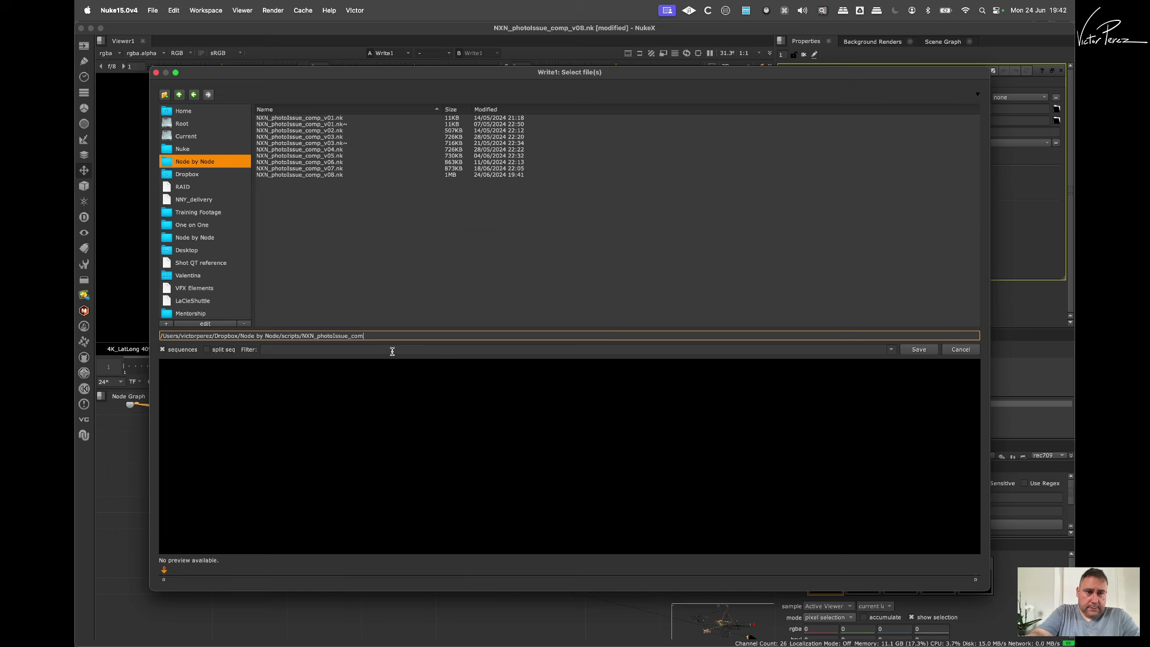
type("refle")
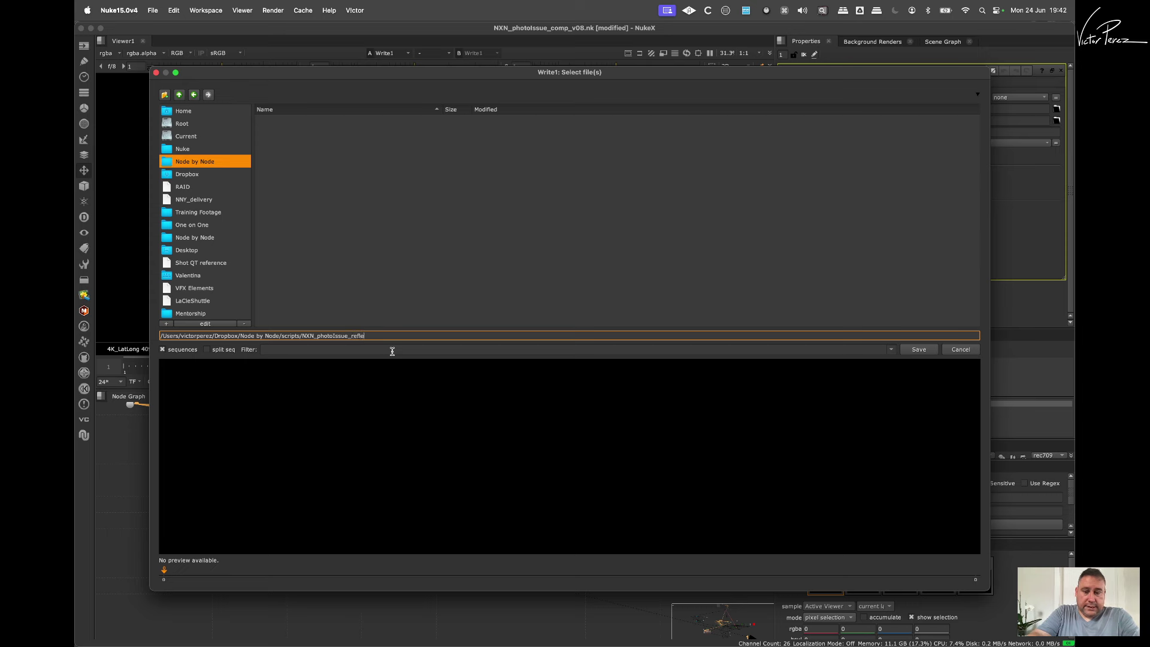
type("ctionCatc")
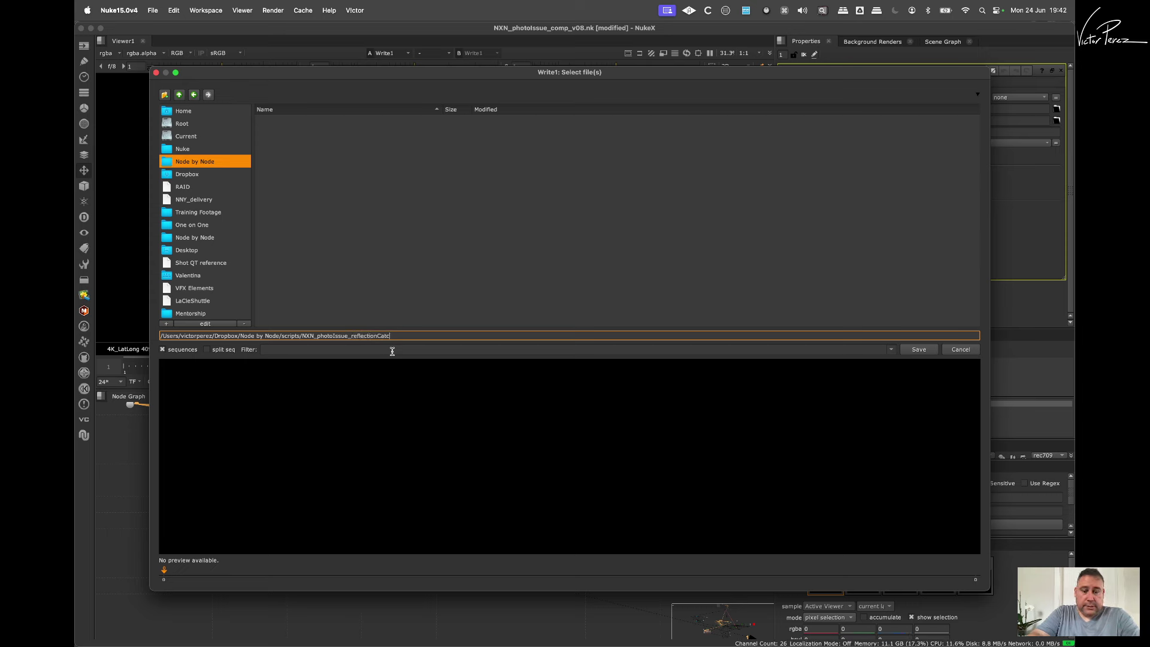
type("her_")
type("v001.exr")
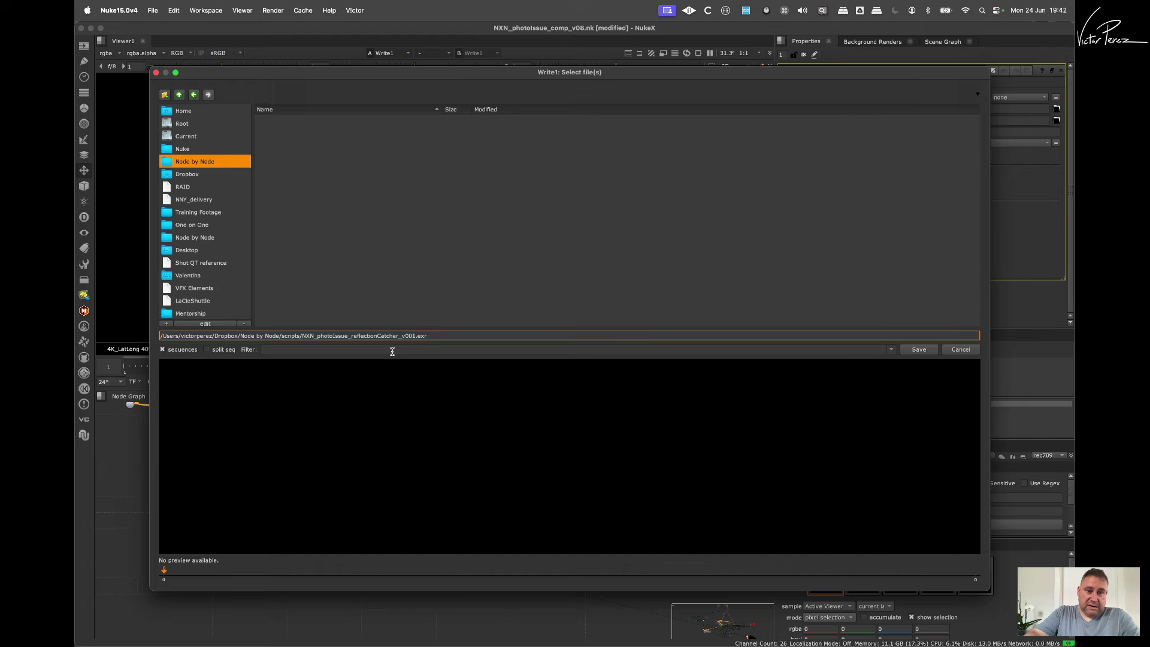
key("Return")
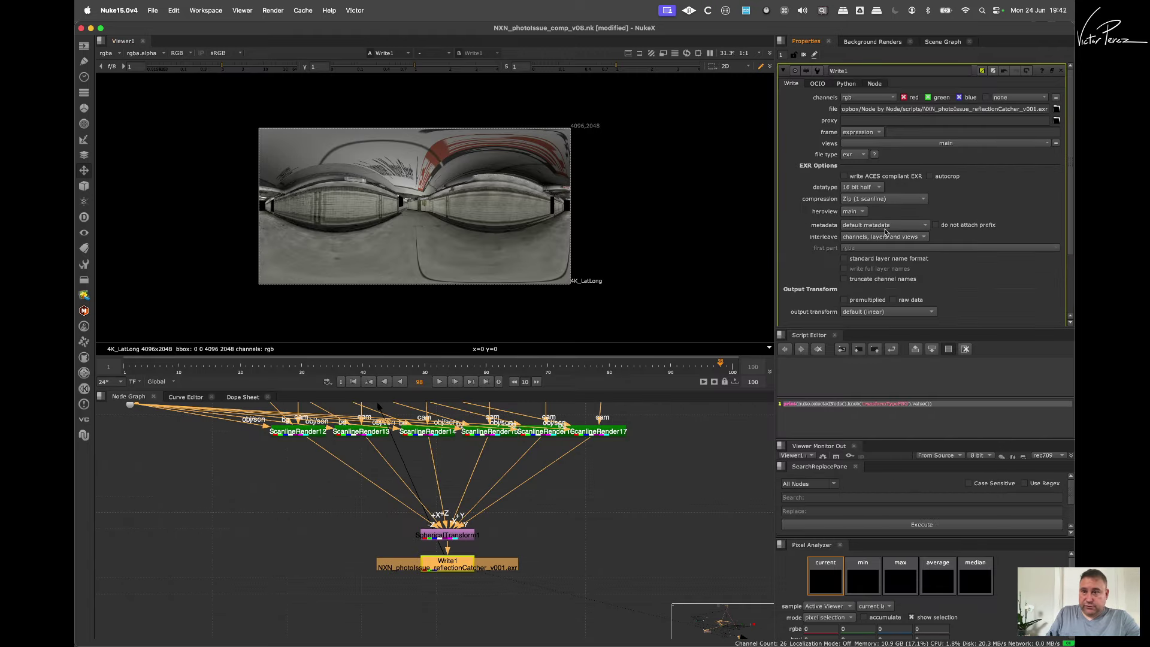
Step: Render the Write1 node for frame 1 only
scroll(1065, 225, "down", 3)
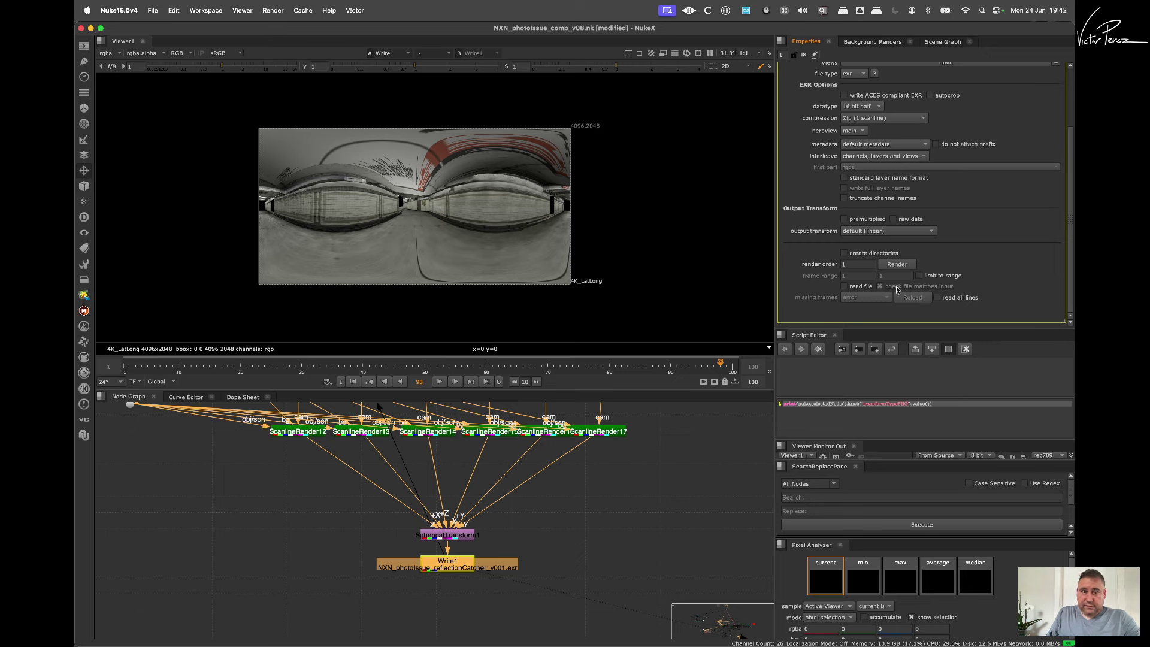
left_click(902, 266)
double_click(605, 306)
type("1")
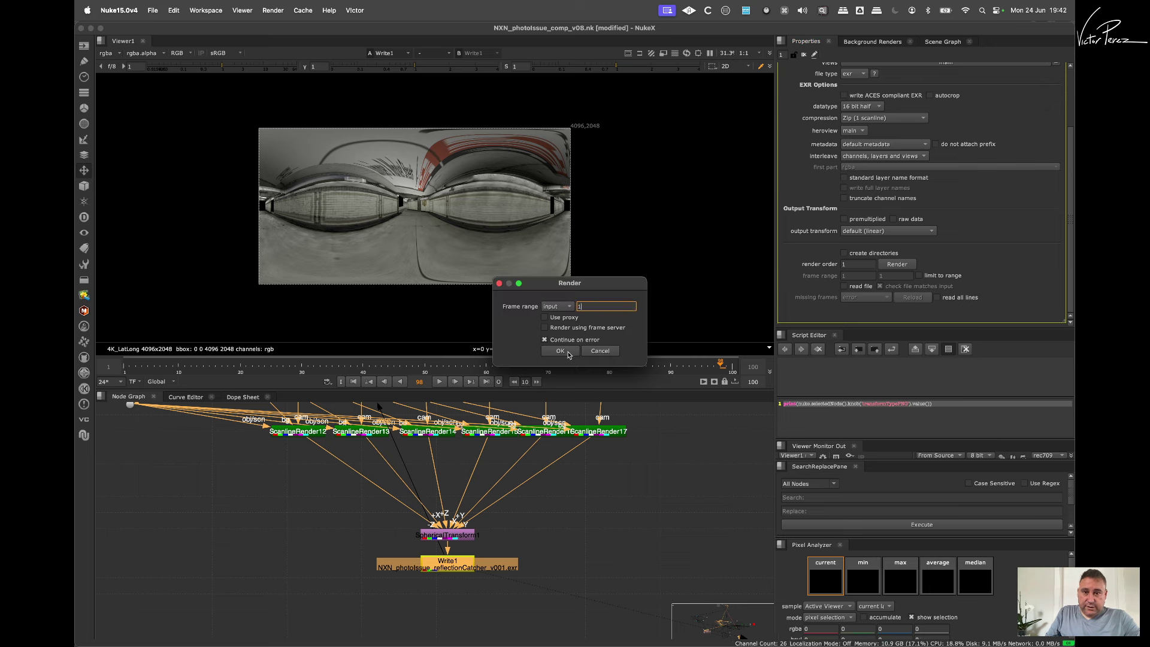
left_click(567, 350)
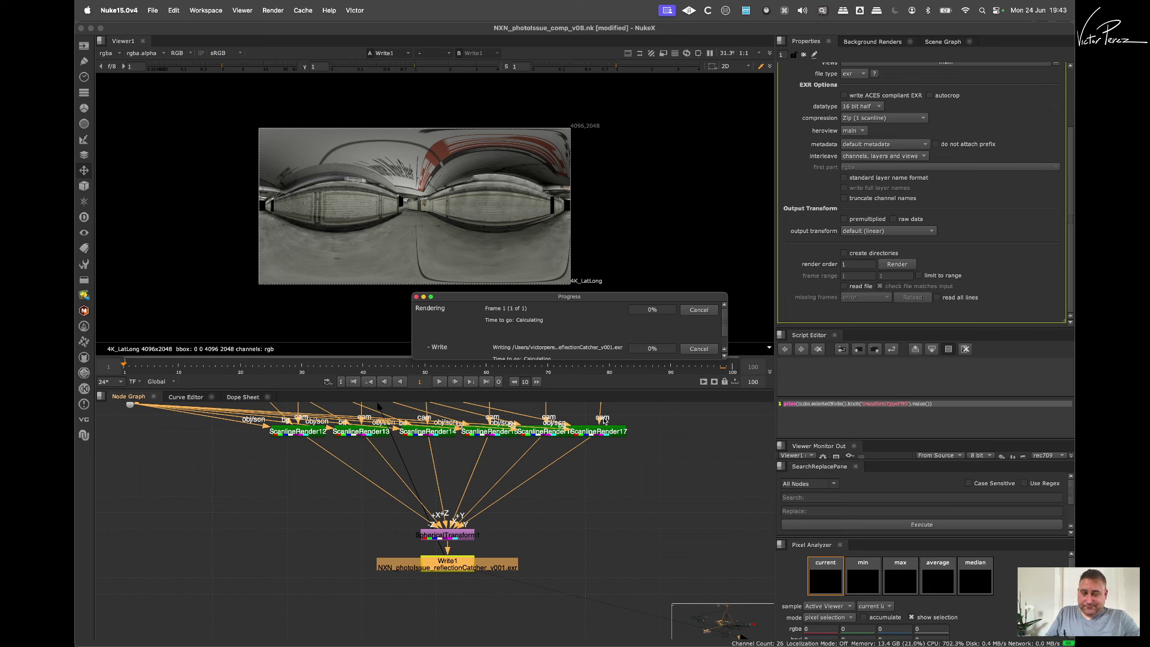
Step: Load NXN_photoIssue_reflectionCatcher_v001.exr with a new Read node next to Environment1
middle_click_drag(575, 501, 480, 536, "alt")
middle_click_drag(560, 471, 532, 458, "alt")
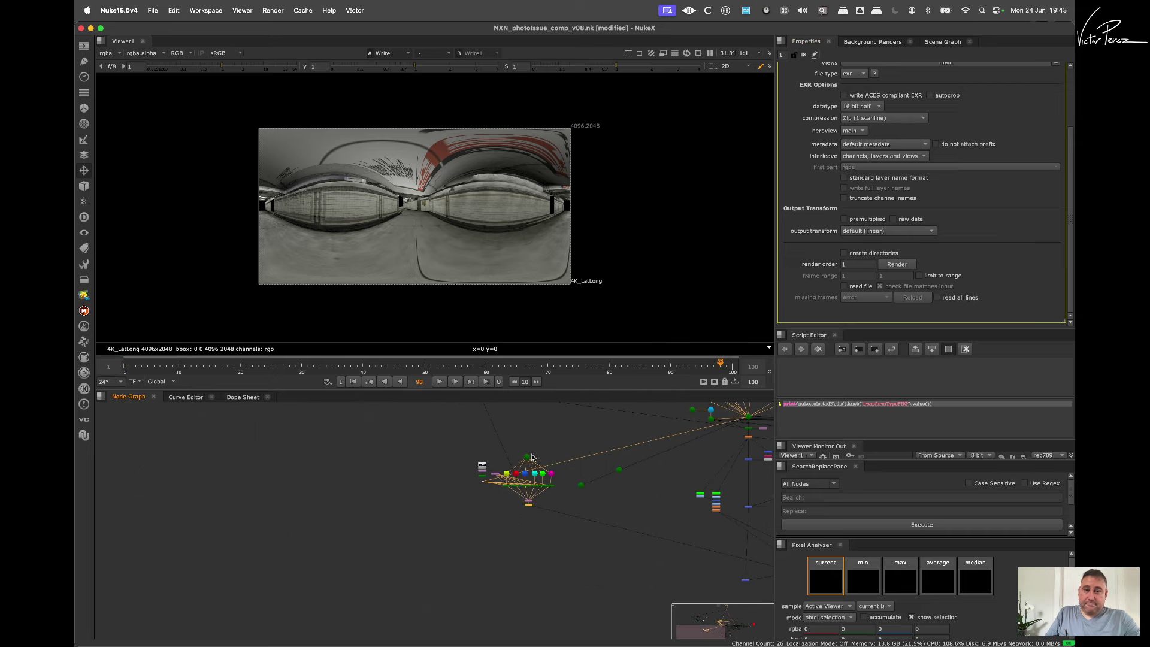
scroll(532, 457, "up", 8)
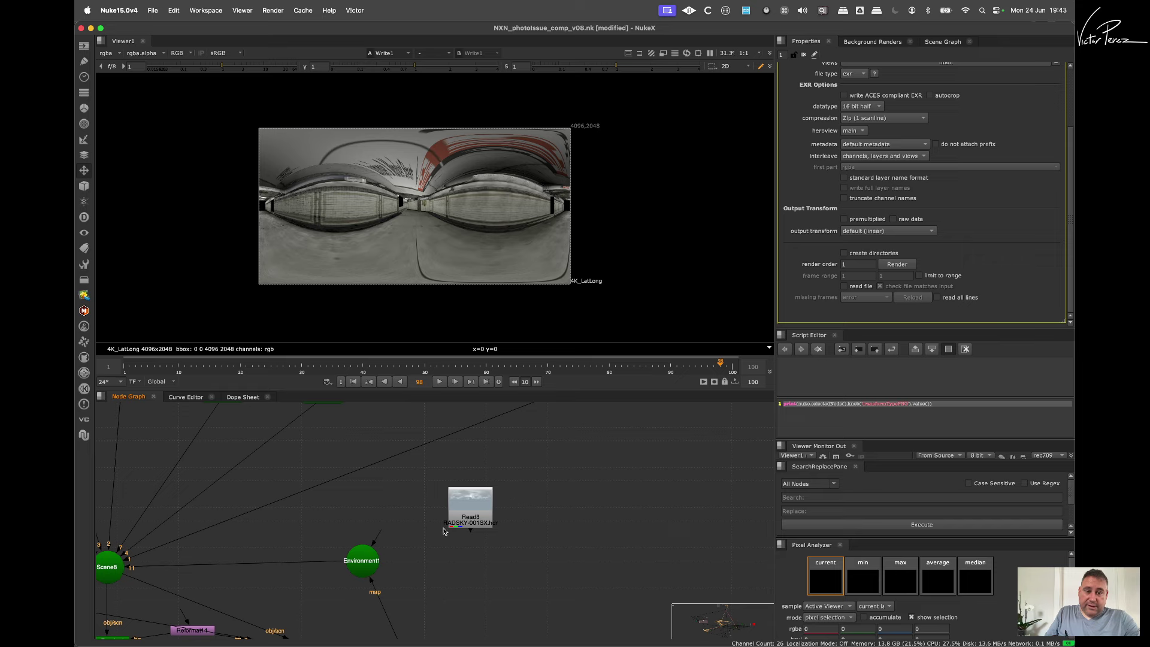
key("r")
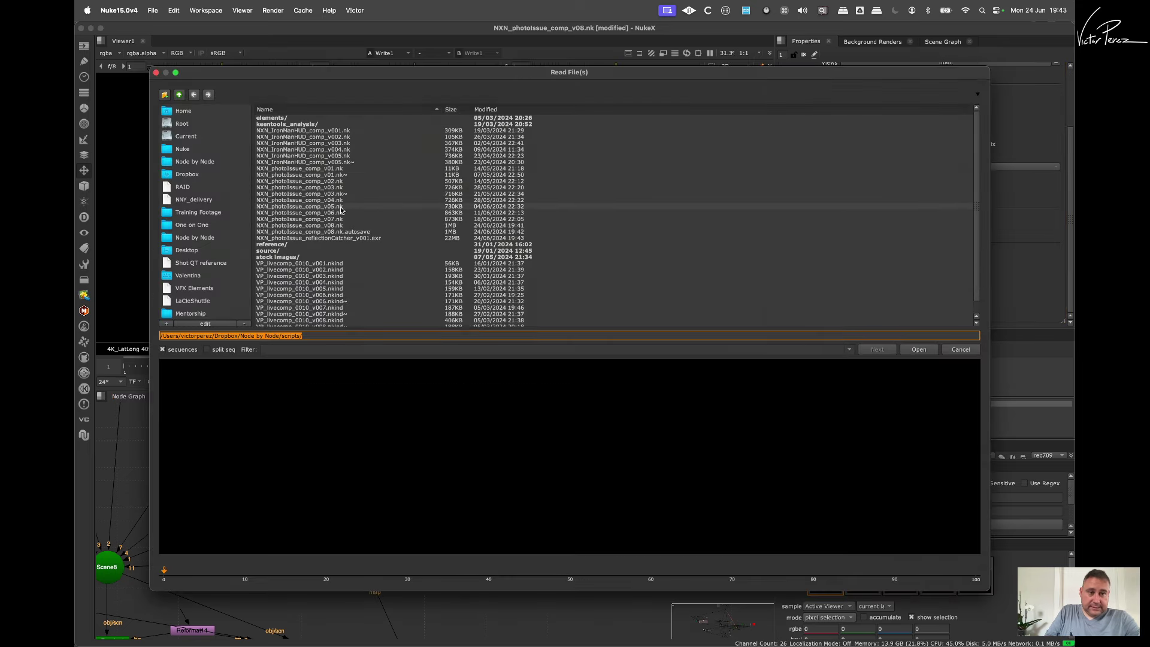
left_click(372, 239)
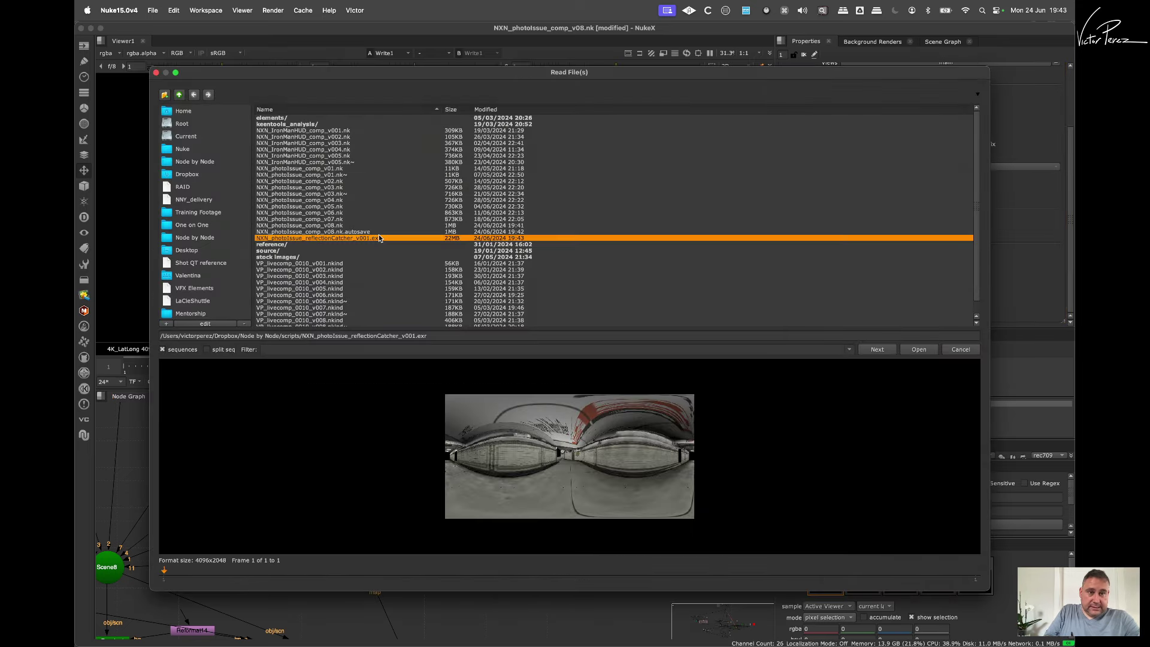
left_click(918, 349)
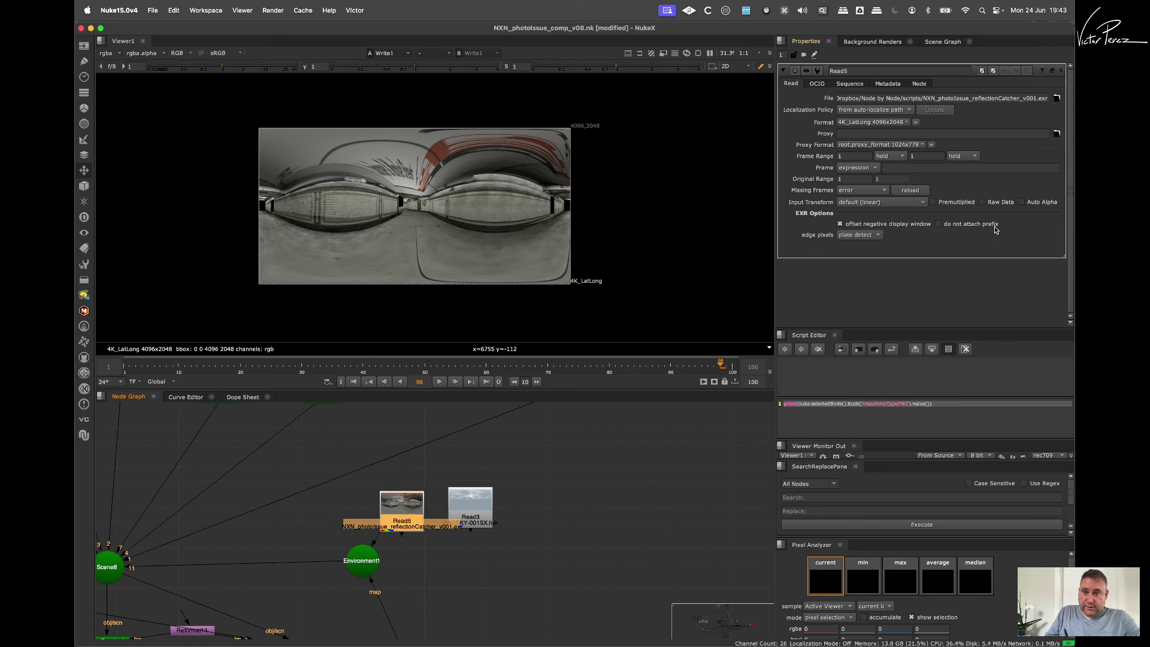
Step: Enable Auto Alpha on the new Read node and connect Environment1's map input to it
left_click(1040, 203)
left_click_drag(375, 587, 406, 580)
left_click_drag(347, 535, 362, 515)
scroll(402, 528, "down", 2)
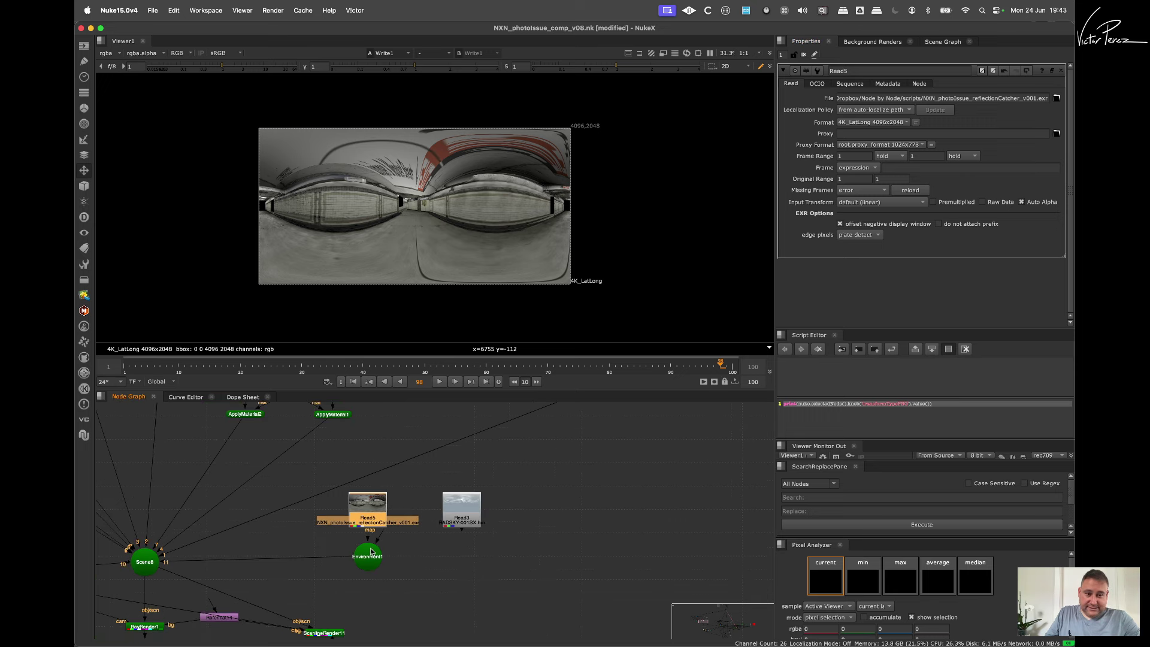
Step: Delete the RayRender node and put the ScanlineRender in its place between Scene8 and the LayerContactSheet
scroll(353, 560, "down", 3)
scroll(318, 574, "up", 3)
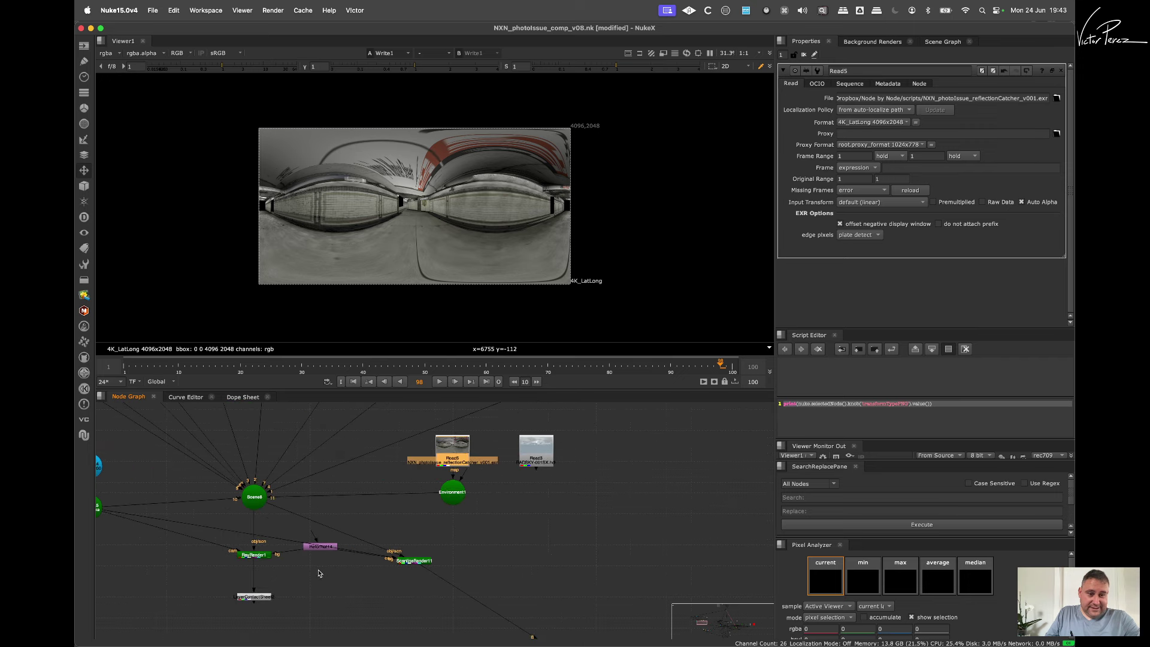
left_click(242, 554)
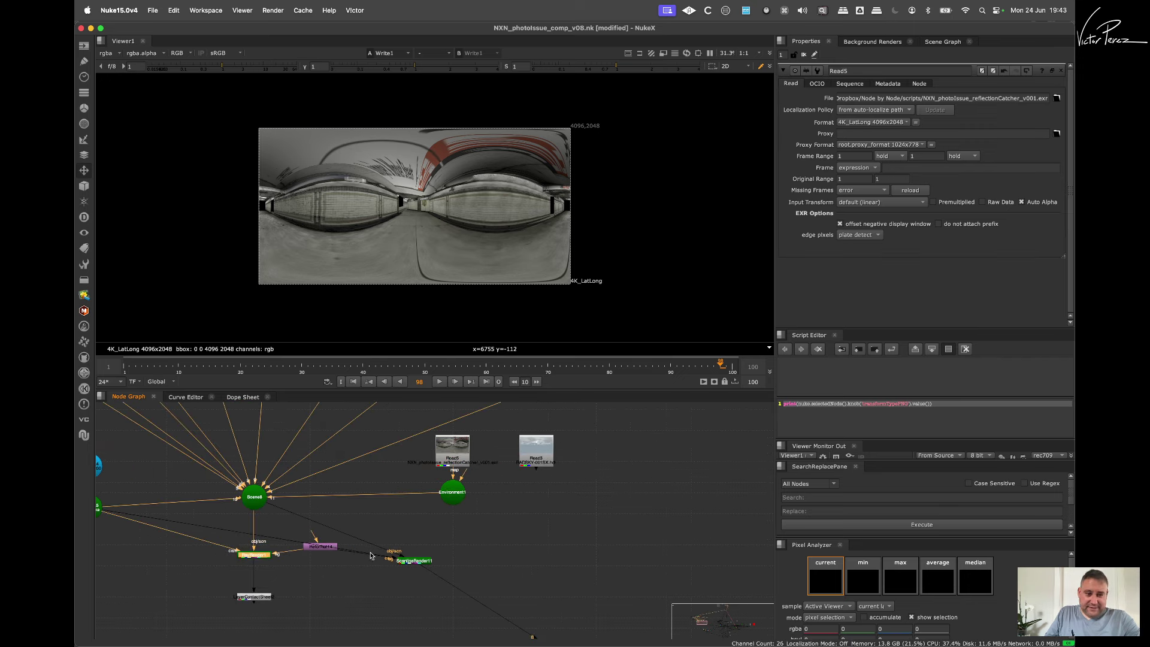
left_click_drag(304, 575, 218, 543)
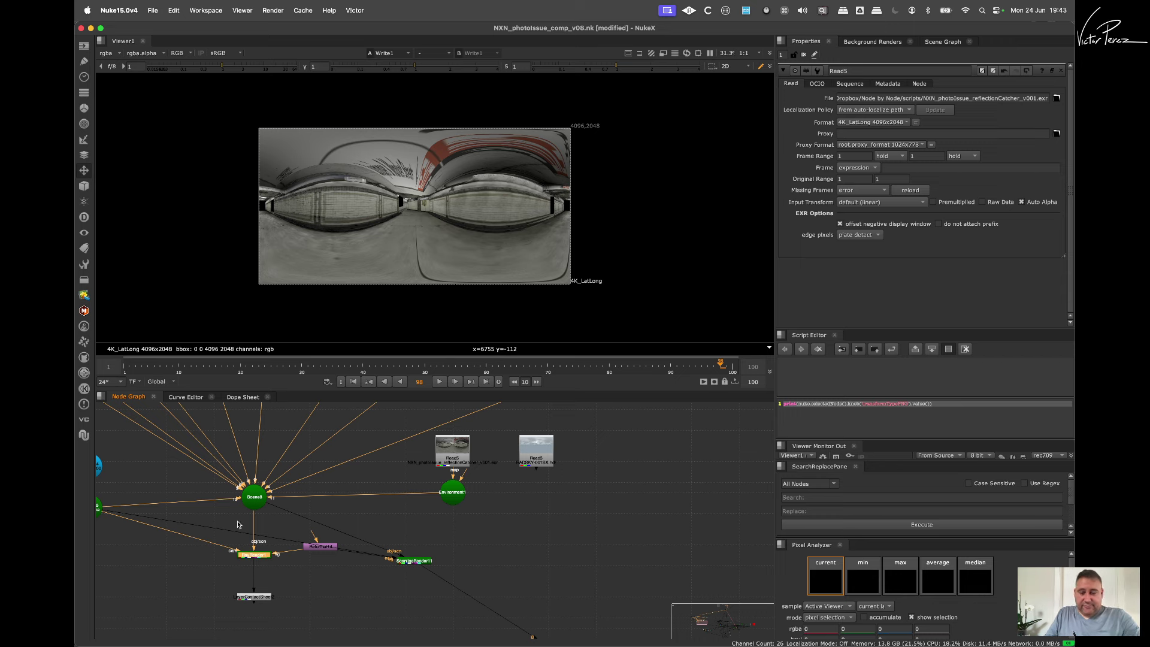
key("Delete")
left_click_drag(416, 561, 269, 553)
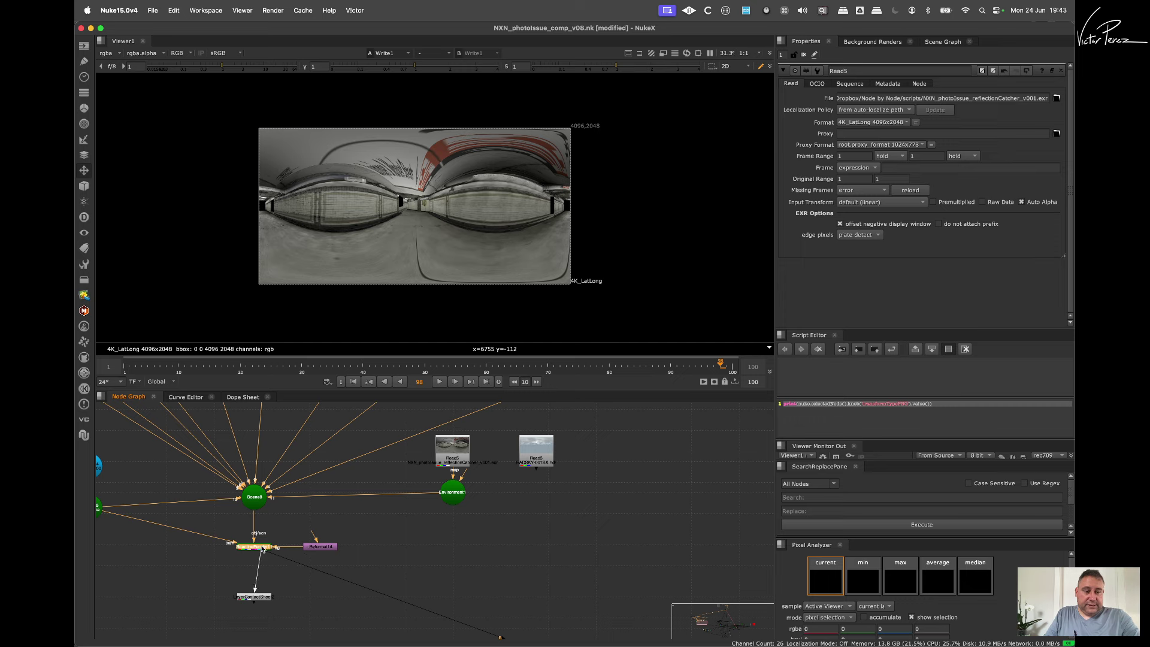
Step: View the ScanlineRender's output and the combined corridor image from Merge15
key("1")
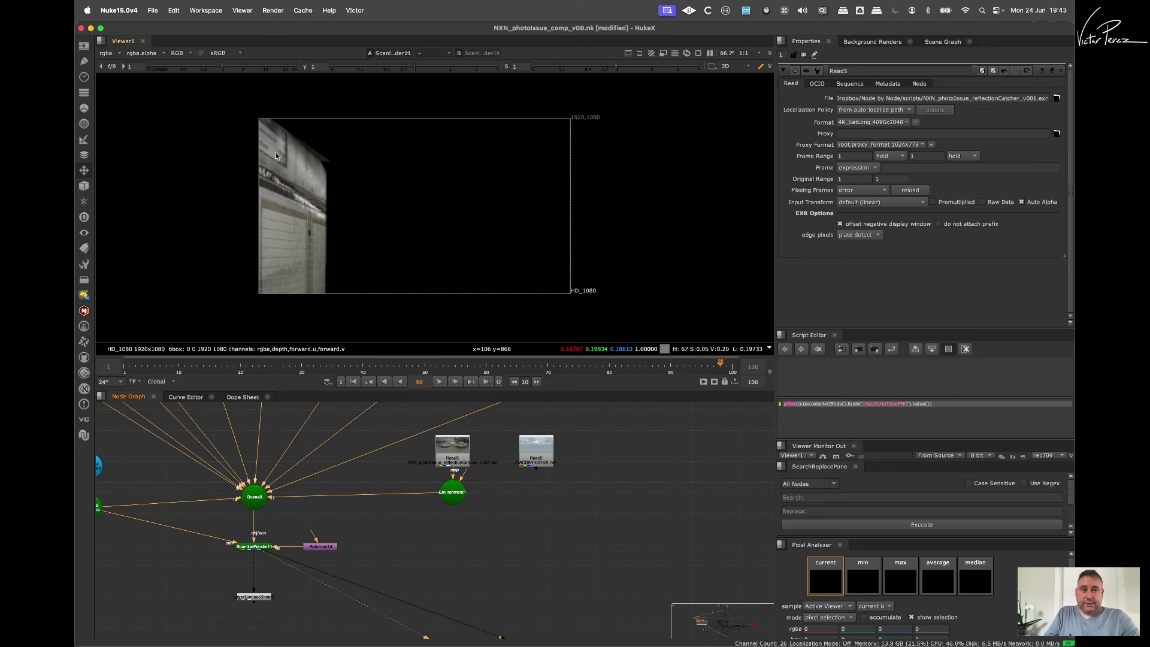
scroll(288, 150, "up", 2)
scroll(289, 182, "down", 1)
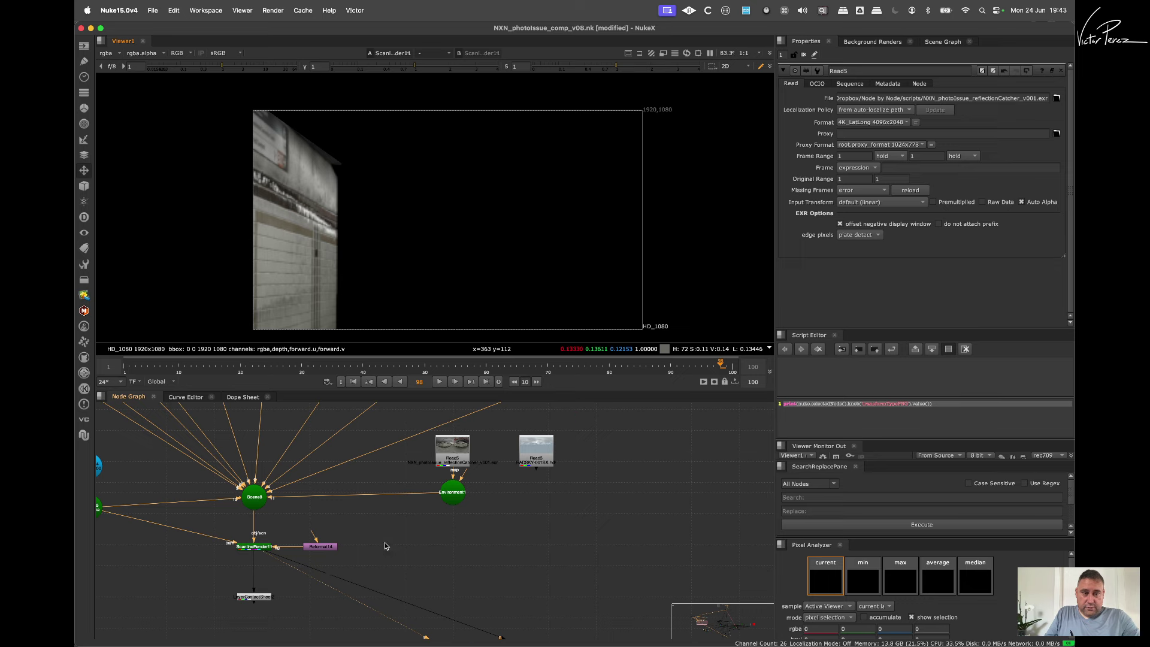
middle_click_drag(386, 550, 303, 500)
scroll(302, 499, "down", 4)
scroll(415, 537, "up", 2)
left_click(394, 570)
key("1")
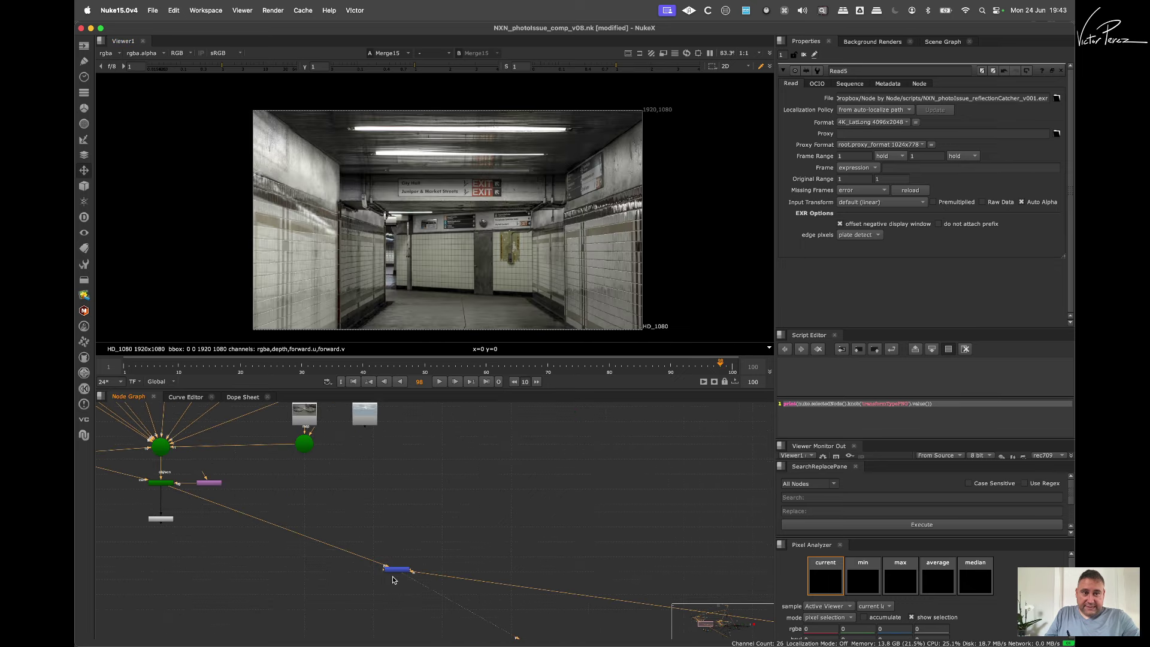
scroll(309, 180, "up", 2)
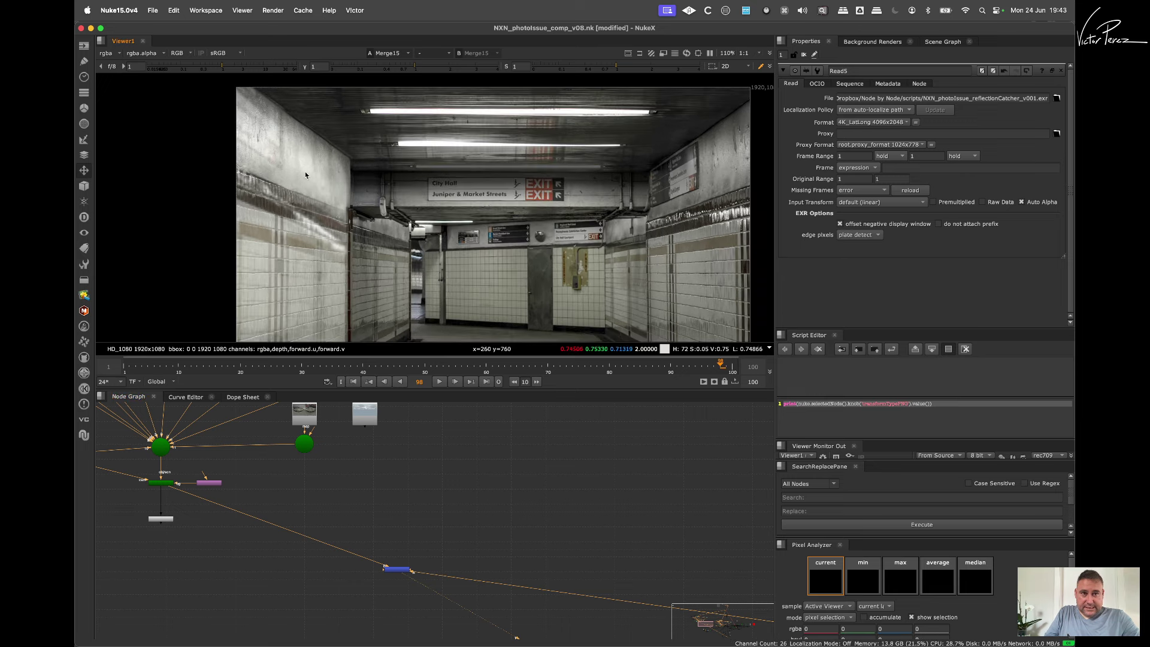
Step: Disable and re-enable Merge15 repeatedly to compare its result, examining the reflections on the corridor walls
key("d")
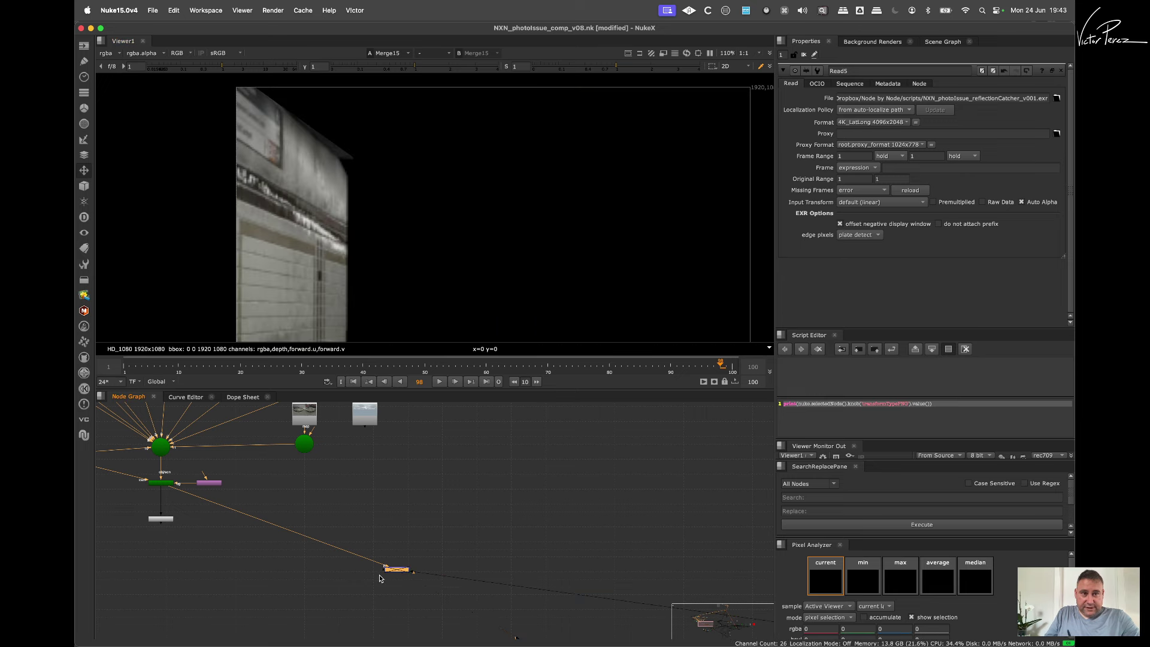
key("d")
key("d")
key("d")
key("d")
key("d")
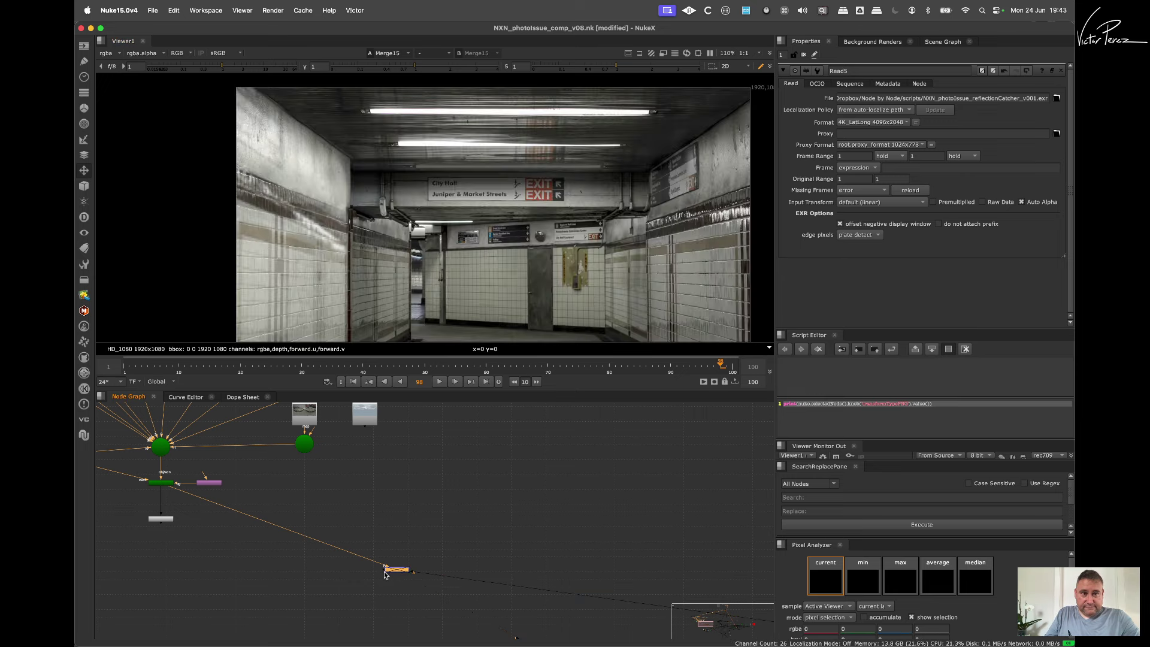
key("d")
key("d")
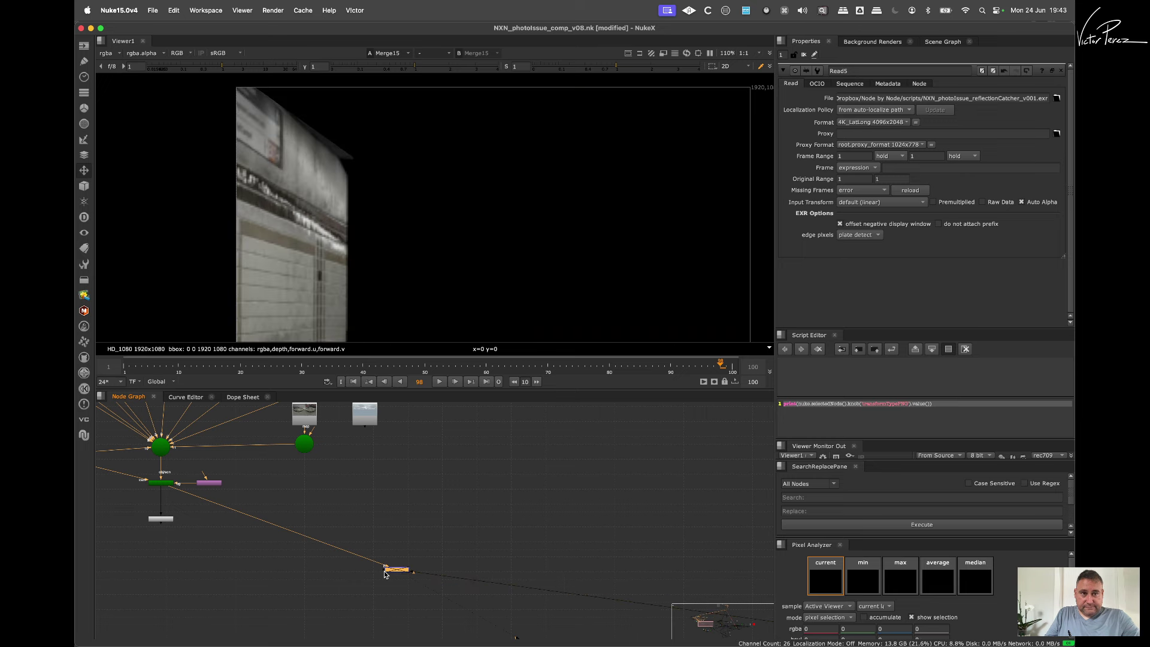
key("d")
scroll(325, 296, "down", 2)
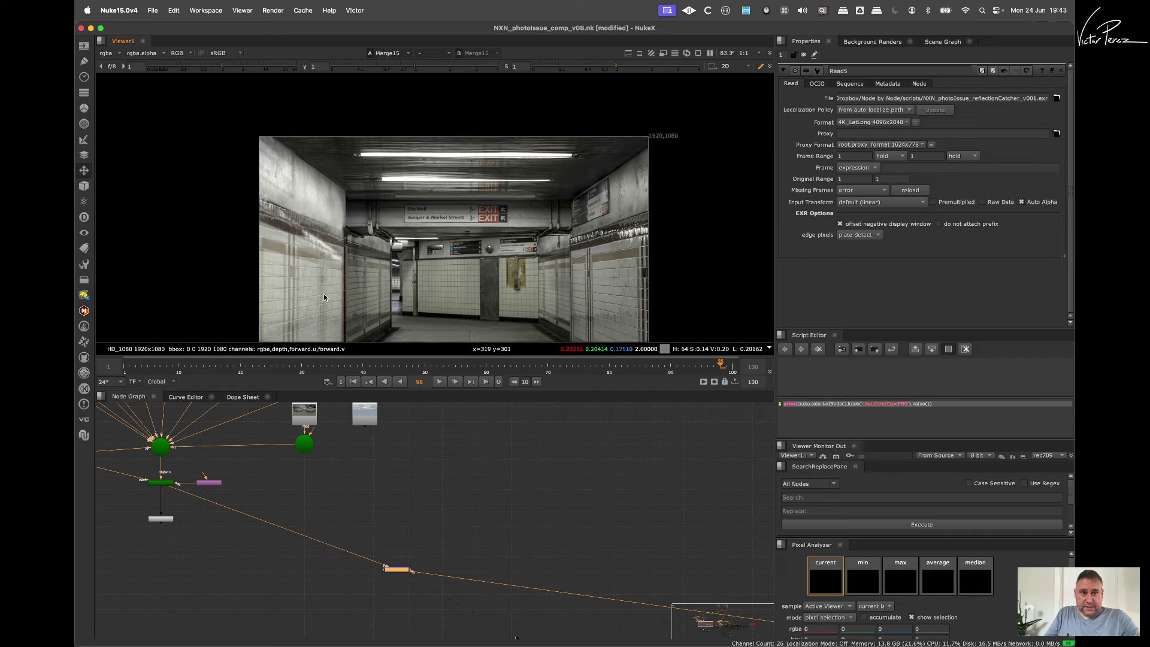
middle_click_drag(356, 260, 352, 208)
scroll(360, 225, "down", 2)
scroll(375, 227, "up", 4)
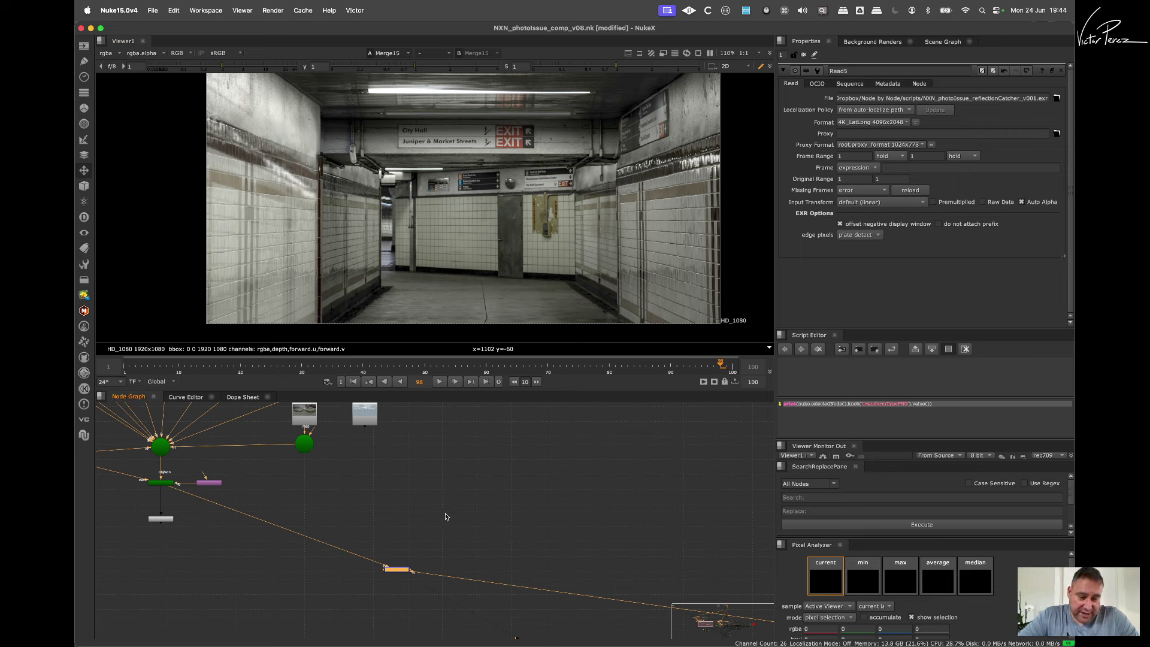
Step: Insert a Dot on the corridor plate's connection into Merge15 and view the image at that Dot
scroll(502, 584, "up", 2)
middle_click_drag(554, 577, 500, 553)
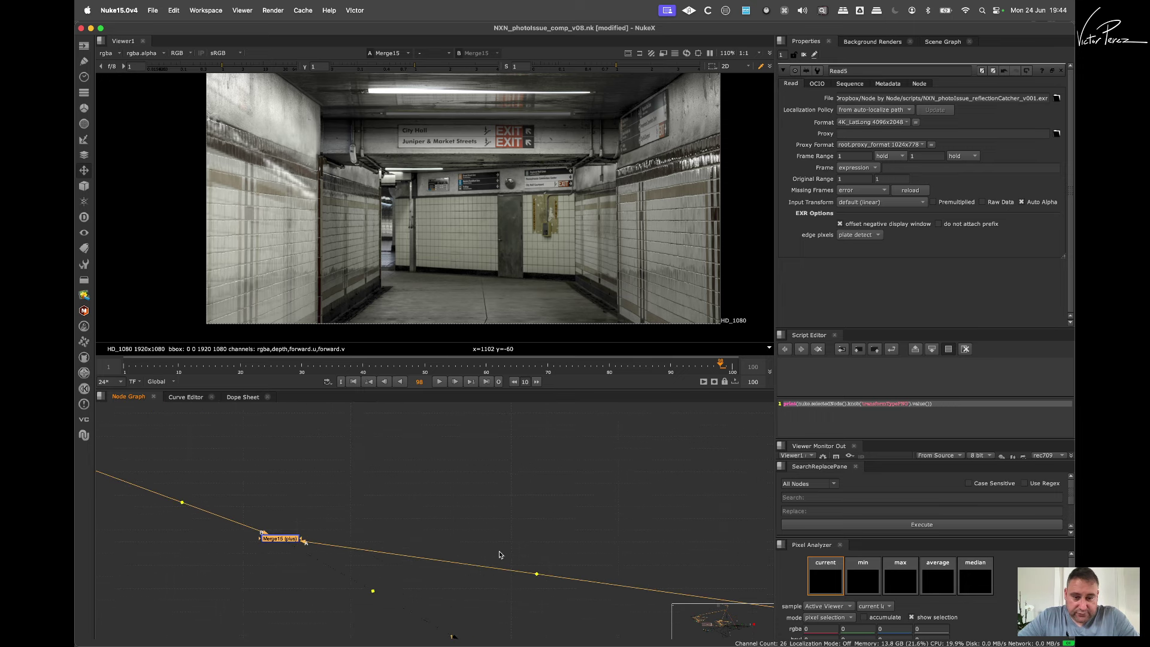
left_click(539, 576, "super")
left_click(535, 577, "super")
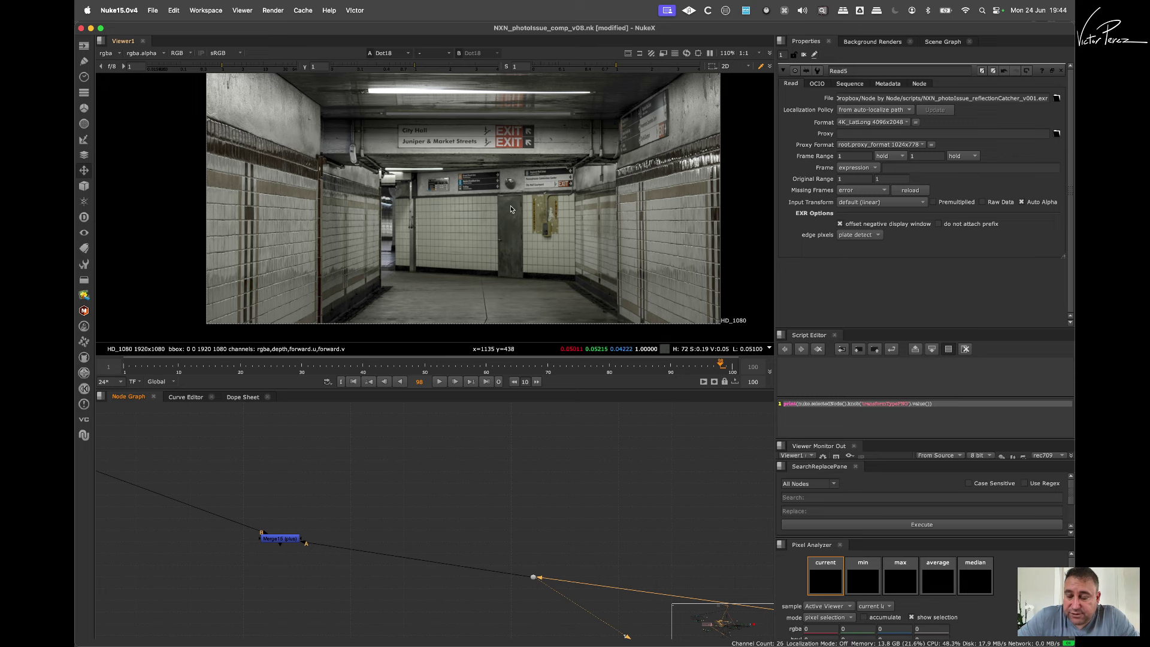
Step: View the reflection catcher lat-long from the Read node feeding Environment1
scroll(590, 489, "down", 6)
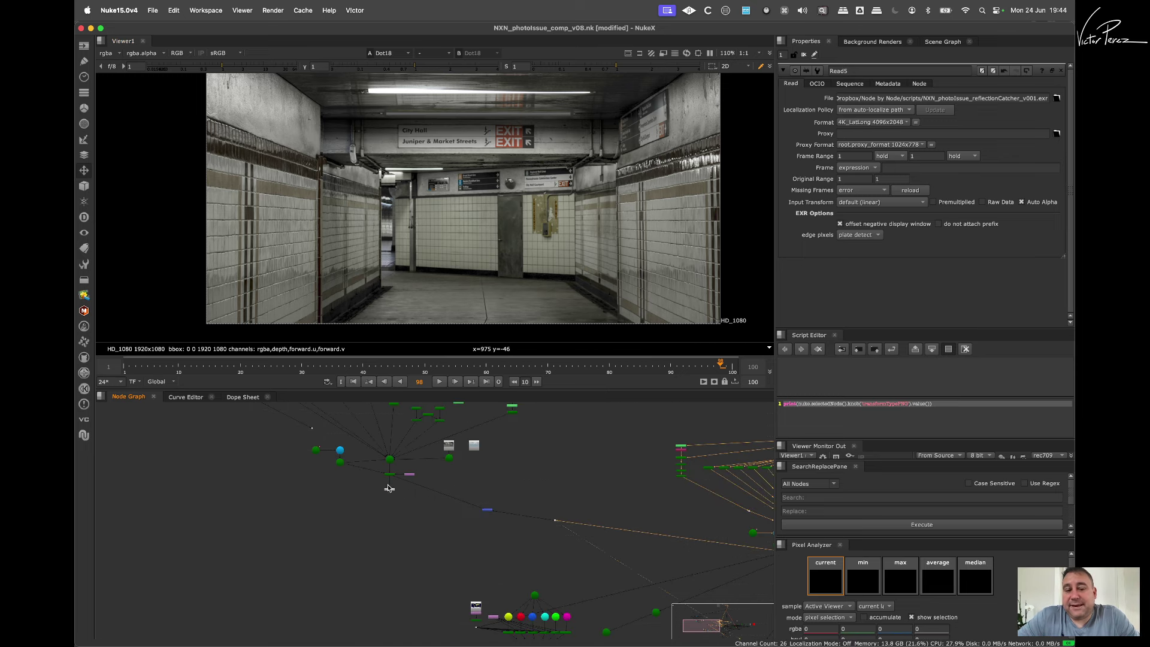
scroll(470, 504, "up", 5)
left_click(452, 483)
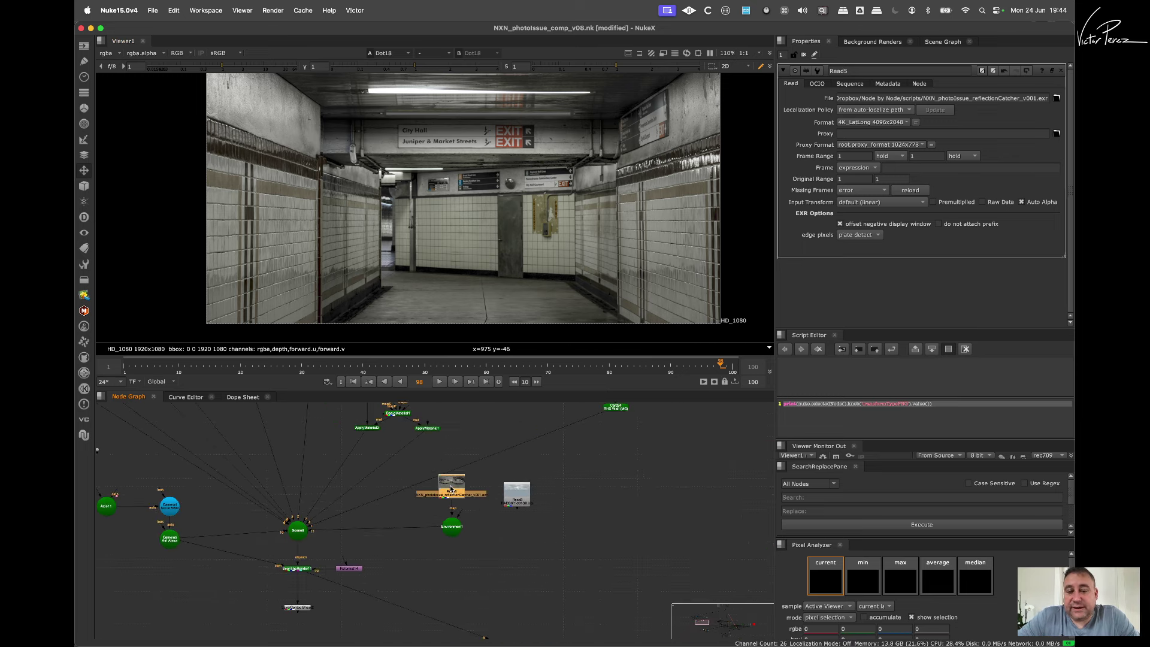
key("1")
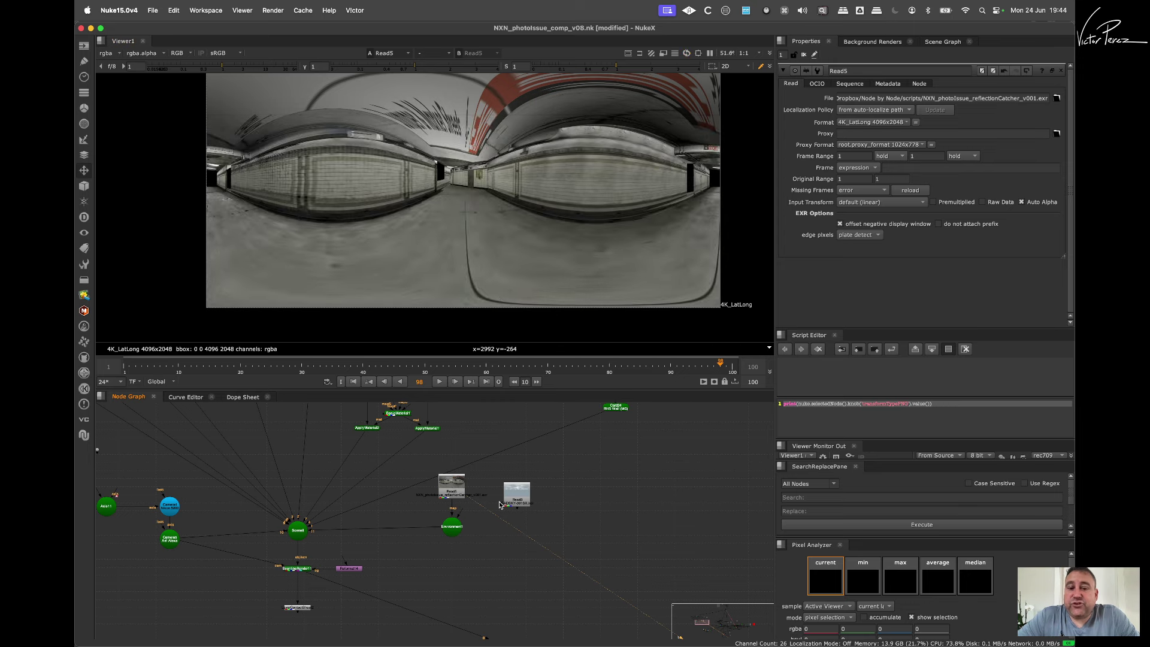
Step: View the lat-long output of the spherical transform that combines the six cube-camera renders above the Write node
scroll(474, 576, "down", 3)
middle_click_drag(573, 600, 501, 530)
scroll(534, 529, "down", 3)
scroll(497, 533, "up", 7)
left_click_drag(443, 558, 444, 566)
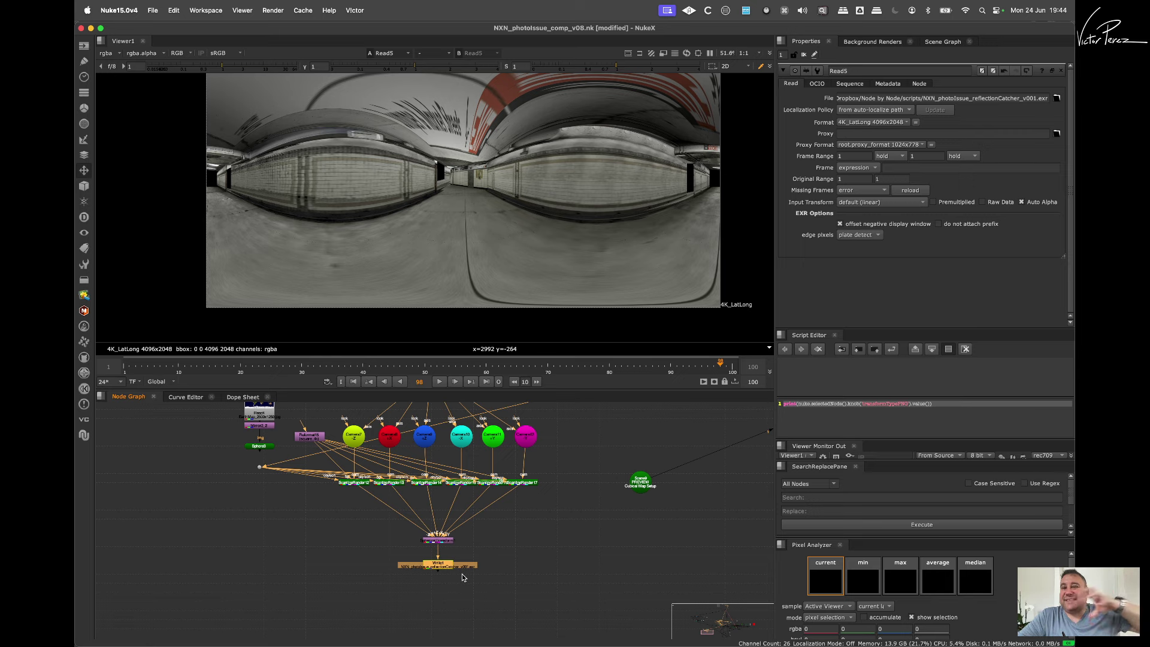
left_click_drag(469, 549, 411, 528)
key("1")
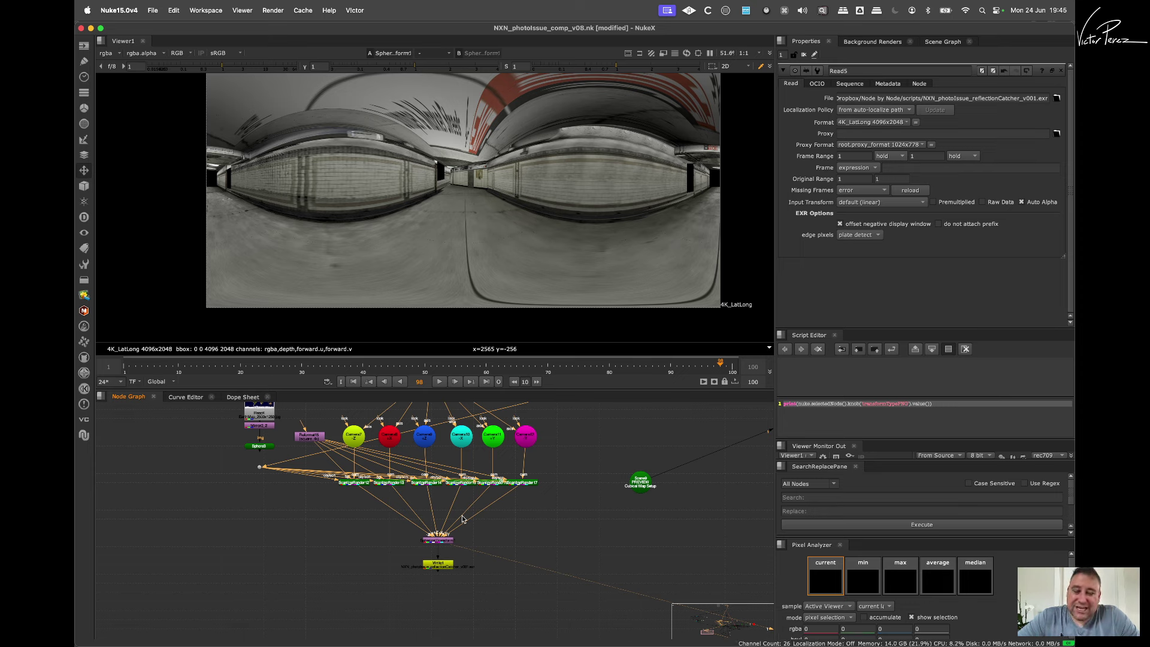
Step: View the reflection render coming out of ScanlineRender11
scroll(505, 529, "down", 5)
middle_click_drag(506, 529, 538, 626)
middle_click_drag(479, 448, 491, 563)
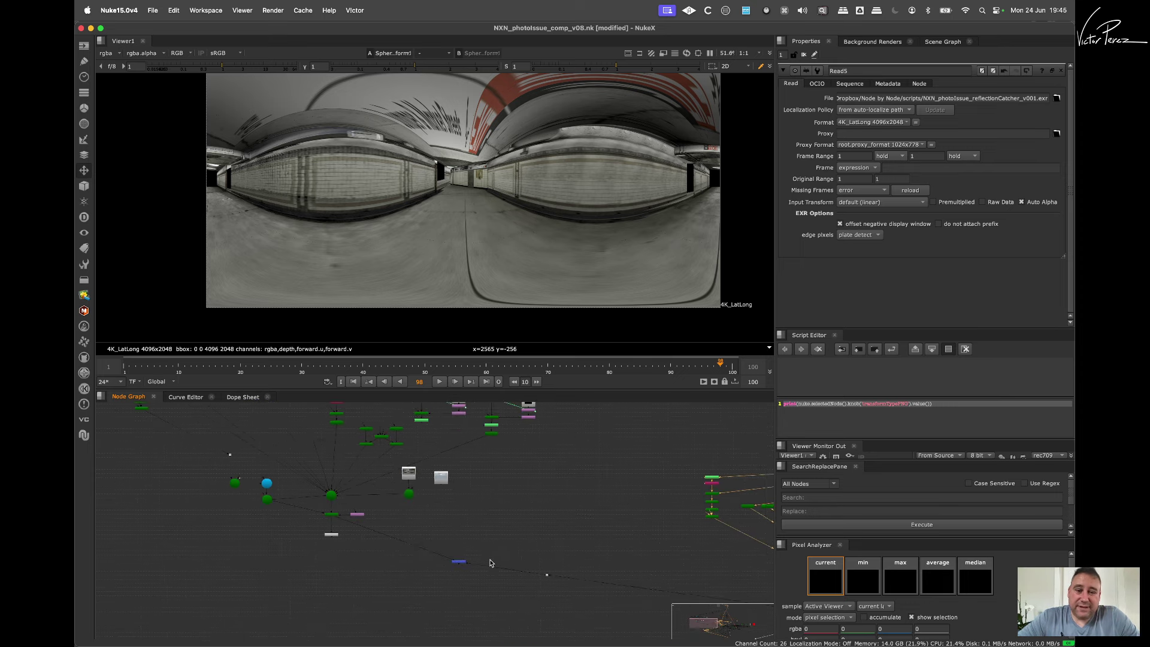
scroll(420, 542, "up", 3)
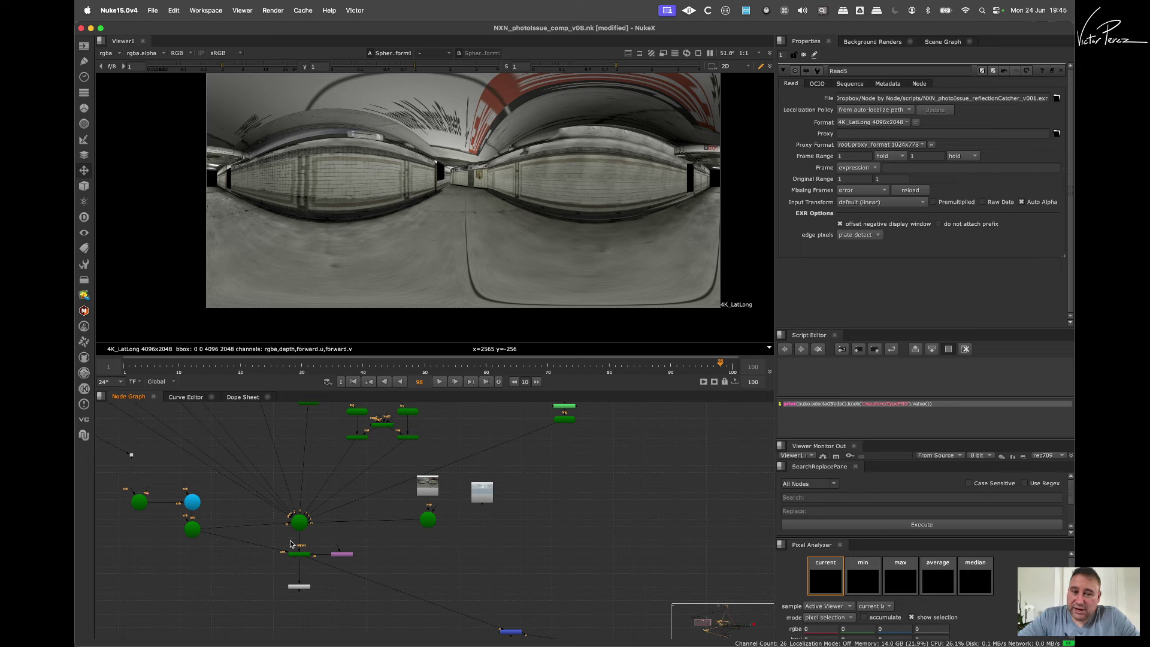
scroll(290, 544, "up", 3)
left_click(292, 579)
key("1")
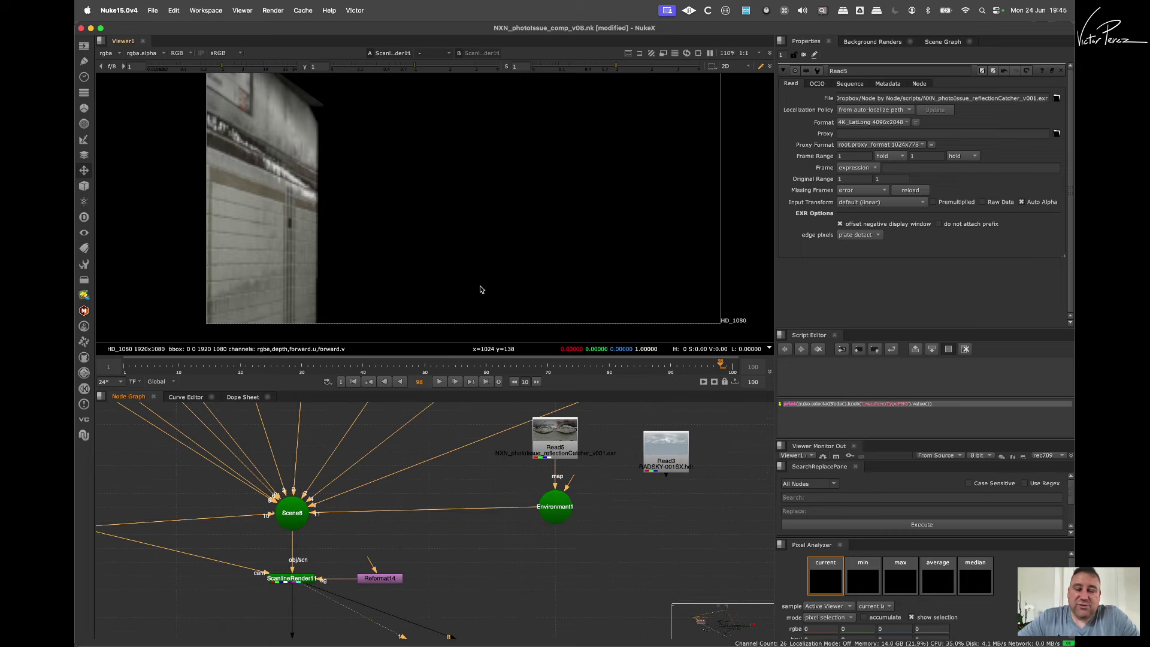
scroll(474, 231, "down", 3)
scroll(461, 233, "up", 2)
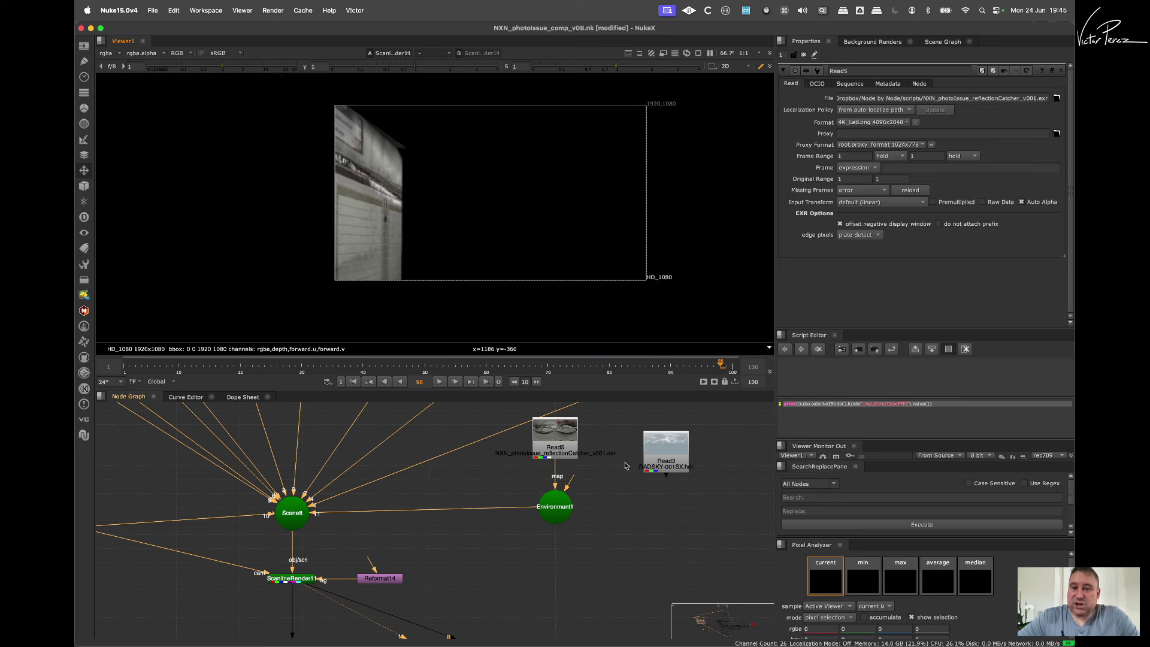
Step: Examine BasicMaterial1, the two ApplyMaterial nodes on the LHS Wall cards, and the reflection catcher Read node
scroll(622, 464, "down", 4)
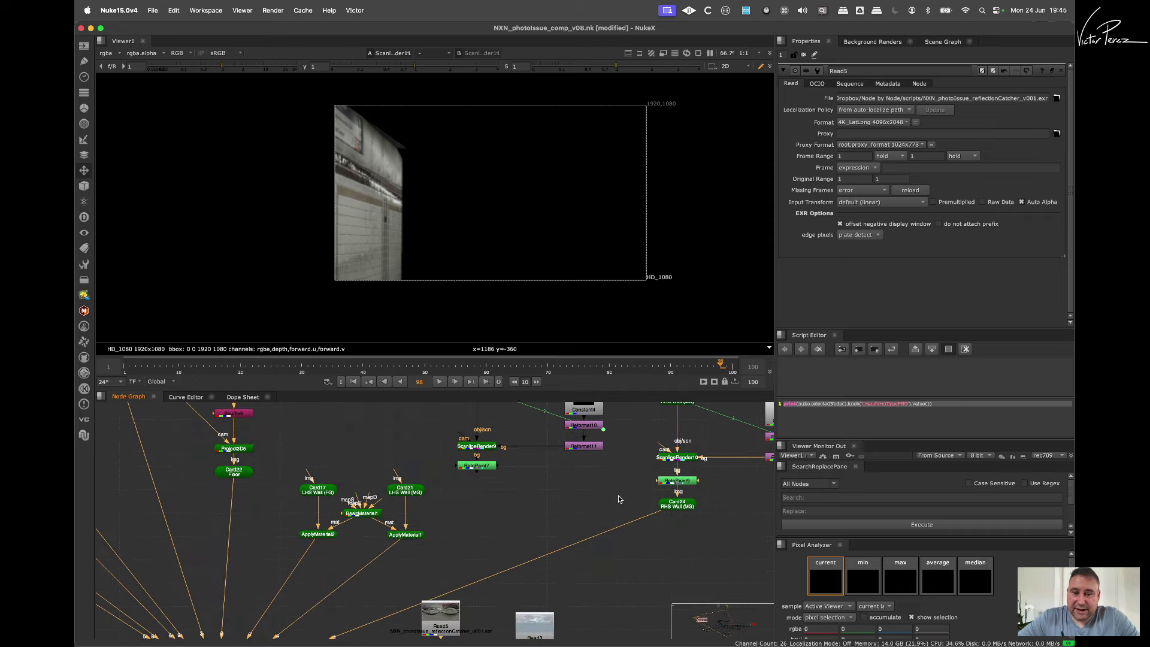
middle_click_drag(373, 511, 458, 506)
scroll(457, 506, "up", 1)
mouse_move(449, 506)
left_mouse_down()
mouse_move(447, 496)
mouse_move(449, 509)
left_mouse_up()
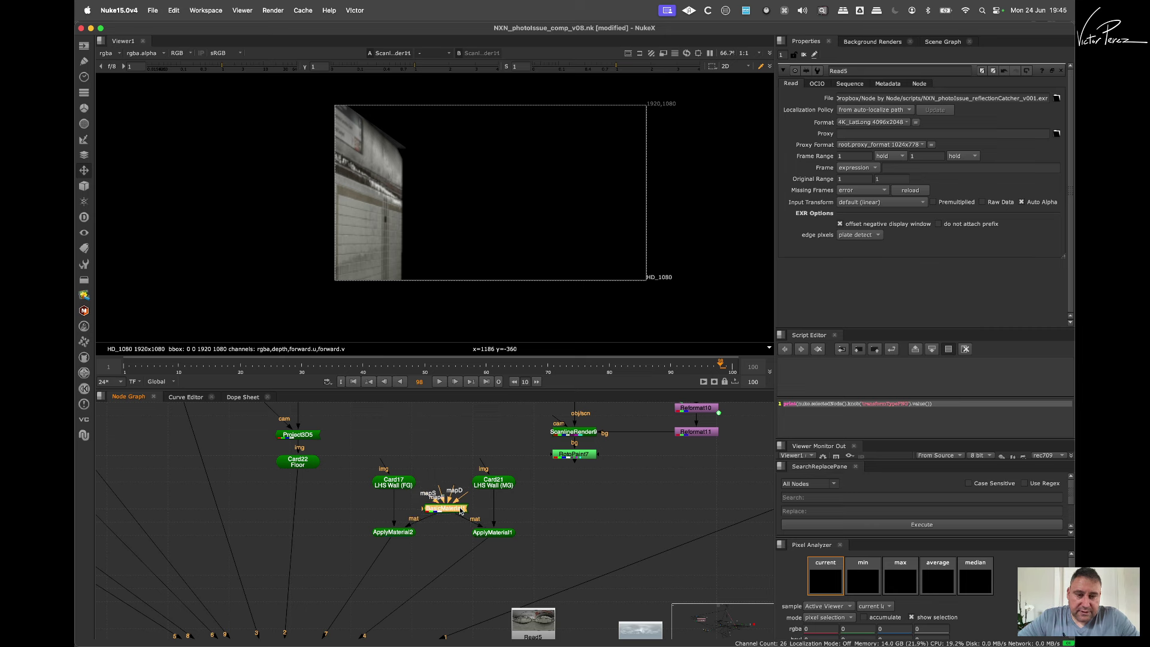
left_click(397, 532)
left_click(492, 532)
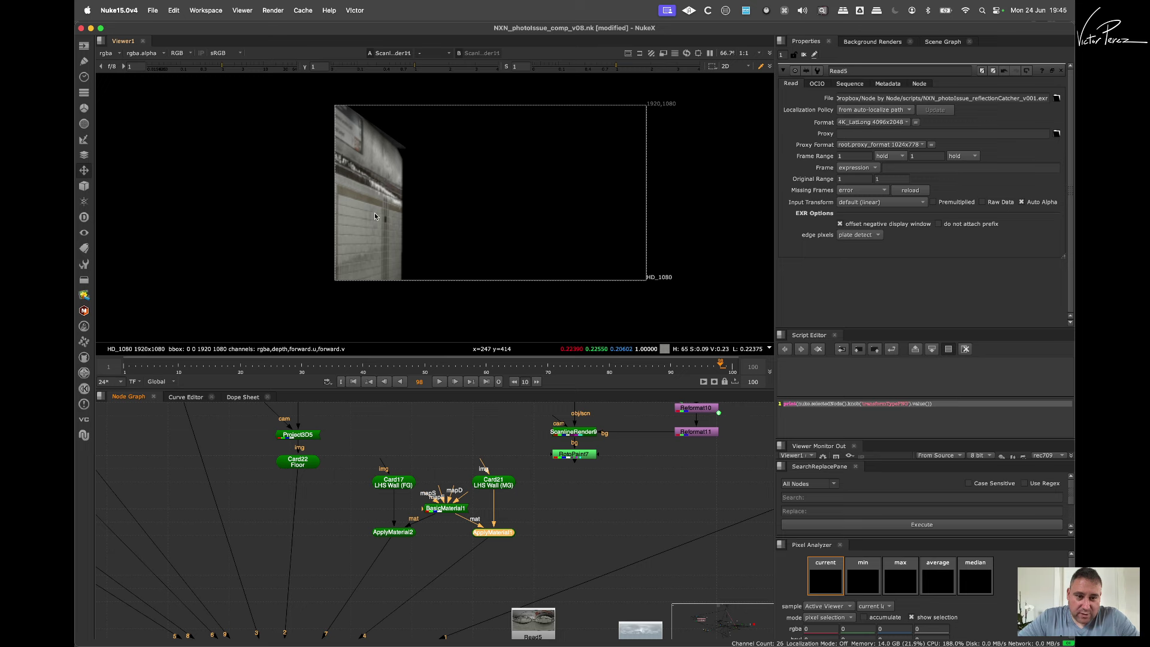
middle_click_drag(558, 553, 548, 455)
left_click_drag(523, 527, 523, 533)
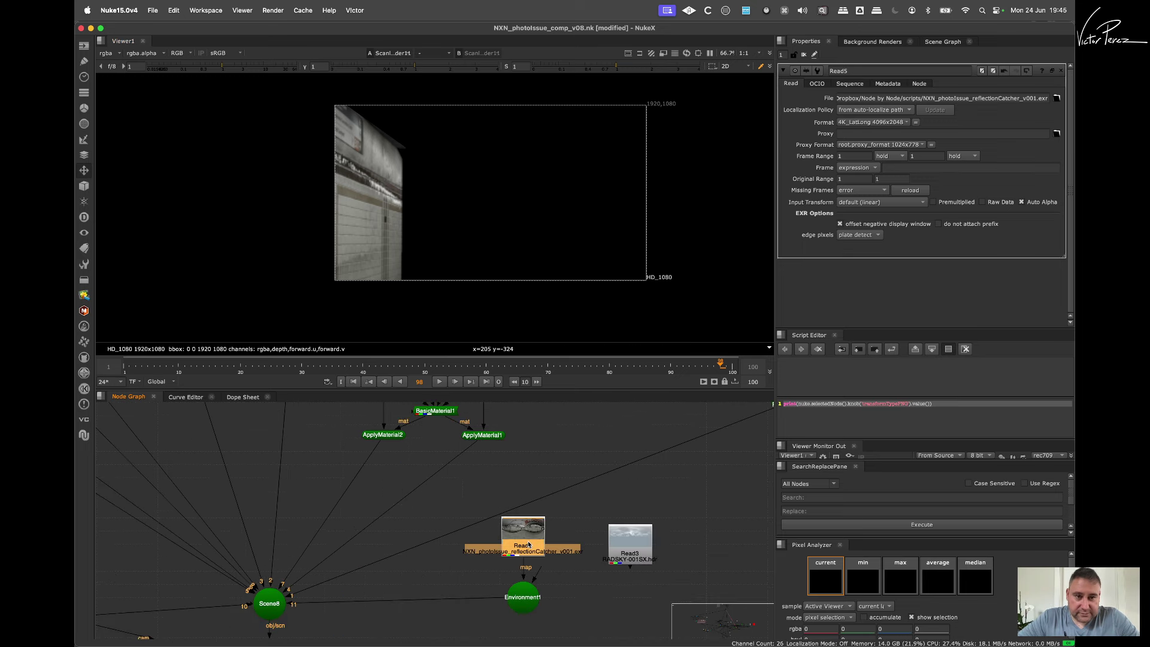
middle_click_drag(500, 507, 505, 530)
scroll(504, 530, "up", 3)
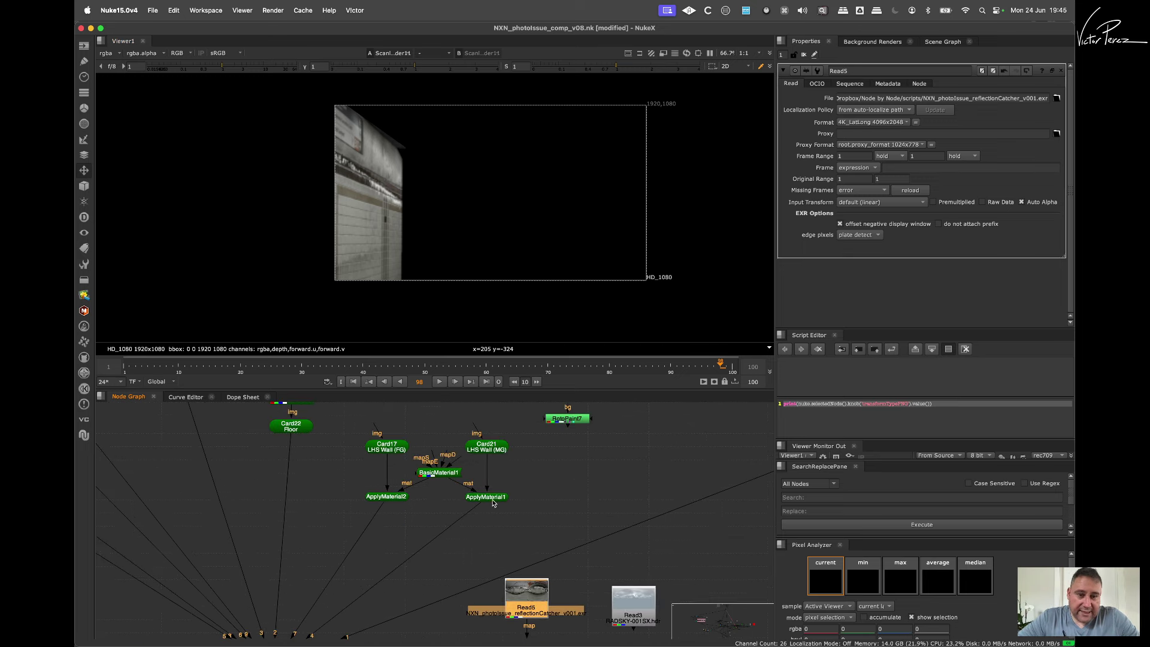
Step: Try a Y rotation of 180 on Card21, the LHS Wall (MG), and set it back to 0
left_click(492, 445)
double_click(491, 448)
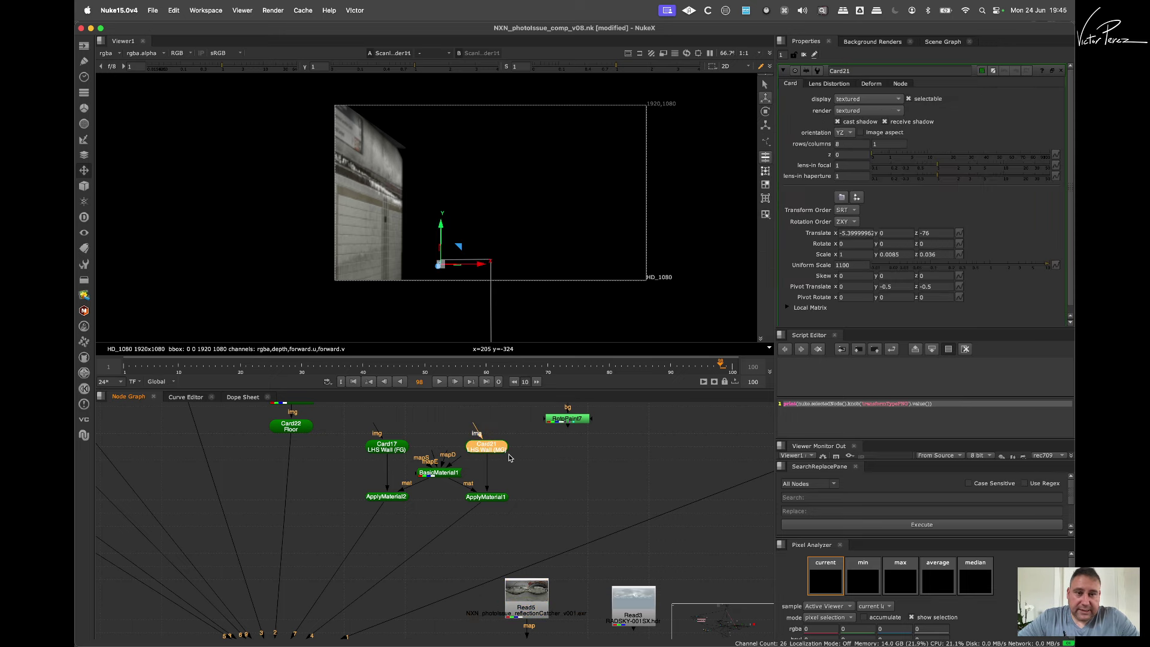
left_click(893, 244)
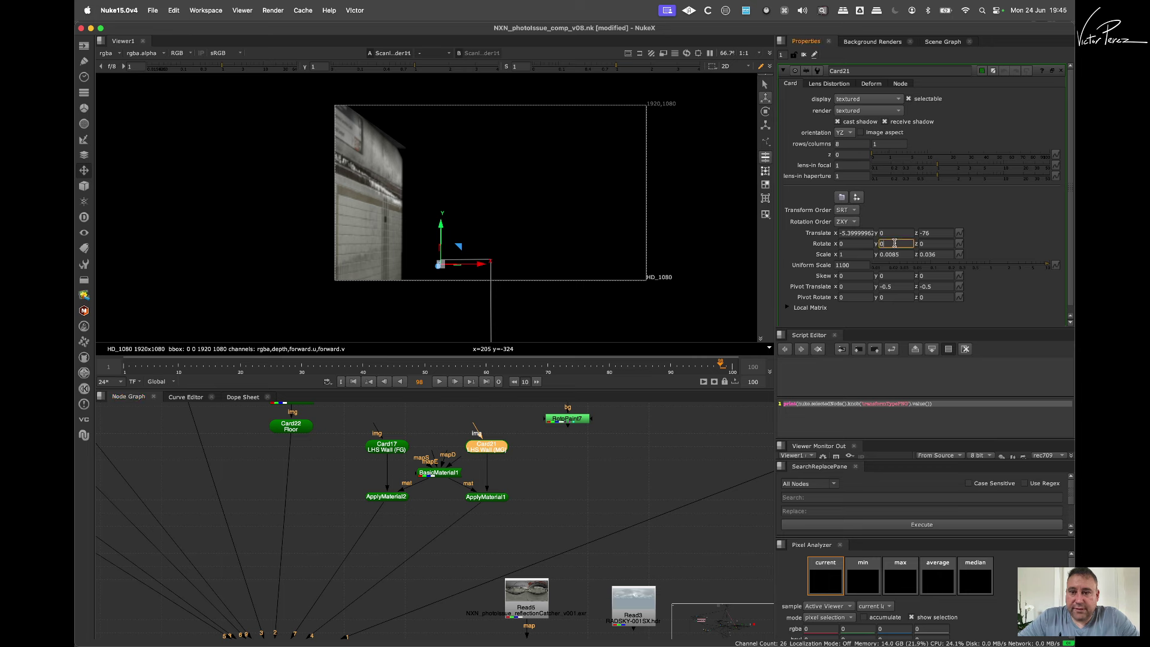
type("18")
key("Return")
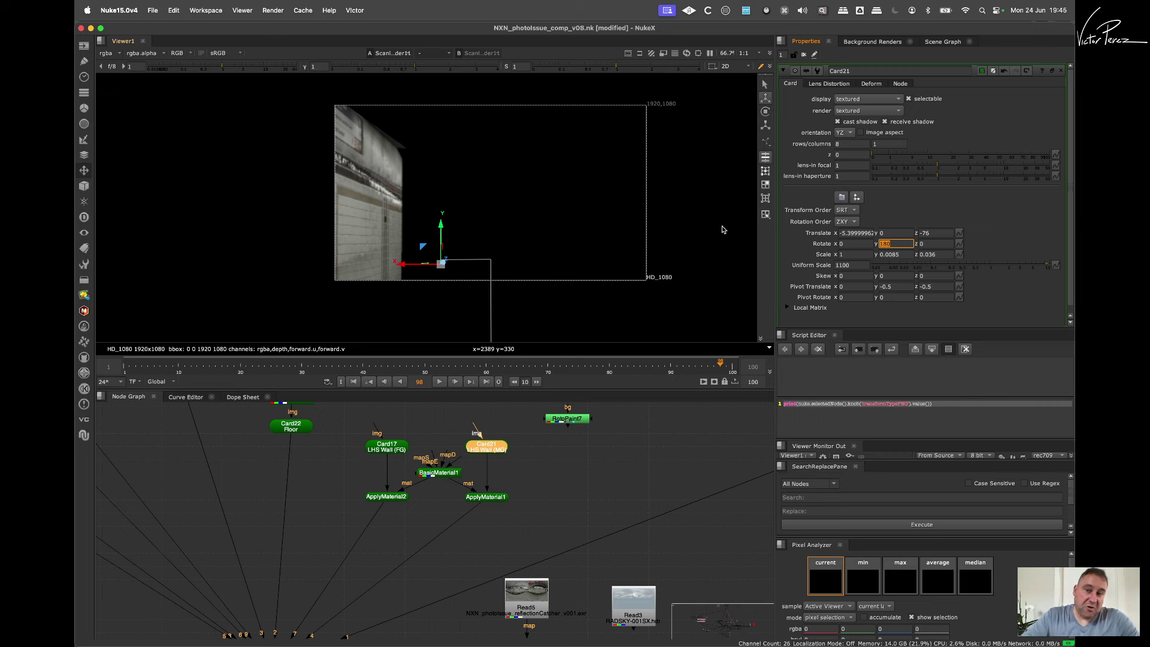
type("0")
key("Return")
left_click(514, 525)
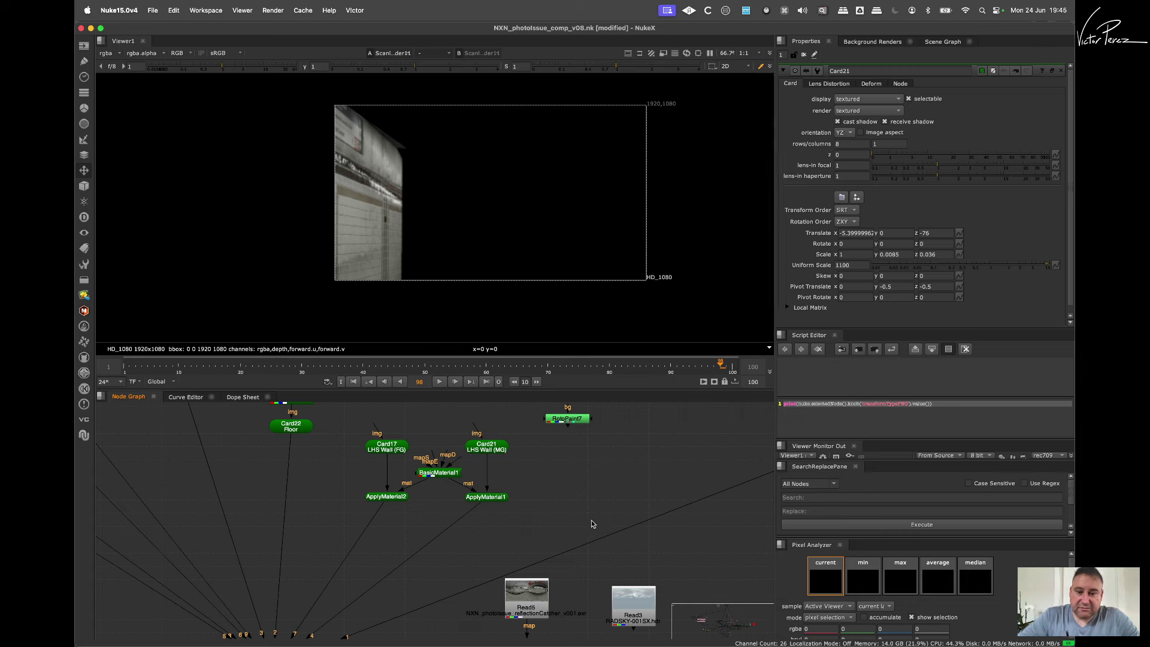
Step: View Scene8 in 3D and examine where Environment1 sits in the corridor, with its properties open
scroll(514, 525, "down", 5)
scroll(433, 569, "up", 3)
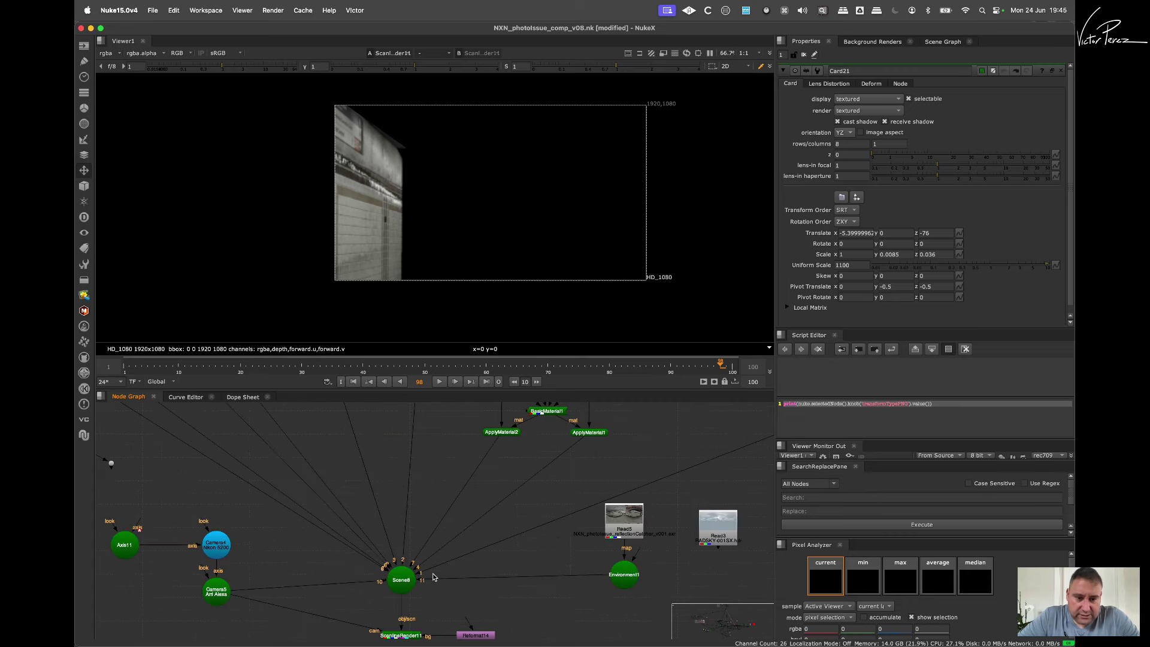
left_click(406, 582)
key("1")
scroll(544, 207, "down", 3)
left_click_drag(544, 206, 465, 293, "super")
left_click(629, 578)
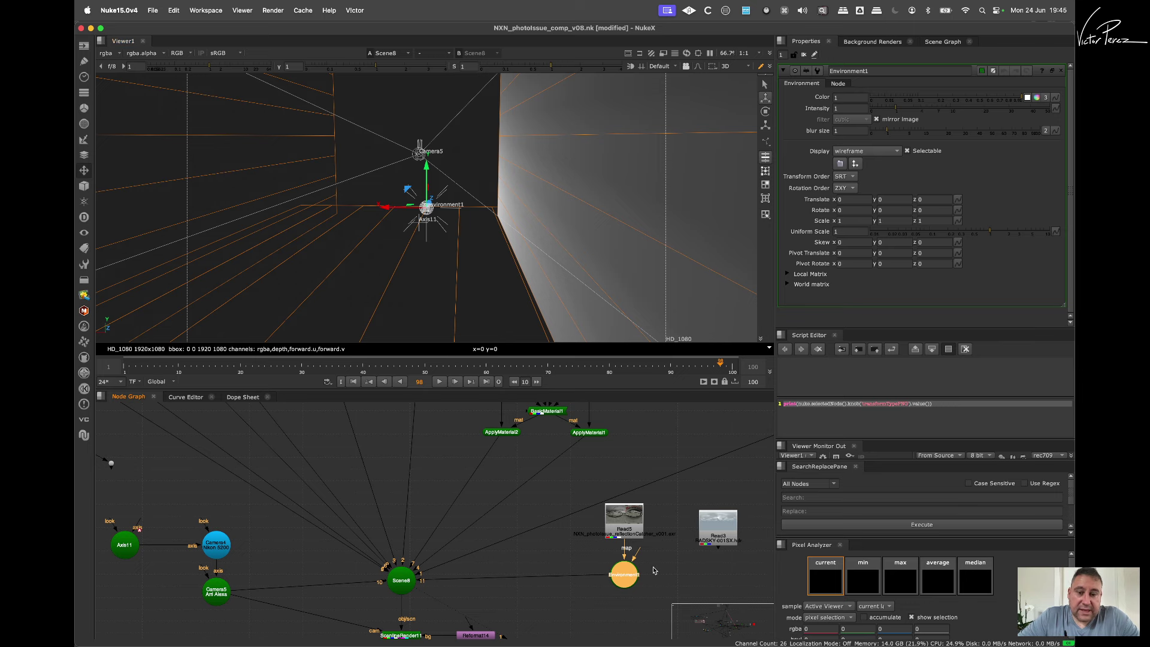
scroll(587, 545, "down", 3)
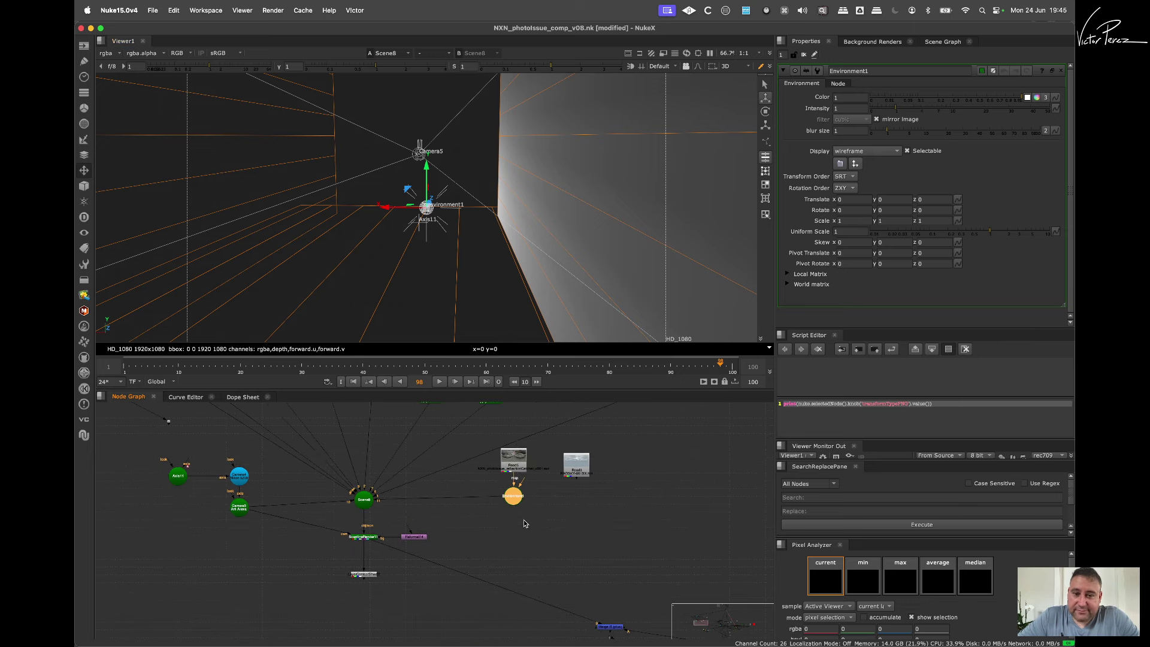
scroll(525, 524, "up", 2)
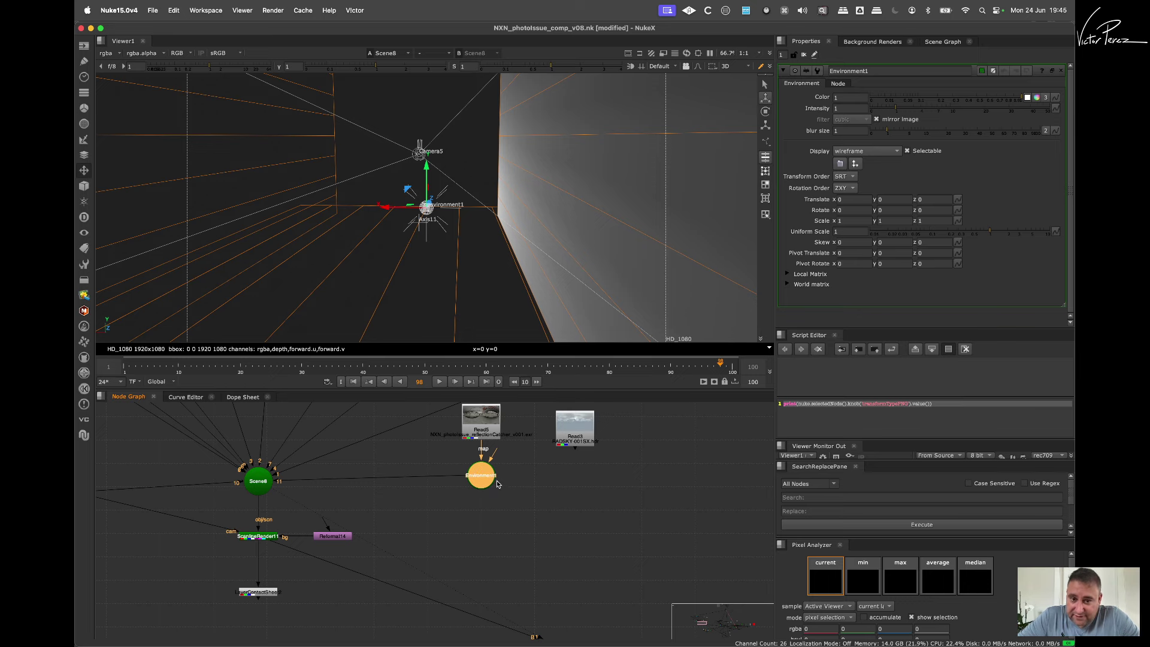
scroll(496, 484, "down", 2)
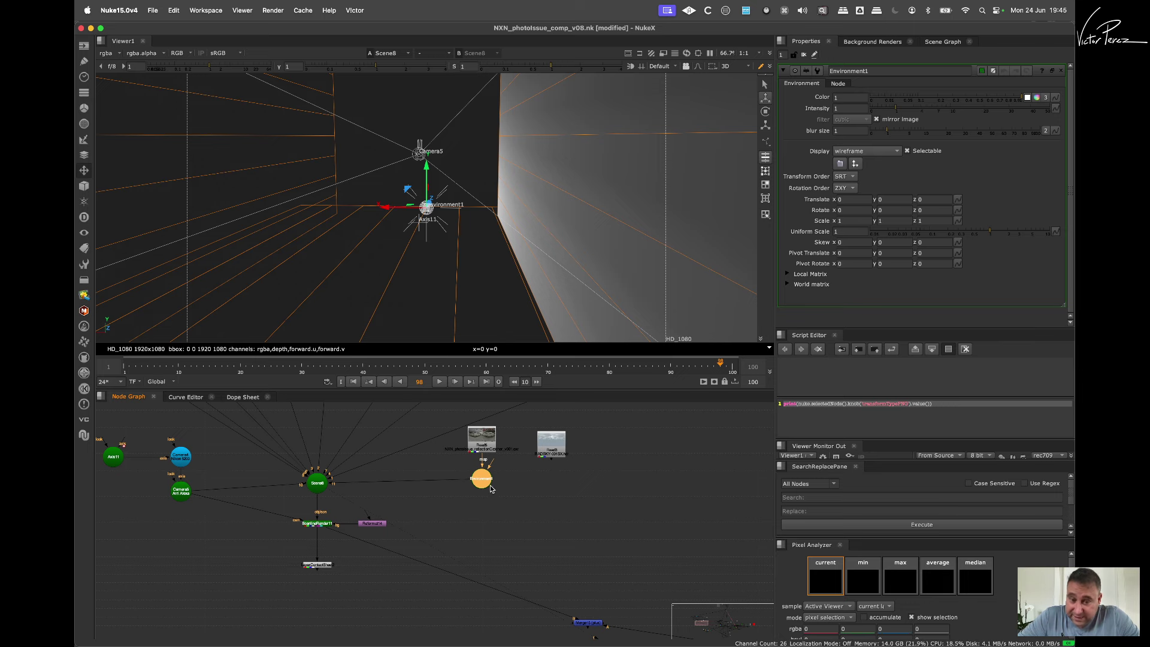
Step: Locate the axis driving the six cube cameras and compare it with Environment1
scroll(490, 488, "down", 6)
scroll(489, 540, "up", 5)
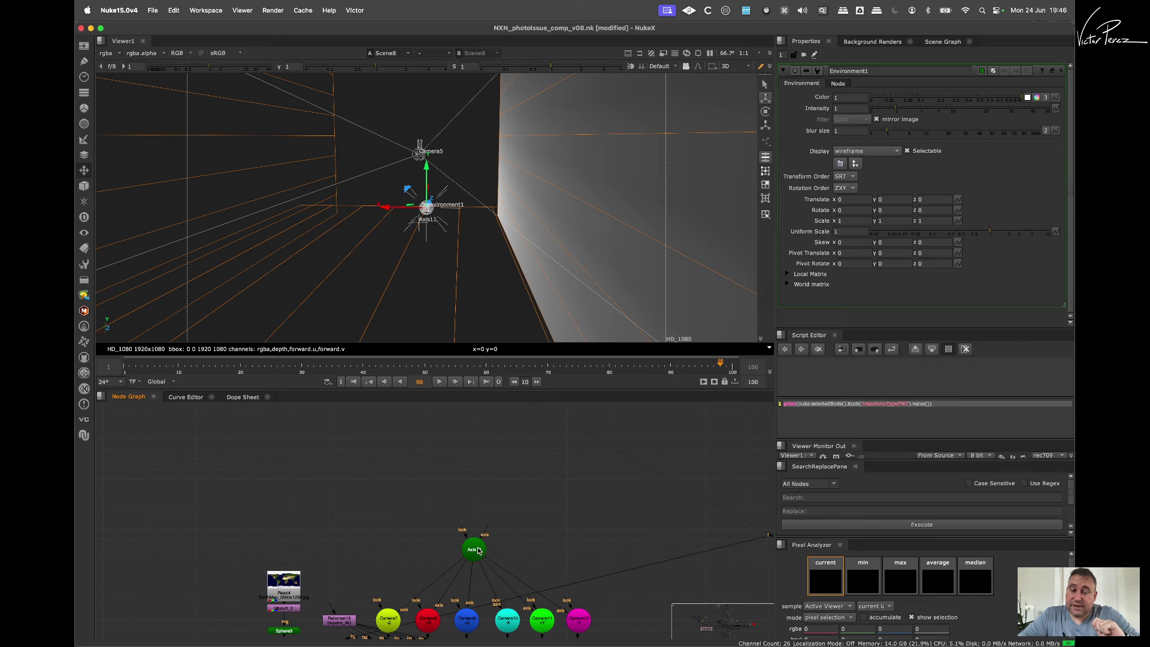
left_click_drag(441, 509, 509, 568)
left_click_drag(520, 513, 448, 571)
scroll(455, 515, "down", 5)
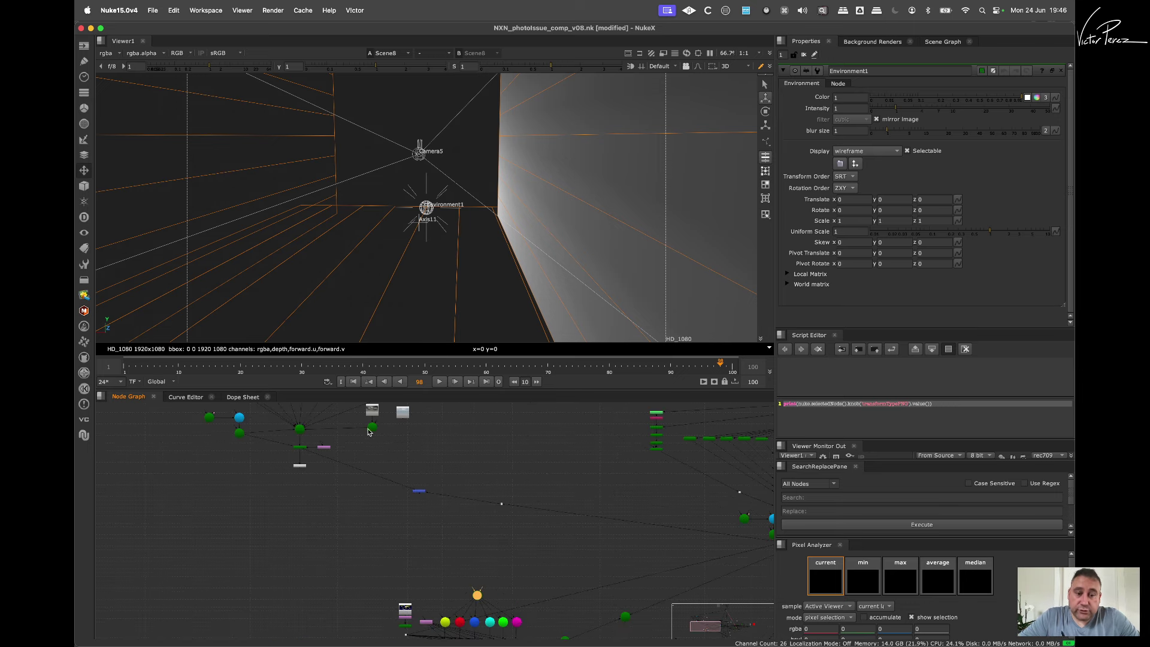
scroll(369, 432, "up", 6)
left_click(365, 489)
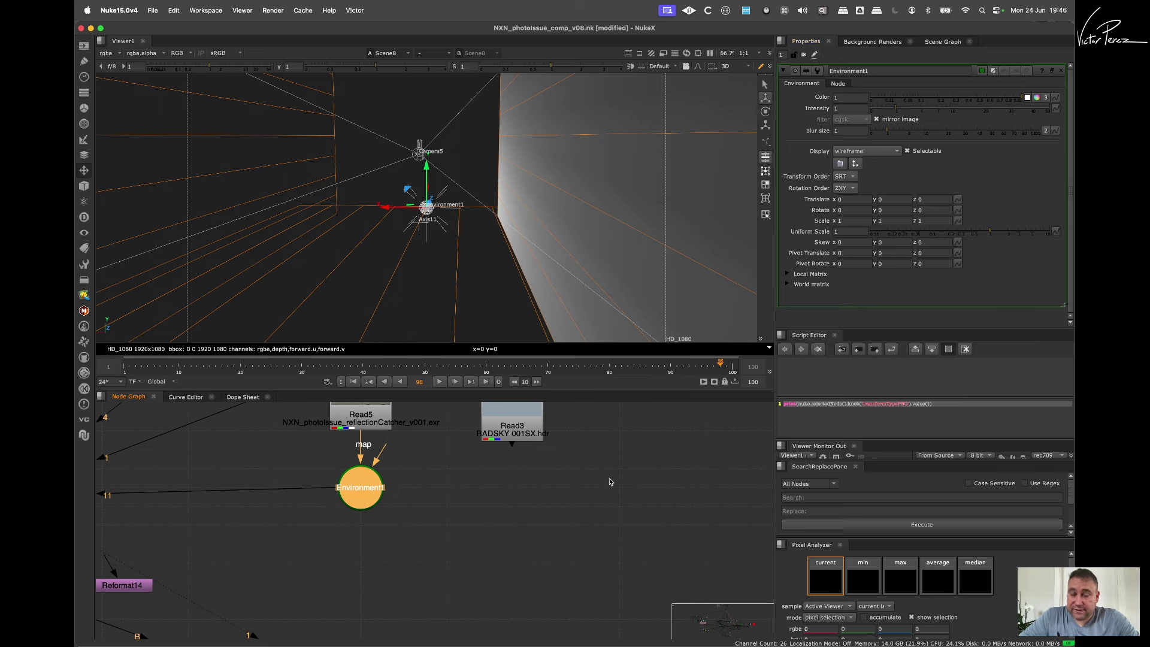
scroll(611, 482, "down", 5)
middle_click_drag(585, 535, 526, 470)
middle_click_drag(583, 593, 544, 456)
middle_click_drag(558, 568, 547, 550)
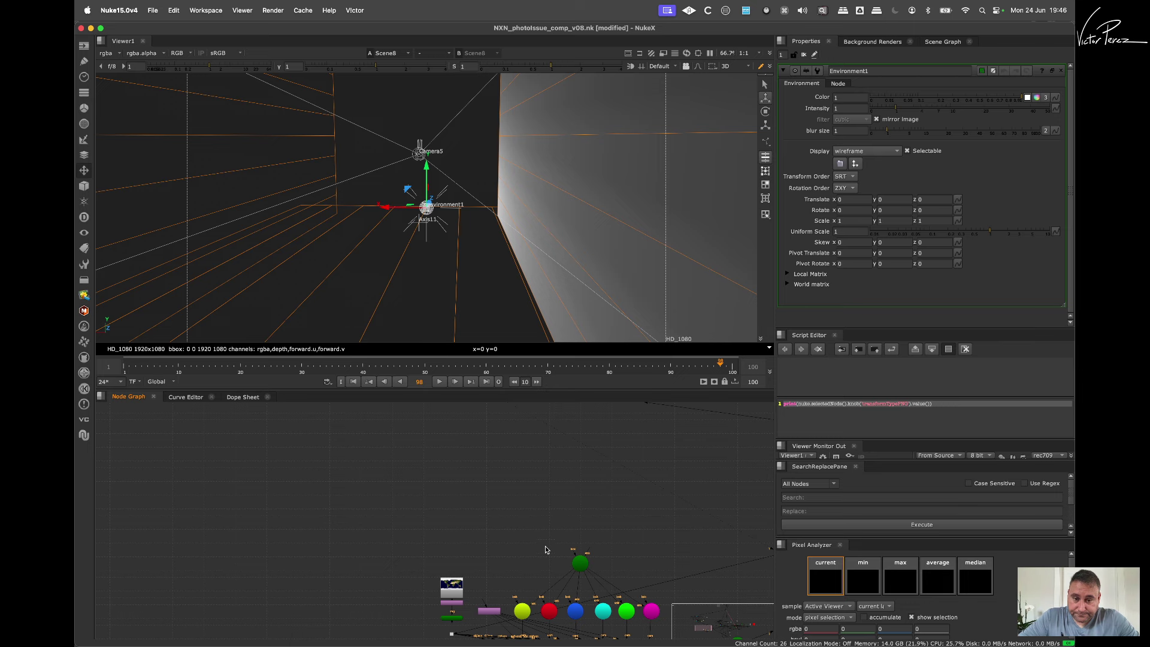
Step: Open the properties of Axis12 and Environment1 in floating panels placed side by side
double_click(580, 566)
scroll(633, 462, "down", 3)
middle_click_drag(658, 496, 683, 567)
middle_click_drag(641, 467, 719, 529)
middle_click_drag(567, 465, 644, 522)
scroll(646, 486, "up", 3)
scroll(614, 488, "up", 3)
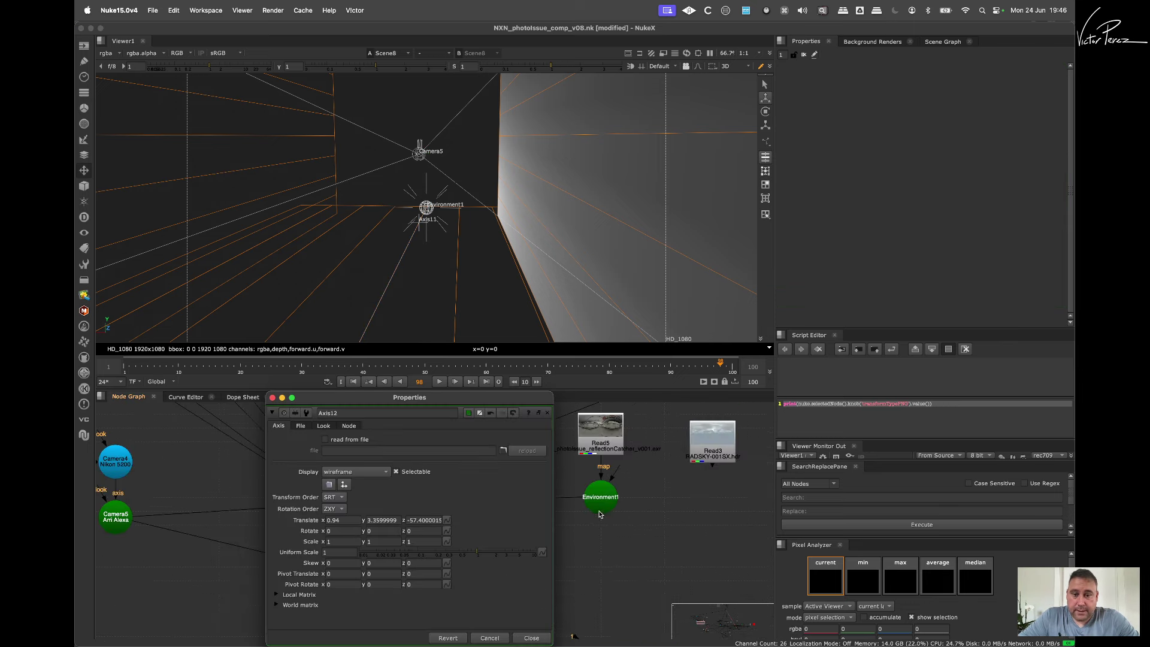
double_click(601, 502)
left_click_drag(485, 378, 767, 374)
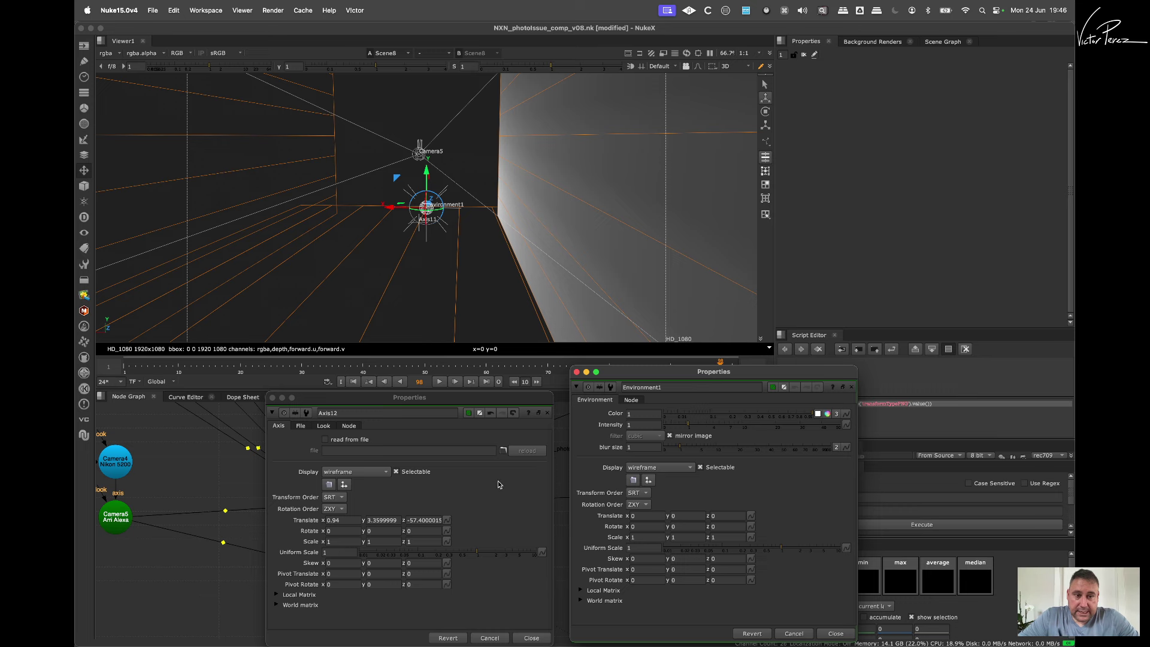
Step: Link Environment1's Translate to Axis12's Translate and close both property panels
left_click(478, 508)
left_click_drag(448, 516, 753, 520)
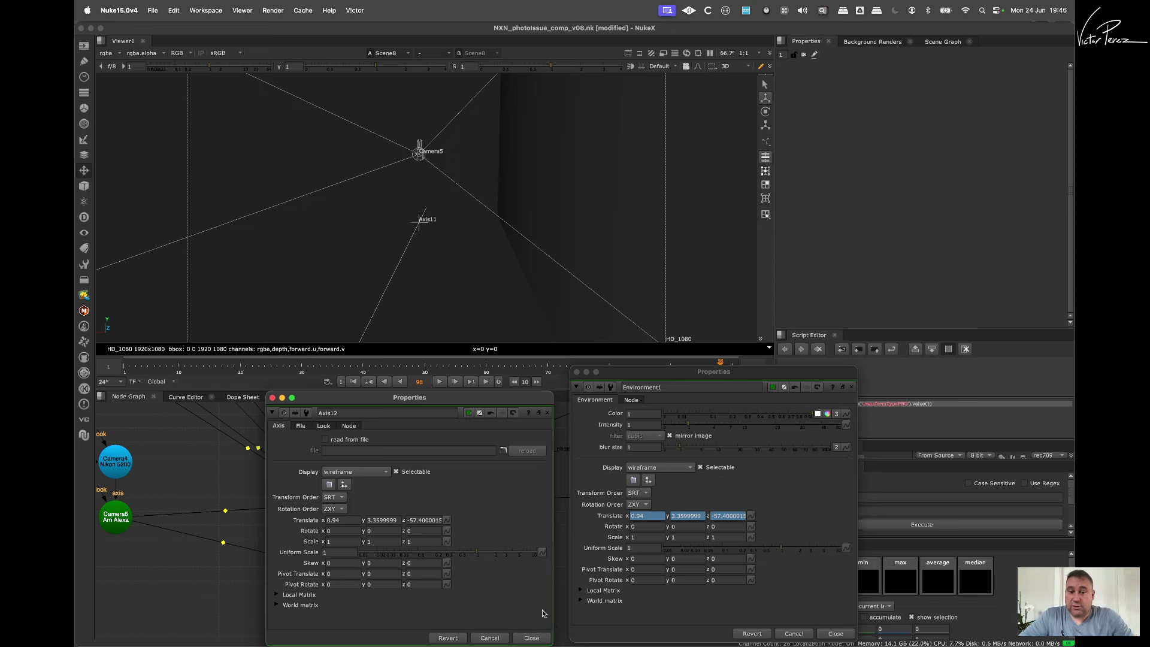
left_click(532, 637)
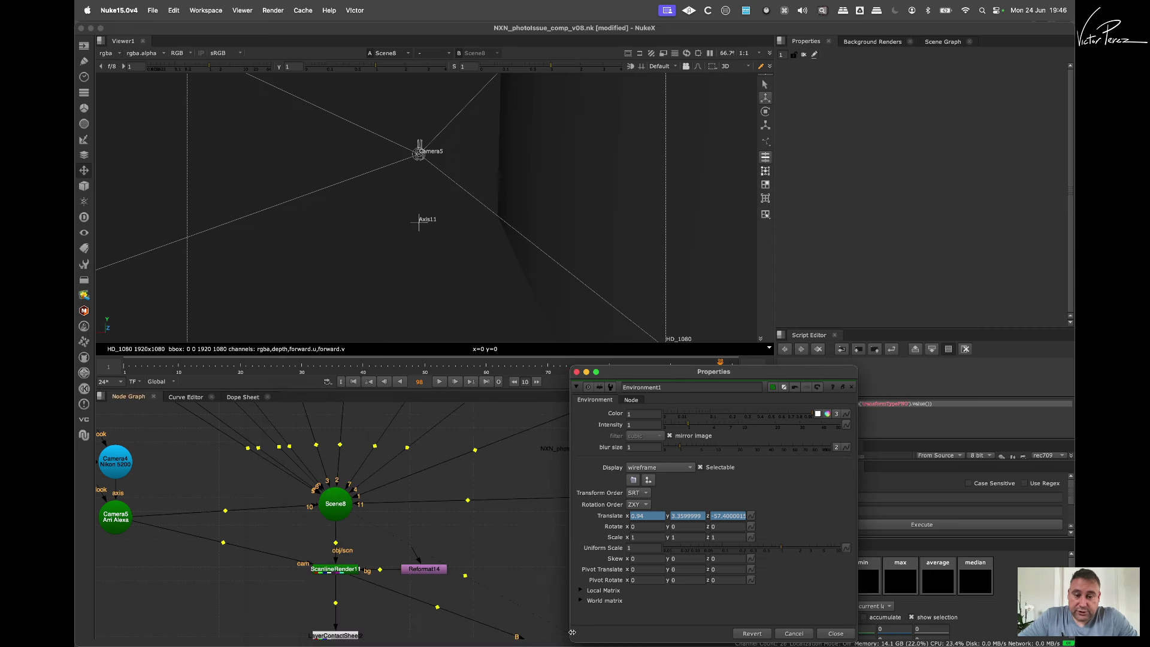
left_click(836, 634)
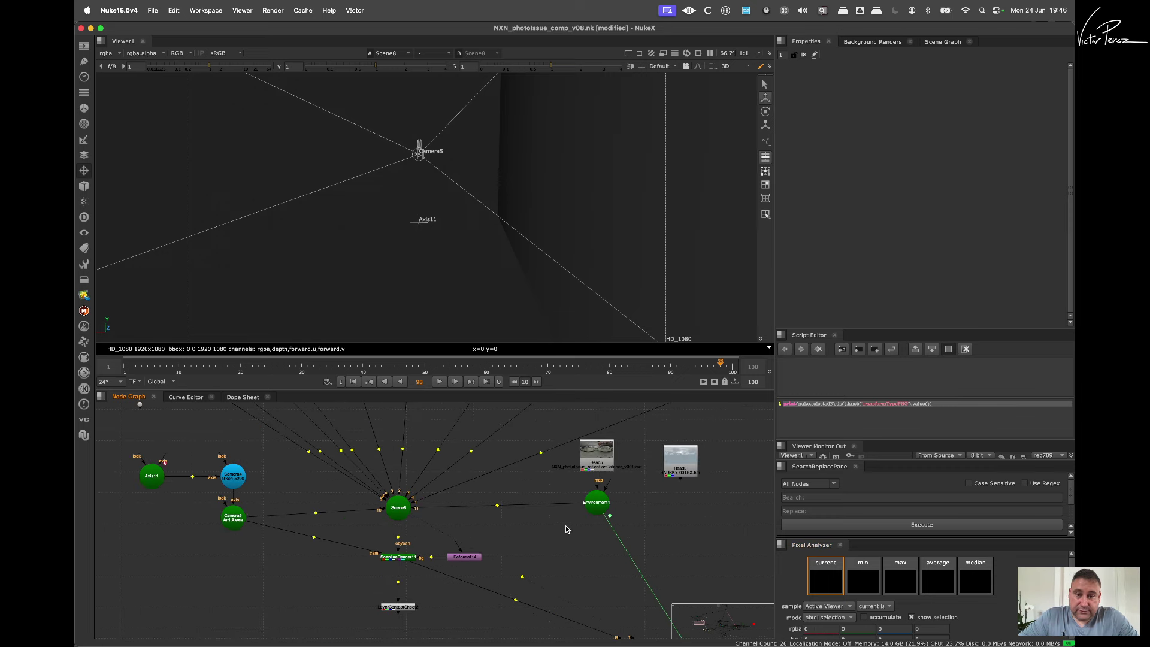
Step: View ScanlineRender11's output in 2D to check the reflections from the repositioned environment light
left_click_drag(426, 539, 374, 583)
key("1")
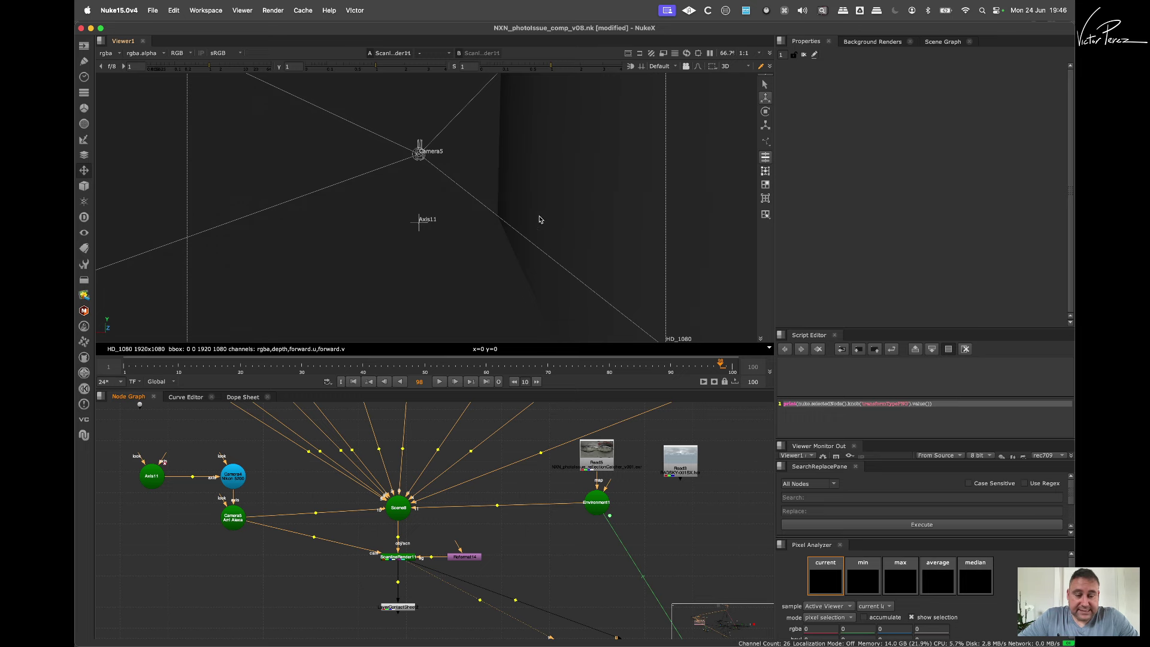
left_click_drag(518, 221, 482, 258, "ctrl")
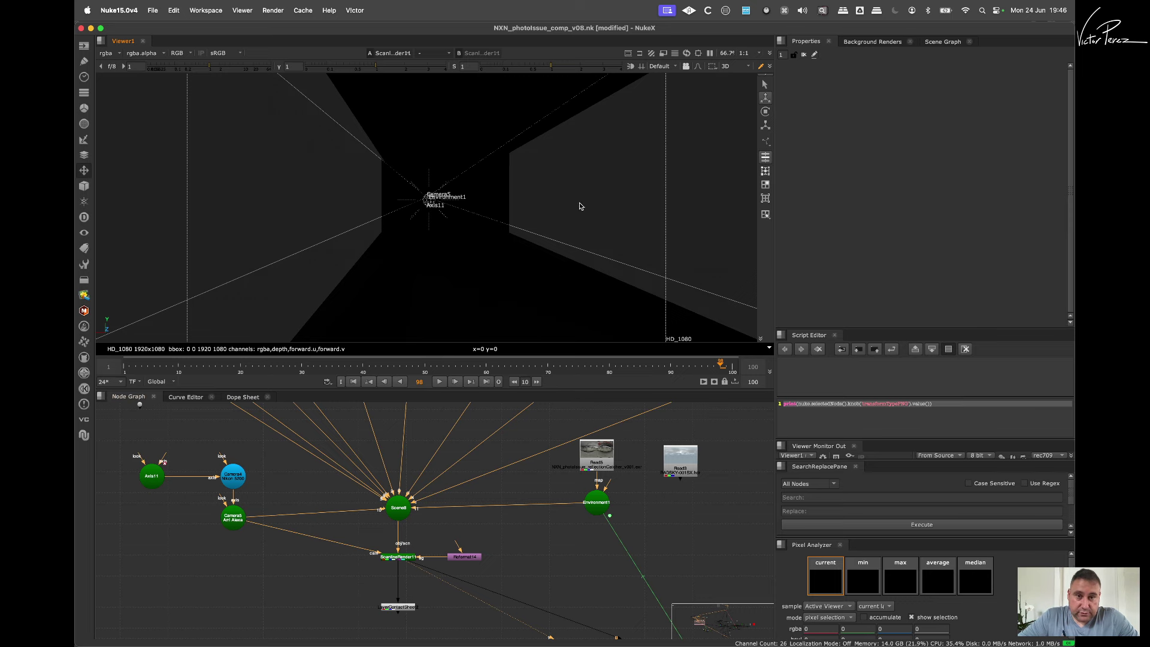
key("Tab")
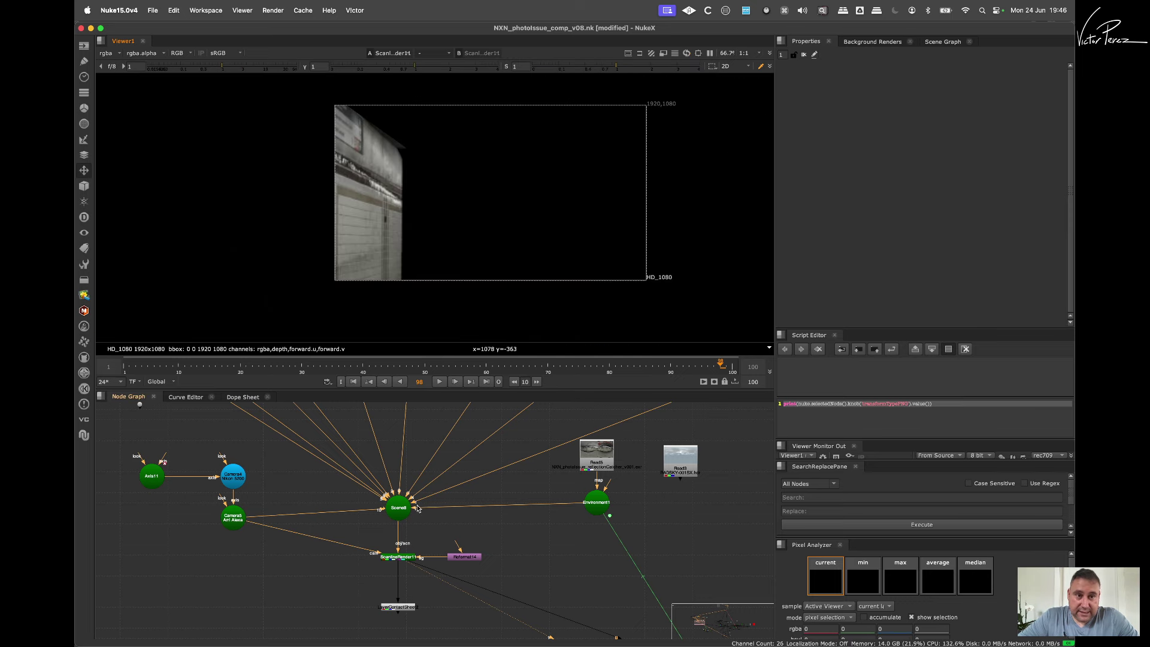
scroll(427, 504, "up", 6)
scroll(501, 511, "down", 5)
left_click(634, 503)
left_click(641, 464)
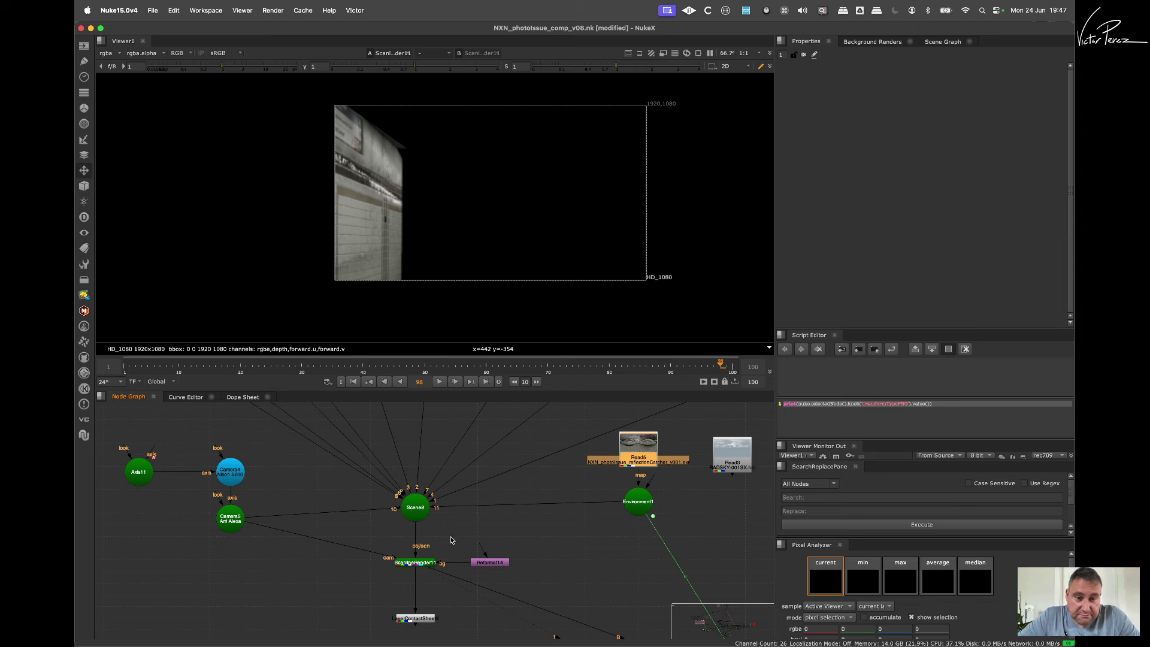
scroll(457, 530, "down", 5)
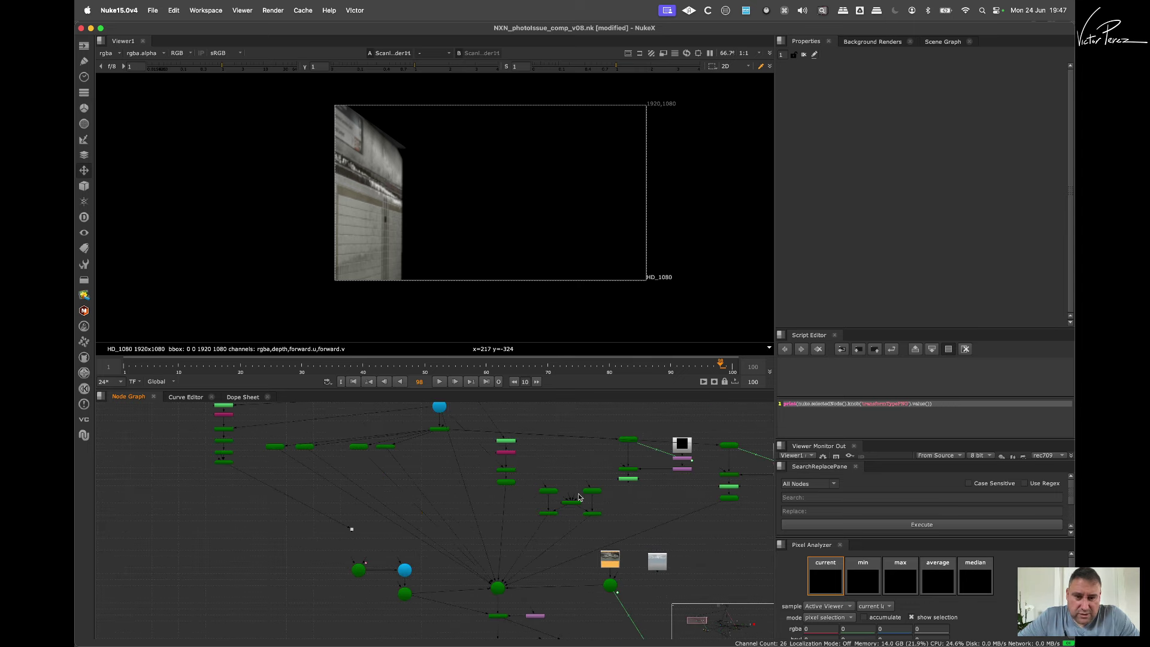
scroll(563, 497, "up", 5)
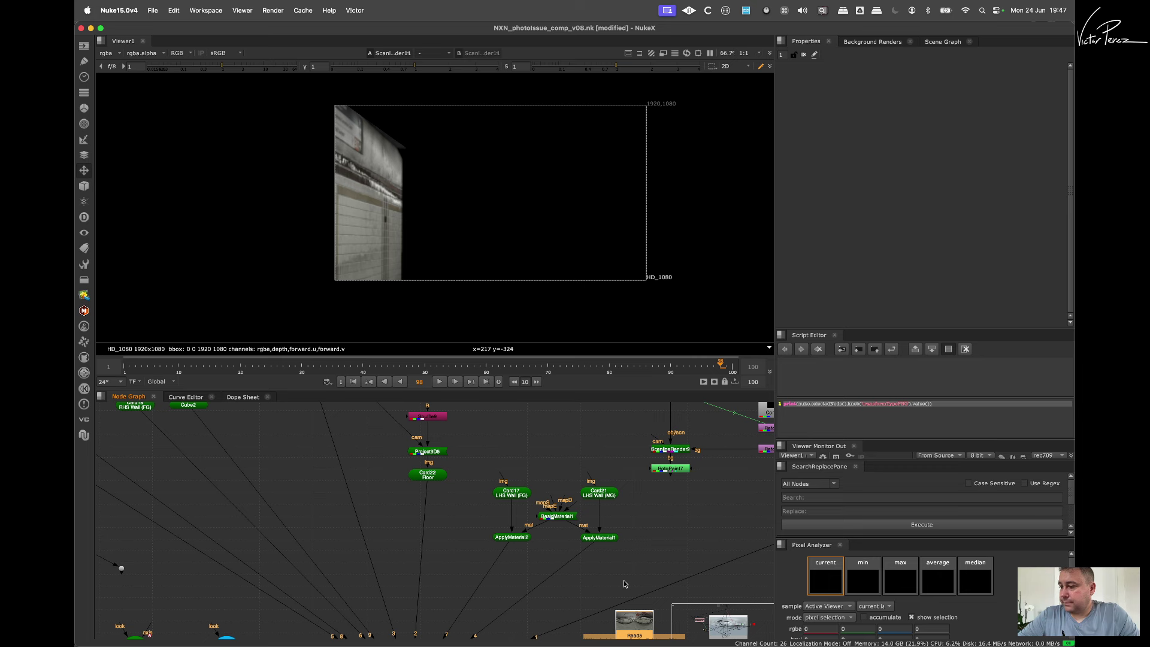
Step: Duplicate an ApplyMaterial node, insert it below the Card22 Floor card, and connect its mat input to BasicMaterial1
mouse_move(472, 523)
left_mouse_down()
mouse_move(600, 545)
mouse_move(649, 572)
left_mouse_up()
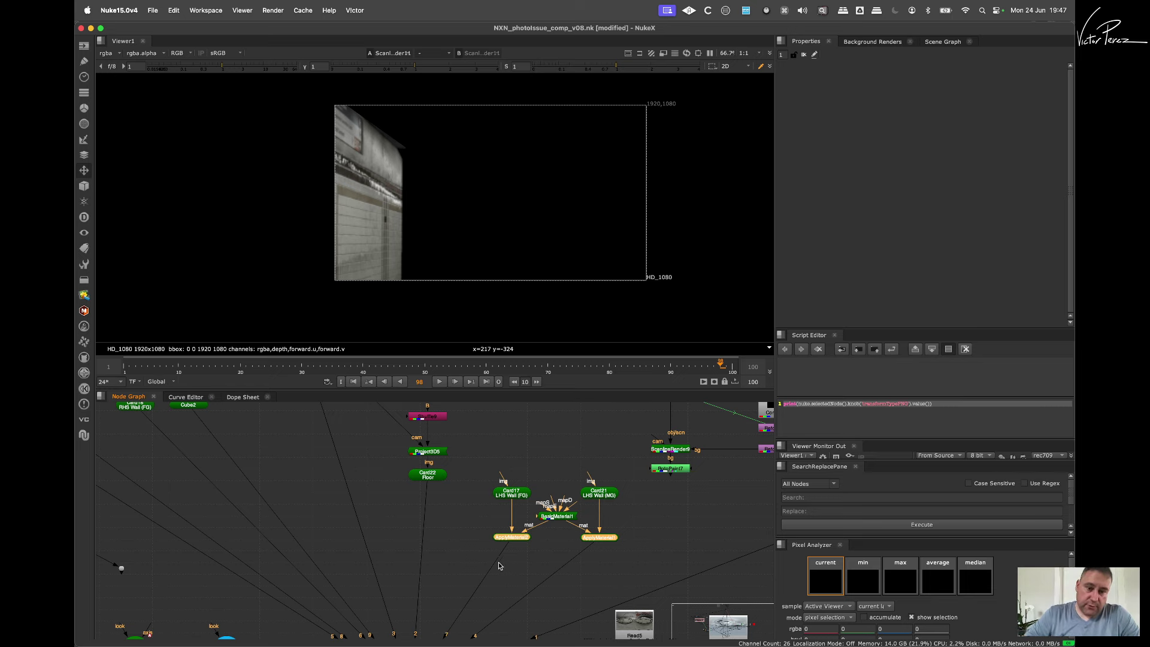
scroll(494, 567, "up", 5)
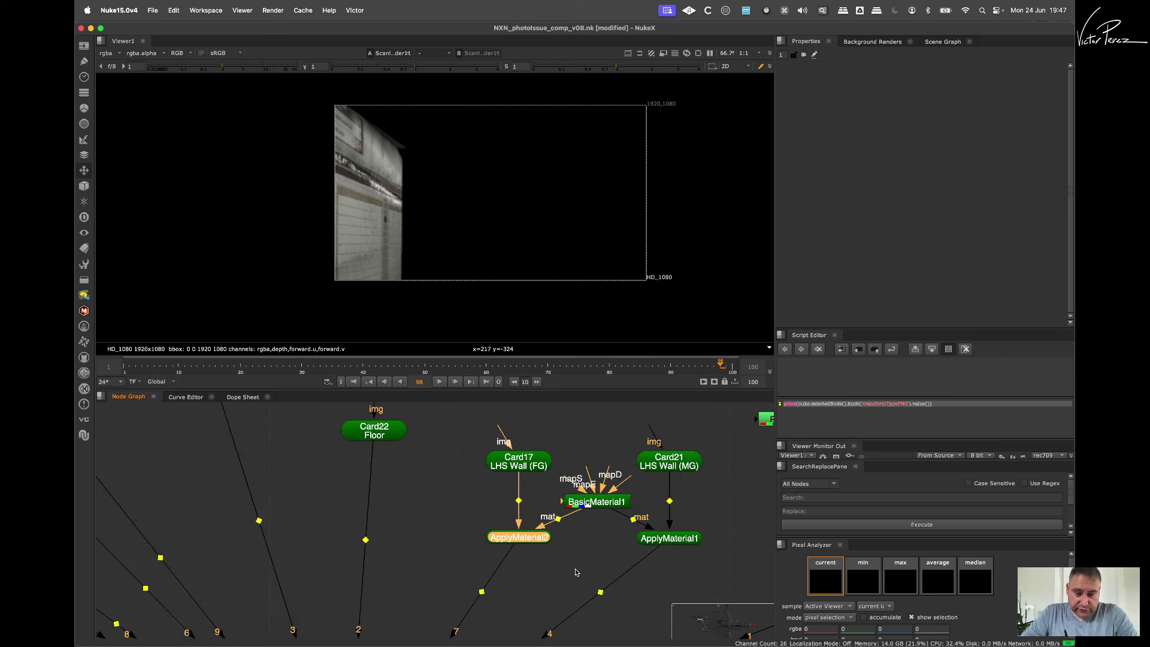
scroll(486, 556, "down", 5)
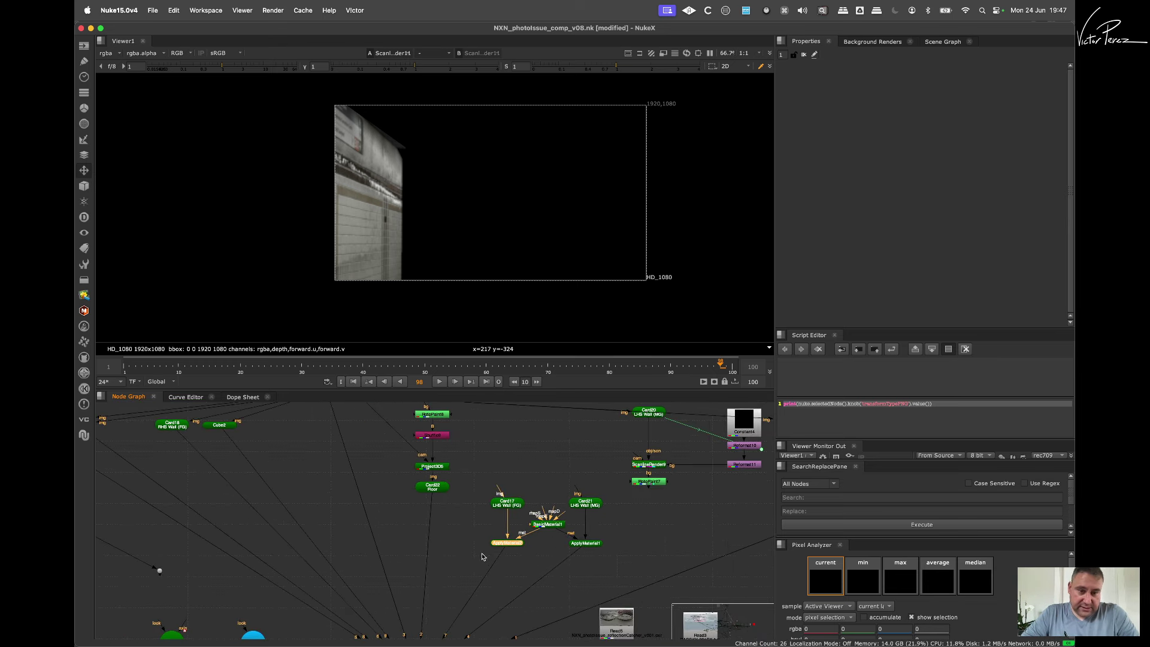
left_click(465, 541)
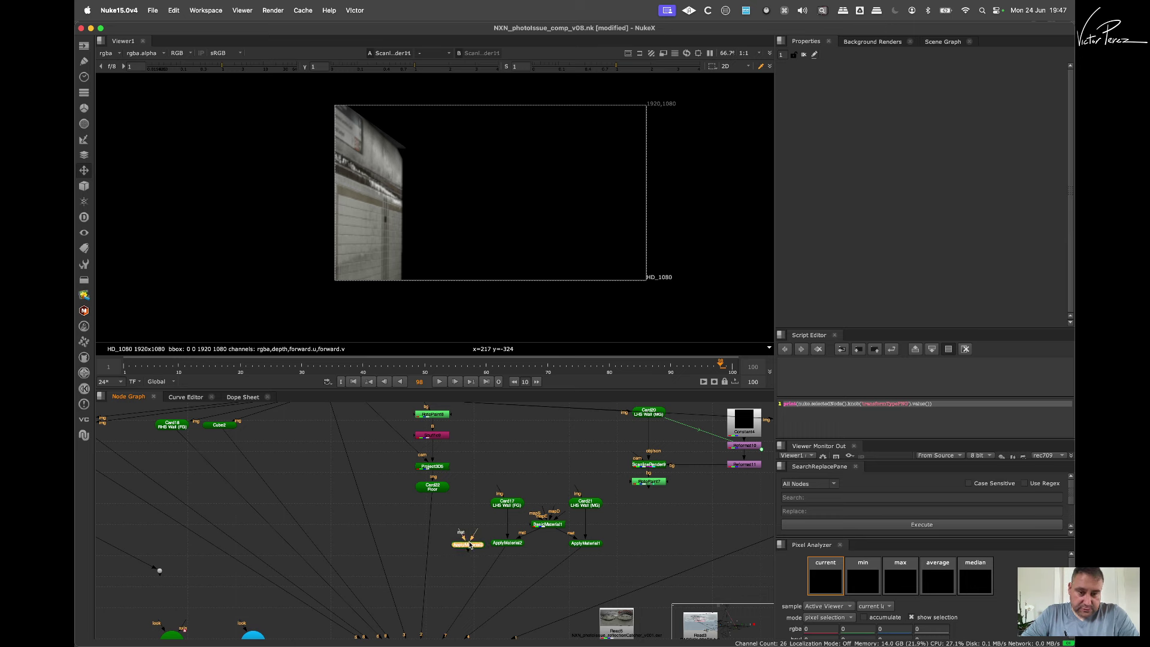
left_click_drag(470, 546, 547, 525)
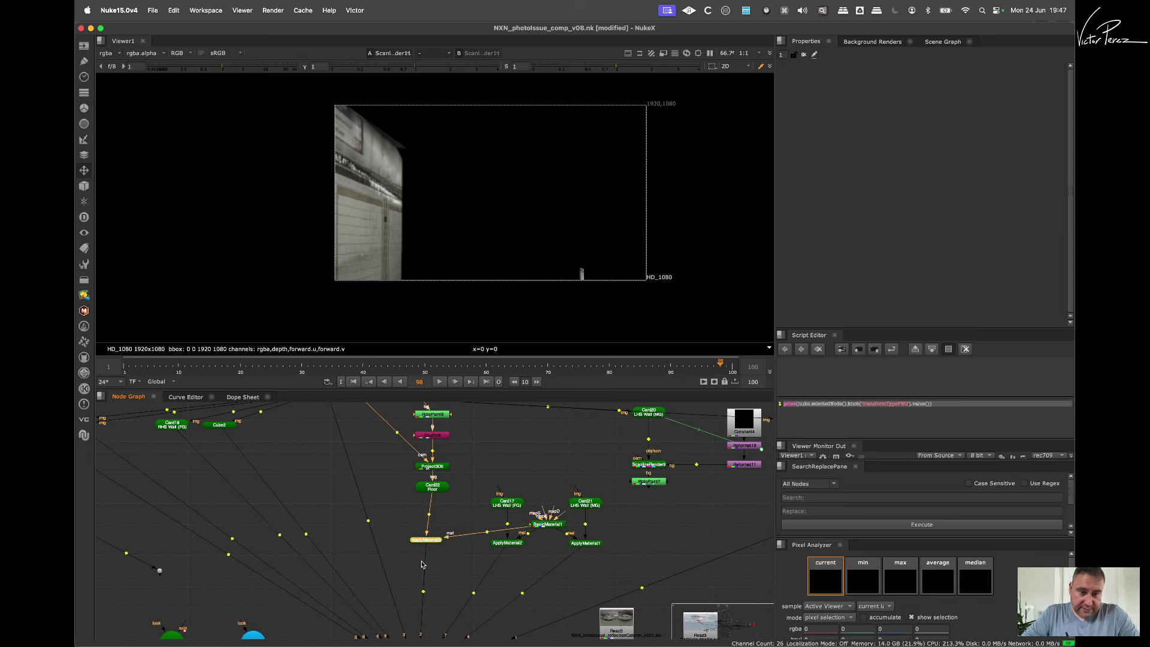
Step: Add another ApplyMaterial copy below Cube2 and feed its mat input from BasicMaterial1
middle_click_drag(407, 549, 497, 553)
middle_click_drag(464, 481, 461, 549)
left_click(439, 541)
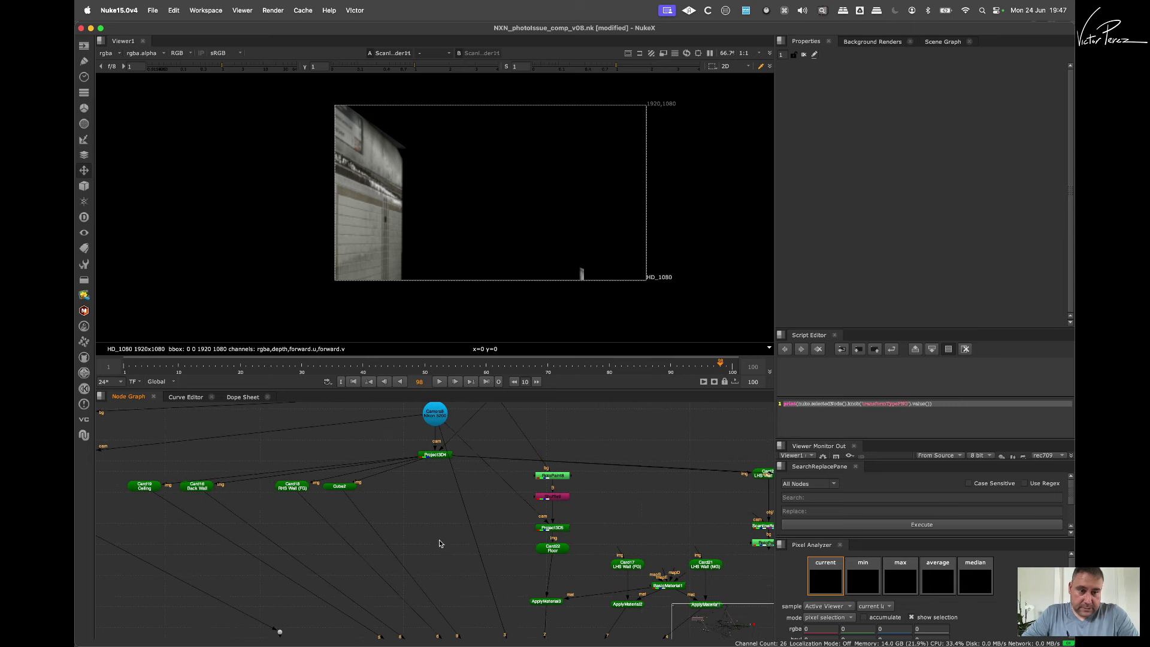
key("ctrl+v")
left_click_drag(432, 538, 667, 586)
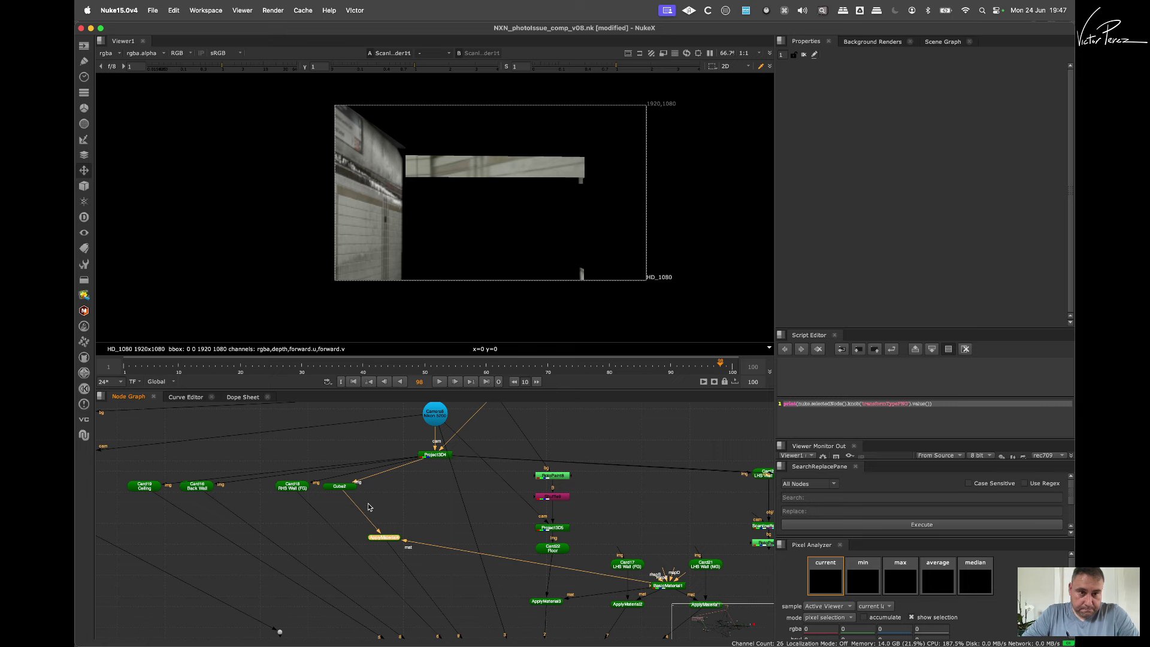
Step: Insert ApplyMaterial copies below the RHS Wall (FG) and Back Wall cards, connecting both mat inputs to BasicMaterial1
left_click(351, 521)
key("super+v")
left_click_drag(347, 522, 335, 534)
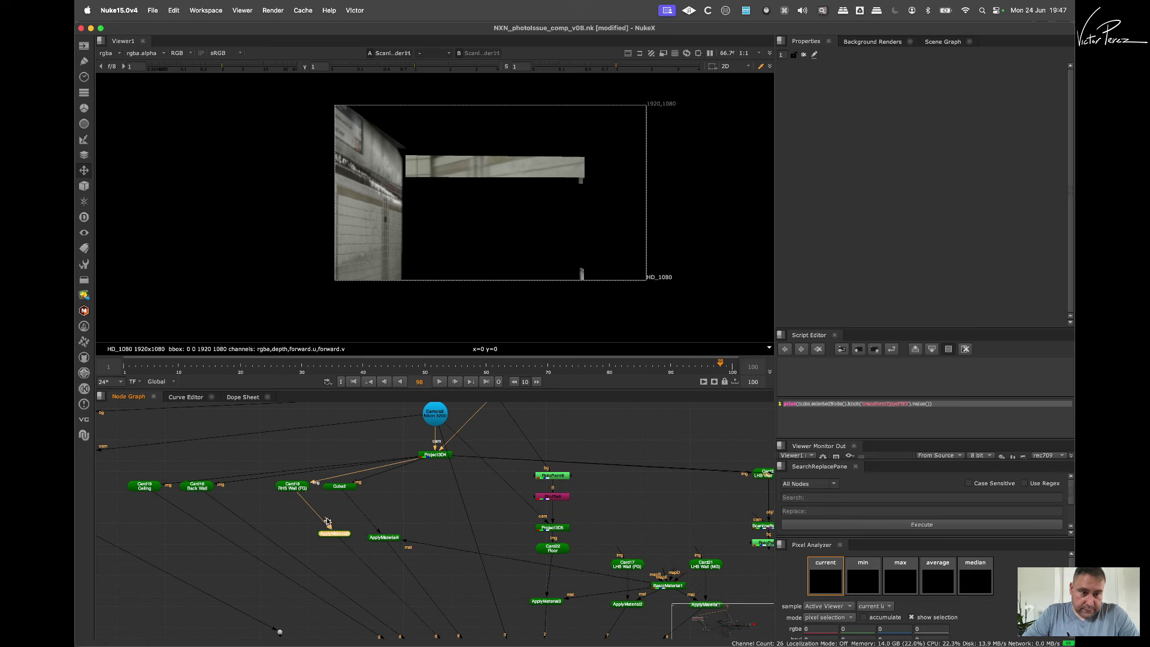
left_click_drag(451, 509, 666, 586)
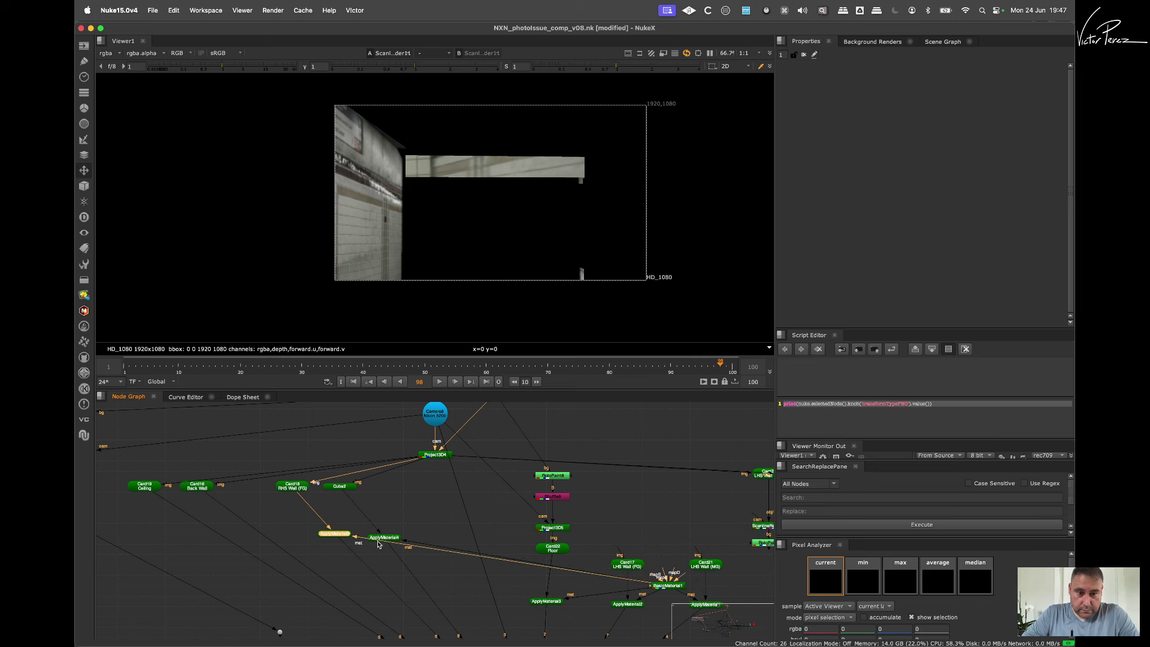
left_click(351, 527)
key("ctrl")
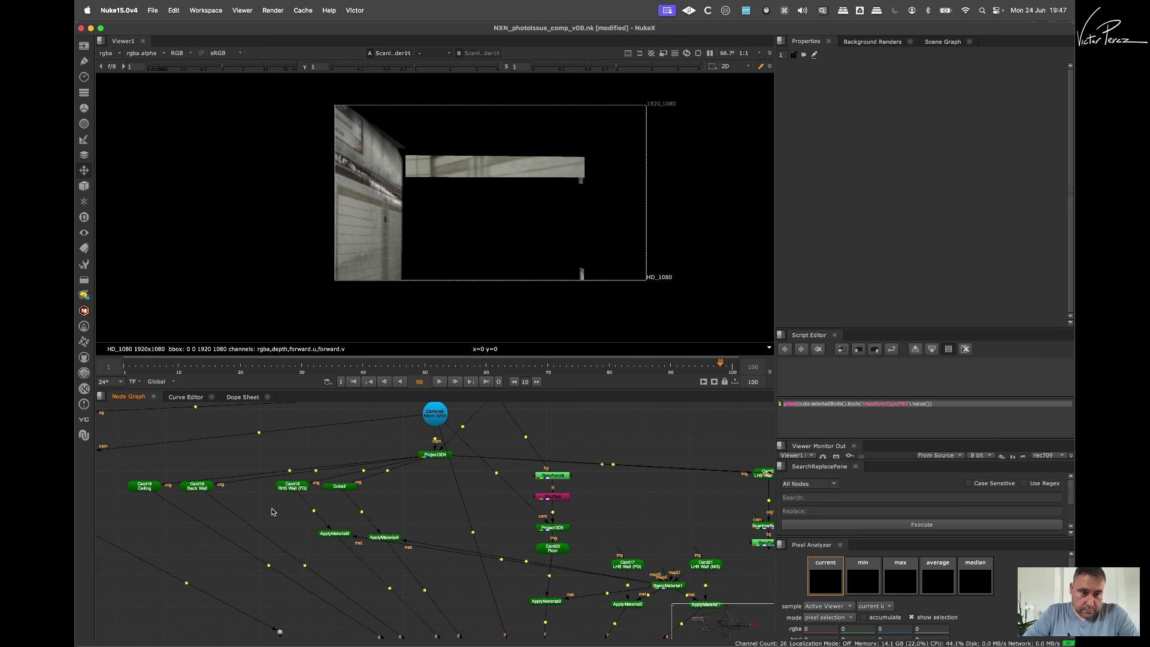
left_click_drag(277, 514, 646, 588)
Step: Insert an ApplyMaterial copy below the Ceiling card with BasicMaterial1 as its material
left_click_drag(286, 510, 228, 547)
key("super+c")
middle_click_drag(214, 529, 272, 530)
left_click(268, 542)
key("super+v")
left_click_drag(266, 542, 272, 527)
left_click_drag(271, 527, 722, 586)
Step: Insert an ApplyMaterial copy after the TransformGeo in the Sphere2 branch and connect it to BasicMaterial1
middle_click_drag(188, 566, 402, 505)
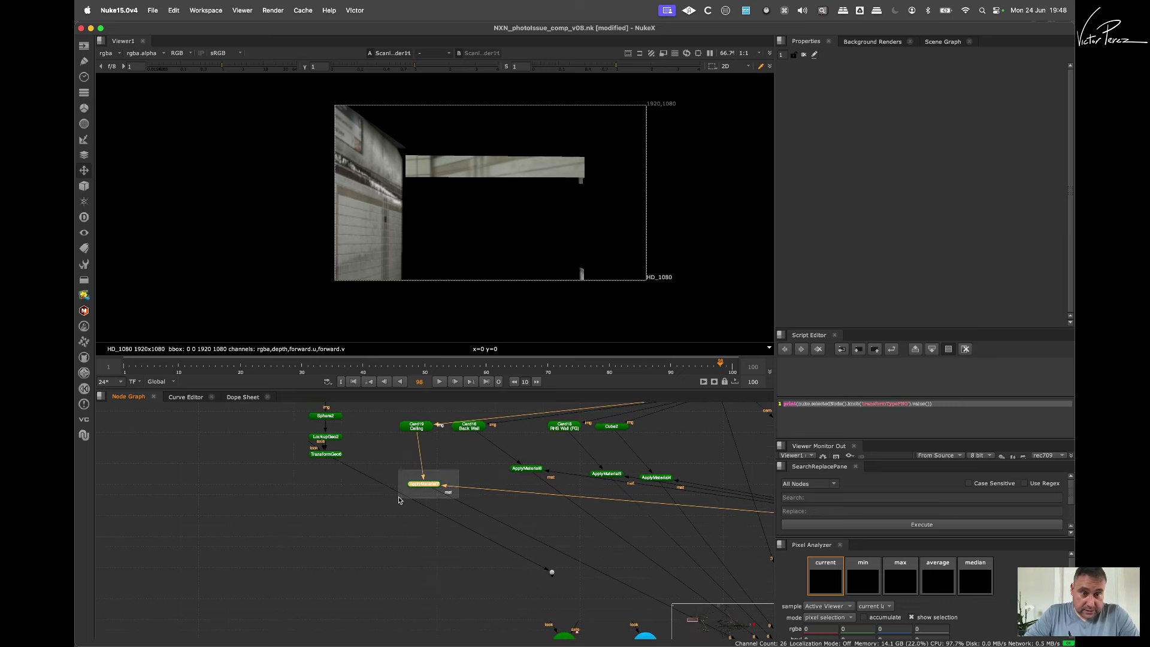
left_click_drag(400, 501, 723, 494)
key("super+v")
middle_click_drag(723, 494, 497, 473)
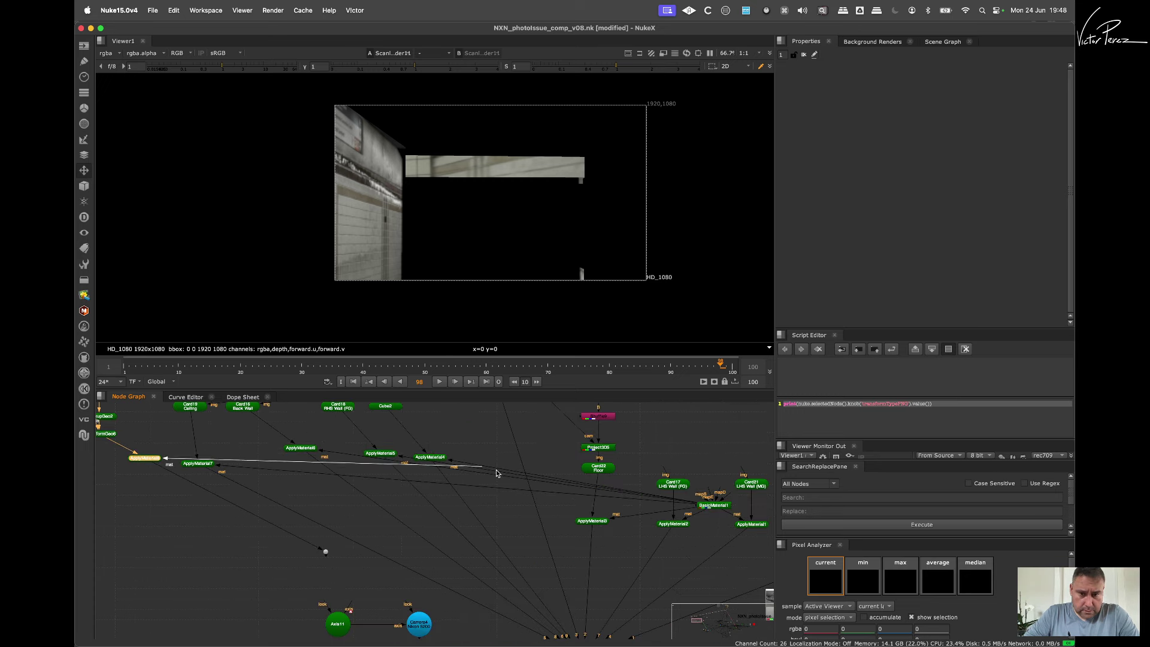
left_click_drag(497, 473, 716, 506)
Step: Copy an ApplyMaterial node onto the remaining RHS wall card's branch and connect its mat input to BasicMaterial1
middle_click_drag(726, 503, 522, 518)
scroll(599, 502, "down", 1)
scroll(595, 525, "down", 3)
scroll(588, 524, "up", 3)
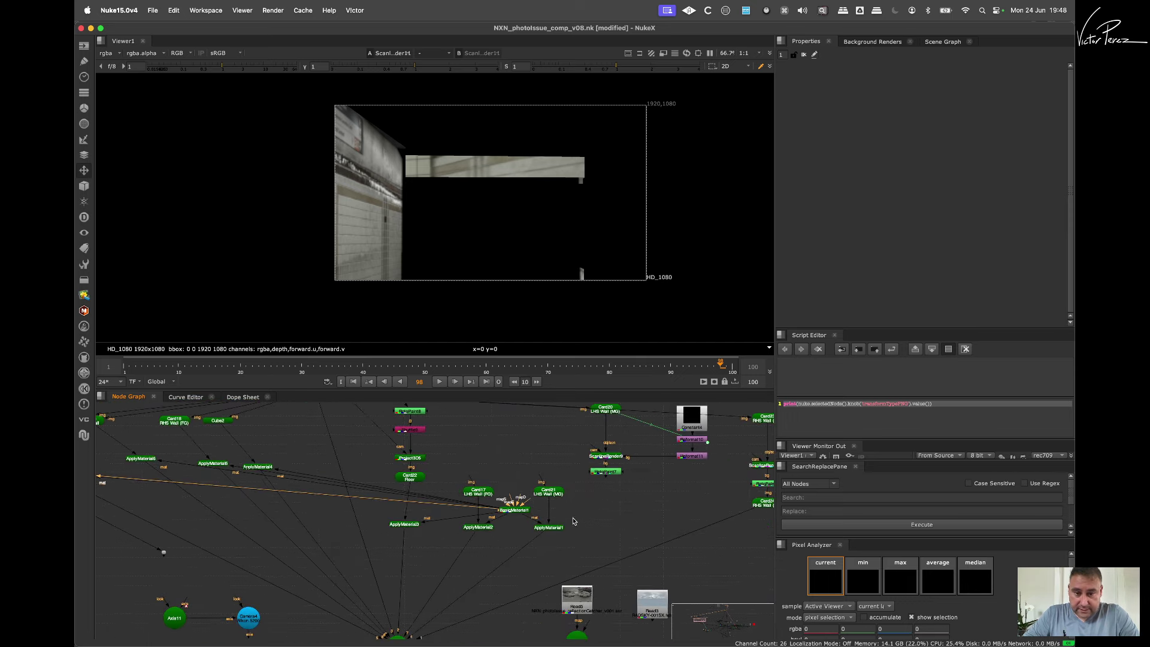
left_click_drag(574, 514, 531, 544)
key("super+c")
middle_click_drag(592, 522, 492, 528)
left_click(606, 528)
left_click_drag(587, 525, 420, 517)
scroll(486, 509, "right", 6)
Step: Examine ScanlineRender11 and its rendered output for reflections on the corridor surfaces
scroll(486, 509, "down", 5)
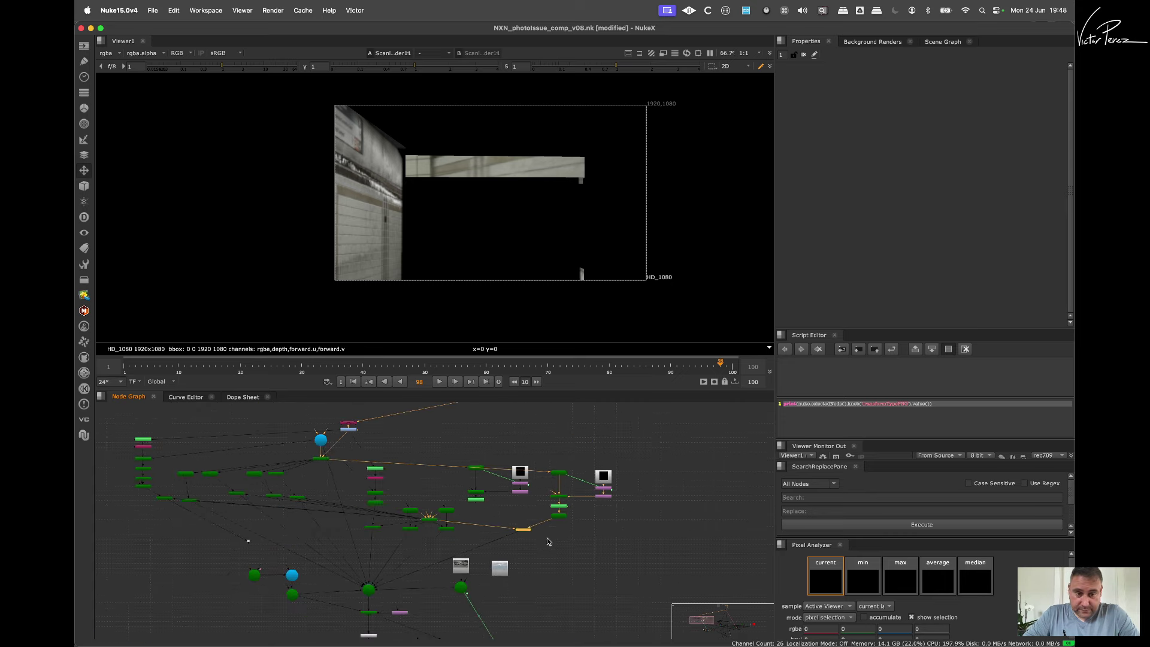
scroll(425, 557, "up", 5)
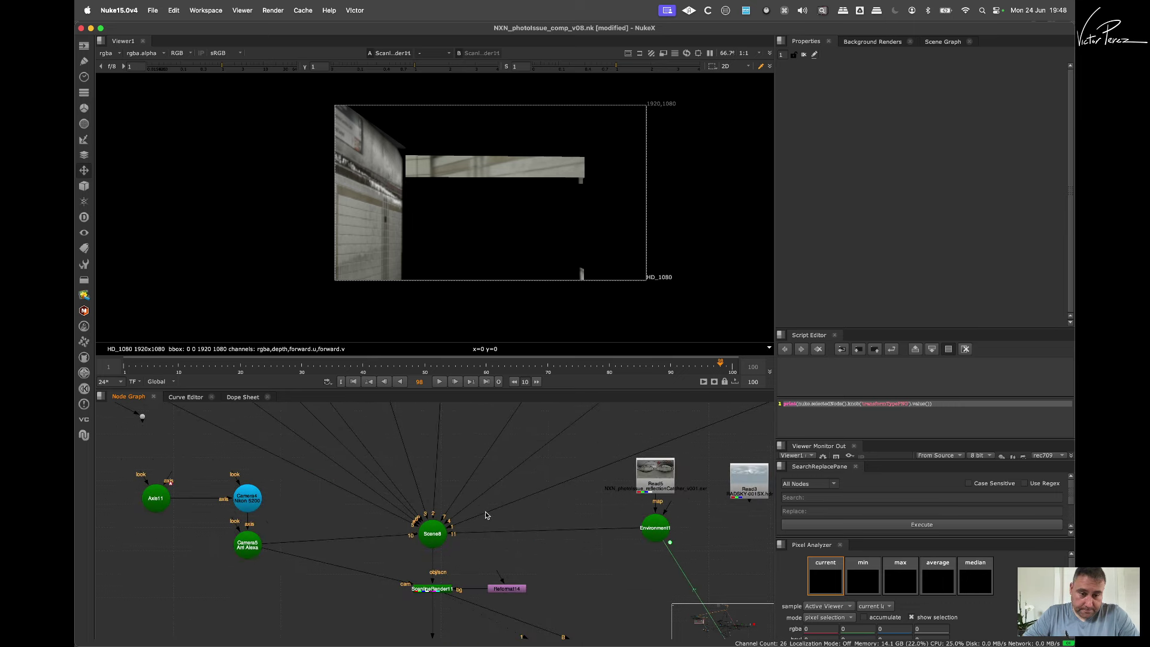
left_click(438, 532)
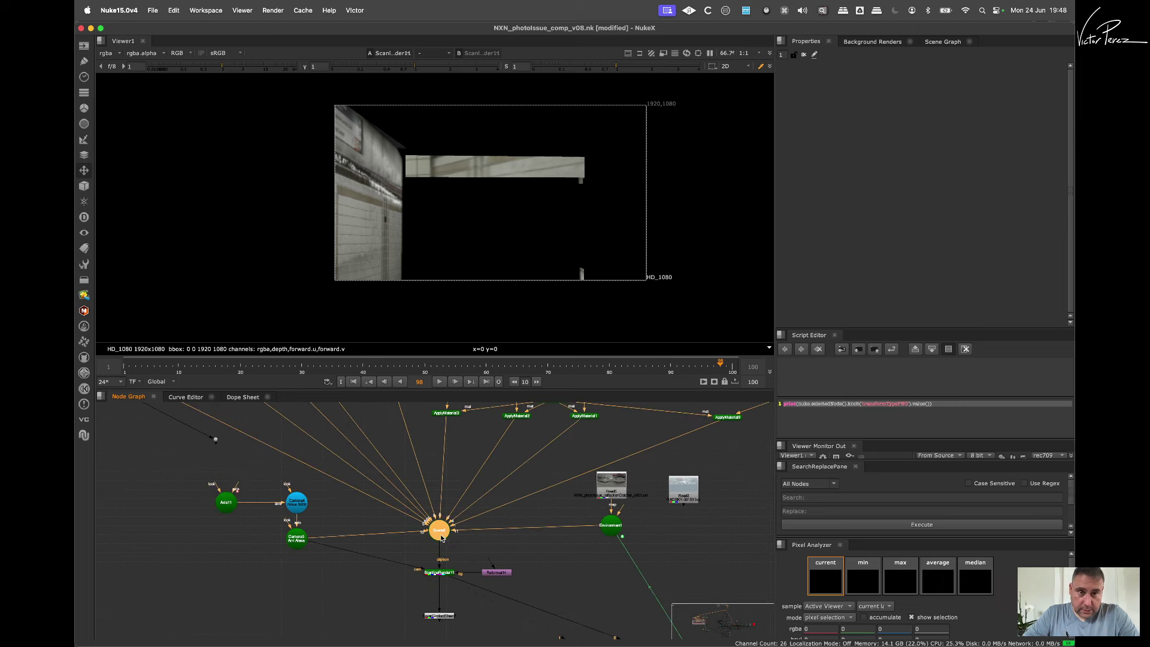
left_click_drag(473, 552, 412, 596)
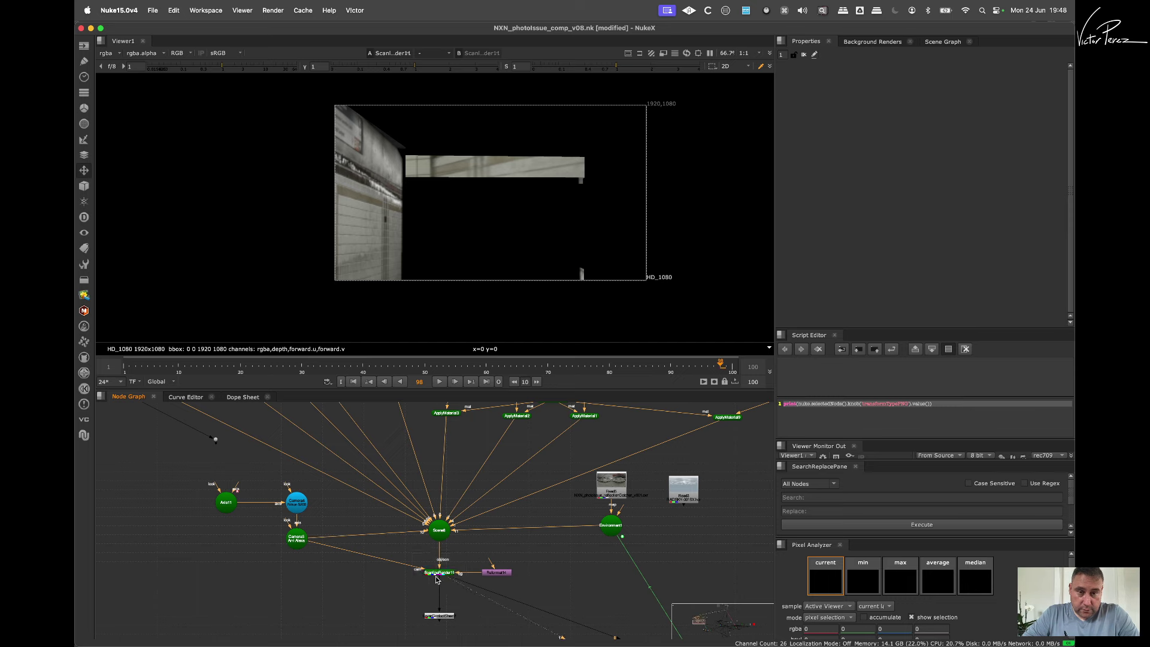
scroll(624, 215, "down", 2)
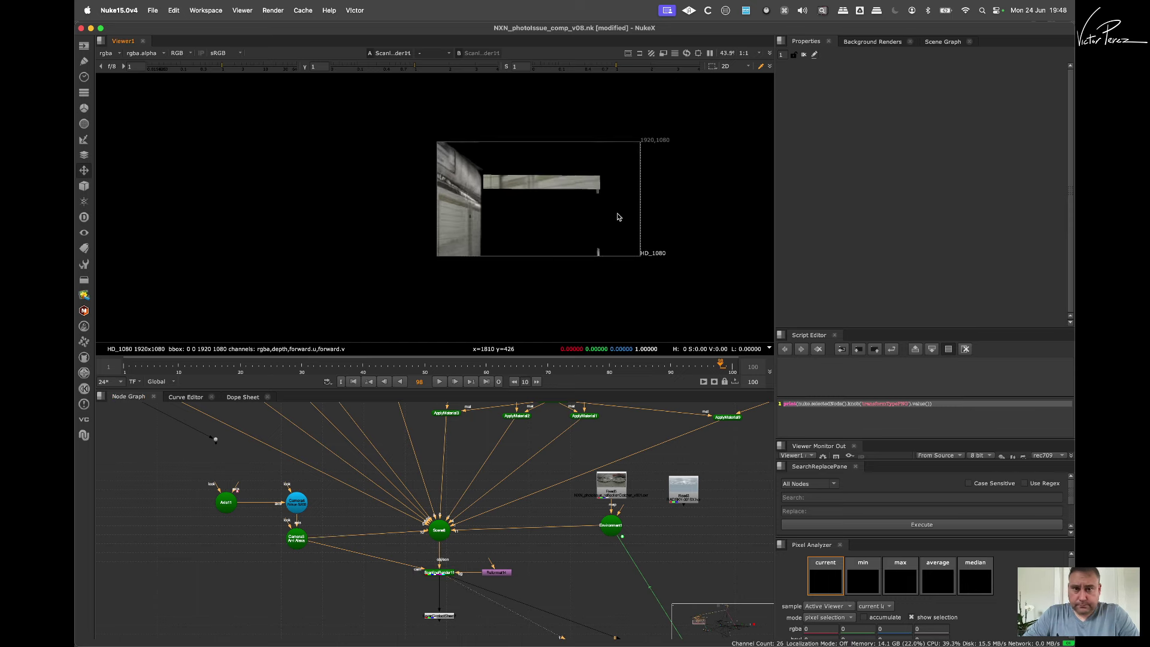
scroll(527, 219, "up", 2)
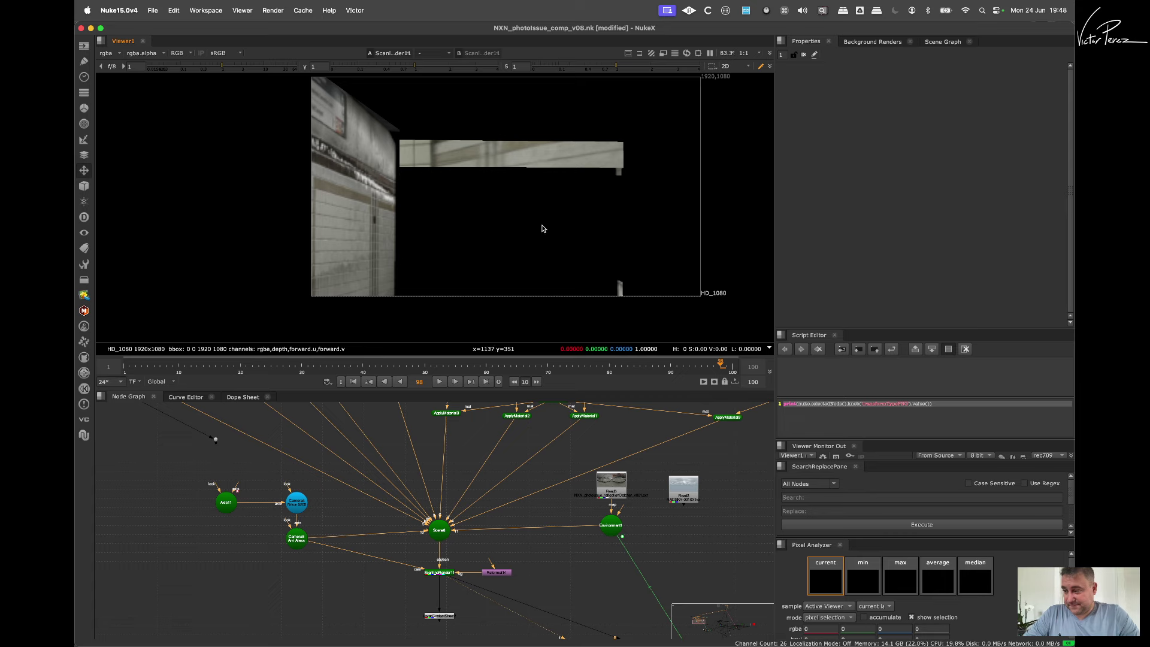
scroll(451, 578, "down", 2)
Step: View Scene8 in 3D and inspect where Environment1 sits within the corridor geometry
scroll(519, 450, "down", 3)
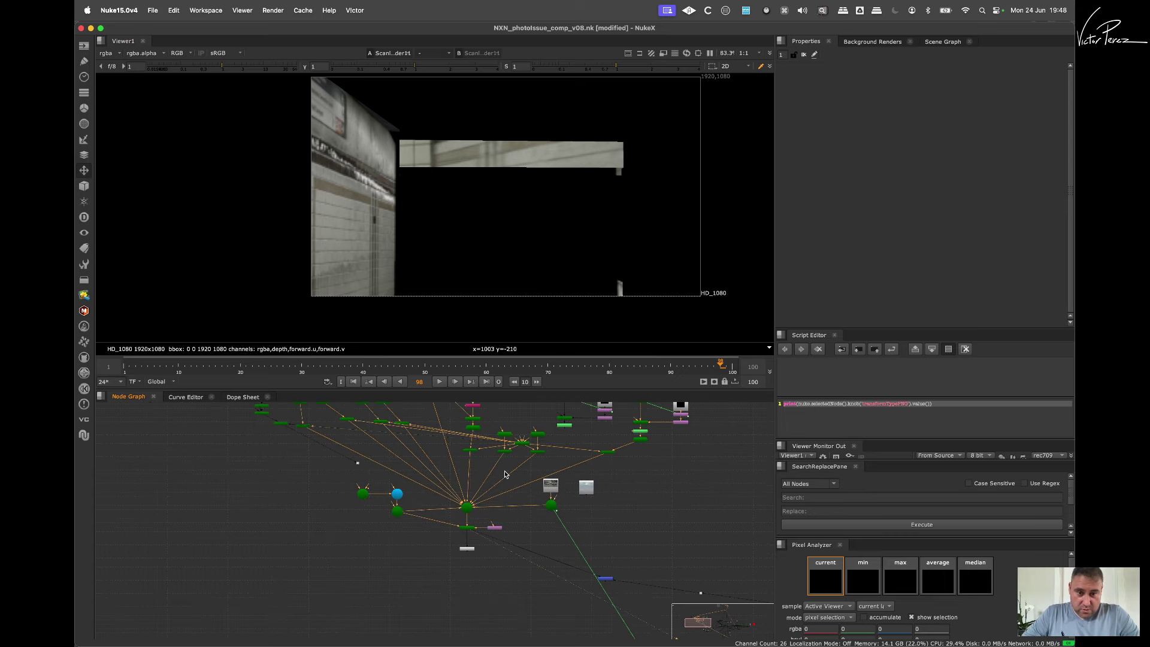
scroll(546, 257, "down", 3)
scroll(546, 257, "up", 2)
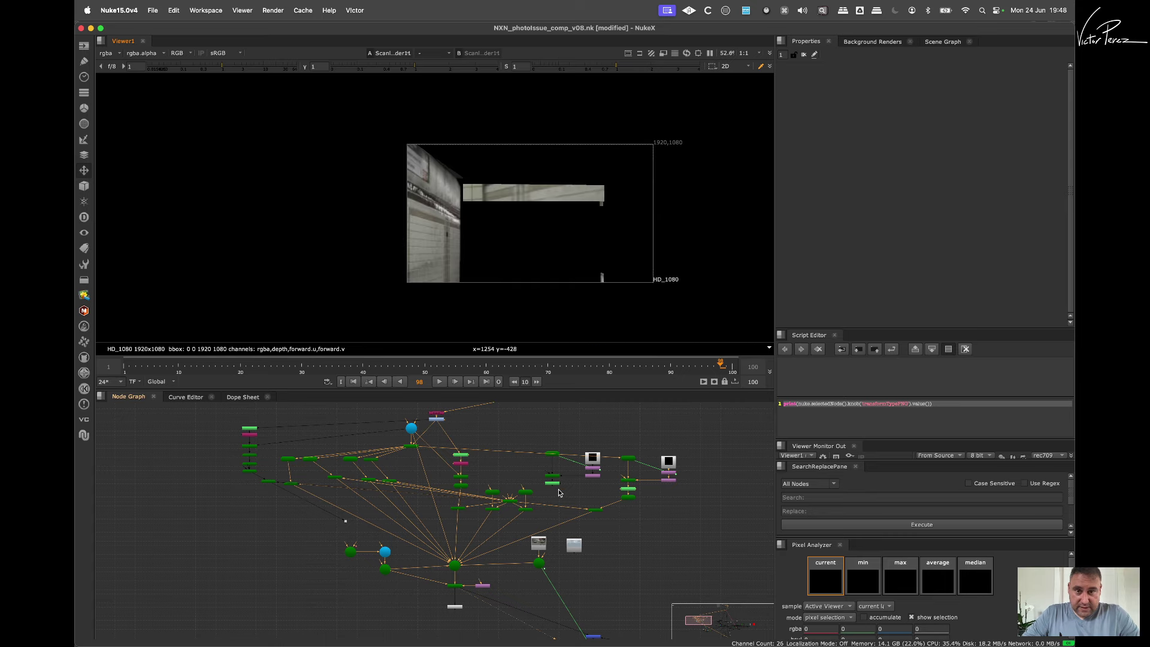
scroll(531, 522, "up", 1)
scroll(466, 545, "up", 2)
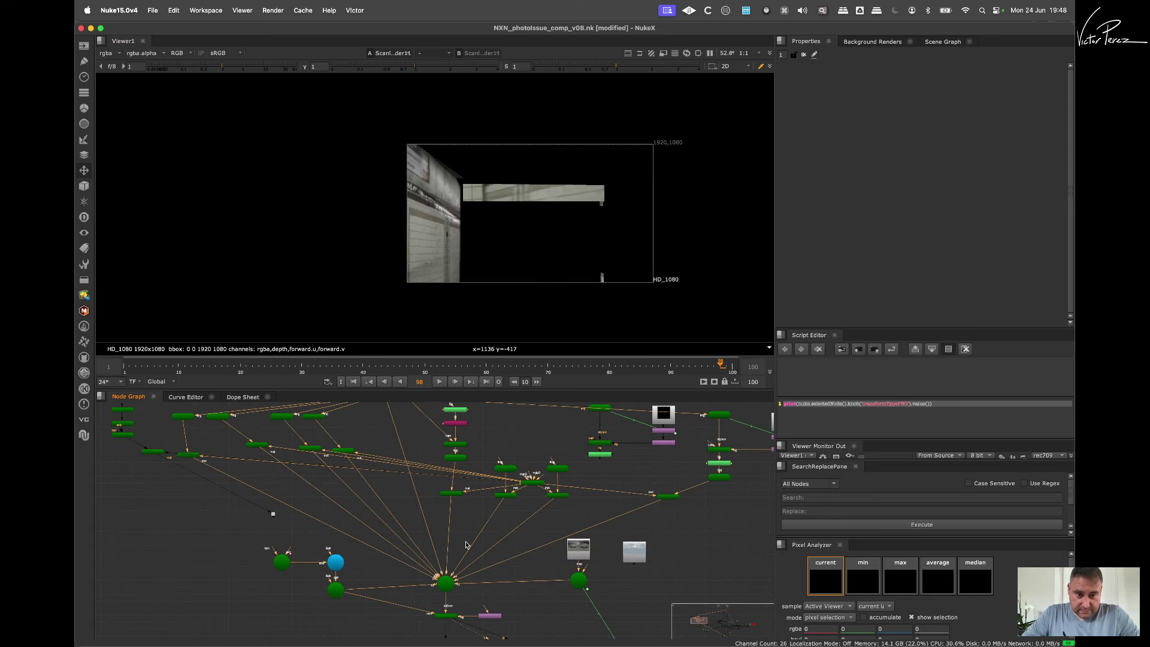
key("1")
middle_click_drag(504, 235, 498, 184, "alt")
scroll(498, 179, "down", 4)
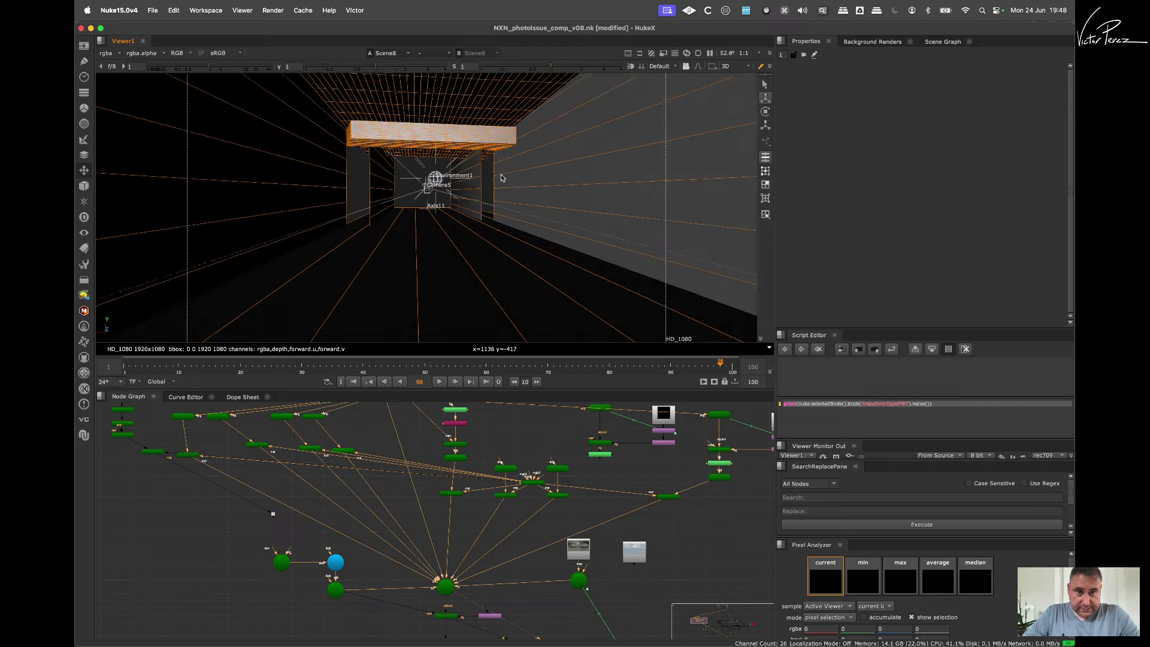
scroll(486, 192, "down", 2)
scroll(480, 207, "up", 5)
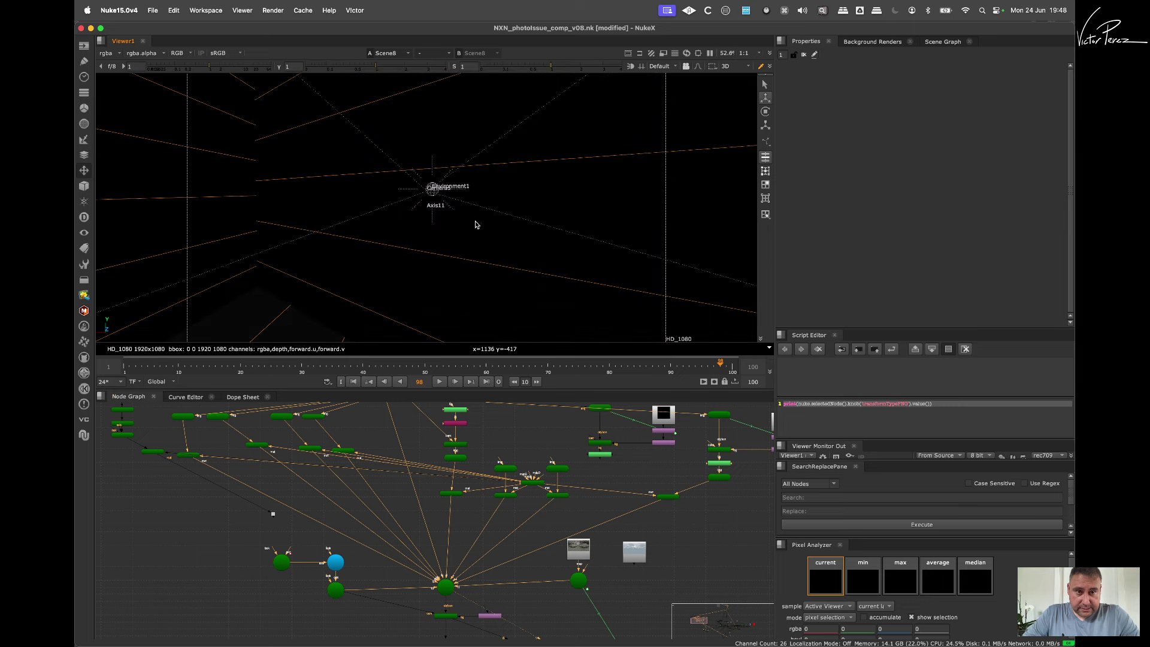
scroll(585, 538, "down", 4)
Step: View Scene1, the textured corridor projection, in 3D and orbit to a view from outside the corridor
middle_click_drag(585, 538, 412, 537)
scroll(491, 534, "down", 5)
middle_click_drag(672, 577, 532, 516)
scroll(585, 569, "up", 3)
scroll(474, 522, "up", 5)
left_click(540, 578)
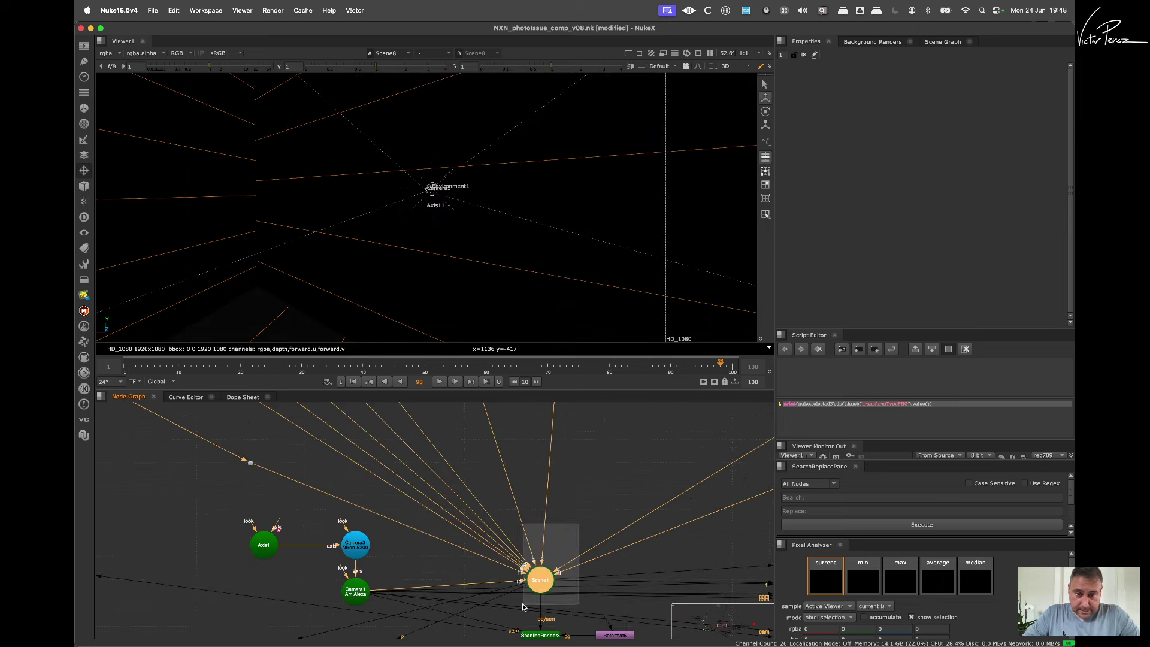
key("1")
scroll(487, 221, "down", 8)
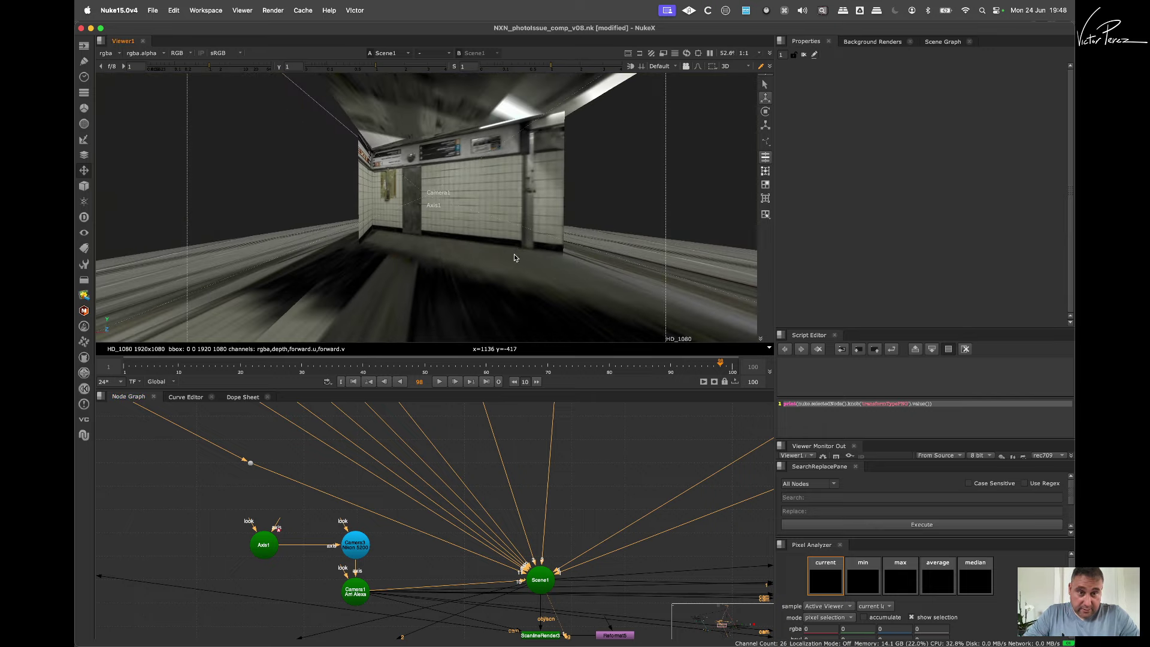
left_click_drag(515, 256, 561, 159, "super")
scroll(561, 160, "up", 5)
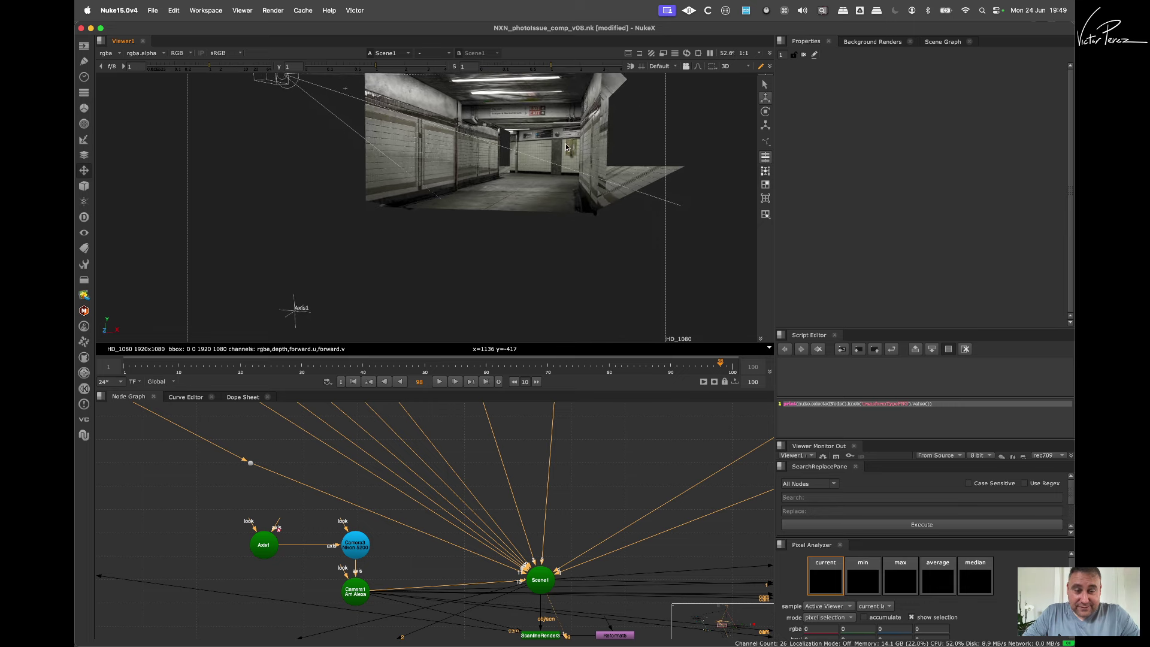
Step: Open Axis12's properties and move the axis forward along the corridor to about x 1.19, z -38
middle_click_drag(434, 540, 483, 532, "alt")
middle_click_drag(345, 544, 437, 558, "alt")
scroll(437, 558, "up", 2)
double_click(415, 549)
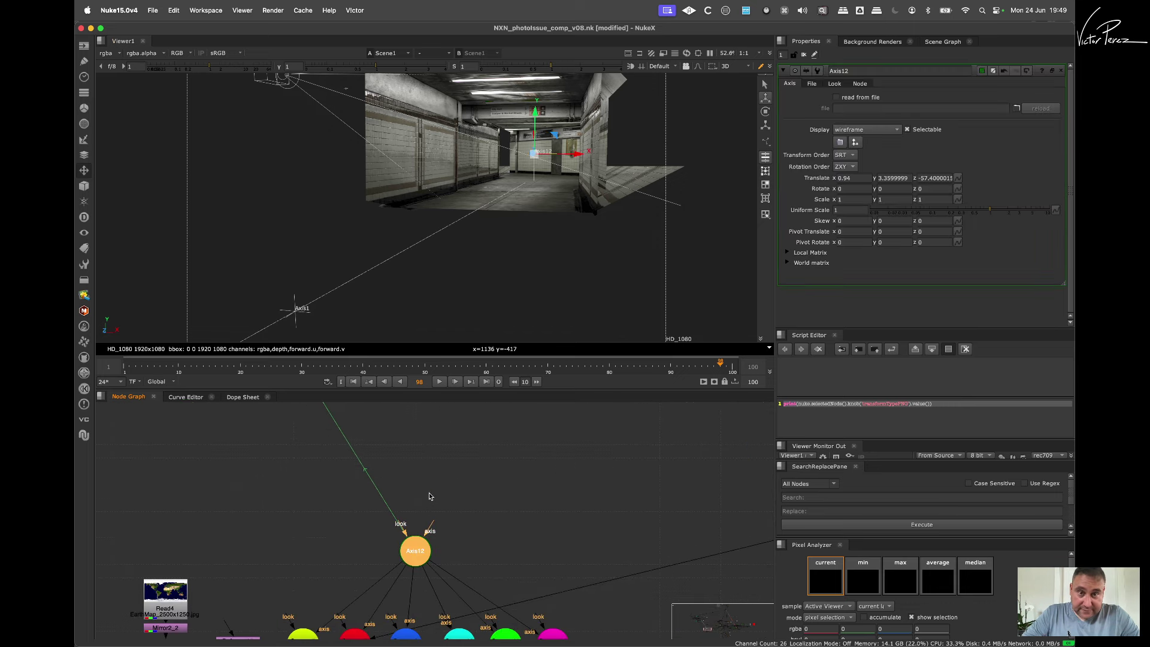
scroll(599, 174, "up", 2)
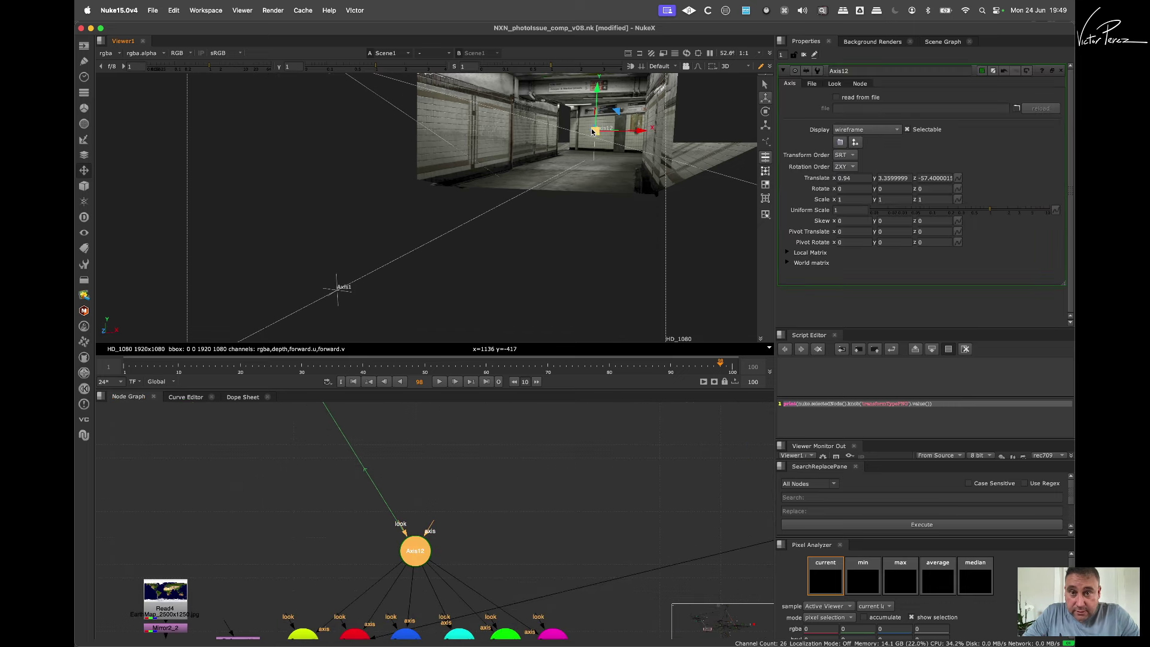
middle_click_drag(618, 124, 707, 103)
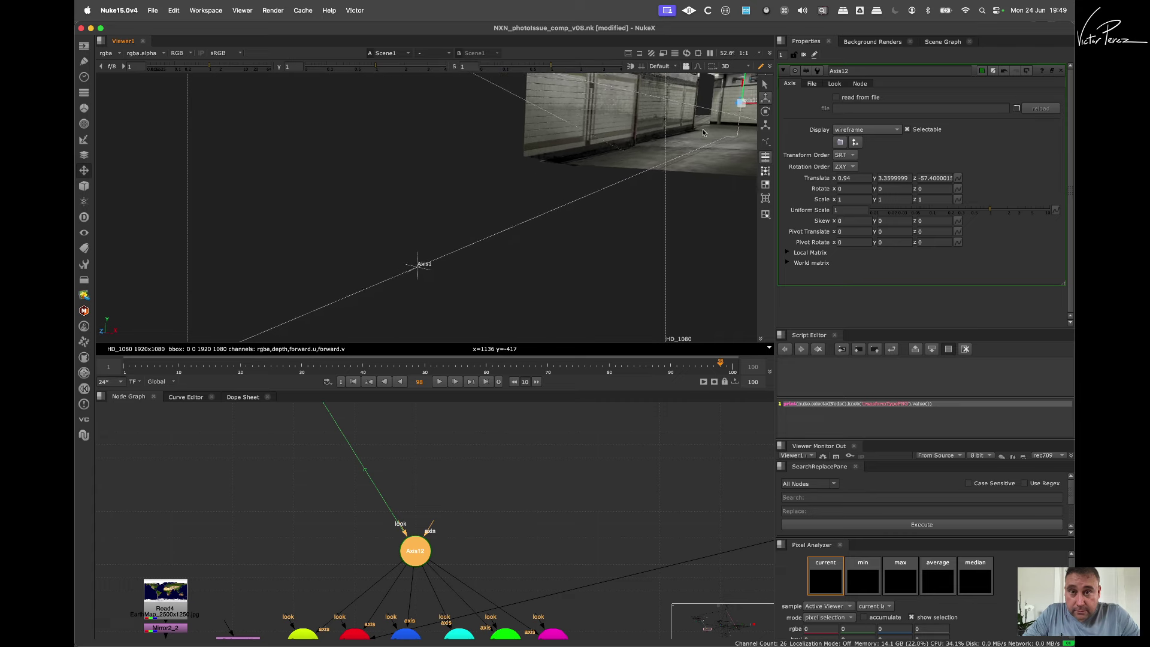
left_click_drag(336, 234, 510, 216, "ctrl")
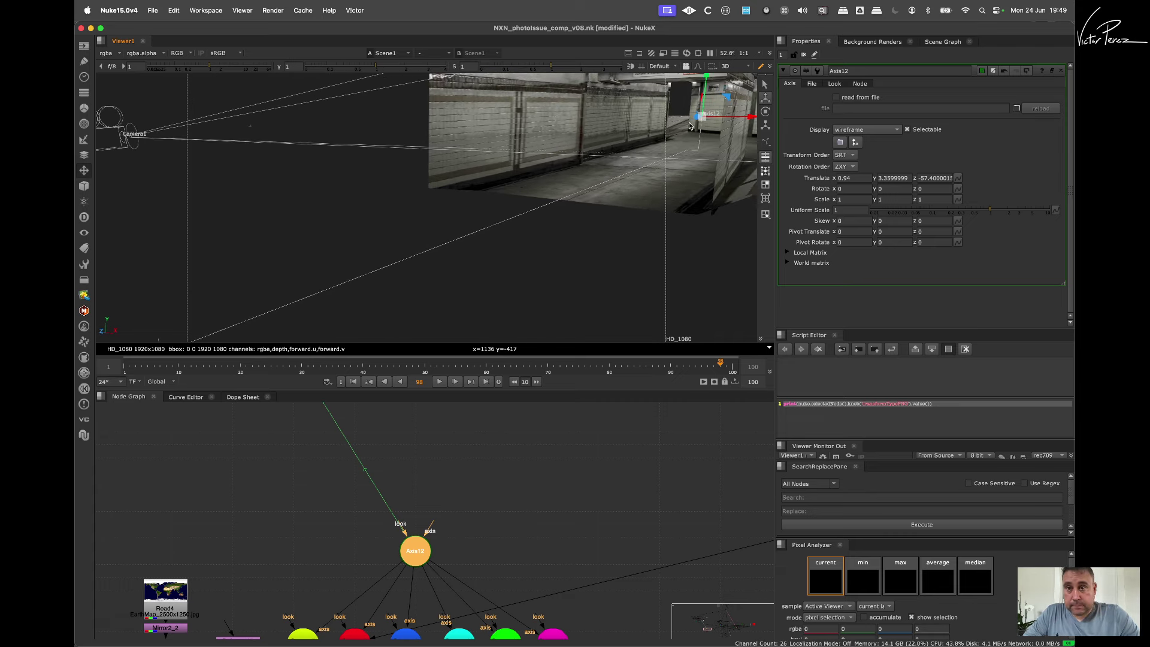
left_click_drag(430, 249, 434, 247)
left_click_drag(660, 118, 714, 120)
left_click_drag(679, 166, 707, 178, "super")
Step: View the stitched 4K_LatLong output of the cube-camera renders and inspect the corridor from the new axis position
scroll(453, 527, "down", 5)
middle_click_drag(474, 557, 525, 503)
scroll(525, 502, "up", 5)
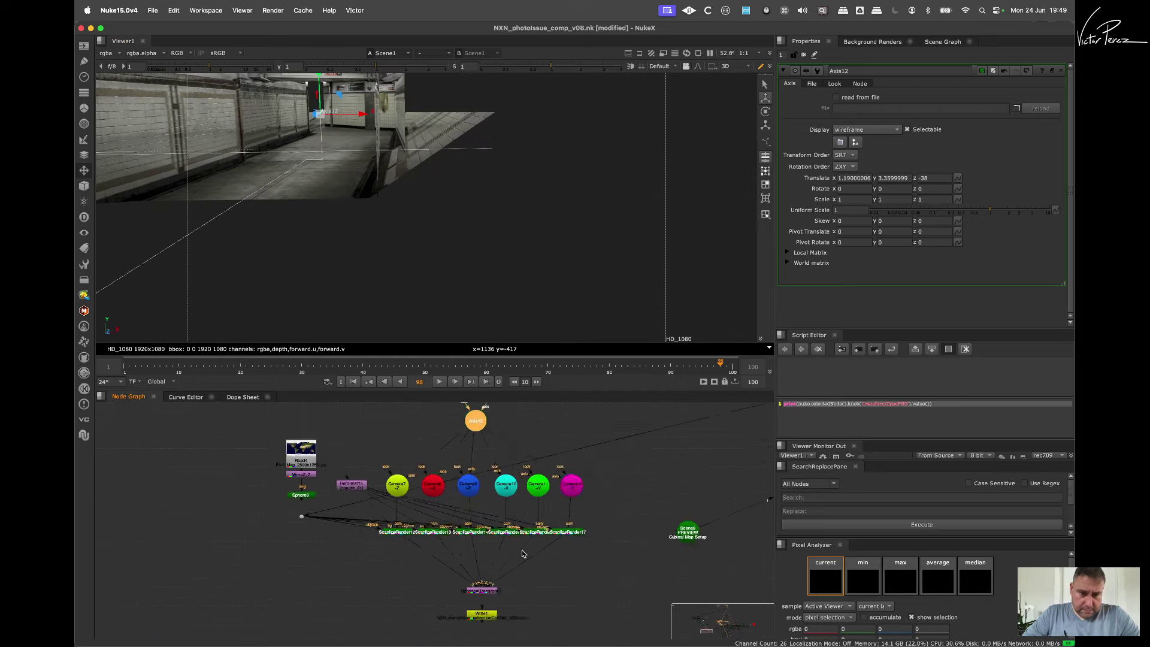
left_click(496, 528)
key("1")
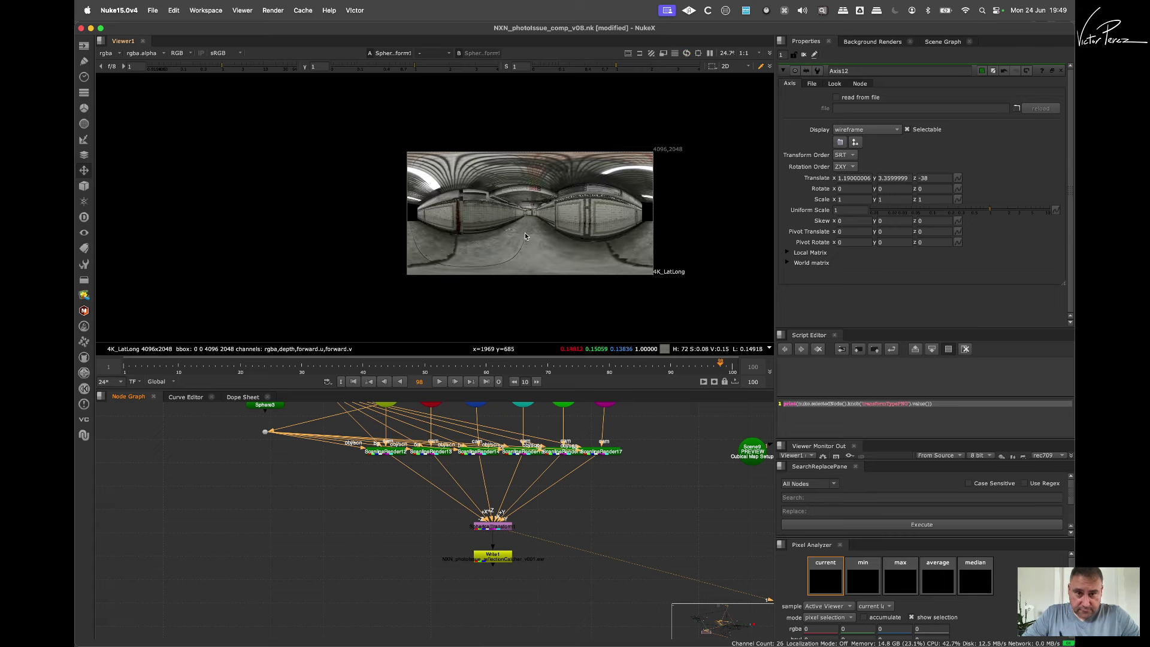
scroll(525, 232, "up", 3)
scroll(552, 209, "up", 5)
scroll(579, 190, "down", 1)
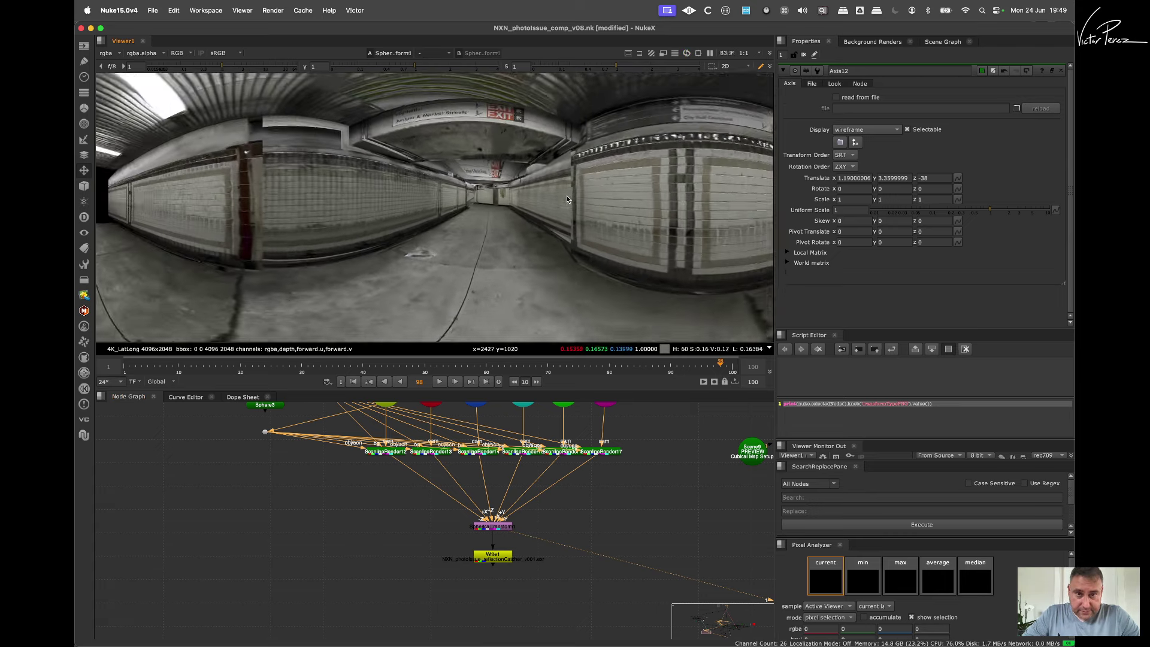
scroll(539, 520, "down", 6)
middle_click_drag(534, 462, 532, 526)
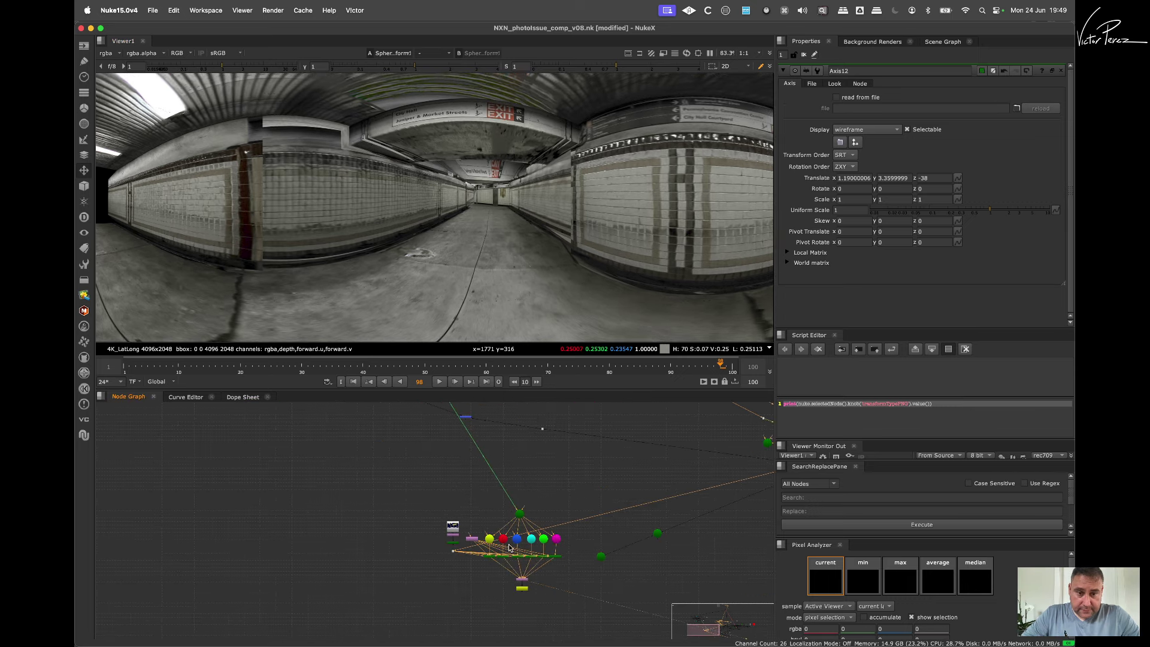
scroll(532, 525, "up", 5)
scroll(562, 488, "down", 3)
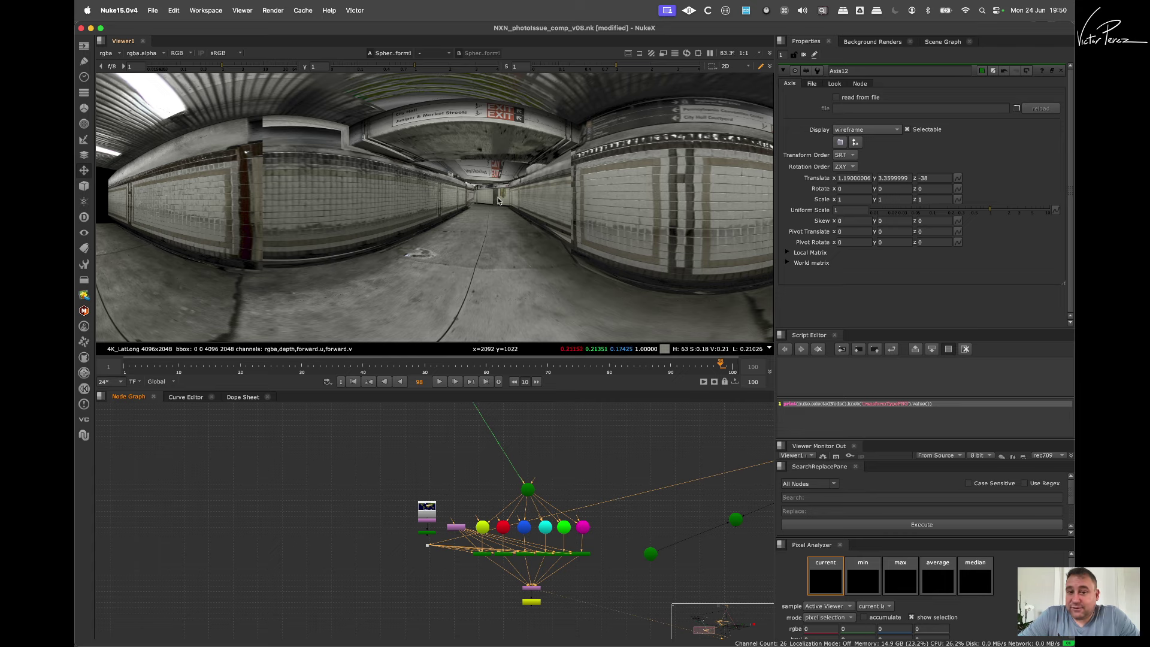
scroll(563, 520, "down", 2)
scroll(558, 520, "up", 4)
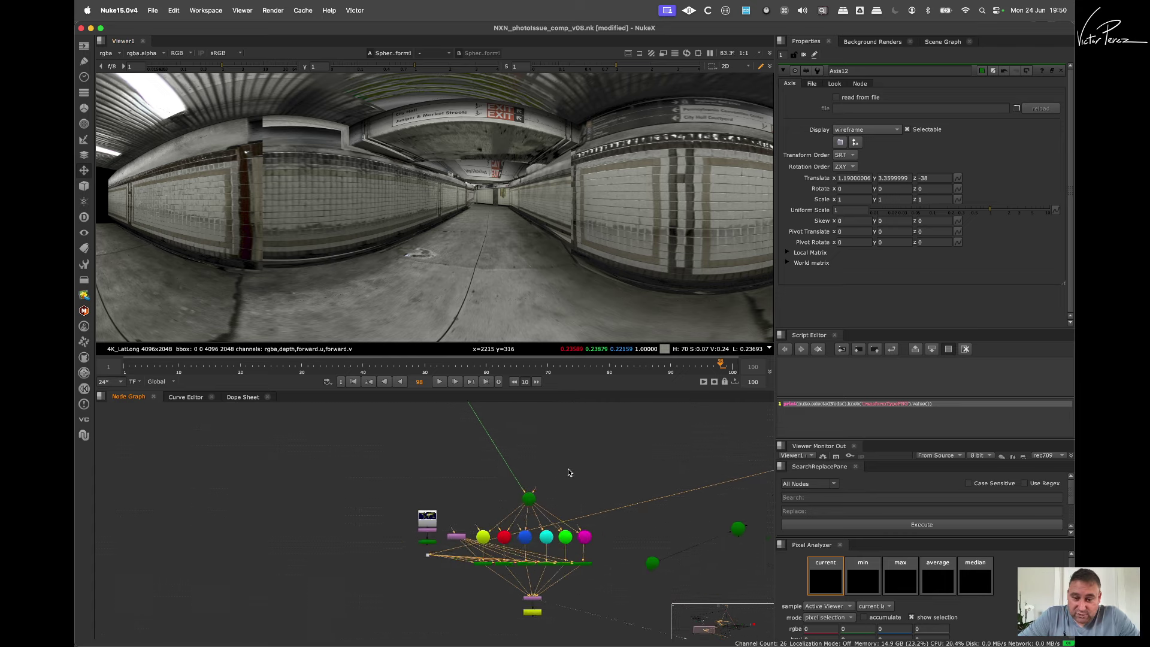
scroll(520, 513, "down", 3)
scroll(544, 592, "up", 3)
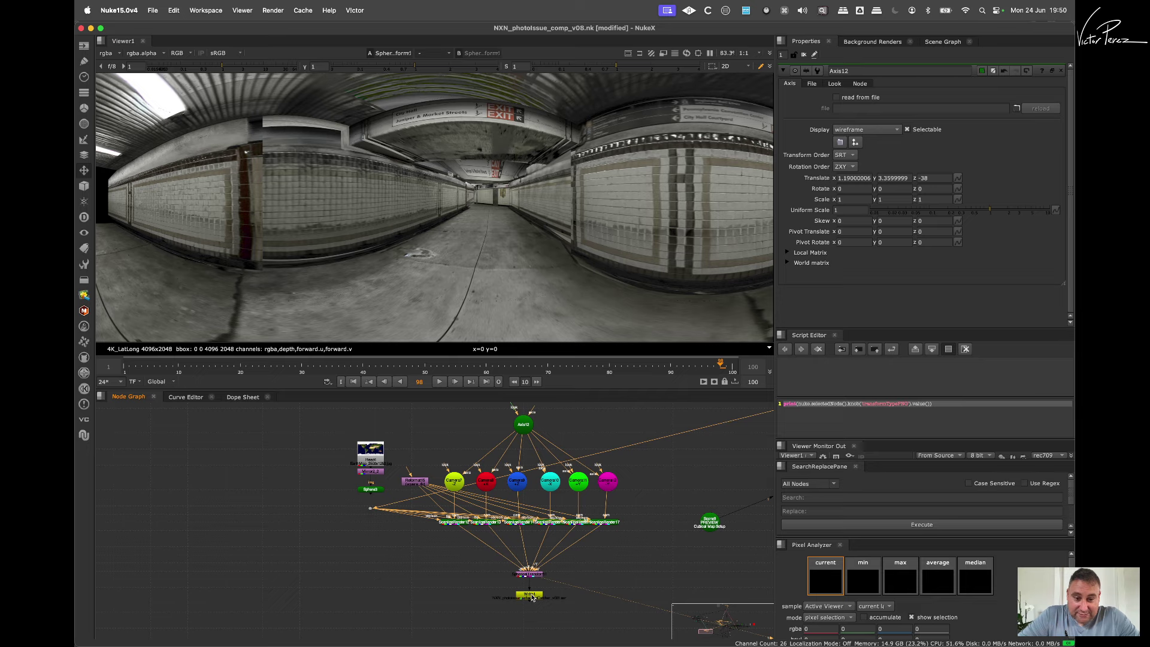
Step: Switch to the 3D view and orbit to inspect the cube cameras inside the projected corridor
key("Tab")
left_click_drag(549, 185, 592, 256, "ctrl")
scroll(556, 571, "down", 3)
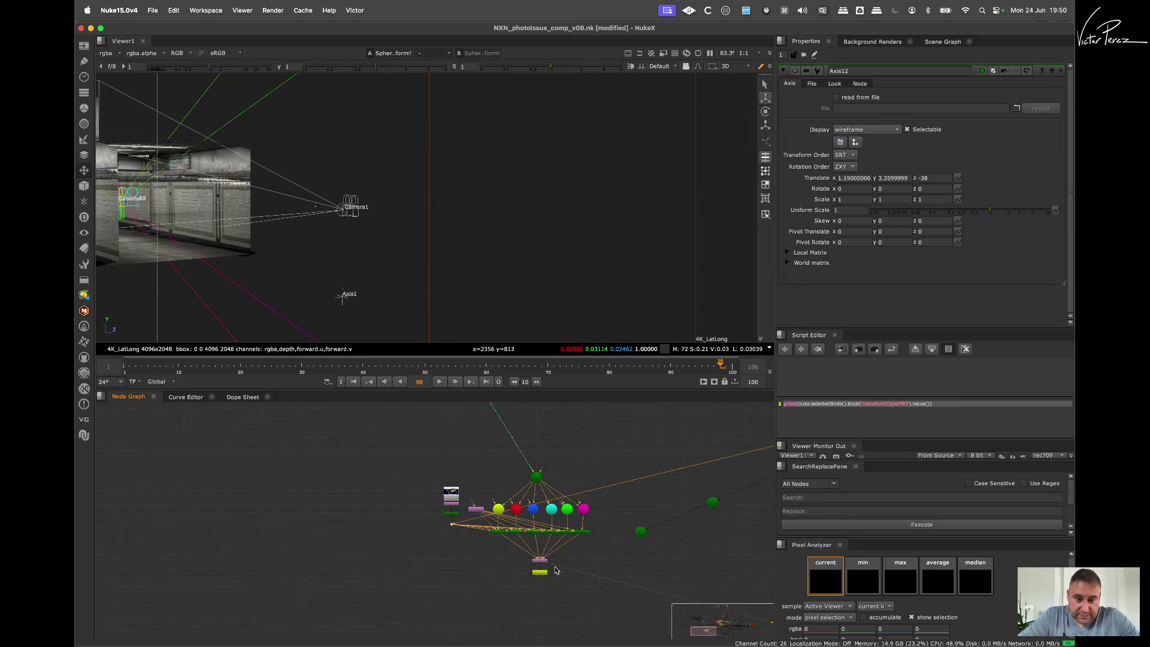
Step: Move Write1 further below the SphericalTransform node and disconnect its input from the lat-long output
scroll(563, 551, "up", 2)
left_click_drag(547, 570, 551, 593)
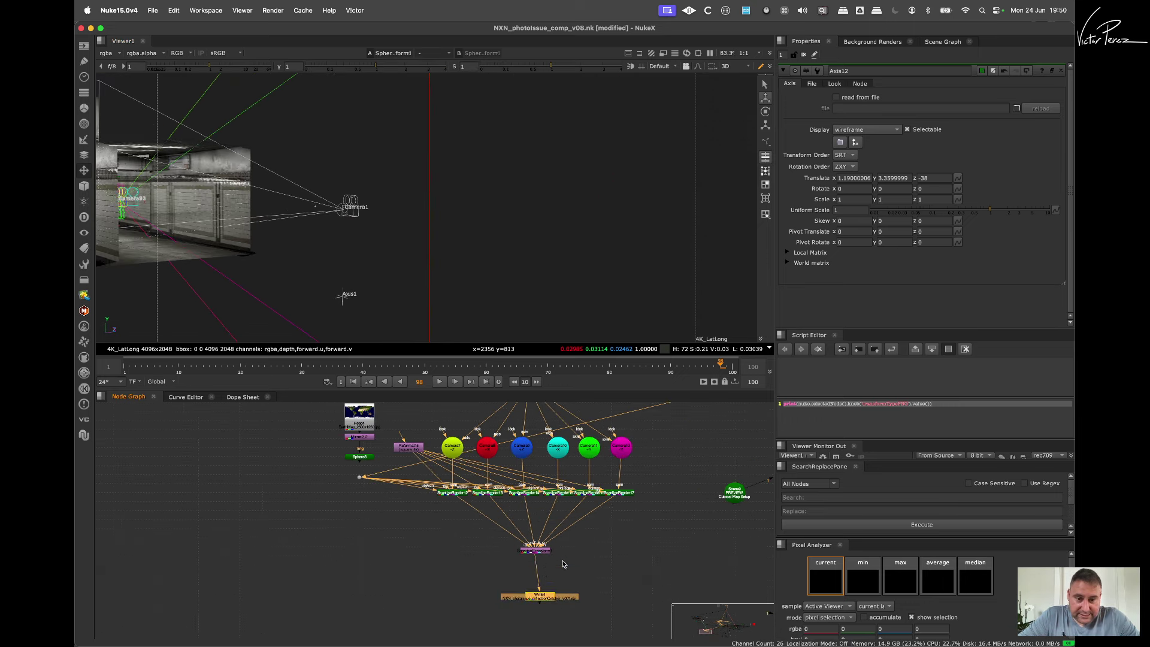
left_click(542, 556)
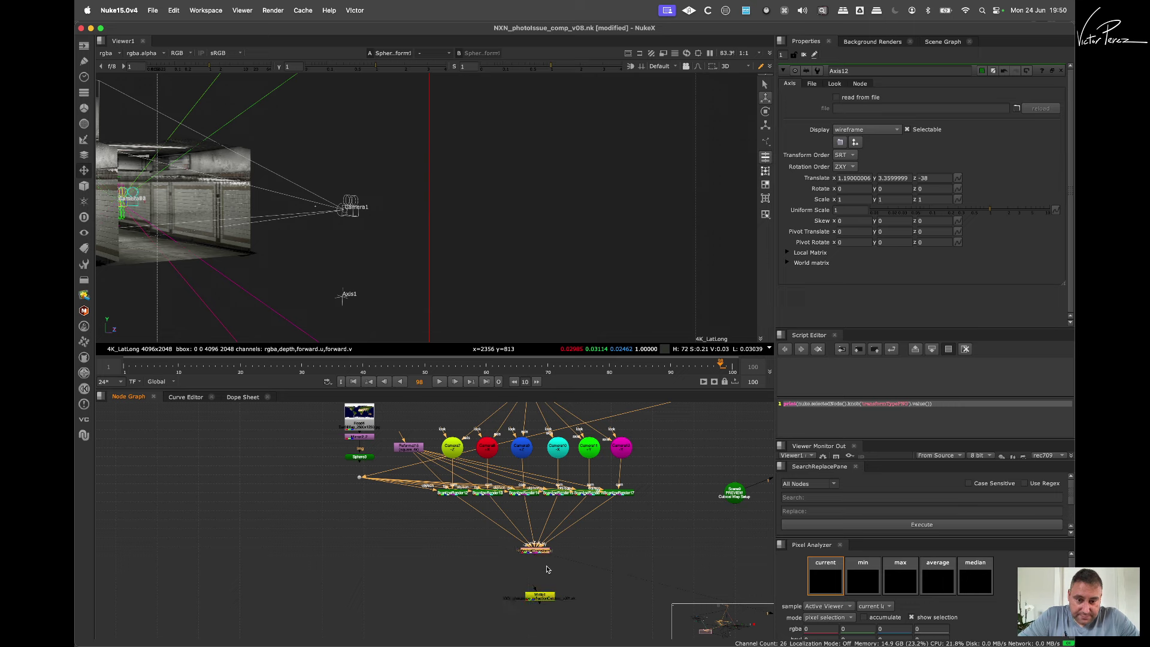
left_click(523, 562)
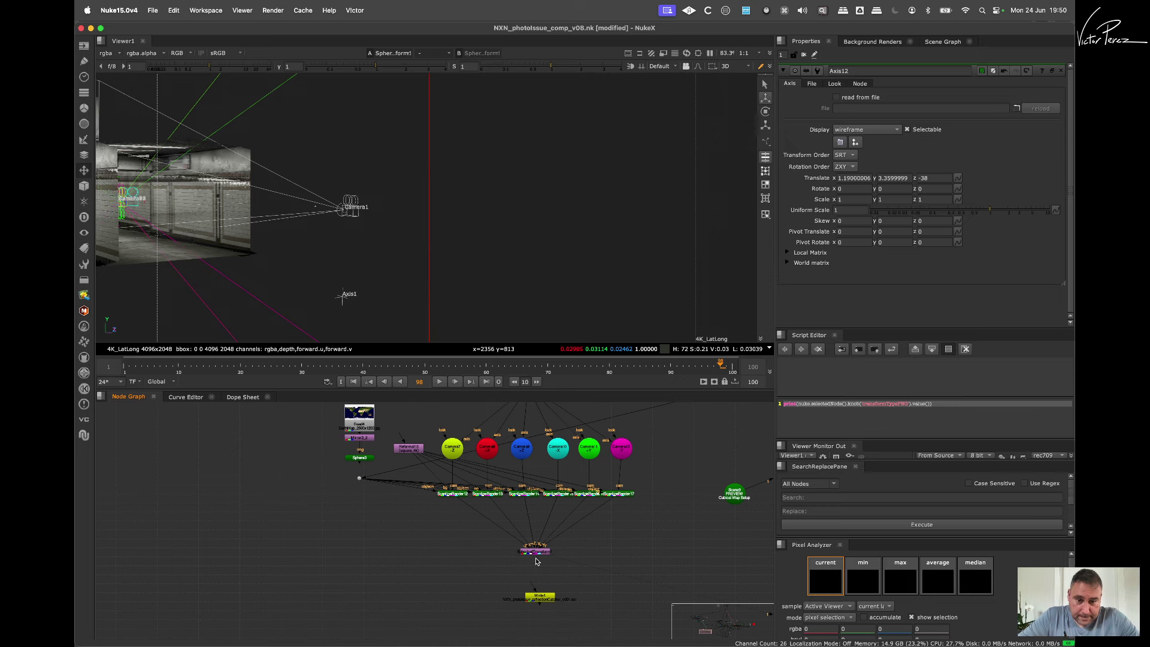
Step: Connect Environment1's map input directly to the SphericalTransform's live lat-long output instead of Read5
scroll(537, 569, "up", 5)
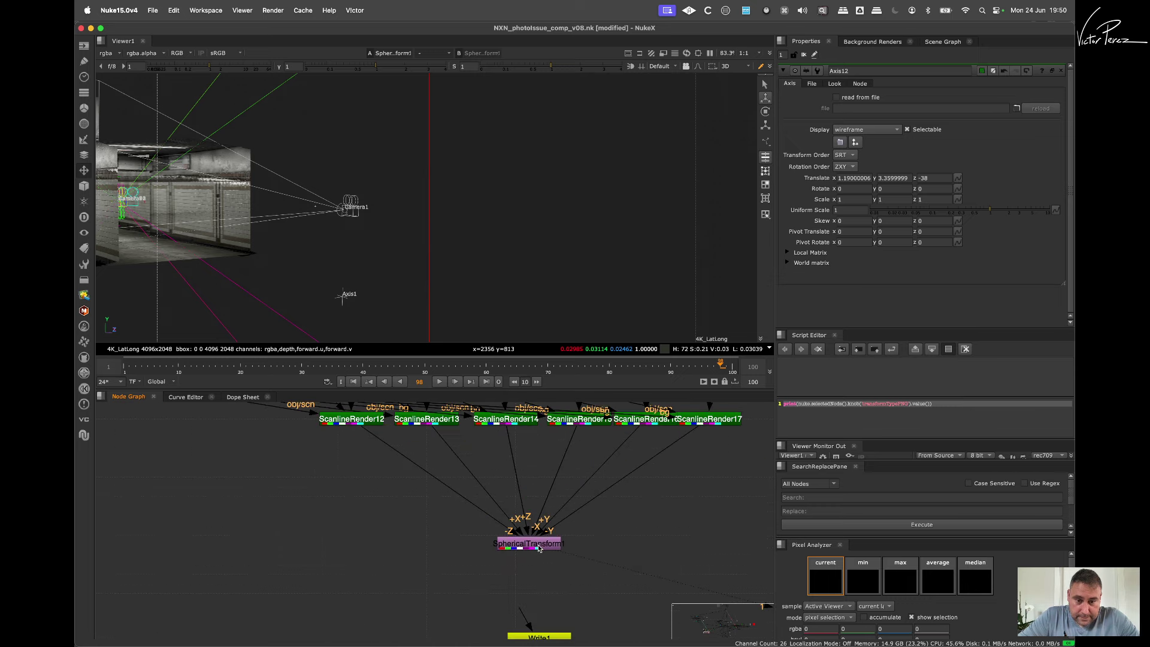
left_click(539, 547)
scroll(575, 543, "down", 10)
middle_click_drag(488, 474, 499, 625)
middle_click_drag(436, 425, 464, 511)
scroll(466, 484, "up", 4)
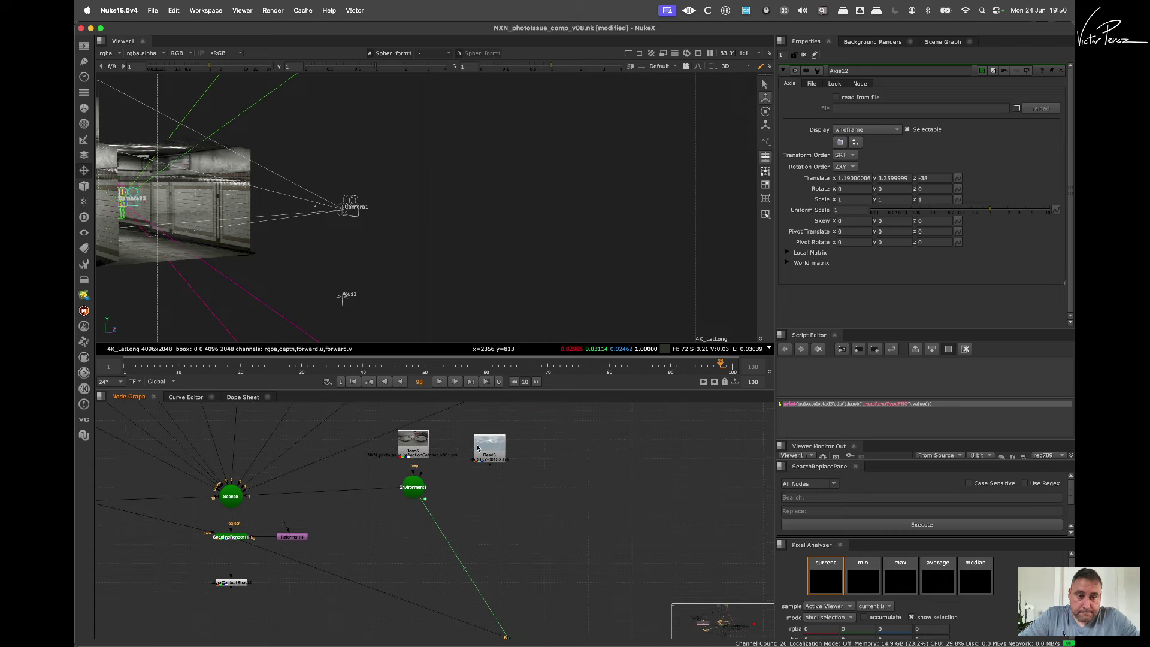
left_click(415, 466)
middle_click_drag(566, 581, 521, 516)
middle_click_drag(575, 629, 492, 431)
left_click(460, 582)
scroll(458, 543, "down", 4)
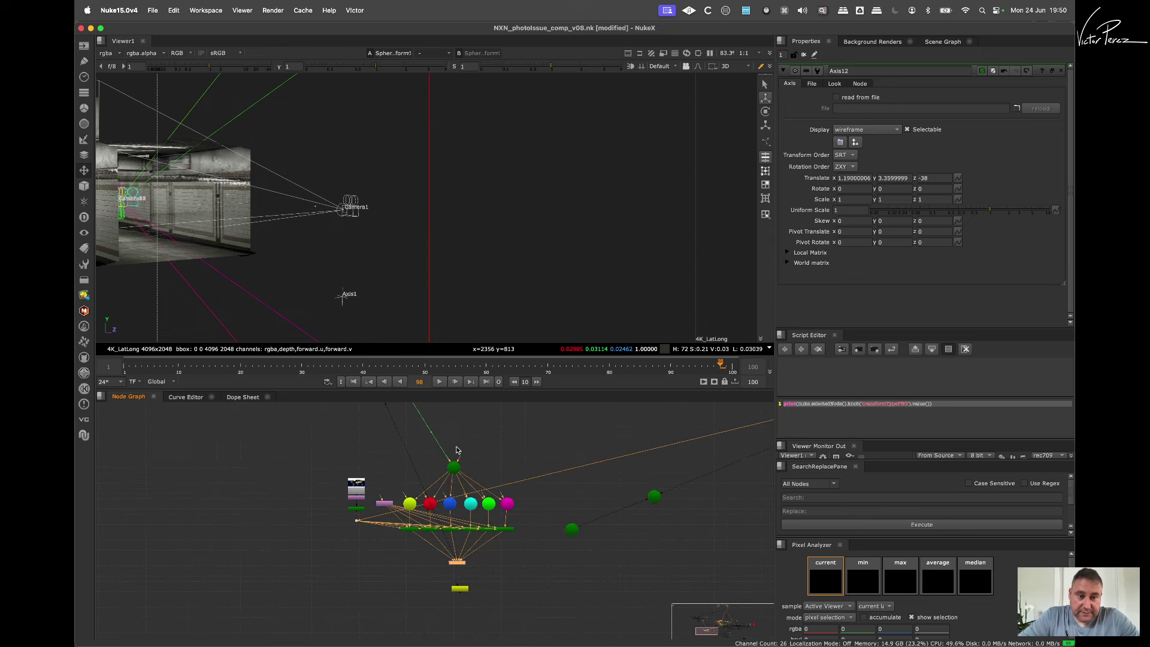
middle_click_drag(450, 471, 492, 597)
middle_click_drag(368, 422, 413, 563)
scroll(406, 523, "up", 4)
left_click_drag(421, 461, 367, 530)
Step: View Scene8 and the ScanlineRender11 output in 2D, and check the reflection render at frame 1
middle_click_drag(329, 495, 504, 465)
left_click(346, 480)
key("1")
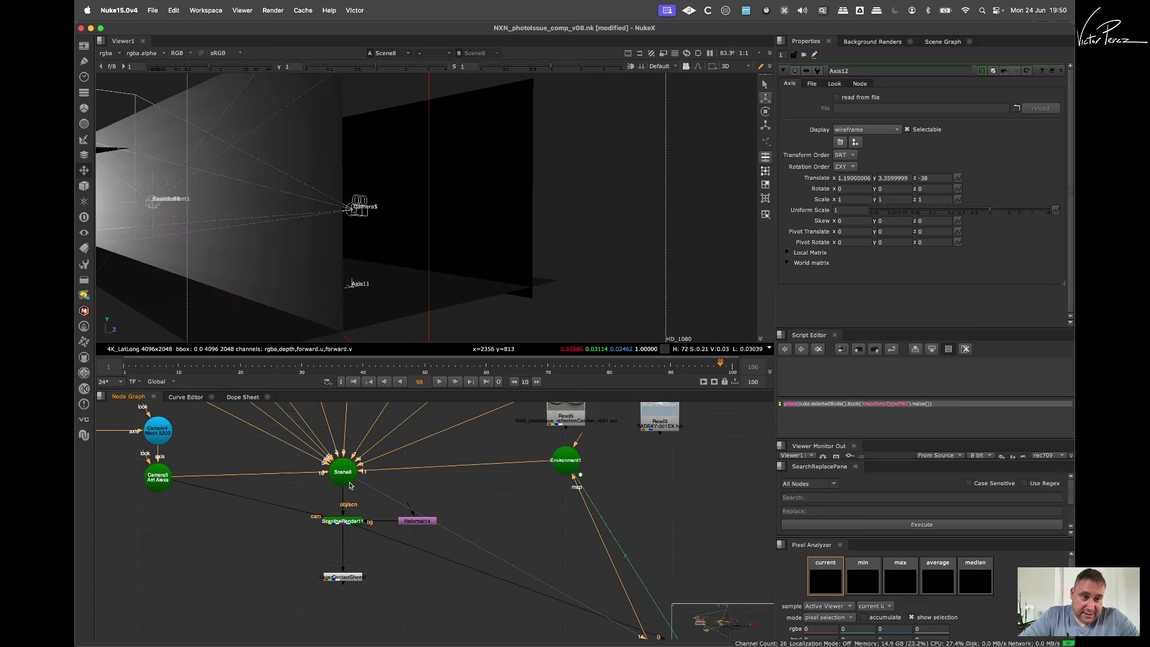
left_click(354, 521)
key("1")
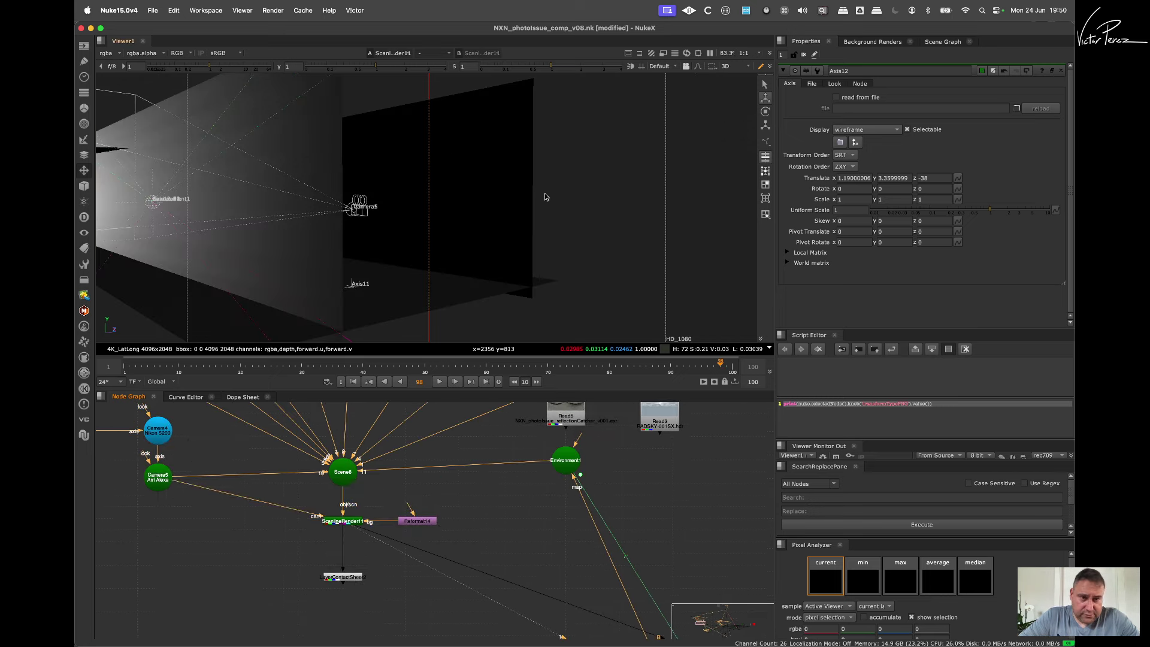
key("Tab")
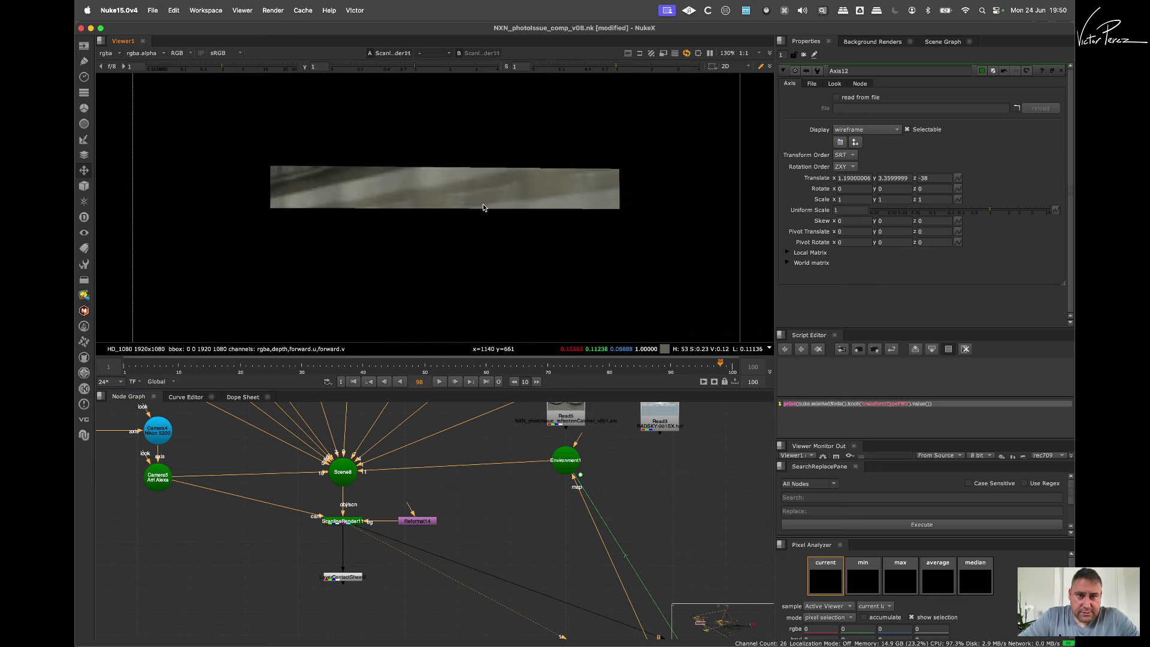
scroll(483, 204, "down", 5)
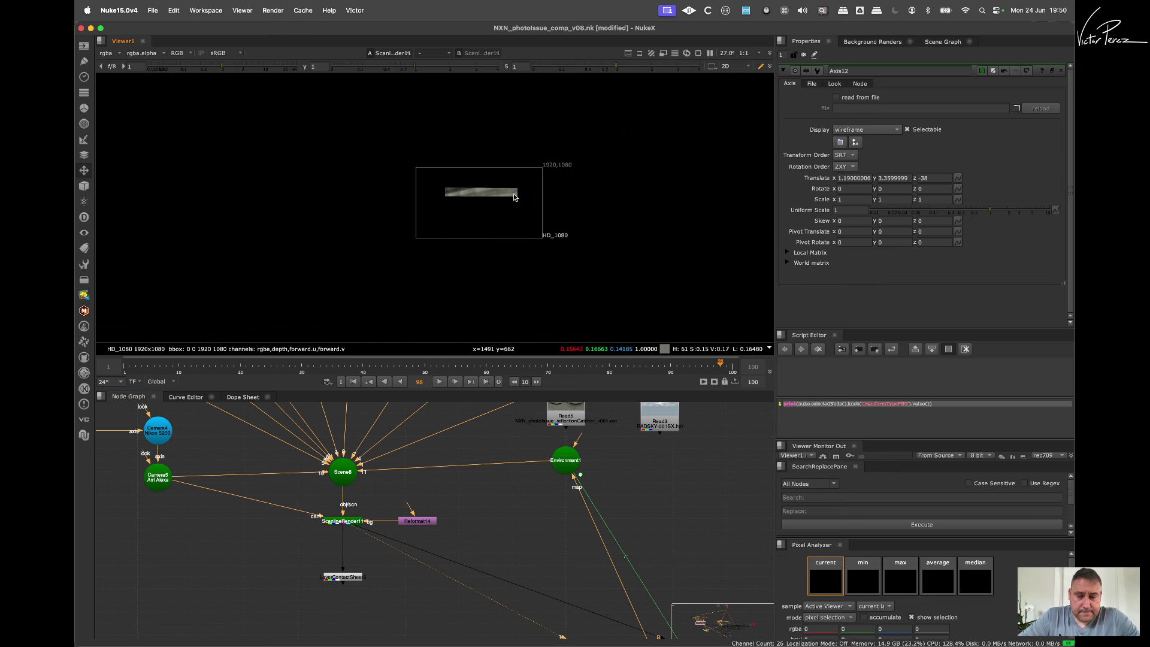
left_click(125, 369)
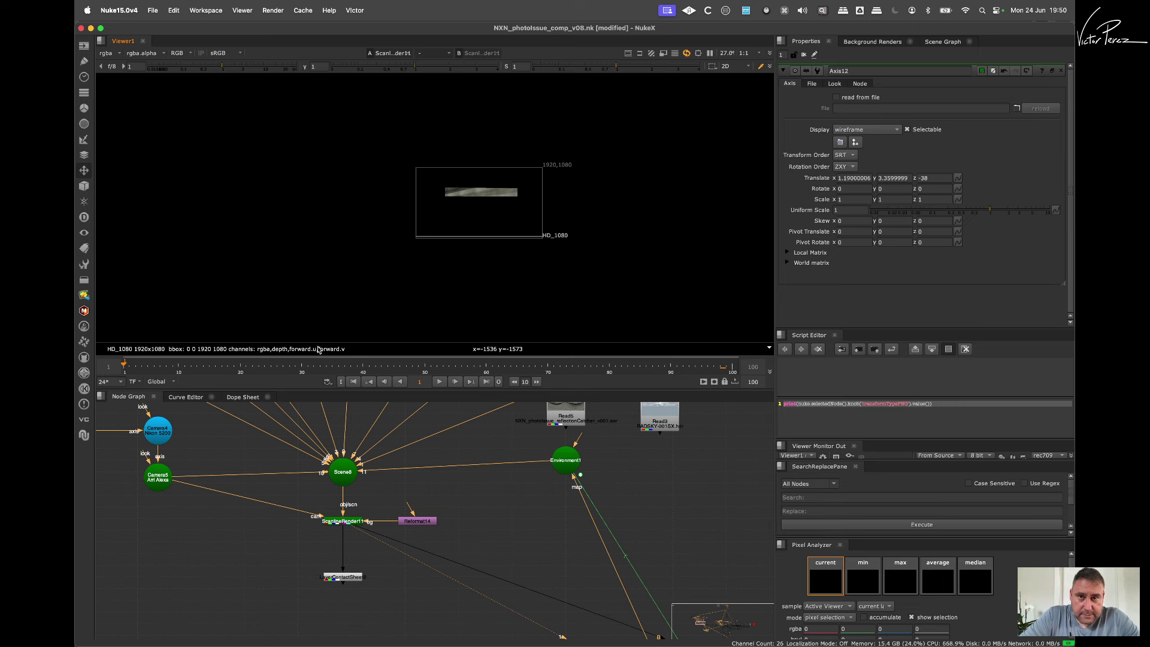
mouse_move(320, 350)
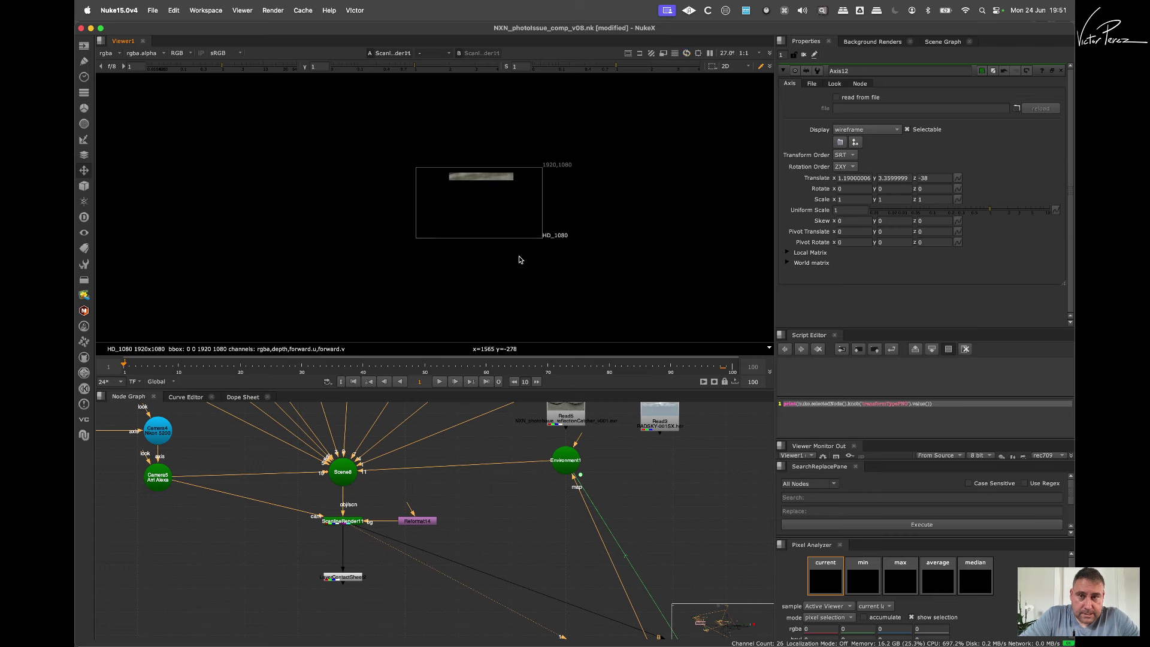
Step: Reconnect Environment1's map input to Read5, the pre-rendered reflectionCatcher_v001.exr, and inspect the reflection render
scroll(603, 520, "down", 4)
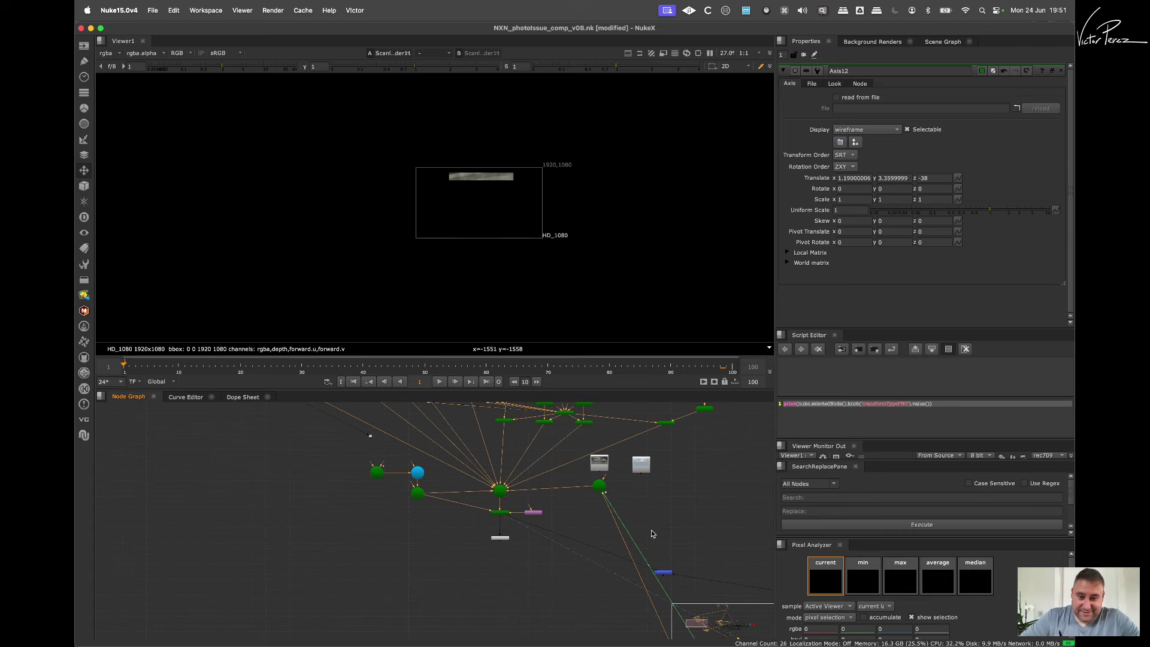
scroll(656, 521, "up", 3)
scroll(567, 456, "up", 3)
middle_click_drag(568, 445, 582, 533)
left_click_drag(550, 512, 586, 535)
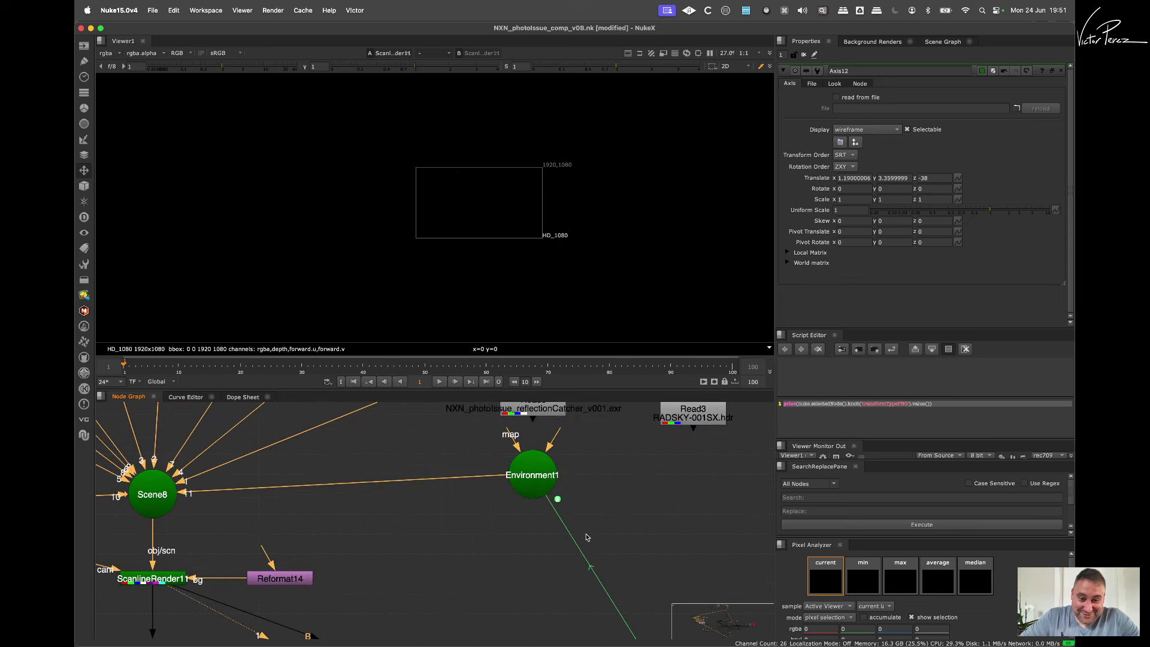
left_click_drag(515, 444, 532, 403)
scroll(556, 437, "down", 2)
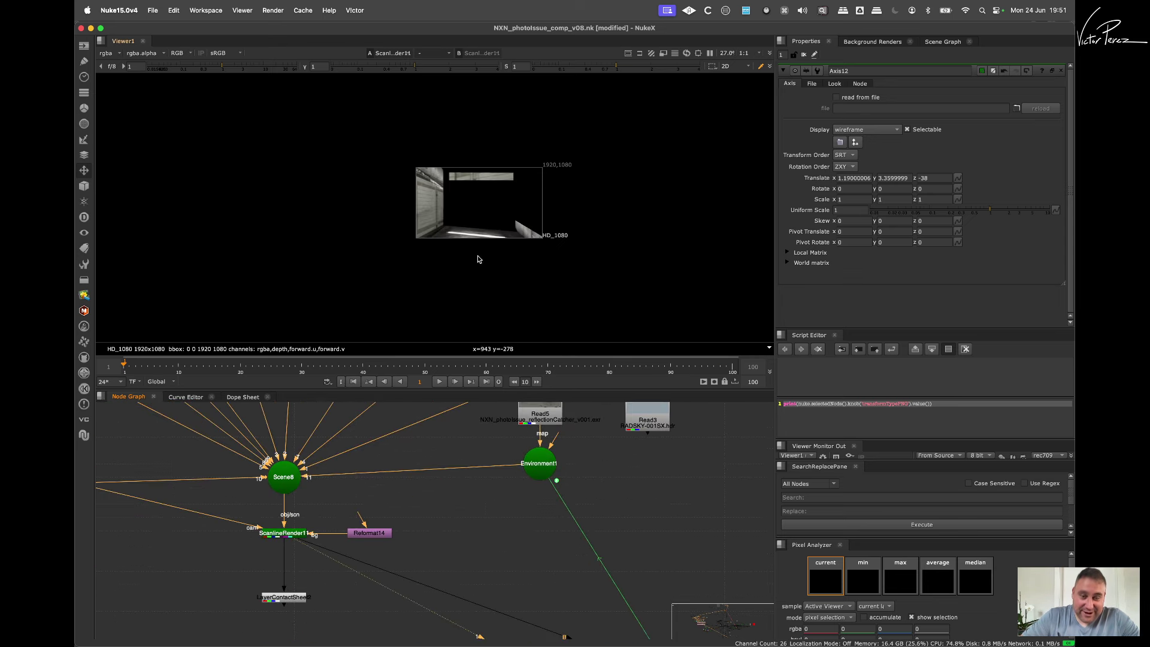
scroll(510, 203, "up", 5)
scroll(521, 193, "down", 5)
scroll(485, 210, "up", 1)
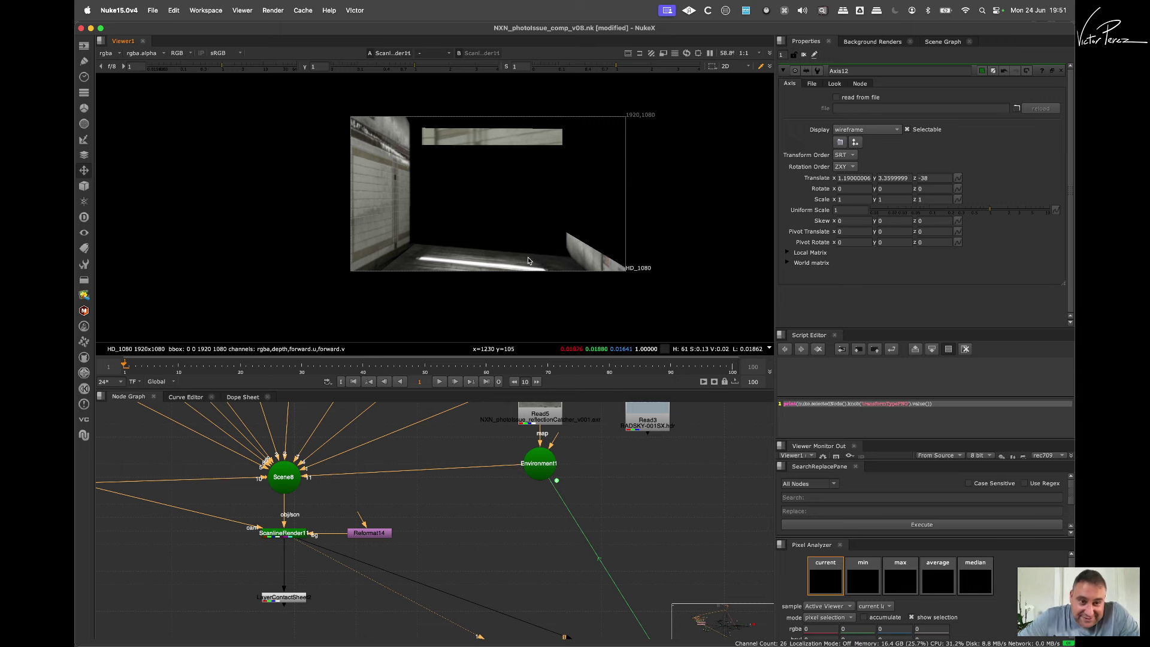
Step: Move Read5 aside from Environment1 and insert a Transform node between them
scroll(535, 483, "down", 3)
middle_click_drag(534, 493, 515, 527)
scroll(519, 489, "up", 2)
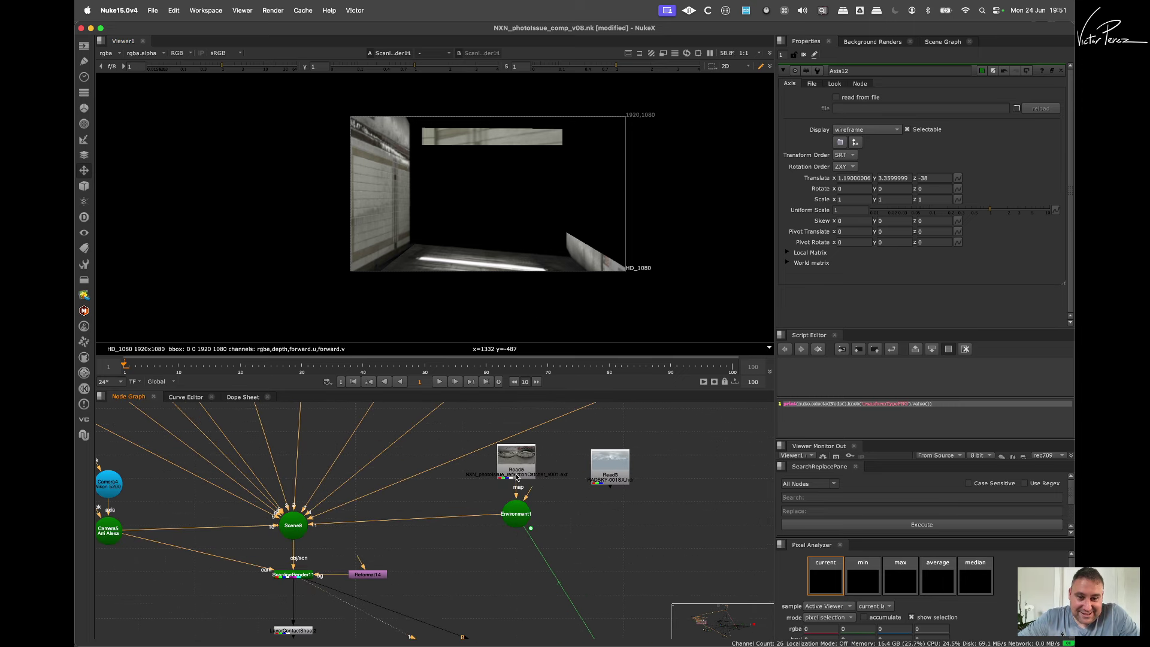
left_click_drag(516, 477, 666, 458)
left_click_drag(565, 461, 618, 468)
double_click(610, 467)
key("t")
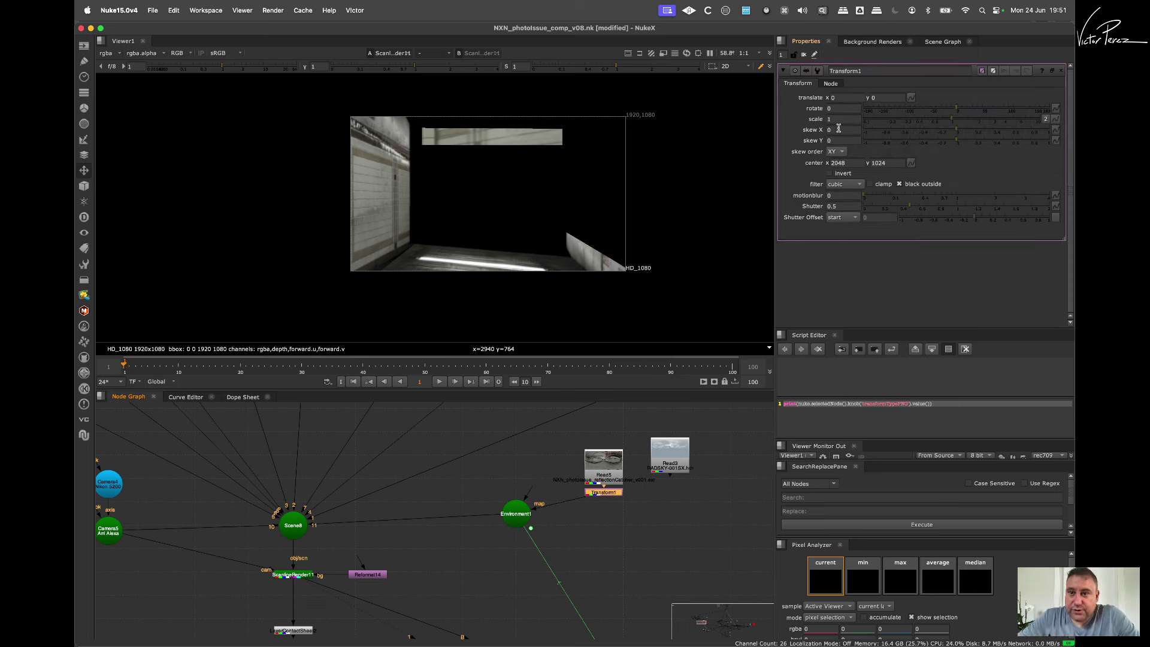
Step: Try shifting the reflection map horizontally by stepping Transform1's translate x up and down from 10, and reset it to 0
left_click(847, 98)
type("10")
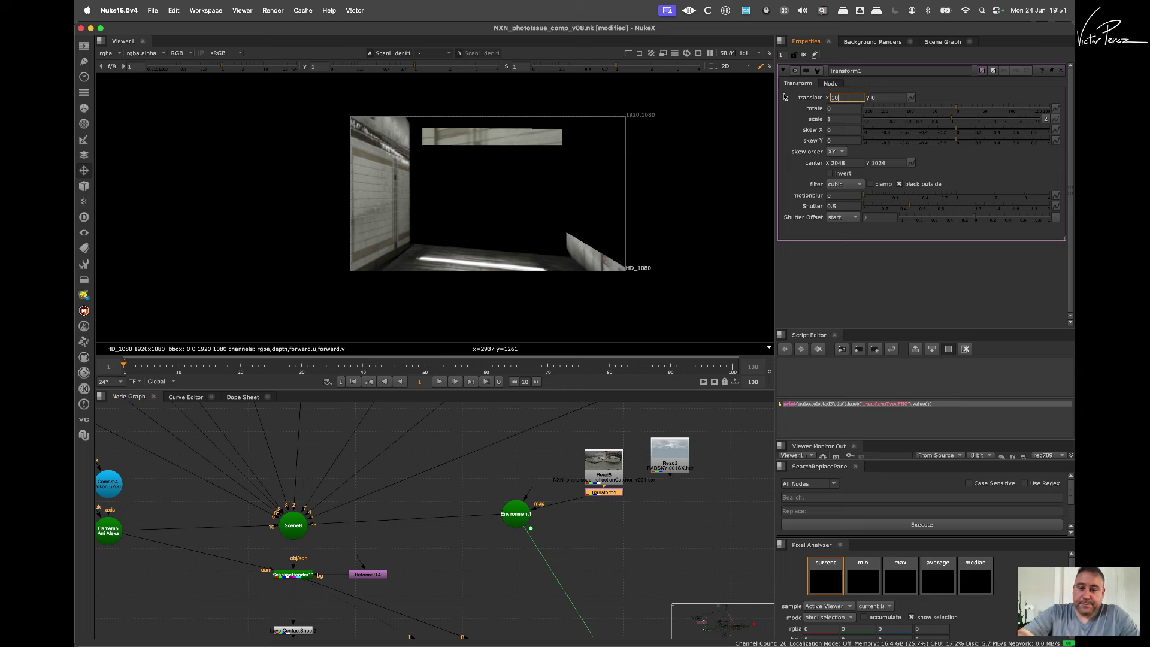
key("Left")
key("Up")
key("Up")
key("Up")
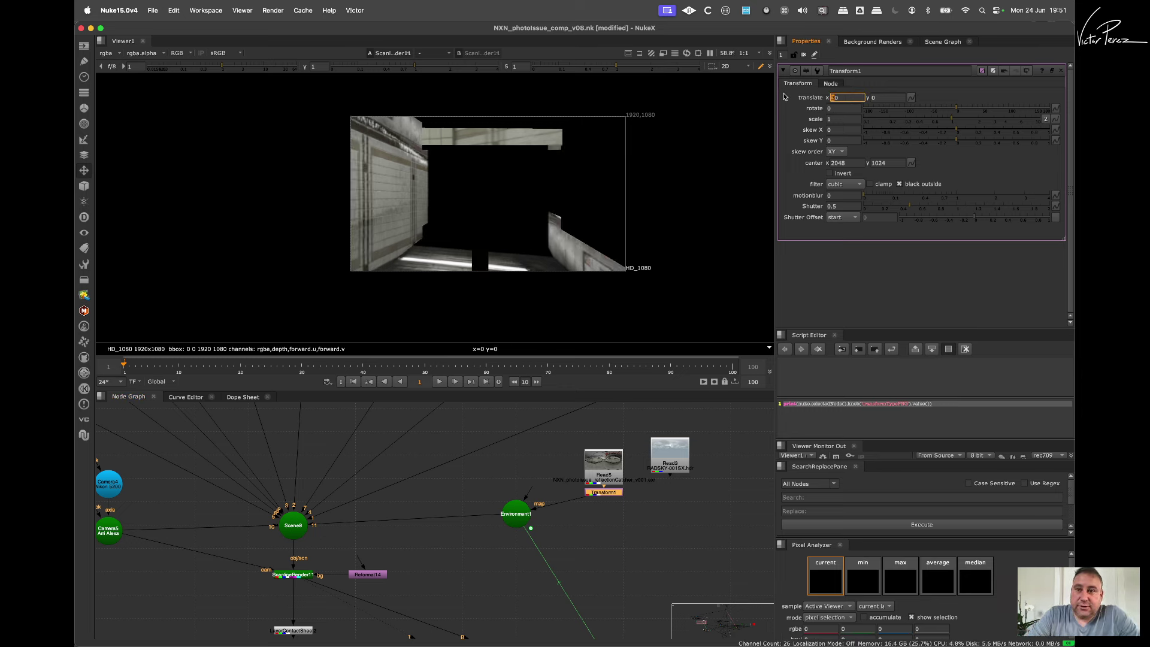
key("Up")
key("Up")
key("Up")
key("Up")
key("Up")
key("Up")
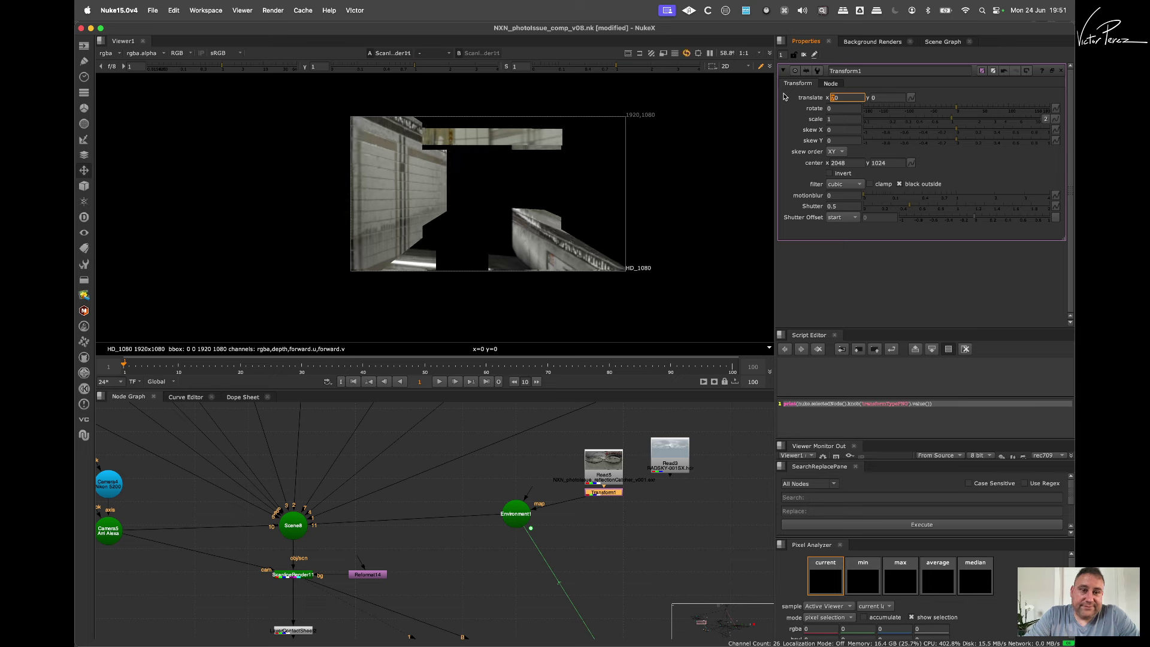
key("Up")
key("Up")
key("Down")
key("Down")
key("Down")
key("Down")
key("Down")
key("Down")
key("Down")
key("Down")
key("Down")
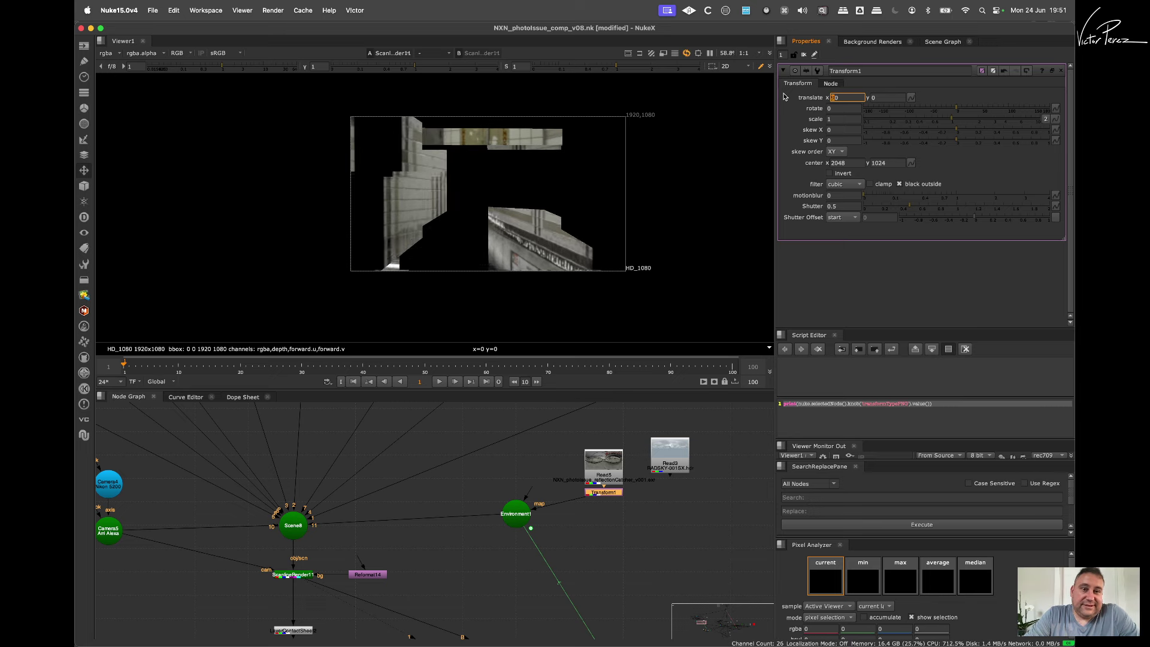
key("Down")
key("Down")
key("Down")
key("Down")
key("Down")
key("Down")
key("Down")
key("Down")
key("Down")
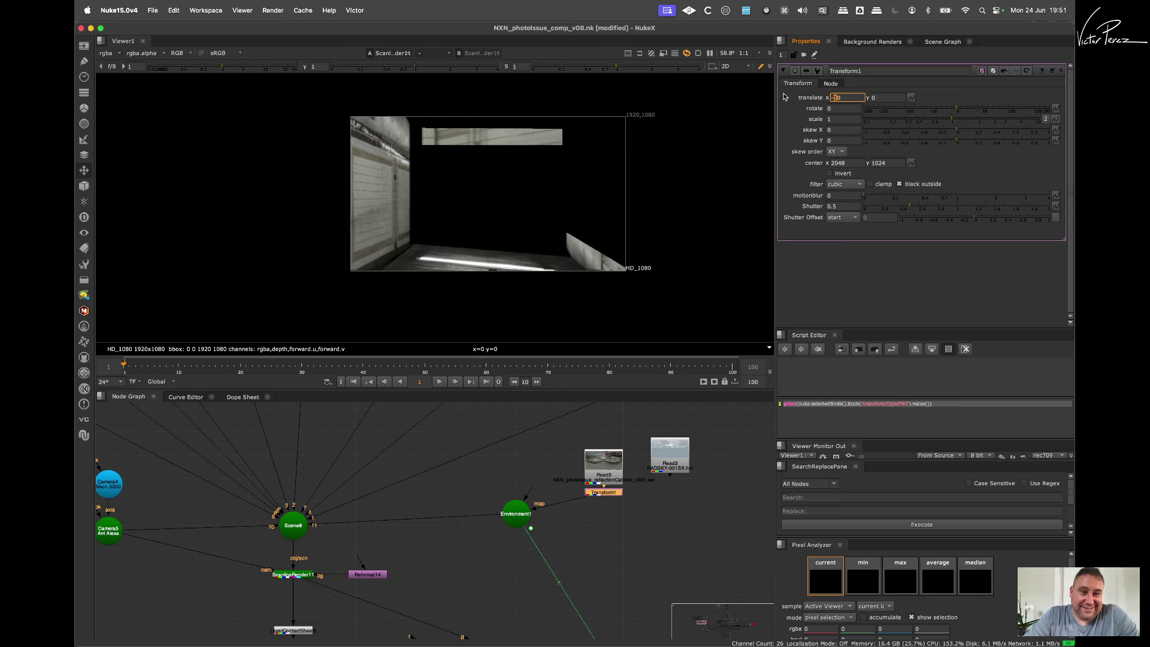
key("Down")
key("Down")
key("Down")
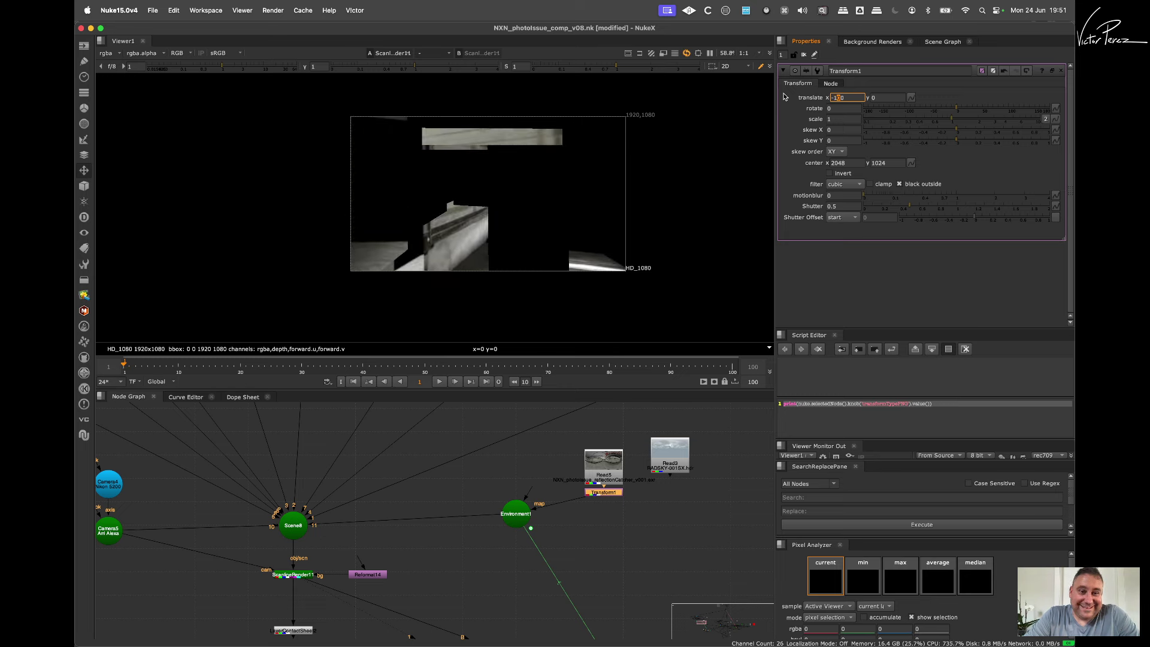
key("Up")
key("Up")
key("Up")
key("Up")
key("Up")
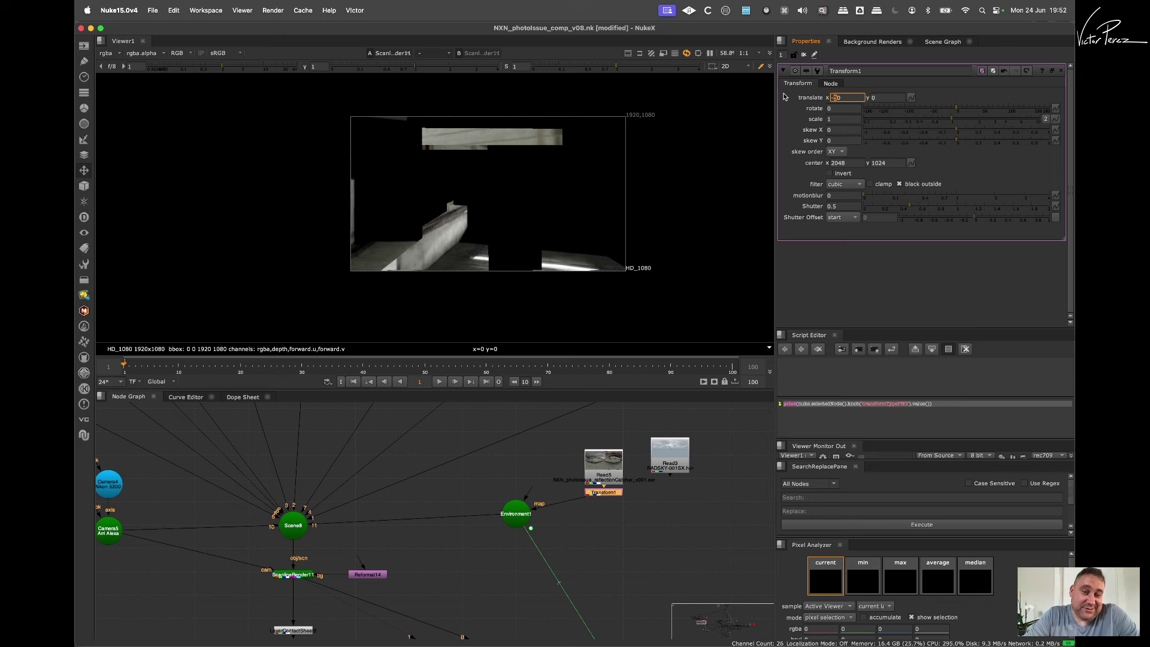
key("Up")
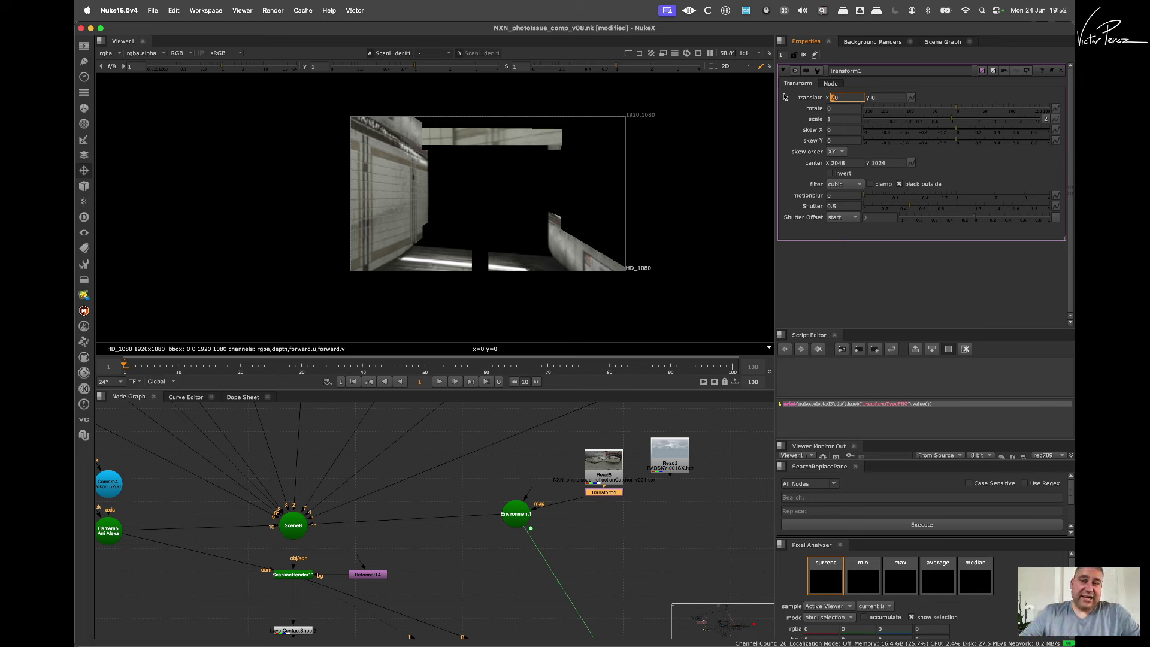
key("Return")
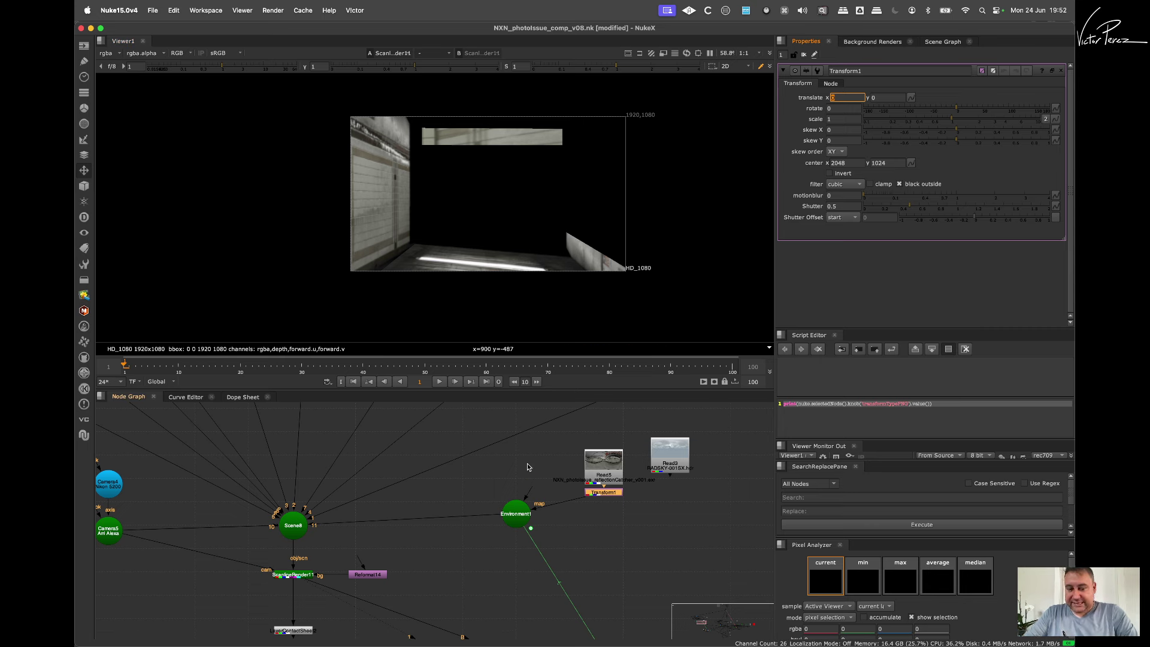
Step: View the SphericalTransform output that merges the six cube-camera renders into the lat-long map
scroll(528, 467, "down", 3)
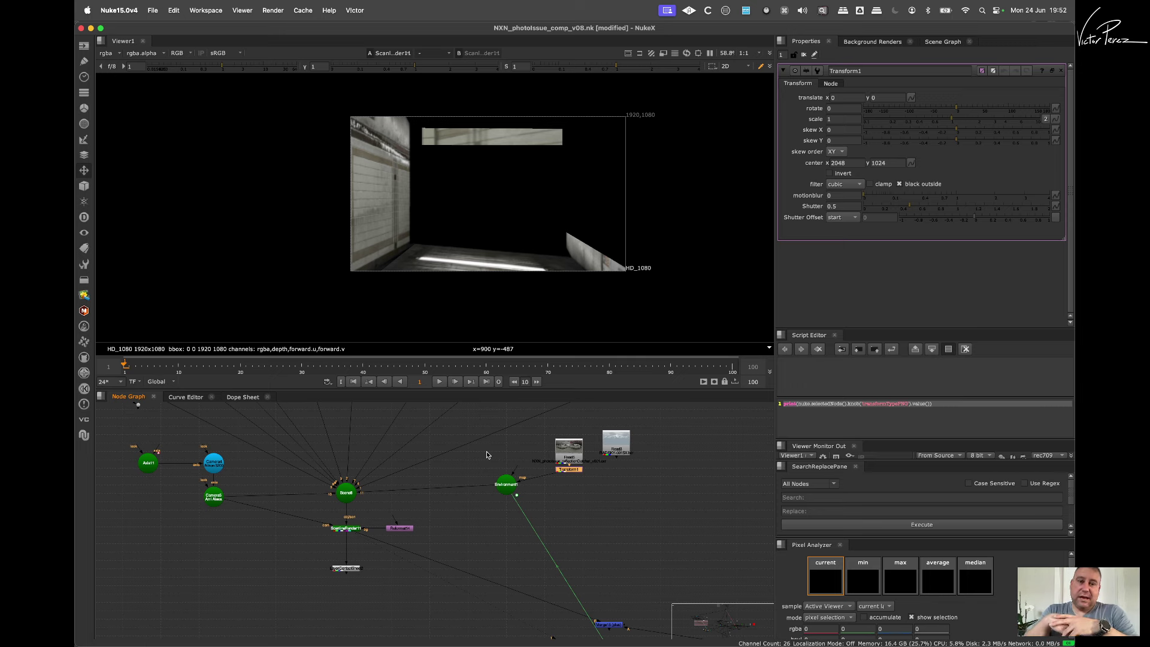
scroll(527, 479, "down", 3)
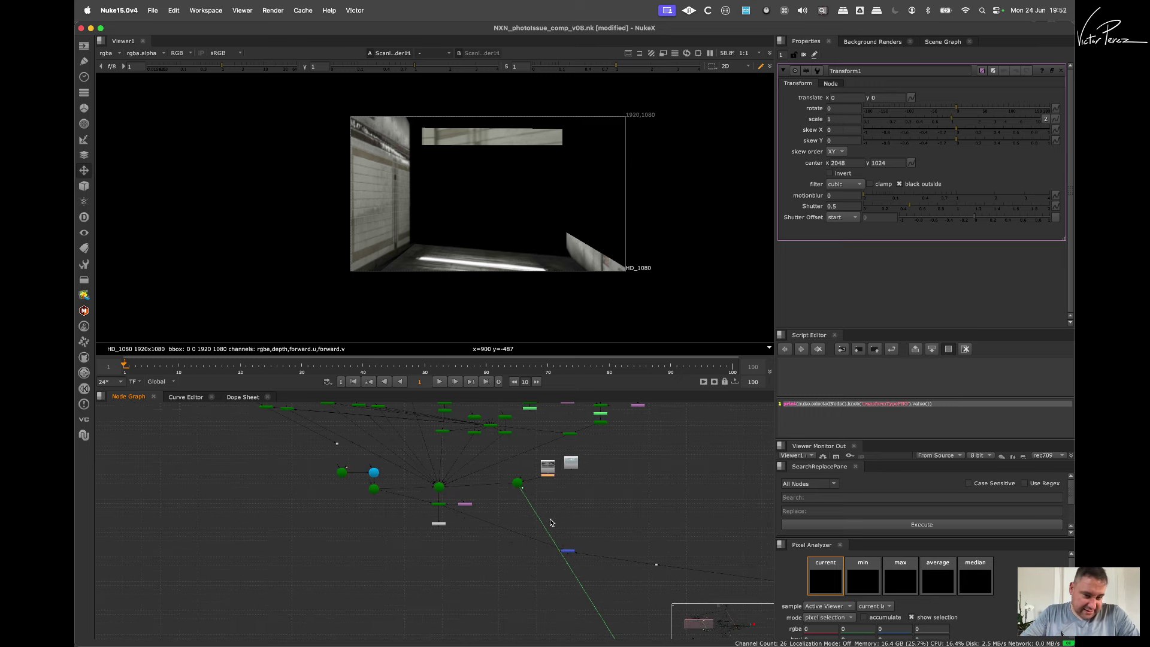
middle_click_drag(540, 524, 502, 499)
scroll(563, 501, "down", 3)
middle_click_drag(567, 514, 504, 474)
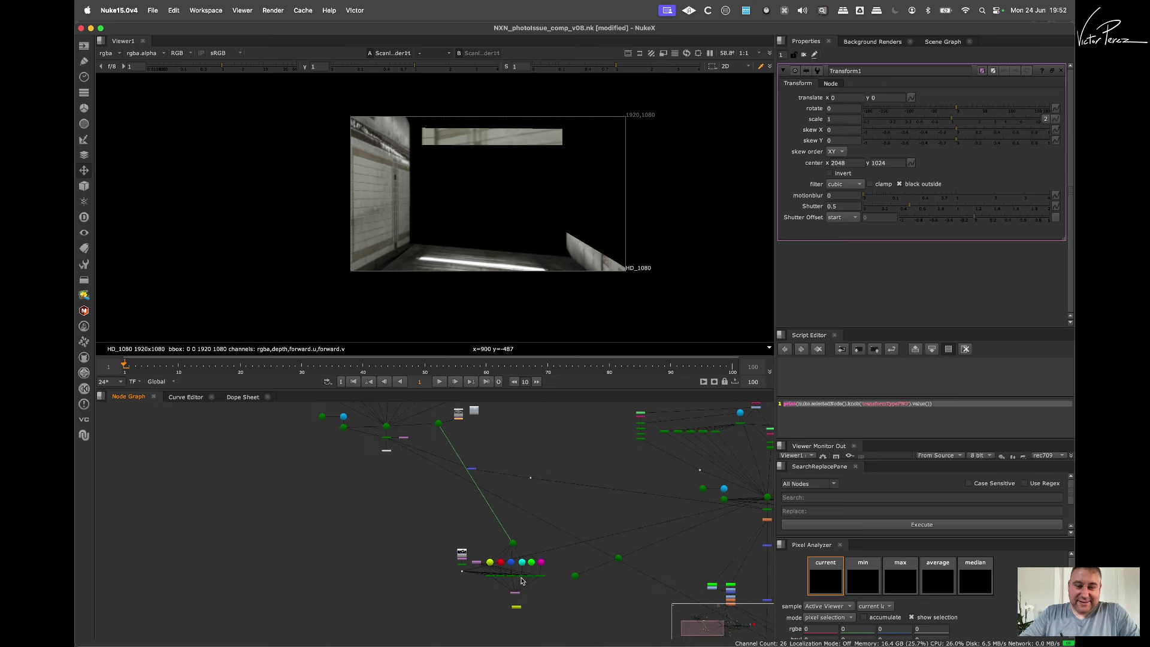
scroll(521, 581, "up", 6)
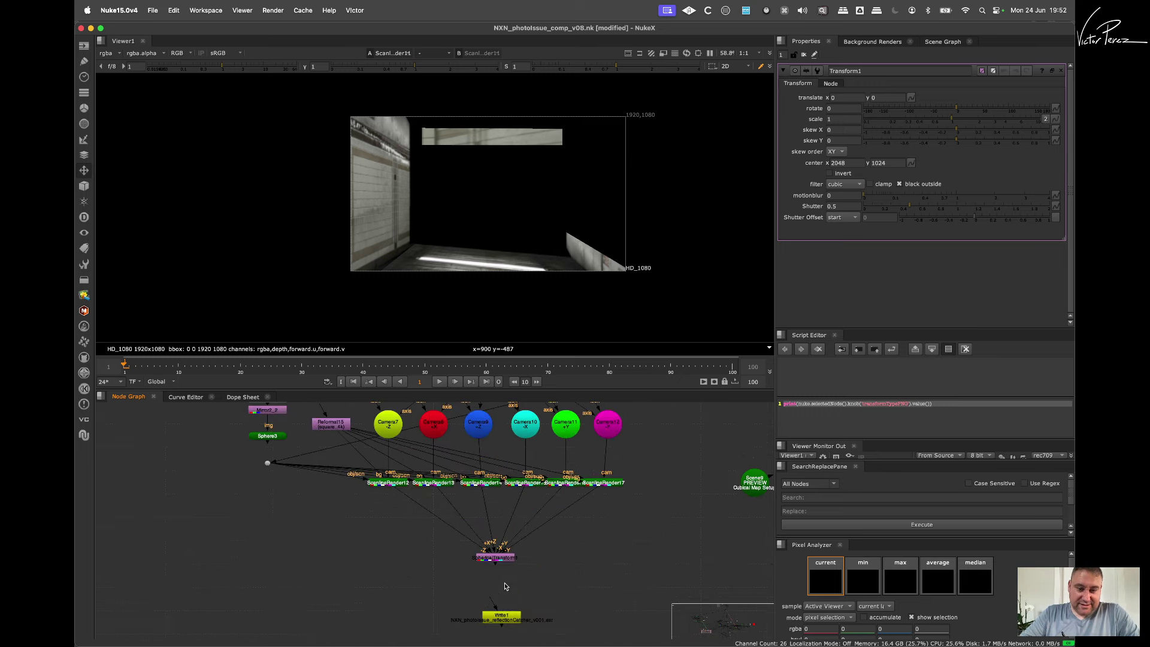
left_click(495, 558)
key("1")
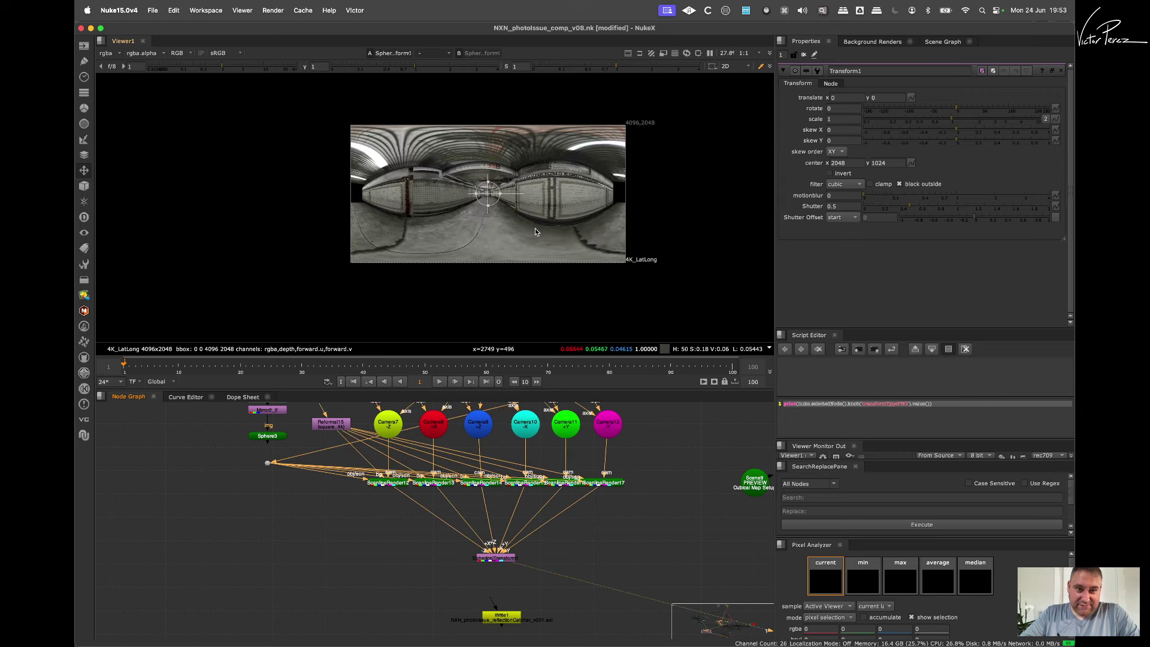
Step: Examine the lat-long panorama around the end of the corridor and along the side walls
scroll(539, 203, "up", 5)
scroll(566, 186, "up", 4)
scroll(581, 193, "up", 3)
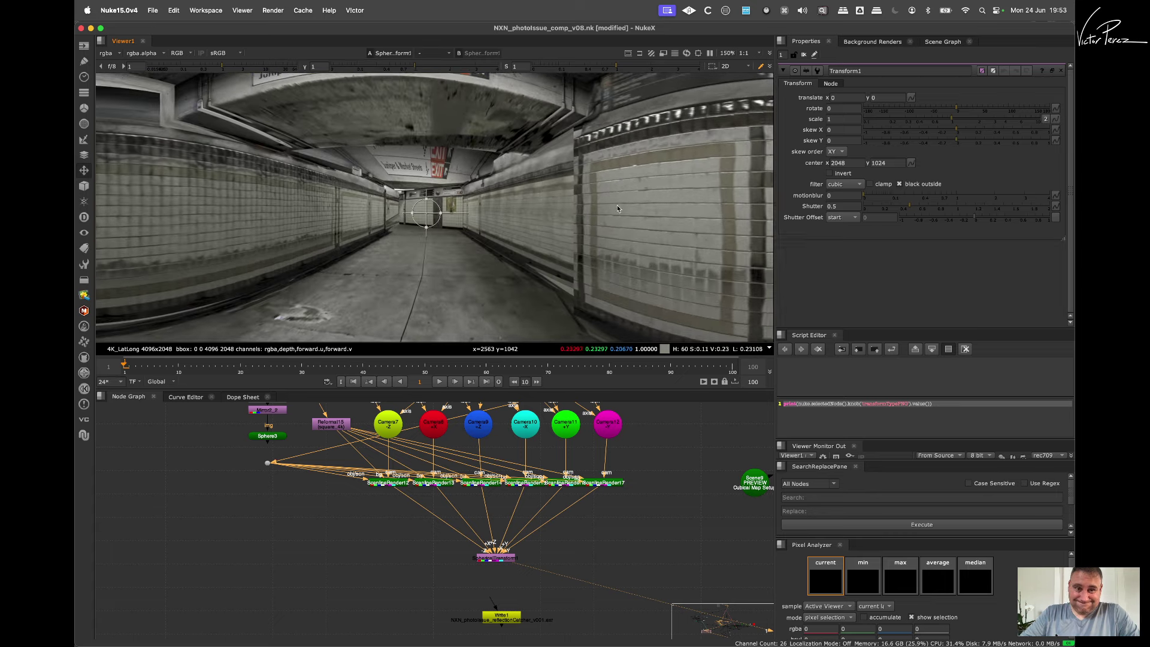
scroll(593, 216, "down", 5)
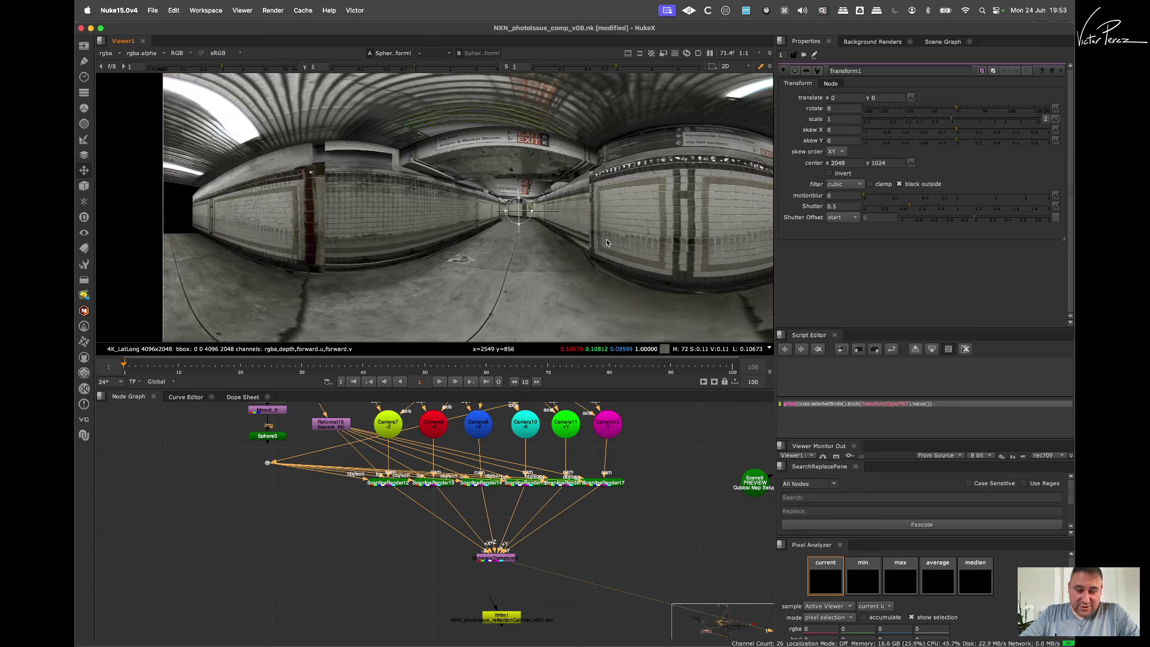
scroll(605, 242, "down", 3)
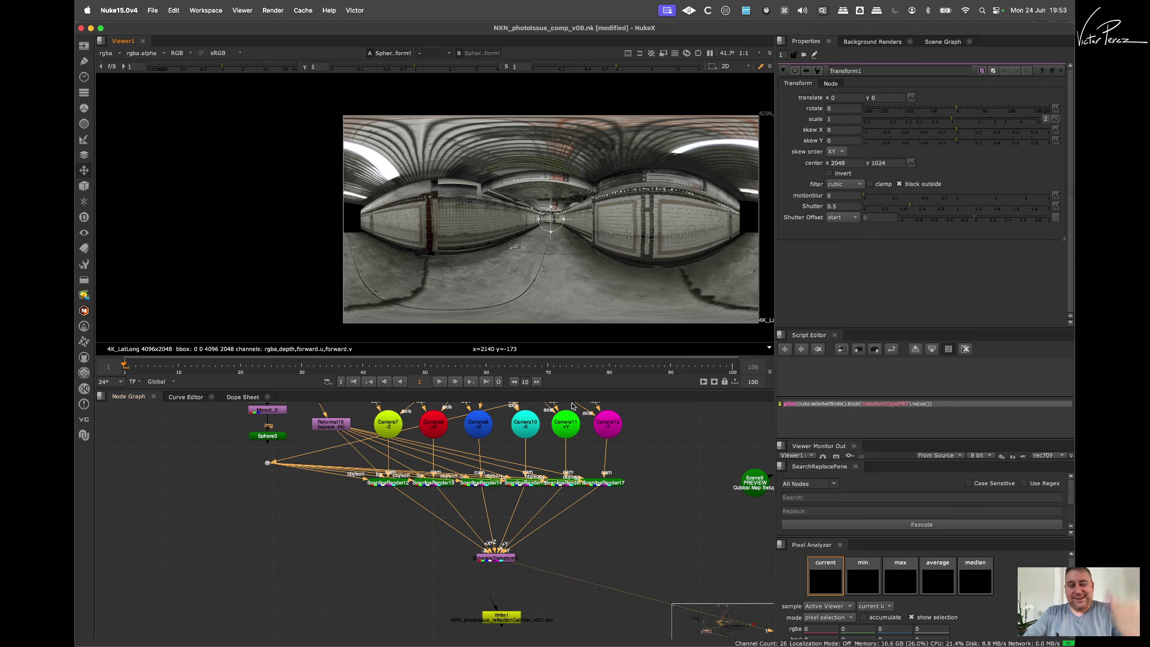
scroll(573, 422, "down", 5)
middle_click_drag(566, 414, 562, 553)
middle_click_drag(524, 458, 522, 552)
scroll(465, 501, "up", 5)
middle_click_drag(485, 475, 508, 486)
scroll(517, 487, "down", 3)
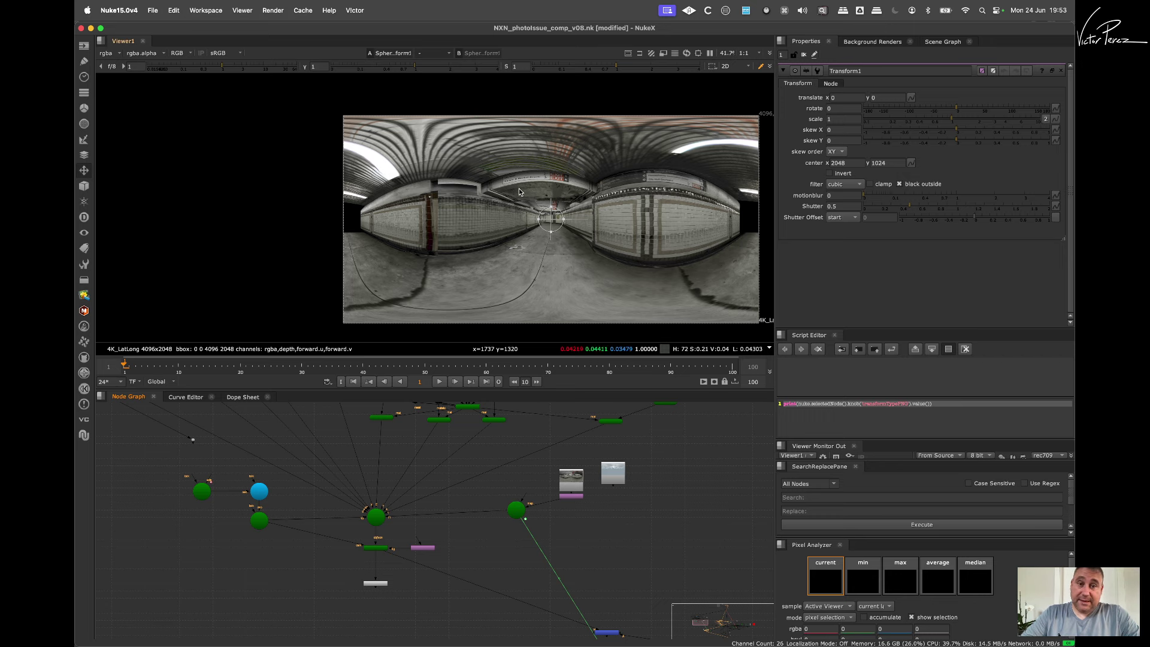
scroll(429, 491, "down", 3)
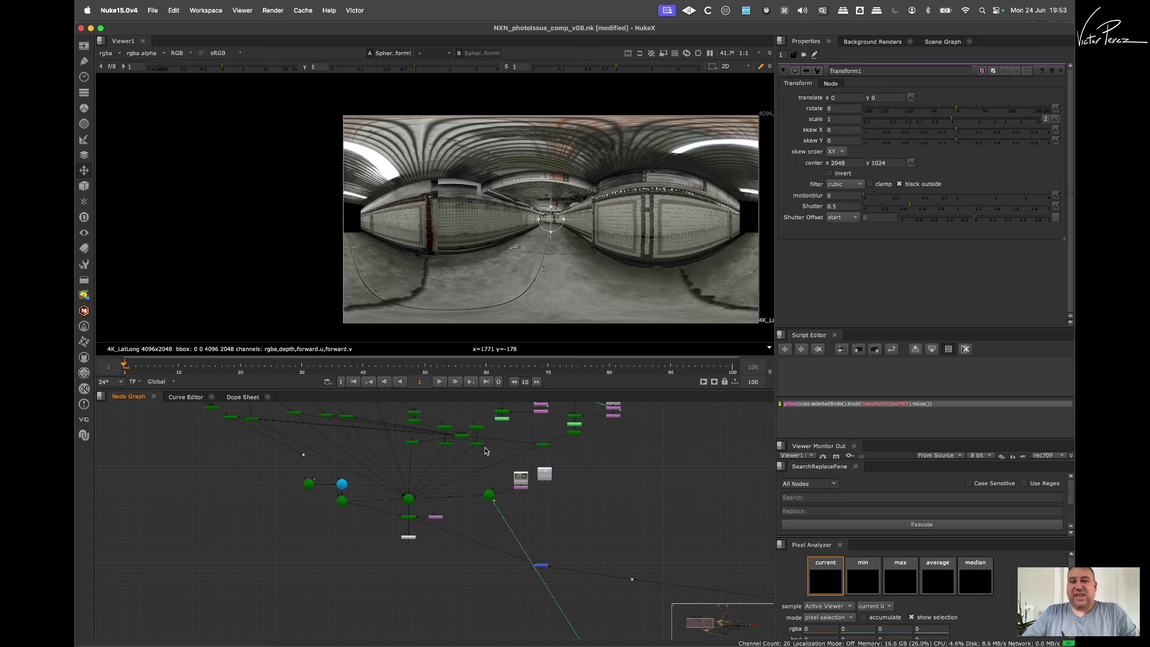
Step: Return to the SphericalTransform node and examine the corridor's centre, walls and overall layout in its lat-long map
scroll(512, 481, "down", 5)
middle_click_drag(584, 623, 473, 540)
scroll(471, 539, "up", 5)
scroll(407, 540, "up", 5)
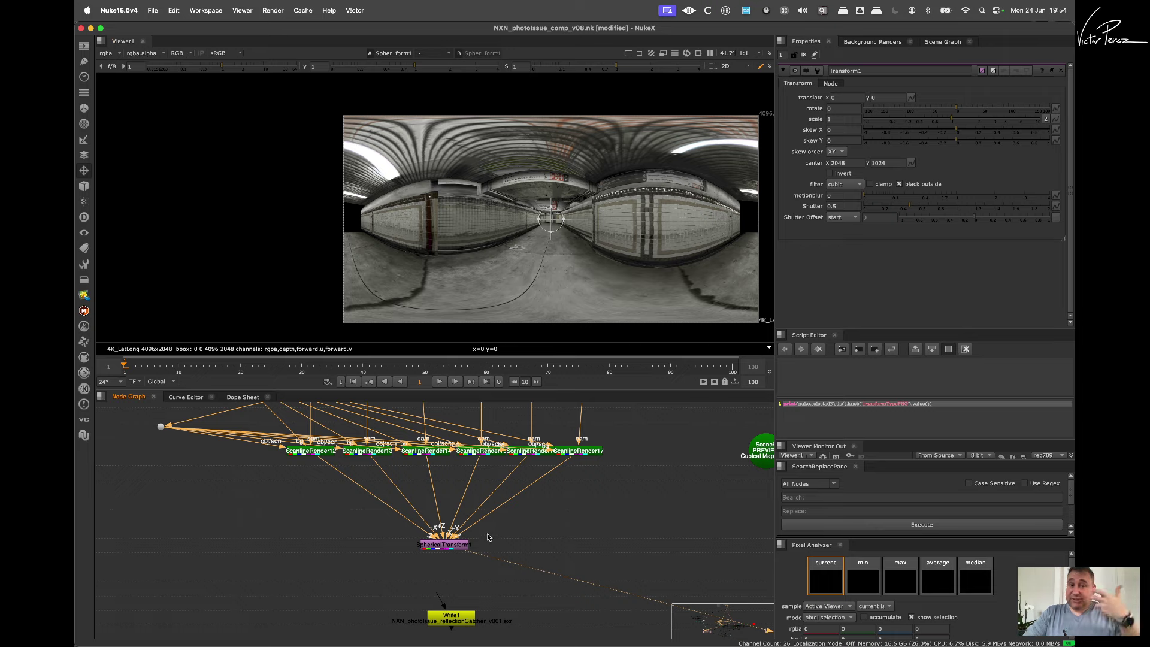
scroll(545, 228, "up", 5)
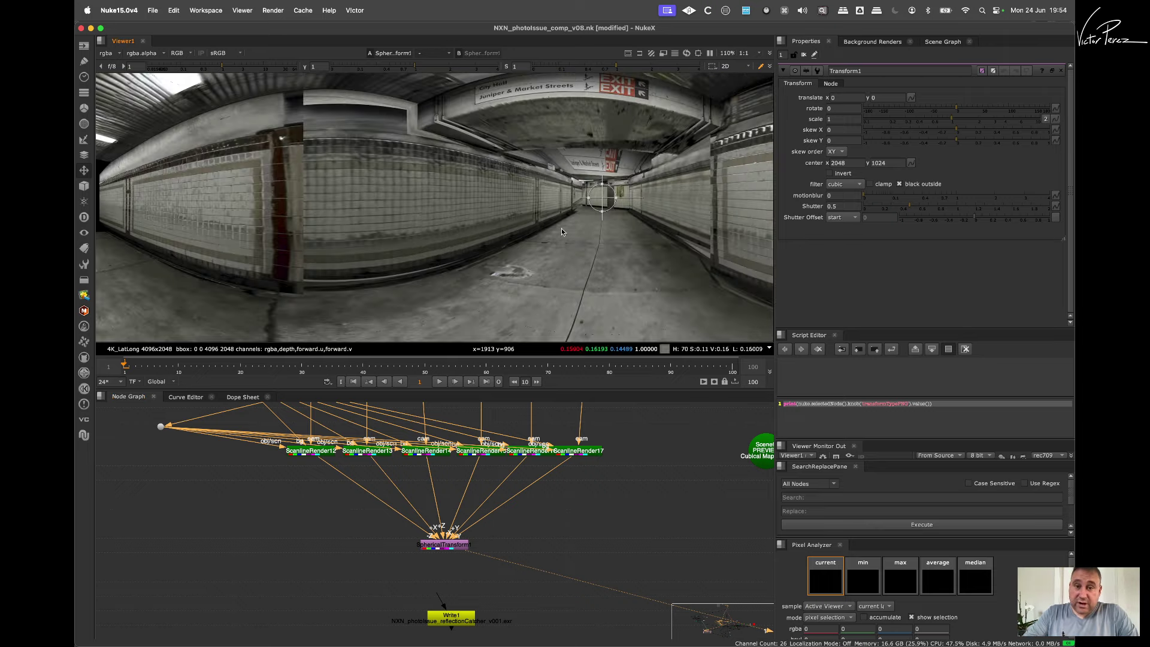
scroll(562, 232, "up", 3)
scroll(525, 223, "down", 3)
middle_click_drag(562, 211, 535, 256)
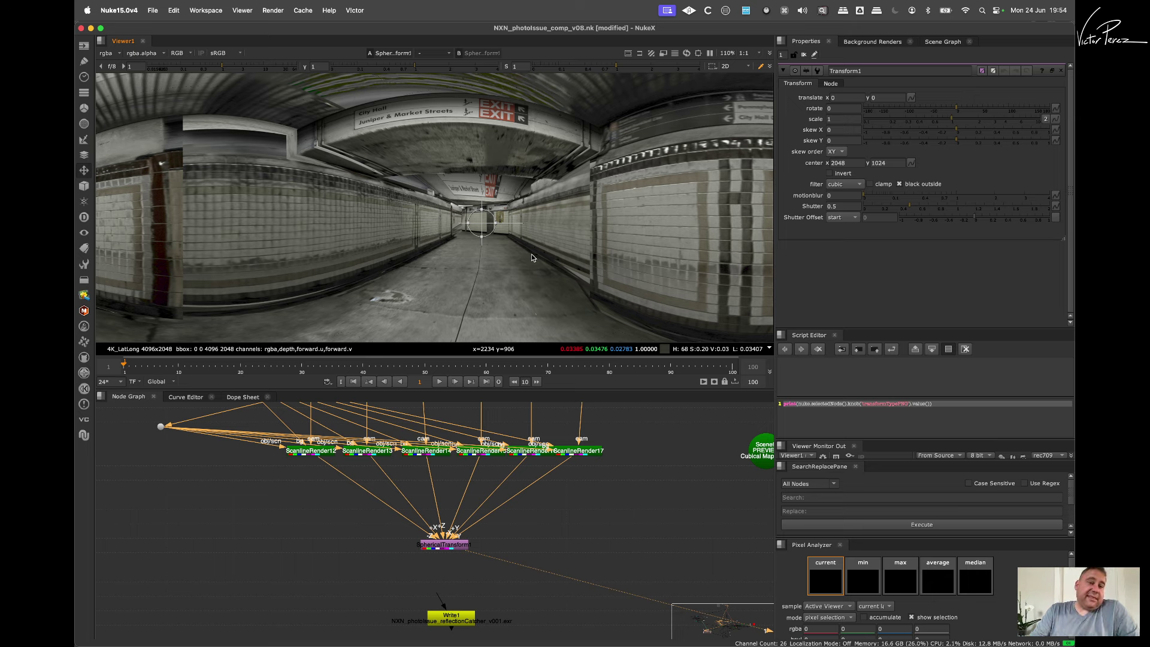
scroll(503, 239, "down", 5)
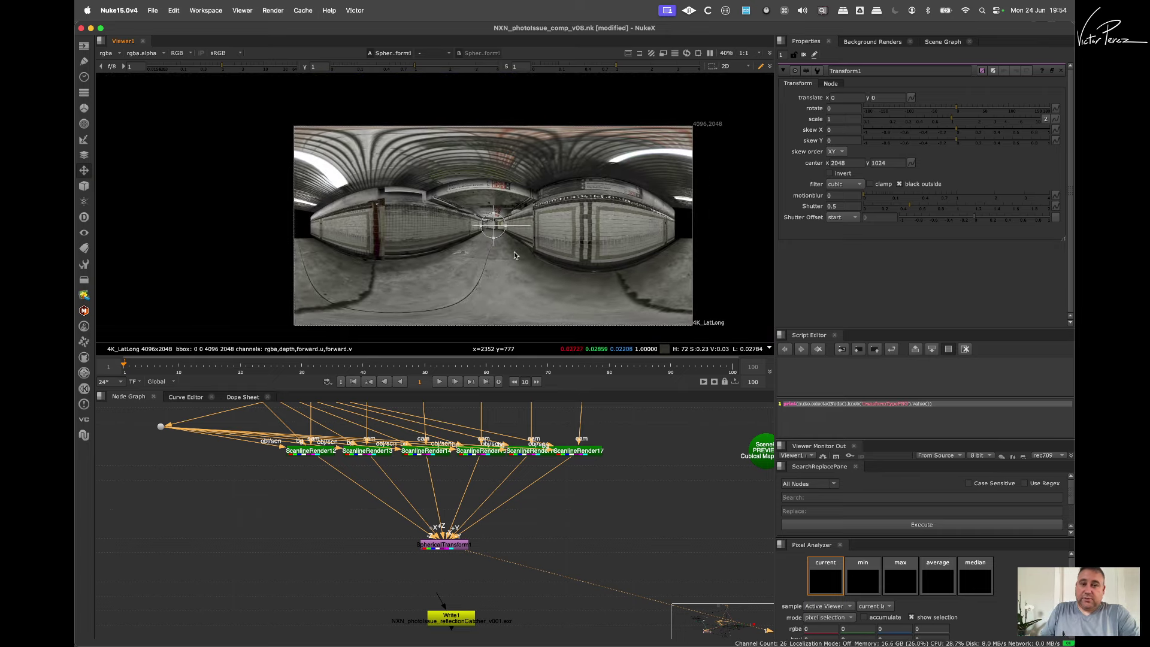
scroll(506, 248, "up", 1)
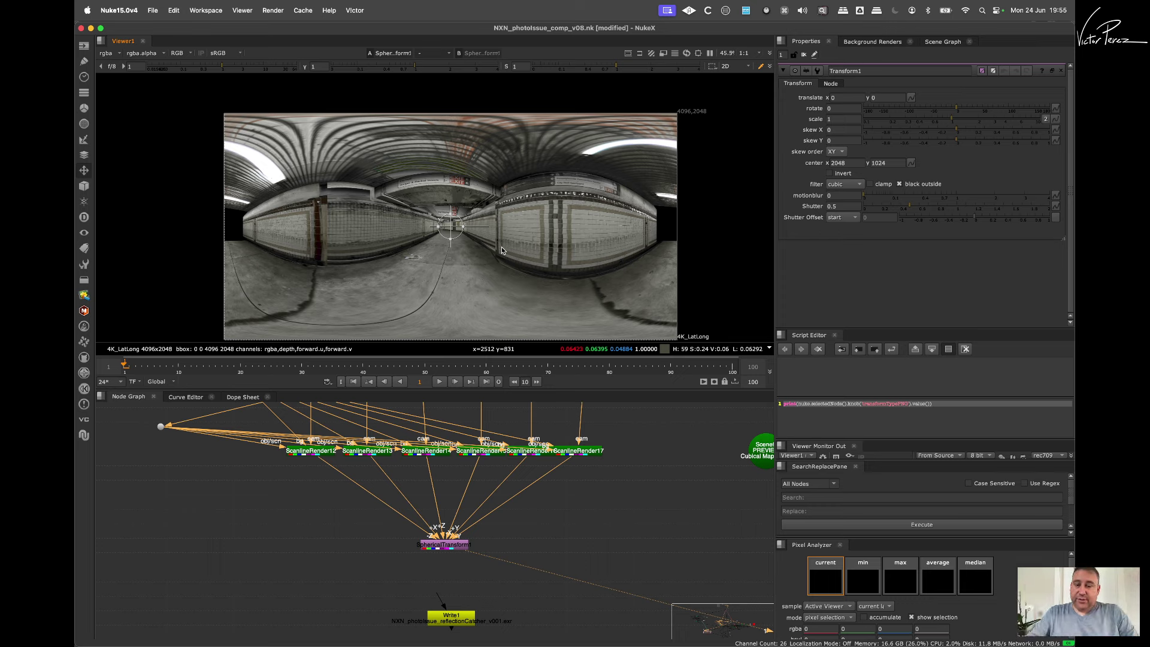
Step: Add an unconnected ReadGeo node near the SphericalTransform node
left_click(585, 512)
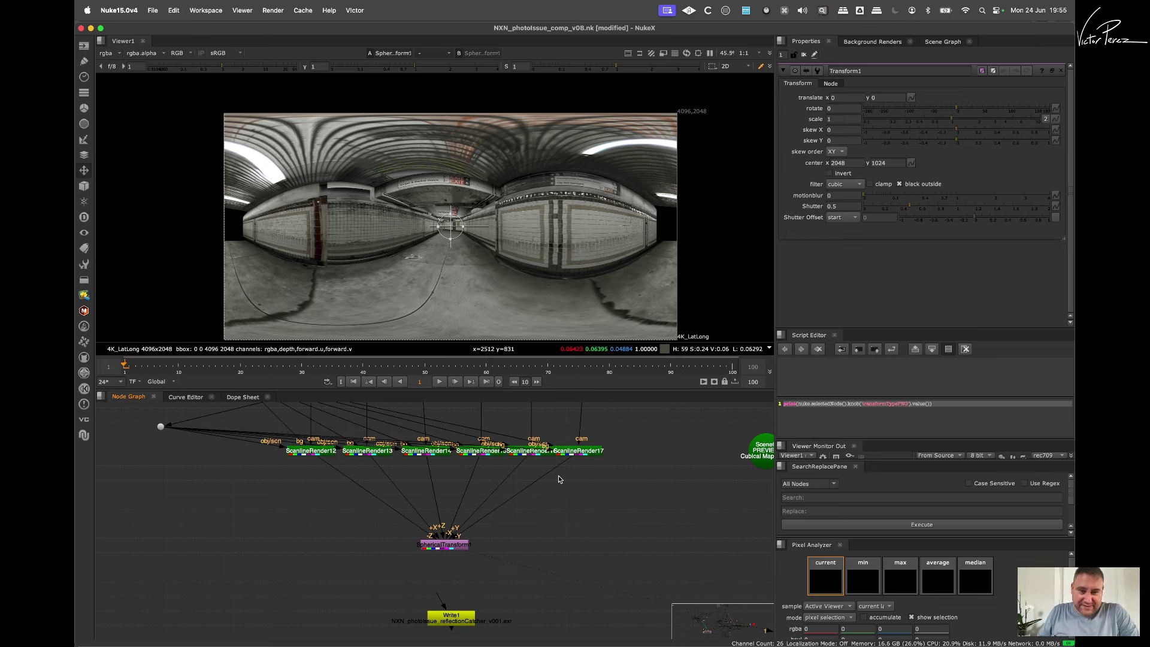
scroll(557, 479, "down", 3)
scroll(483, 534, "up", 4)
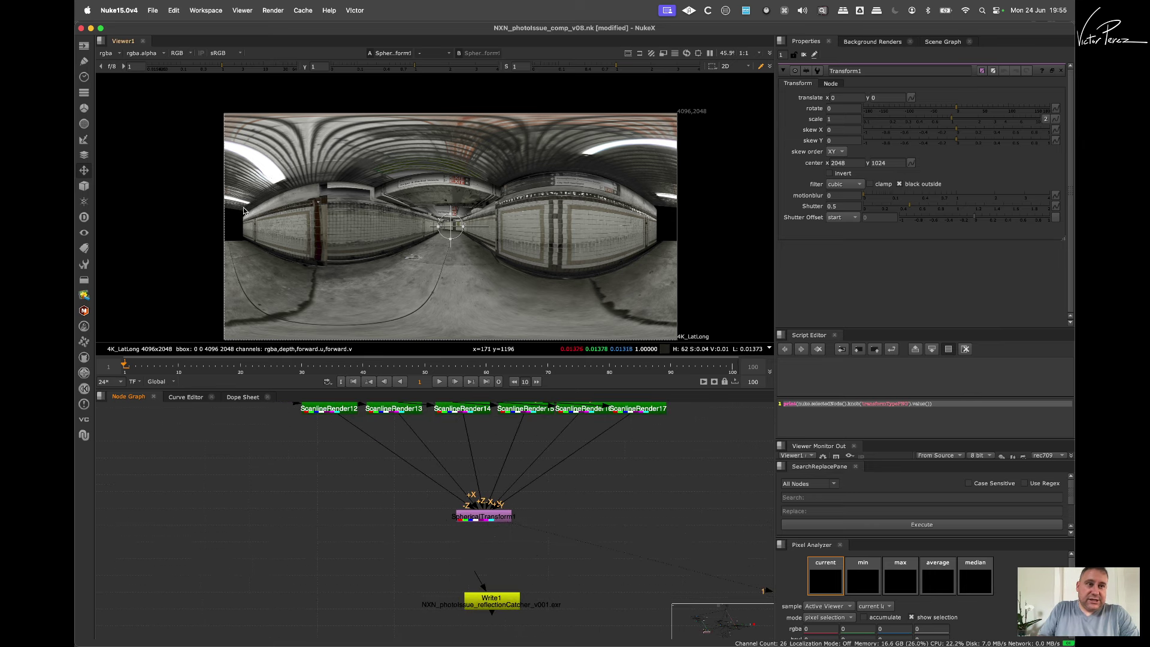
key("Tab")
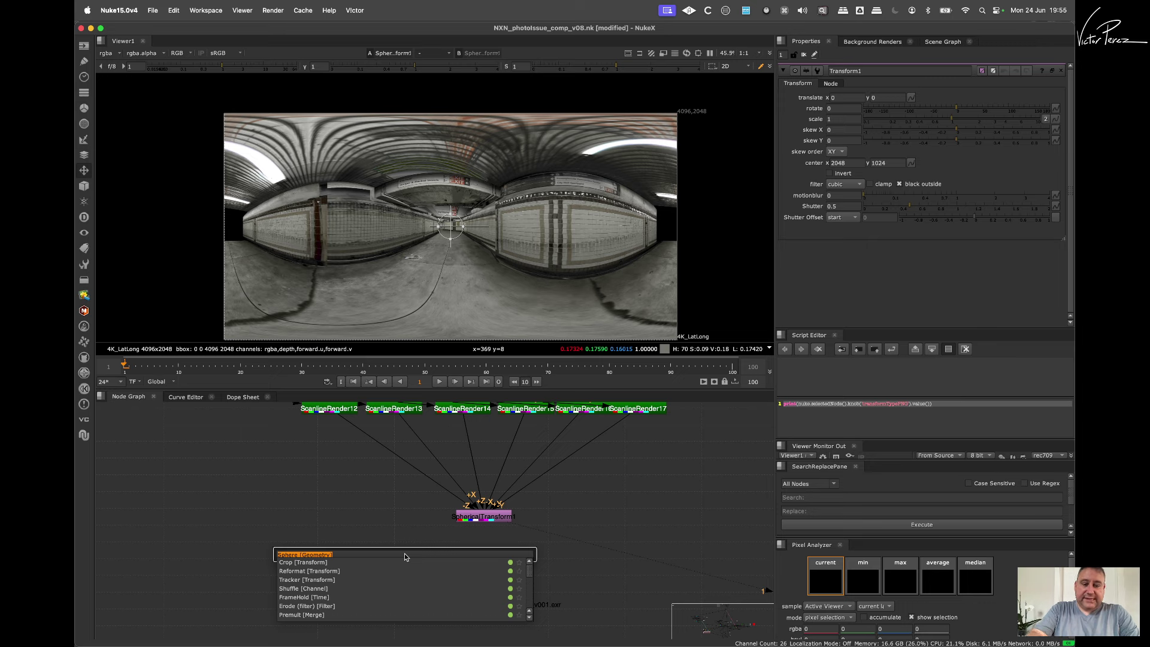
type("read")
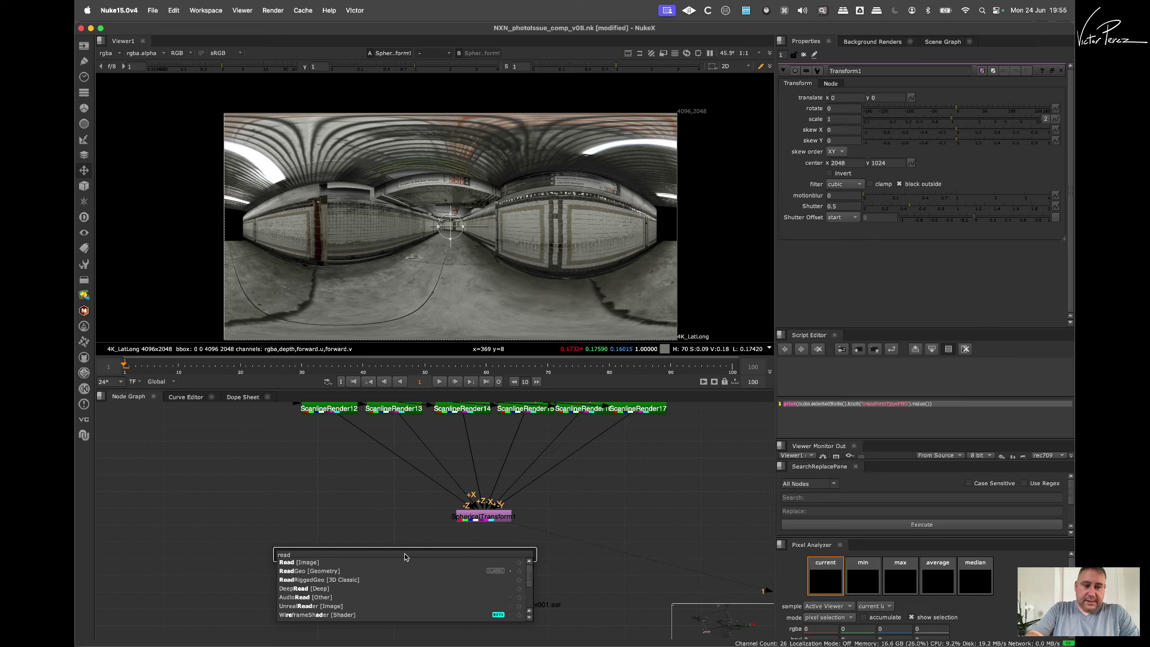
type("geo")
key("Return")
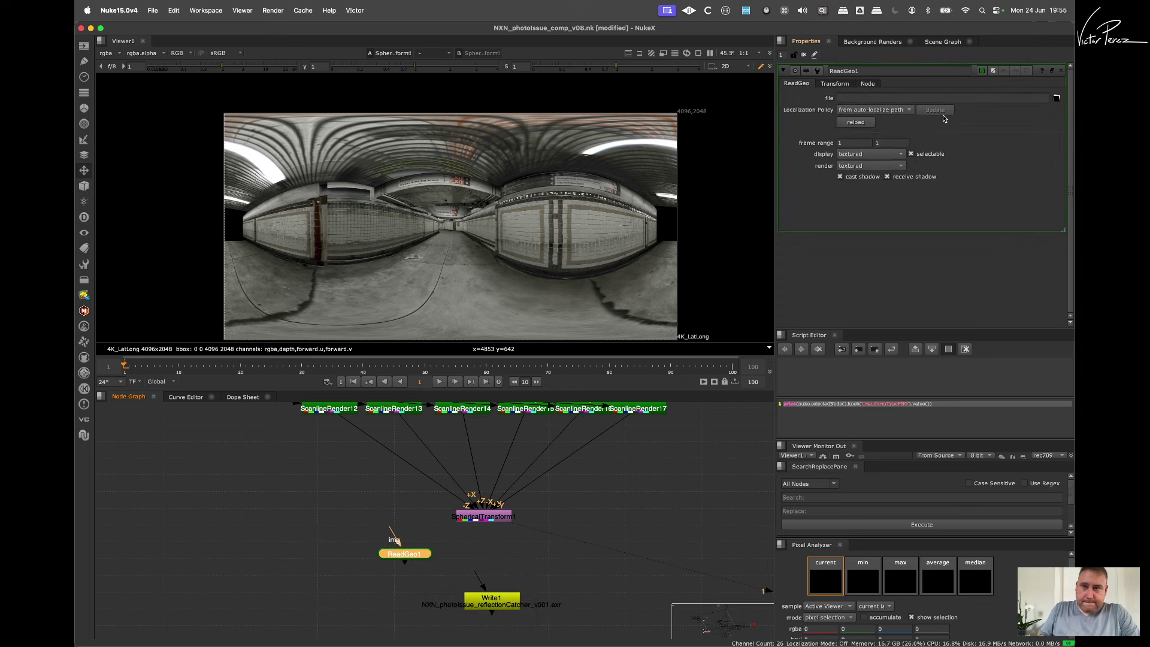
left_click(1057, 98)
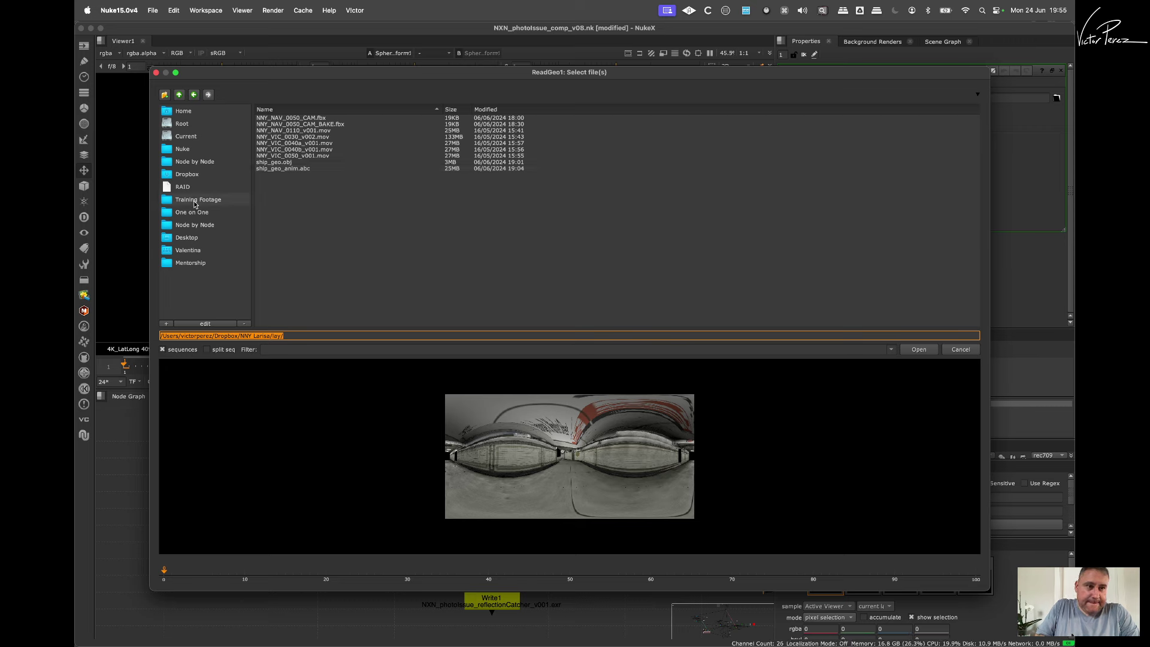
left_click(187, 174)
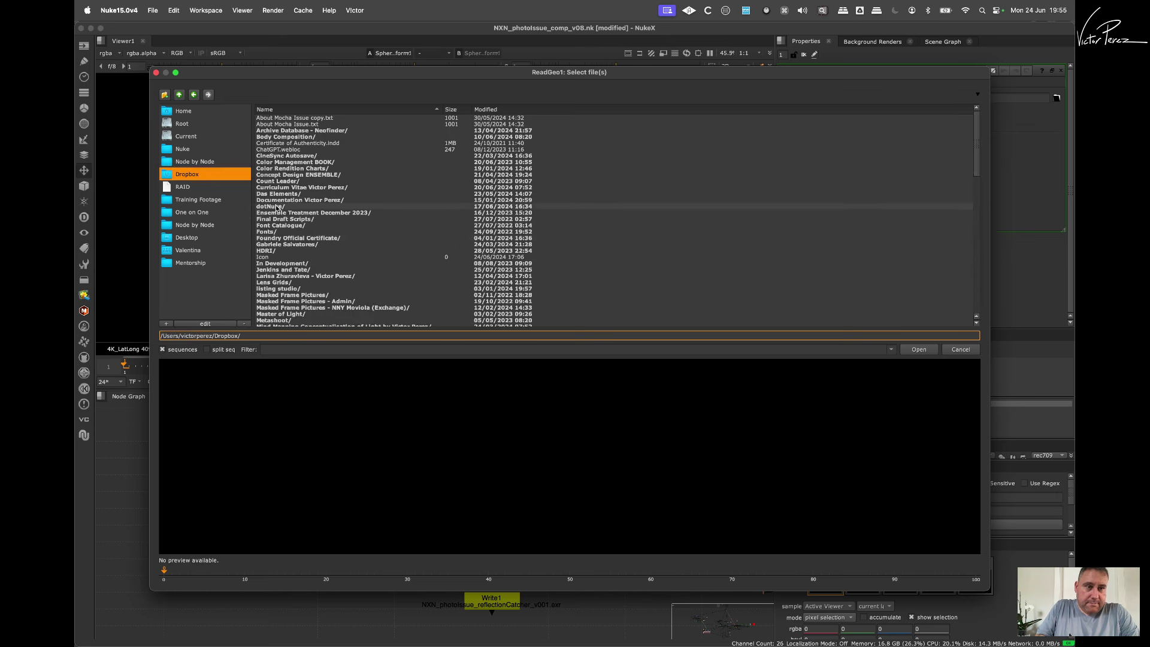
double_click(270, 206)
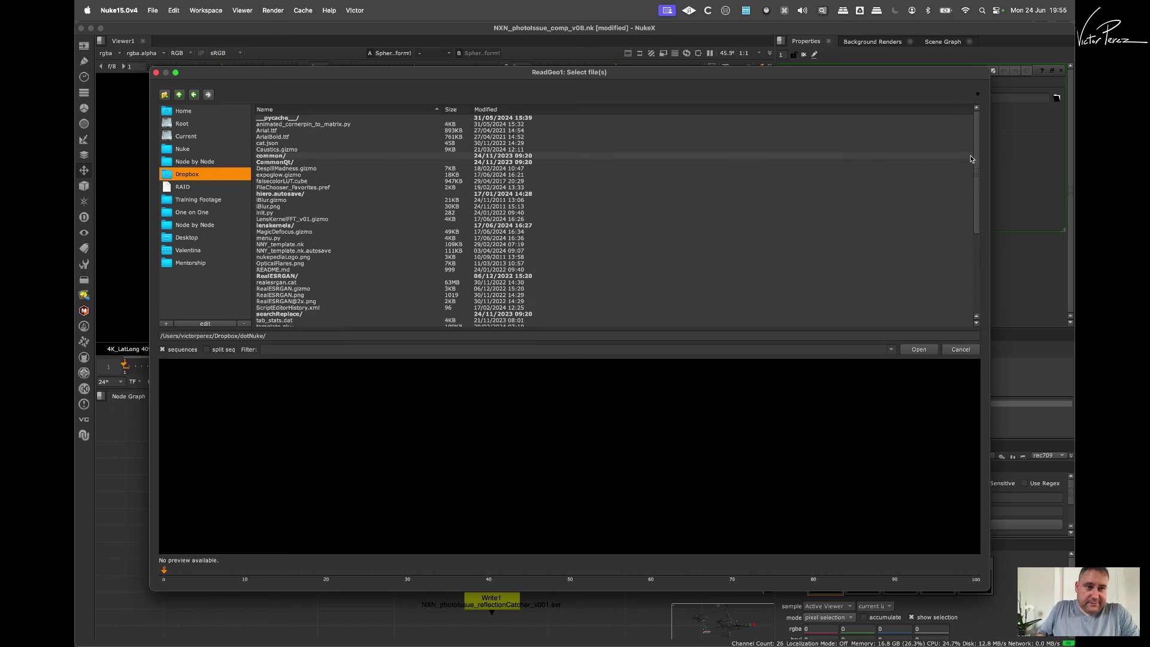
mouse_move(974, 155)
left_mouse_down()
mouse_move(966, 264)
mouse_move(965, 152)
left_mouse_up()
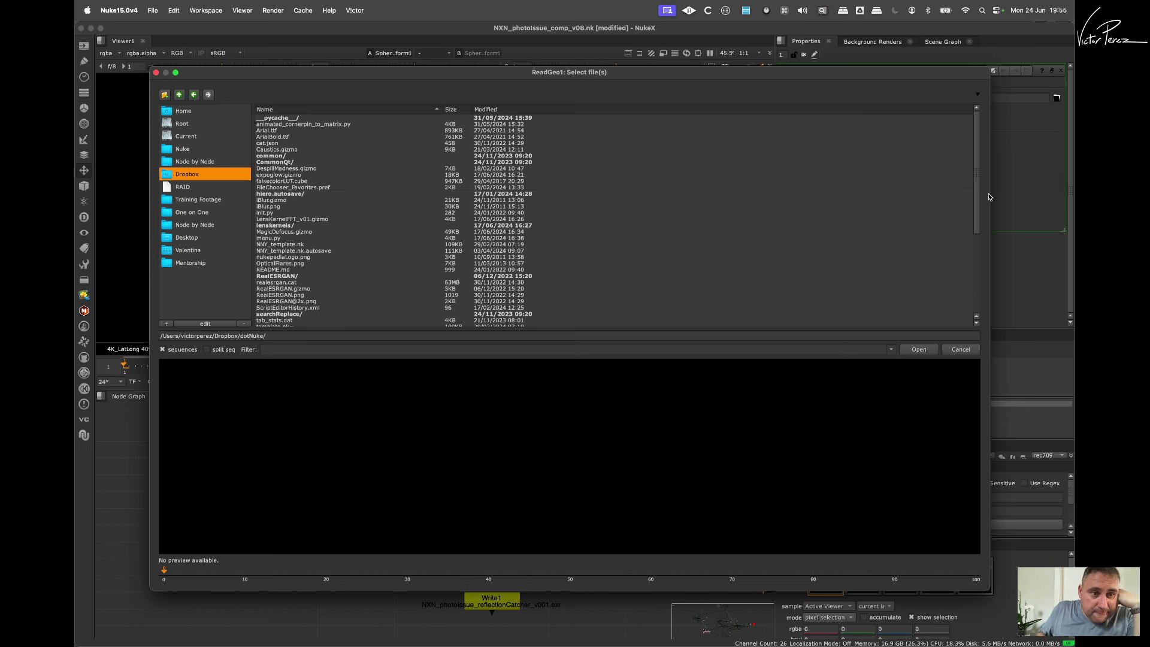
mouse_move(977, 179)
left_mouse_down()
mouse_move(975, 262)
mouse_move(973, 165)
left_mouse_up()
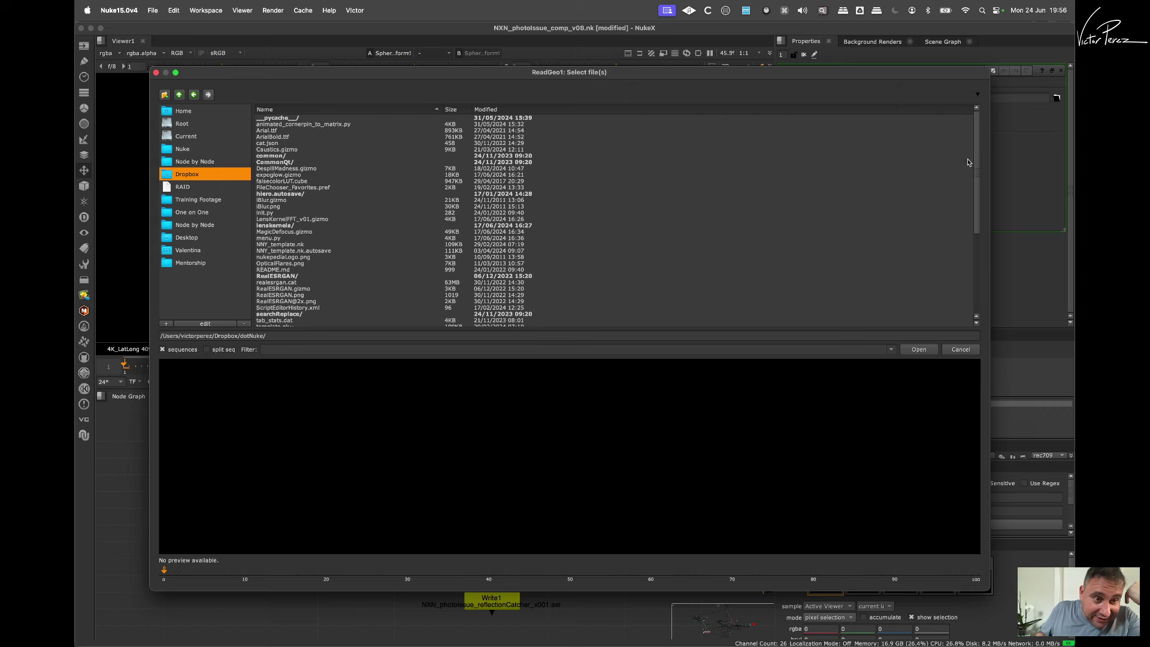
scroll(966, 178, "down", 2)
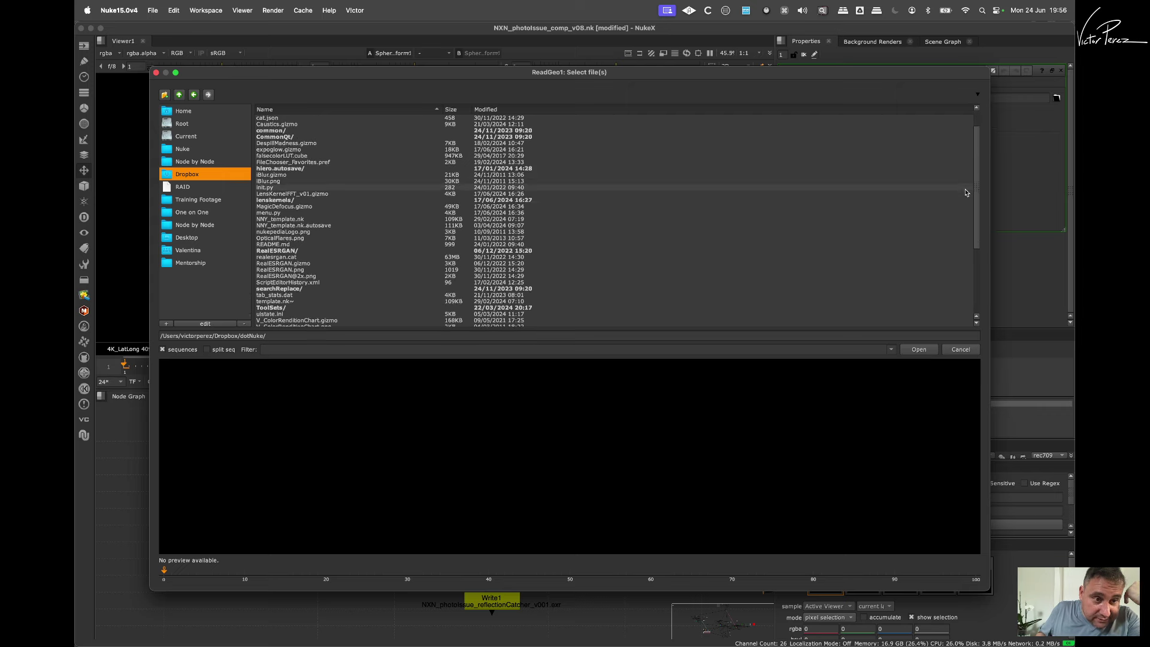
scroll(965, 198, "down", 5)
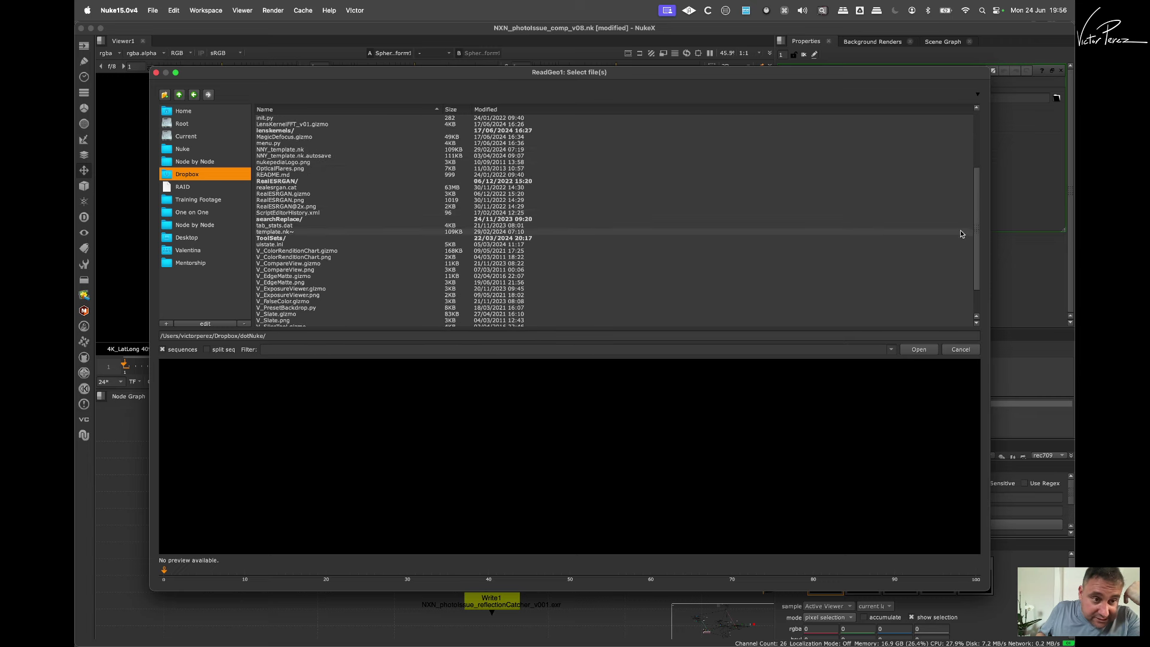
scroll(960, 239, "down", 3)
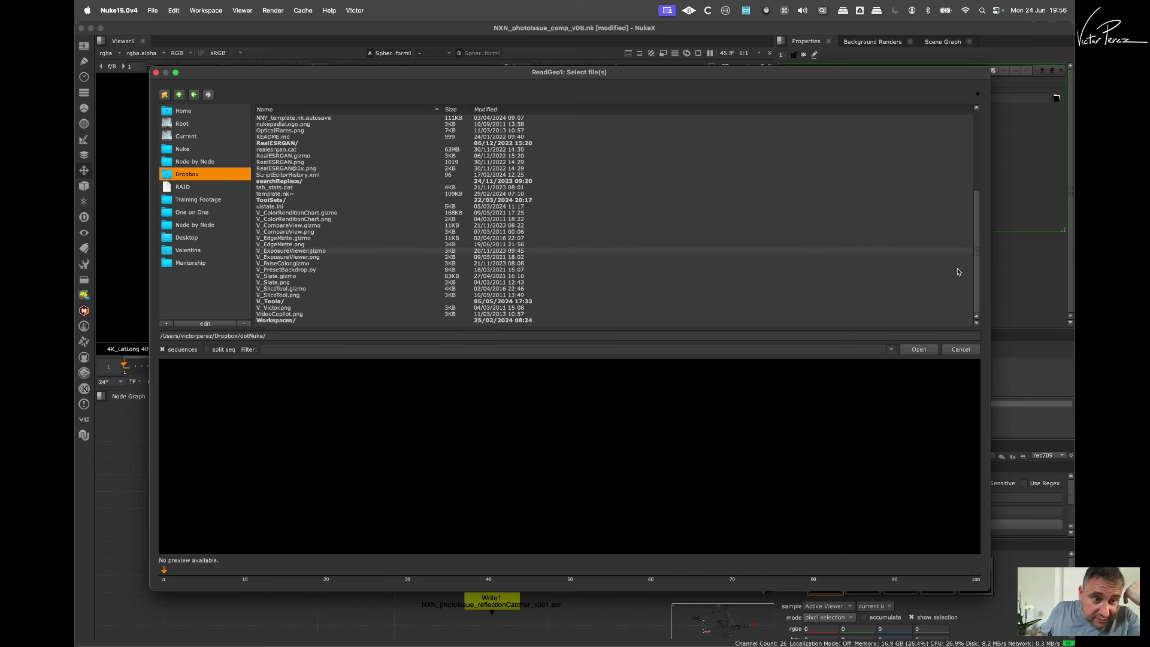
scroll(959, 251, "up", 3)
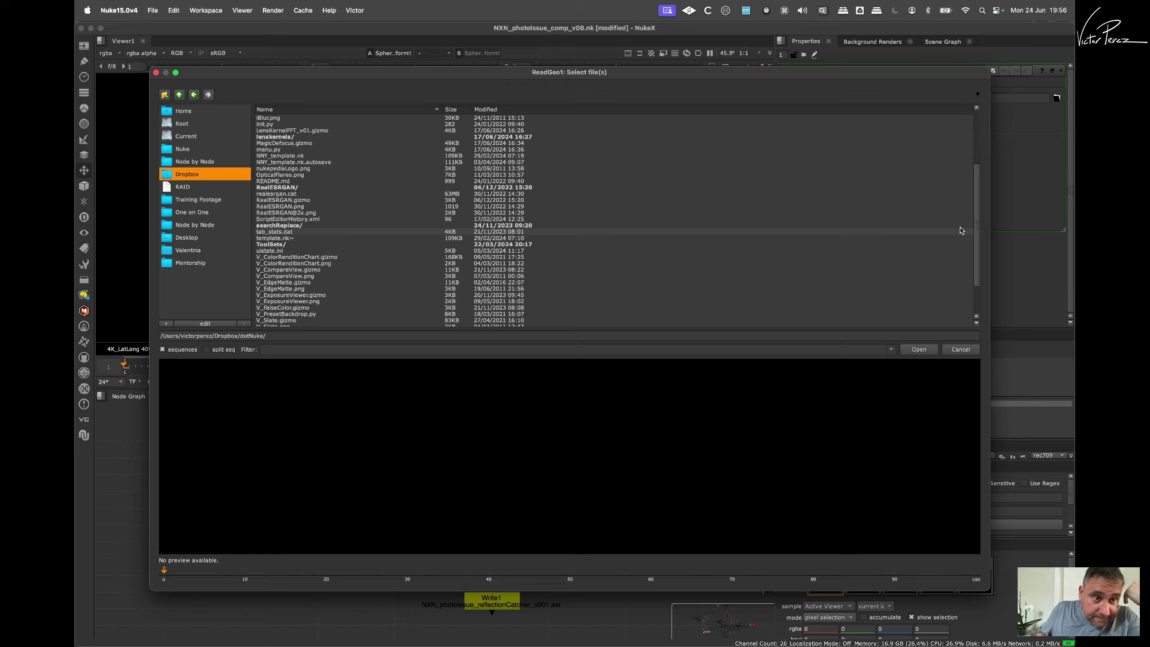
scroll(961, 229, "up", 5)
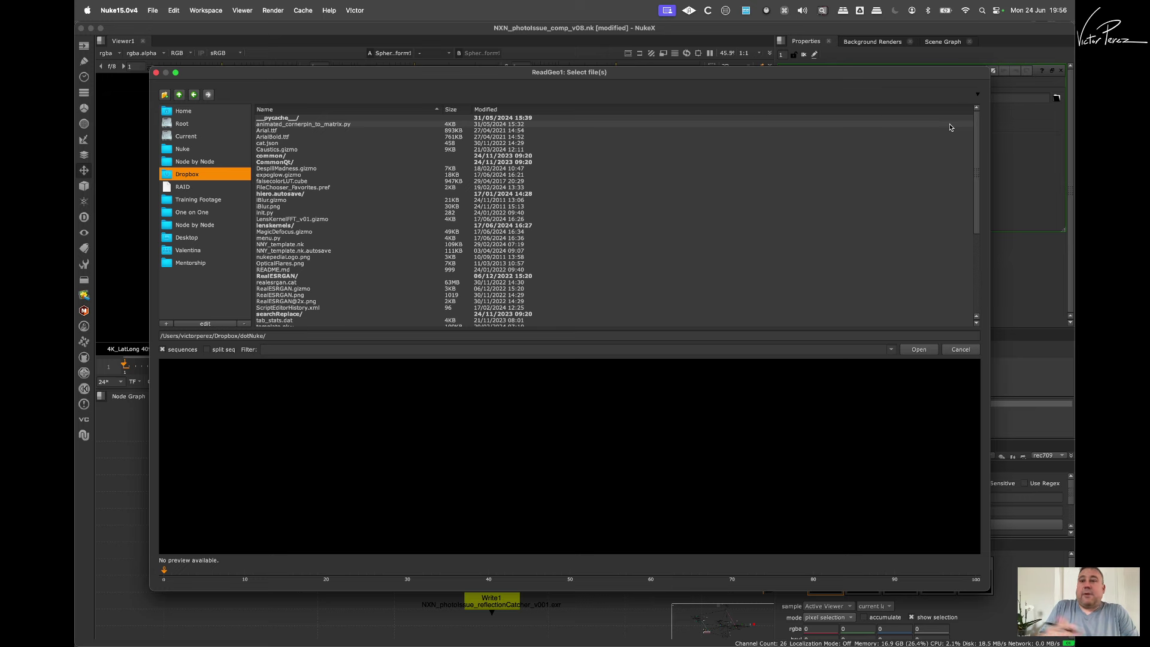
left_click(961, 350)
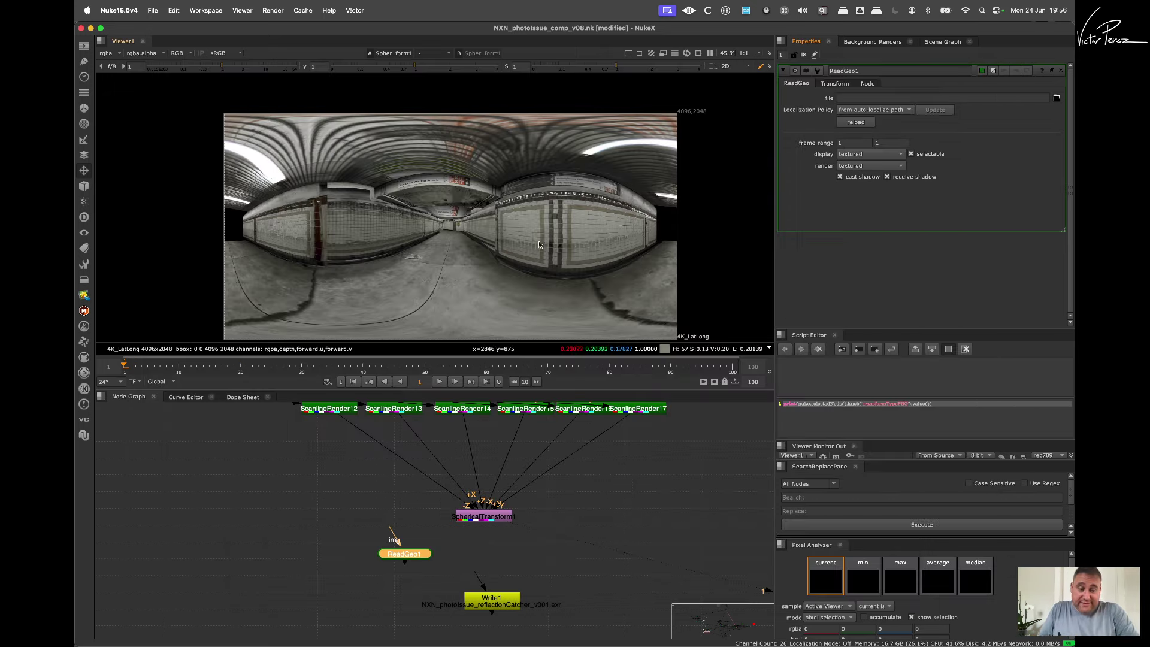
Step: Go back to the Scene8 setup and view the ScanlineRender11 output to check the wall reflections
scroll(539, 228, "down", 1)
left_click(545, 557)
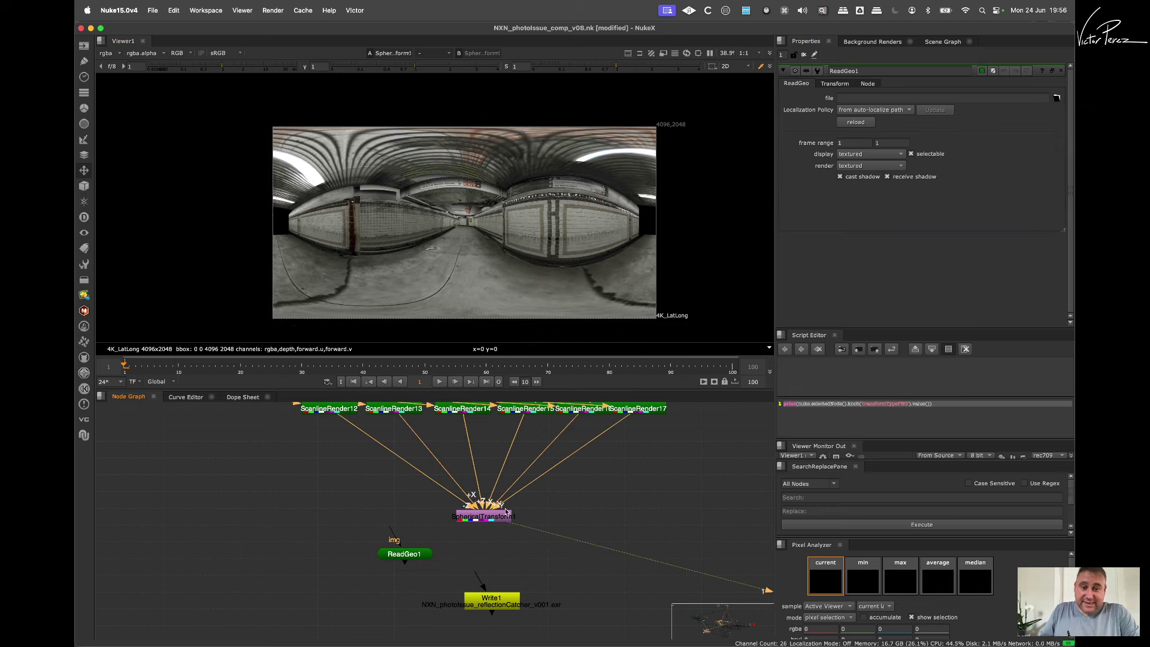
scroll(472, 505, "down", 3)
middle_click_drag(422, 464, 451, 553)
scroll(407, 440, "down", 3)
middle_click_drag(434, 483, 463, 574)
middle_click_drag(394, 410, 431, 580)
scroll(454, 477, "down", 3)
scroll(379, 506, "up", 4)
scroll(359, 490, "up", 3)
left_click(324, 520)
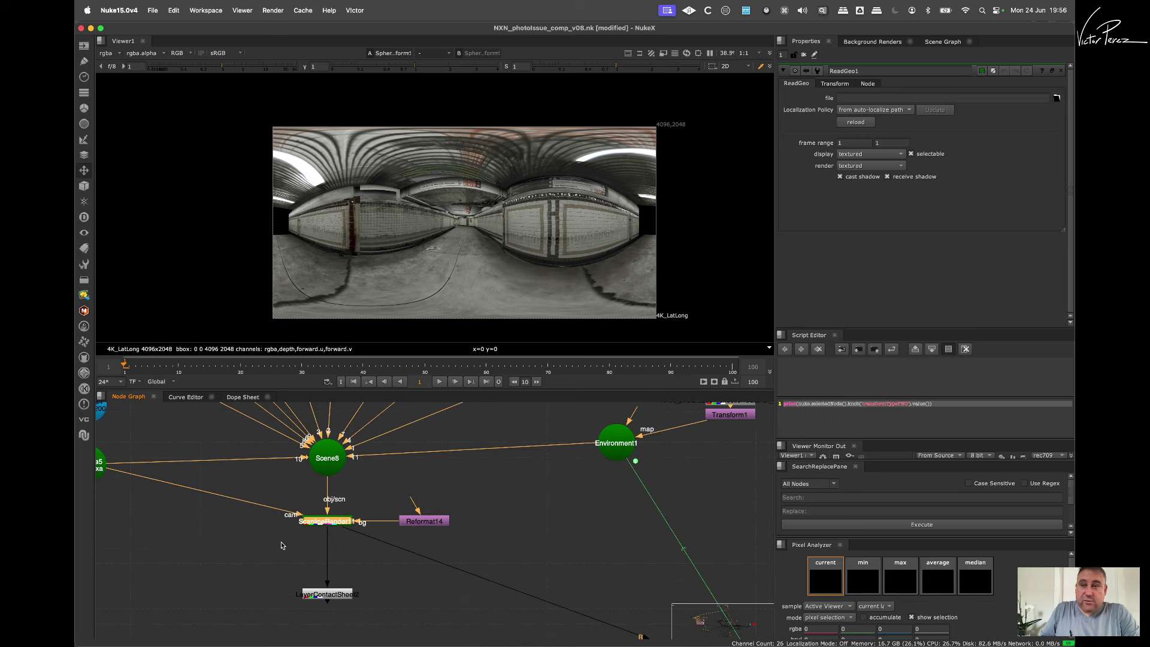
key("1")
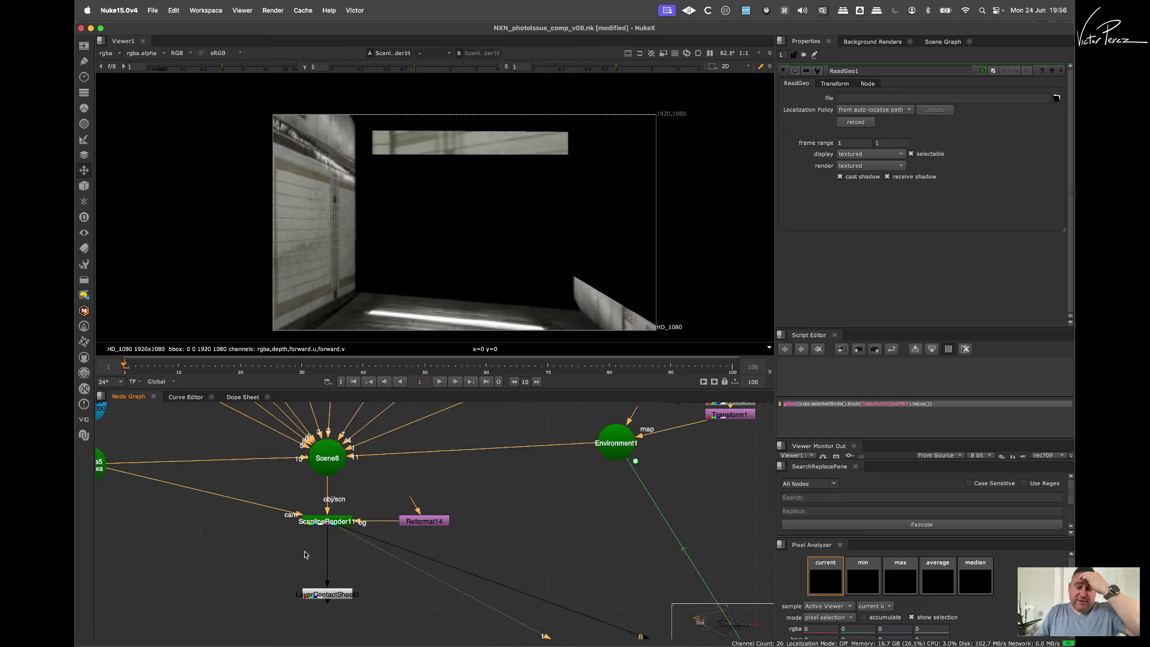